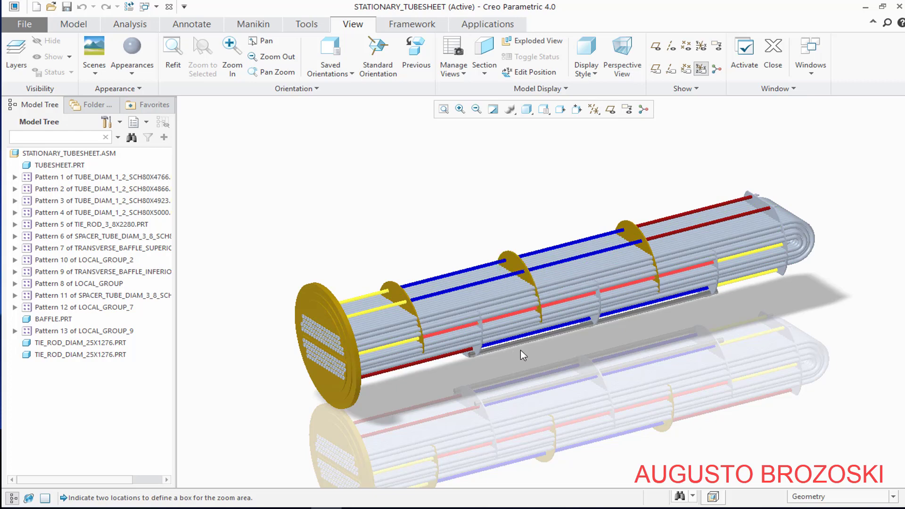
# - Switch to Adobe Acrobat Reader and review the stationary tubesheet drawing's views, parts list and tube details
pyautogui.moveTo(520, 349)
pyautogui.mouseDown(button='middle')
pyautogui.moveTo(487, 320)
pyautogui.moveTo(519, 348)
pyautogui.moveTo(488, 347)
pyautogui.mouseUp(button='middle')
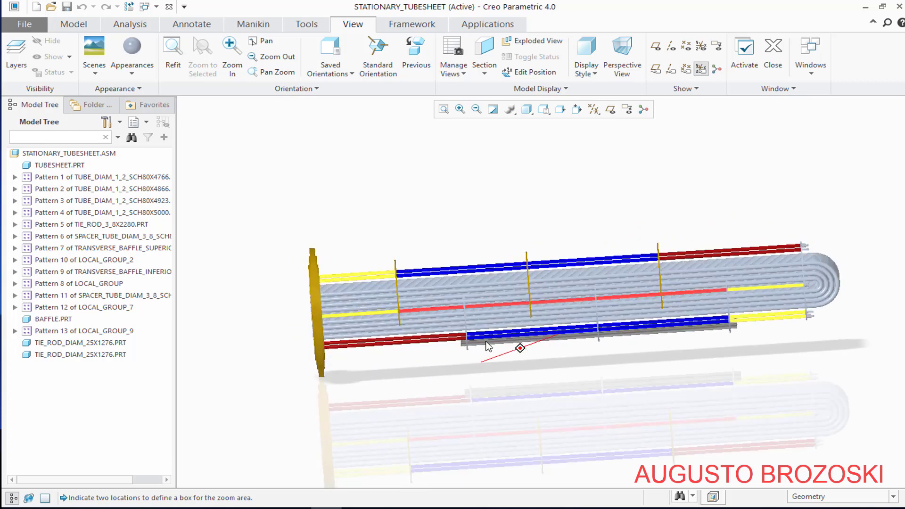
pyautogui.click(359, 504)
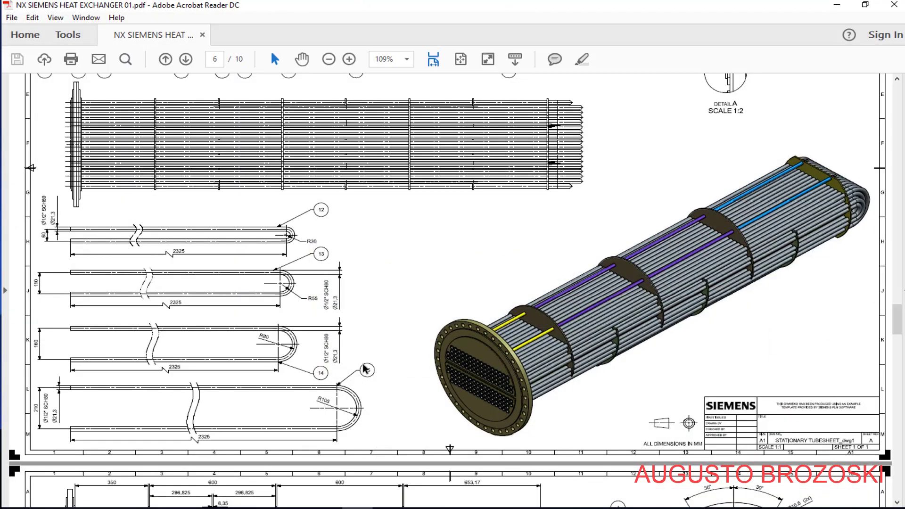
pyautogui.scroll(7, 460, 312)
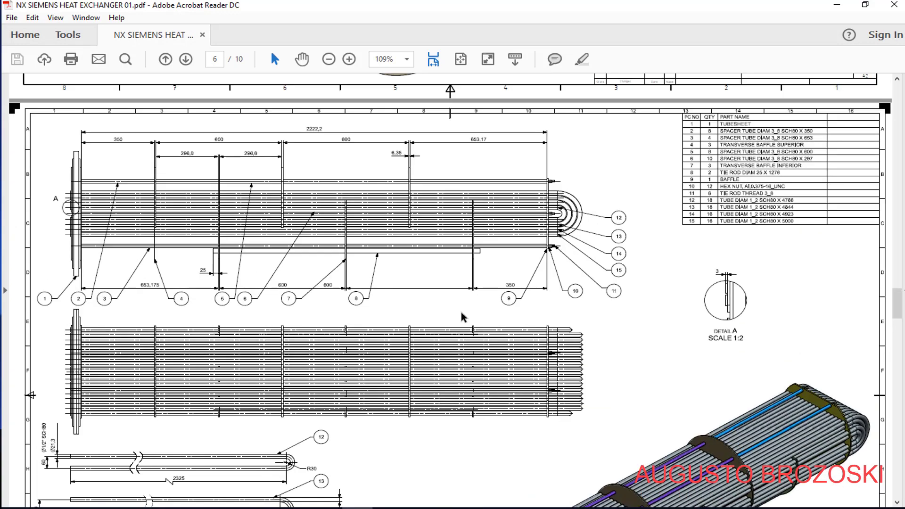
pyautogui.scroll(2, 460, 319)
pyautogui.scroll(-6, 458, 319)
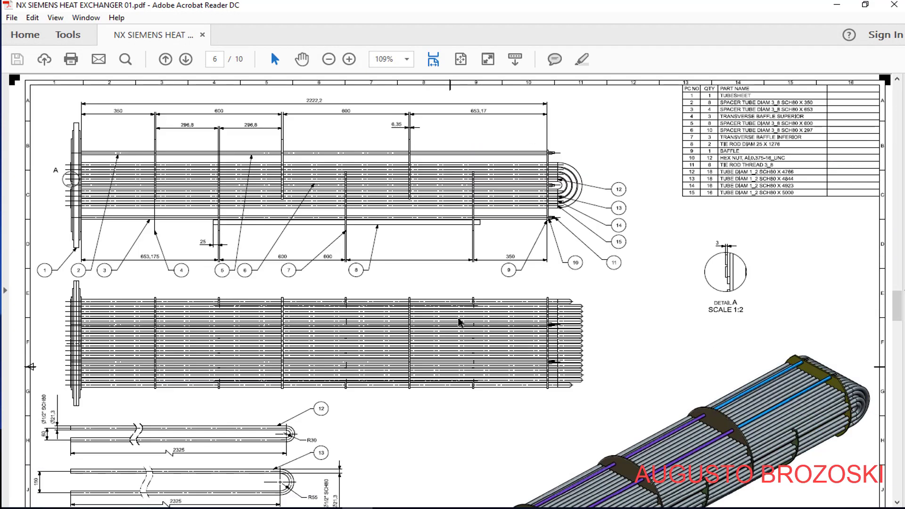
pyautogui.scroll(-1, 457, 318)
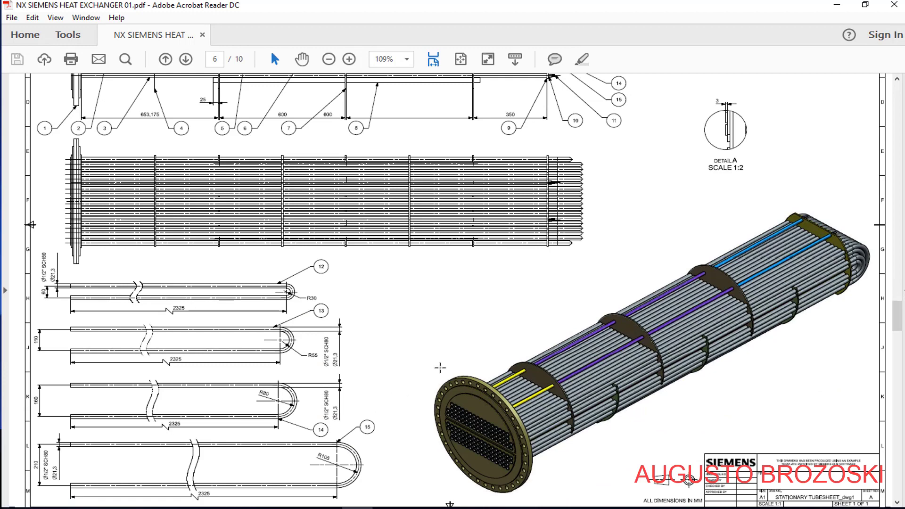
# - Open the video page in the browser, expand its description to check the PDF and parts download links, then return to Creo
pyautogui.hotkey('alt', 'Tab')
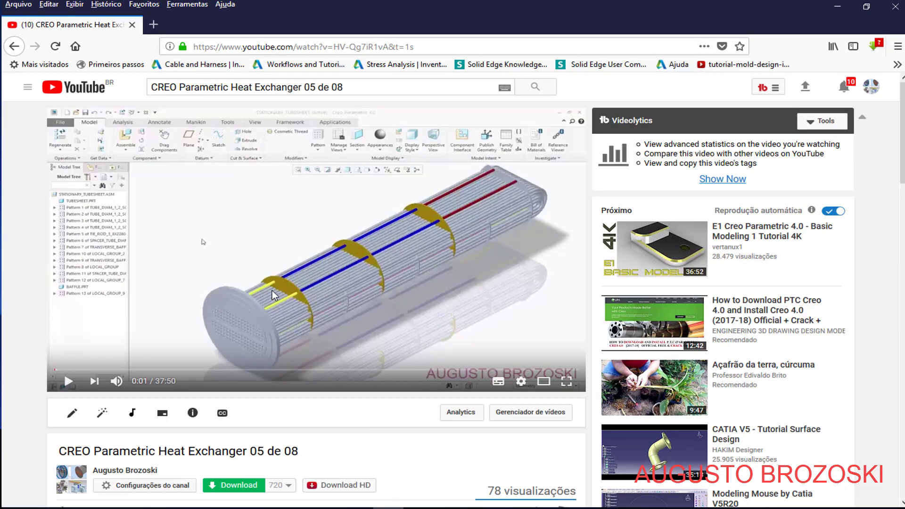
pyautogui.scroll(-3, 270, 310)
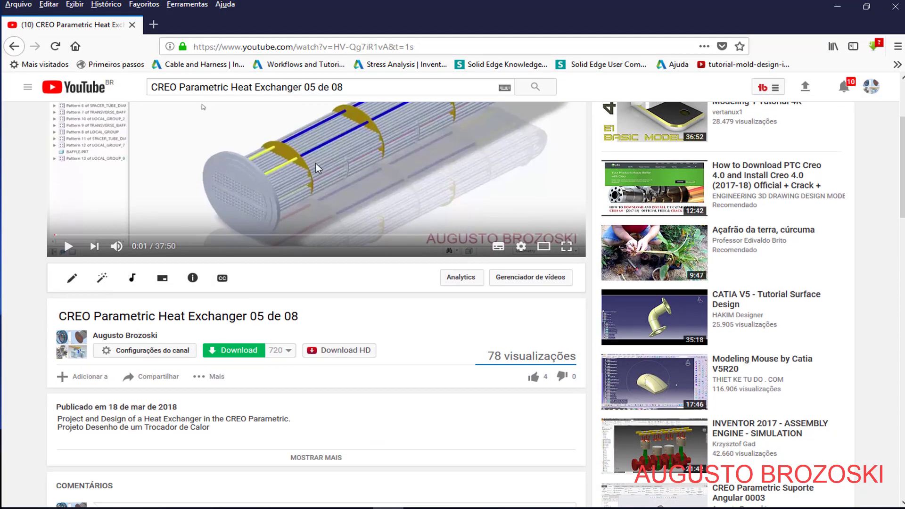
pyautogui.click(307, 457)
pyautogui.scroll(-5, 235, 412)
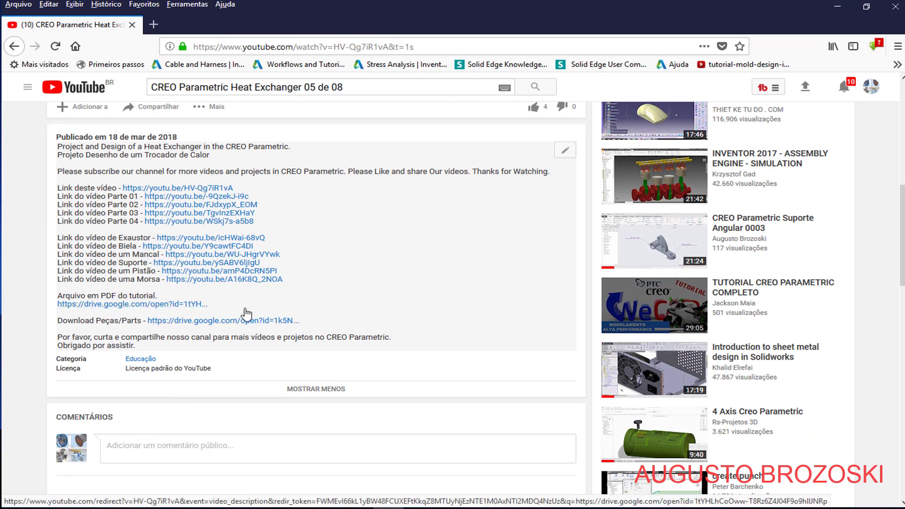
pyautogui.click(837, 6)
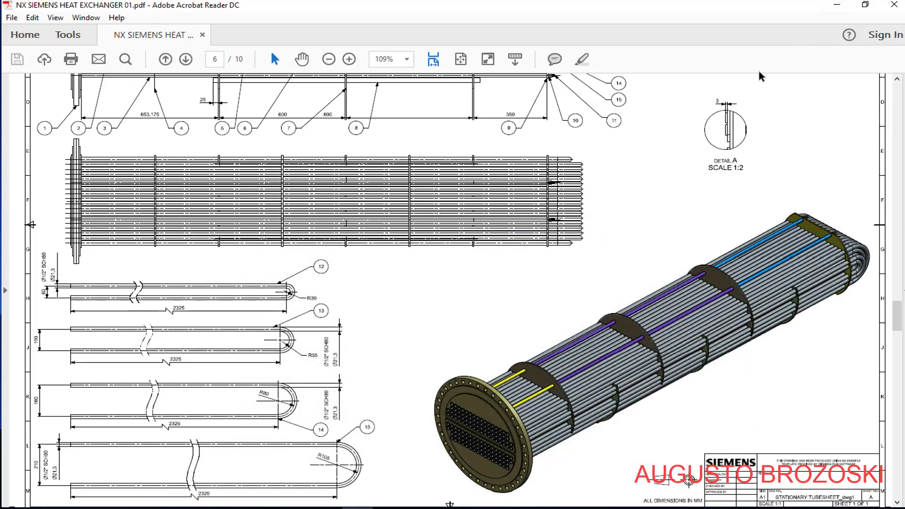
pyautogui.click(837, 5)
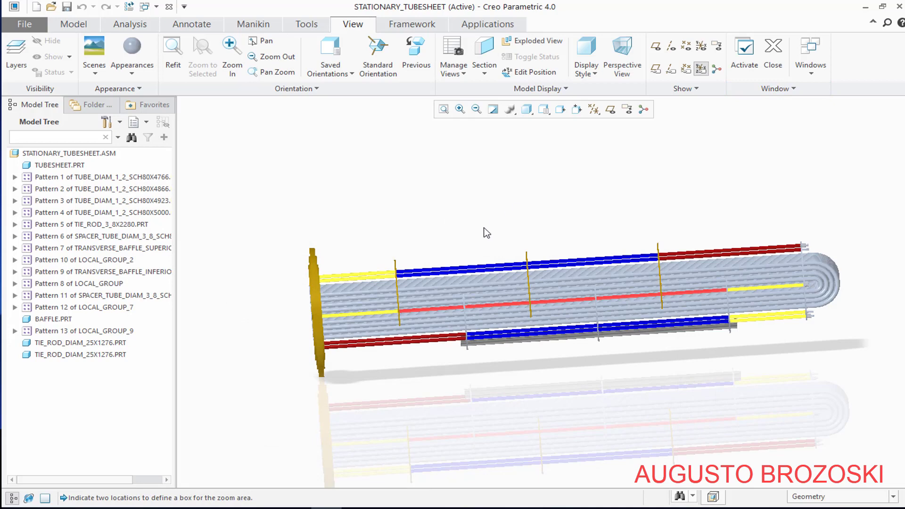
pyautogui.hotkey('ctrl', 'd')
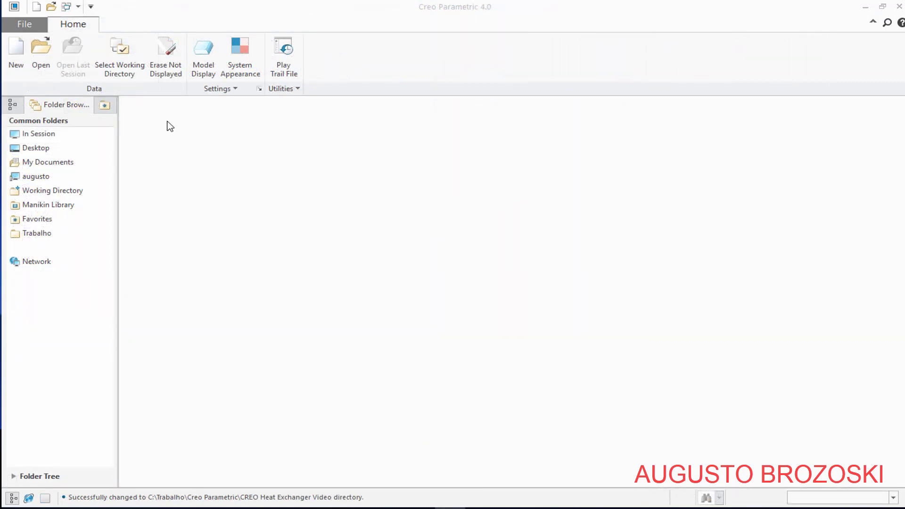
# - Confirm CREO Heat Exchanger Video as the working directory and create a Design assembly named STATIONARY_TUBESHEET from the mmns_asm_design template
pyautogui.click(117, 71)
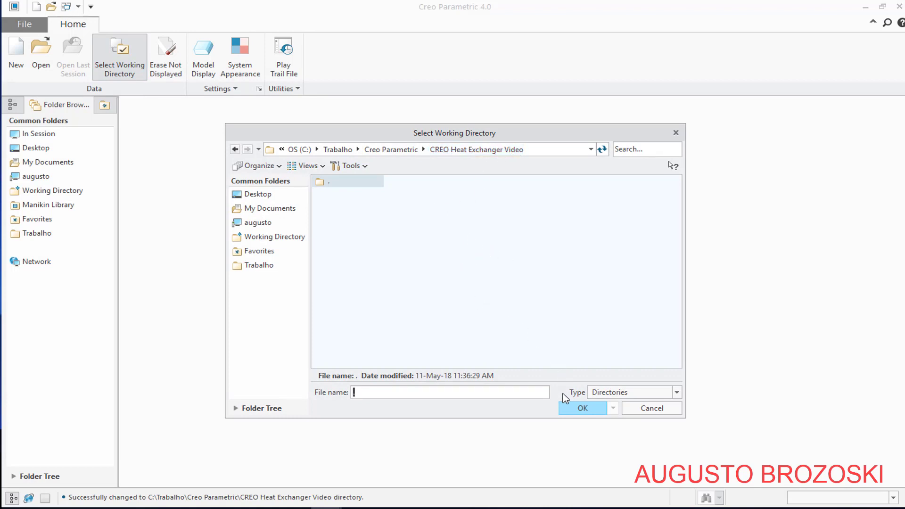
pyautogui.click(570, 409)
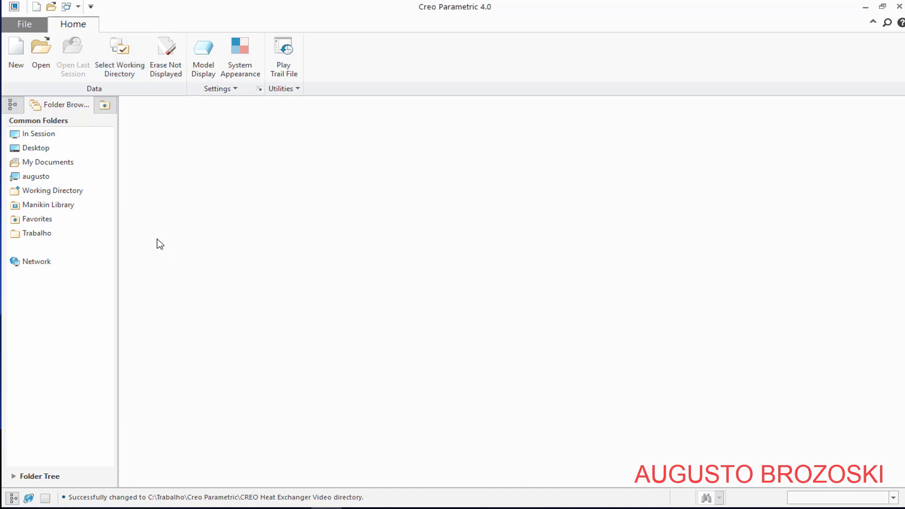
pyautogui.click(14, 50)
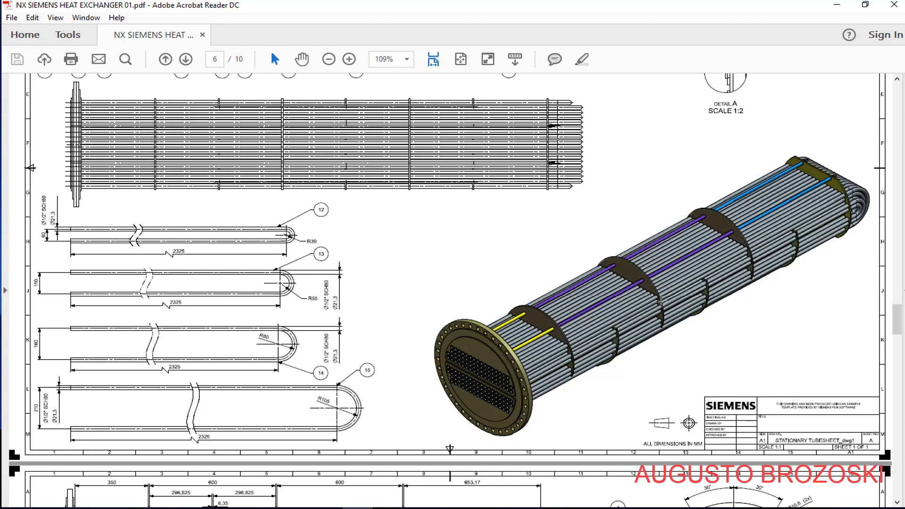
pyautogui.click(838, 5)
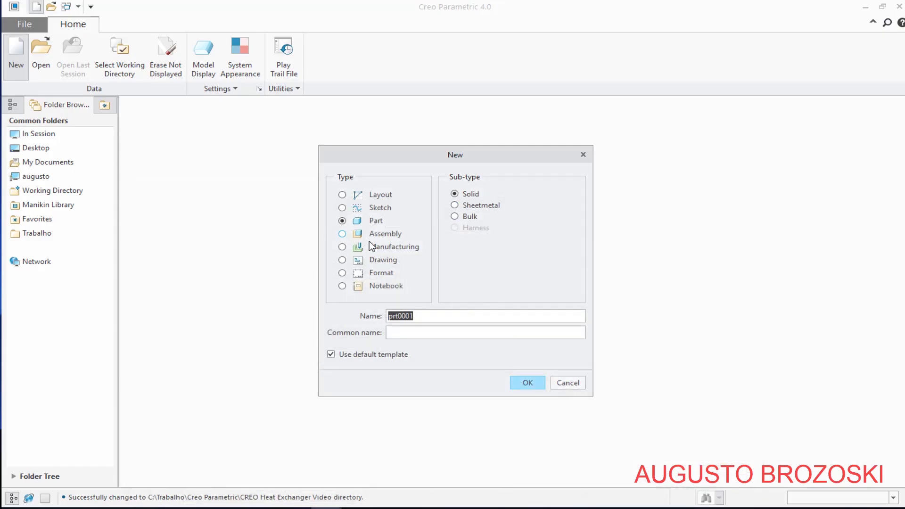
pyautogui.click(343, 235)
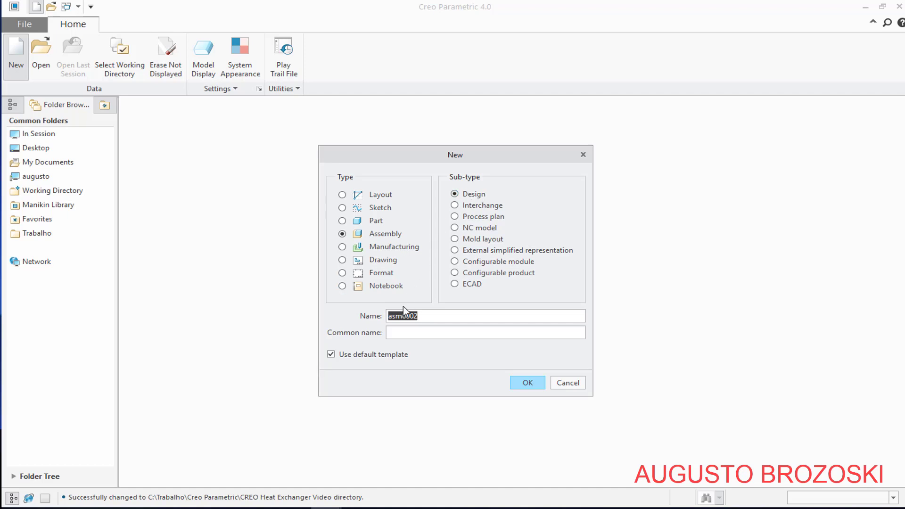
pyautogui.write('STATIONARY_TUBESHEET')
pyautogui.click(349, 354)
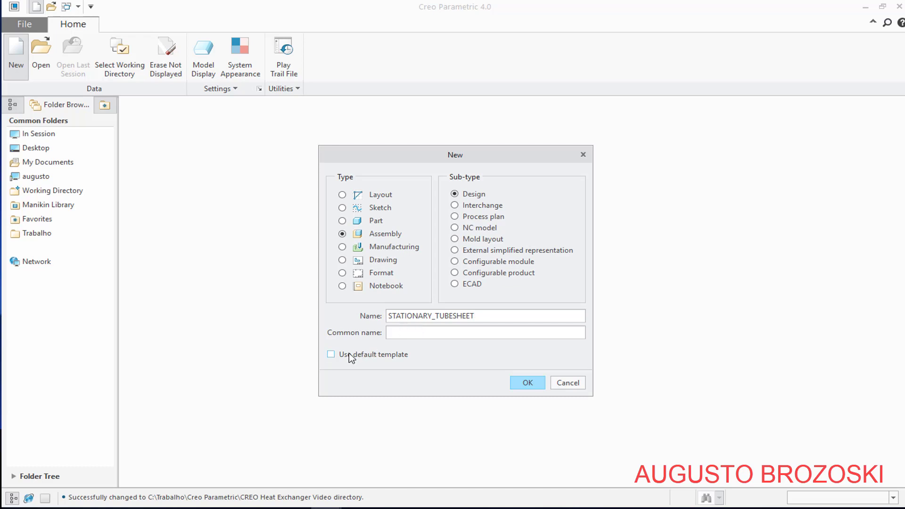
pyautogui.click(528, 383)
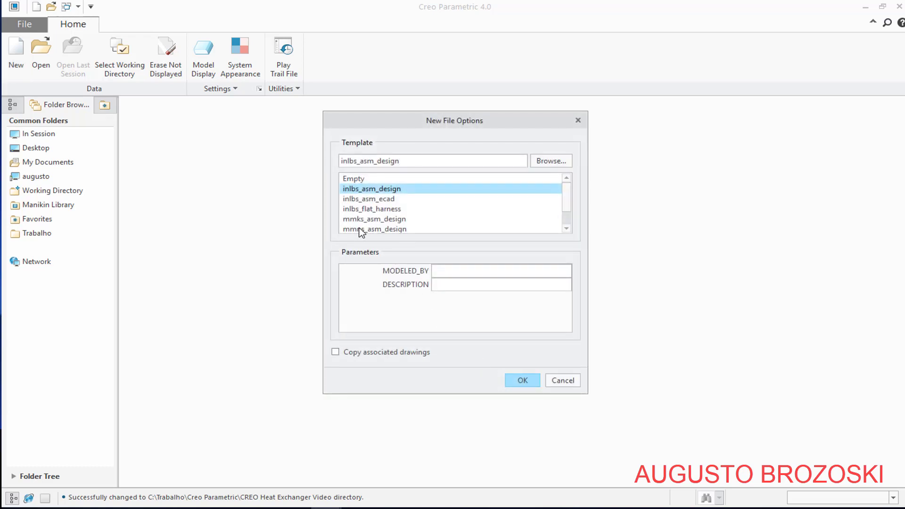
pyautogui.click(390, 229)
pyautogui.click(517, 383)
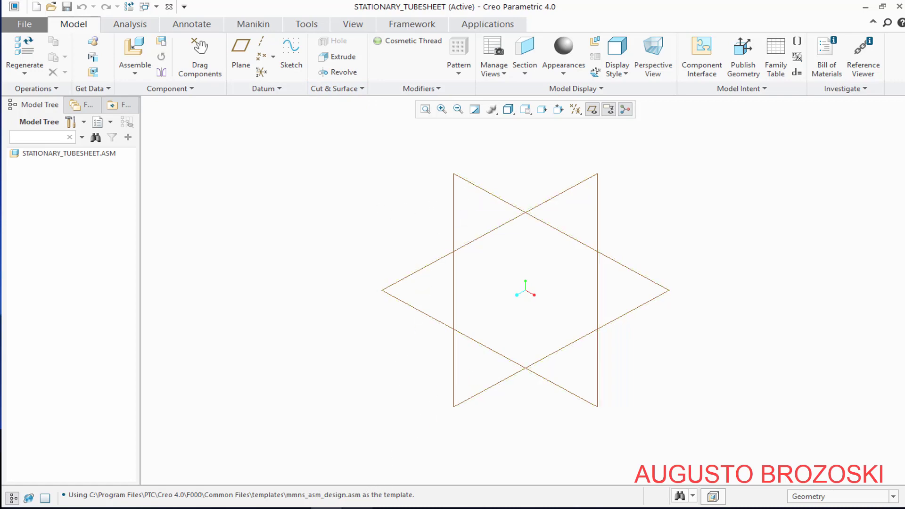
# - Show the part files as thumbnails and bring tubesheet.prt into the assembly as its first component
pyautogui.click(357, 508)
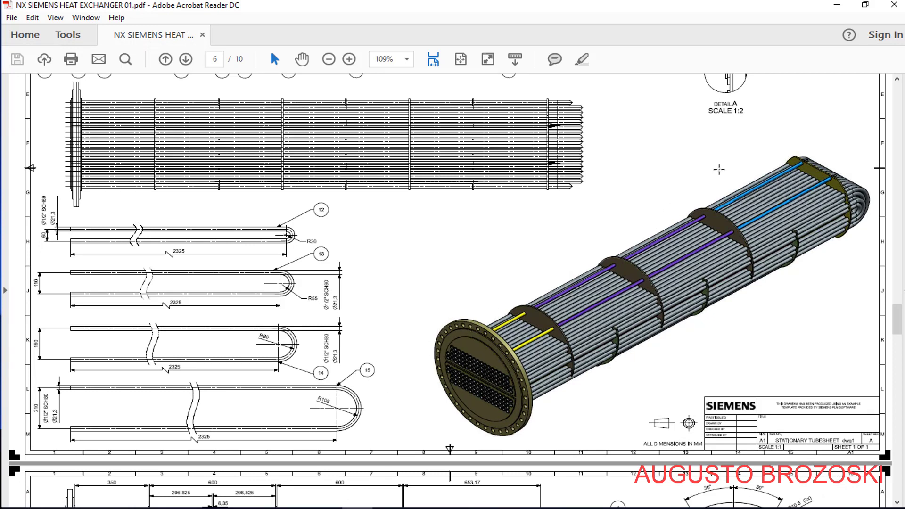
pyautogui.click(838, 4)
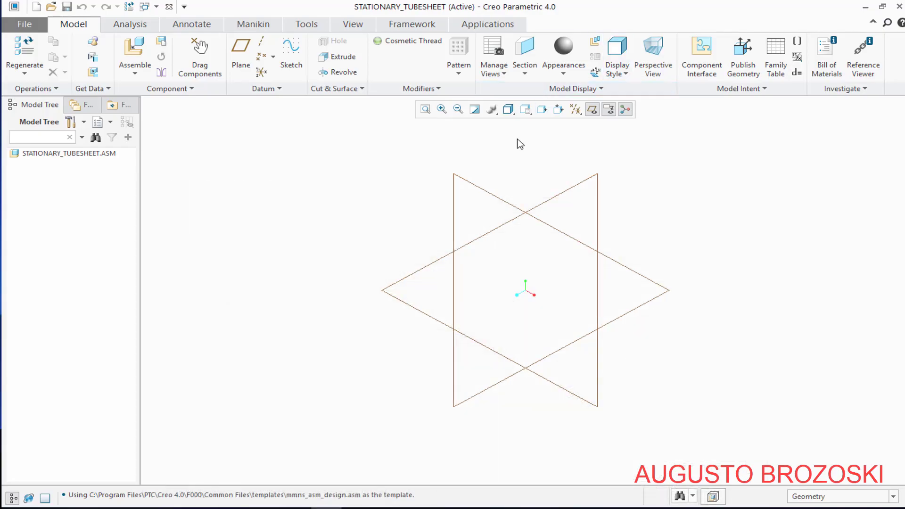
pyautogui.click(136, 57)
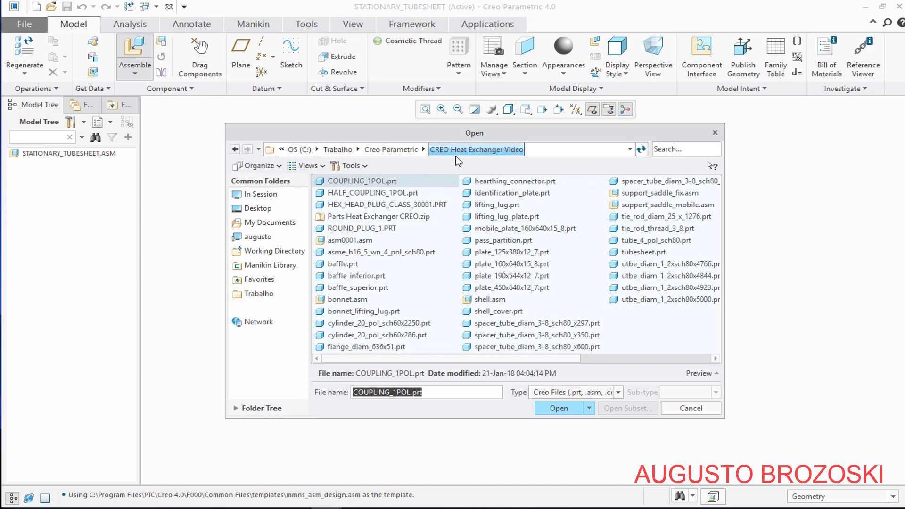
pyautogui.click(321, 167)
pyautogui.click(297, 193)
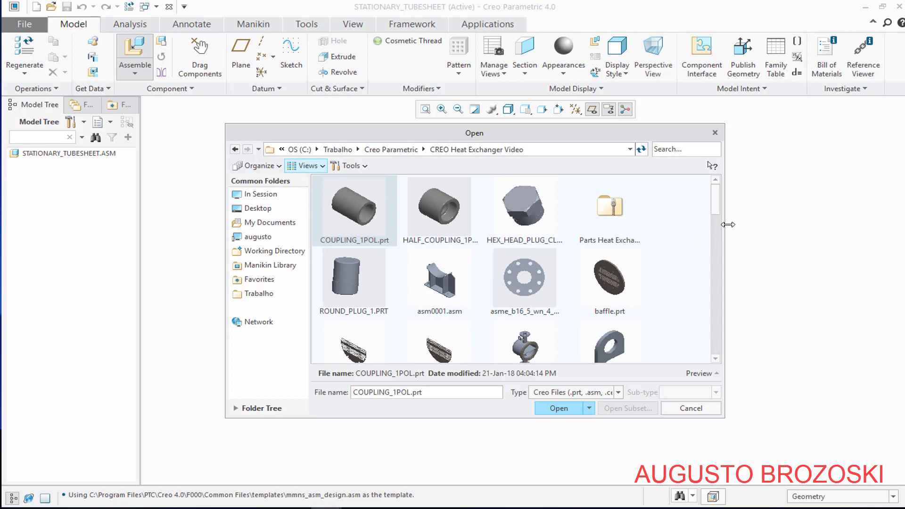
pyautogui.moveTo(729, 224); pyautogui.dragTo(878, 225)
pyautogui.scroll(-3, 595, 294)
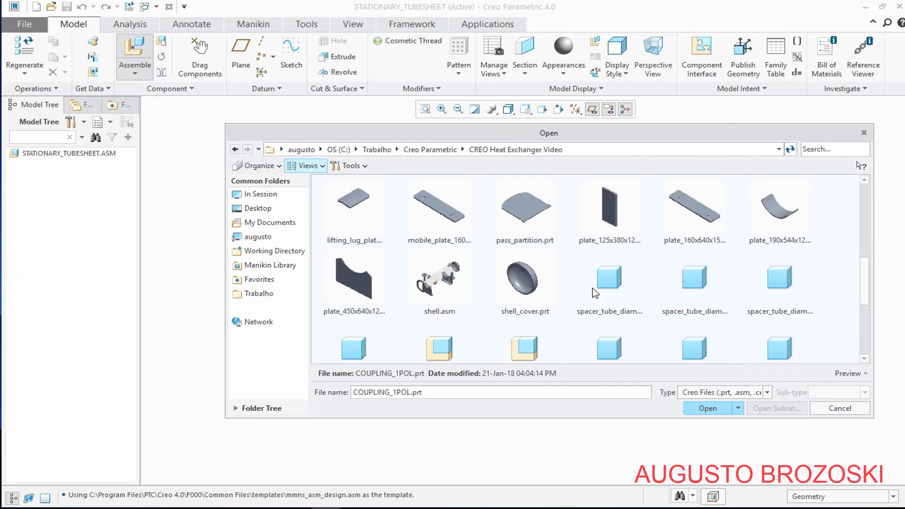
pyautogui.scroll(-3, 595, 293)
pyautogui.click(357, 300)
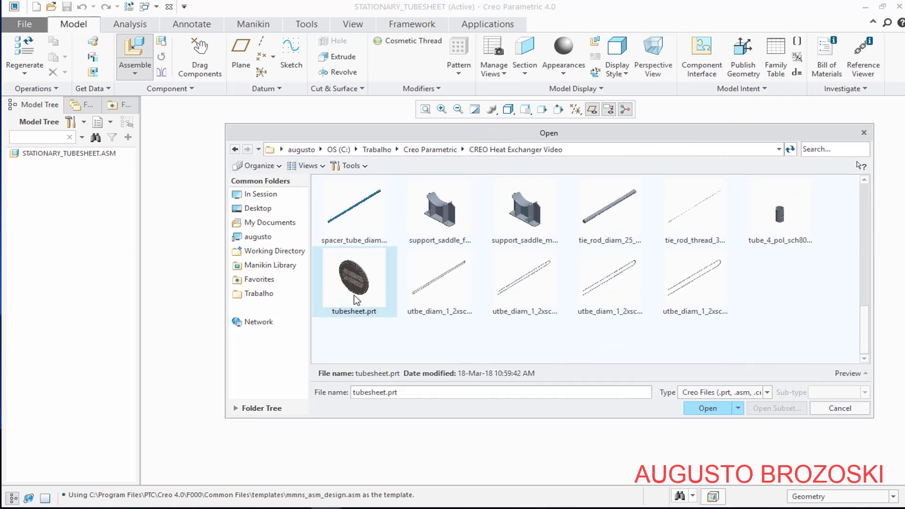
pyautogui.click(707, 408)
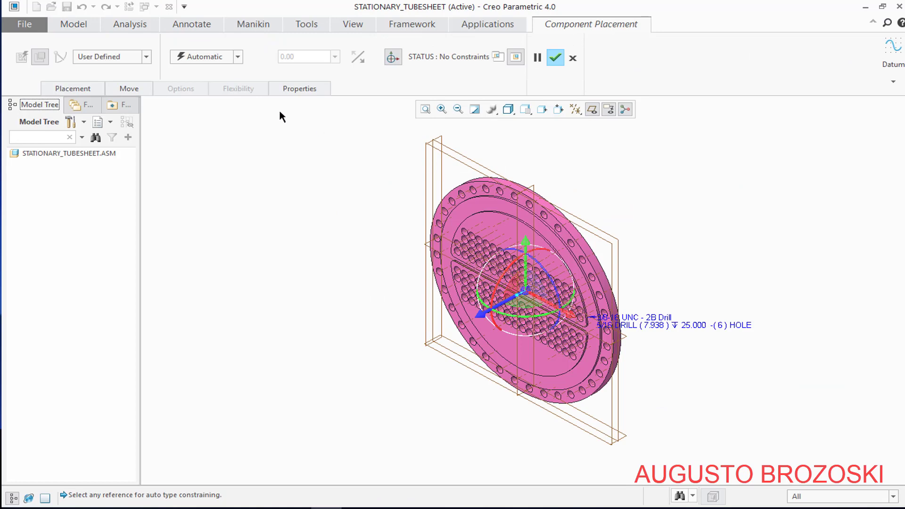
# - Fully constrain the tubesheet with the Default constraint and accept its placement
pyautogui.click(217, 60)
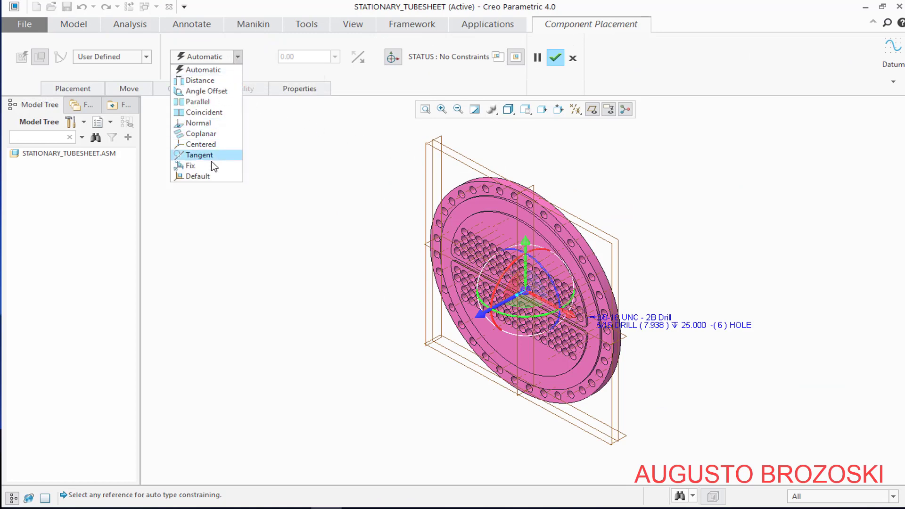
pyautogui.click(209, 177)
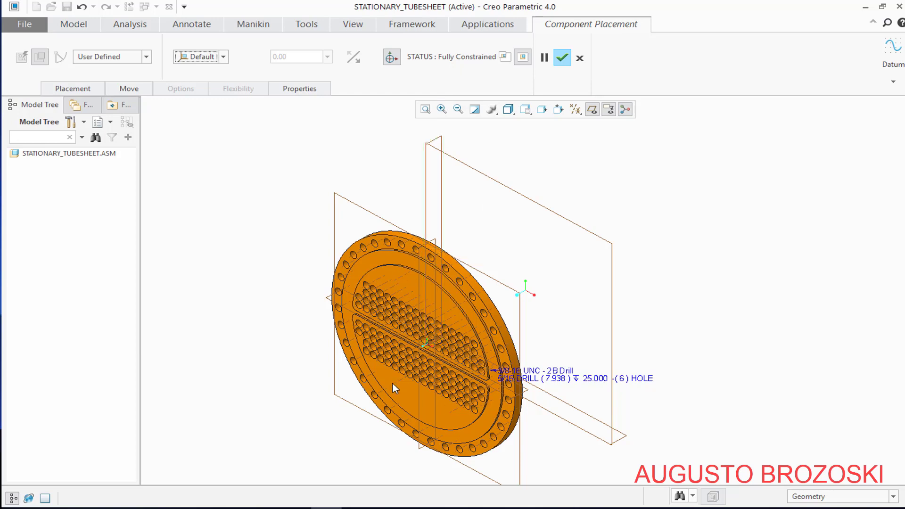
pyautogui.click(560, 61)
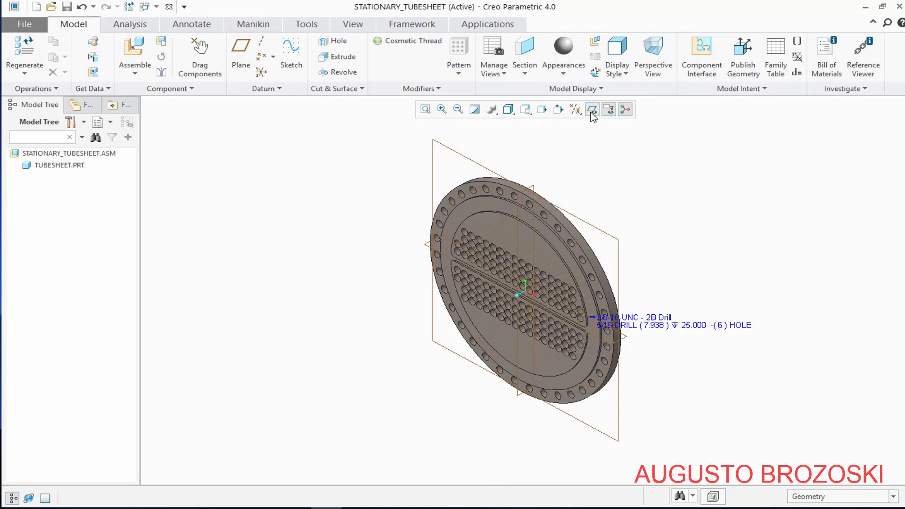
# - Hide the datum planes in the assembly display
pyautogui.click(592, 110)
pyautogui.click(592, 111)
pyautogui.click(592, 109)
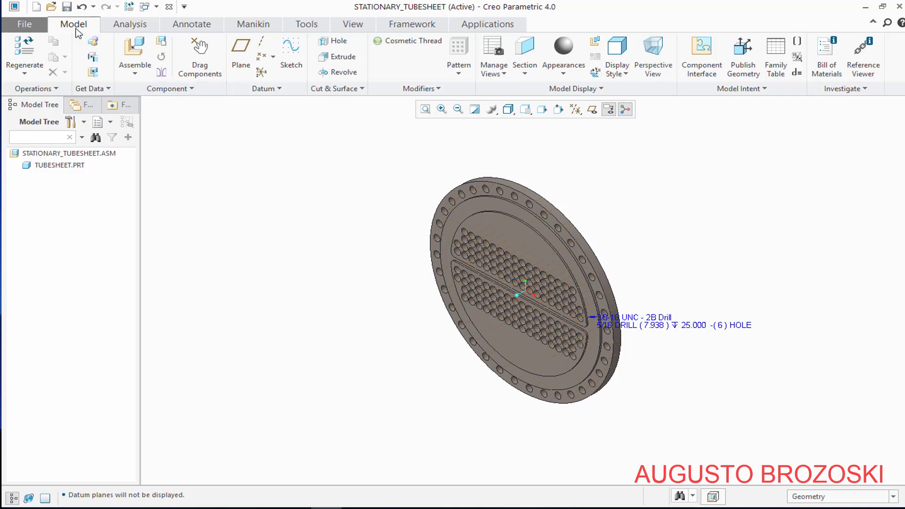
# - Save the assembly in the CREO Heat Exchanger Video folder and set the view to Standard Orientation
pyautogui.click(66, 6)
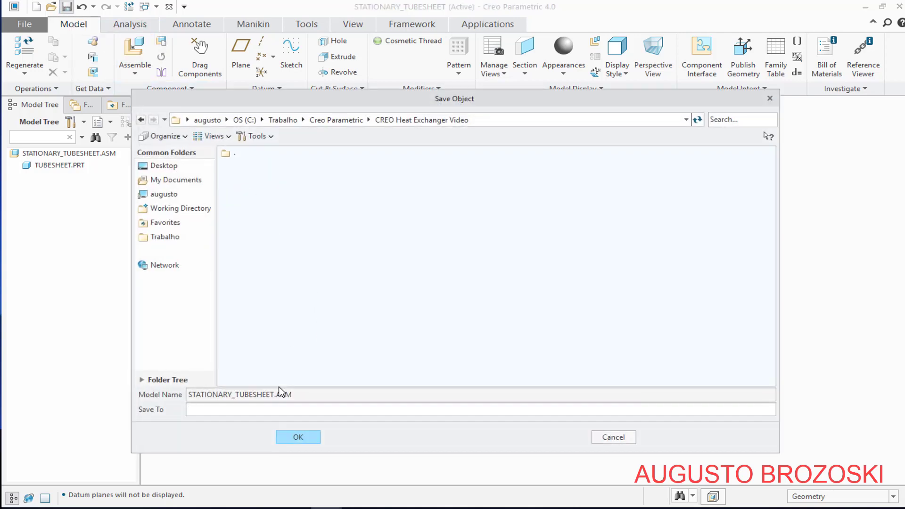
pyautogui.click(307, 437)
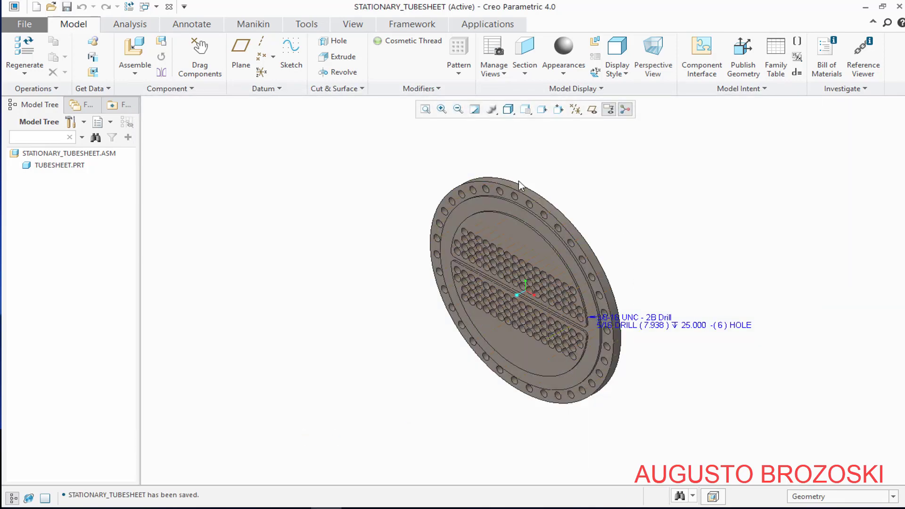
pyautogui.moveTo(570, 178)
pyautogui.mouseDown(button='middle')
pyautogui.moveTo(522, 204)
pyautogui.moveTo(566, 193)
pyautogui.moveTo(601, 199)
pyautogui.moveTo(483, 192)
pyautogui.moveTo(558, 218)
pyautogui.moveTo(602, 201)
pyautogui.mouseUp(button='middle')
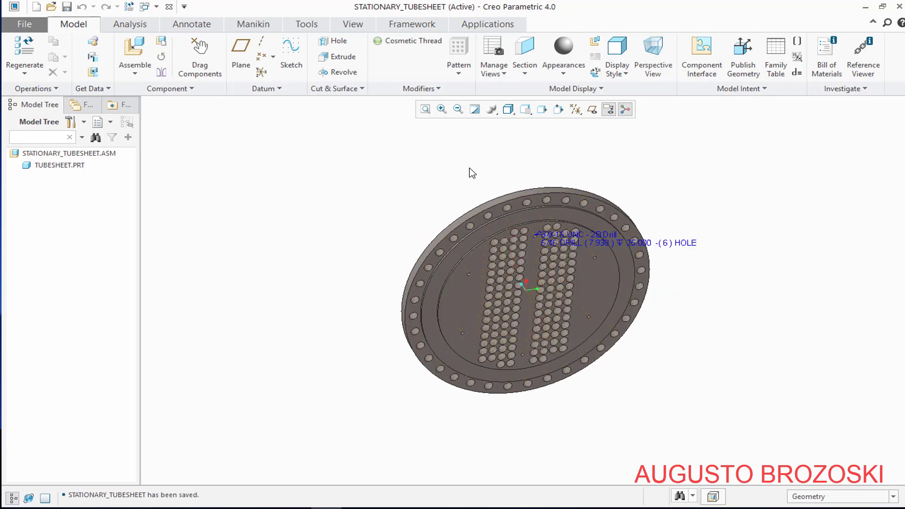
pyautogui.click(526, 109)
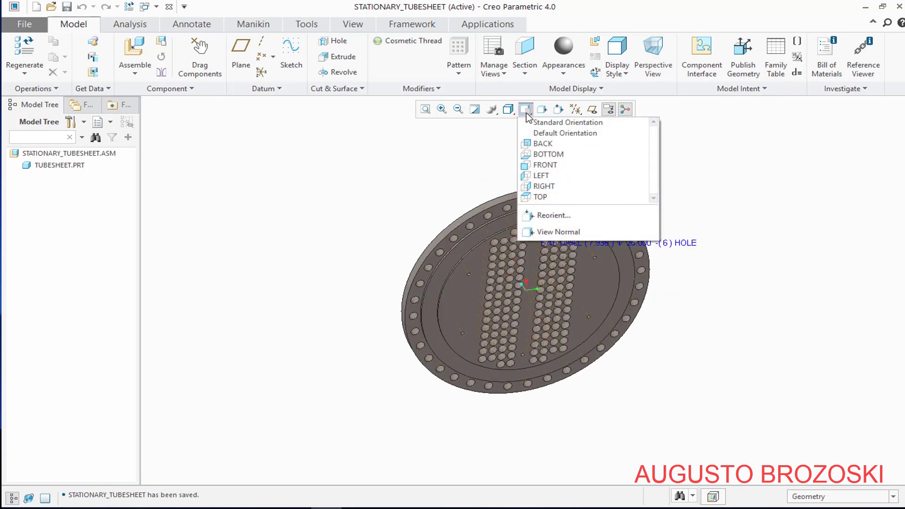
pyautogui.click(555, 122)
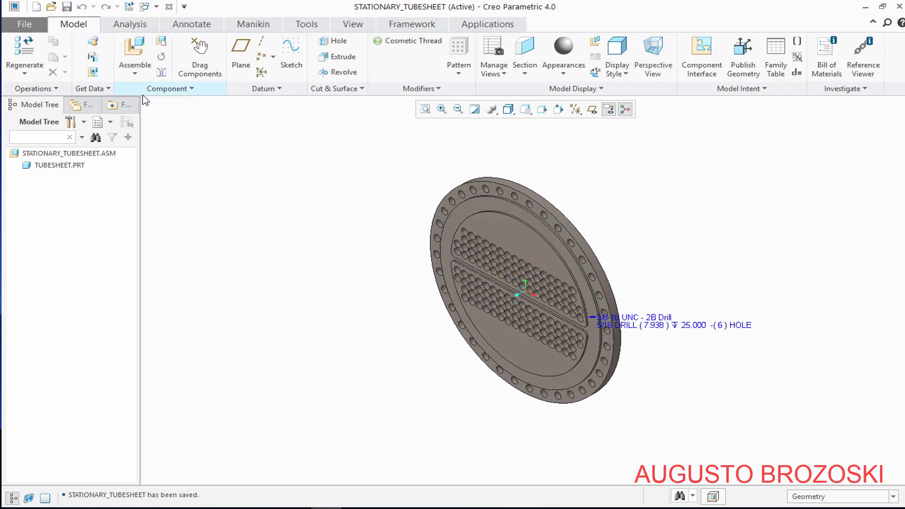
# - Turn off the display of annotations and the spin center in the assembly view
pyautogui.click(608, 111)
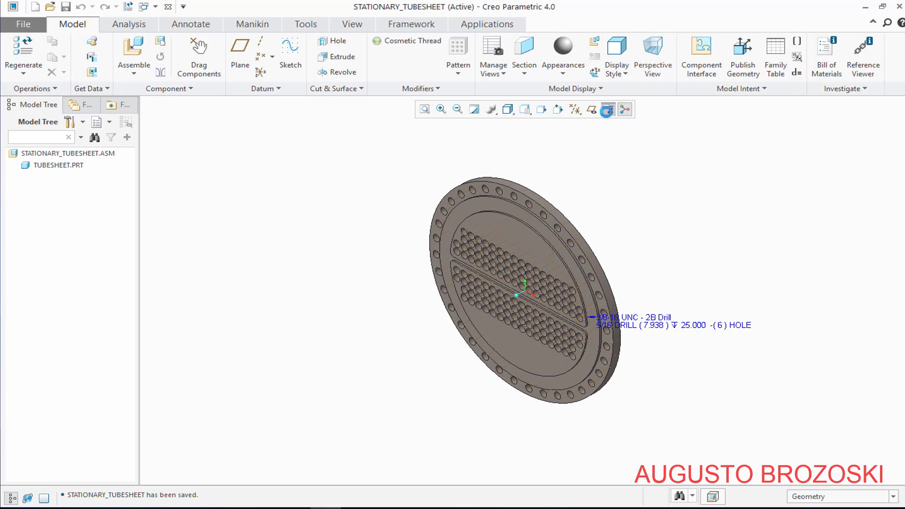
pyautogui.click(625, 111)
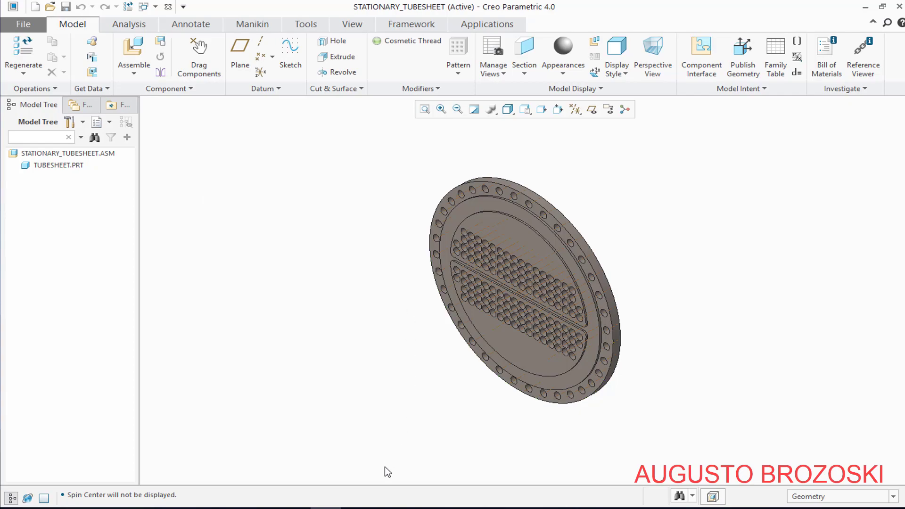
# - Check the parts list in the PDF drawing, then bring utbe_diam_1_2xsch80x4766.prt into the Creo assembly
pyautogui.hotkey('alt', 'Tab')
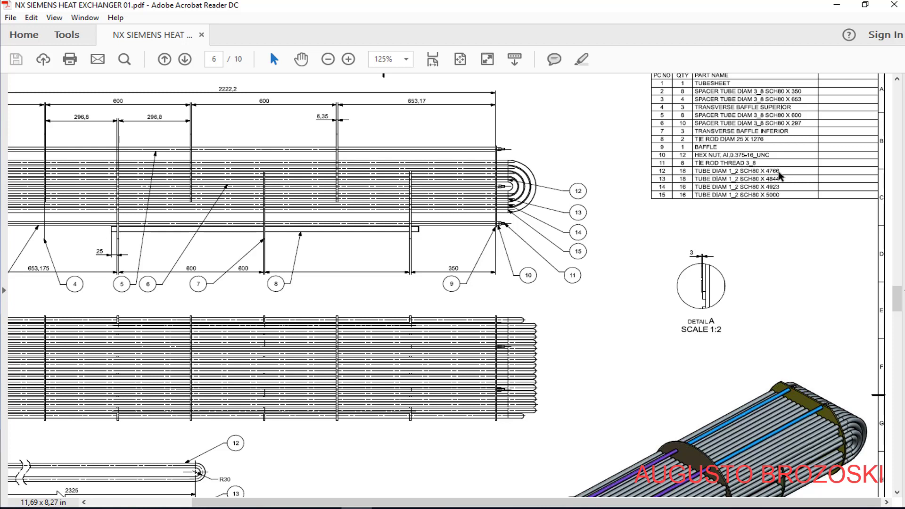
pyautogui.click(837, 5)
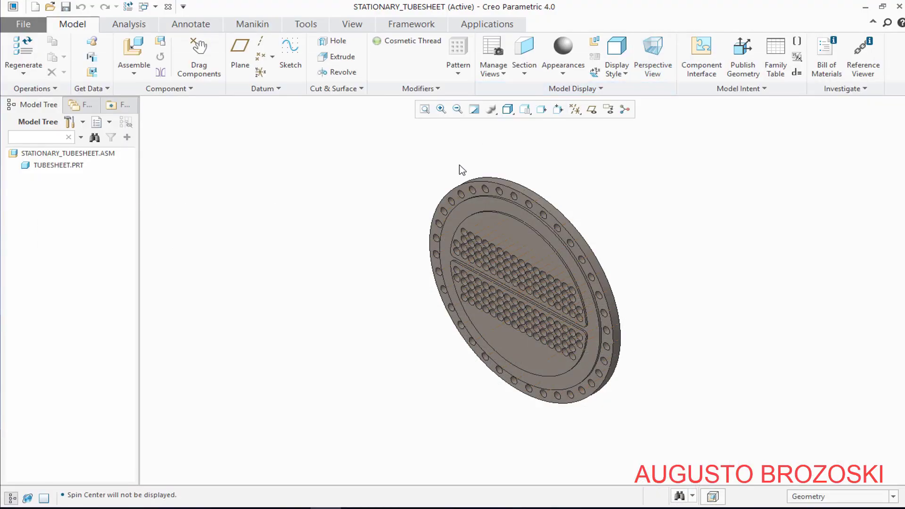
pyautogui.click(129, 69)
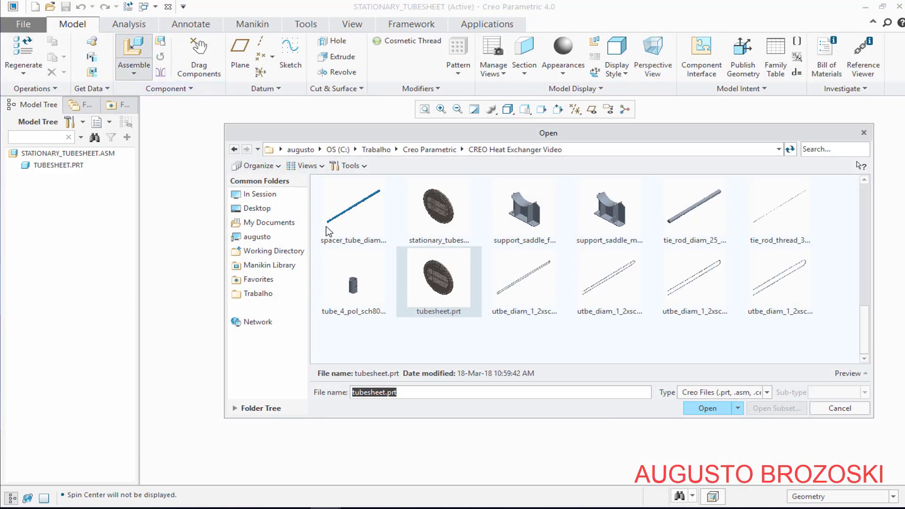
pyautogui.click(527, 297)
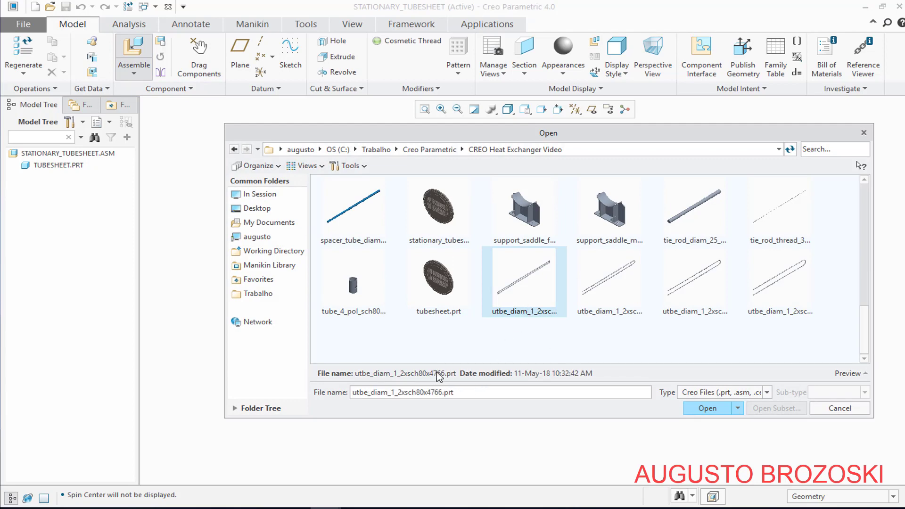
pyautogui.click(707, 409)
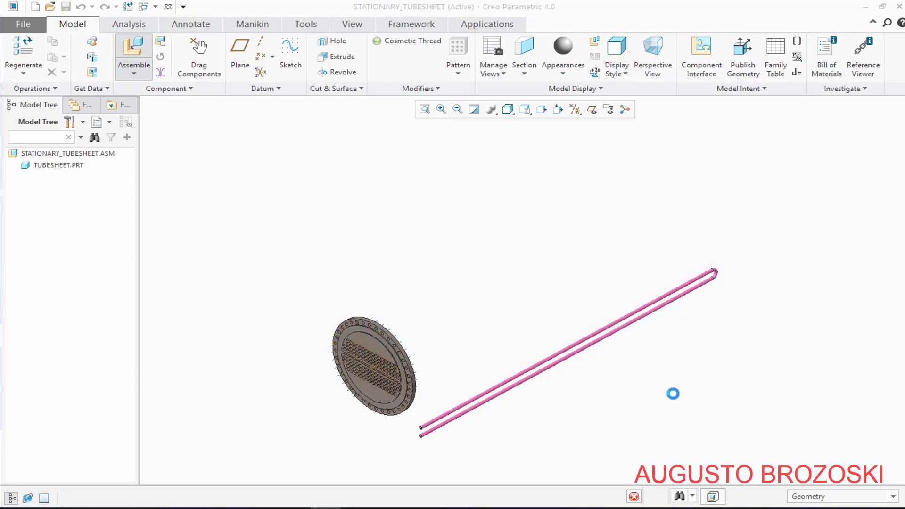
pyautogui.scroll(-2, 395, 421)
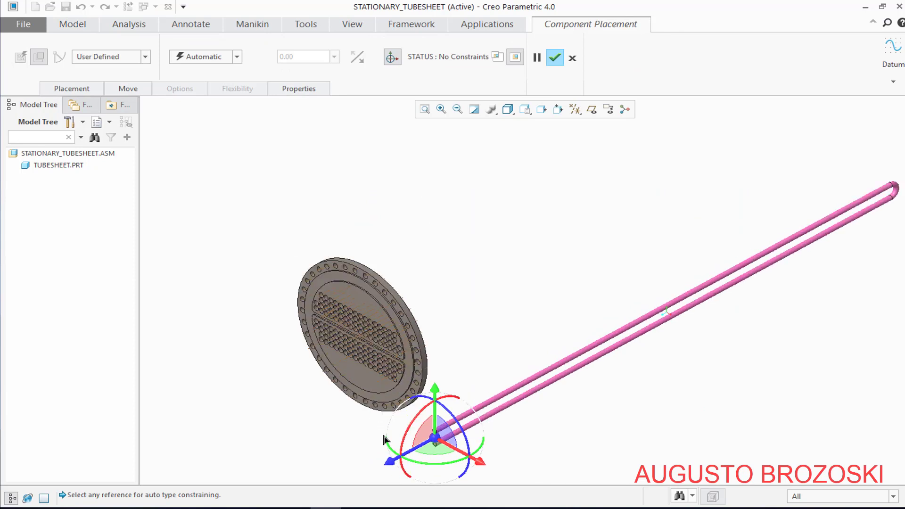
# - Show the placement constraints and reposition the U-tube so its open ends sit beside the tubesheet
pyautogui.click(80, 89)
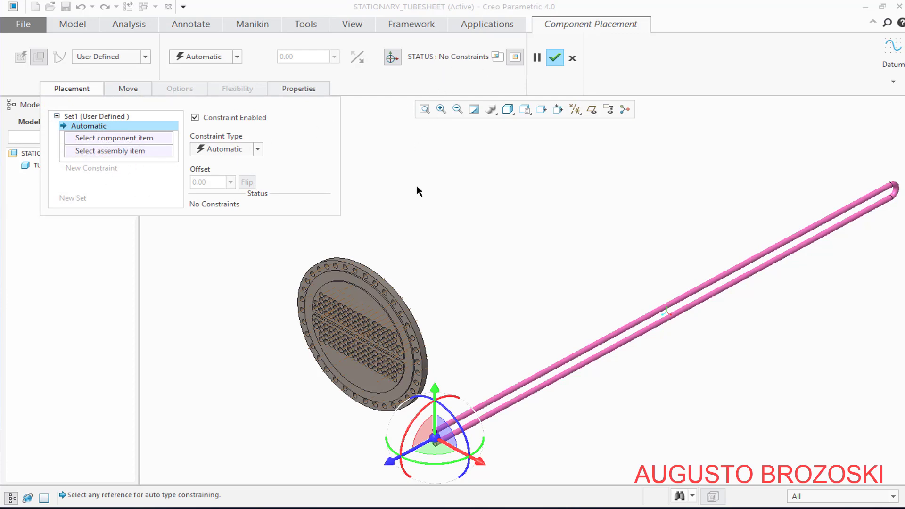
pyautogui.moveTo(456, 415); pyautogui.dragTo(323, 316)
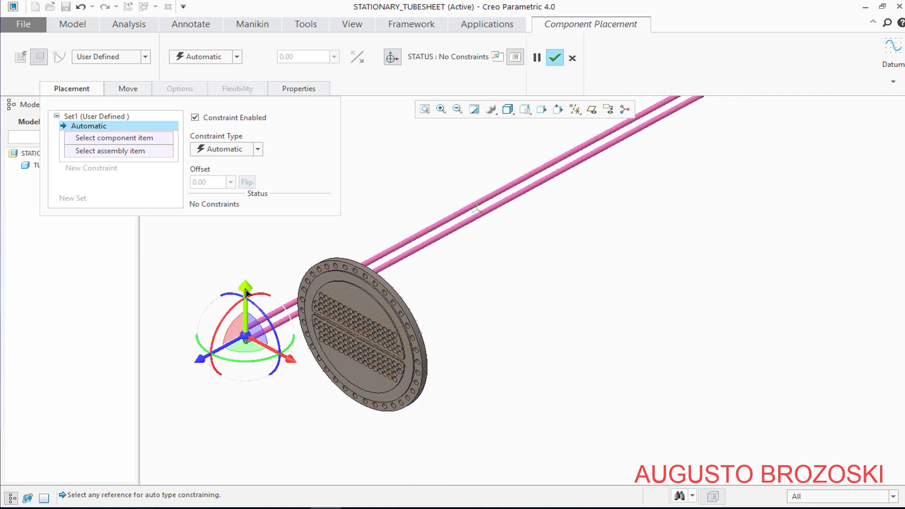
pyautogui.moveTo(246, 292); pyautogui.dragTo(241, 265)
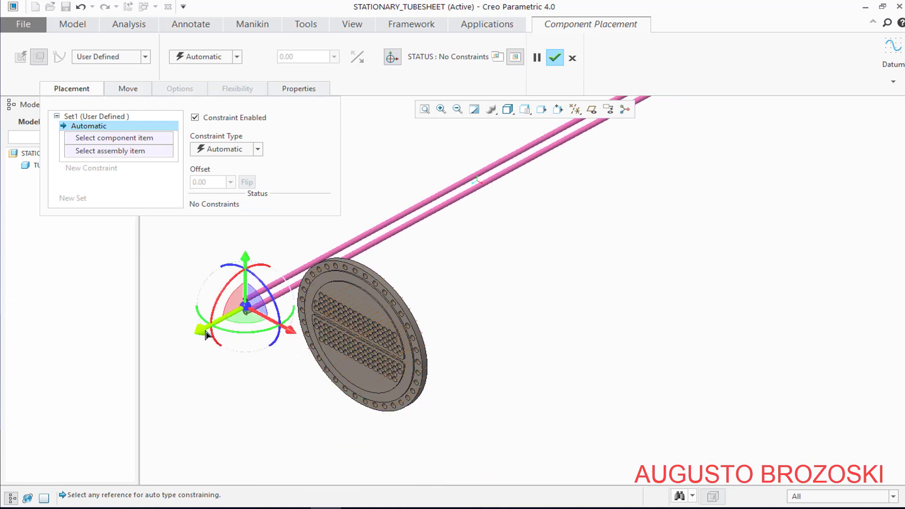
pyautogui.moveTo(206, 334); pyautogui.dragTo(283, 296)
pyautogui.scroll(-3, 287, 293)
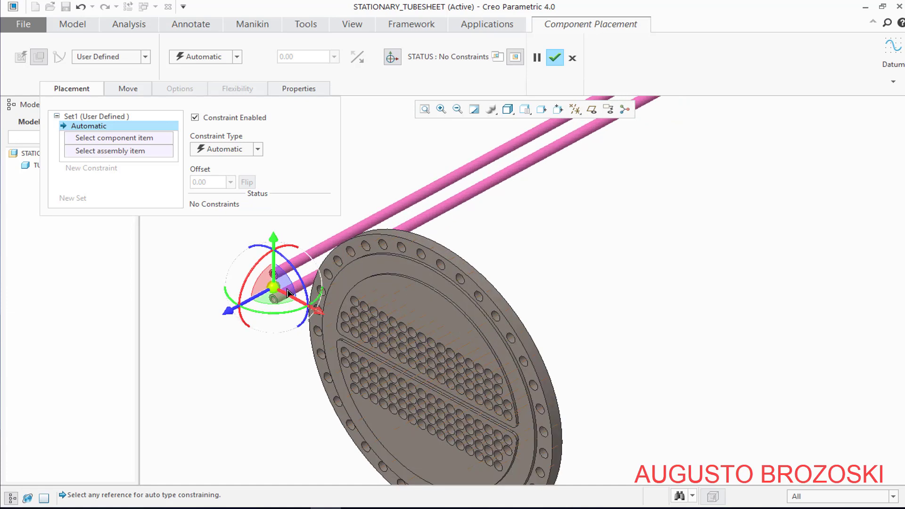
pyautogui.scroll(-3, 264, 306)
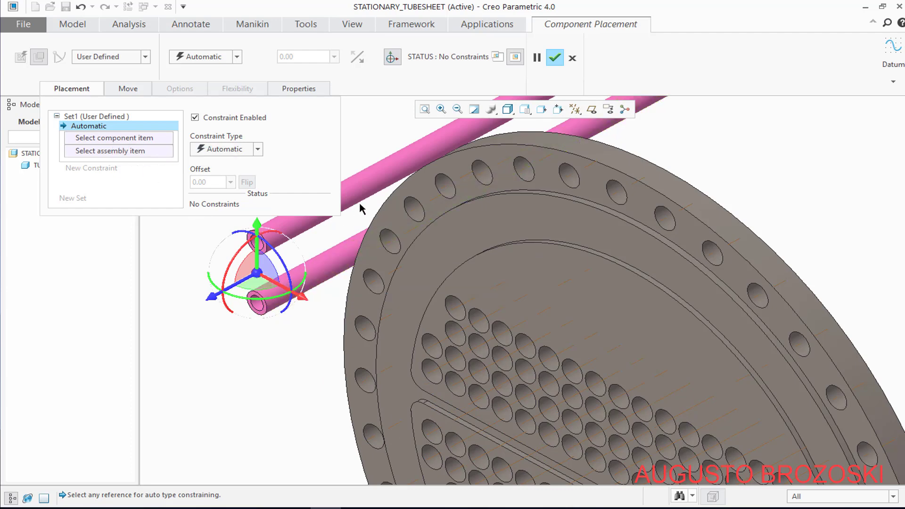
# - Make the U-tube's upper leg coincident with the end hole just above the tubesheet's partition groove
pyautogui.scroll(-4, 367, 175)
pyautogui.click(368, 175)
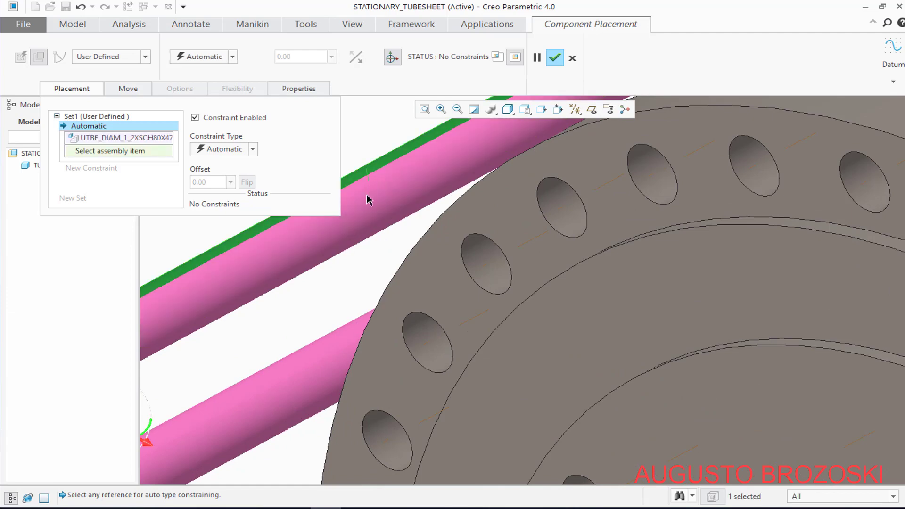
pyautogui.scroll(5, 368, 196)
pyautogui.scroll(-5, 408, 346)
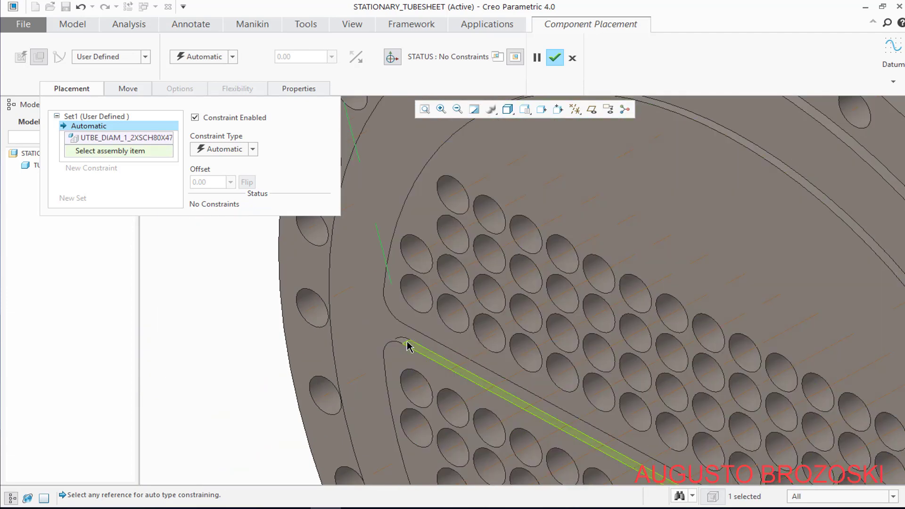
pyautogui.click(415, 296)
pyautogui.scroll(6, 392, 302)
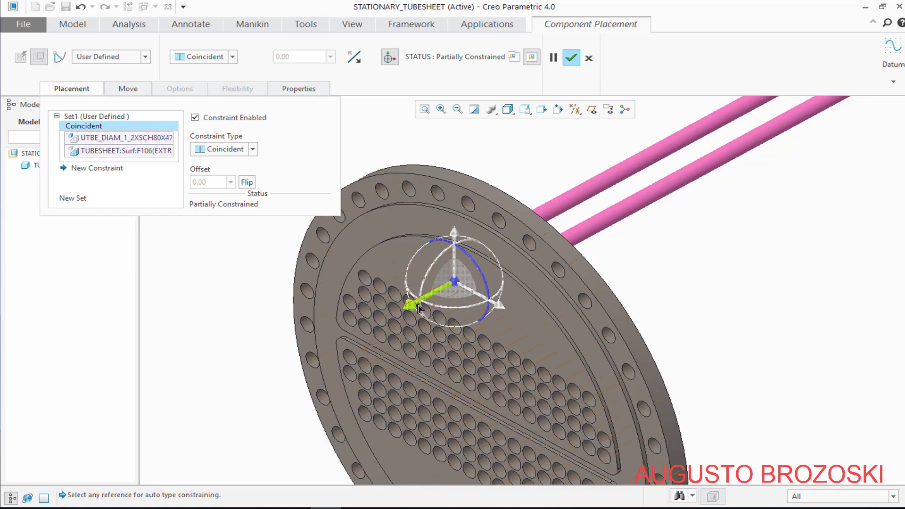
# - Slide the U-tube out through the tubesheet and orient its lower leg to the end hole just below the partition groove
pyautogui.moveTo(410, 304); pyautogui.dragTo(270, 368)
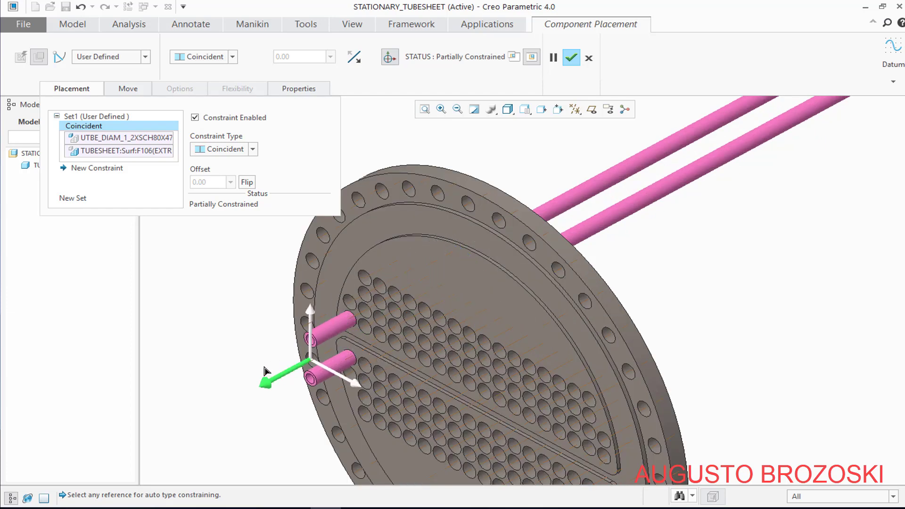
pyautogui.scroll(-5, 281, 401)
pyautogui.scroll(-2, 312, 385)
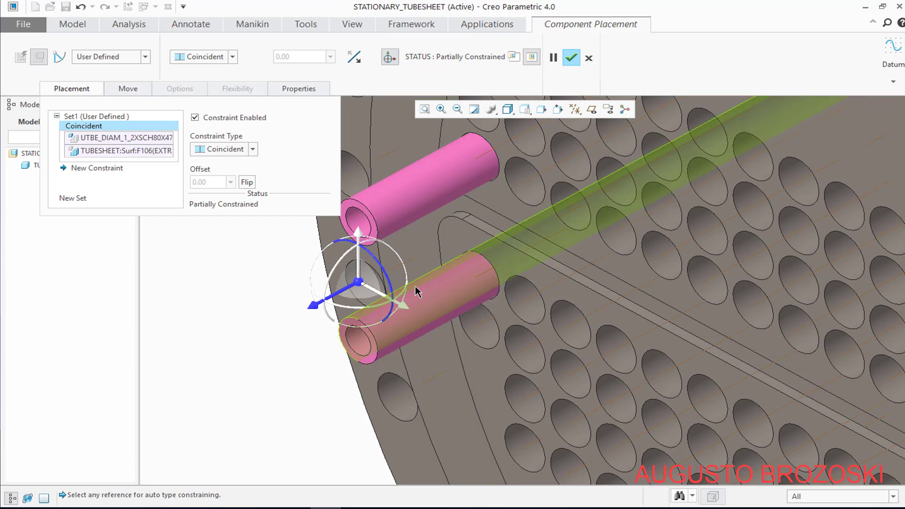
pyautogui.click(469, 273)
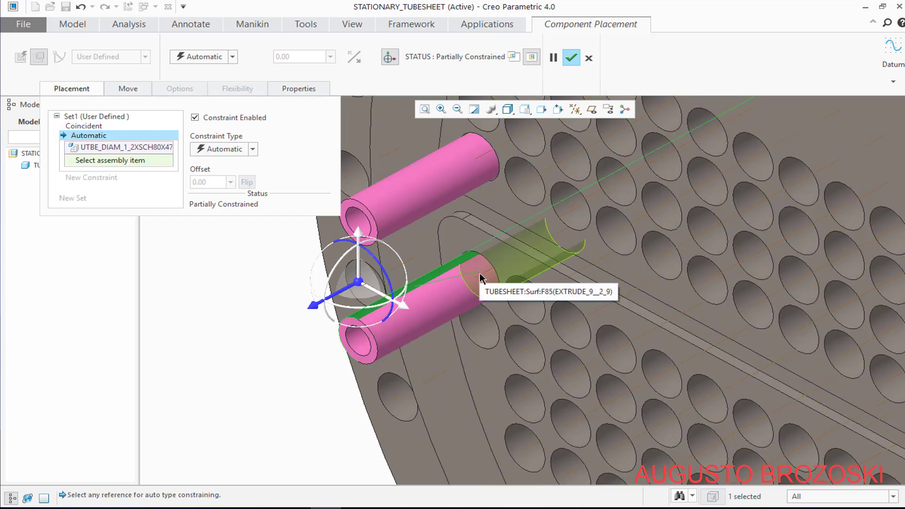
pyautogui.scroll(-2, 480, 279)
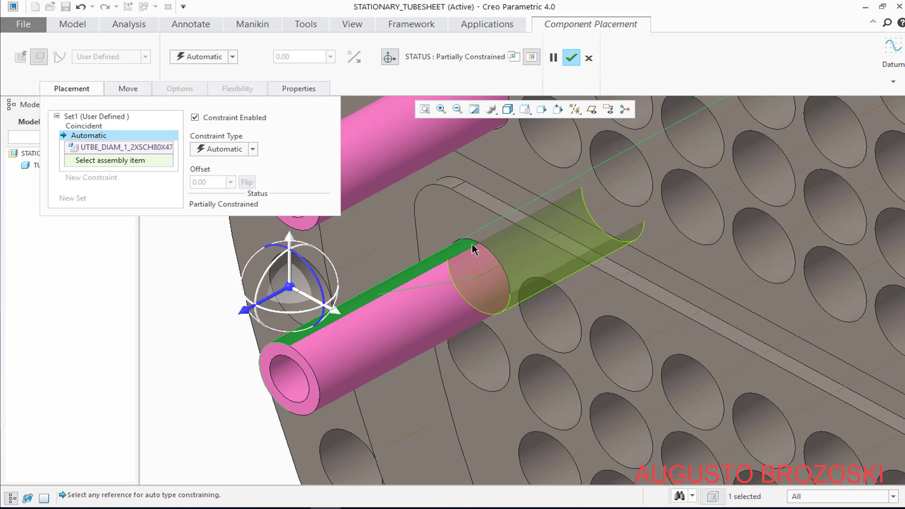
pyautogui.click(490, 301)
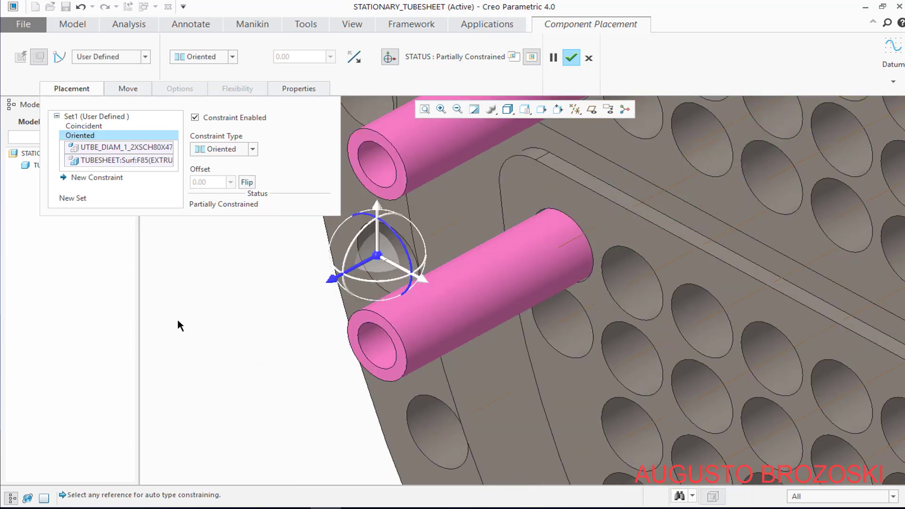
# - Add a Distance constraint between the lower leg's end face and the tubesheet's front face
pyautogui.click(108, 179)
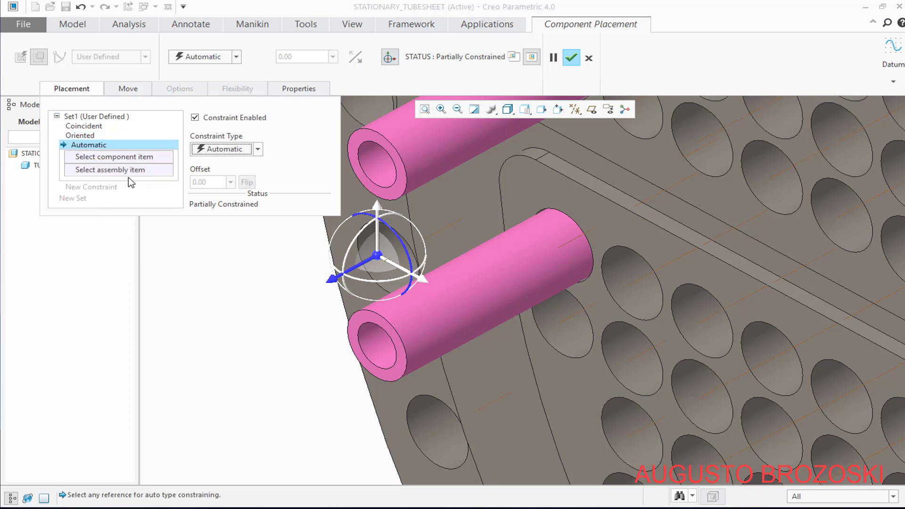
pyautogui.click(258, 151)
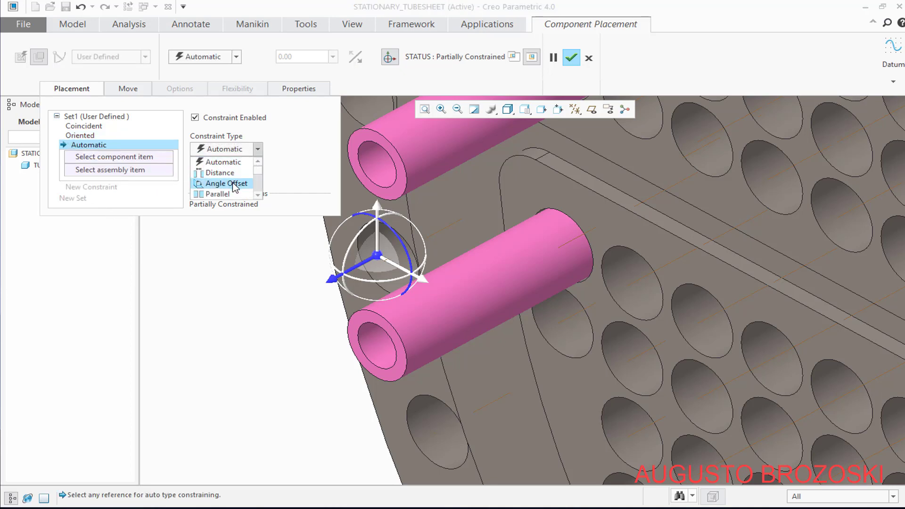
pyautogui.click(226, 170)
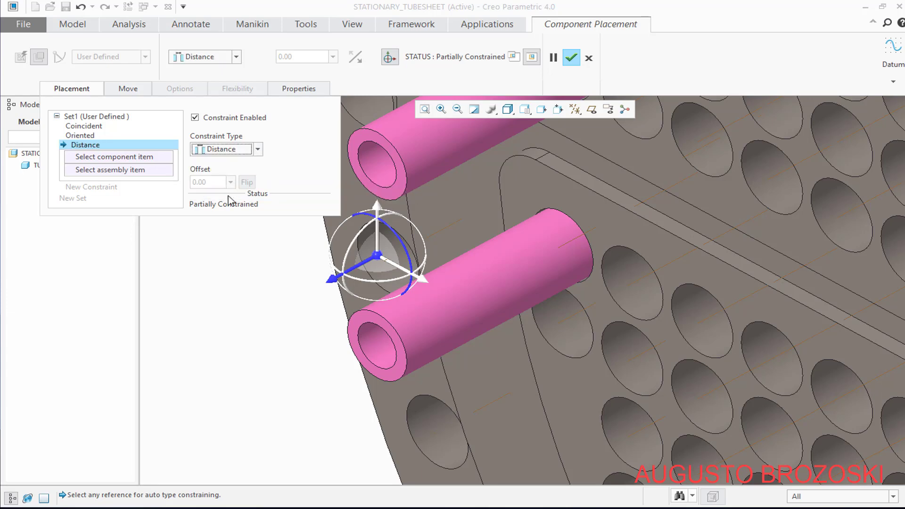
pyautogui.click(365, 325)
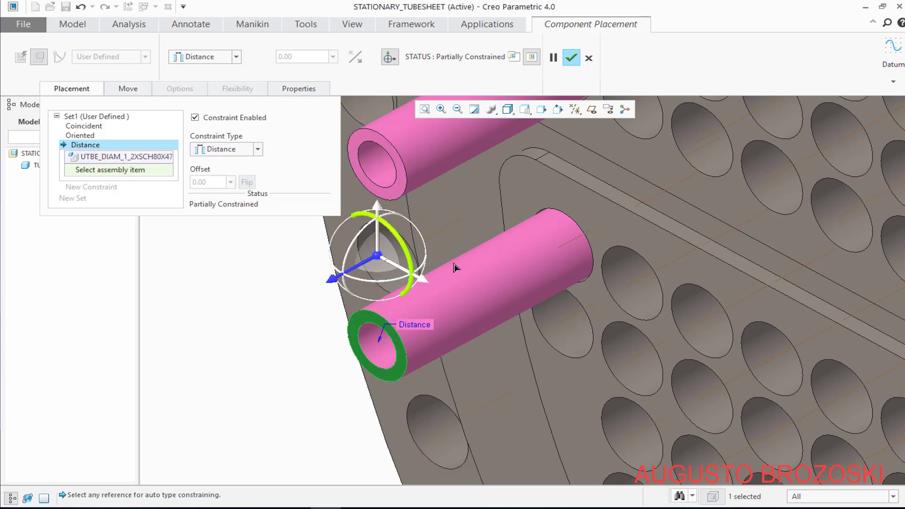
pyautogui.click(536, 193)
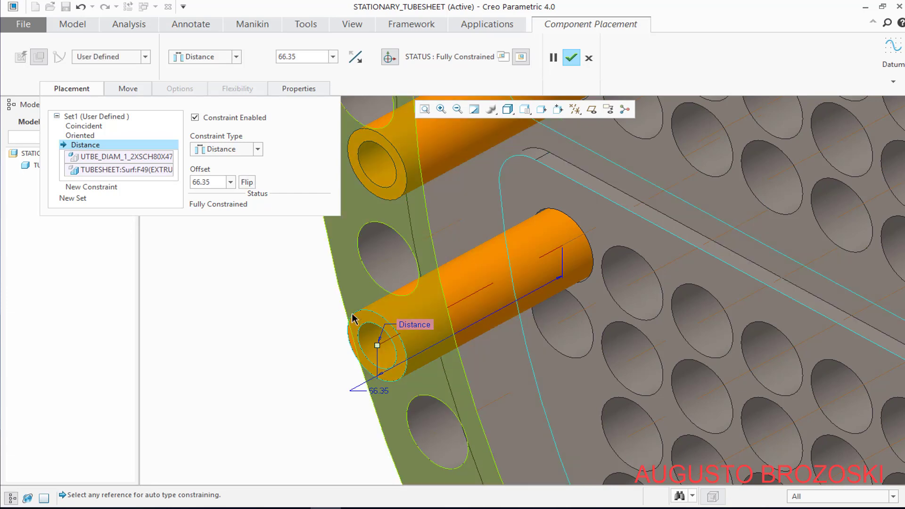
# - Consult Detail A in the PDF drawing for the tube projection and set the Distance constraint's offset to 3 in Creo
pyautogui.click(356, 508)
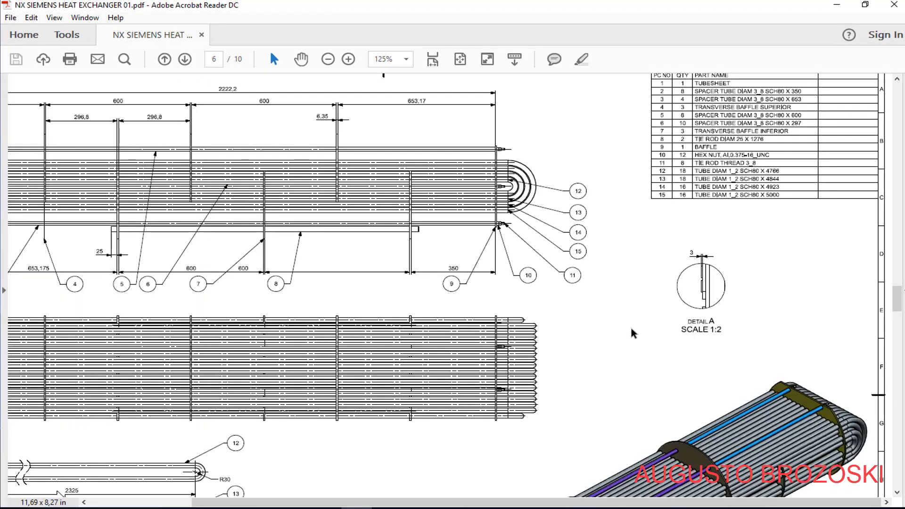
pyautogui.scroll(-3, 752, 323)
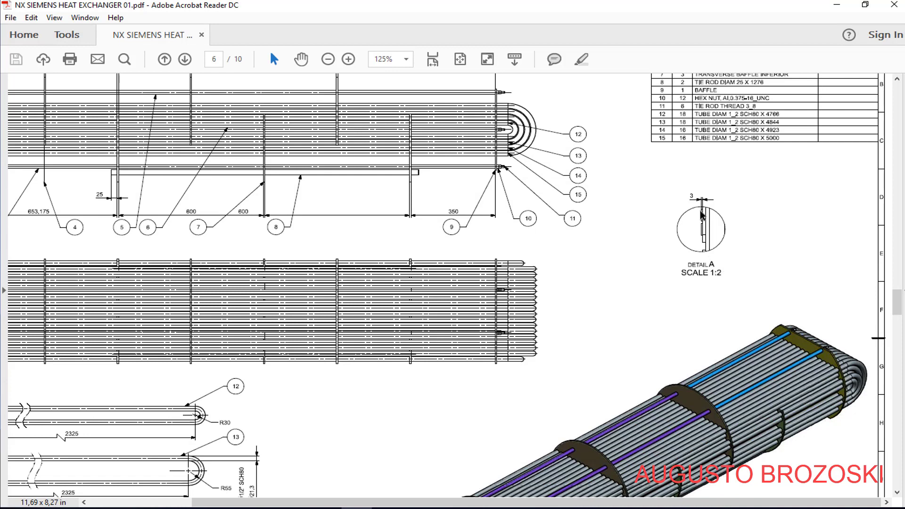
pyautogui.moveTo(399, 501); pyautogui.dragTo(296, 501)
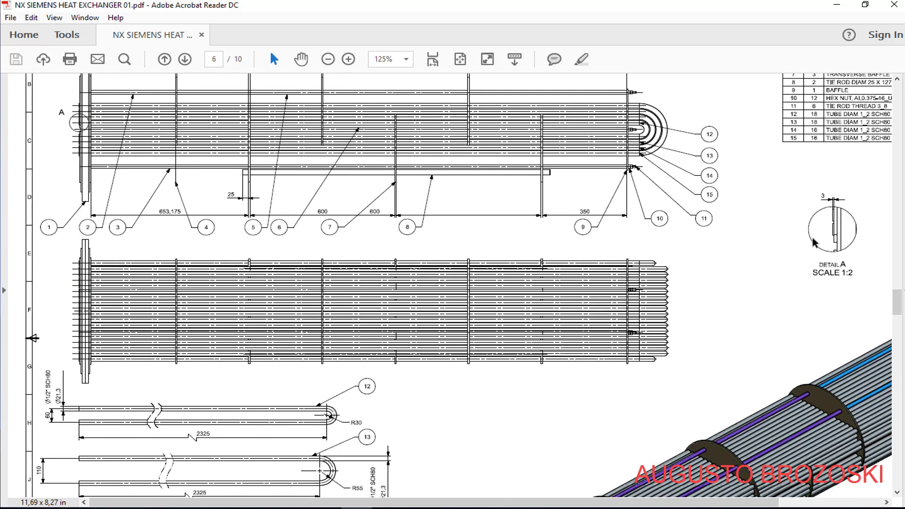
pyautogui.click(837, 6)
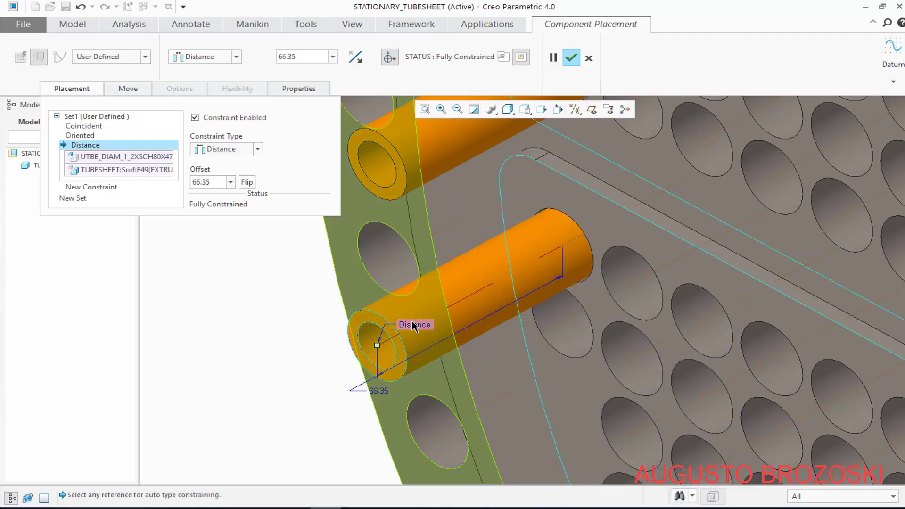
pyautogui.moveTo(218, 182); pyautogui.dragTo(188, 183)
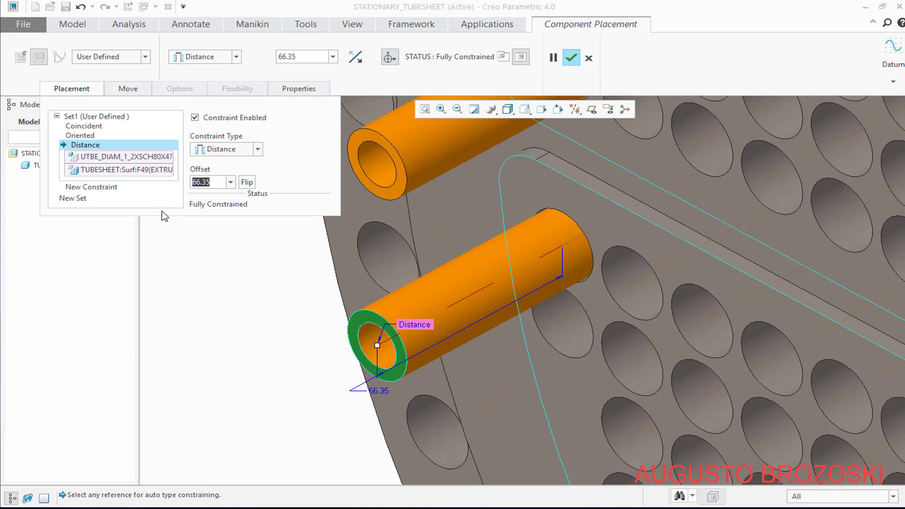
pyautogui.write('3')
pyautogui.press('Return')
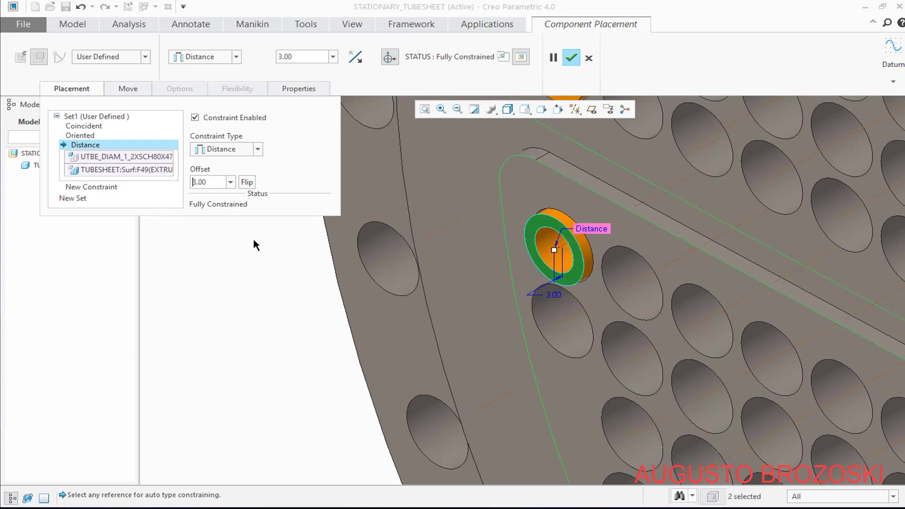
# - Inspect both tube ends at the tubesheet and accept the U-tube's placement
pyautogui.scroll(-5, 529, 302)
pyautogui.scroll(3, 558, 262)
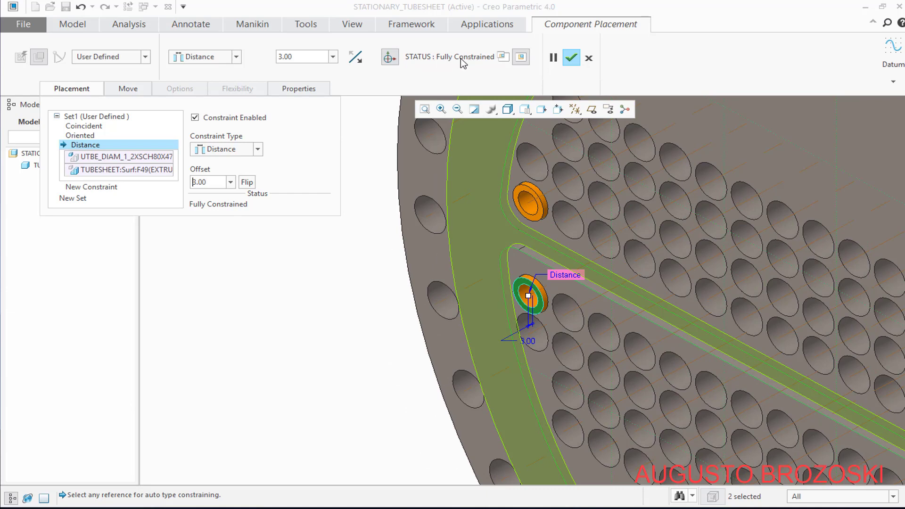
pyautogui.click(72, 90)
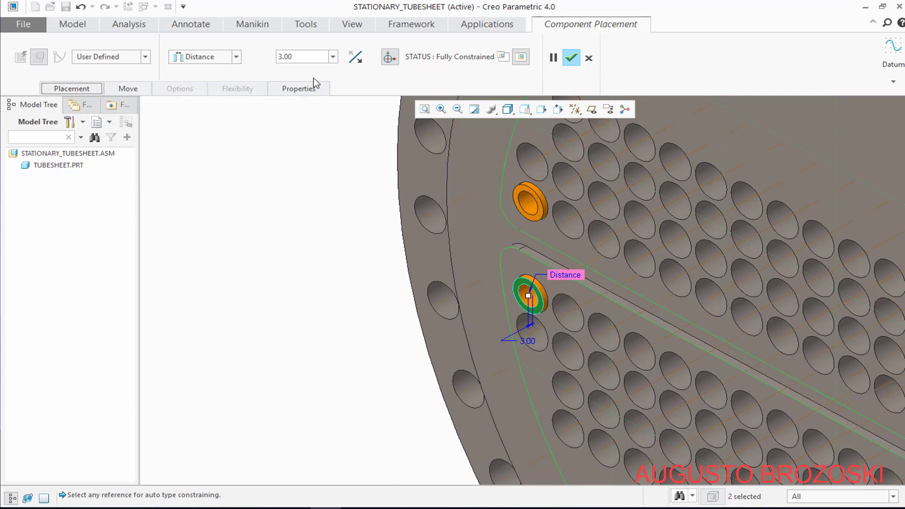
pyautogui.click(571, 58)
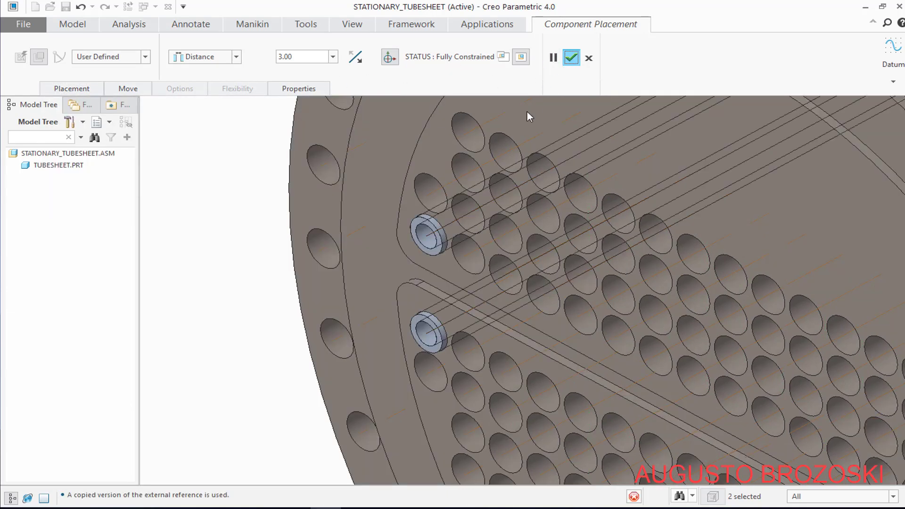
# - Consult the parts list in the PDF drawing for the second U-tube and insert utbe_diam_1_2xsch80x4844.prt into the Creo assembly
pyautogui.scroll(-3, 330, 311)
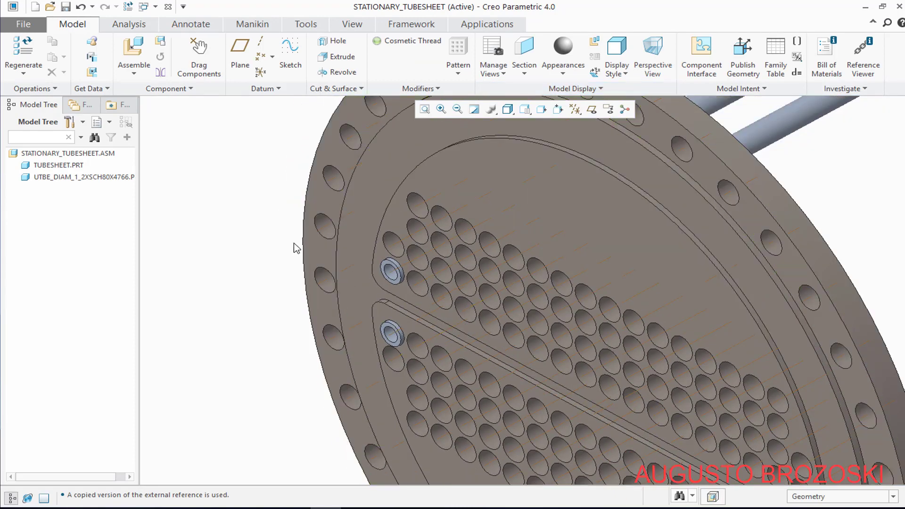
pyautogui.scroll(-2, 297, 250)
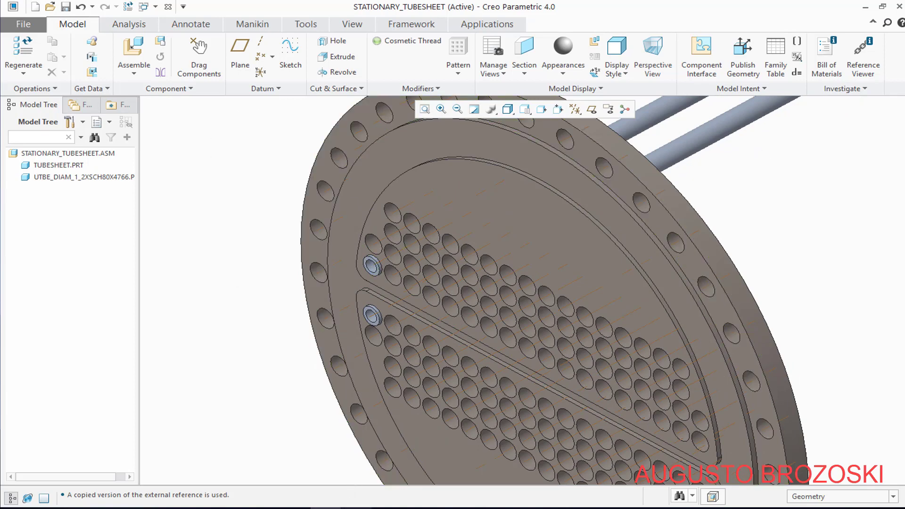
pyautogui.hotkey('alt', 'Tab')
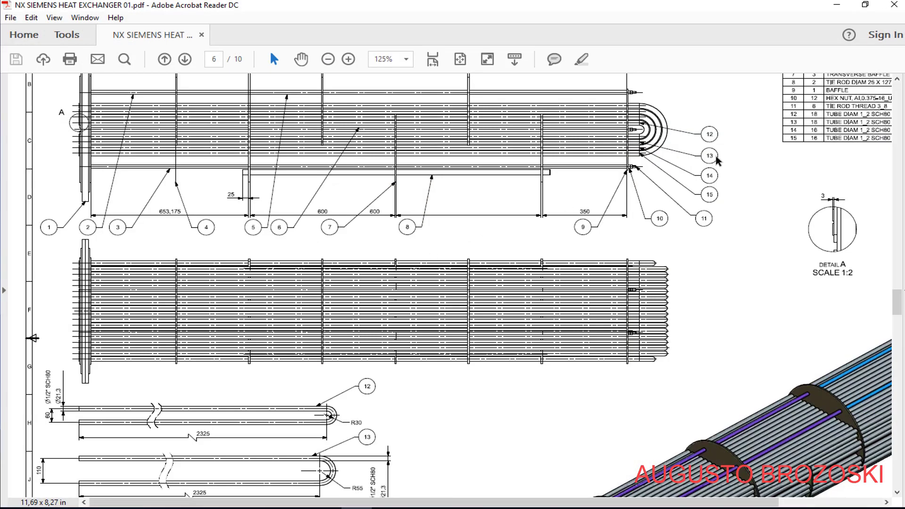
pyautogui.hscroll(3, 791, 136)
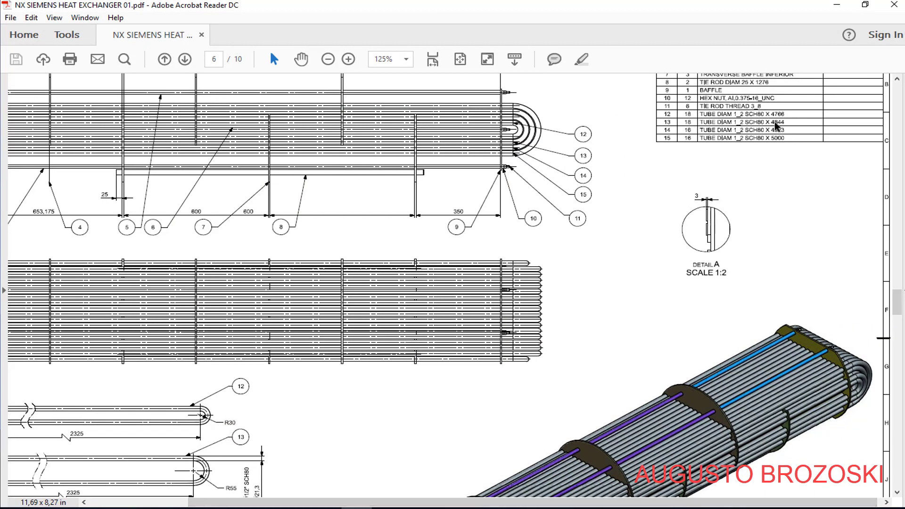
pyautogui.hotkey('alt', 'Tab')
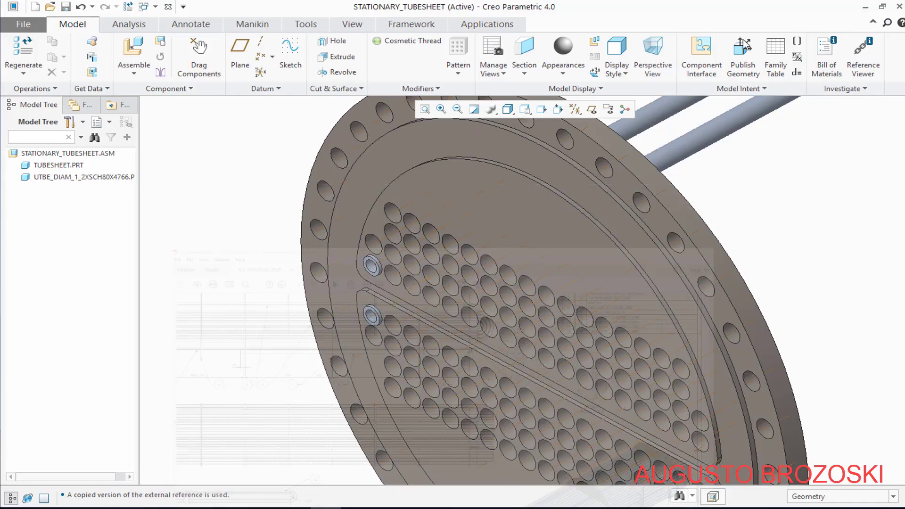
pyautogui.click(133, 49)
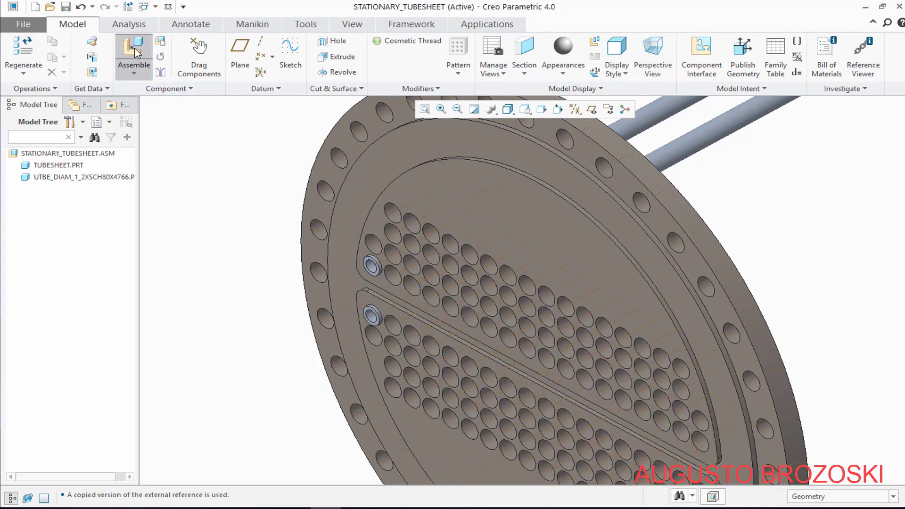
pyautogui.click(595, 300)
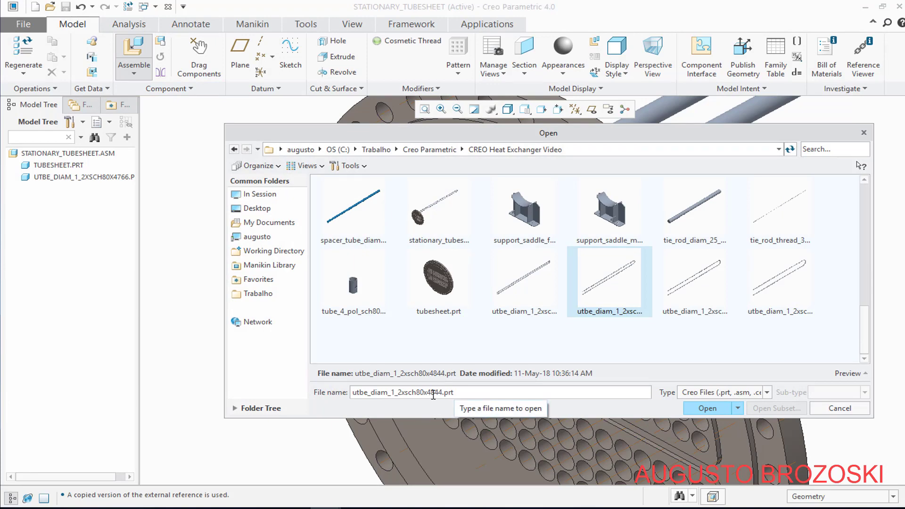
pyautogui.click(709, 411)
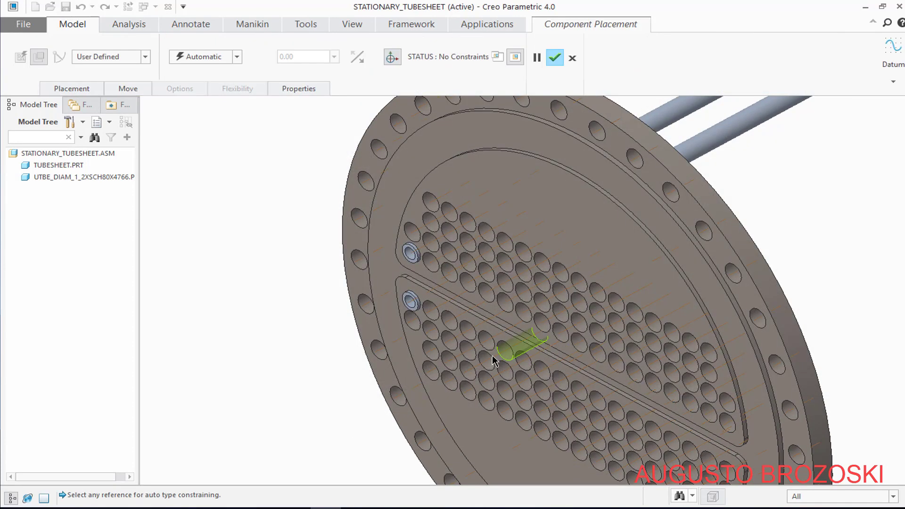
# - Move the new 4844 U-tube beside the tubesheet so that both open ends stick out in front of its face
pyautogui.scroll(3, 505, 360)
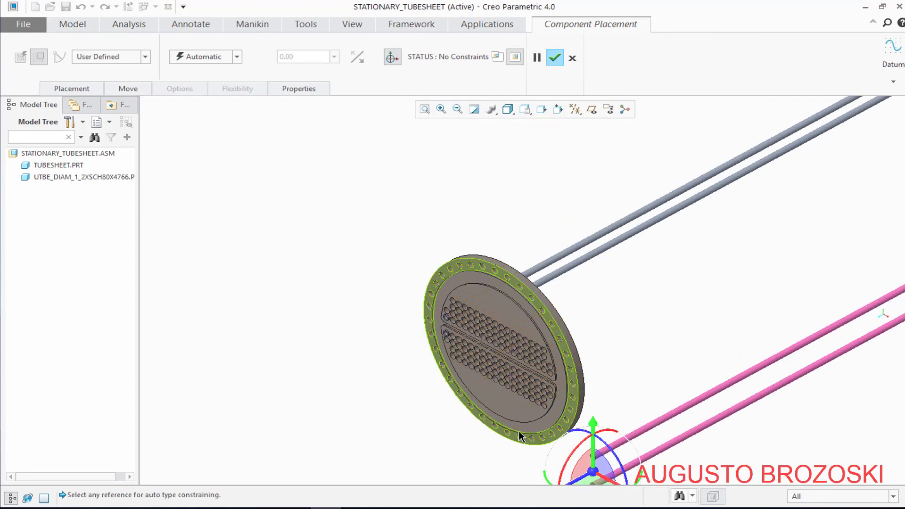
pyautogui.scroll(2, 548, 451)
pyautogui.moveTo(607, 481); pyautogui.dragTo(474, 354)
pyautogui.scroll(-2, 480, 315)
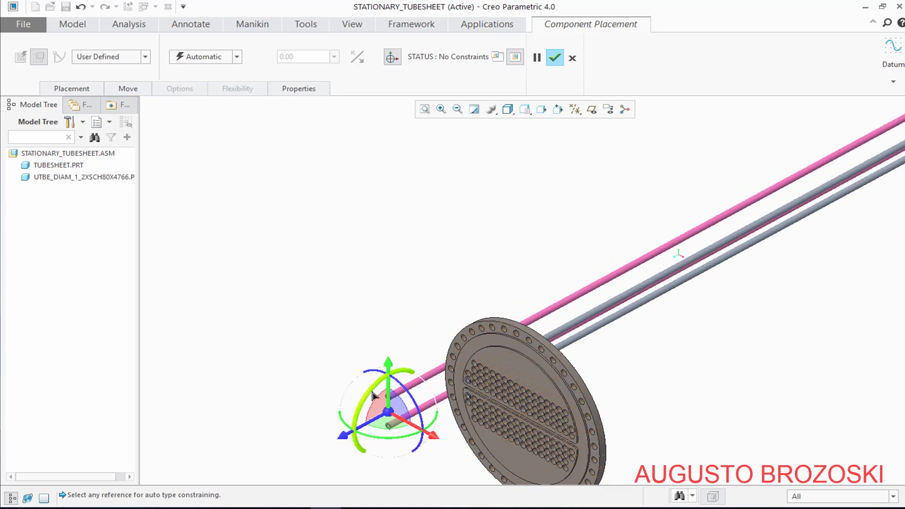
pyautogui.moveTo(370, 420); pyautogui.dragTo(395, 410)
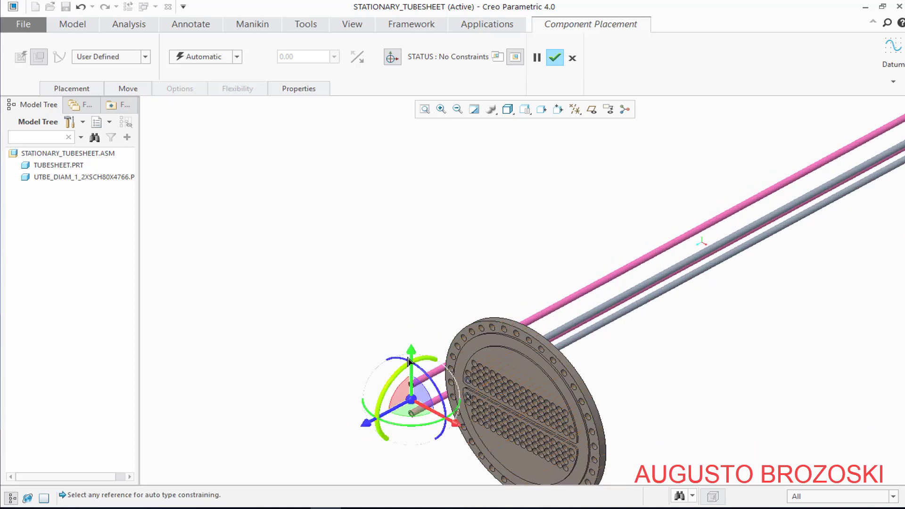
pyautogui.moveTo(413, 361); pyautogui.dragTo(421, 343)
pyautogui.scroll(-5, 427, 396)
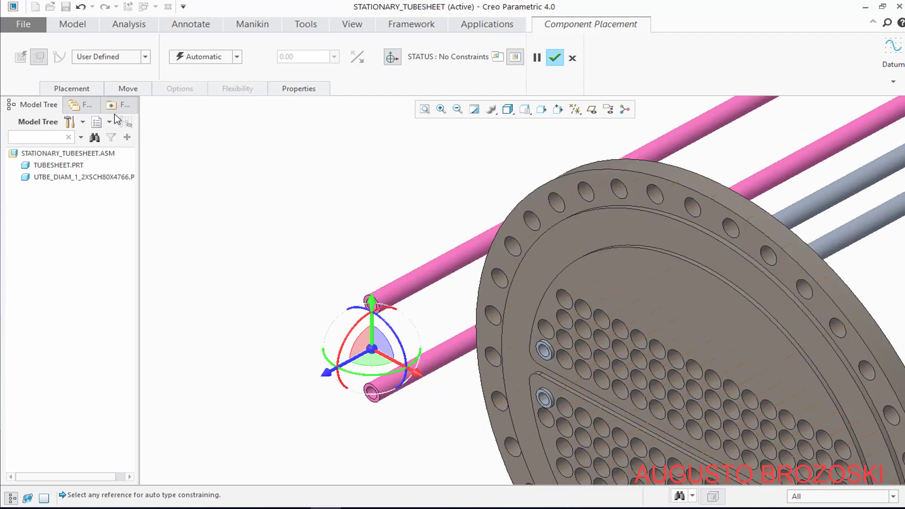
# - Make the new U-tube's upper leg Coincident with the end hole just above the first U-tube's upper leg
pyautogui.click(81, 89)
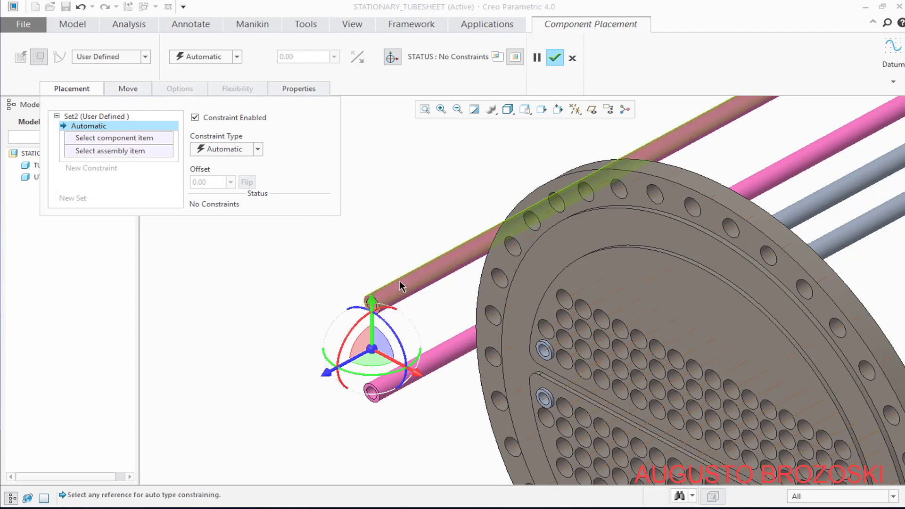
pyautogui.click(413, 297)
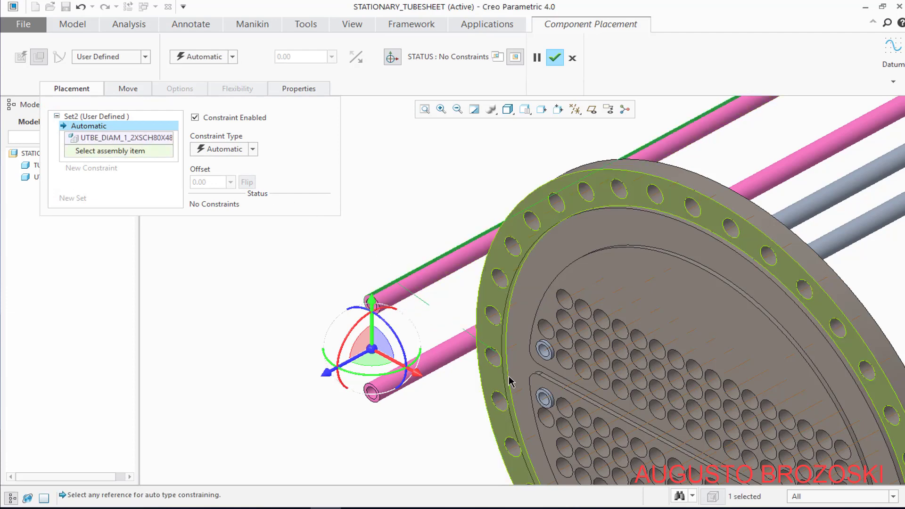
pyautogui.click(547, 333)
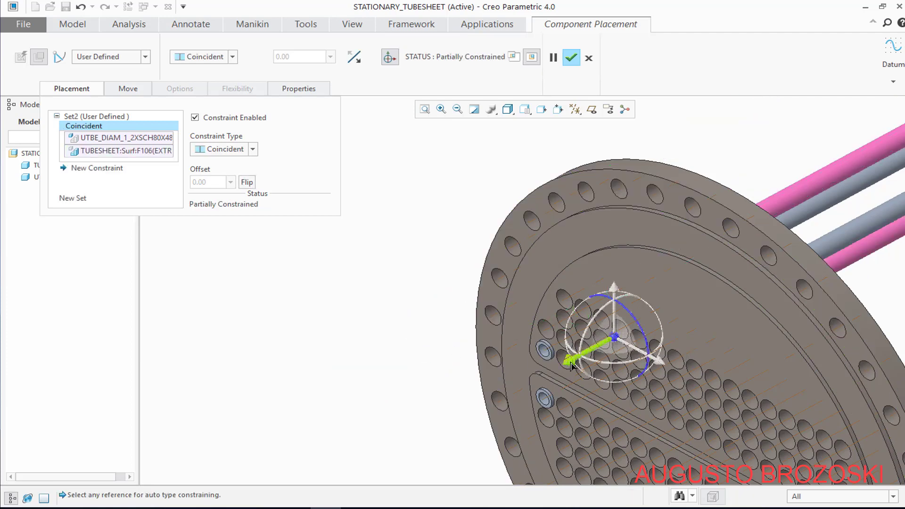
# - Slide the U-tube out through the tubesheet and orient its lower leg to the end hole just below the first U-tube's lower leg
pyautogui.moveTo(571, 365); pyautogui.dragTo(489, 451)
pyautogui.scroll(6, 491, 448)
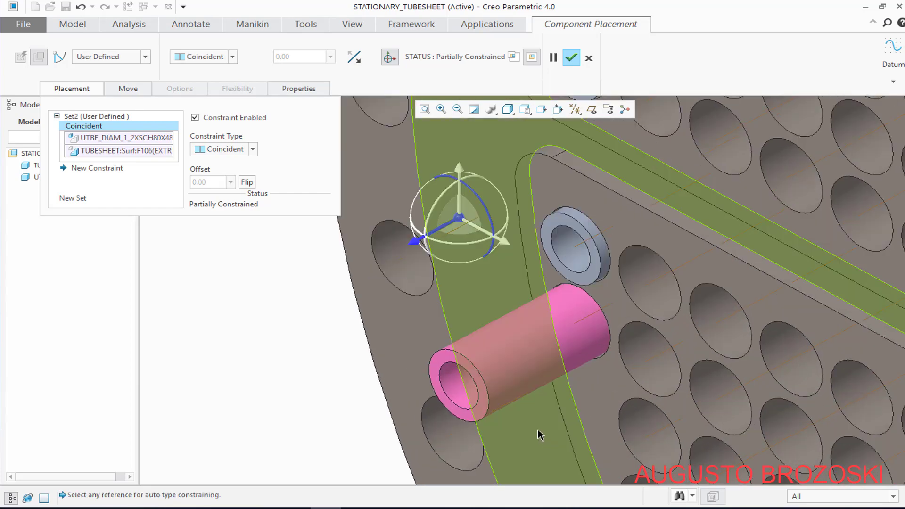
pyautogui.click(508, 321)
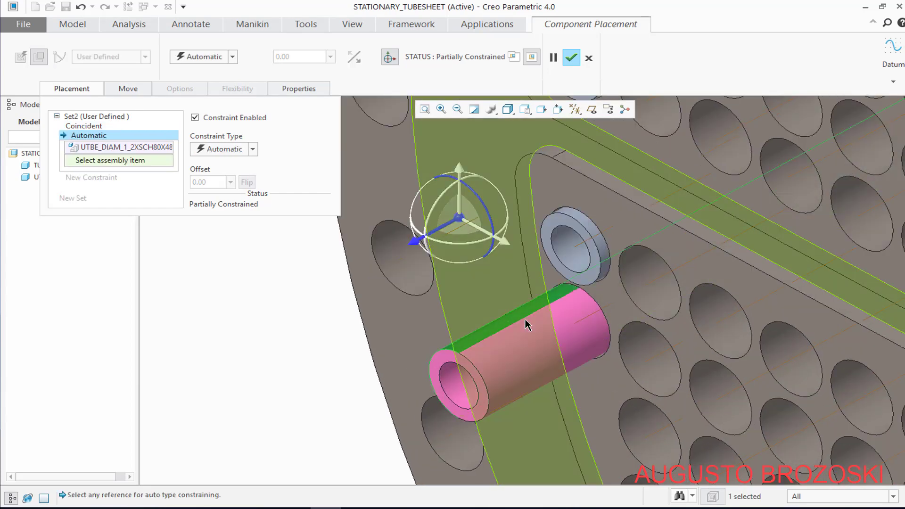
pyautogui.click(590, 313)
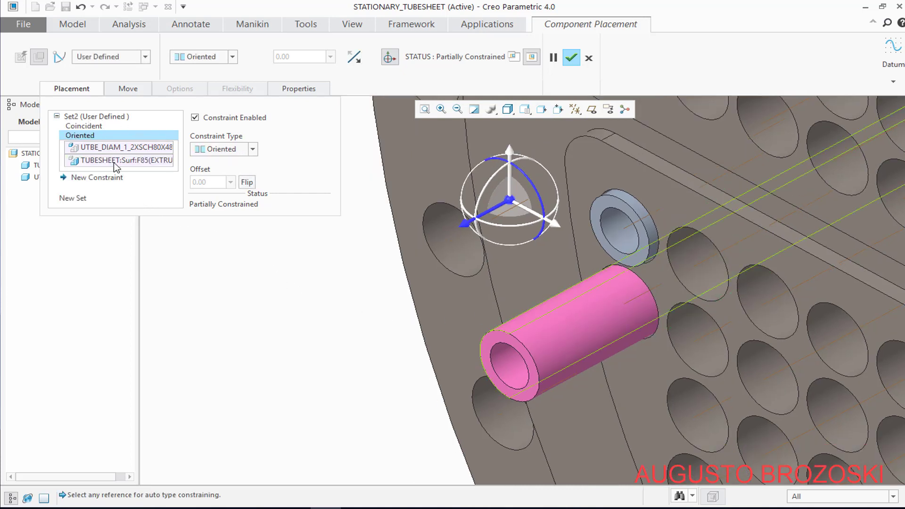
# - Add a Distance constraint between the new U-tube's lower end face and the tubesheet's front face, with an offset of 3
pyautogui.click(96, 178)
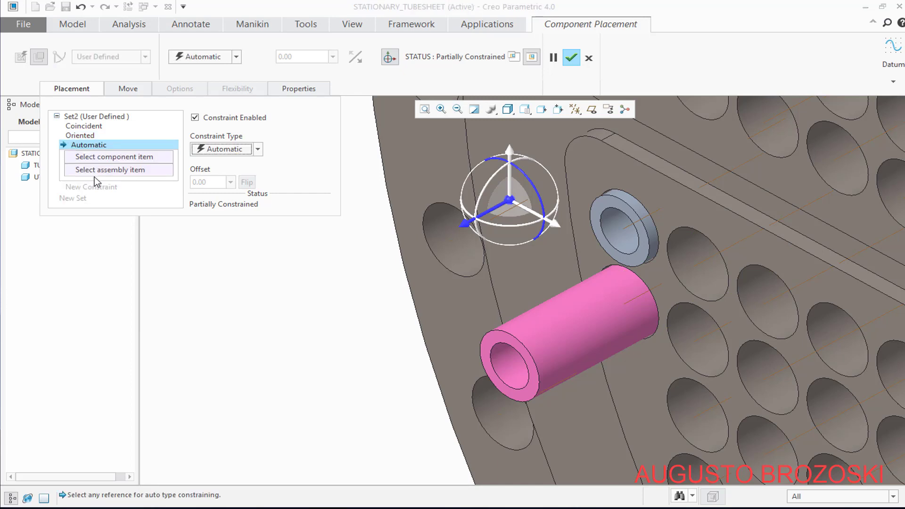
pyautogui.click(258, 150)
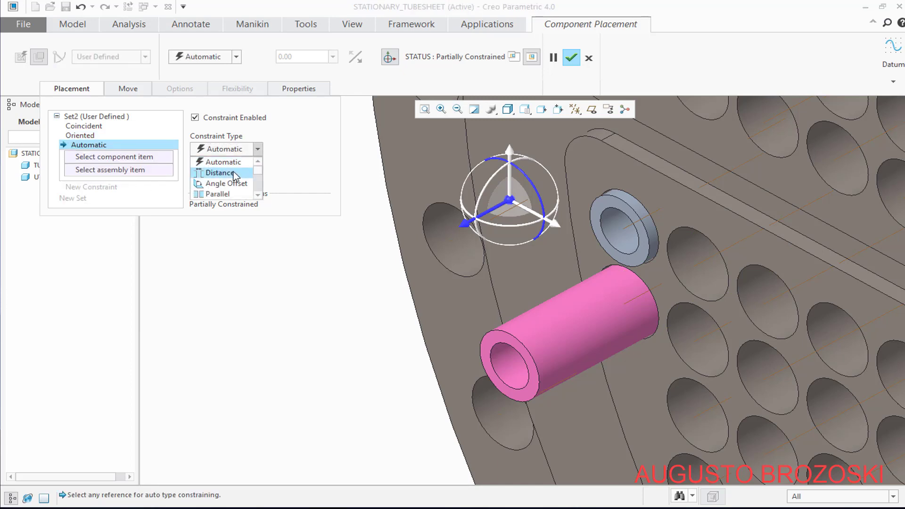
pyautogui.click(221, 174)
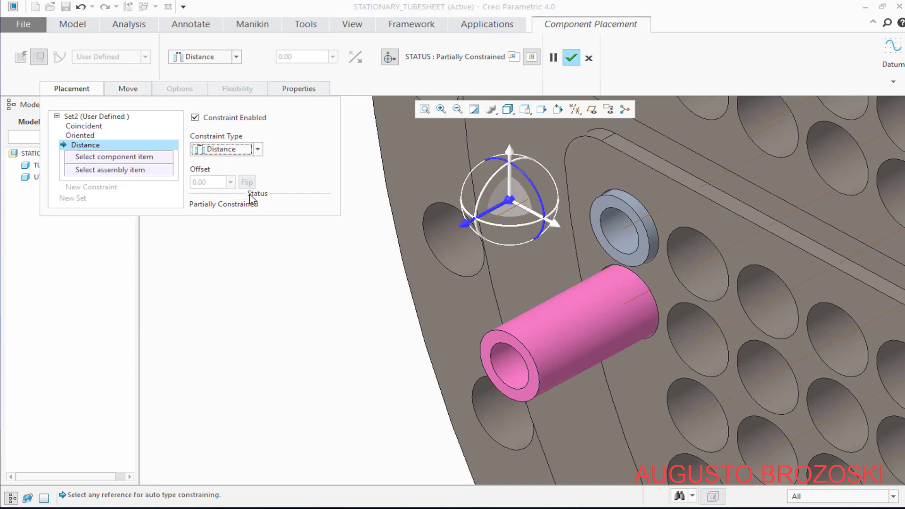
pyautogui.click(488, 347)
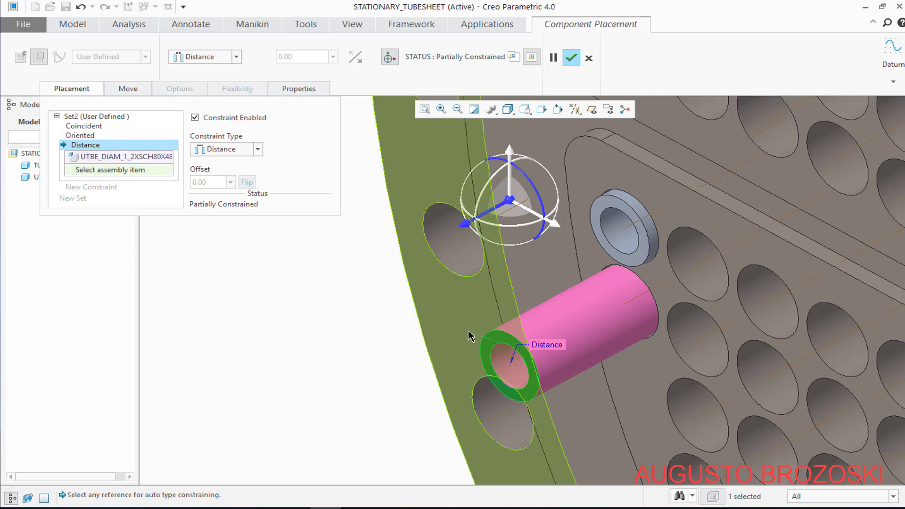
pyautogui.click(678, 202)
pyautogui.moveTo(214, 183); pyautogui.dragTo(182, 183)
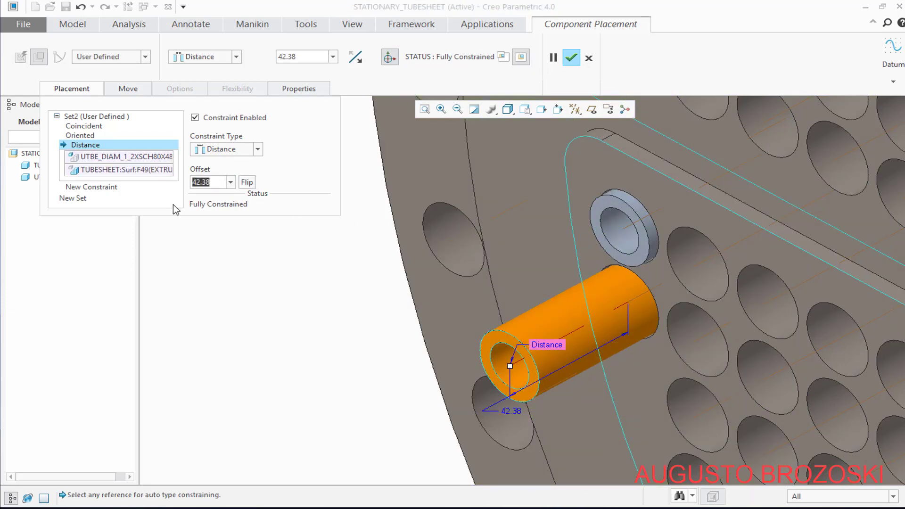
pyautogui.write('3')
pyautogui.press('Return')
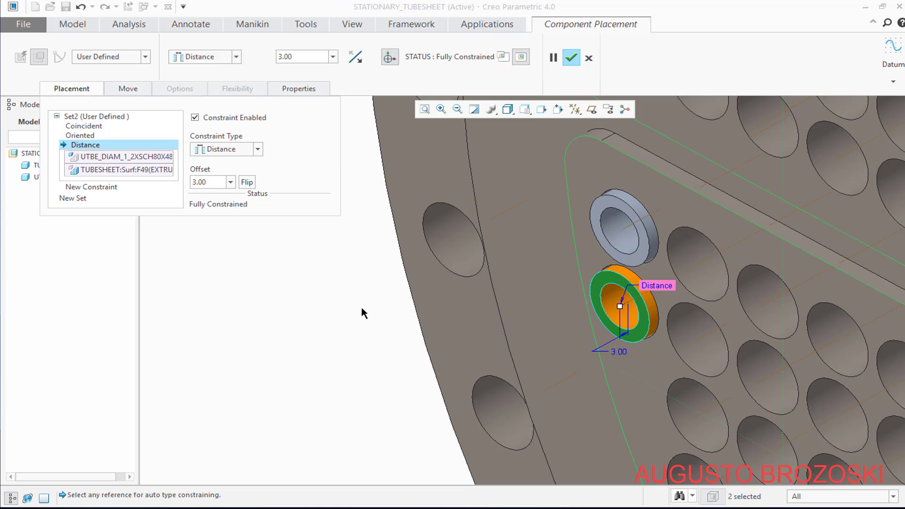
# - Check the new U-tube's ends at the tubesheet and accept its placement
pyautogui.scroll(-2, 445, 332)
pyautogui.scroll(-3, 444, 333)
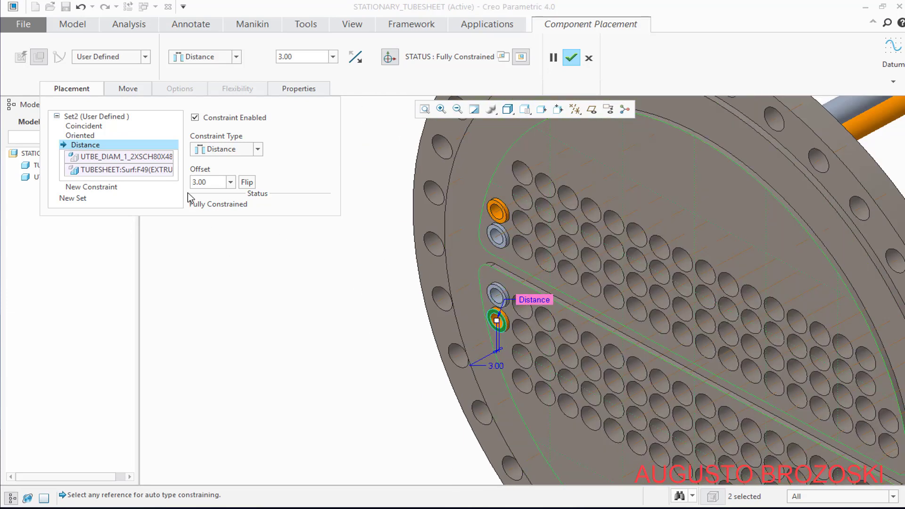
pyautogui.click(89, 89)
pyautogui.click(571, 59)
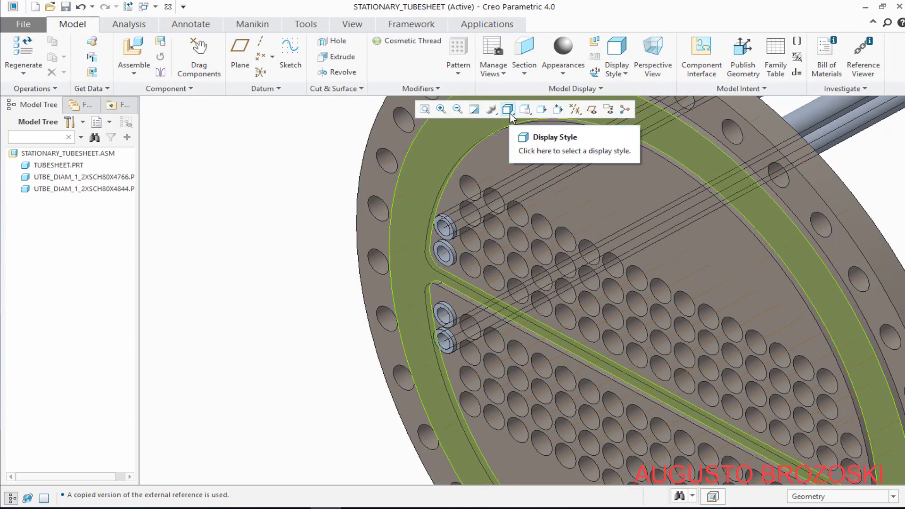
# - Return the model to the Standard Orientation and save the assembly
pyautogui.click(524, 110)
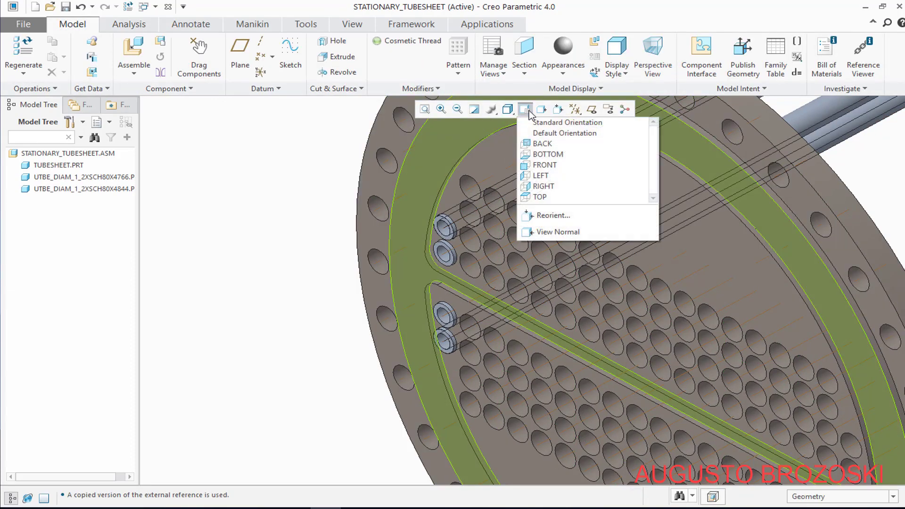
pyautogui.click(543, 121)
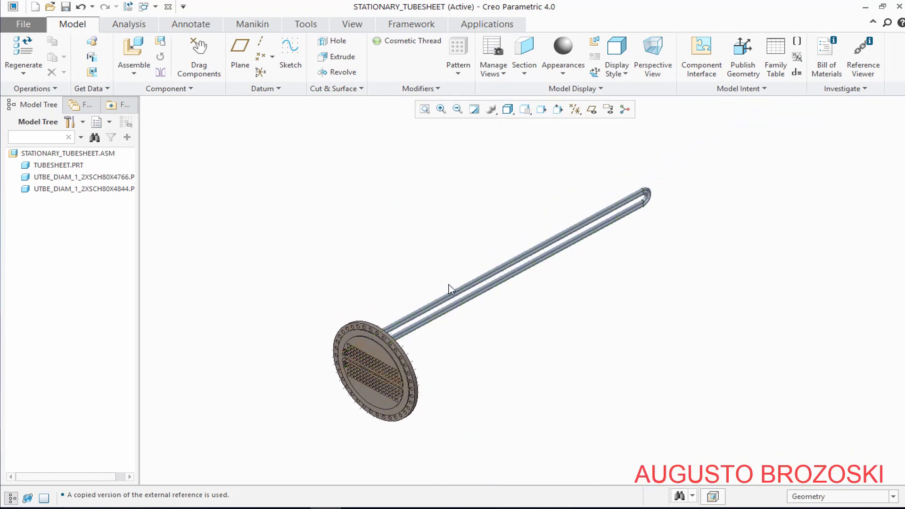
pyautogui.click(66, 6)
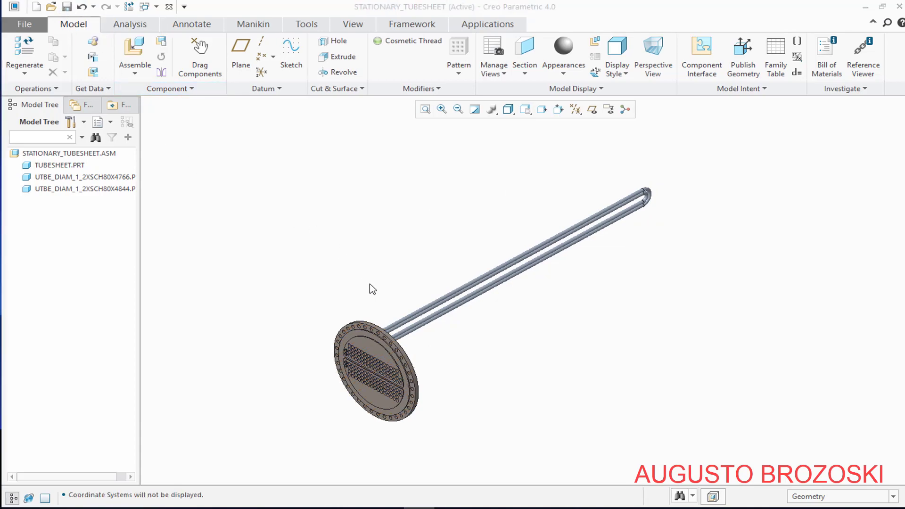
# - Examine the tube items and quantities in the PDF drawing's parts list and the hole spacing on the tubesheet sheet
pyautogui.scroll(-5, 363, 357)
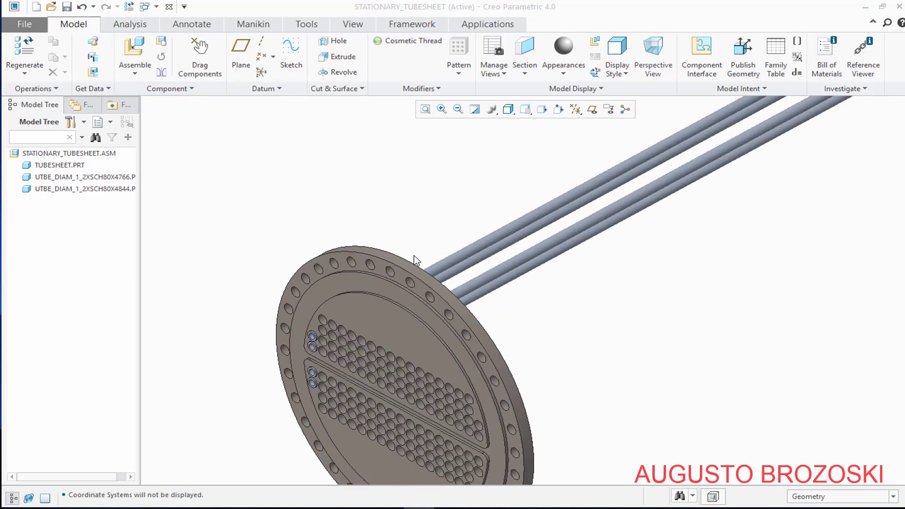
pyautogui.click(359, 506)
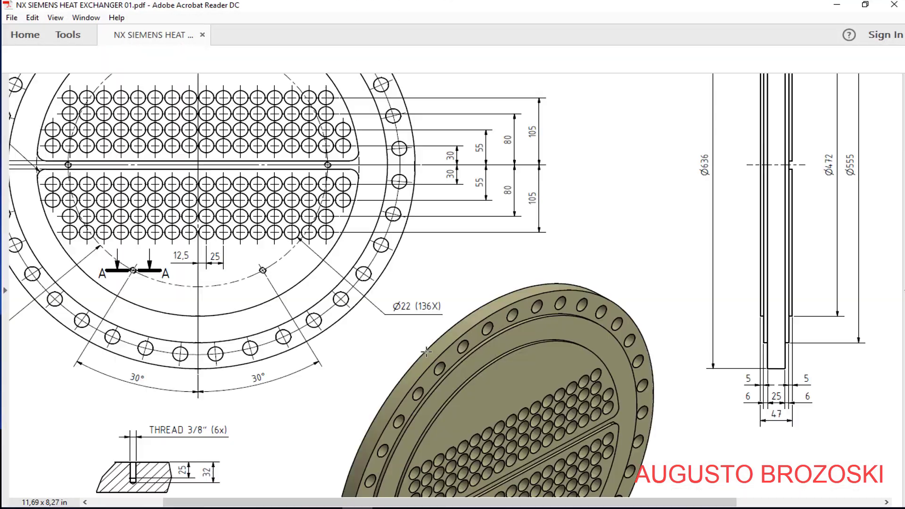
pyautogui.scroll(-10, 449, 325)
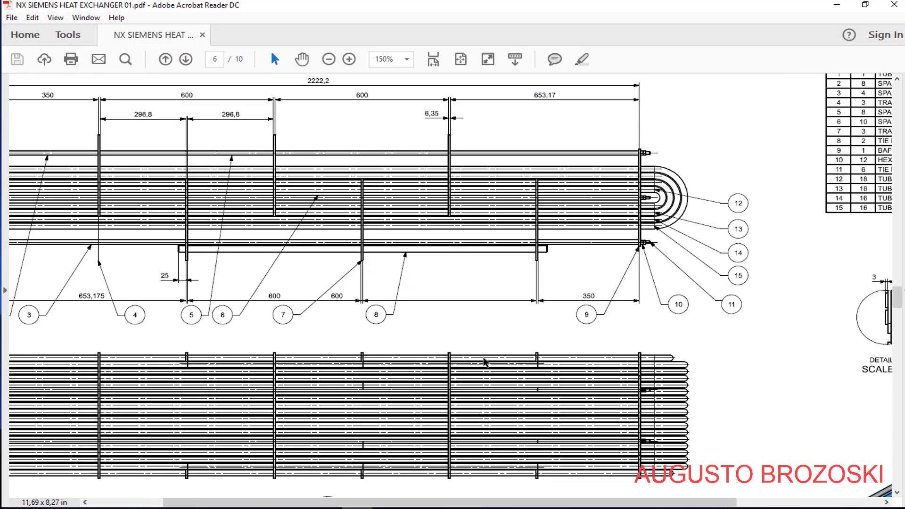
pyautogui.moveTo(464, 503); pyautogui.dragTo(580, 503)
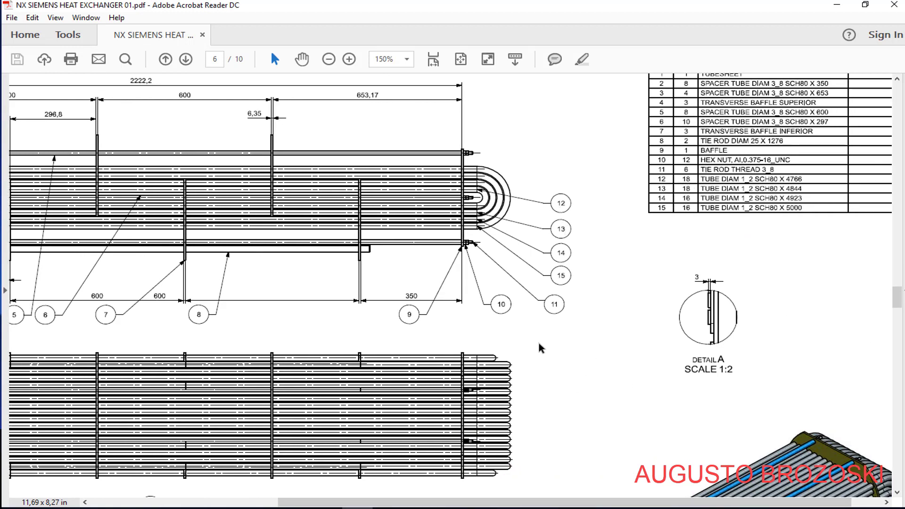
pyautogui.moveTo(440, 502); pyautogui.dragTo(324, 501)
pyautogui.scroll(8, 293, 329)
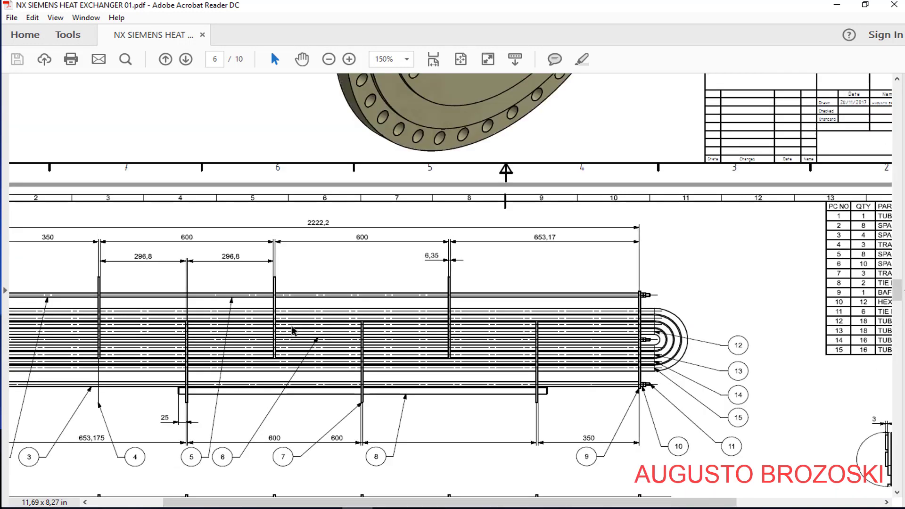
pyautogui.scroll(8, 299, 317)
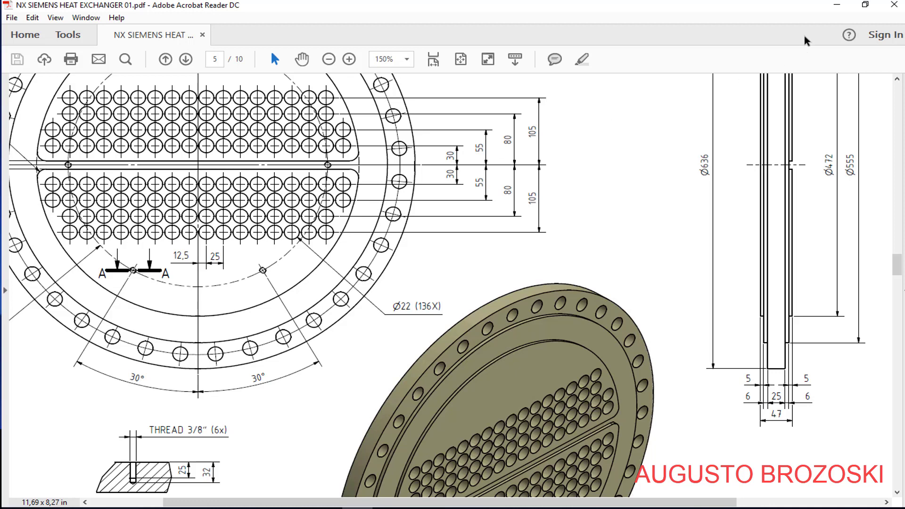
# - Switch from the PDF drawing back to the STATIONARY_TUBESHEET assembly in Creo Parametric
pyautogui.click(837, 4)
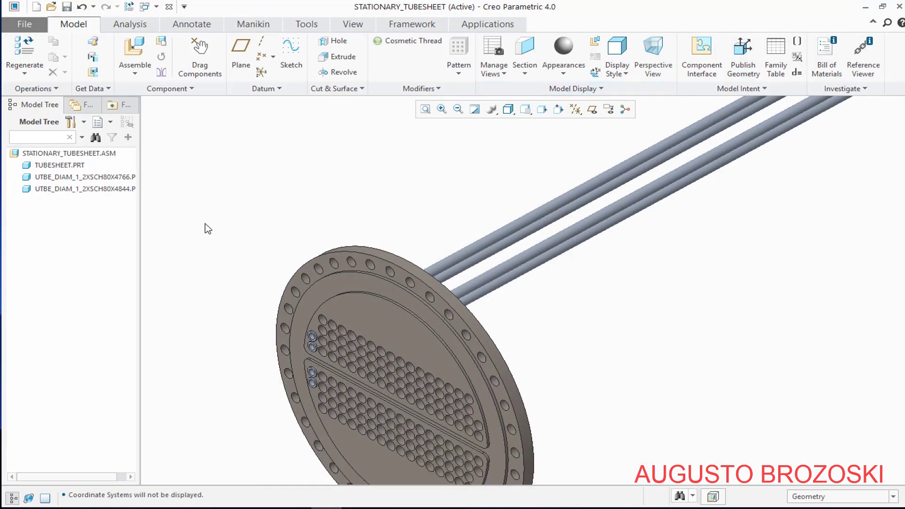
pyautogui.click(107, 178)
pyautogui.click(459, 66)
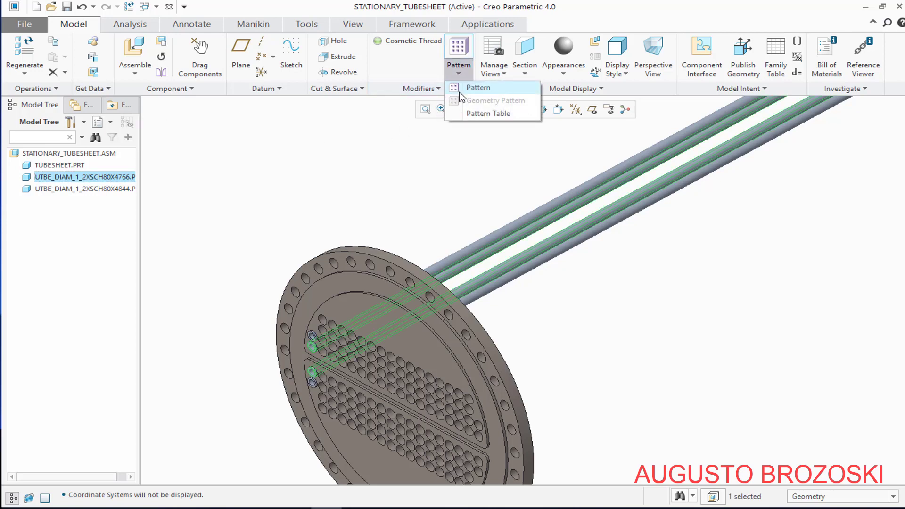
pyautogui.click(261, 171)
pyautogui.click(170, 223)
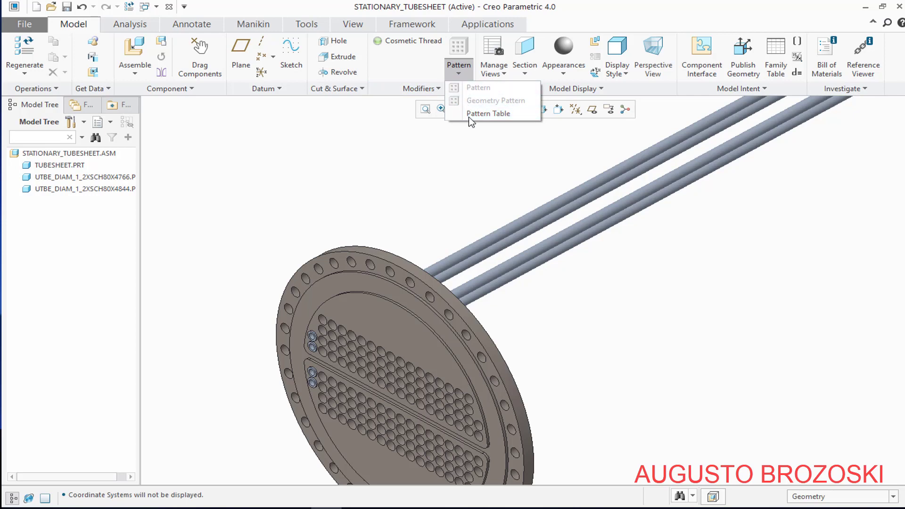
pyautogui.click(343, 165)
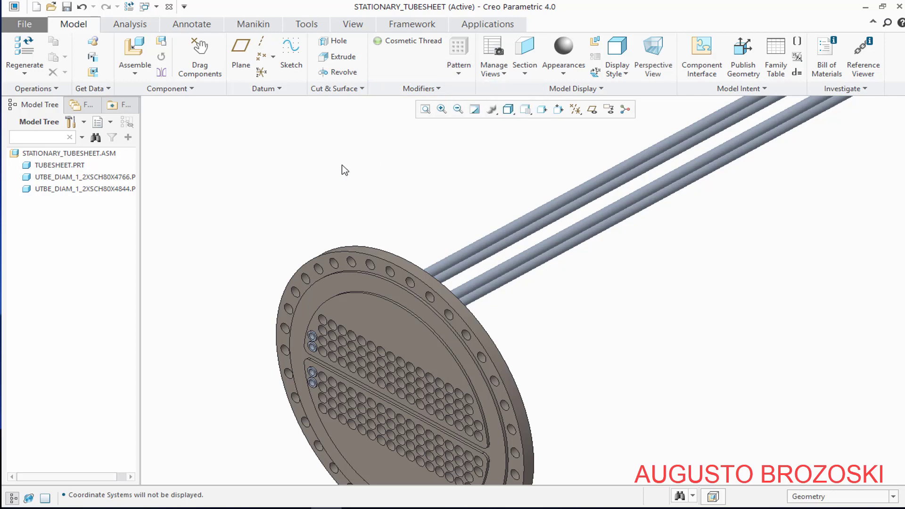
pyautogui.click(114, 178)
pyautogui.click(457, 72)
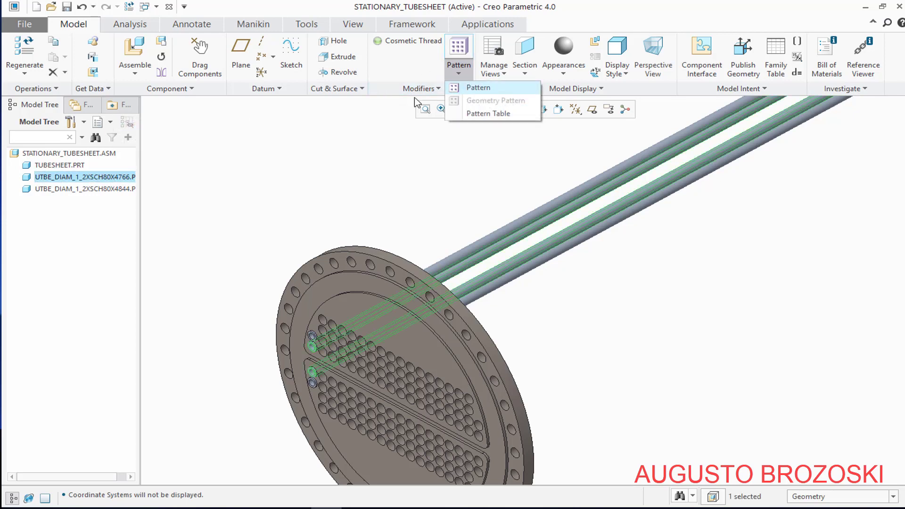
pyautogui.click(179, 195)
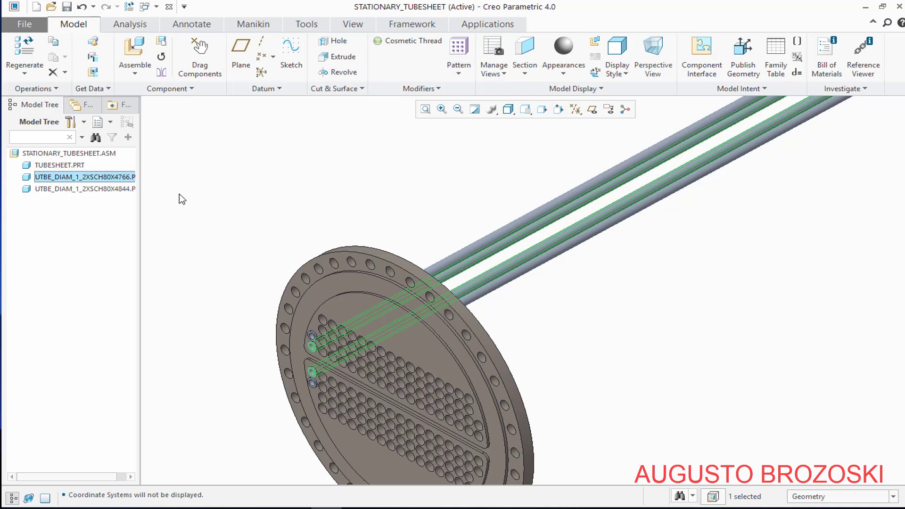
pyautogui.keyDown('ctrl'); pyautogui.click(92, 189); pyautogui.keyUp('ctrl')
pyautogui.click(460, 70)
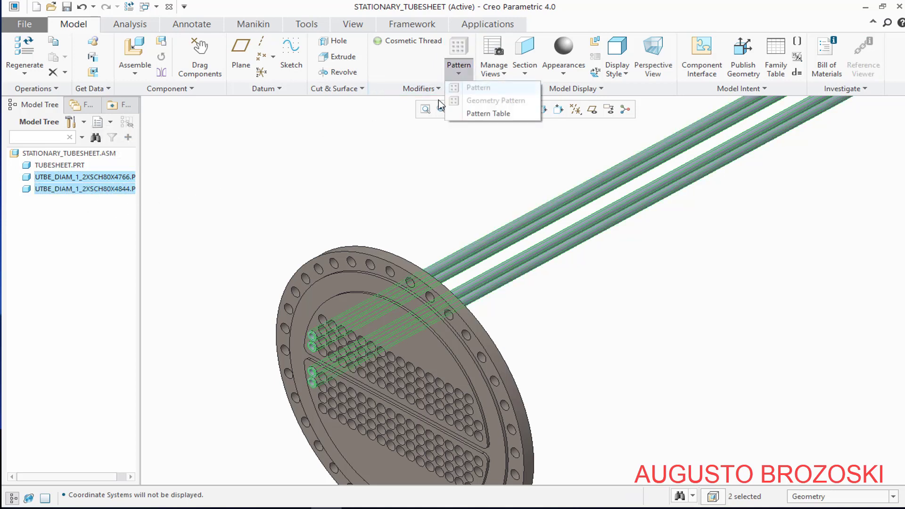
pyautogui.click(326, 157)
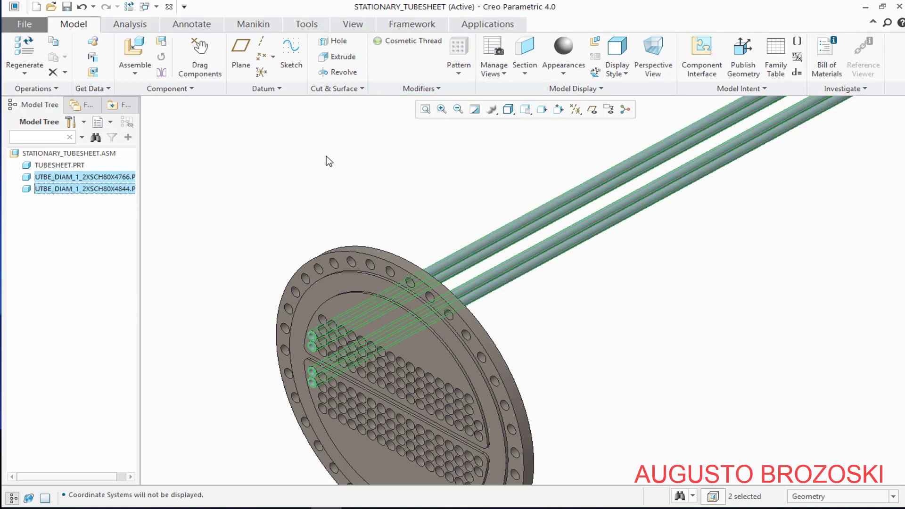
pyautogui.rightClick(93, 187)
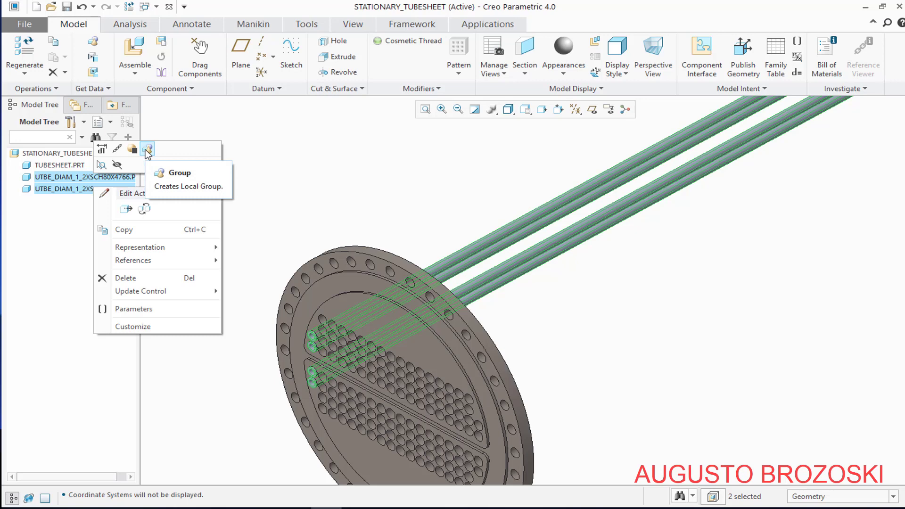
pyautogui.click(246, 162)
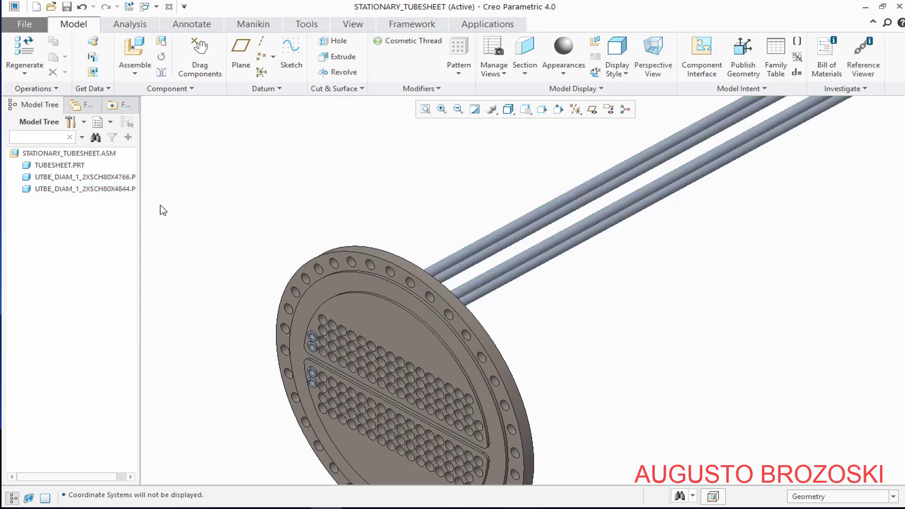
# - Start a pattern of the UTBE_DIAM_1_2XSCH80X4766 U-tube and set its type to Direction
pyautogui.click(101, 178)
pyautogui.click(459, 73)
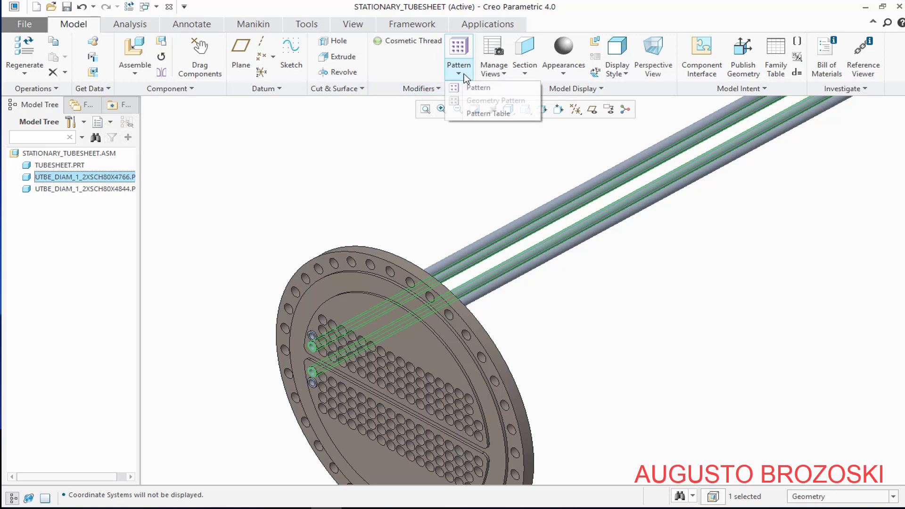
pyautogui.click(472, 90)
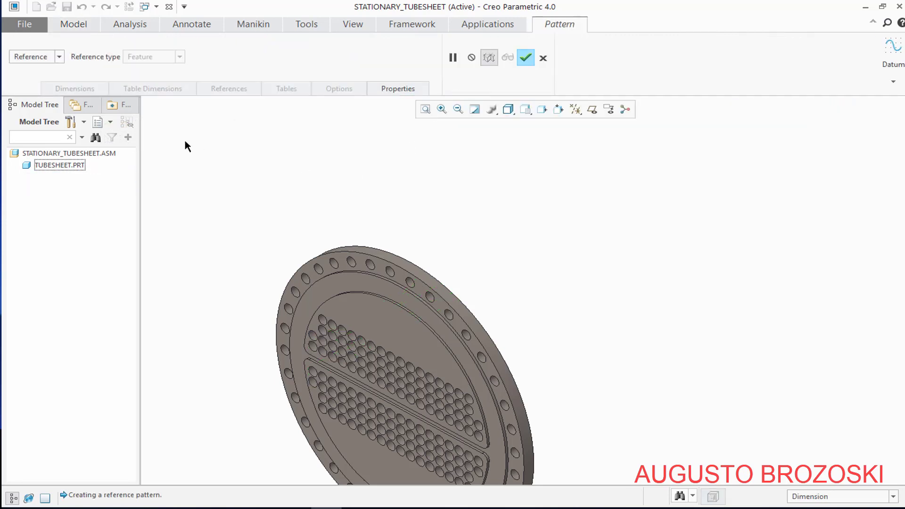
pyautogui.click(59, 57)
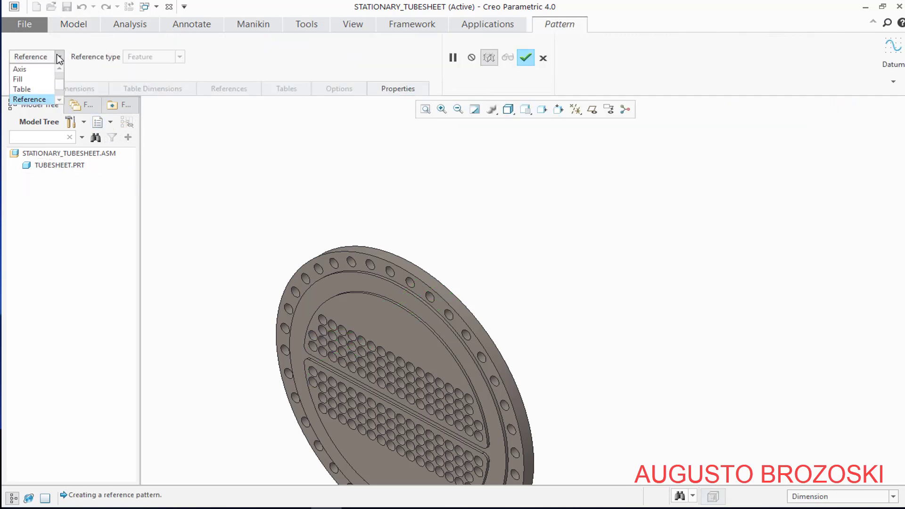
pyautogui.scroll(2, 61, 73)
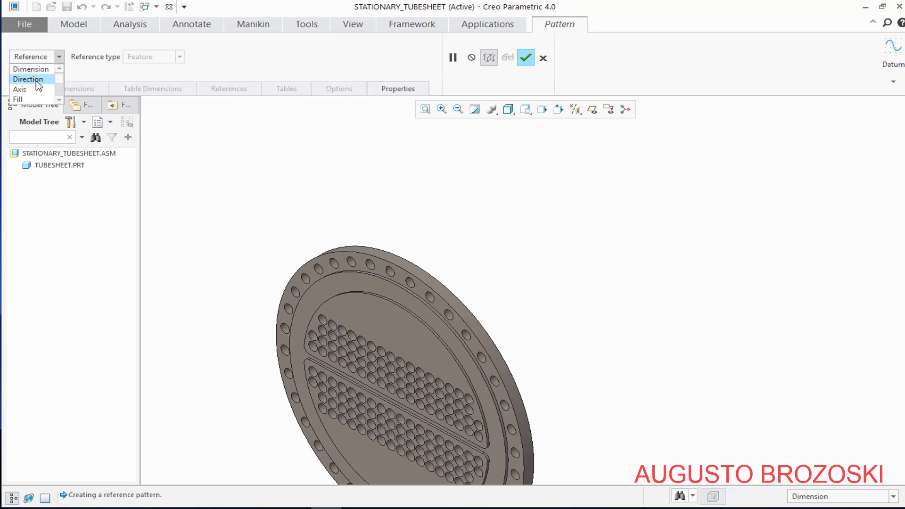
pyautogui.click(38, 79)
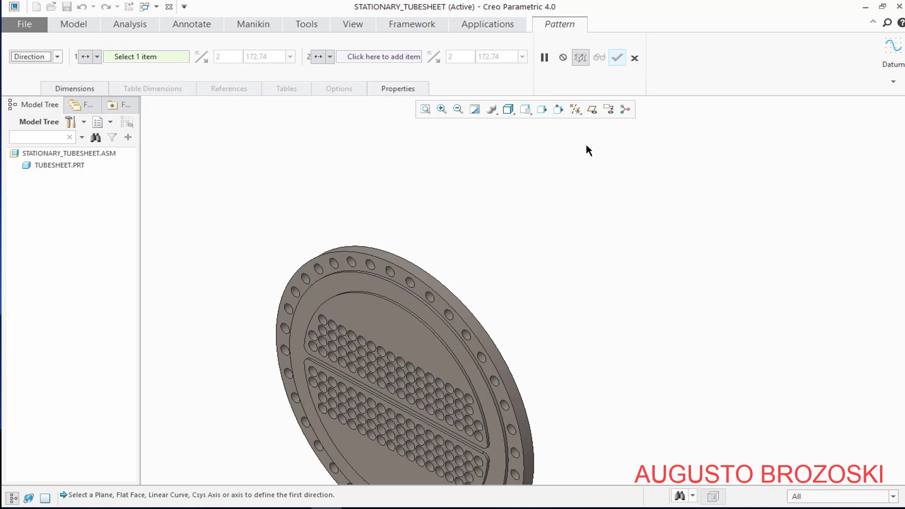
# - Display the coordinate systems and use the assembly coordinate system's X axis as the pattern's first direction
pyautogui.click(578, 112)
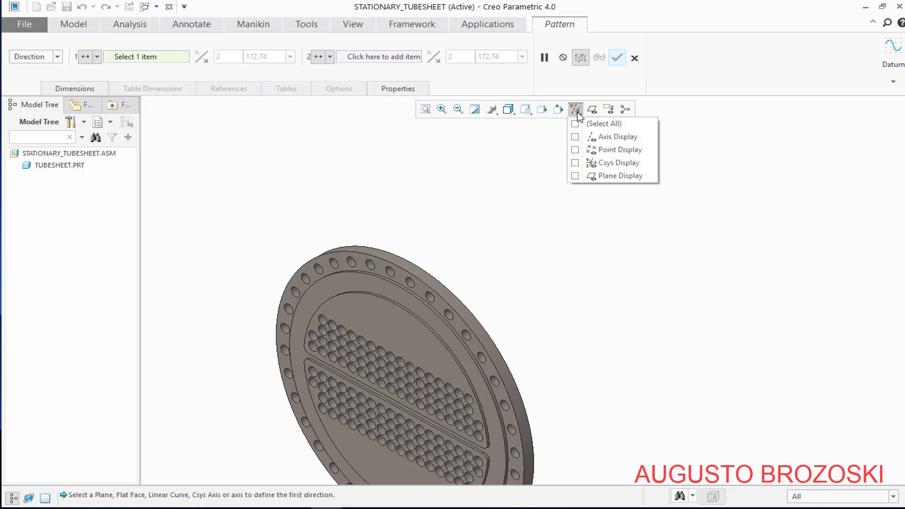
pyautogui.click(575, 163)
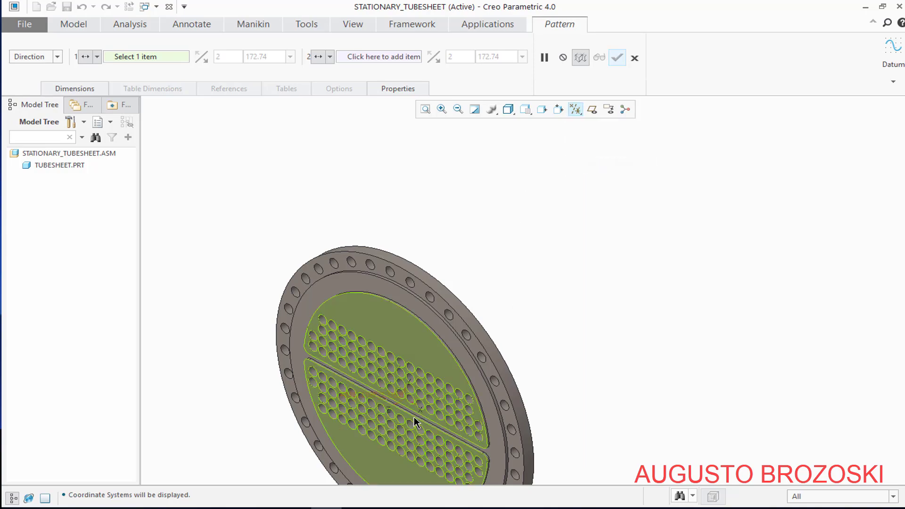
pyautogui.scroll(10, 396, 425)
pyautogui.scroll(4, 446, 297)
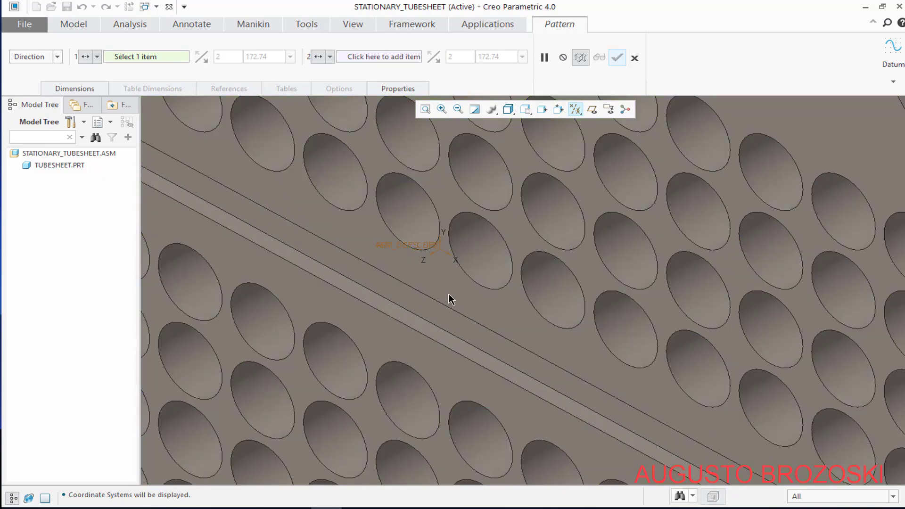
pyautogui.click(449, 259)
pyautogui.scroll(-3, 464, 316)
pyautogui.scroll(-6, 464, 314)
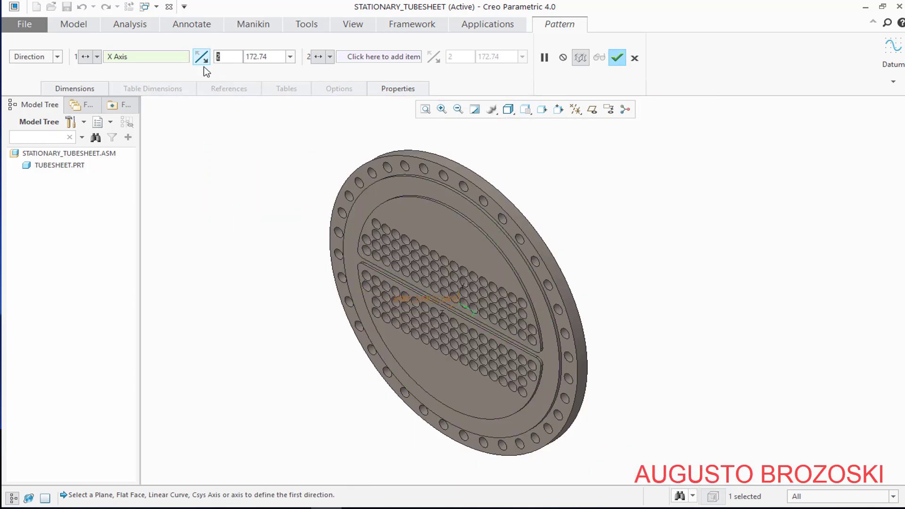
# - Complete the pattern with 18 members spaced 25 apart and hide the coordinate systems
pyautogui.write('18')
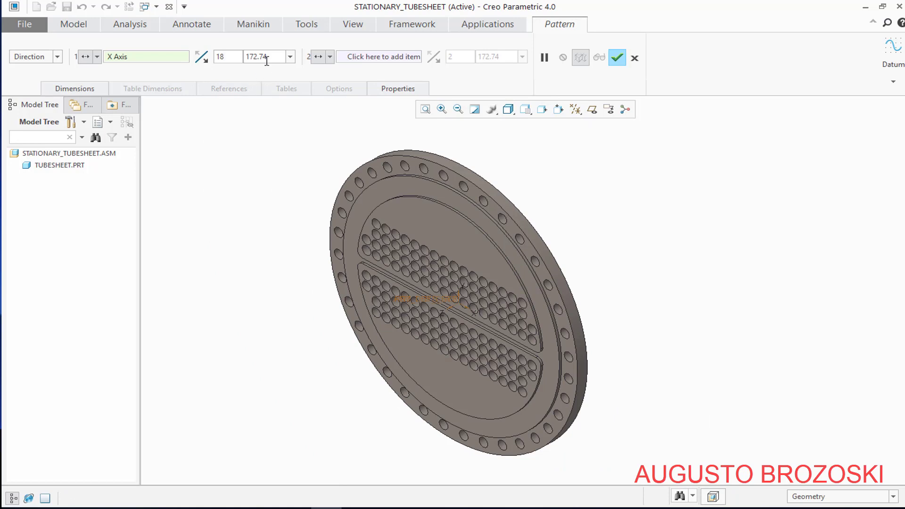
pyautogui.doubleClick(274, 57)
pyautogui.write('25')
pyautogui.press('Return')
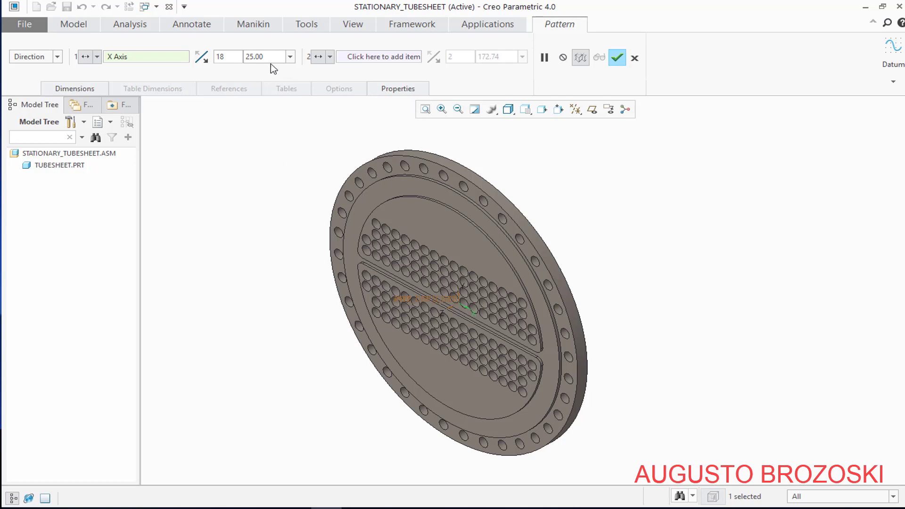
pyautogui.click(615, 61)
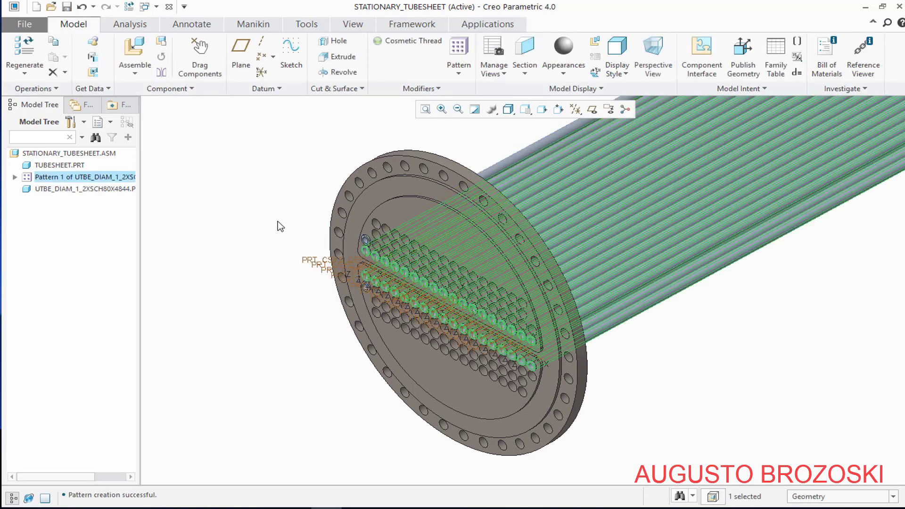
pyautogui.click(272, 212)
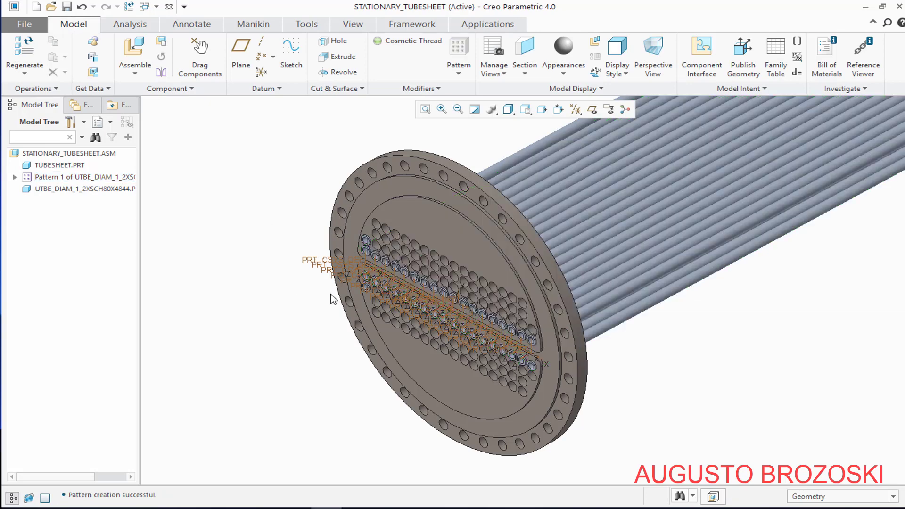
pyautogui.click(575, 109)
pyautogui.click(609, 163)
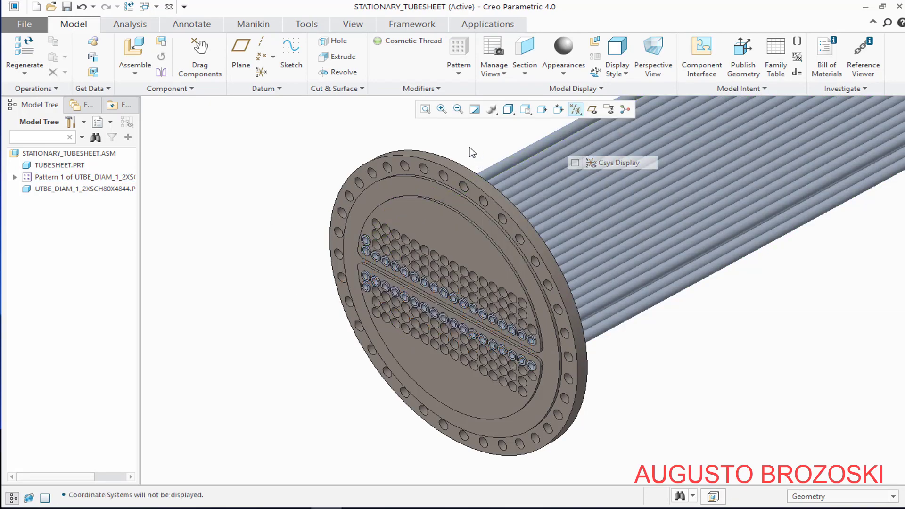
# - Check the patterned tubes' U-bend ends, then save the assembly in the Standard Orientation
pyautogui.click(526, 109)
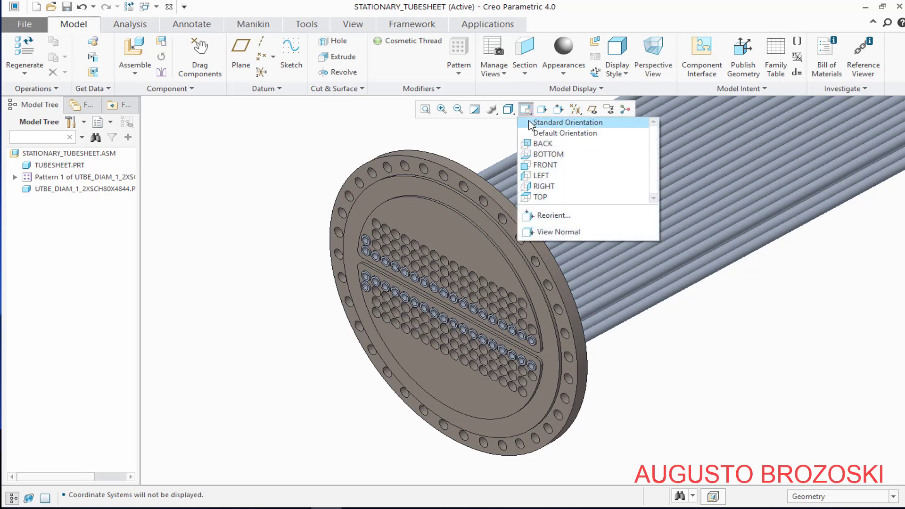
pyautogui.click(542, 123)
pyautogui.scroll(6, 661, 202)
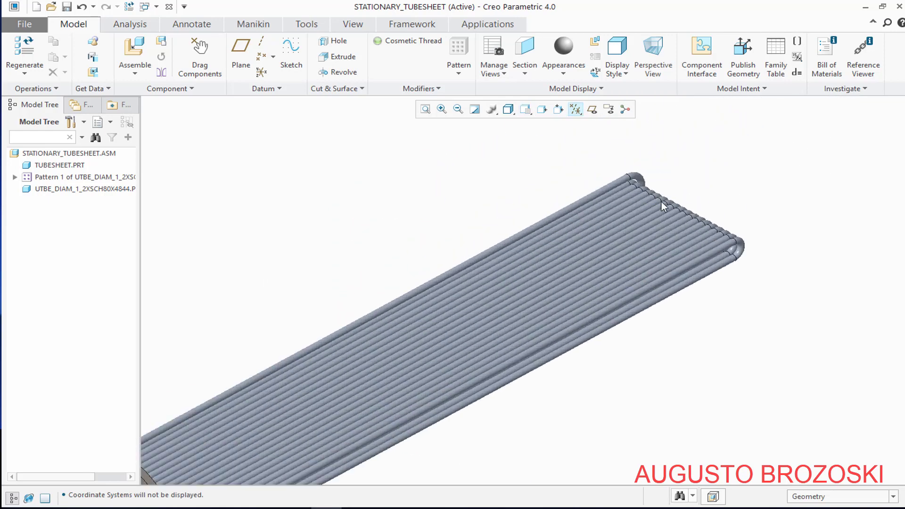
pyautogui.moveTo(661, 202)
pyautogui.mouseDown(button='middle')
pyautogui.moveTo(610, 187)
pyautogui.moveTo(645, 201)
pyautogui.mouseUp(button='middle')
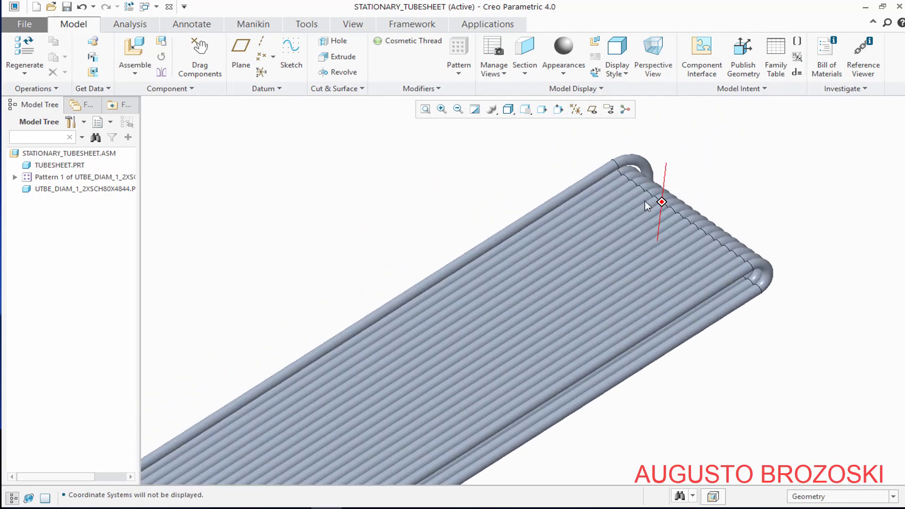
pyautogui.click(532, 112)
pyautogui.click(535, 121)
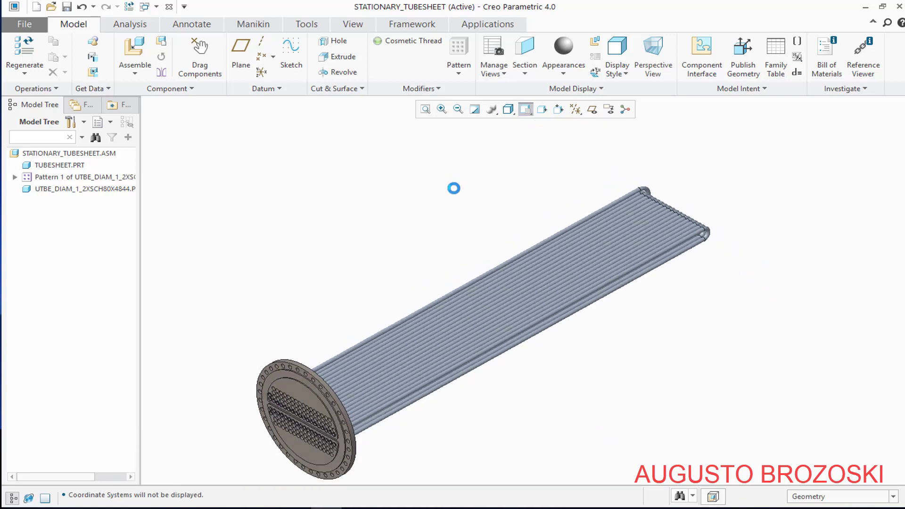
pyautogui.click(67, 6)
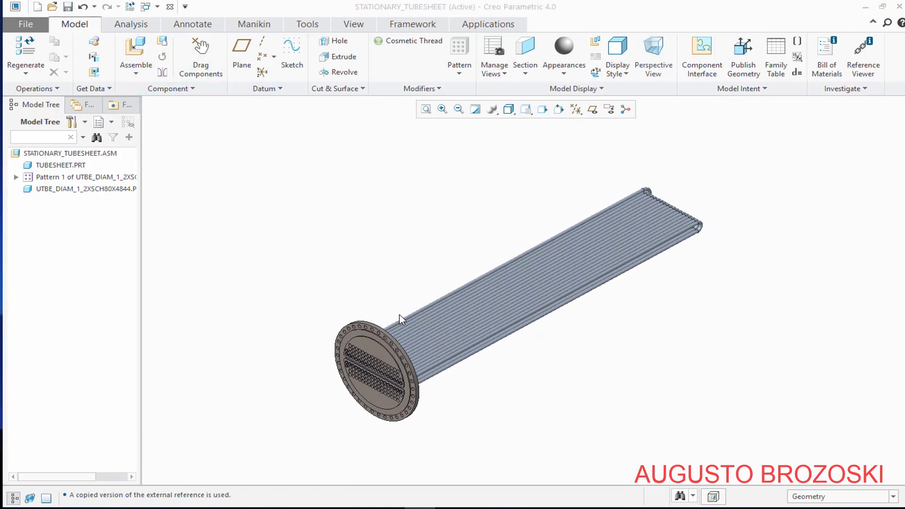
# - Hide the pattern of UTBE_DIAM_1_2XSCH80X4766 U-tubes
pyautogui.click(67, 178)
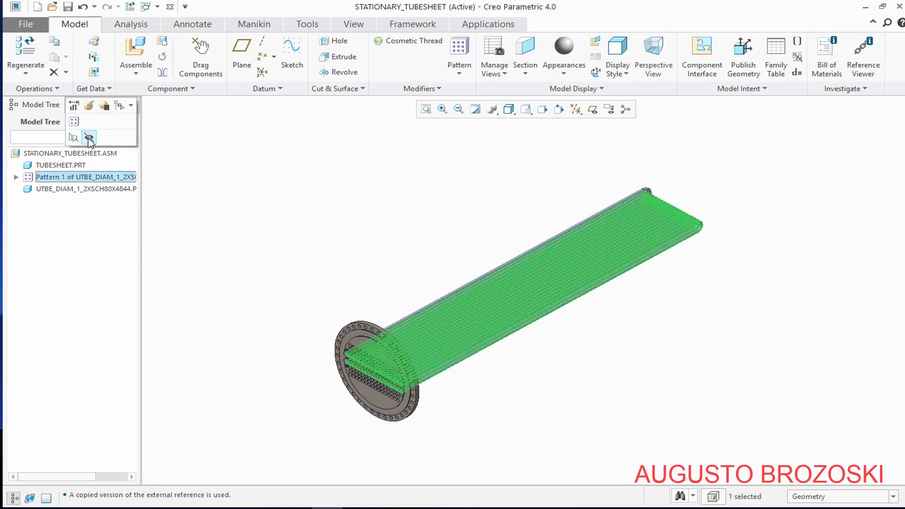
pyautogui.click(89, 138)
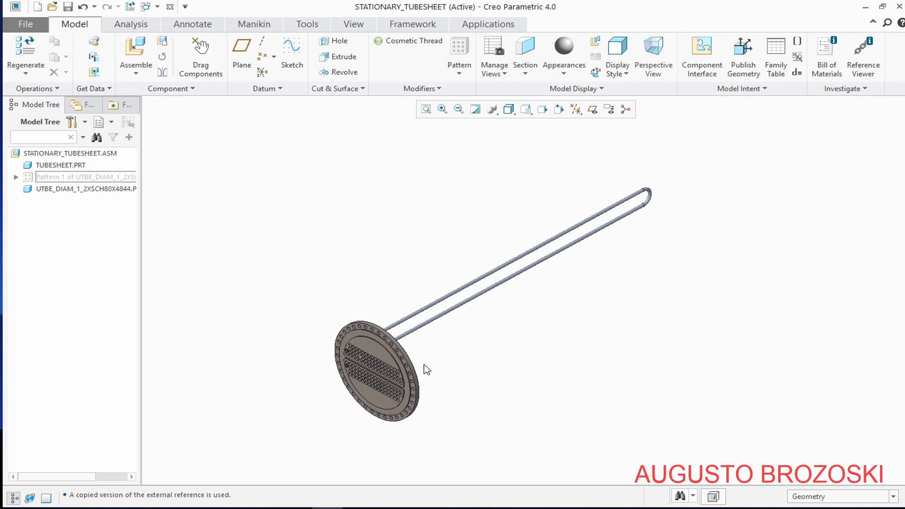
# - Start a Direction pattern of the UTBE_DIAM_1_2XSCH80X4844 U-tube
pyautogui.scroll(-2, 373, 400)
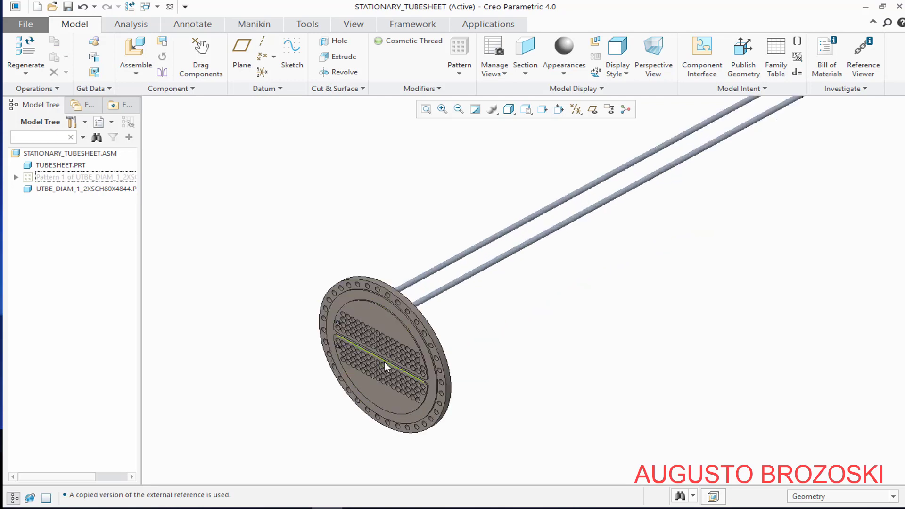
pyautogui.scroll(-1, 384, 362)
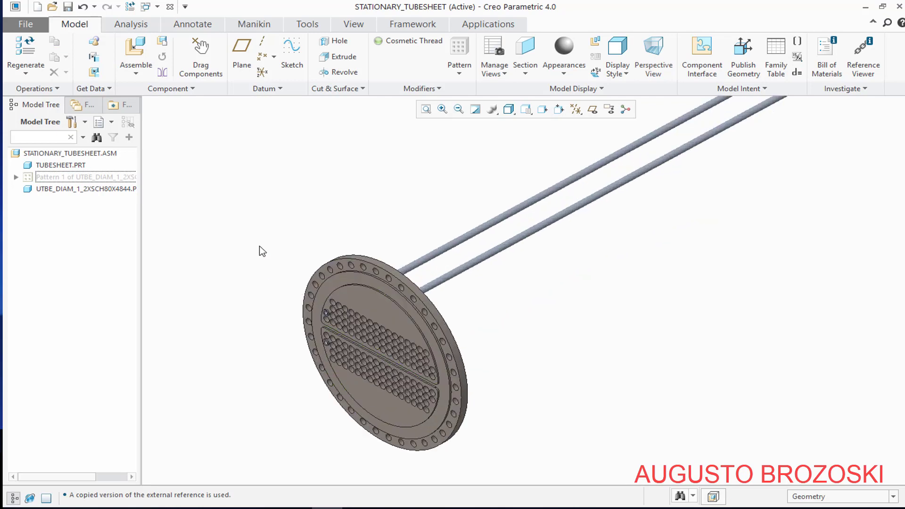
pyautogui.click(98, 190)
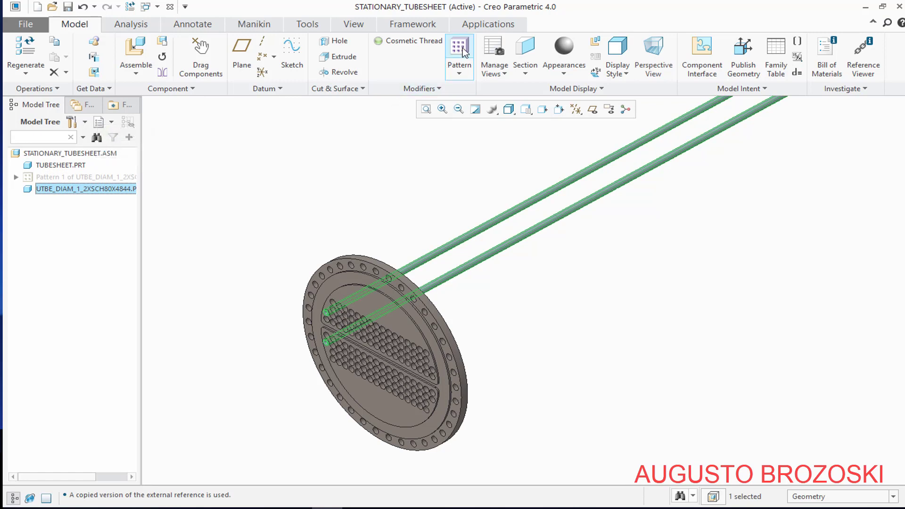
pyautogui.click(460, 49)
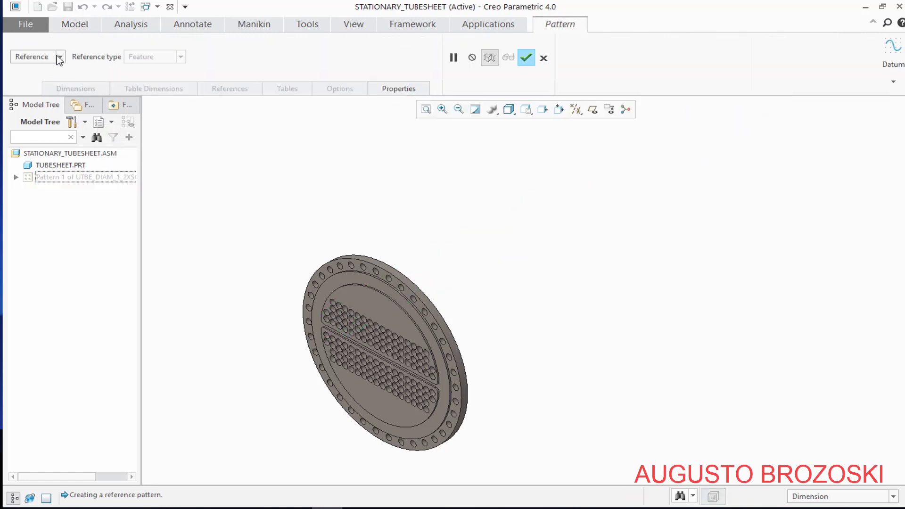
pyautogui.click(59, 57)
pyautogui.click(60, 69)
pyautogui.click(60, 69)
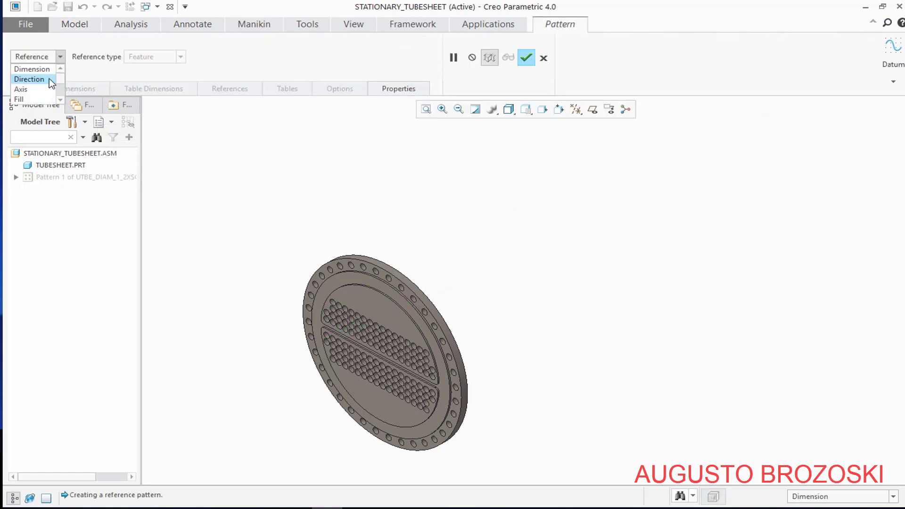
pyautogui.click(46, 81)
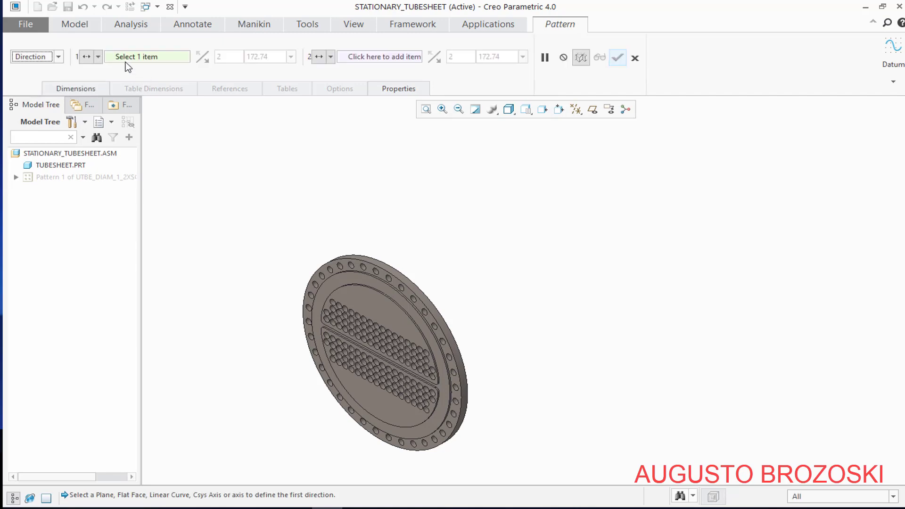
# - Display the coordinate systems and set the assembly coordinate system's X axis as the first direction for the 4844 tube pattern
pyautogui.click(576, 111)
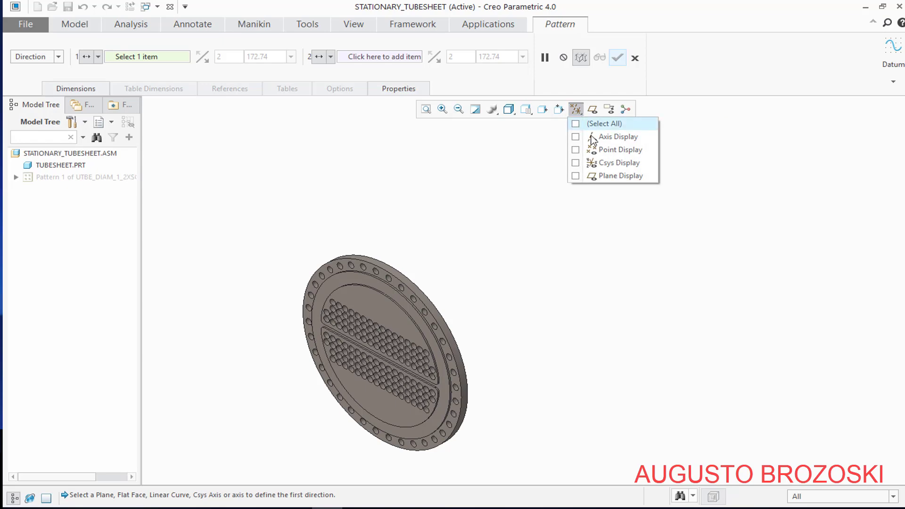
pyautogui.click(576, 163)
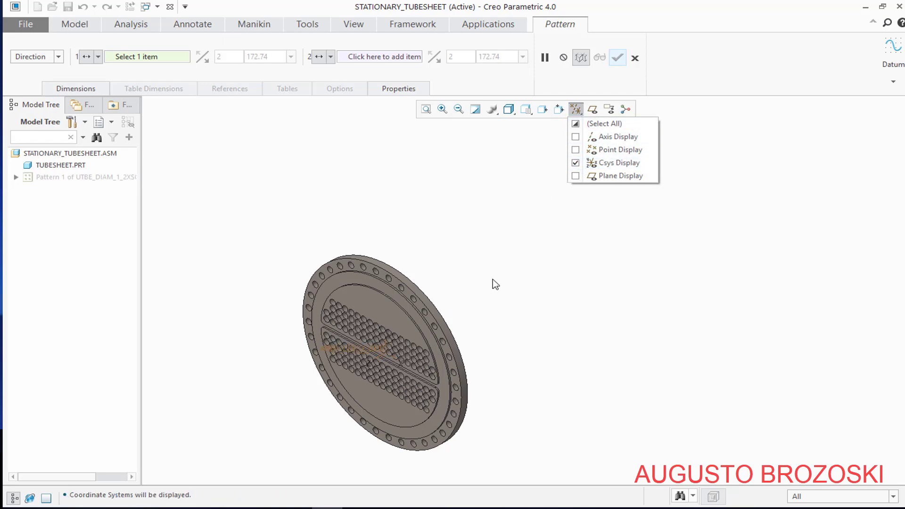
pyautogui.scroll(8, 388, 368)
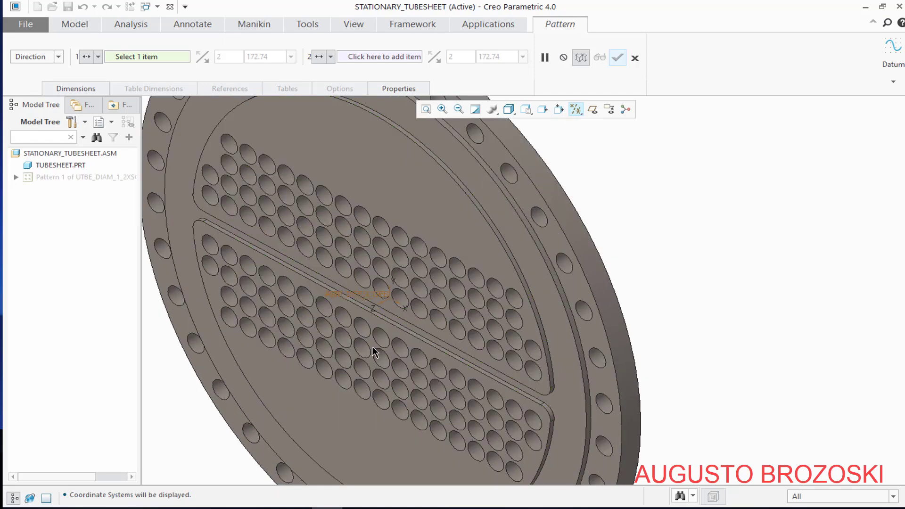
pyautogui.scroll(3, 393, 312)
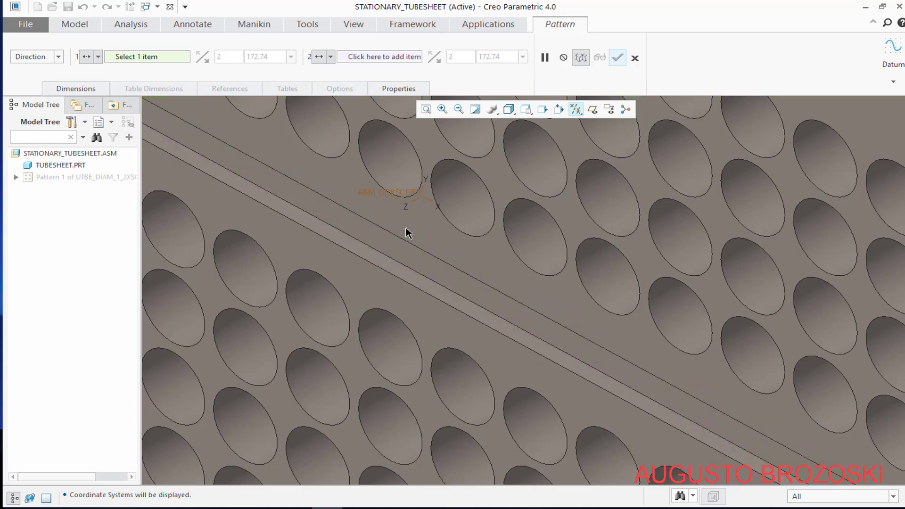
pyautogui.click(432, 204)
pyautogui.scroll(-5, 414, 244)
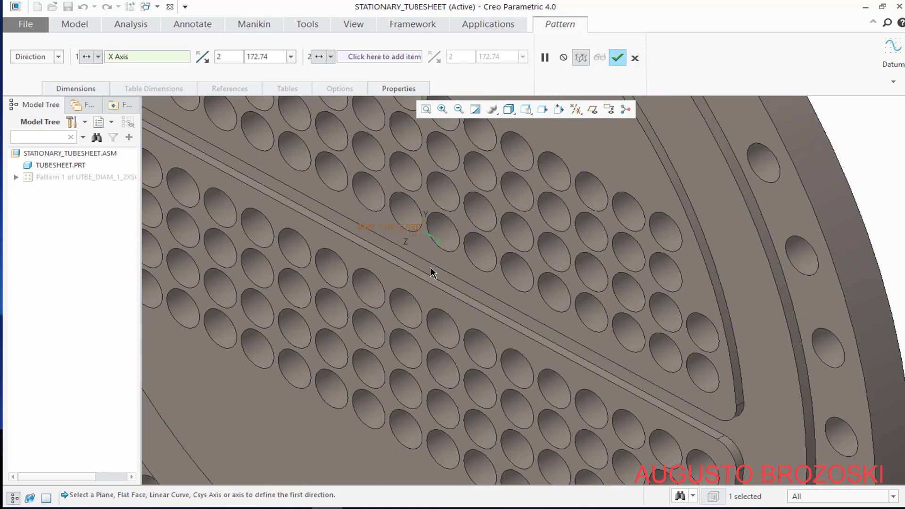
# - Set the 4844 tube pattern to 18 members spaced 25 apart and complete it
pyautogui.doubleClick(210, 60)
pyautogui.write('18')
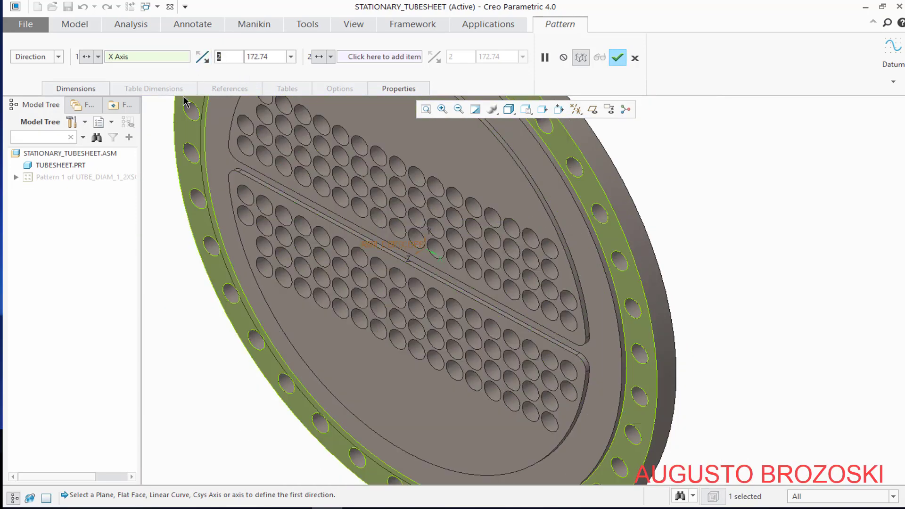
pyautogui.doubleClick(275, 57)
pyautogui.write('25')
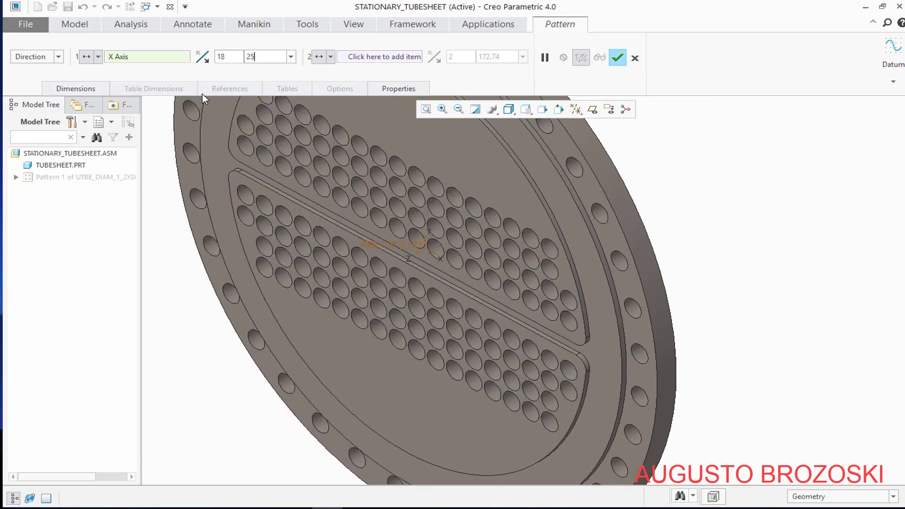
pyautogui.press('Return')
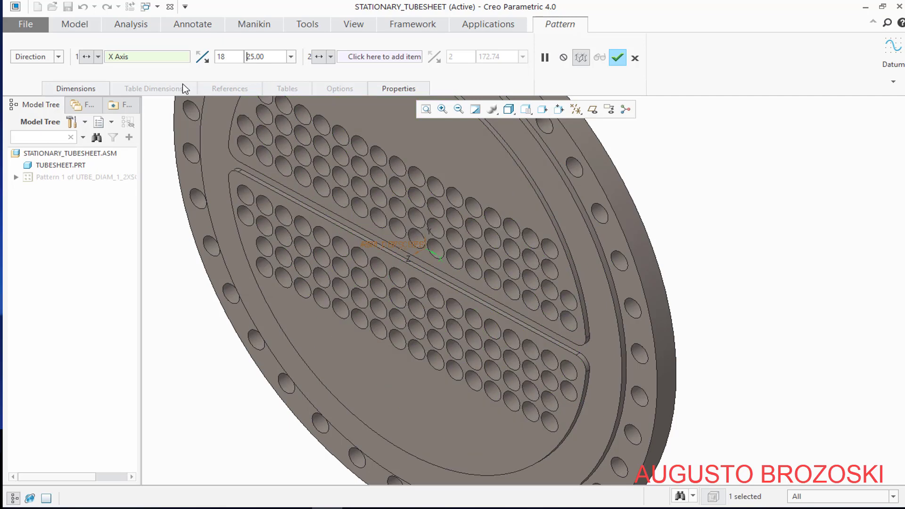
pyautogui.click(617, 59)
pyautogui.scroll(5, 519, 297)
pyautogui.scroll(1, 519, 297)
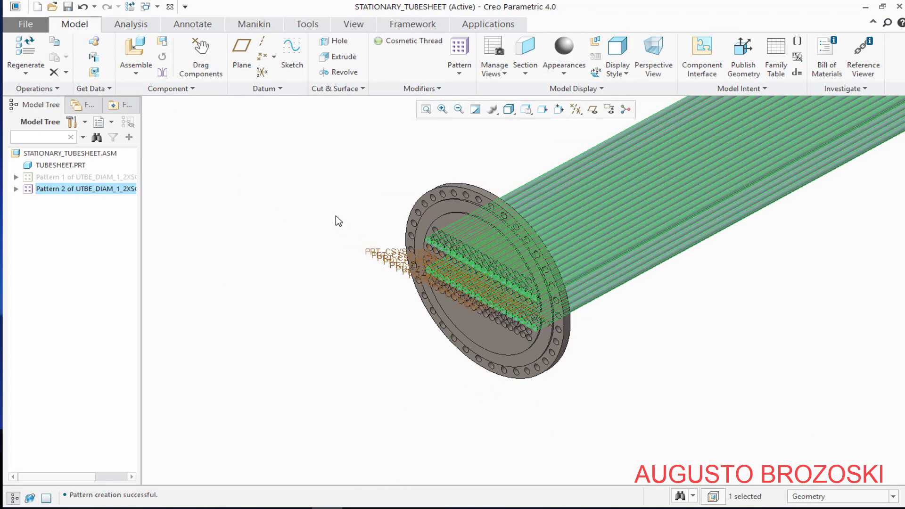
# - Hide the coordinate systems and show the hidden first U-tube pattern again
pyautogui.click(341, 210)
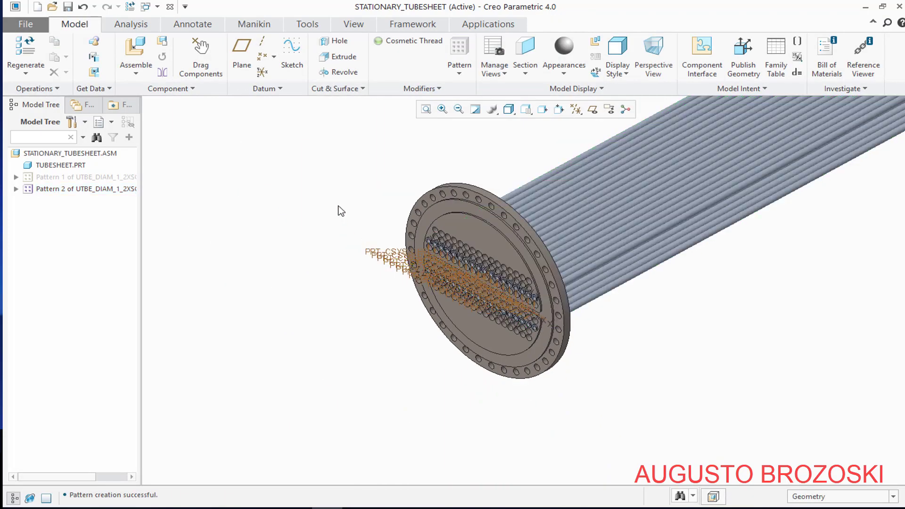
pyautogui.click(576, 109)
pyautogui.click(566, 159)
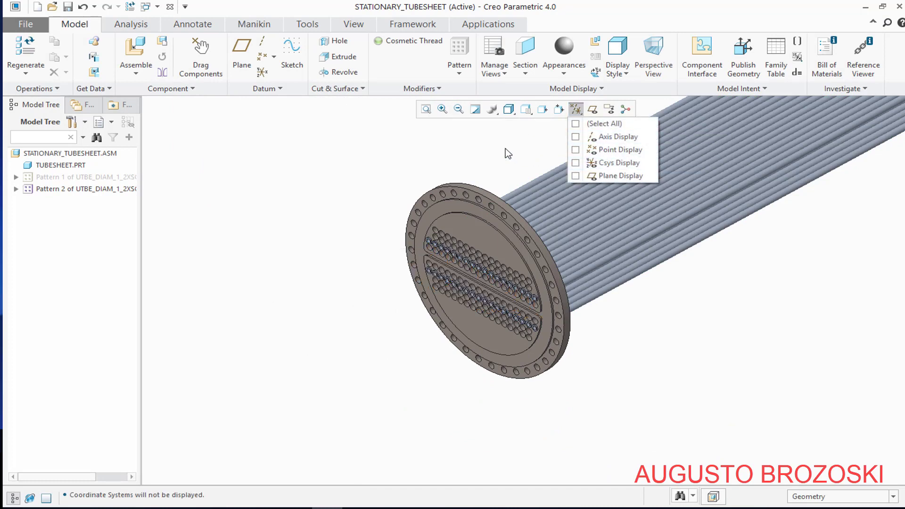
pyautogui.click(81, 179)
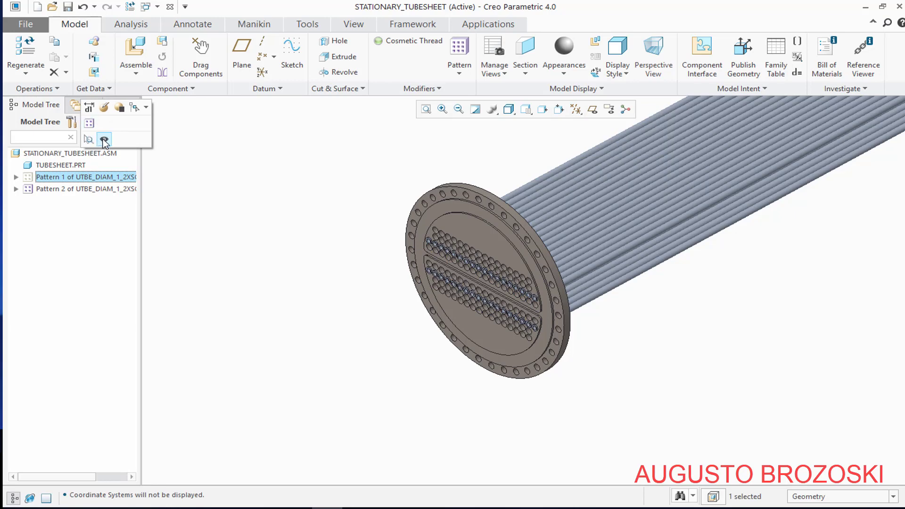
pyautogui.click(104, 140)
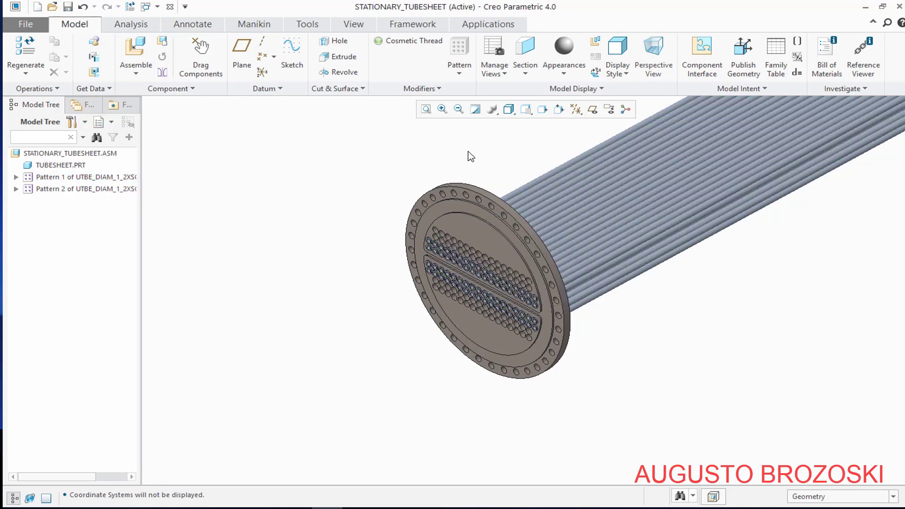
# - Check the U-bend ends of both tube patterns together, then return to the Standard Orientation and save the assembly
pyautogui.scroll(3, 528, 191)
pyautogui.moveTo(528, 198); pyautogui.dragTo(503, 244, button='middle')
pyautogui.scroll(4, 503, 244)
pyautogui.scroll(-3, 678, 146)
pyautogui.scroll(-8, 739, 221)
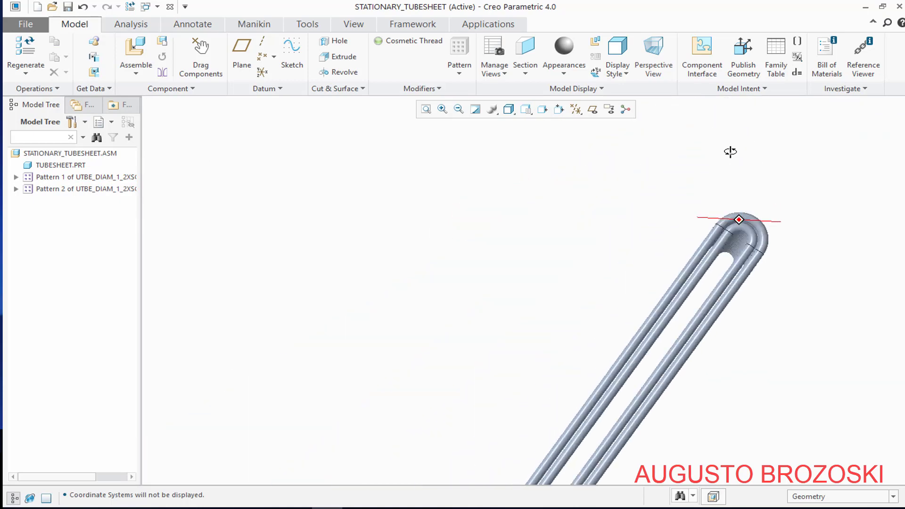
pyautogui.scroll(5, 727, 168)
pyautogui.moveTo(705, 202); pyautogui.dragTo(738, 217, button='middle')
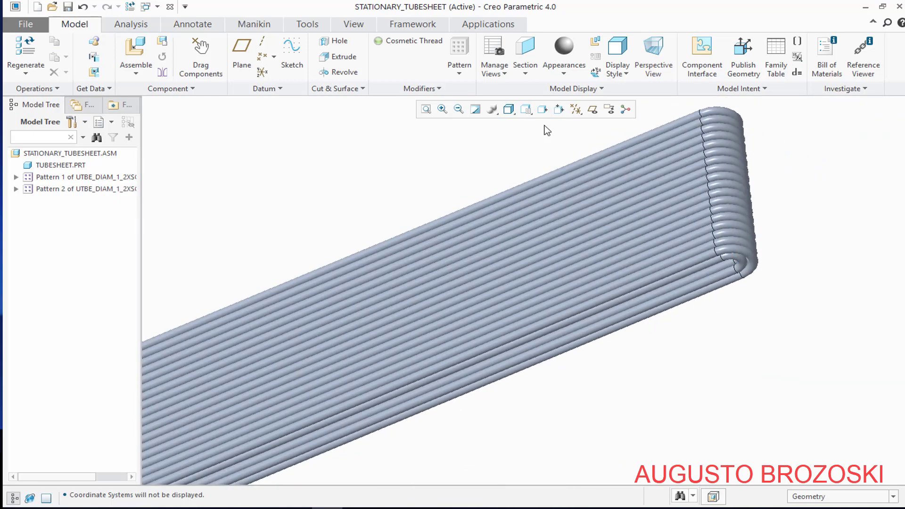
pyautogui.click(525, 112)
pyautogui.click(530, 120)
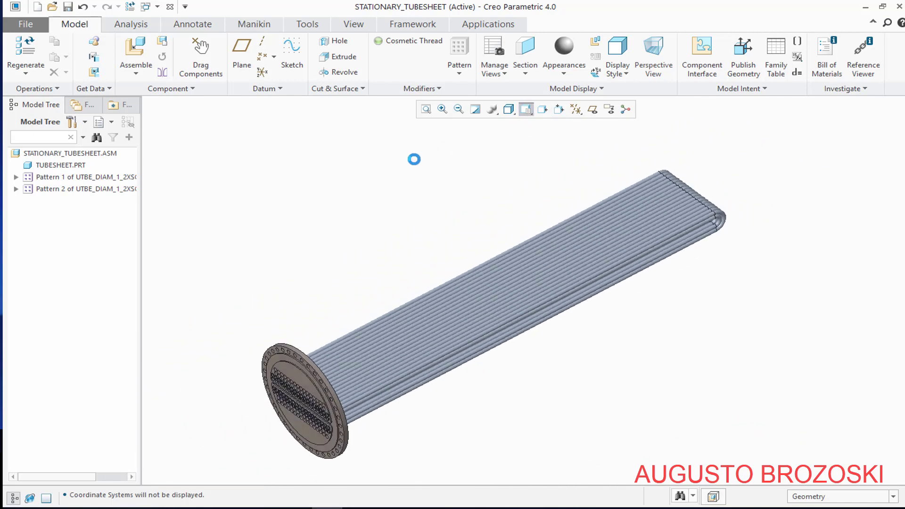
pyautogui.click(67, 6)
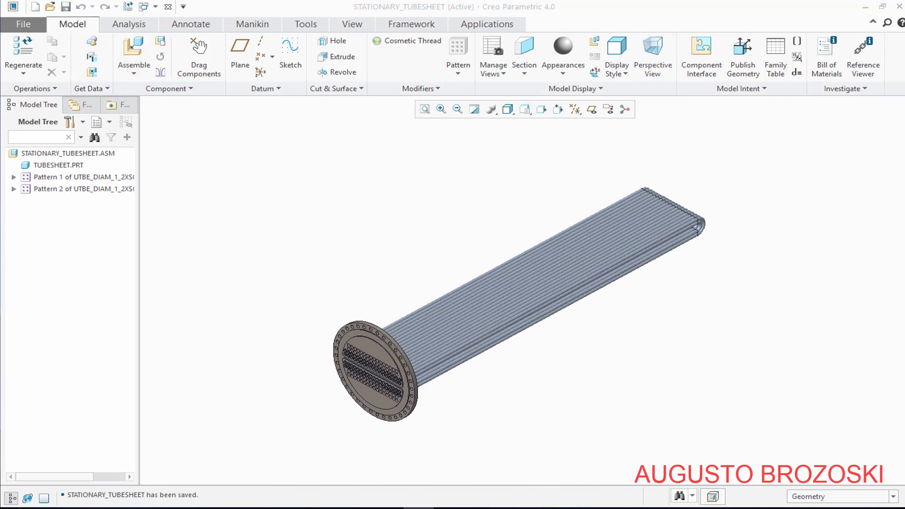
# - Check the tube sizes in the PDF drawing's parts list in Acrobat Reader, then insert utbe_diam_1_2xsch80x4923.prt into the Creo assembly
pyautogui.click(361, 499)
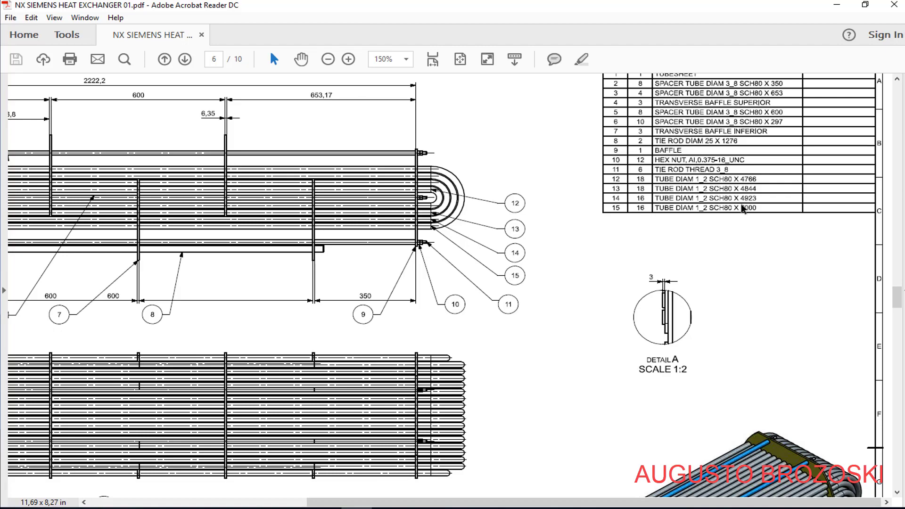
pyautogui.click(837, 5)
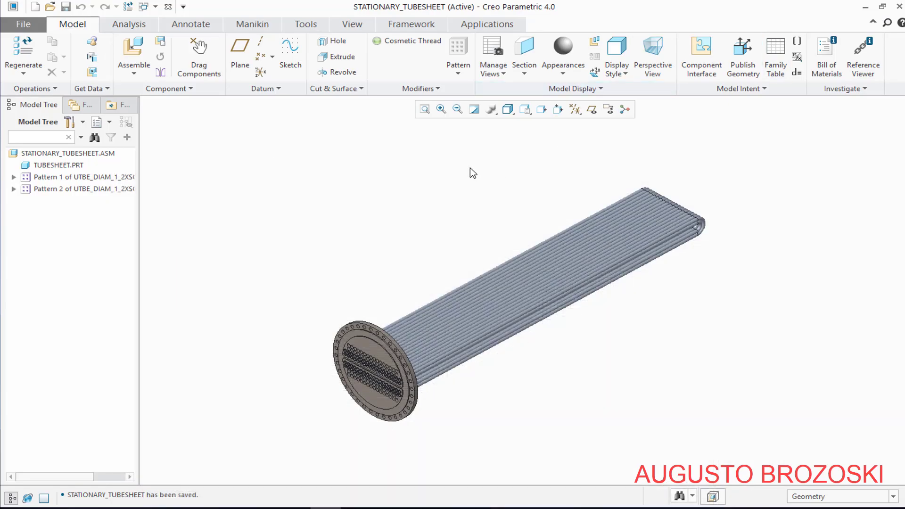
pyautogui.click(138, 50)
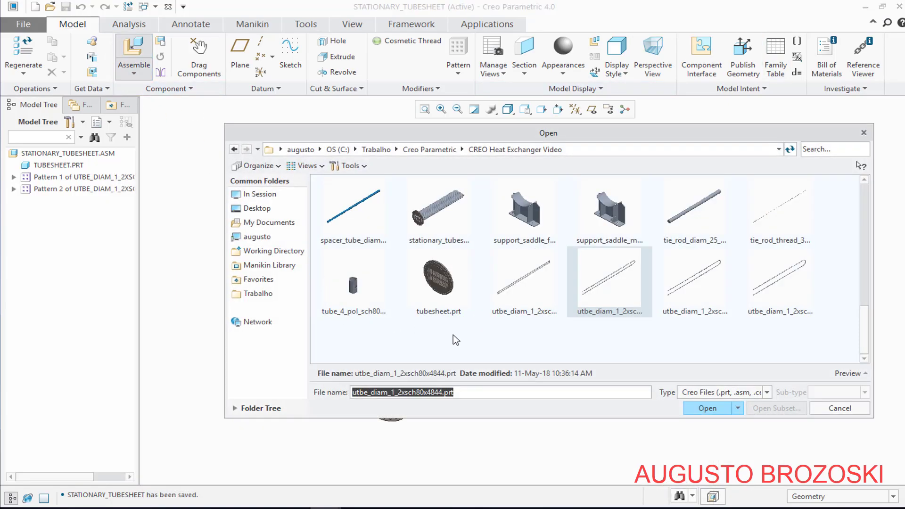
pyautogui.click(680, 295)
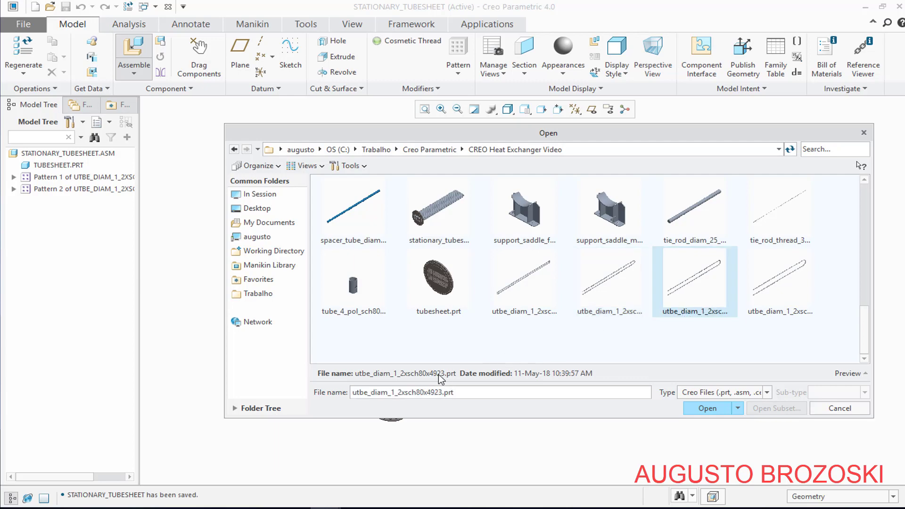
pyautogui.click(705, 406)
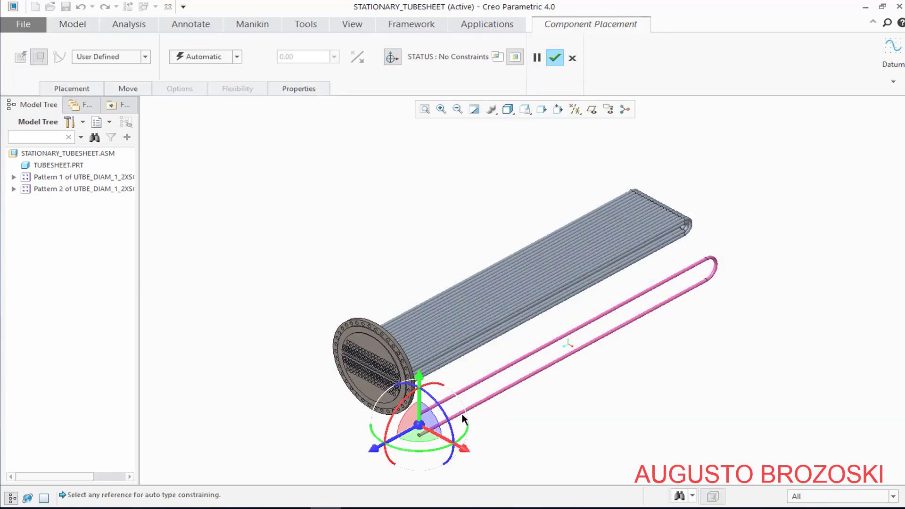
# - Move the 4923 U-tube beside the tubesheet and make its upper leg coincident with the first hole of the upper group's third row
pyautogui.moveTo(461, 451); pyautogui.dragTo(357, 366)
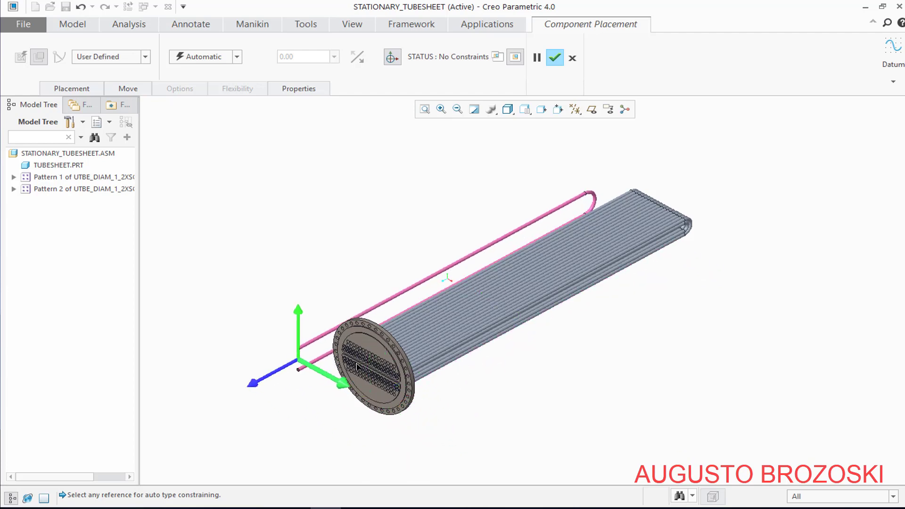
pyautogui.scroll(-6, 331, 366)
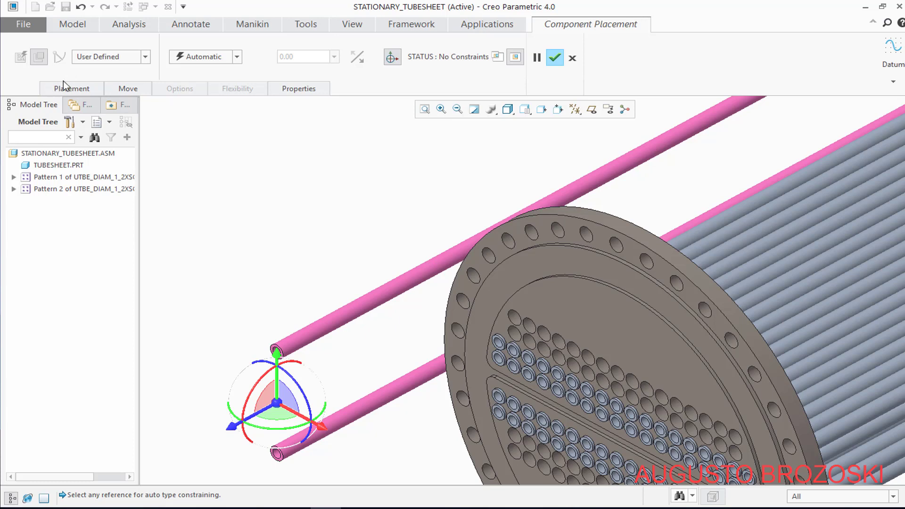
pyautogui.click(83, 95)
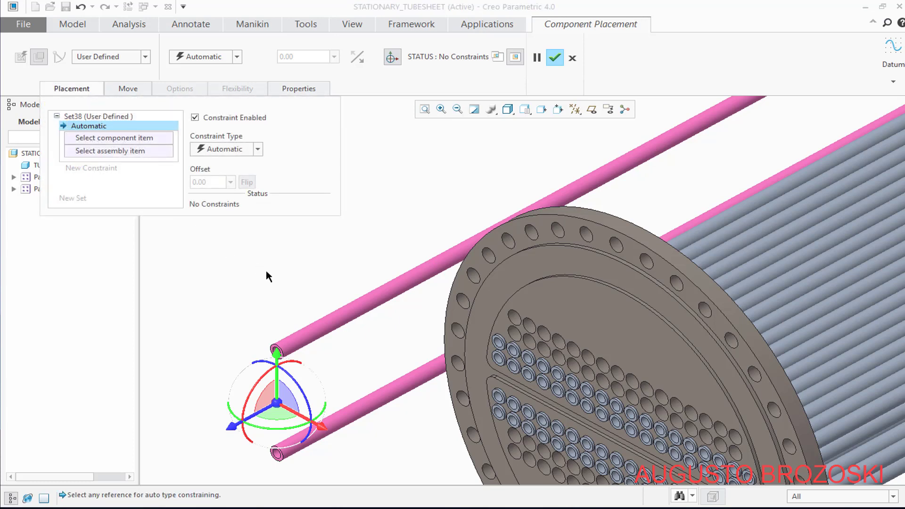
pyautogui.click(316, 329)
pyautogui.scroll(5, 471, 354)
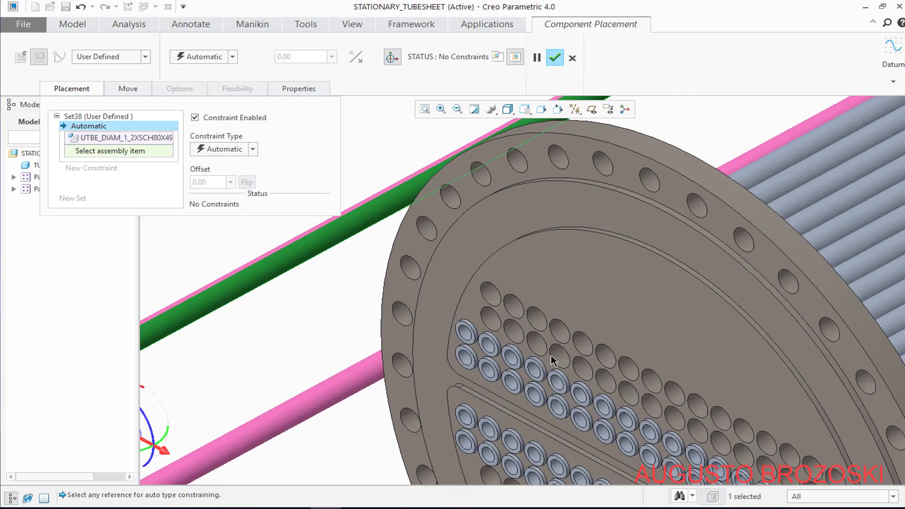
pyautogui.scroll(2, 472, 311)
pyautogui.scroll(2, 442, 290)
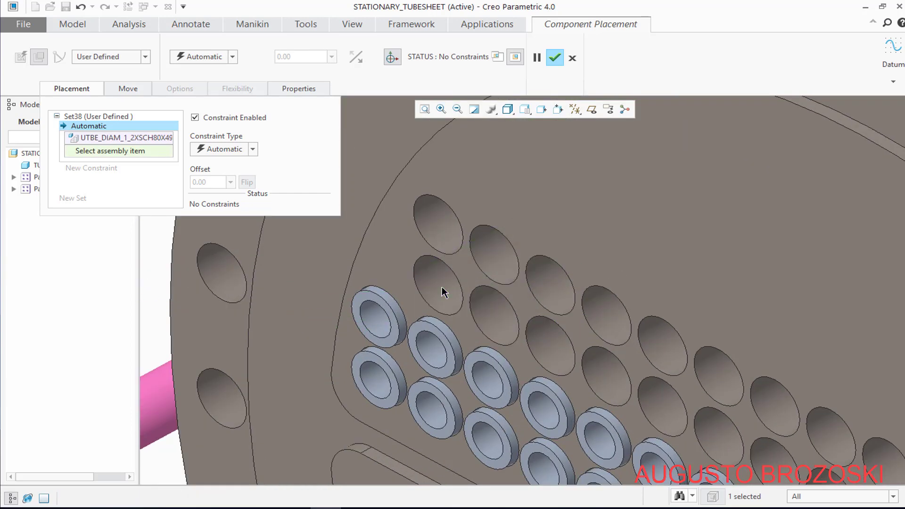
pyautogui.click(442, 294)
pyautogui.scroll(-3, 412, 326)
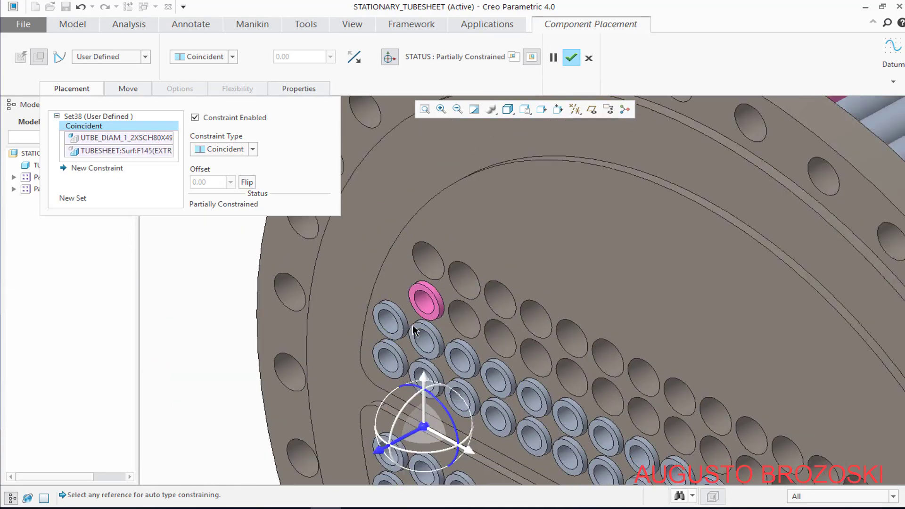
pyautogui.scroll(-4, 413, 358)
pyautogui.scroll(6, 417, 371)
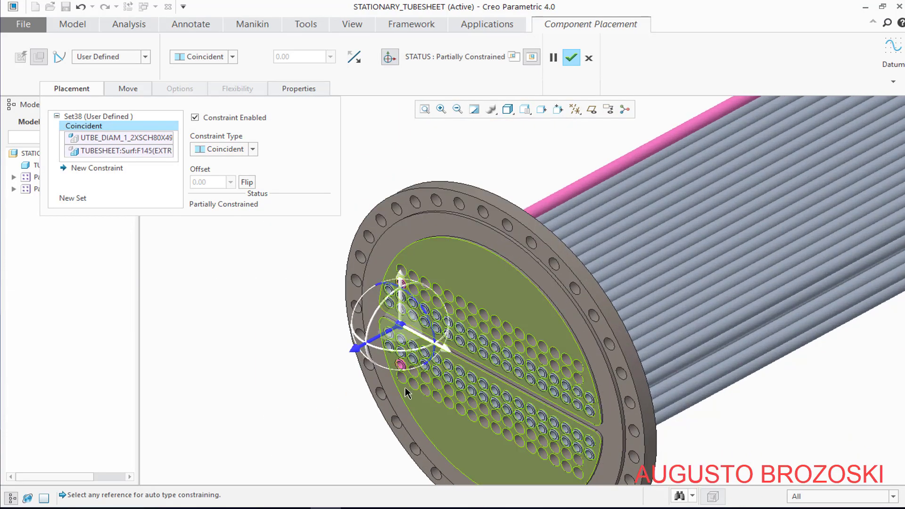
# - Orient the 4923 U-tube by aligning its lower leg with the first hole of the lower group's third row
pyautogui.scroll(5, 396, 338)
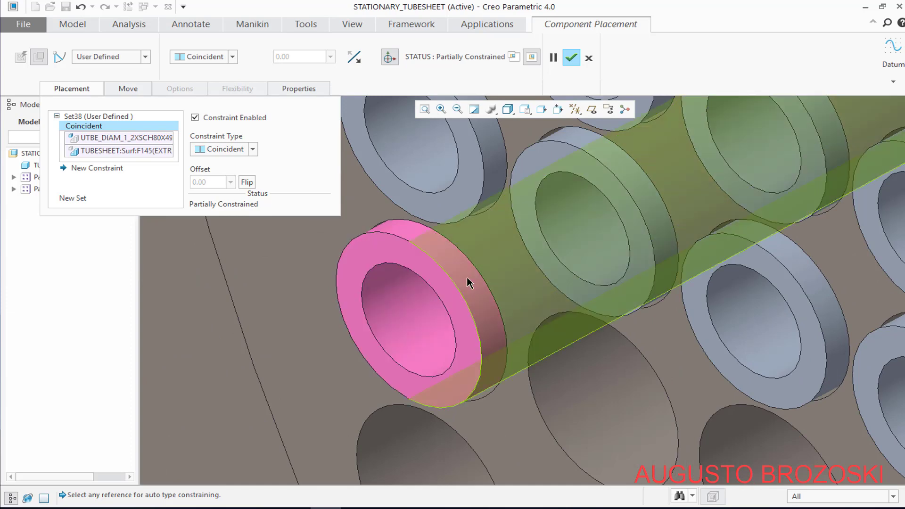
pyautogui.click(467, 278)
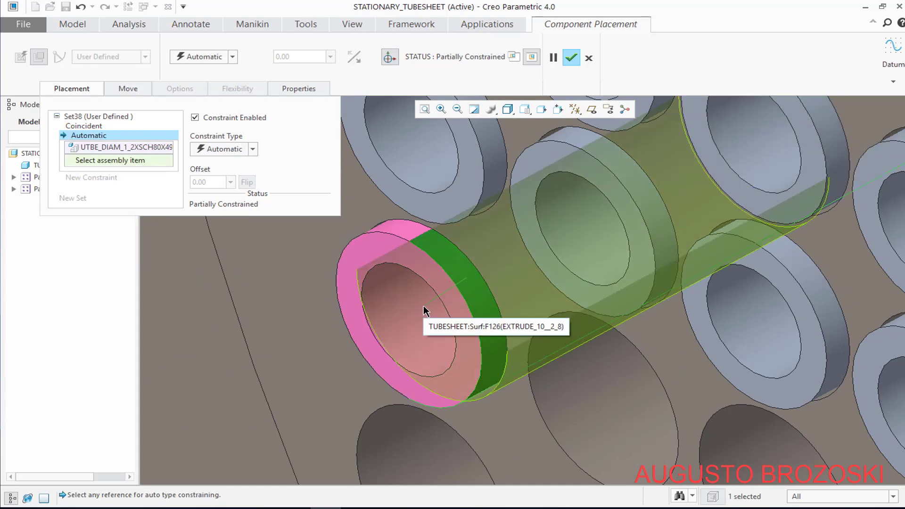
pyautogui.click(334, 304)
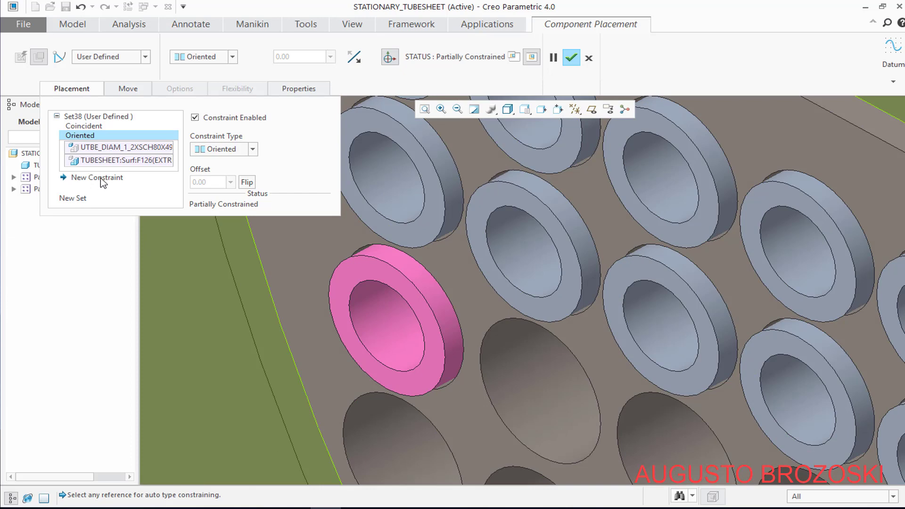
# - Add a Distance constraint of 3.00 between the 4923 tube's end face and the tubesheet face, and finish its placement
pyautogui.click(100, 178)
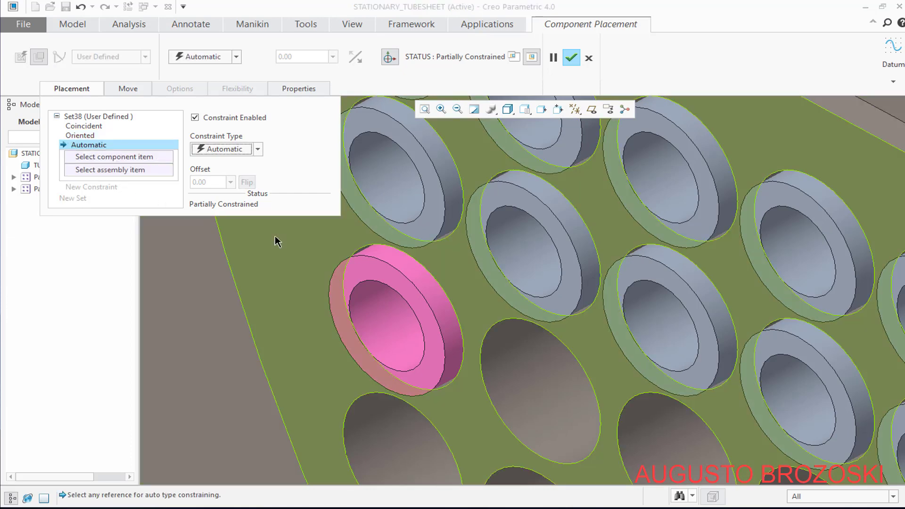
pyautogui.click(365, 275)
pyautogui.click(258, 149)
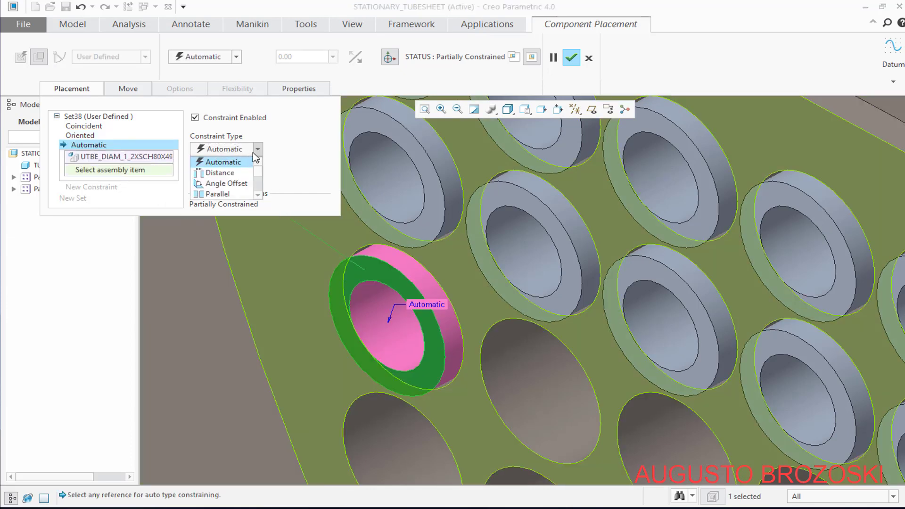
pyautogui.click(229, 173)
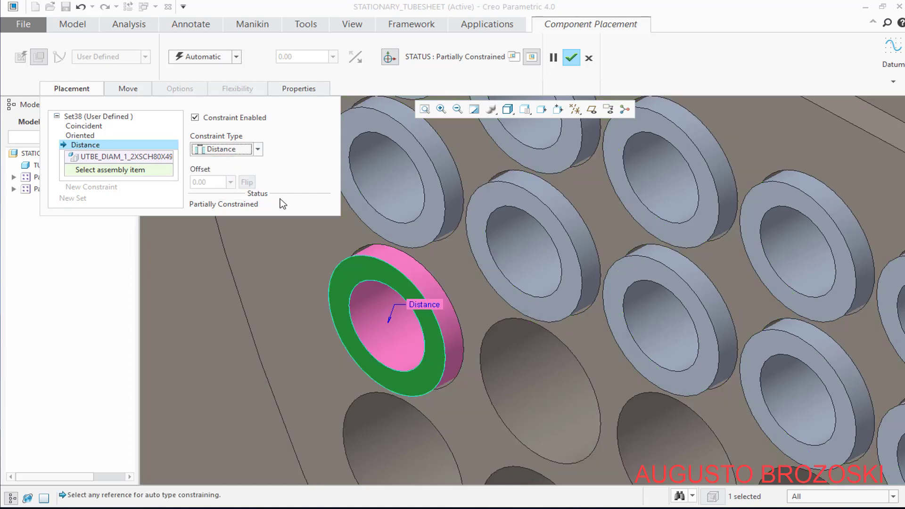
pyautogui.click(453, 268)
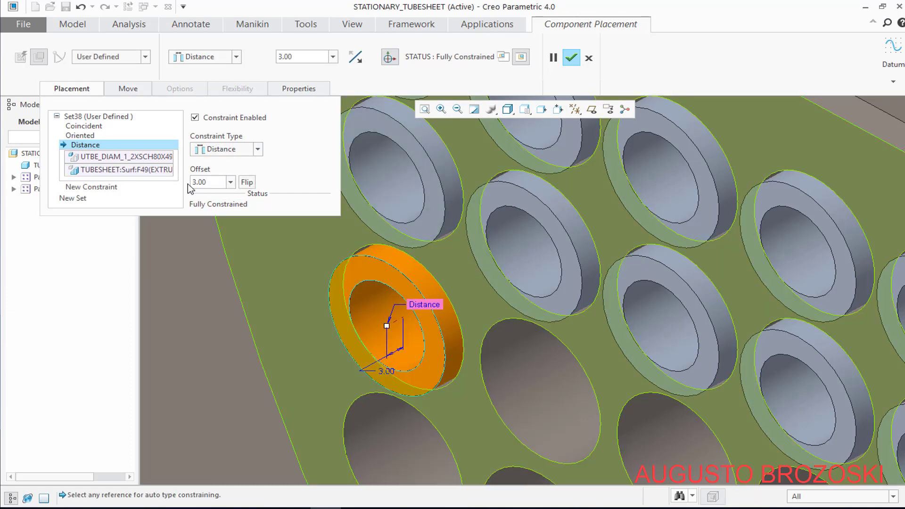
pyautogui.click(71, 88)
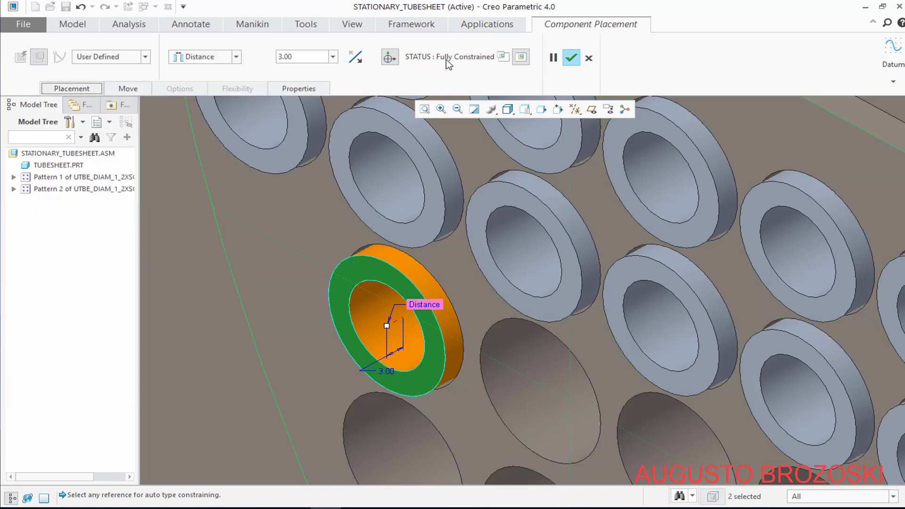
pyautogui.click(571, 58)
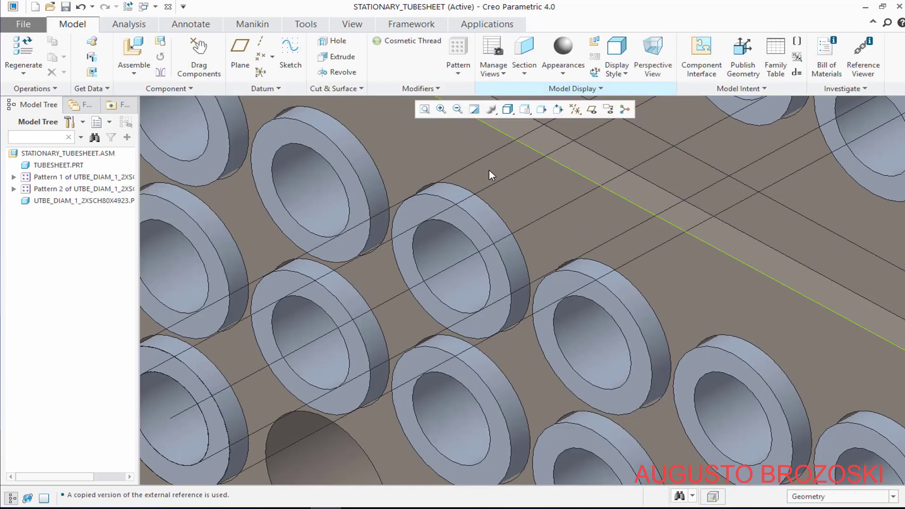
# - Return the view to the Standard Orientation and save the assembly
pyautogui.click(525, 110)
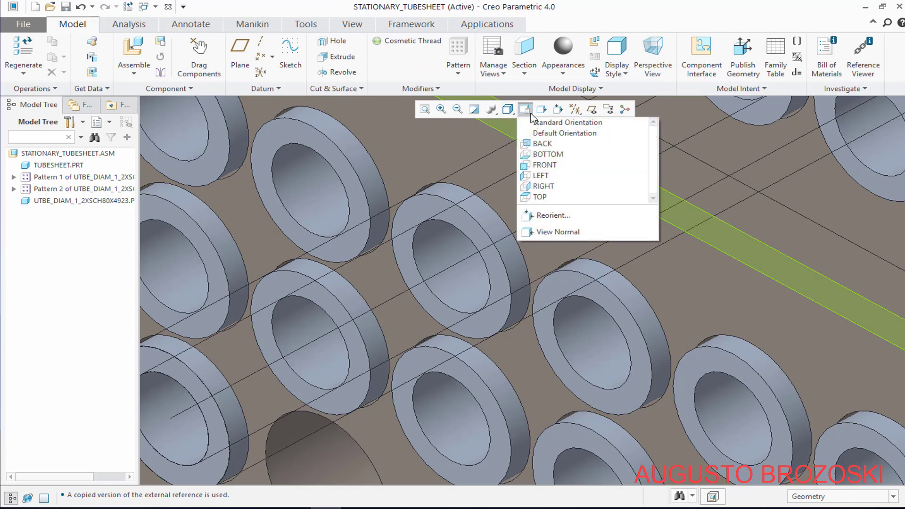
pyautogui.click(540, 123)
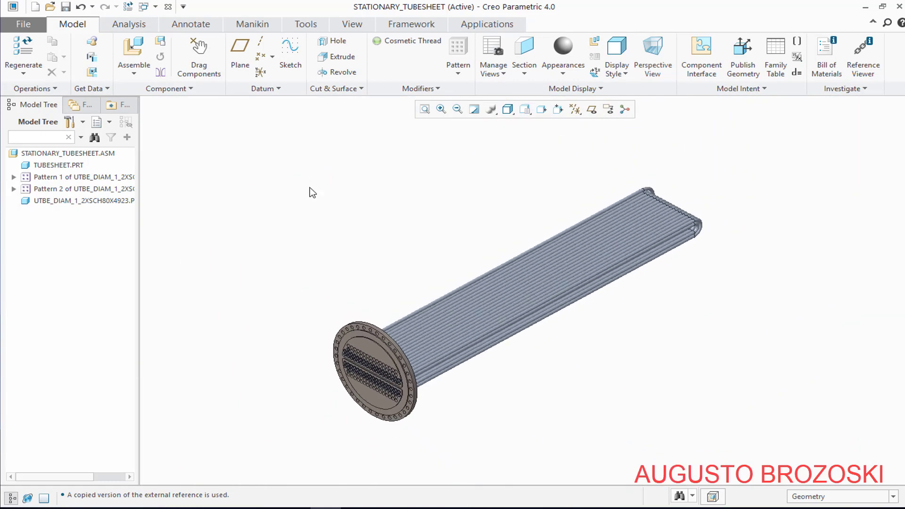
pyautogui.click(65, 7)
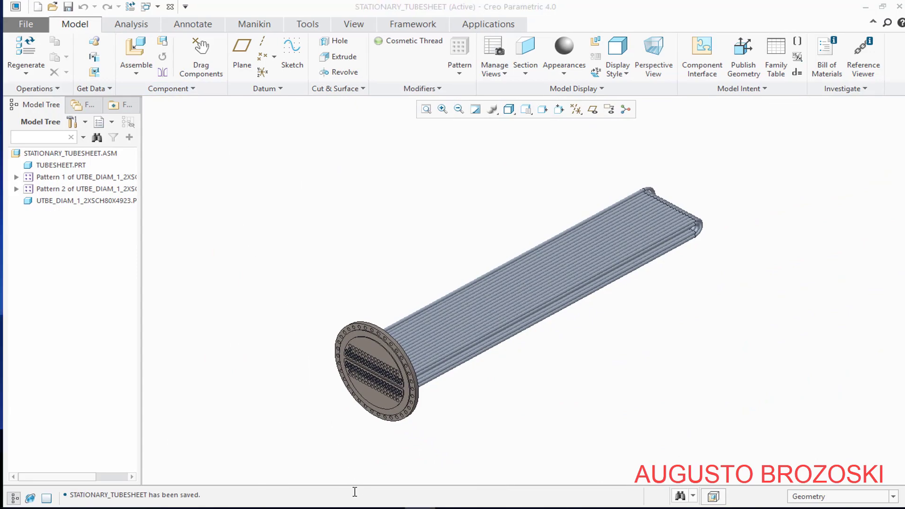
# - Switch to the PDF drawing in Acrobat Reader and check the U-tube sizes in the page 6 parts list, then return to Creo
pyautogui.click(352, 507)
pyautogui.scroll(-6, 473, 278)
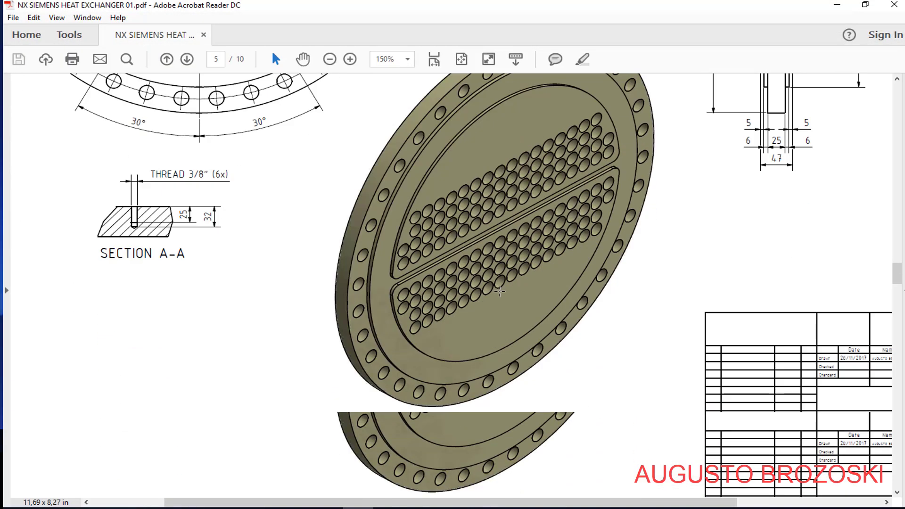
pyautogui.scroll(-4, 505, 295)
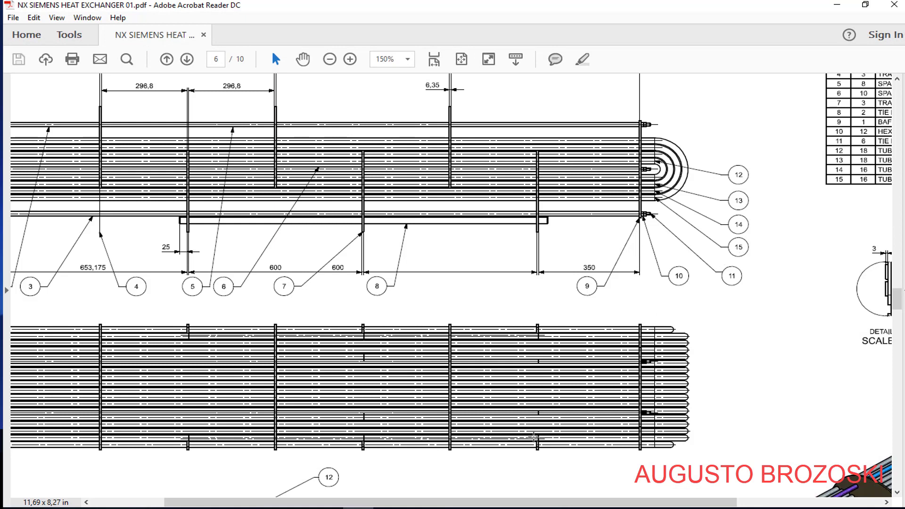
pyautogui.moveTo(509, 502); pyautogui.dragTo(654, 490)
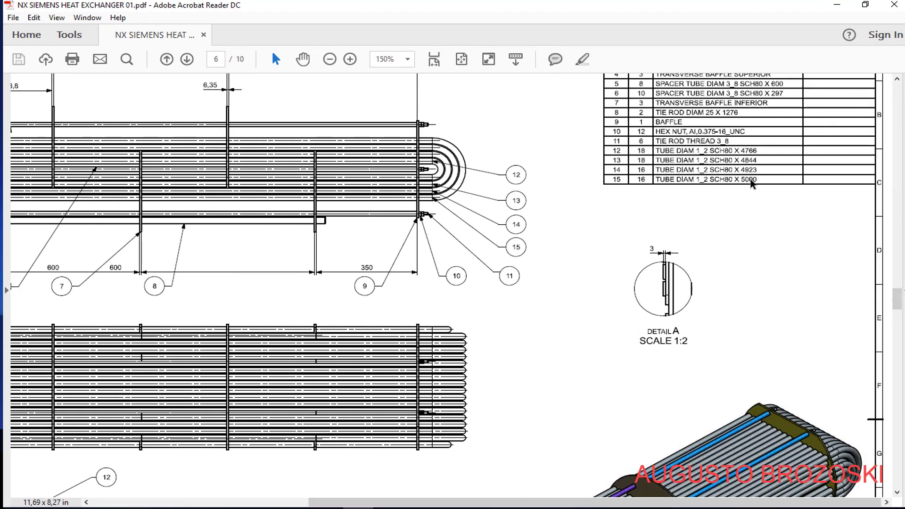
pyautogui.click(837, 5)
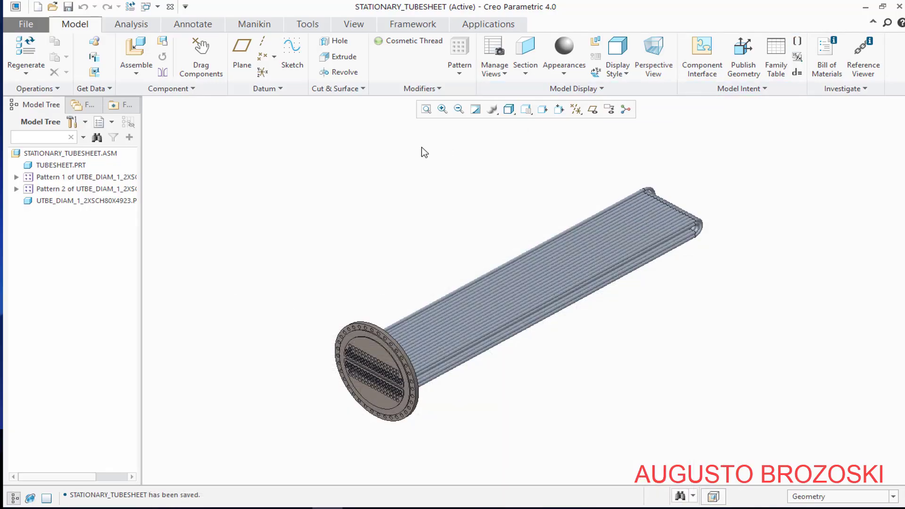
# - Insert utbe_diam_1_2xsch80x5000.prt into the assembly and move it to the open side of the tubesheet
pyautogui.click(137, 50)
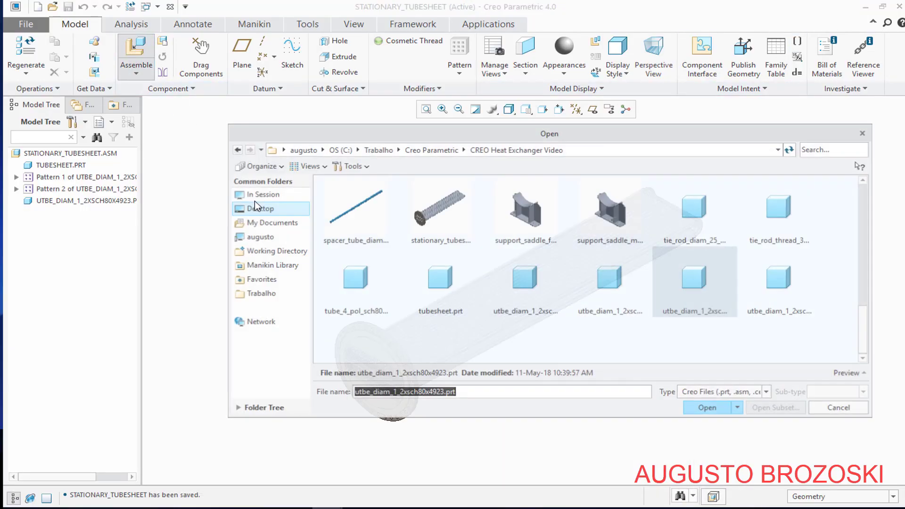
pyautogui.click(773, 284)
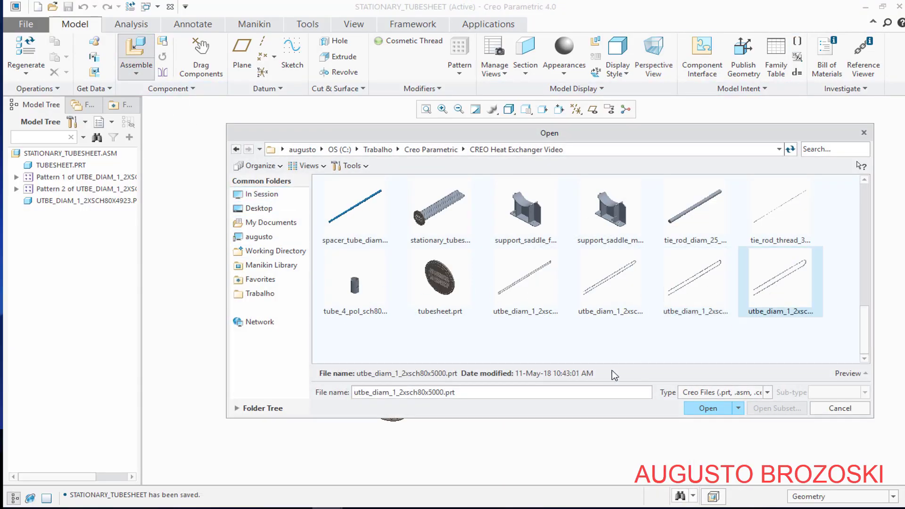
pyautogui.click(707, 409)
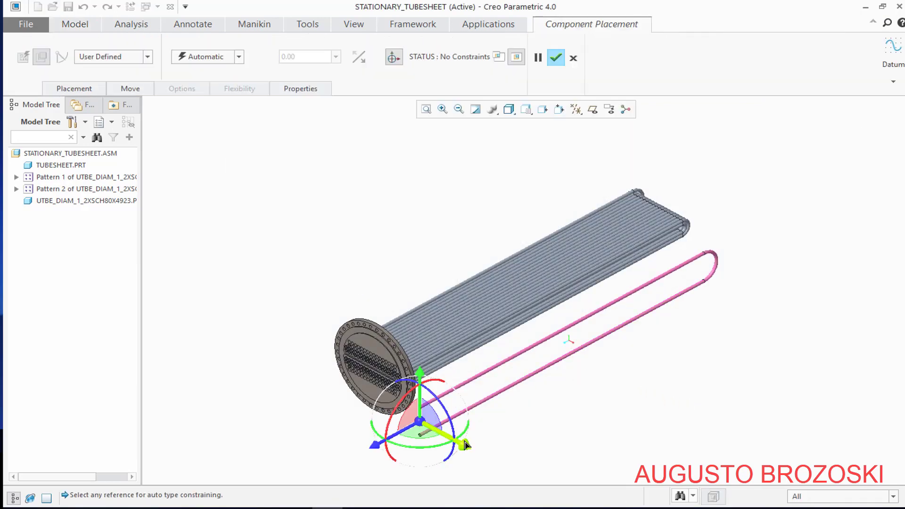
pyautogui.moveTo(465, 445); pyautogui.dragTo(339, 377)
pyautogui.scroll(-2, 309, 354)
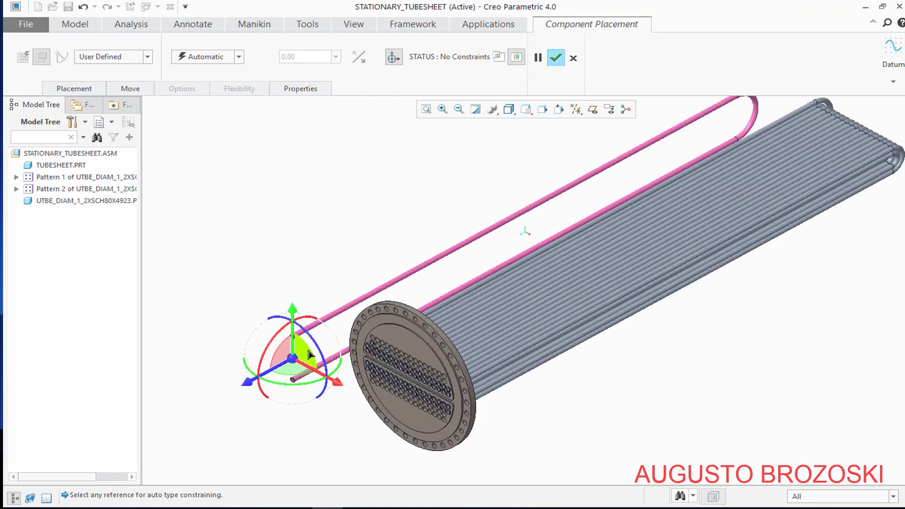
pyautogui.scroll(-4, 310, 353)
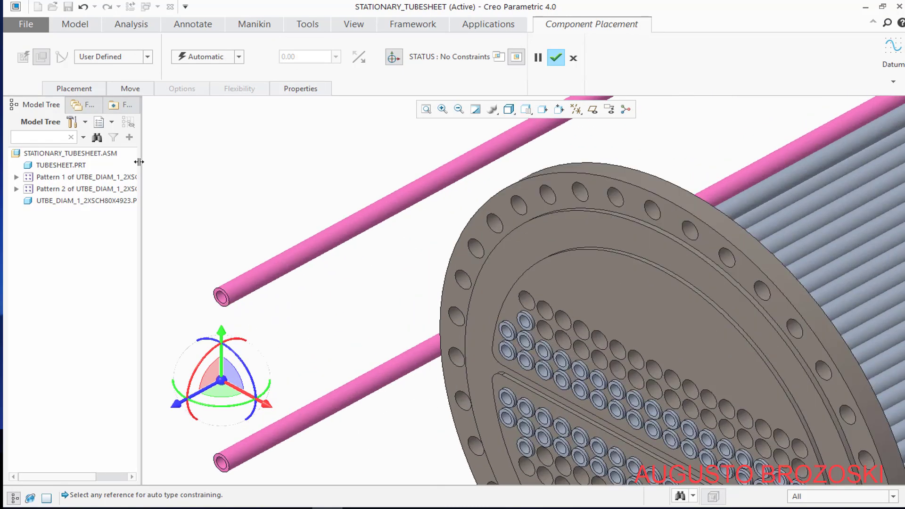
# - Make the 5000 U-tube's upper leg coincident with the first hole of the upper group's fourth row
pyautogui.click(74, 88)
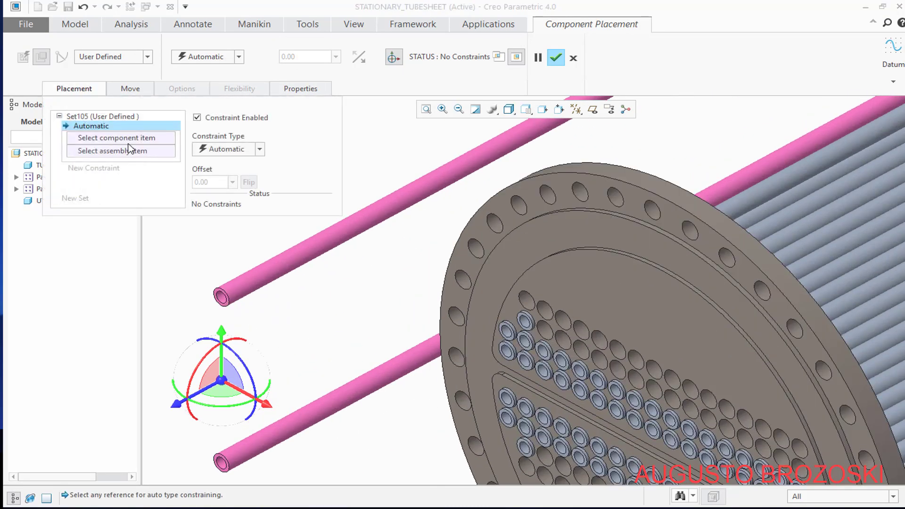
pyautogui.click(239, 286)
pyautogui.scroll(-3, 547, 306)
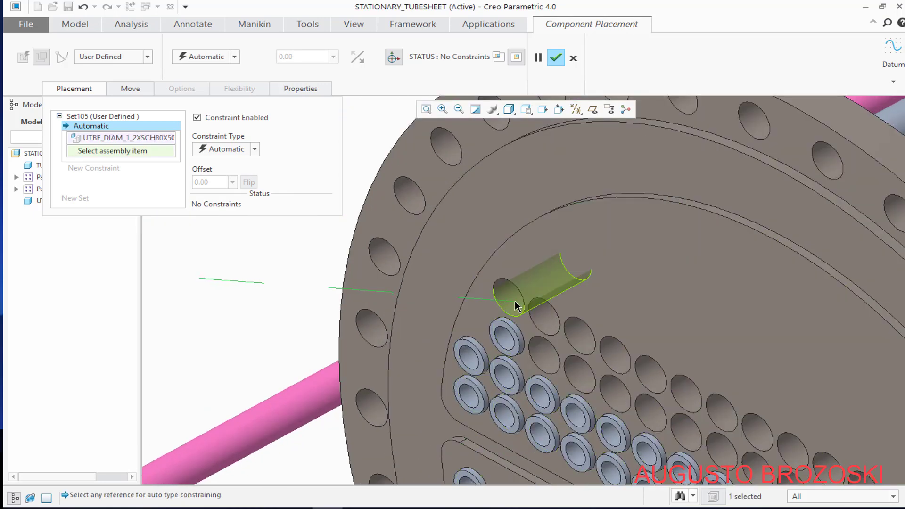
pyautogui.click(516, 303)
# - Orient the 5000 U-tube by aligning its lower leg with the first hole of the lower group's fourth row
pyautogui.scroll(5, 502, 307)
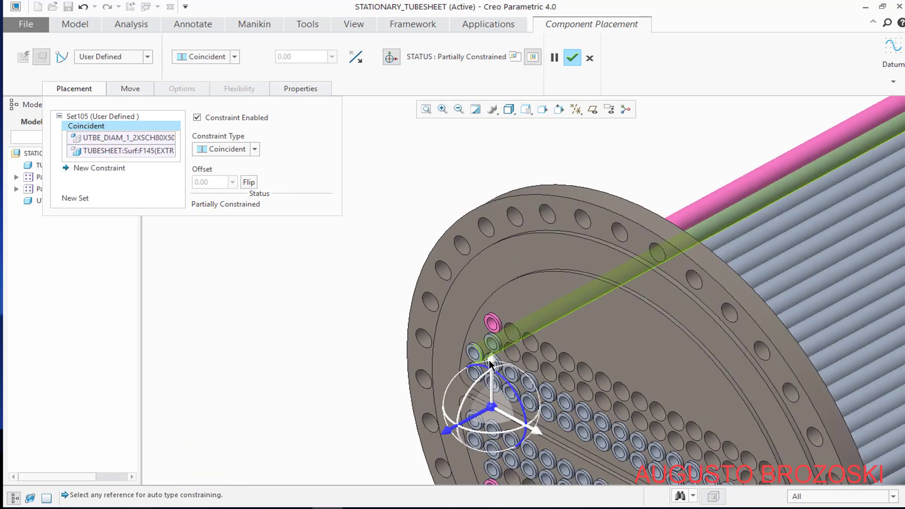
pyautogui.scroll(-5, 485, 408)
pyautogui.scroll(-5, 485, 408)
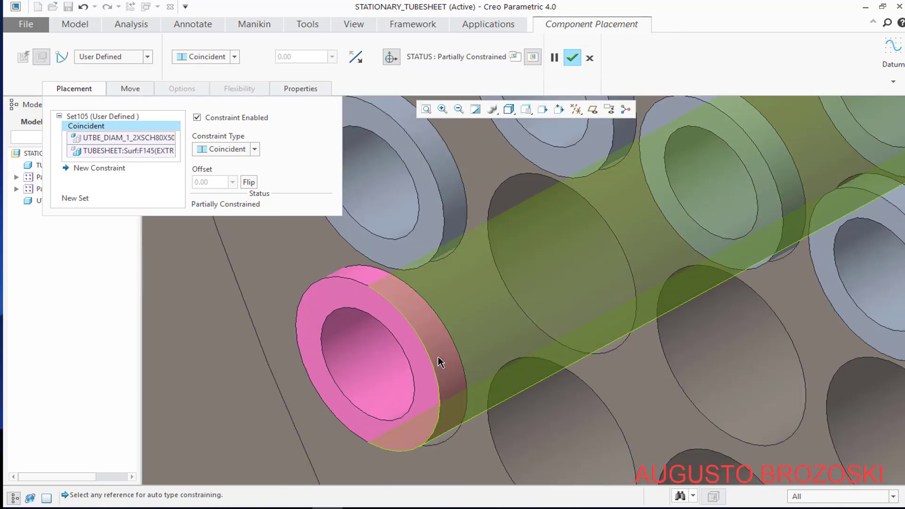
pyautogui.click(436, 357)
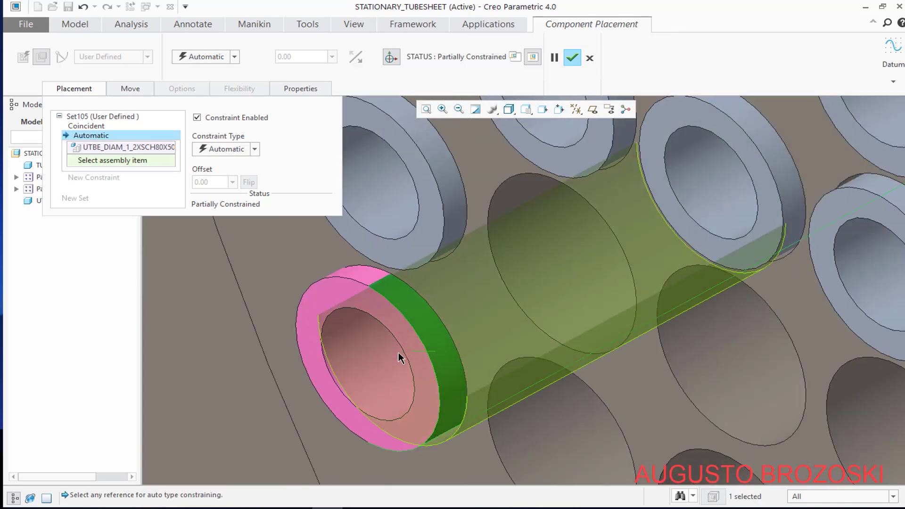
pyautogui.click(356, 360)
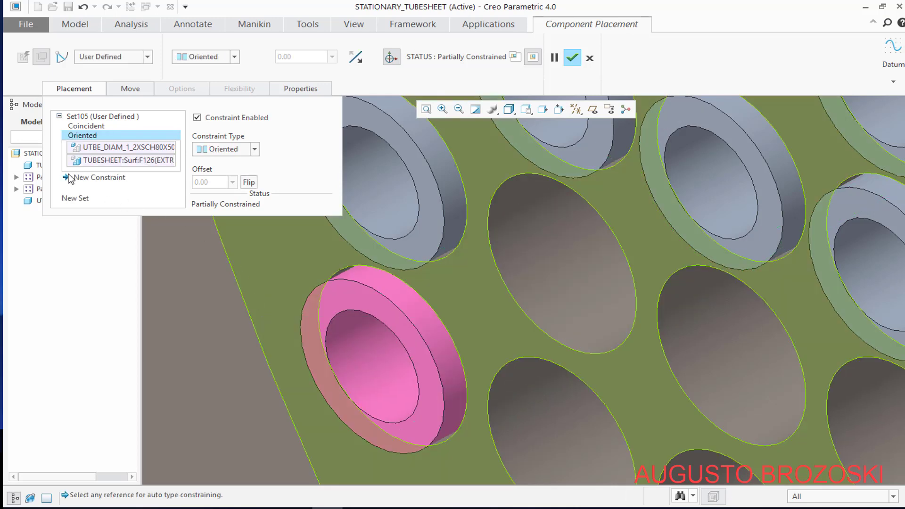
# - Add a Distance constraint of 3.00 between the 5000 tube's end face and the tubesheet face, and finish its placement
pyautogui.click(104, 179)
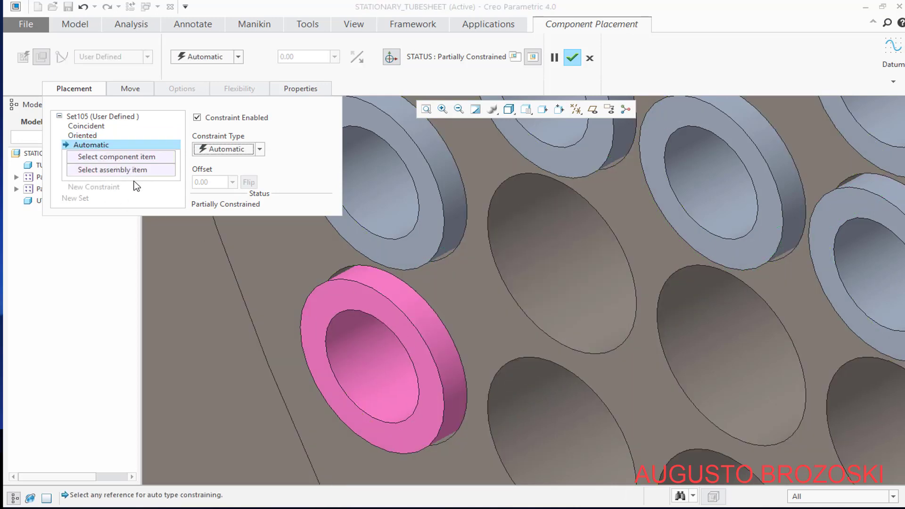
pyautogui.click(259, 150)
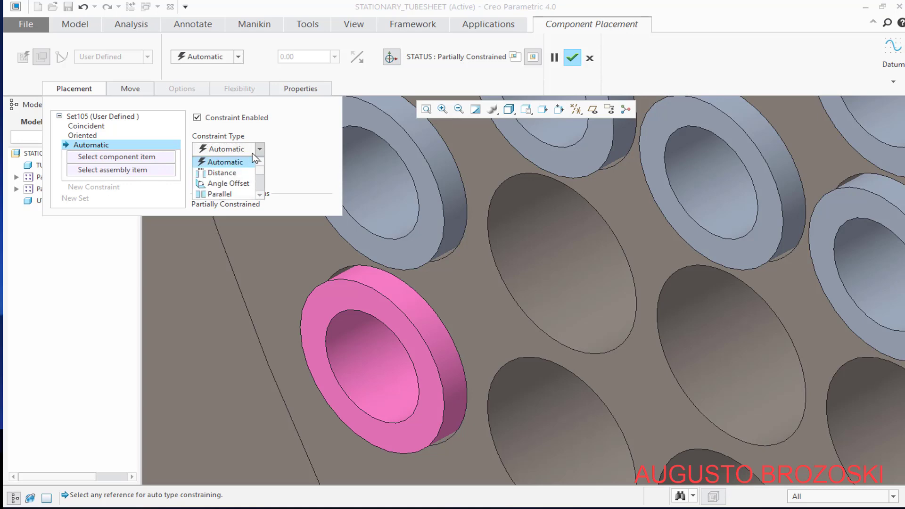
pyautogui.click(236, 174)
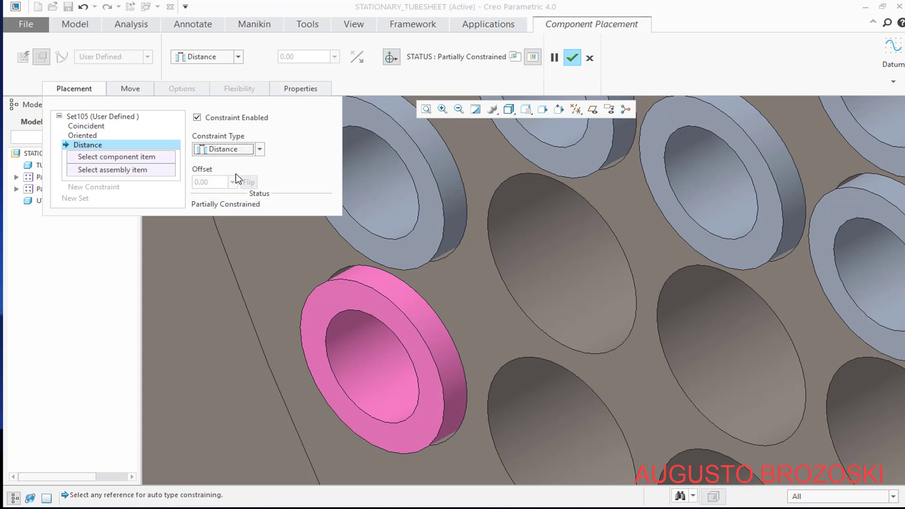
pyautogui.click(355, 301)
pyautogui.click(469, 286)
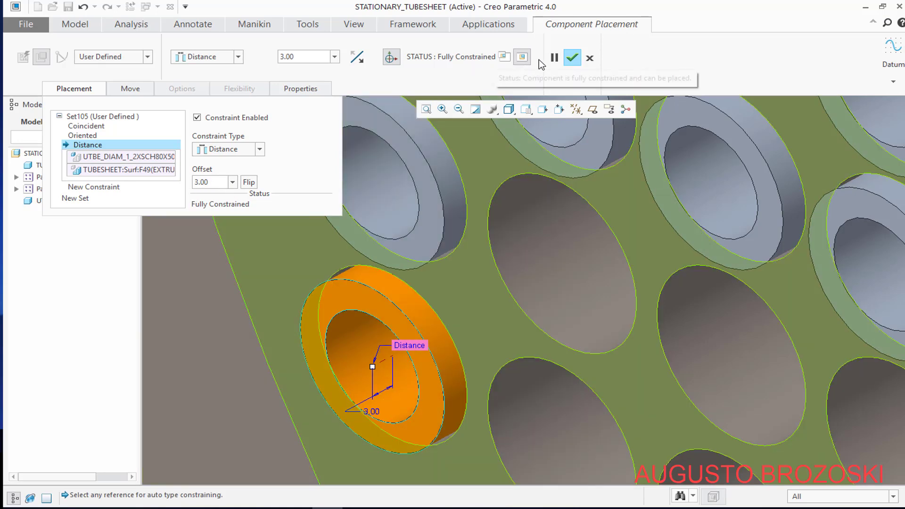
pyautogui.click(572, 57)
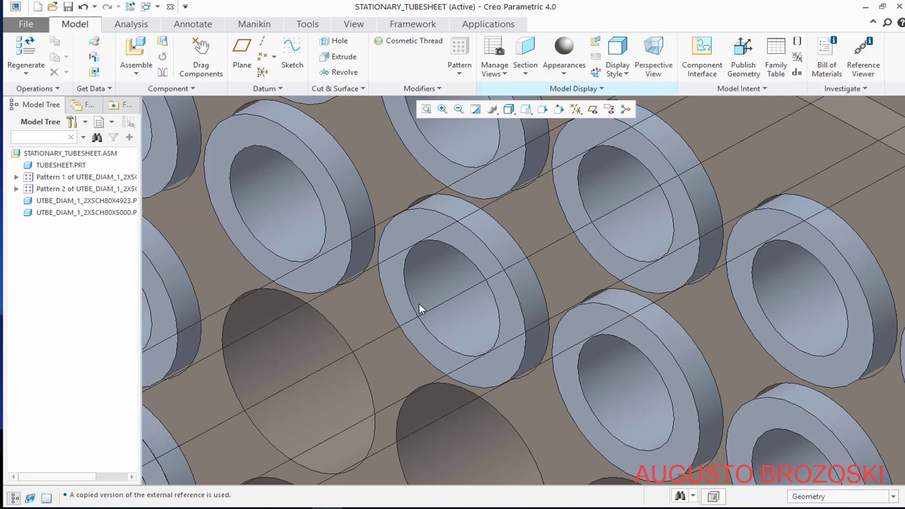
# - Inspect the U-bend ends of the tubes from the side to compare the nesting of the four sizes
pyautogui.scroll(-8, 418, 304)
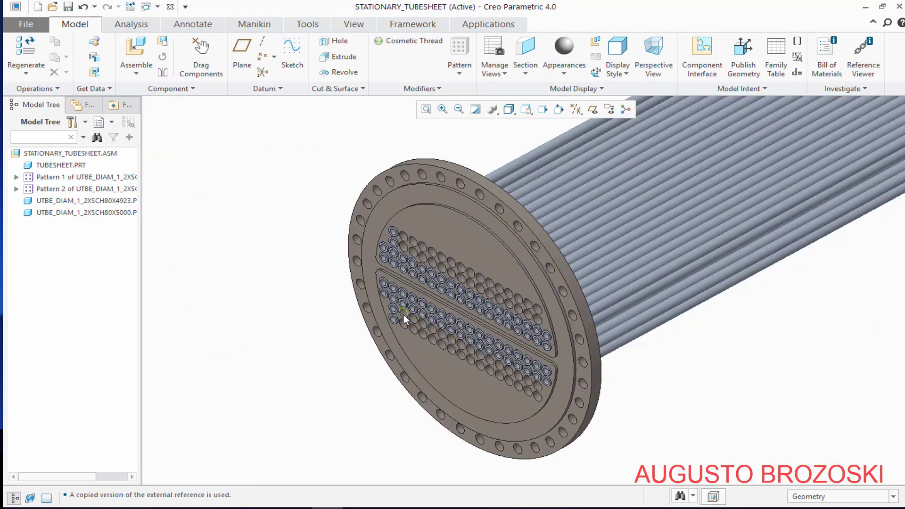
pyautogui.moveTo(404, 315)
pyautogui.mouseDown(button='middle')
pyautogui.moveTo(474, 236)
pyautogui.moveTo(431, 256)
pyautogui.moveTo(420, 240)
pyautogui.moveTo(451, 241)
pyautogui.moveTo(425, 226)
pyautogui.mouseUp(button='middle')
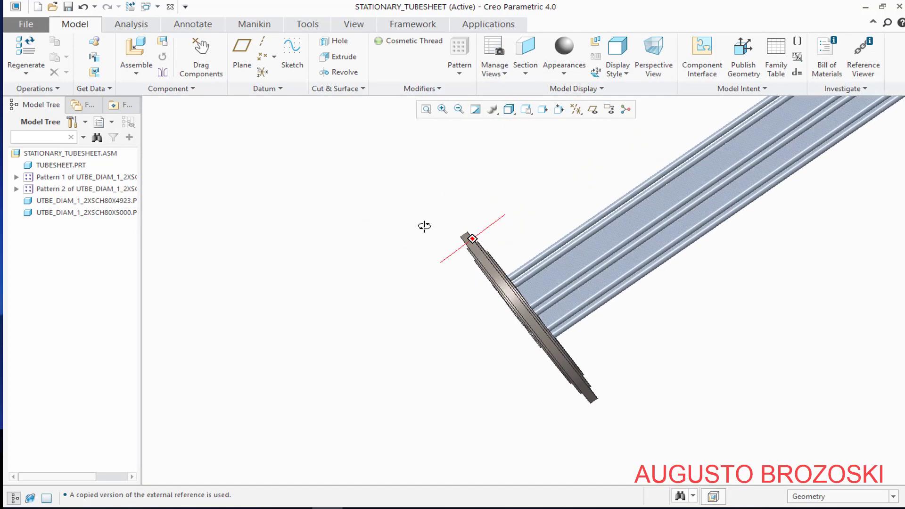
pyautogui.scroll(-6, 441, 270)
pyautogui.scroll(3, 563, 176)
pyautogui.scroll(-4, 564, 250)
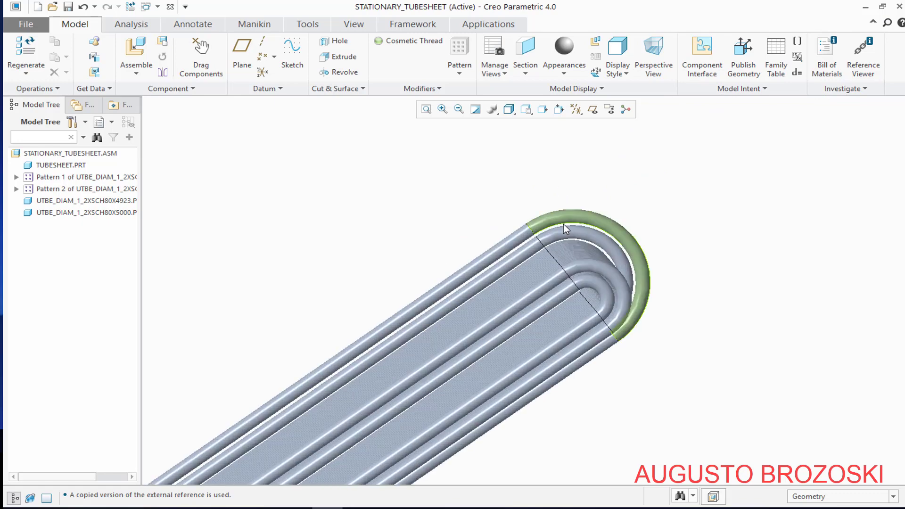
# - Start a Direction pattern of the 4923 U-tube component
pyautogui.moveTo(558, 232); pyautogui.dragTo(539, 257, button='middle')
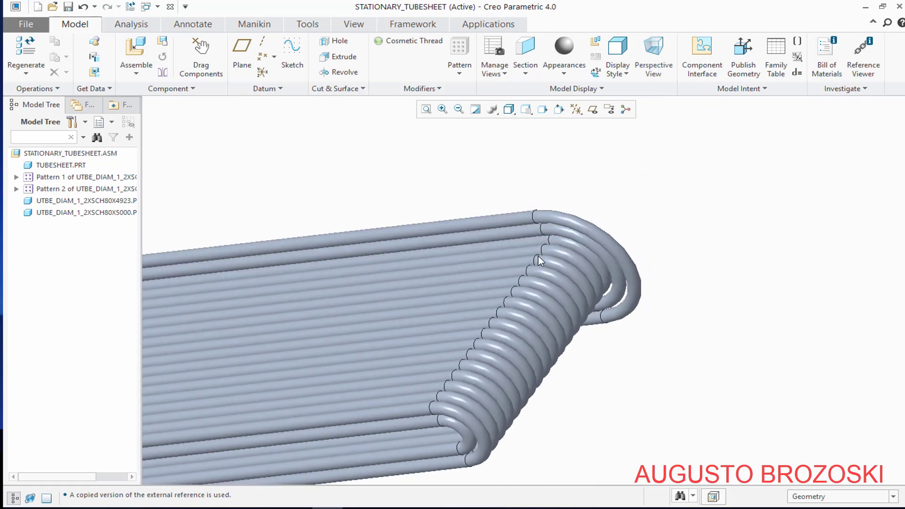
pyautogui.click(526, 110)
pyautogui.click(550, 123)
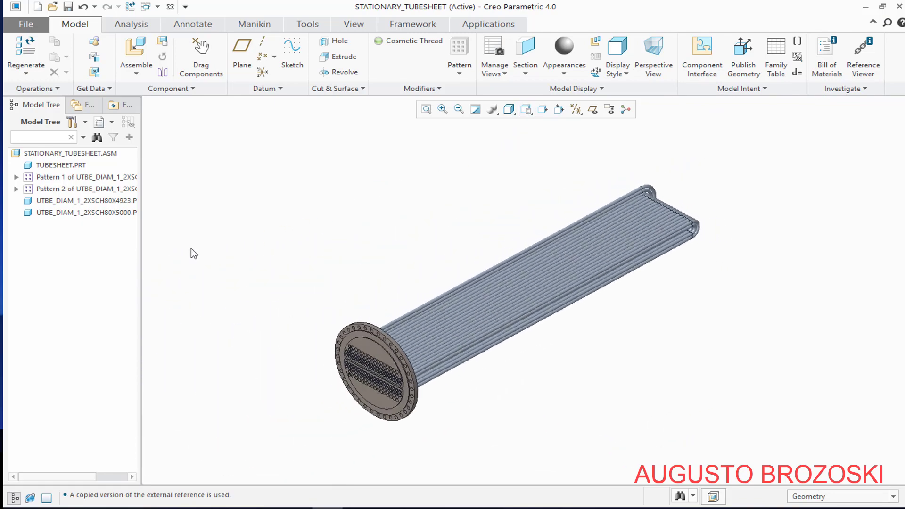
pyautogui.click(82, 202)
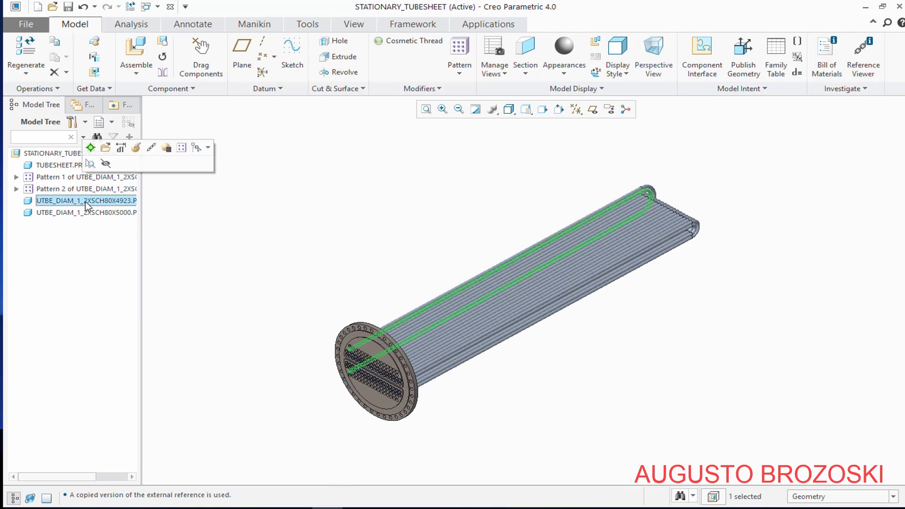
pyautogui.click(457, 50)
pyautogui.click(60, 56)
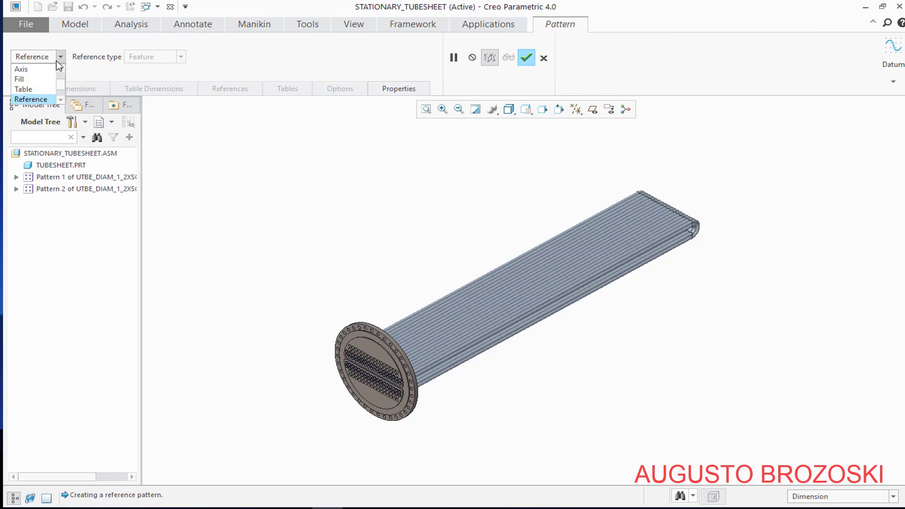
pyautogui.scroll(2, 47, 81)
pyautogui.click(47, 80)
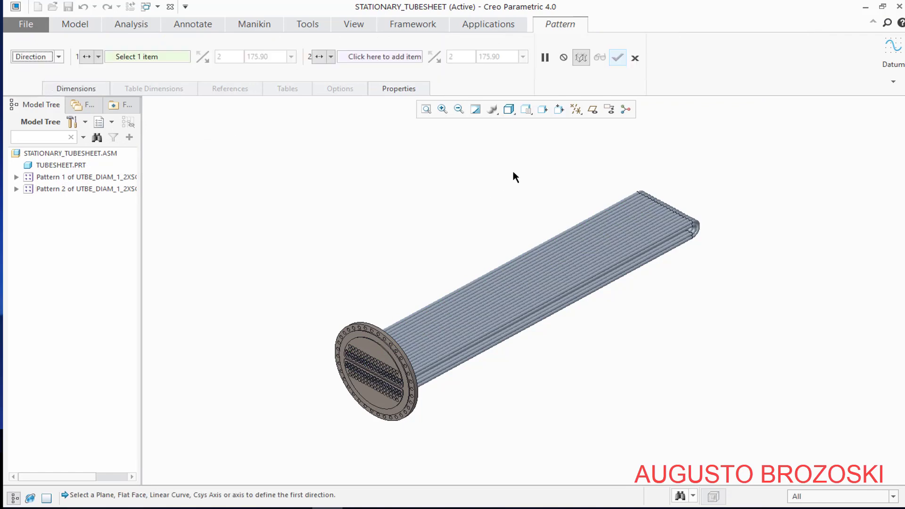
# - Display coordinate systems and use the X axis of the one at the tubesheet's centre as the pattern's first direction
pyautogui.click(576, 109)
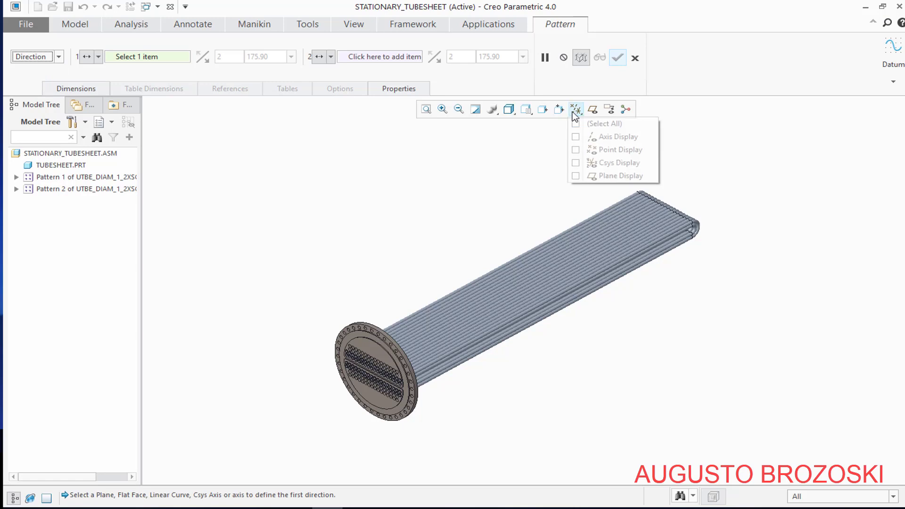
pyautogui.click(576, 163)
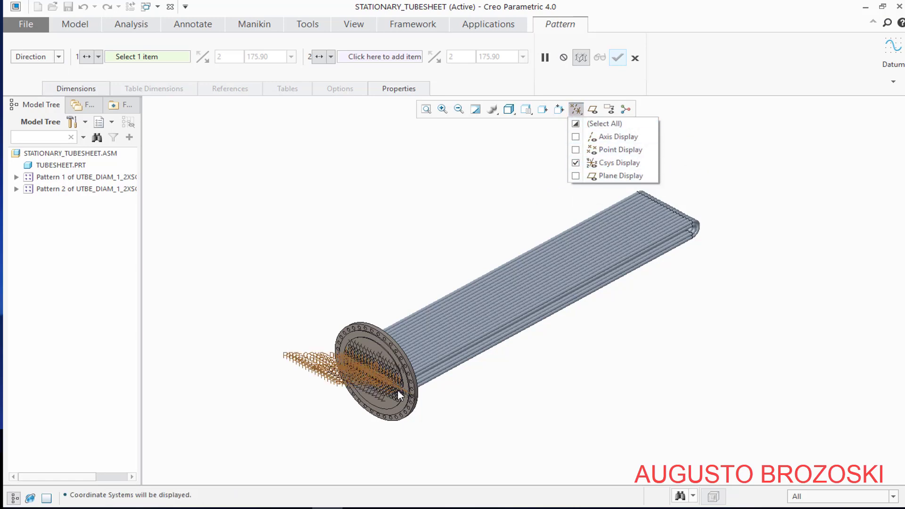
pyautogui.scroll(-8, 418, 290)
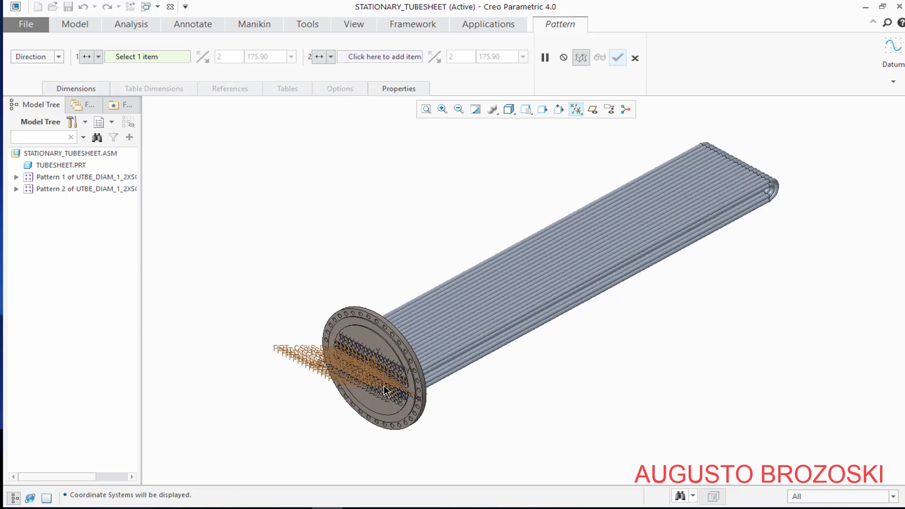
pyautogui.scroll(-8, 326, 337)
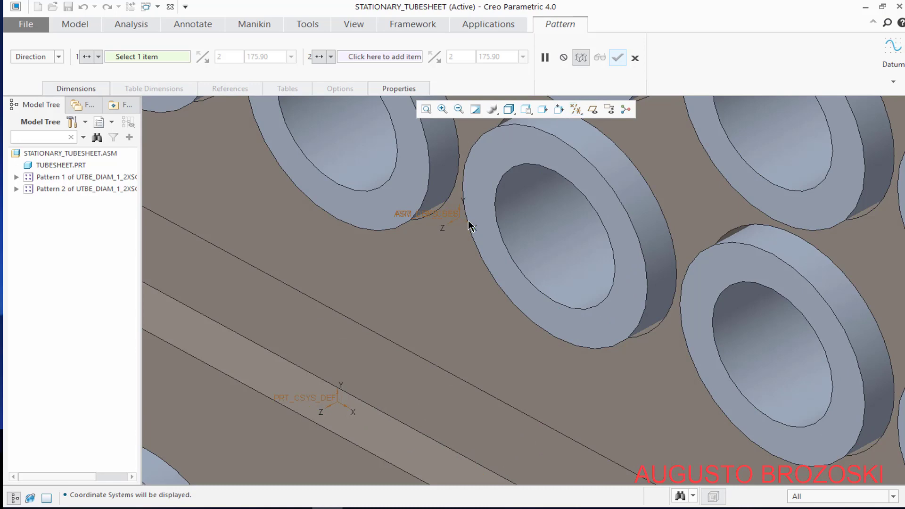
pyautogui.click(469, 224)
# - Set the 4923 tube pattern to 16 members spaced 25 apart, checking the quantity in the drawing's parts list, and complete it
pyautogui.scroll(5, 460, 262)
pyautogui.scroll(6, 454, 264)
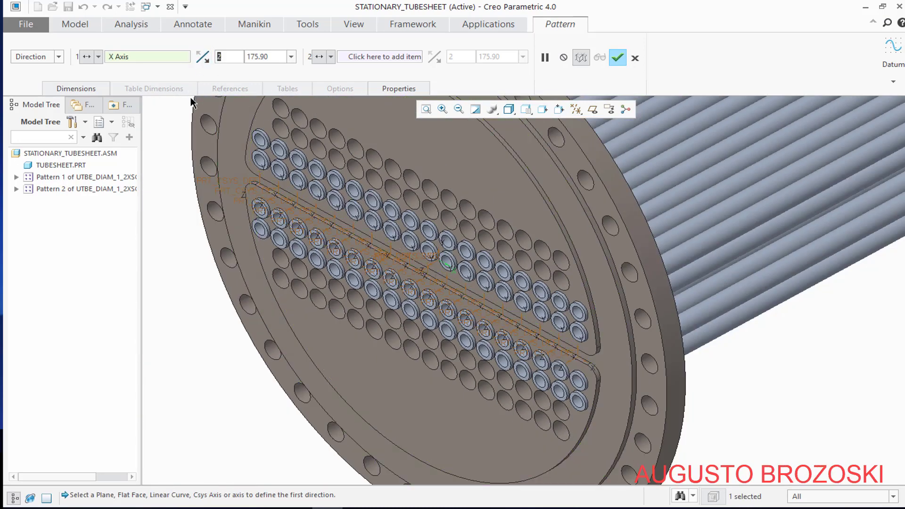
pyautogui.write('16')
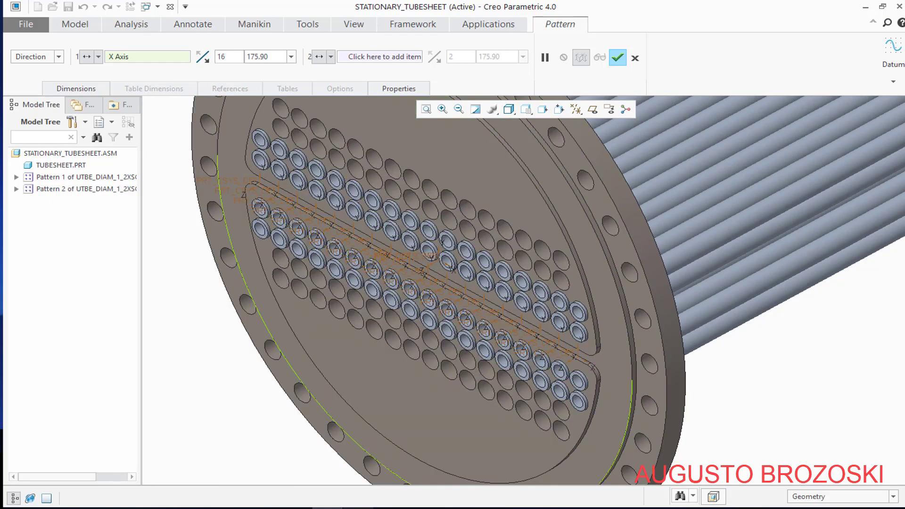
pyautogui.click(358, 508)
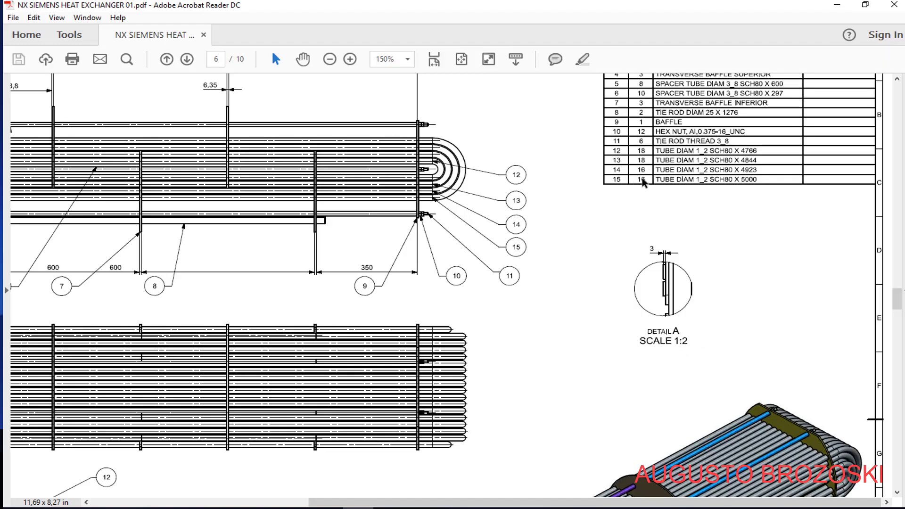
pyautogui.click(837, 5)
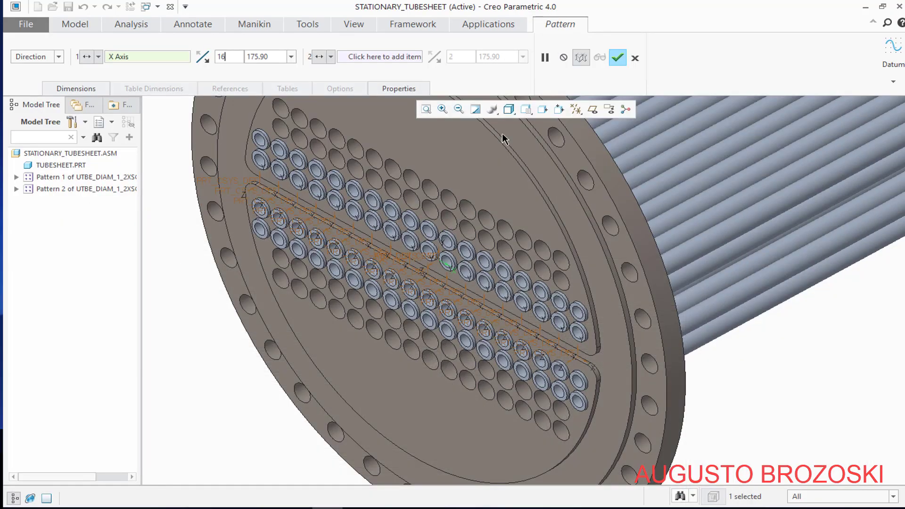
pyautogui.write('6')
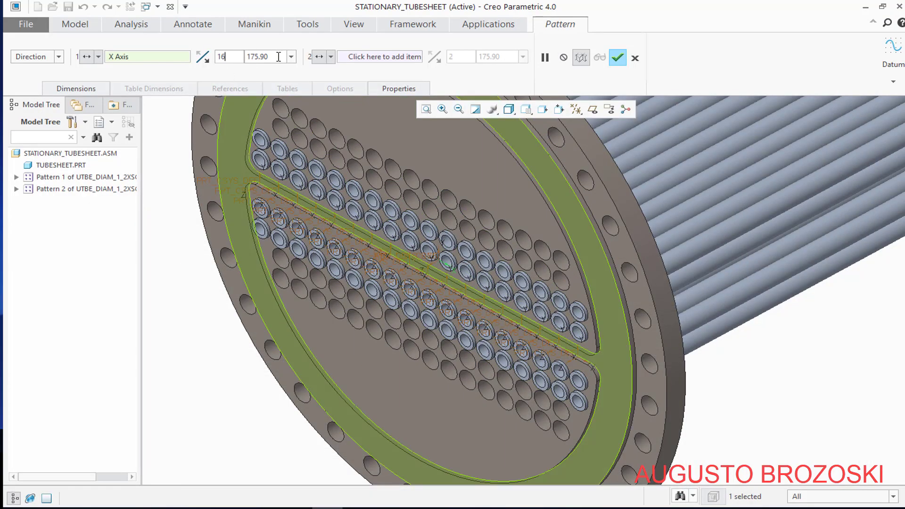
pyautogui.press('Tab')
pyautogui.write('25')
pyautogui.press('Return')
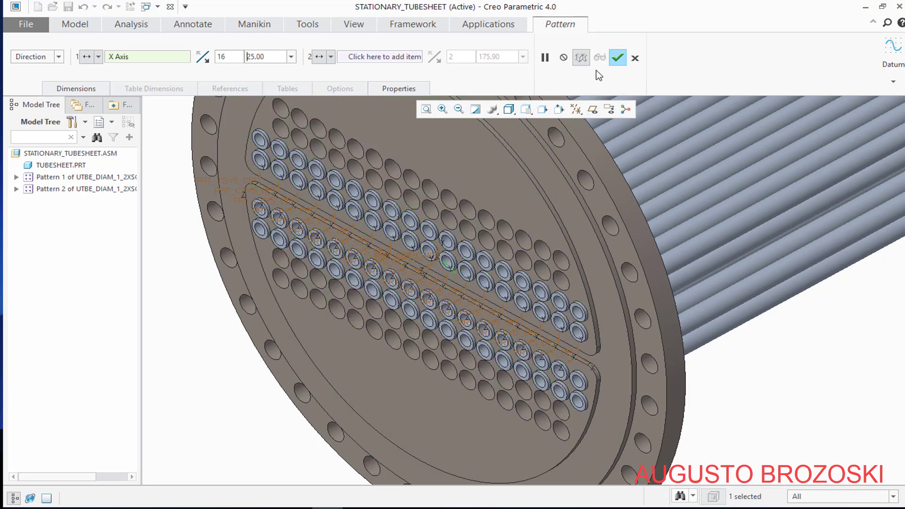
pyautogui.click(618, 57)
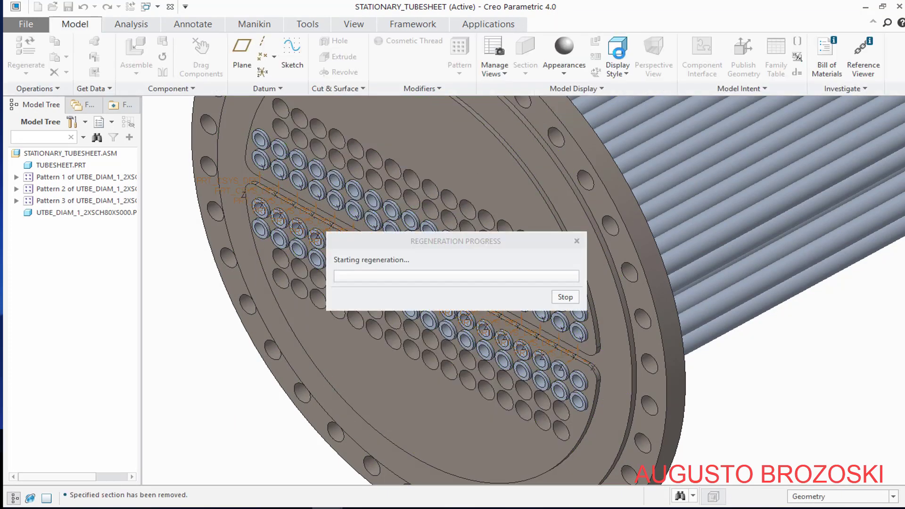
# - Inspect the patterned 4923 tubes at the tubesheet and at their U-bend ends
pyautogui.moveTo(497, 173); pyautogui.dragTo(429, 283, button='middle')
pyautogui.scroll(-6, 429, 284)
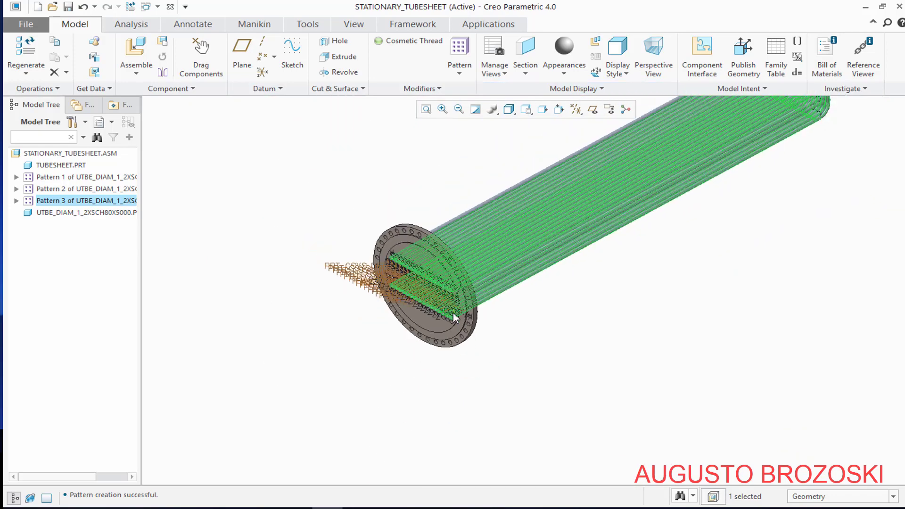
pyautogui.click(567, 315)
pyautogui.scroll(8, 694, 105)
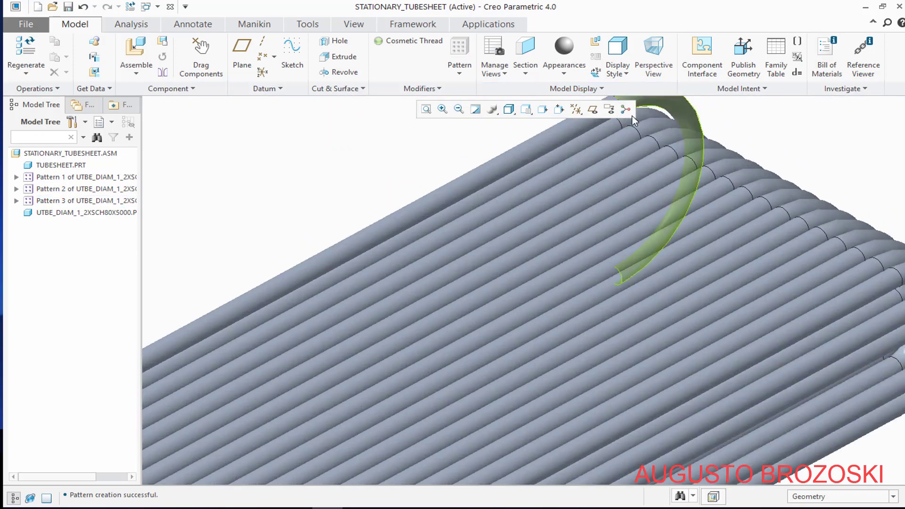
pyautogui.scroll(-6, 684, 231)
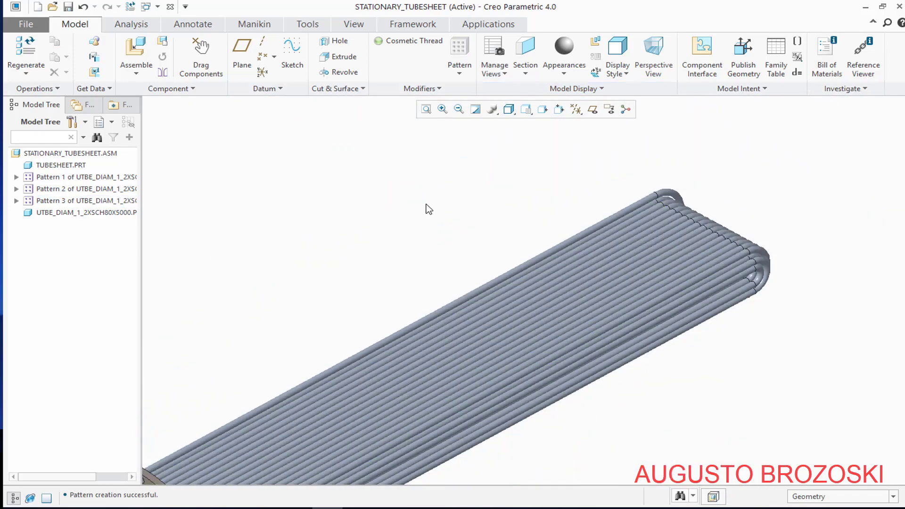
pyautogui.click(526, 111)
pyautogui.click(534, 130)
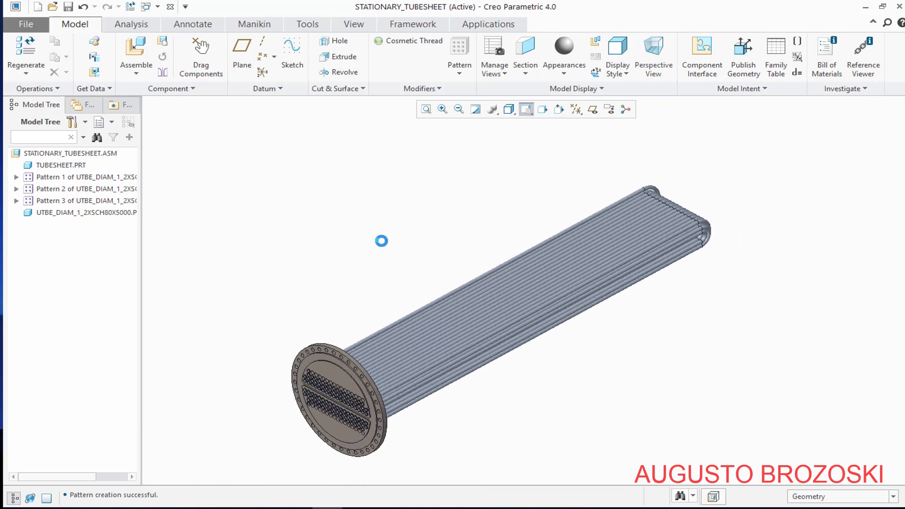
# - Hide the three existing U-tube patterns, leaving the tubesheet and the 5000 U-tube displayed
pyautogui.click(79, 201)
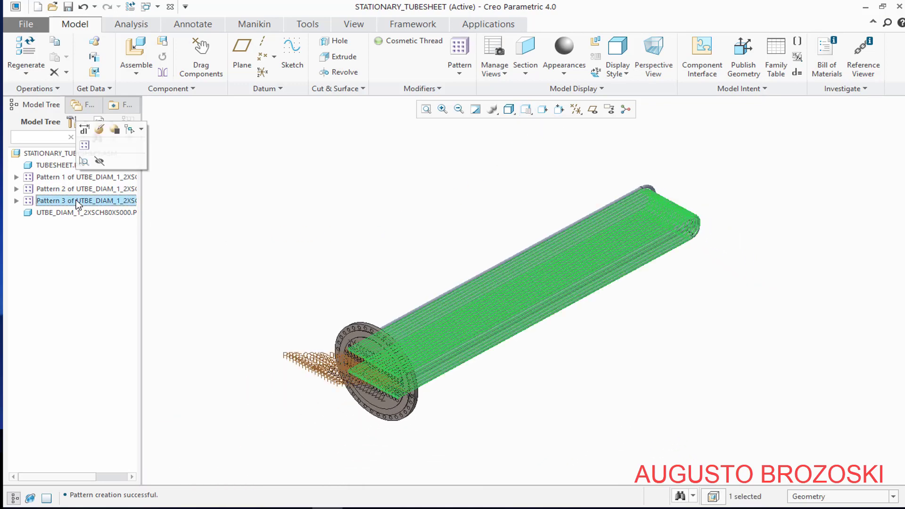
pyautogui.click(99, 162)
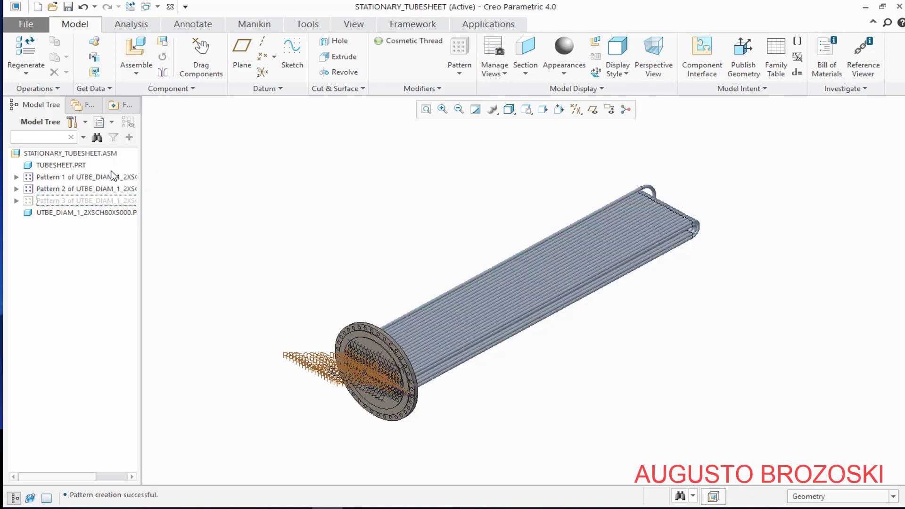
pyautogui.click(100, 190)
pyautogui.click(119, 152)
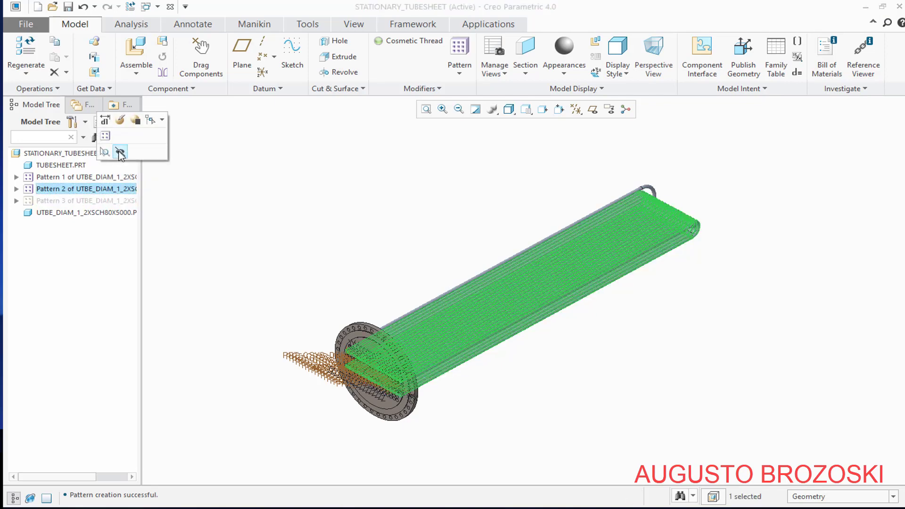
pyautogui.click(106, 176)
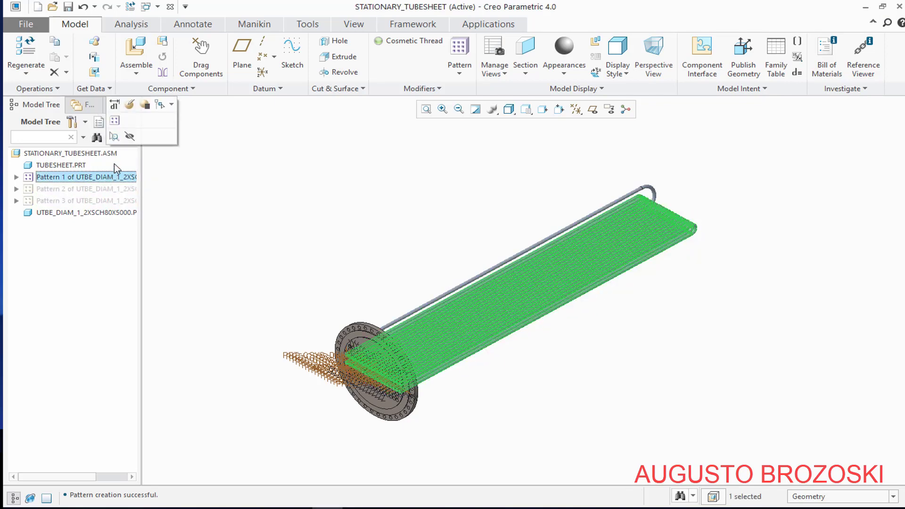
pyautogui.click(129, 137)
# - Start a Direction pattern of the 5000 U-tube component
pyautogui.scroll(-5, 364, 395)
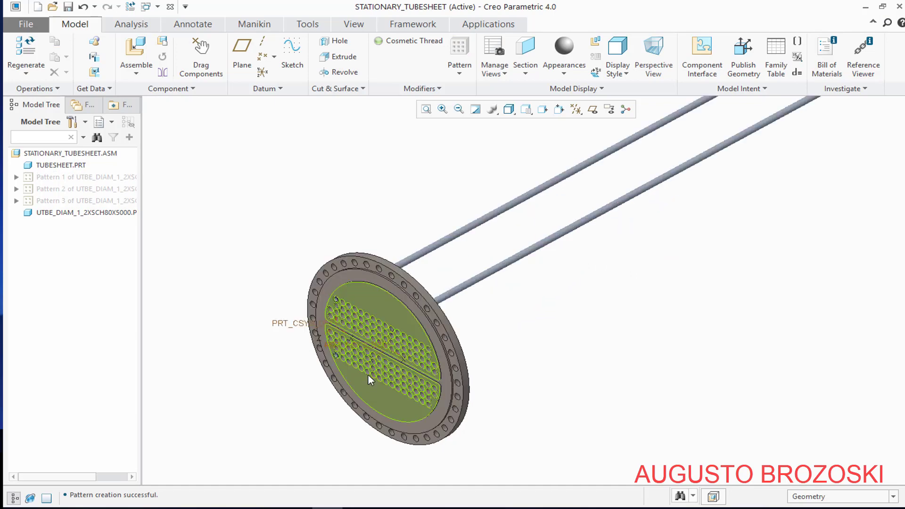
pyautogui.scroll(5, 367, 340)
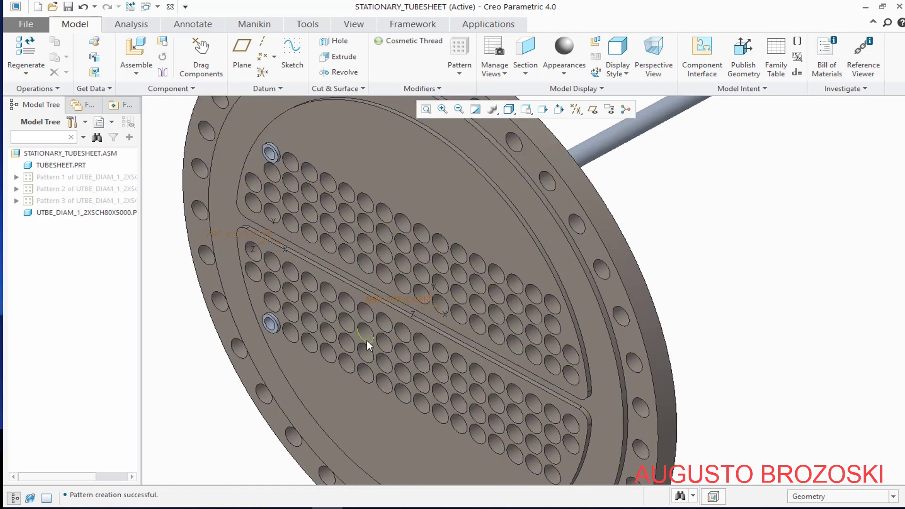
pyautogui.click(95, 213)
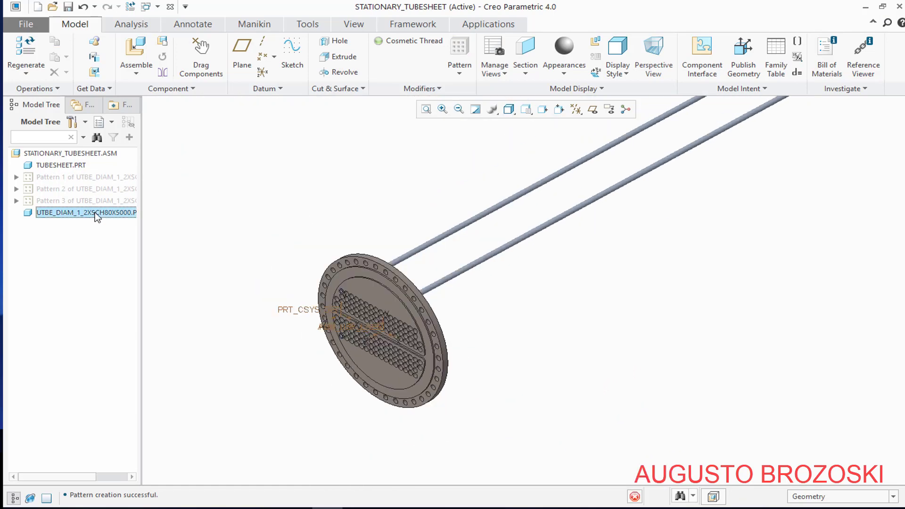
pyautogui.click(457, 50)
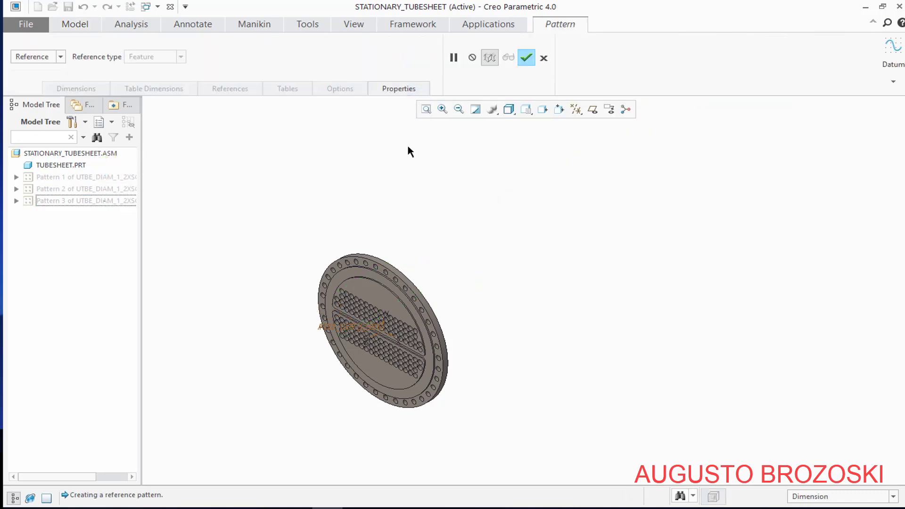
pyautogui.click(62, 56)
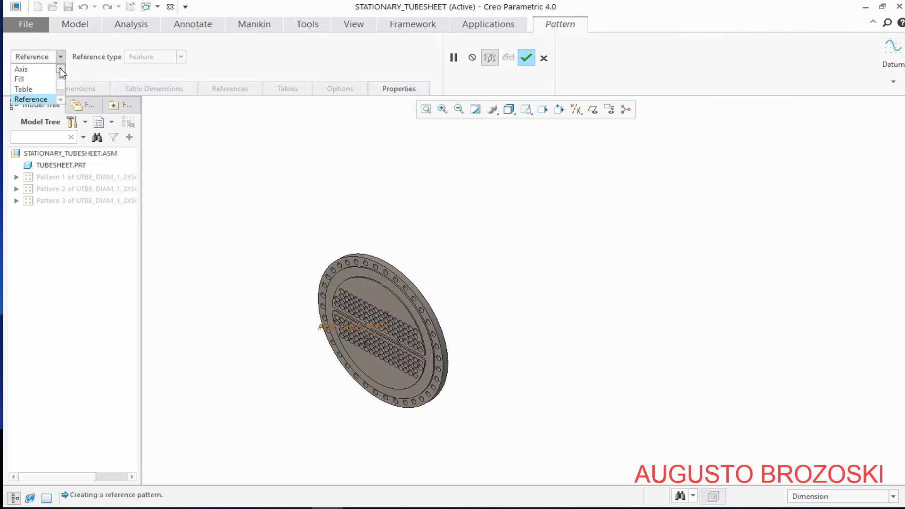
pyautogui.click(62, 69)
pyautogui.click(61, 69)
pyautogui.click(44, 78)
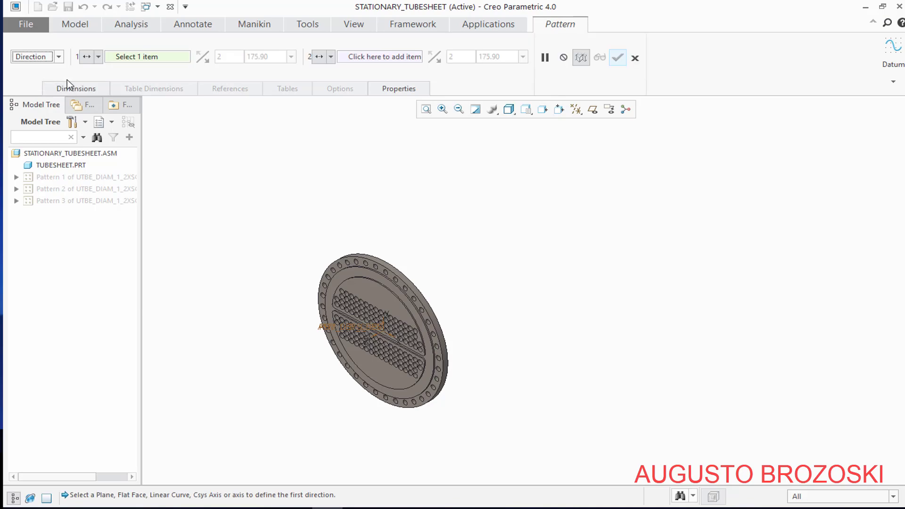
# - Define the 5000 tube pattern along the X axis at the tubesheet's centre, with 16 members spaced 25 apart
pyautogui.scroll(-10, 378, 306)
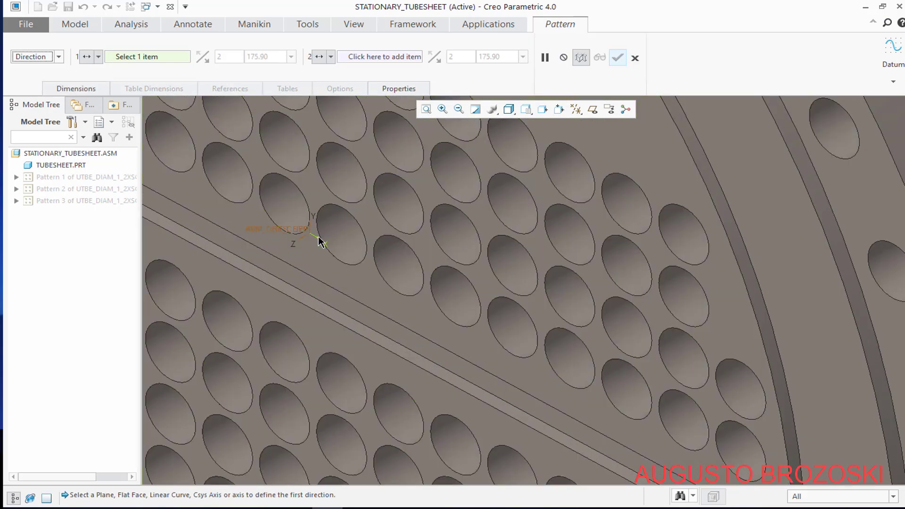
pyautogui.click(320, 242)
pyautogui.scroll(10, 388, 283)
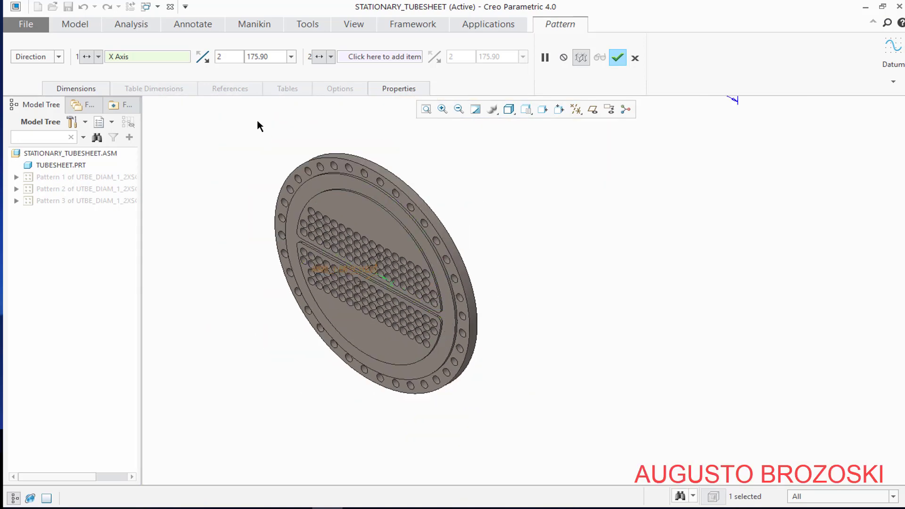
pyautogui.doubleClick(230, 58)
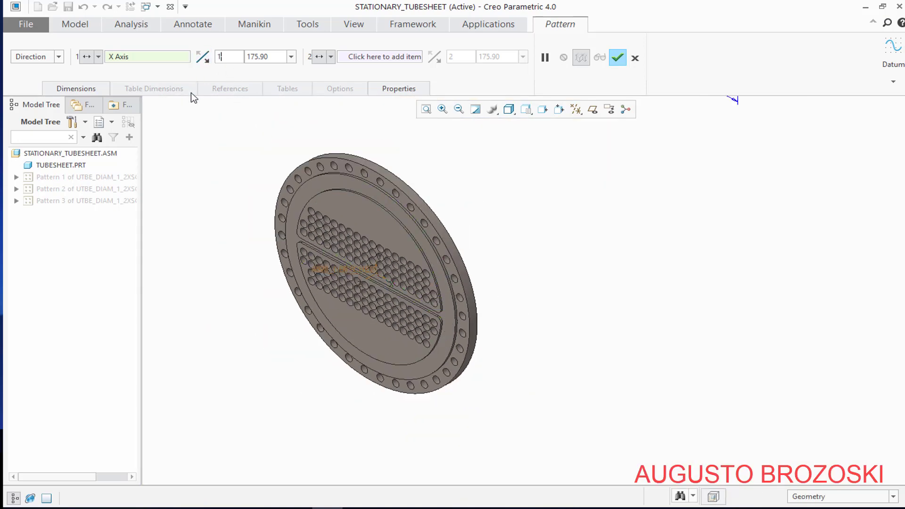
pyautogui.write('16')
pyautogui.doubleClick(270, 58)
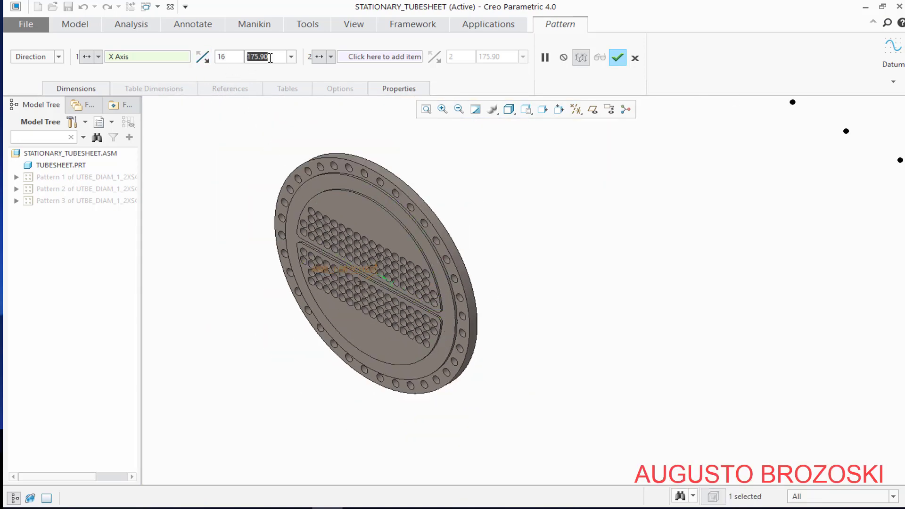
pyautogui.write('25')
pyautogui.press('Return')
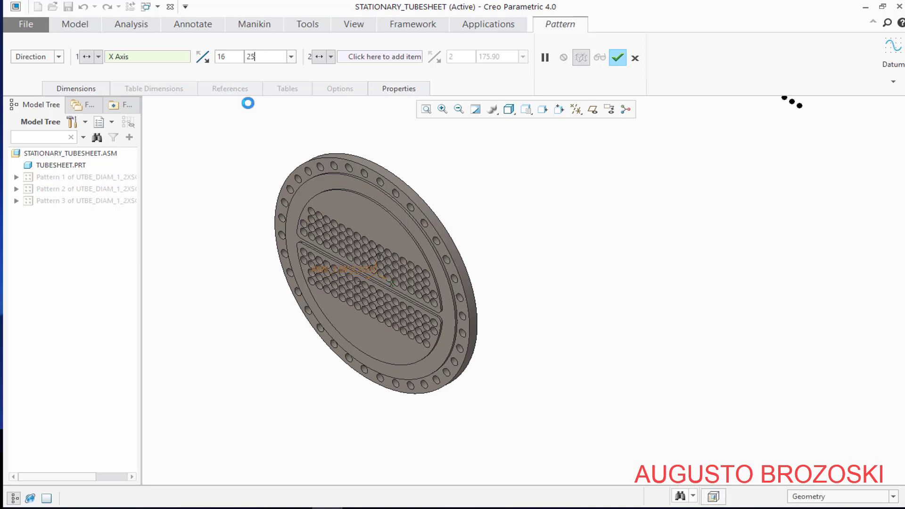
# - Complete the Direction pattern of the 5000 U-tube and check the resulting tube rows on the tubesheet
pyautogui.scroll(3, 511, 260)
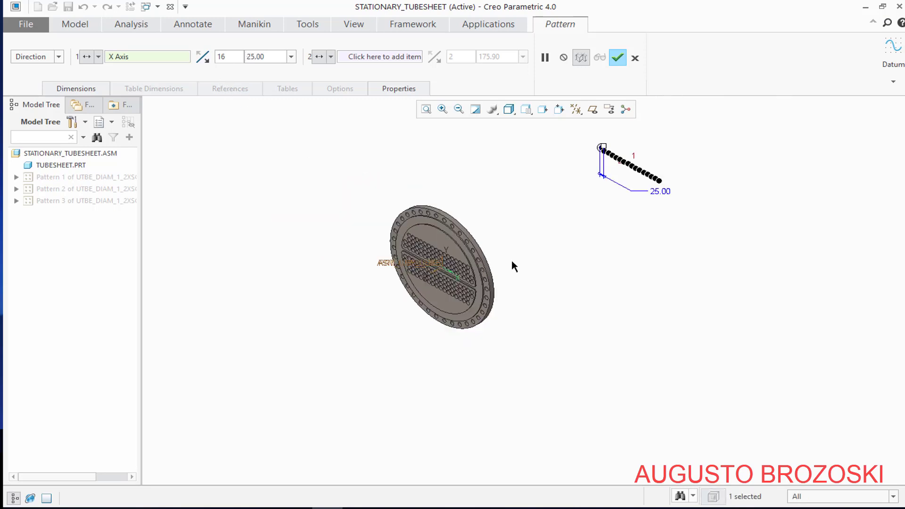
pyautogui.scroll(-2, 618, 160)
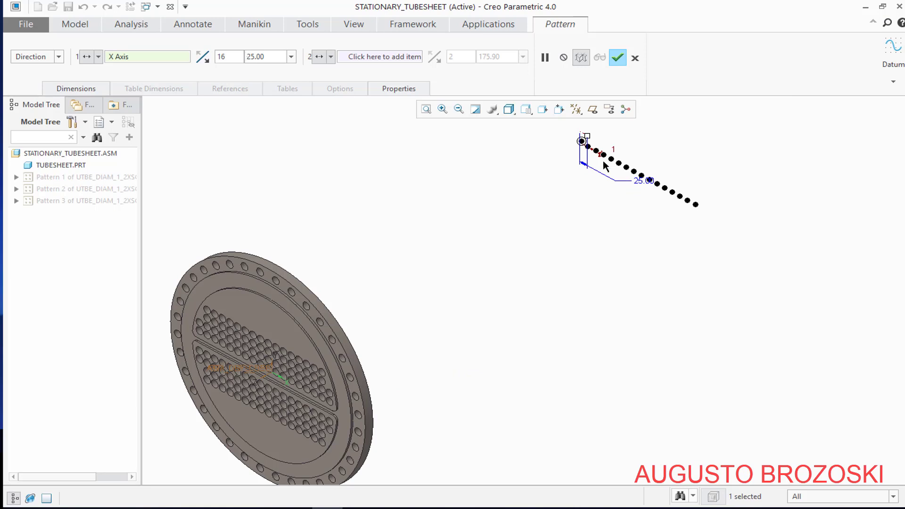
pyautogui.scroll(-3, 635, 175)
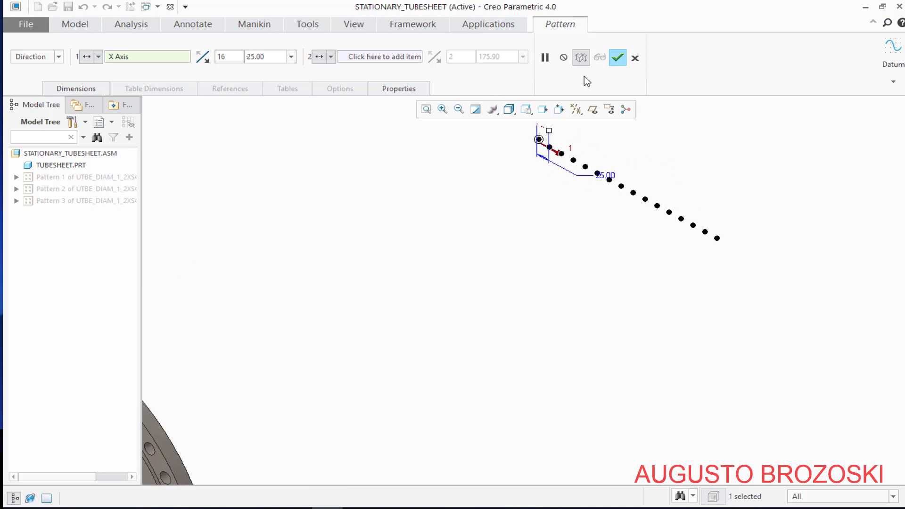
pyautogui.click(619, 58)
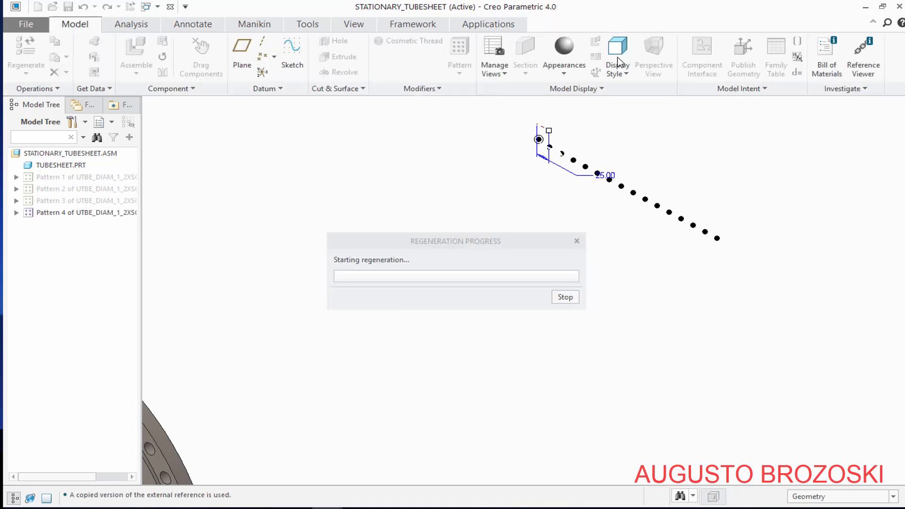
pyautogui.scroll(5, 543, 258)
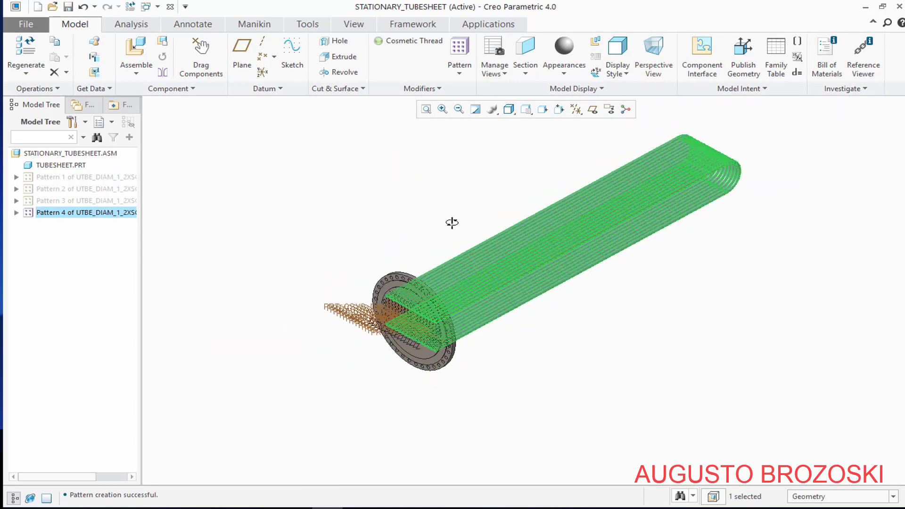
pyautogui.moveTo(450, 222); pyautogui.dragTo(480, 207, button='middle')
pyautogui.click(477, 207)
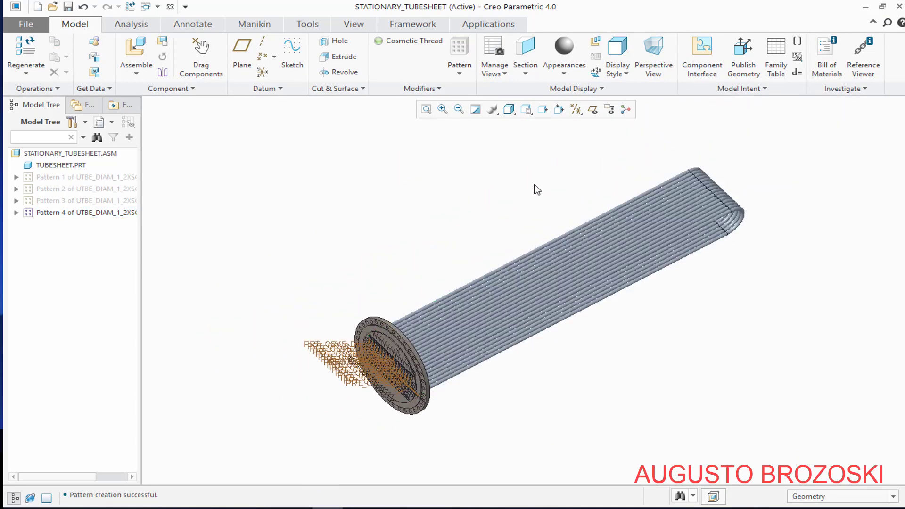
# - Turn off the display of coordinate systems in the assembly
pyautogui.click(576, 109)
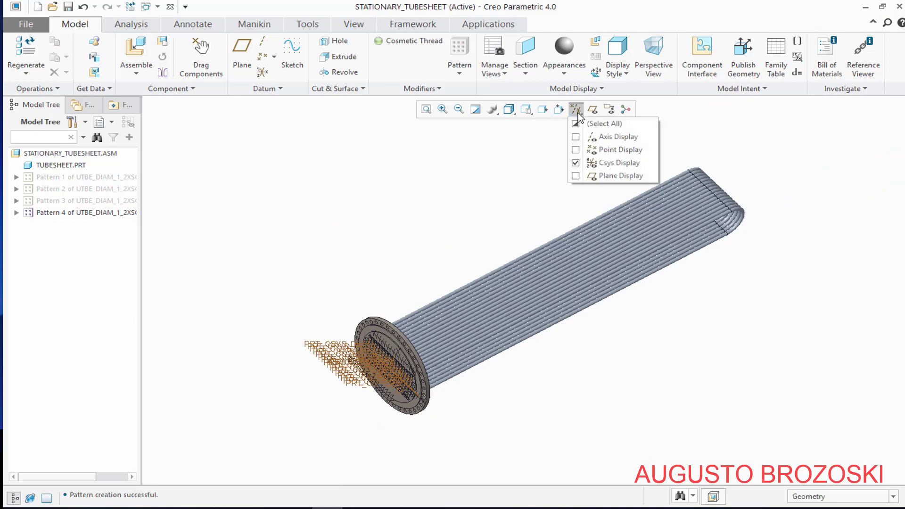
pyautogui.click(576, 163)
pyautogui.click(486, 231)
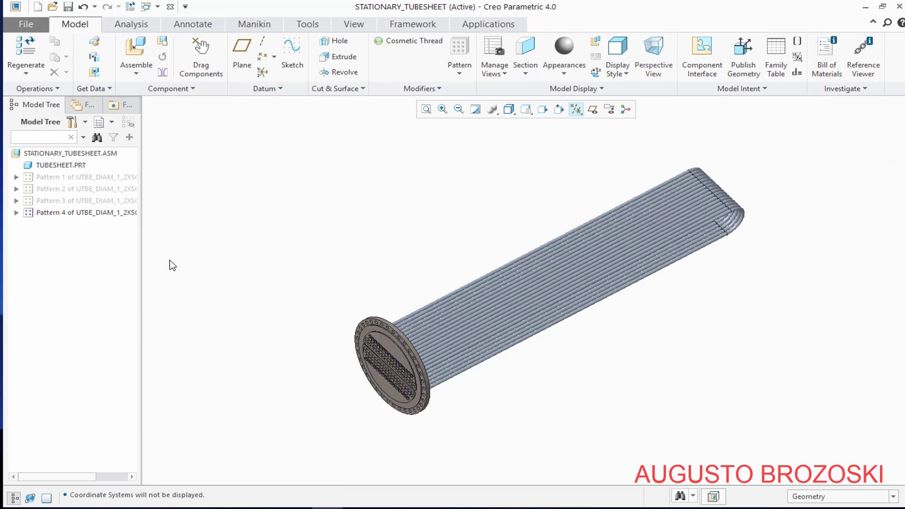
# - Show the three hidden U-tube patterns again, Pattern 3, Pattern 2 and Pattern 1, together with the 5000 tubes
pyautogui.click(73, 201)
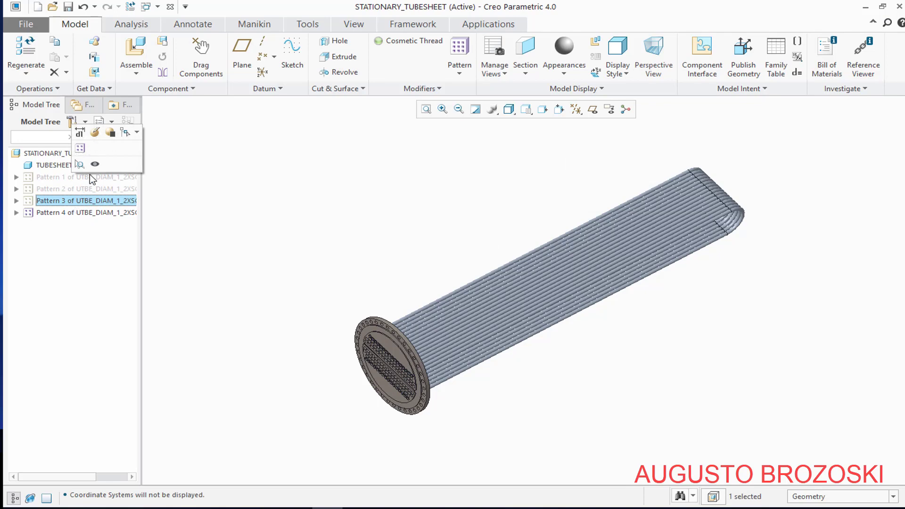
pyautogui.click(95, 164)
pyautogui.click(90, 189)
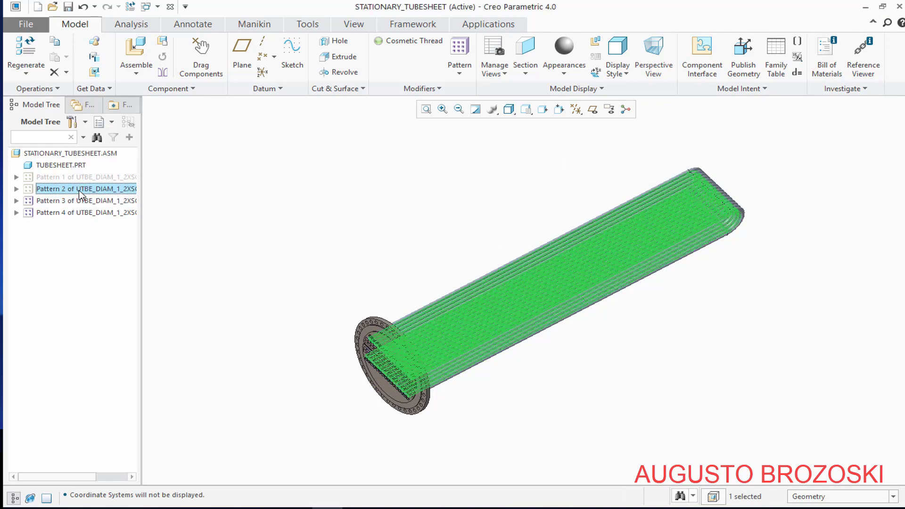
pyautogui.click(102, 152)
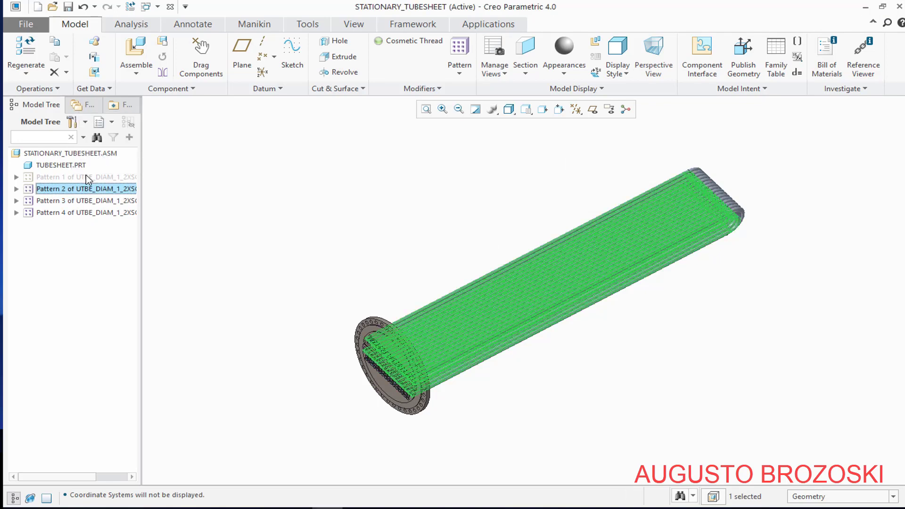
pyautogui.click(86, 177)
pyautogui.click(109, 136)
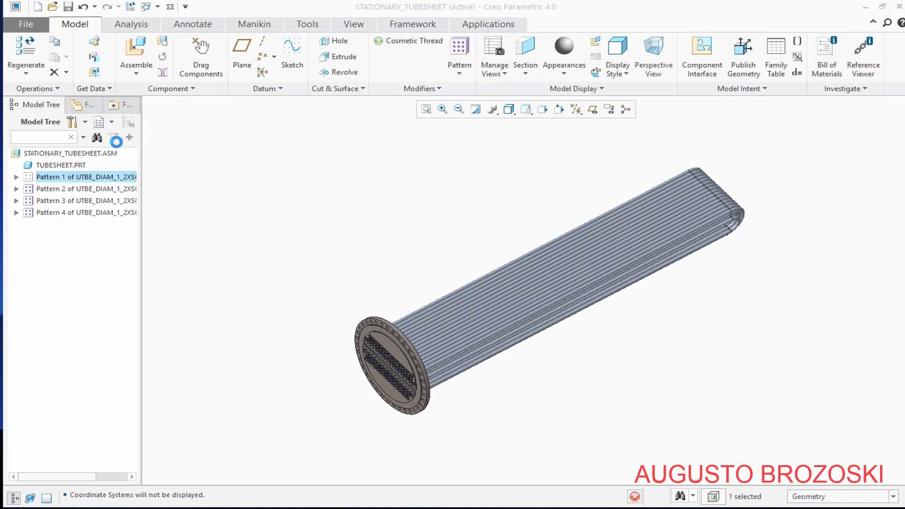
pyautogui.click(415, 212)
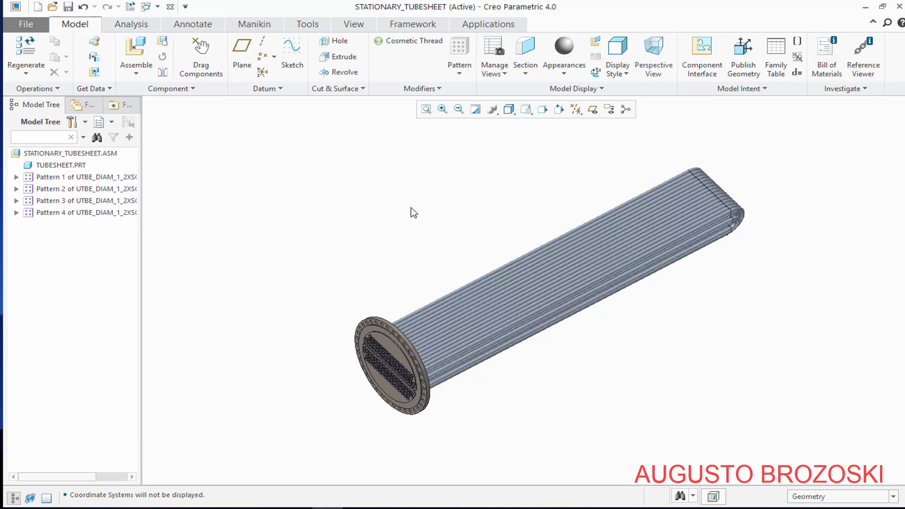
# - Examine the nested U-bend ends of all four tube patterns in the RIGHT and TOP views and from oblique angles
pyautogui.click(525, 110)
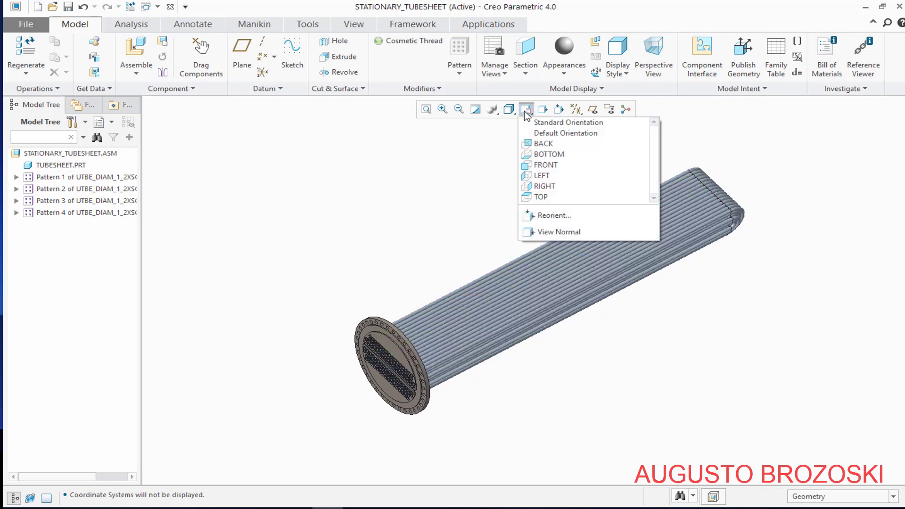
pyautogui.click(544, 186)
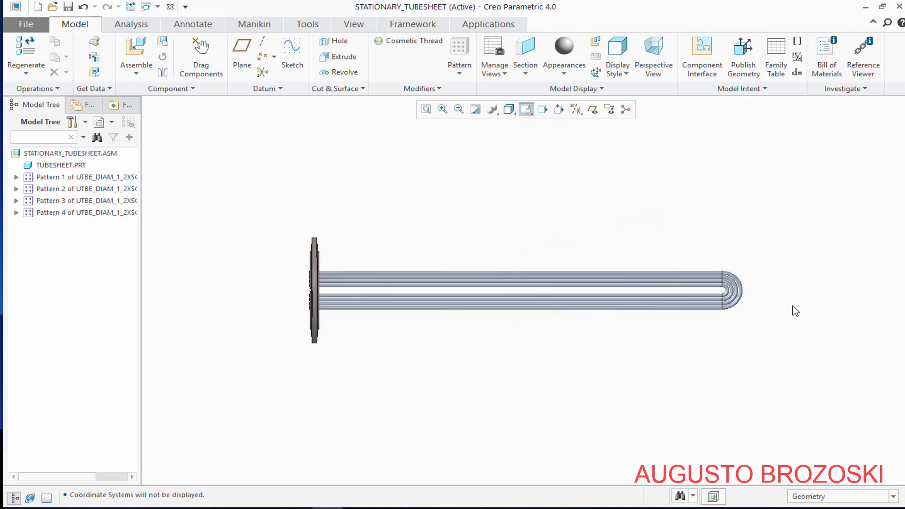
pyautogui.scroll(5, 687, 276)
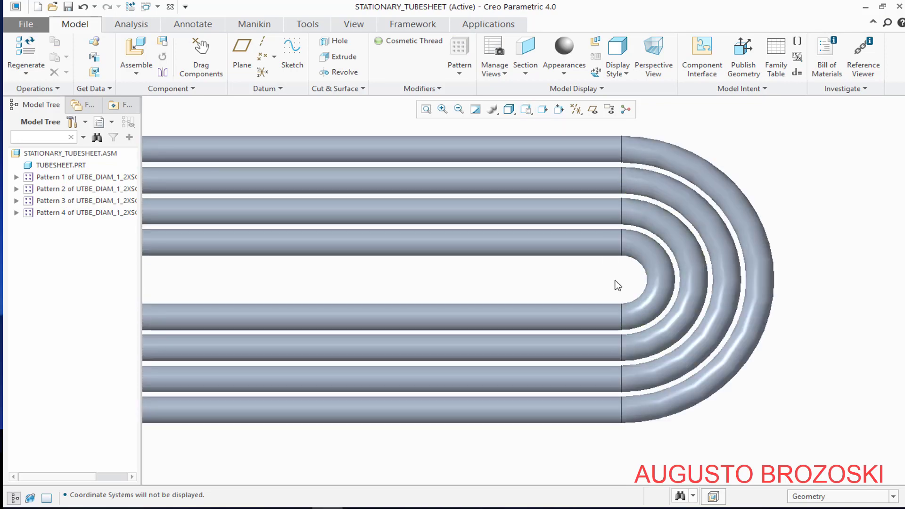
pyautogui.scroll(-3, 619, 260)
pyautogui.moveTo(620, 266); pyautogui.dragTo(596, 279, button='middle')
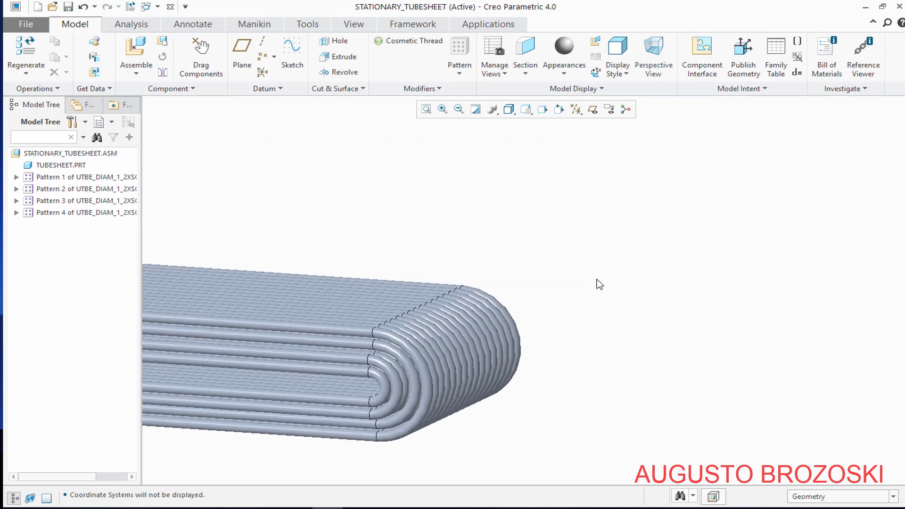
pyautogui.scroll(3, 373, 376)
pyautogui.moveTo(369, 376); pyautogui.dragTo(364, 416, button='middle')
pyautogui.click(526, 109)
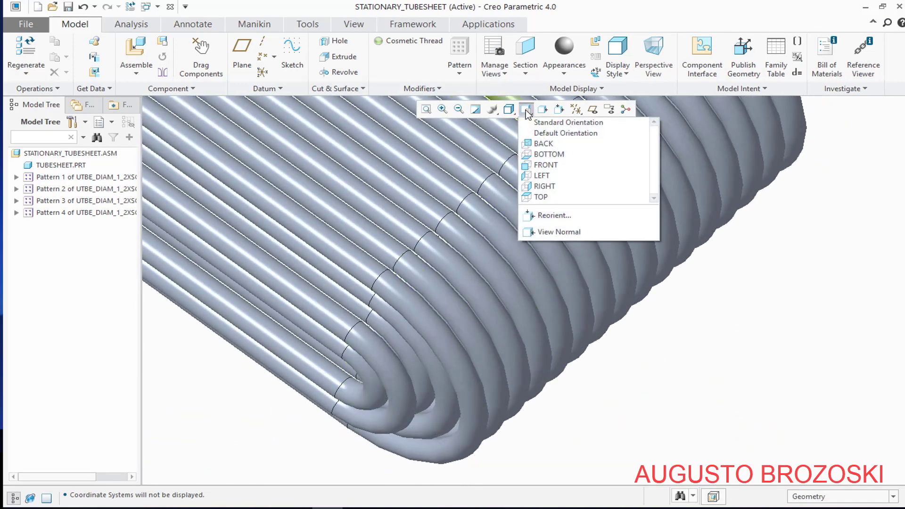
pyautogui.click(541, 198)
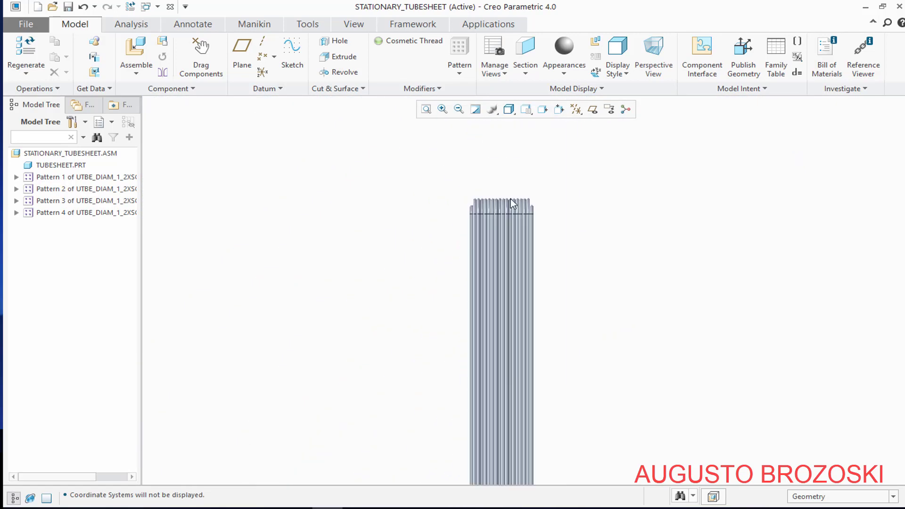
pyautogui.scroll(-4, 498, 228)
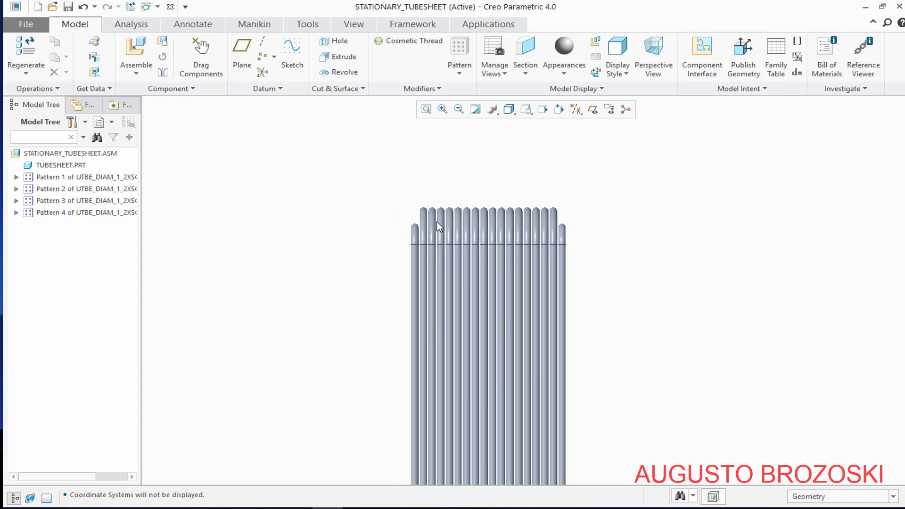
pyautogui.moveTo(506, 236); pyautogui.dragTo(531, 212, button='middle')
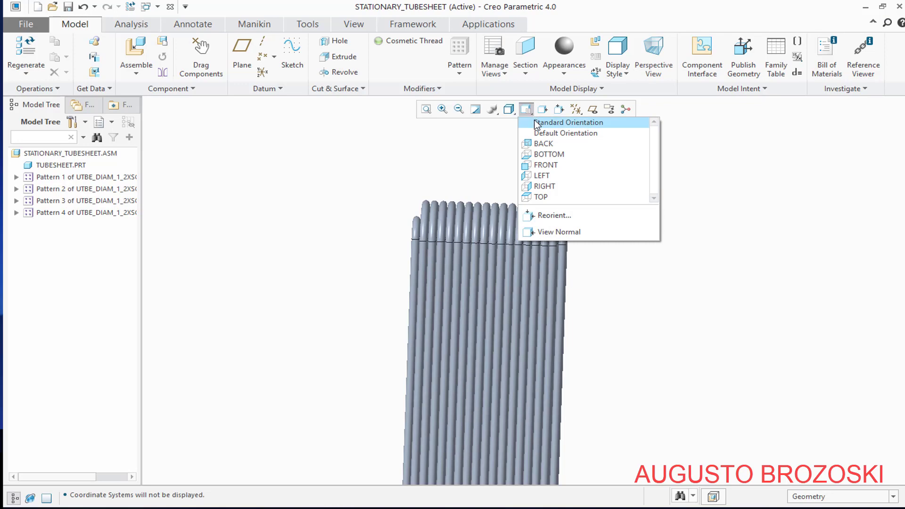
# - Return the assembly to its standard orientation and save it
pyautogui.click(542, 123)
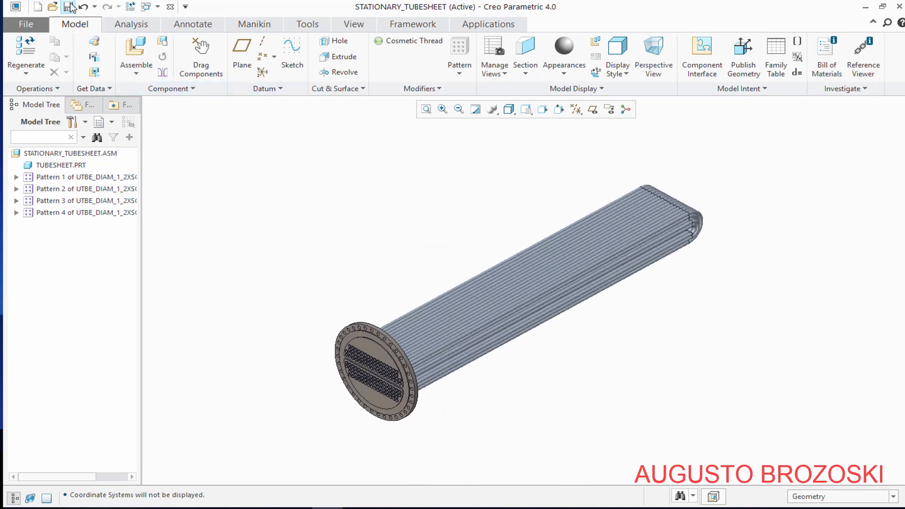
pyautogui.click(68, 6)
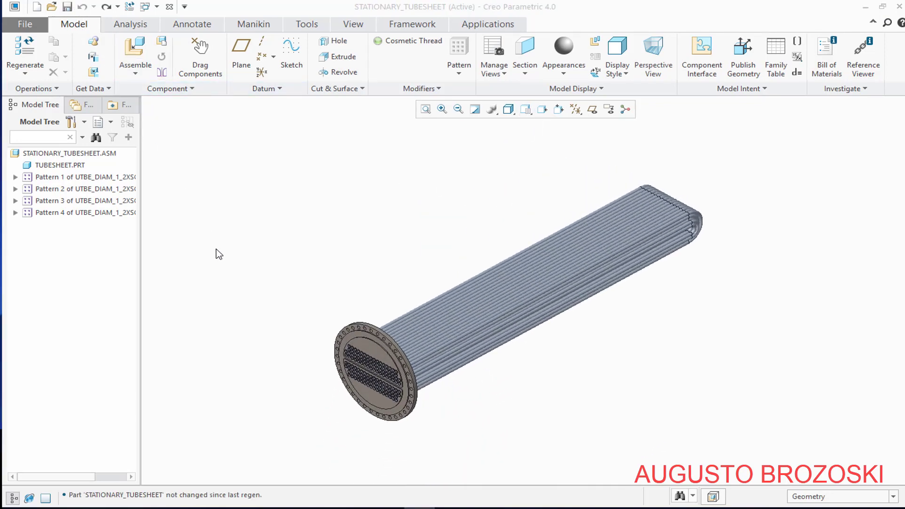
# - Examine the tubesheet's bundle-side face, including where the tubes enter it and the small holes beside them
pyautogui.scroll(-2, 394, 346)
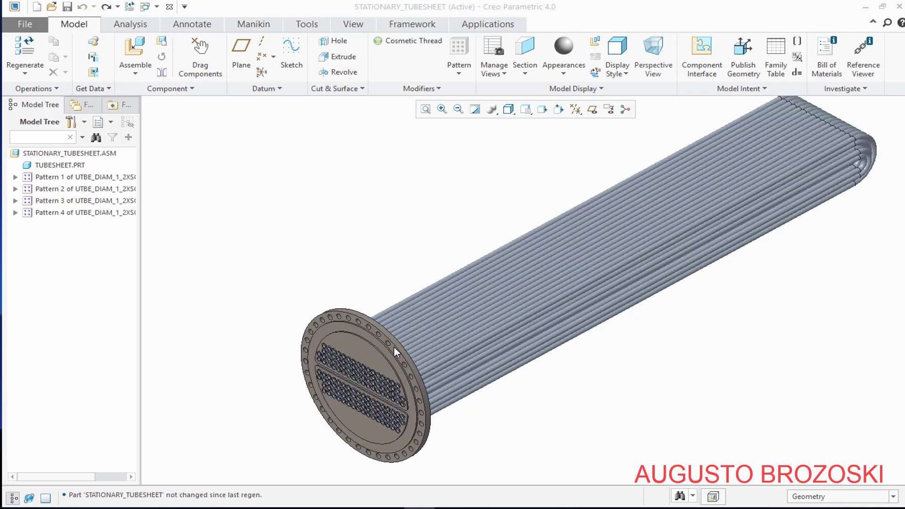
pyautogui.scroll(-1, 394, 346)
pyautogui.moveTo(394, 346)
pyautogui.mouseDown(button='middle')
pyautogui.moveTo(343, 348)
pyautogui.moveTo(398, 380)
pyautogui.moveTo(395, 307)
pyautogui.moveTo(384, 341)
pyautogui.mouseUp(button='middle')
pyautogui.scroll(-3, 445, 382)
pyautogui.scroll(4, 383, 341)
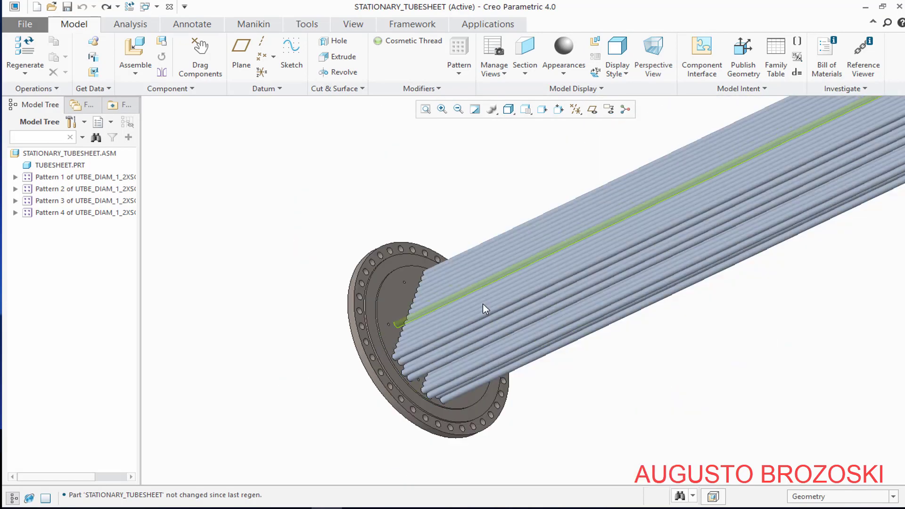
# - Switch to the heat exchanger PDF in Adobe Acrobat Reader, review the tie rods and baffles on page 6, and return to Creo Parametric
pyautogui.hotkey('alt', 'Tab')
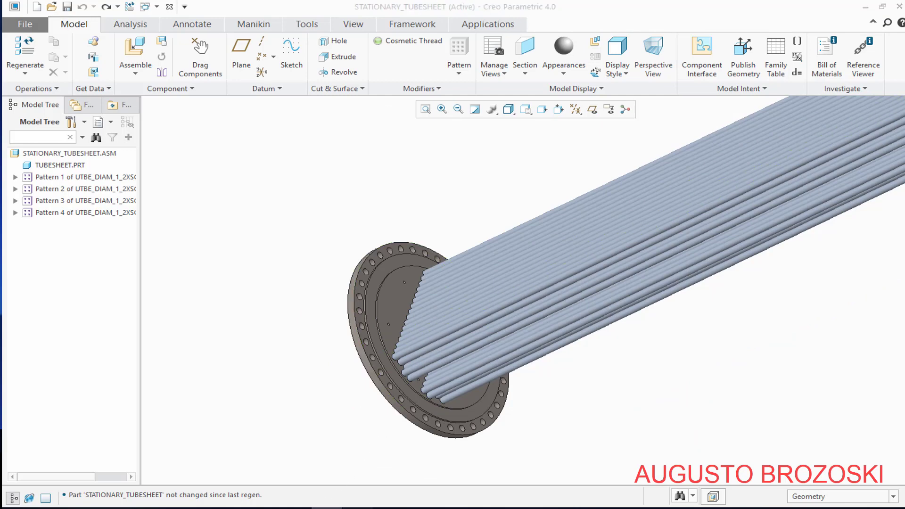
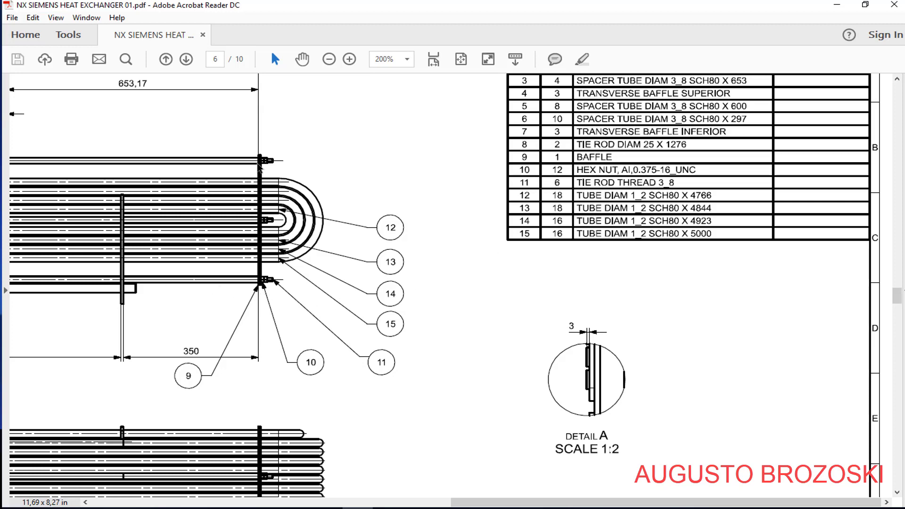
pyautogui.scroll(-10, 166, 291)
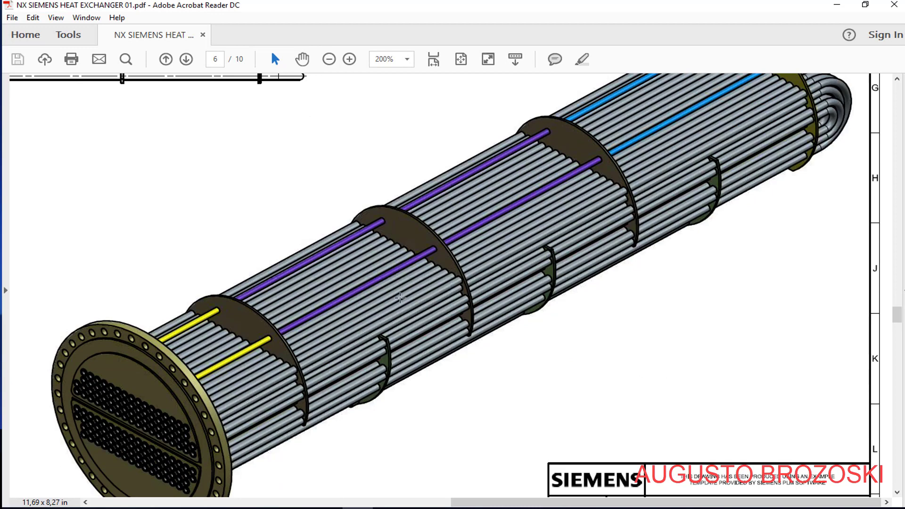
pyautogui.scroll(10, 374, 282)
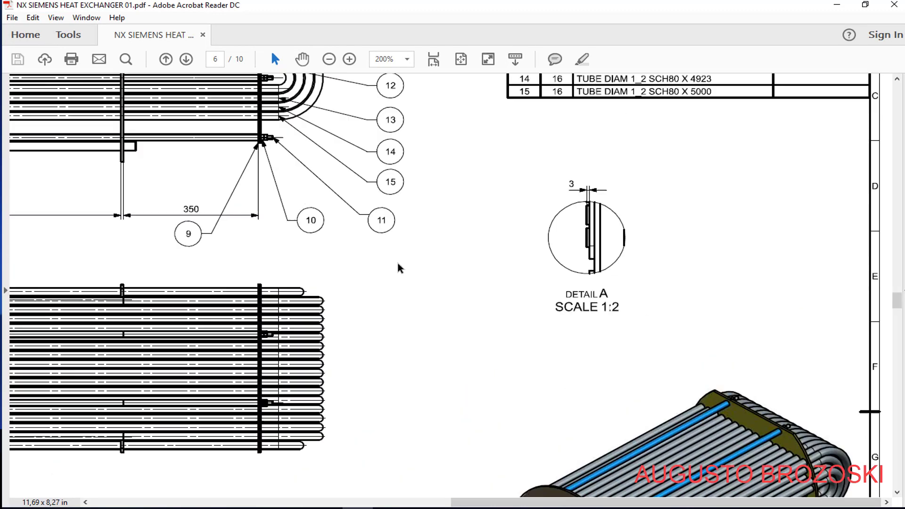
pyautogui.click(843, 8)
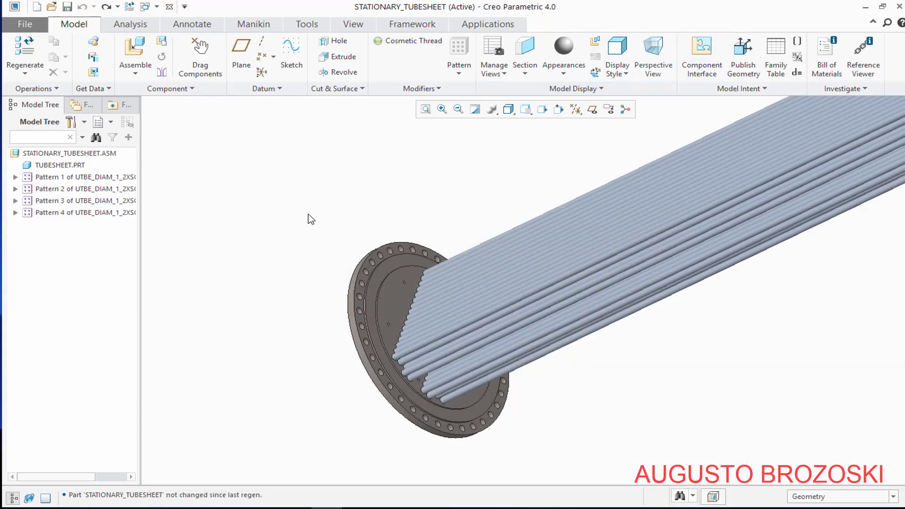
# - Return the assembly to its standard orientation and insert tie_rod_thread_3_8.prt beside the tube bundle as a packaged component without constraints
pyautogui.click(526, 109)
pyautogui.click(539, 121)
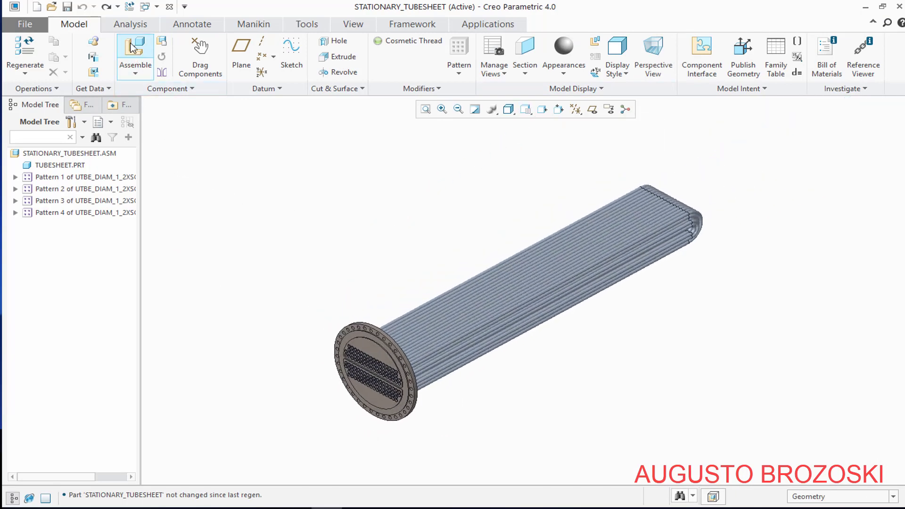
pyautogui.click(133, 47)
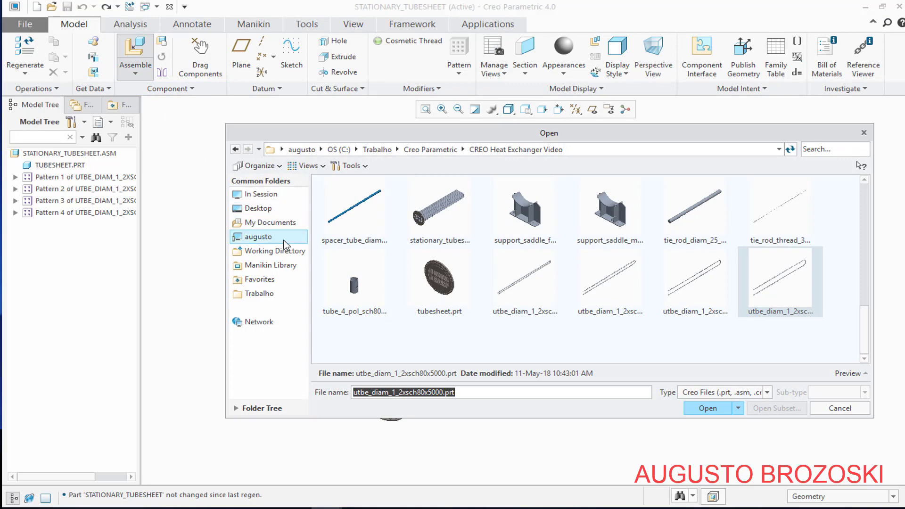
pyautogui.click(767, 230)
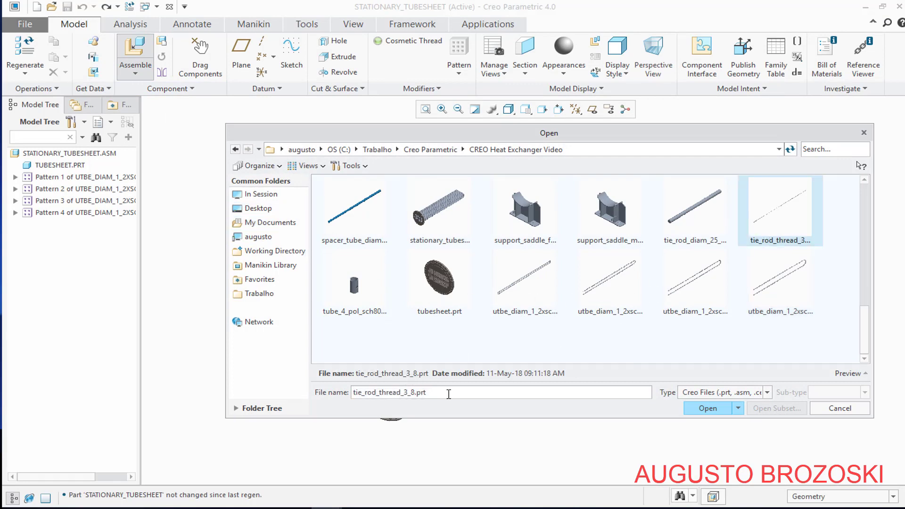
pyautogui.click(709, 408)
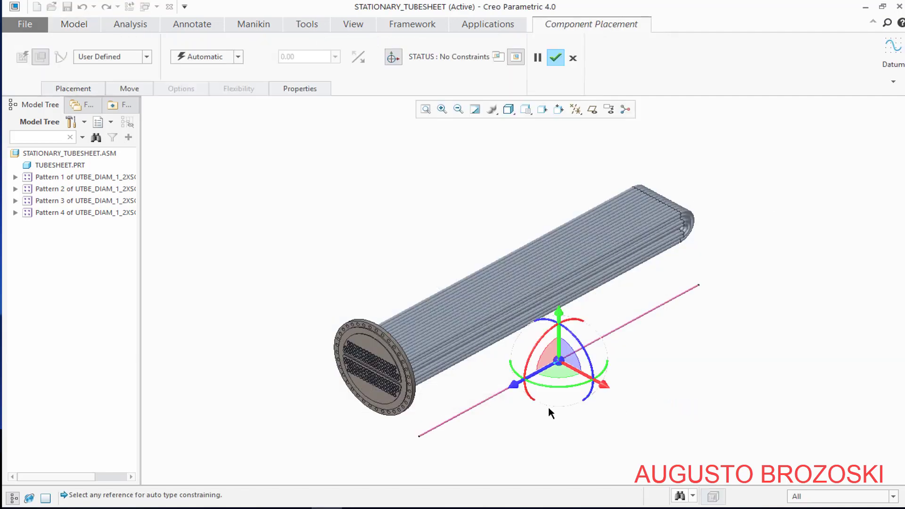
pyautogui.moveTo(589, 379)
pyautogui.mouseDown()
pyautogui.moveTo(575, 378)
pyautogui.moveTo(590, 380)
pyautogui.mouseUp()
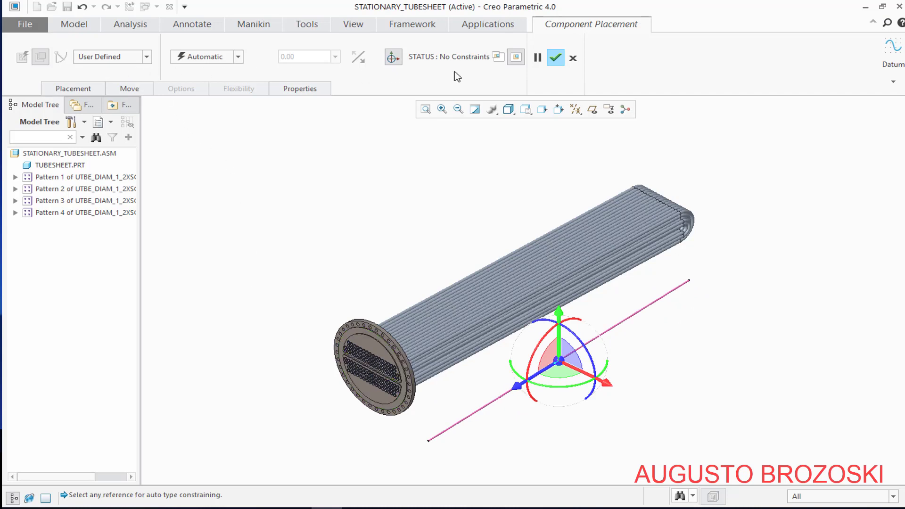
pyautogui.click(557, 58)
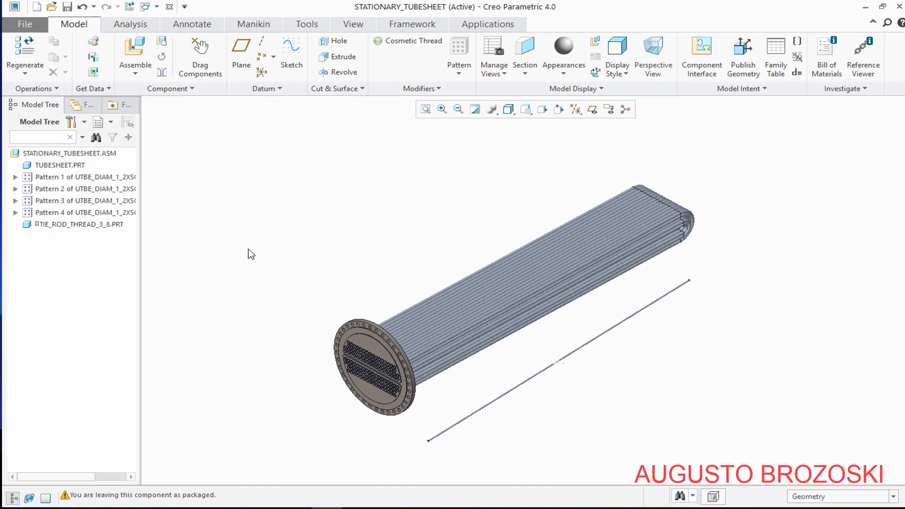
# - Hide all four UTBE_DIAM U-tube patterns so that only the tubesheet and the tie rod remain displayed
pyautogui.click(65, 182)
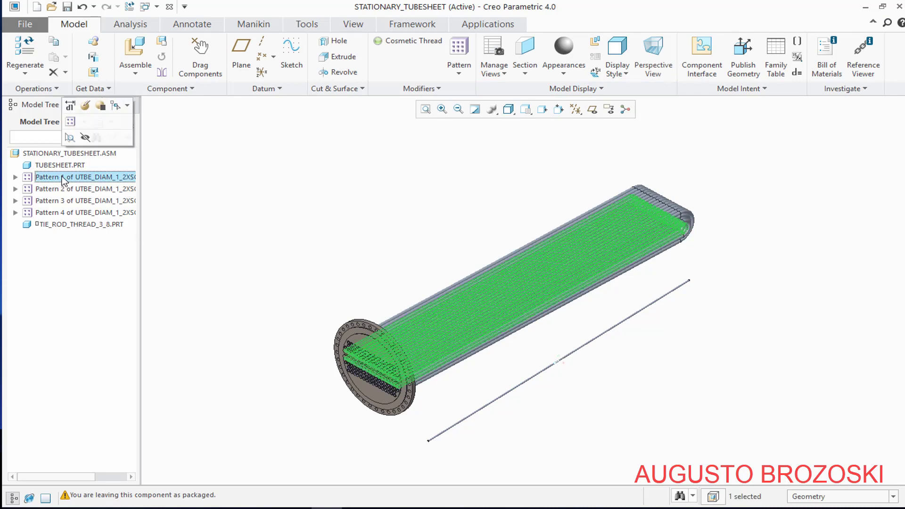
pyautogui.click(80, 138)
pyautogui.click(79, 188)
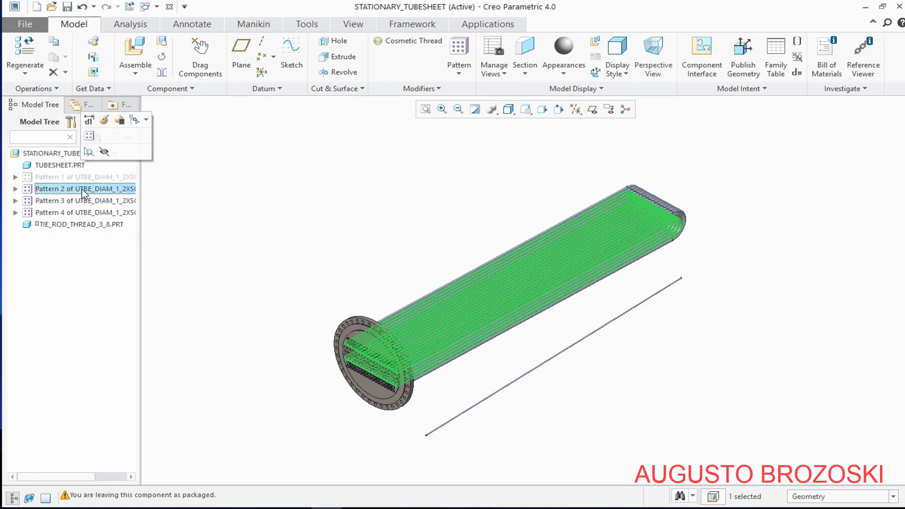
pyautogui.click(97, 146)
pyautogui.click(99, 200)
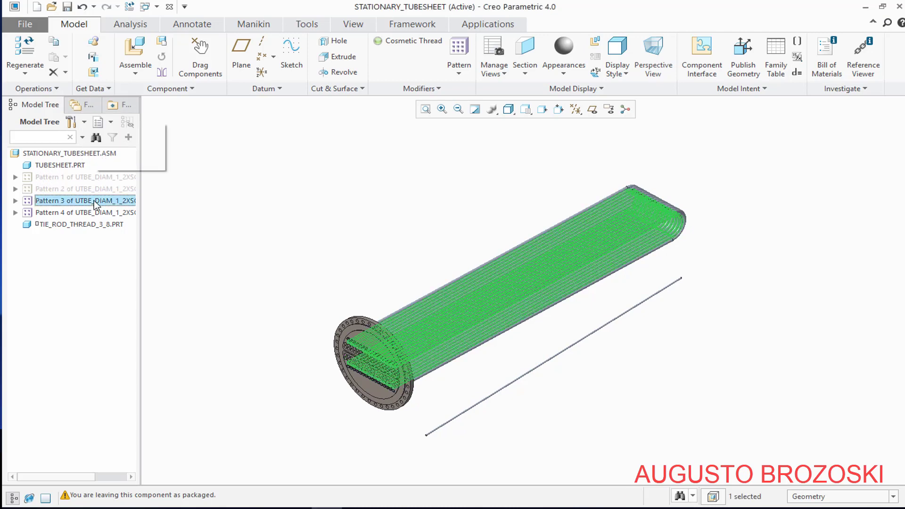
pyautogui.click(104, 161)
pyautogui.click(105, 212)
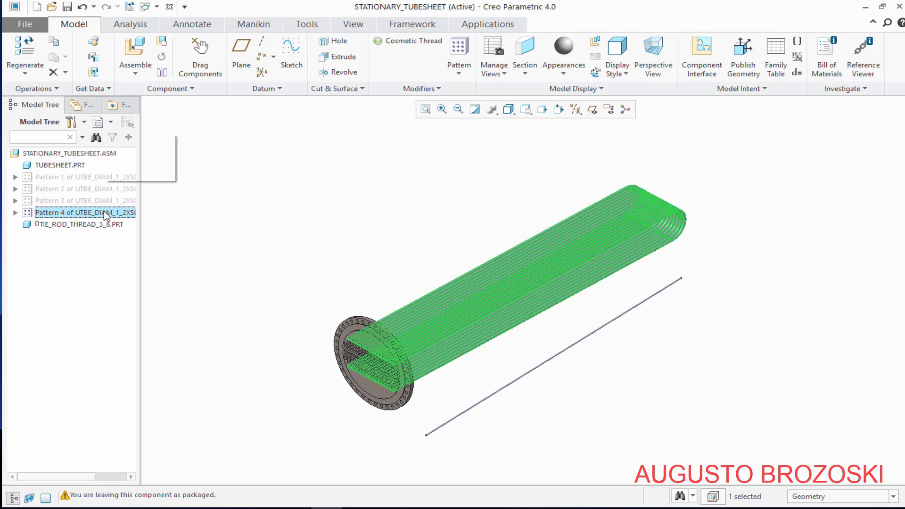
pyautogui.click(127, 173)
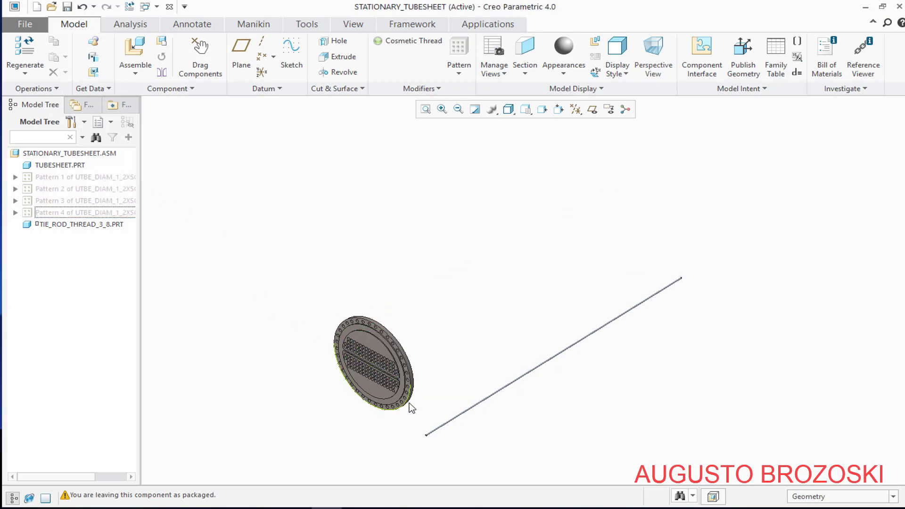
# - Locate the small tie rod holes on the tubesheet's bundle-side face and open the placement constraints of TIE_ROD_THREAD_3_8.PRT for editing
pyautogui.scroll(-5, 412, 408)
pyautogui.moveTo(413, 407); pyautogui.dragTo(356, 414, button='middle')
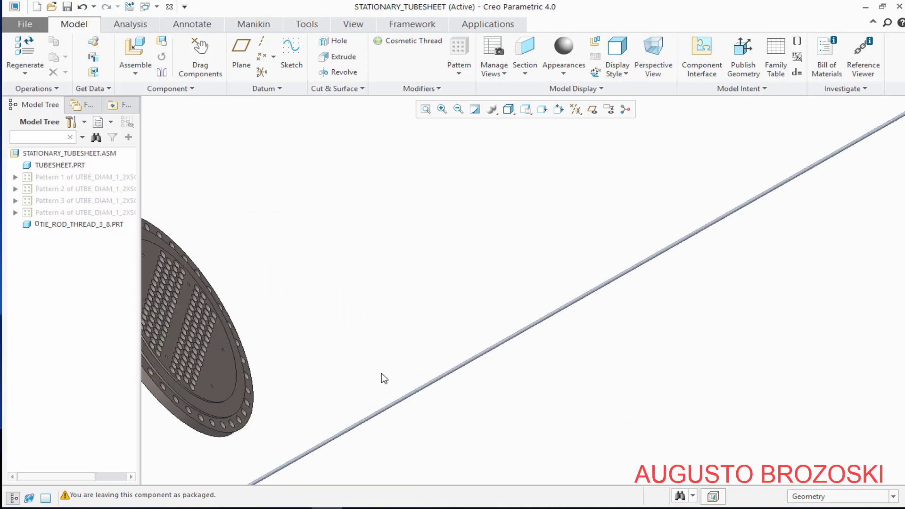
pyautogui.scroll(3, 400, 356)
pyautogui.scroll(-5, 302, 382)
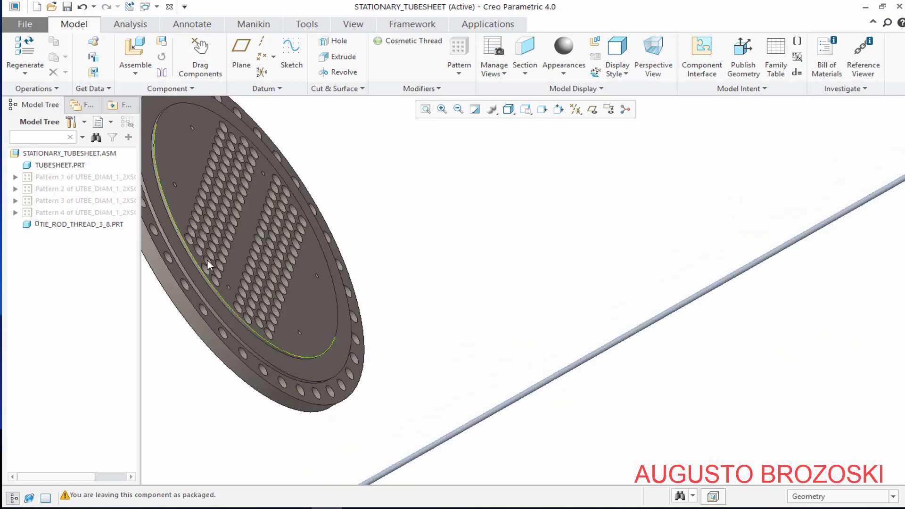
pyautogui.scroll(-8, 210, 264)
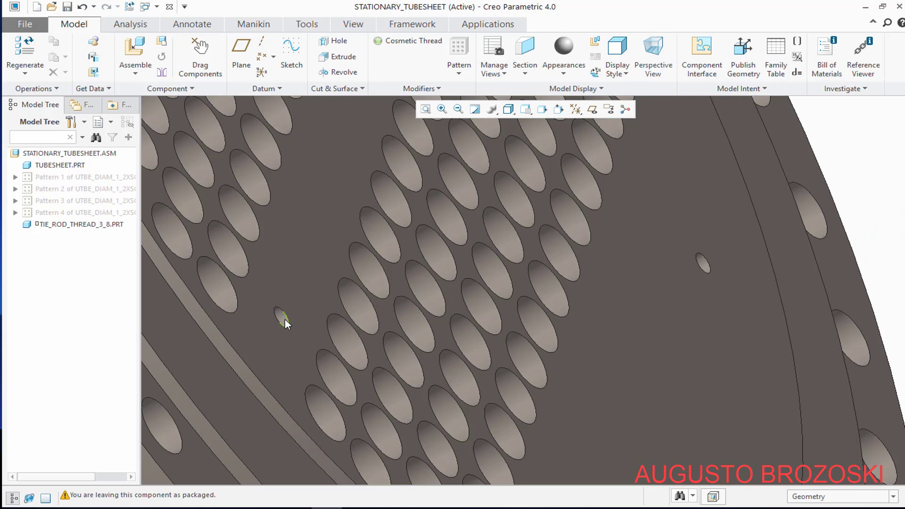
pyautogui.scroll(8, 285, 318)
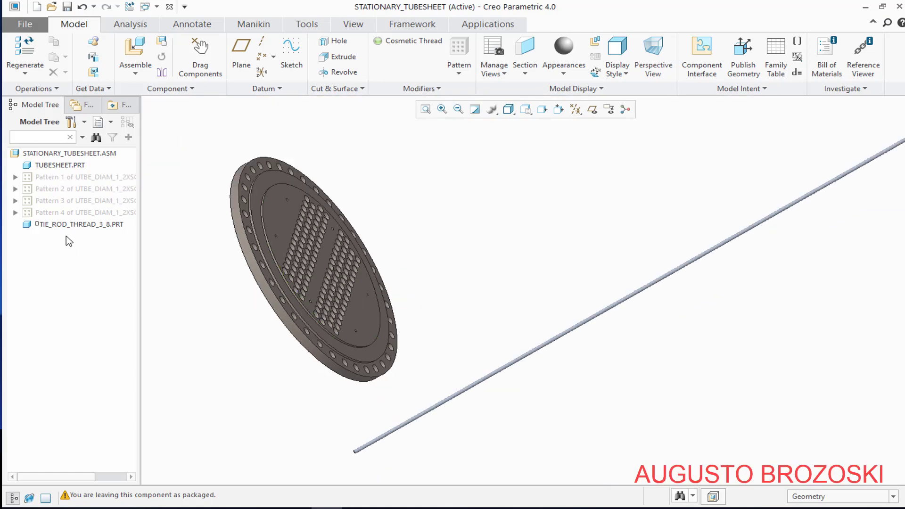
pyautogui.click(64, 224)
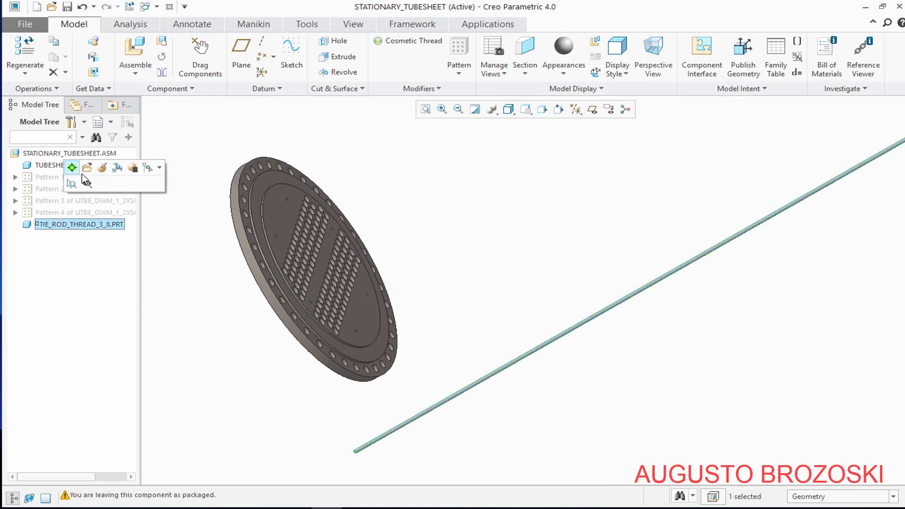
pyautogui.click(103, 169)
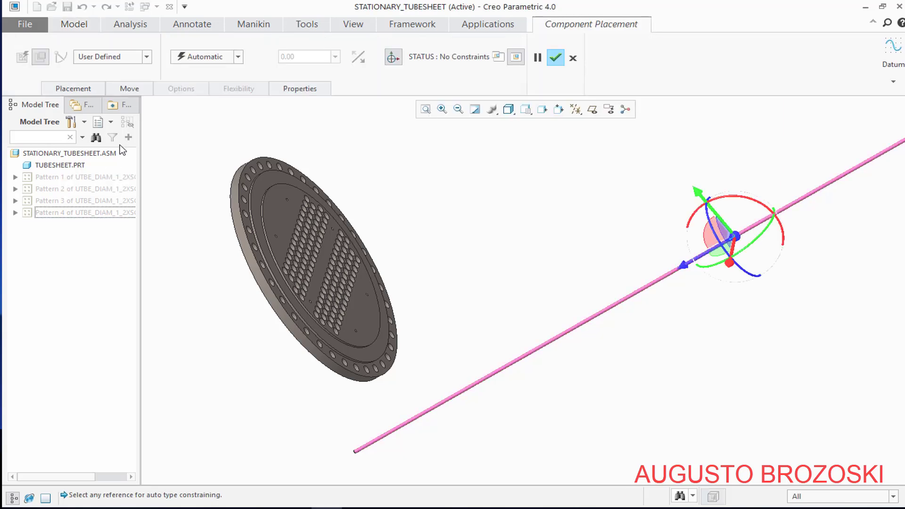
pyautogui.click(74, 88)
# - Make the tie rod's cylindrical surface coincident with the small tubesheet hole at the end of the gap between the tube-hole groups
pyautogui.scroll(-8, 323, 420)
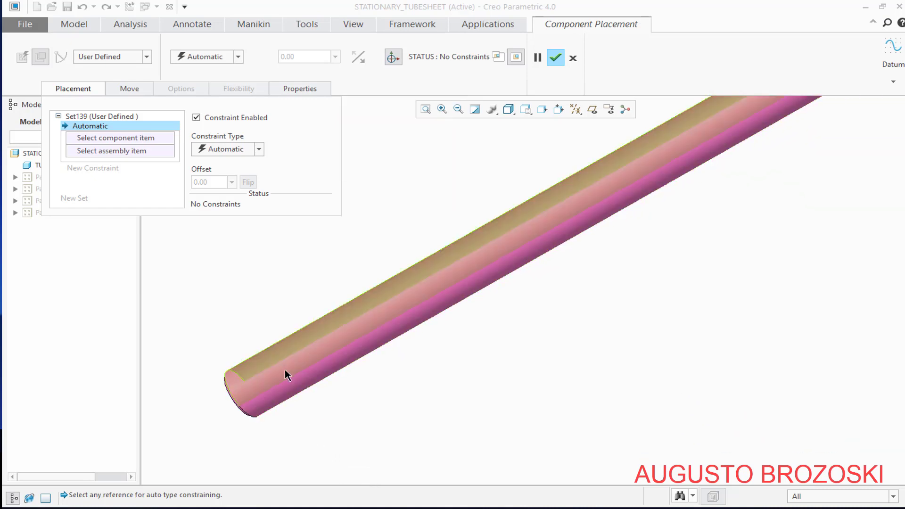
pyautogui.click(285, 366)
pyautogui.scroll(5, 297, 396)
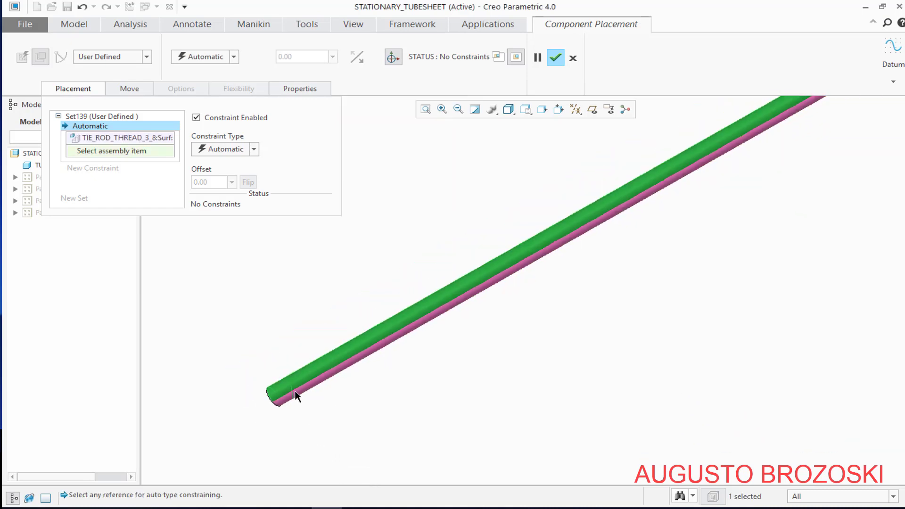
pyautogui.scroll(3, 341, 366)
pyautogui.scroll(-8, 311, 320)
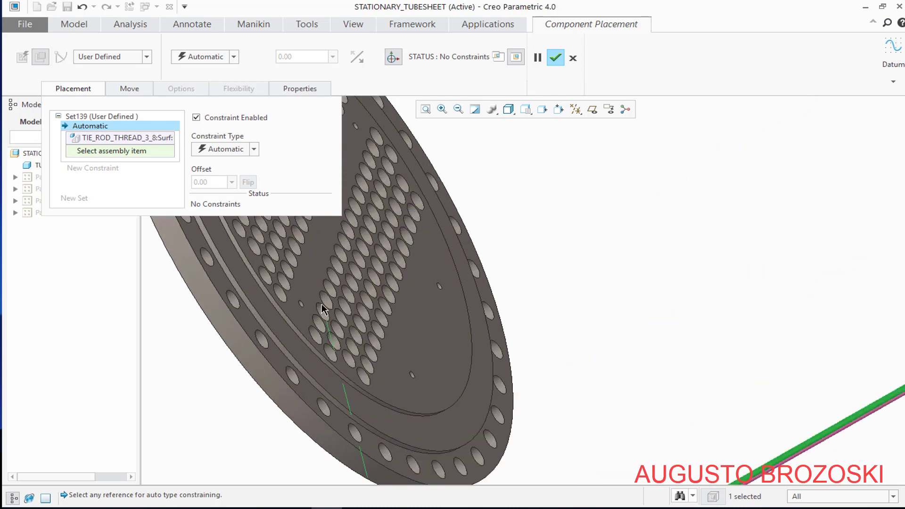
pyautogui.scroll(-3, 301, 314)
pyautogui.click(261, 298)
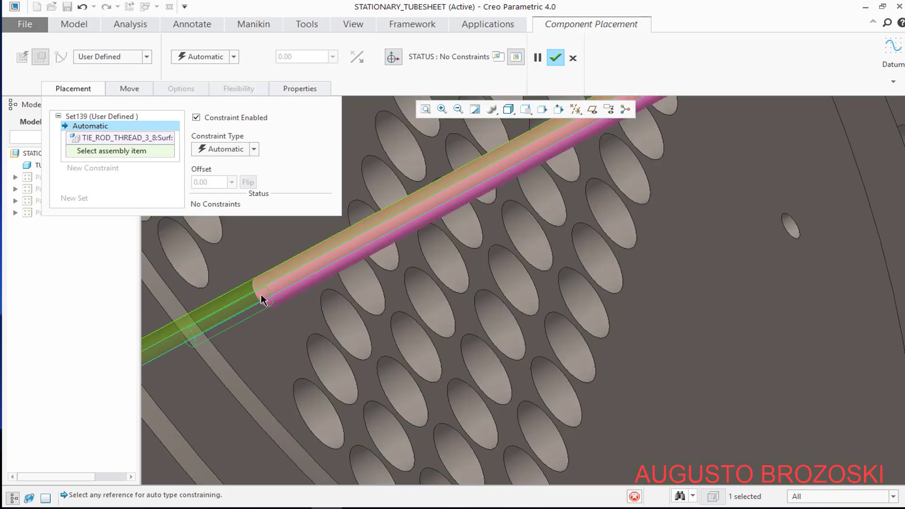
# - Slide the tie rod outward along its axis until its end is clear of the tubesheet
pyautogui.scroll(5, 281, 338)
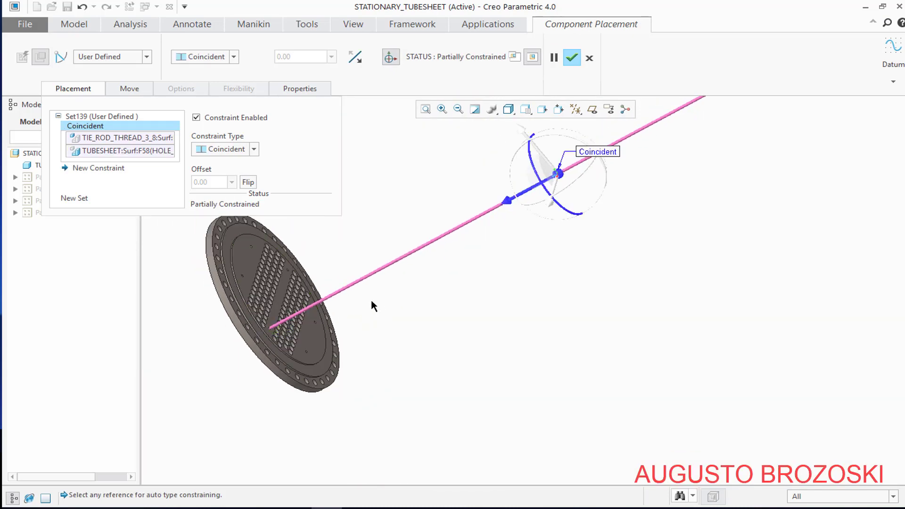
pyautogui.moveTo(510, 204); pyautogui.dragTo(543, 184)
pyautogui.scroll(-2, 290, 350)
pyautogui.scroll(-6, 289, 350)
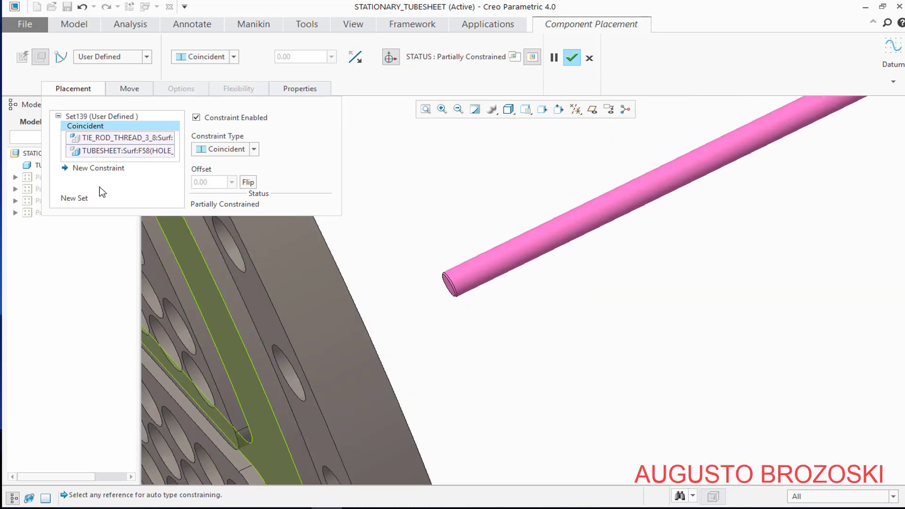
# - Add a Distance constraint between the tie rod's flat end face and the tubesheet's perforated bundle-side face, with an offset of 15
pyautogui.click(105, 169)
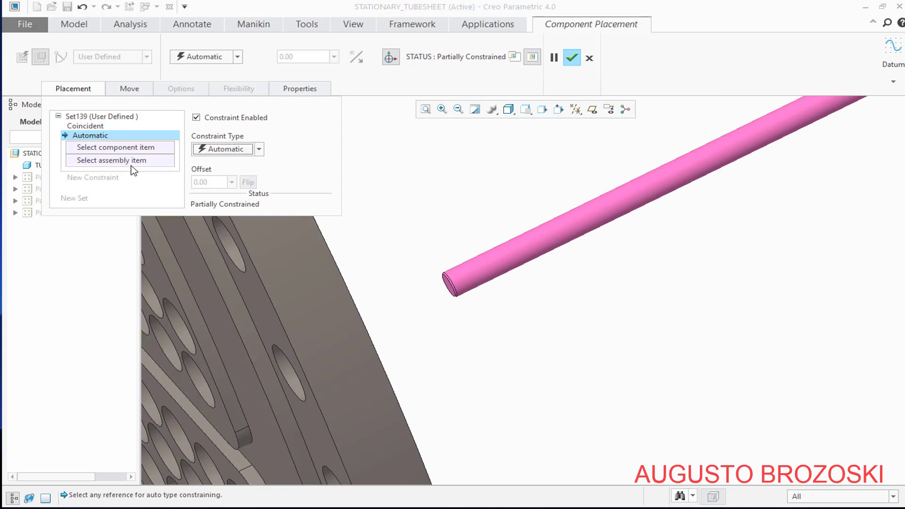
pyautogui.click(258, 149)
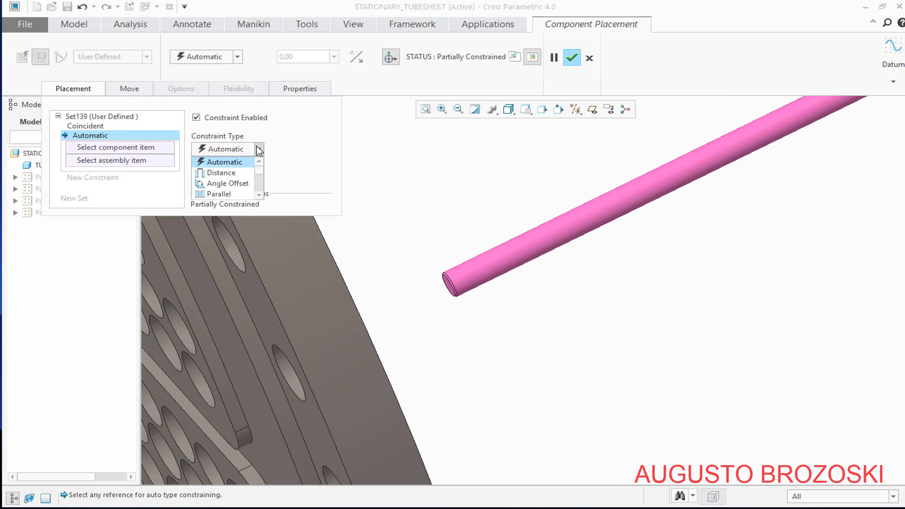
pyautogui.click(235, 173)
pyautogui.scroll(5, 460, 259)
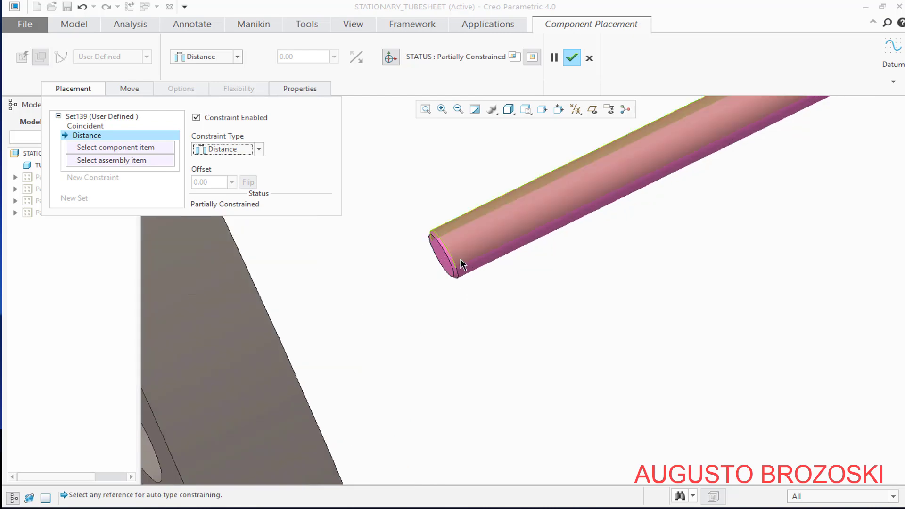
pyautogui.click(417, 250)
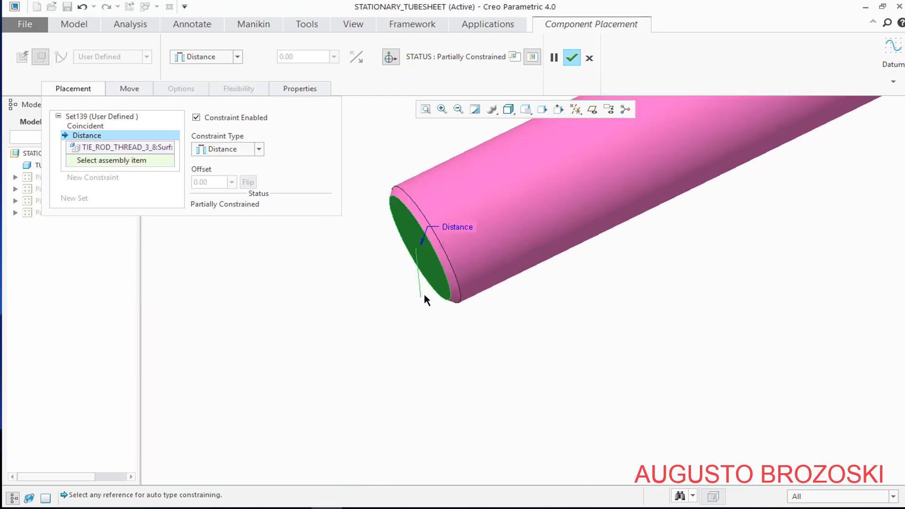
pyautogui.scroll(-5, 417, 301)
pyautogui.moveTo(417, 302); pyautogui.dragTo(383, 312, button='middle')
pyautogui.scroll(-4, 360, 311)
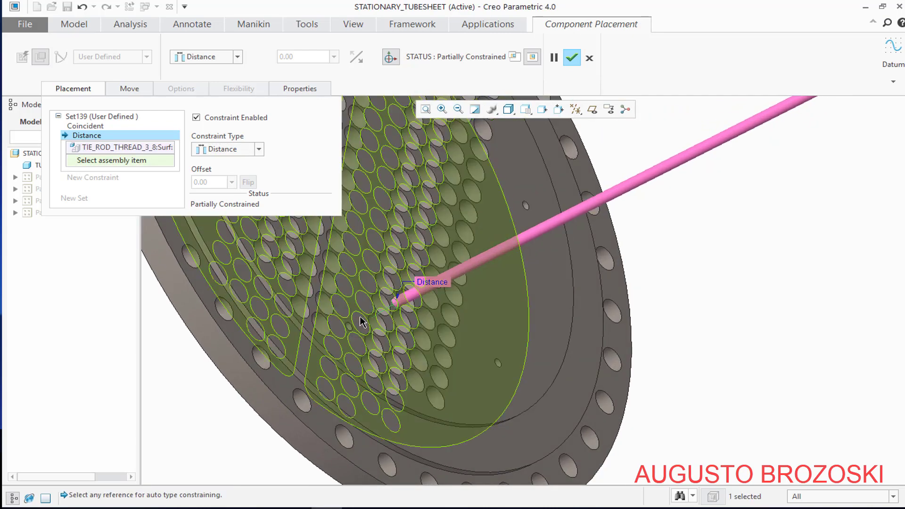
pyautogui.click(350, 308)
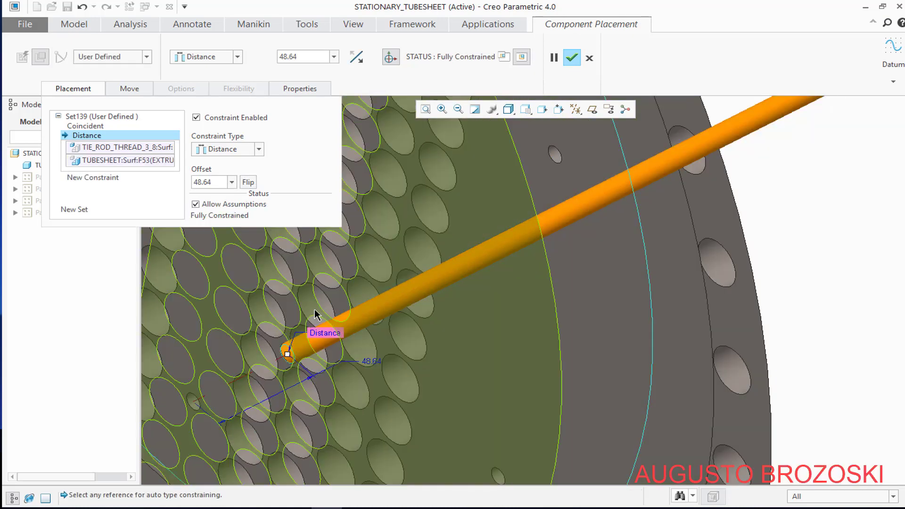
pyautogui.doubleClick(222, 183)
pyautogui.write('15')
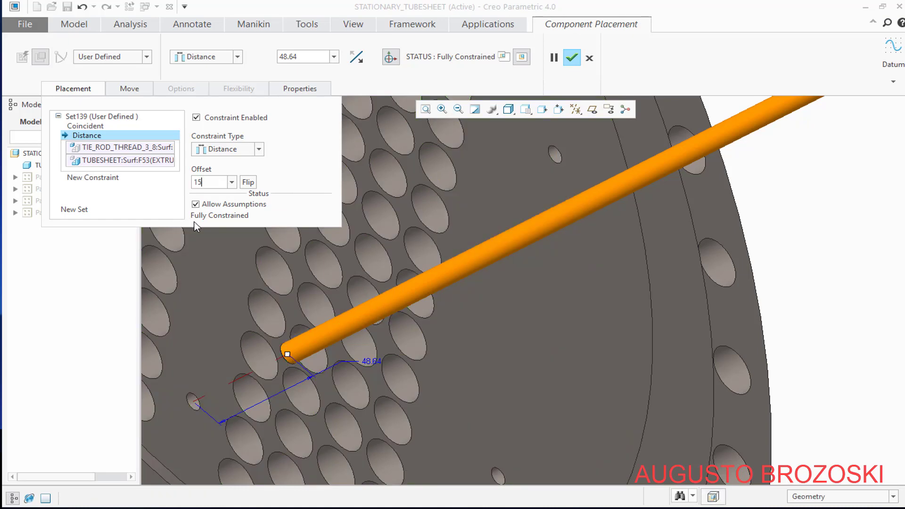
# - Set the tie rod's distance offset from the tubesheet face to 15
pyautogui.press('Return')
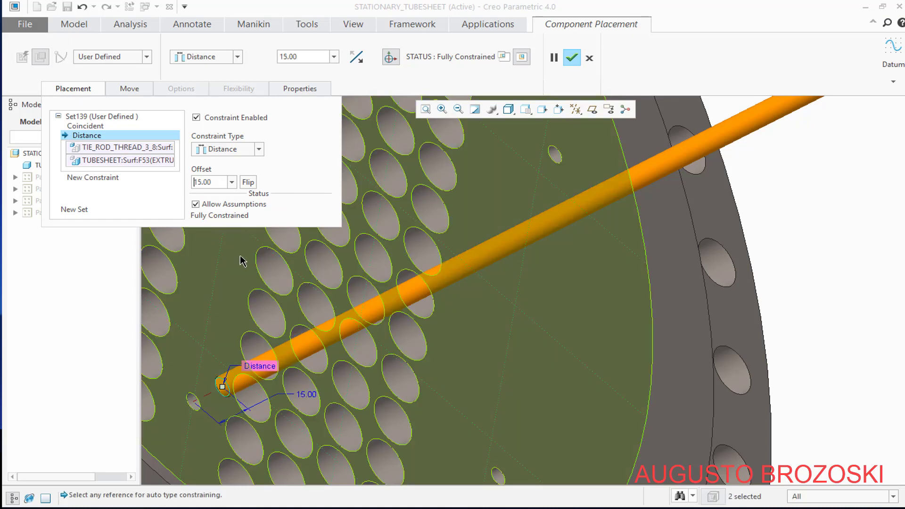
pyautogui.scroll(-3, 245, 396)
pyautogui.scroll(3, 243, 394)
pyautogui.moveTo(243, 393)
pyautogui.mouseDown(button='middle')
pyautogui.moveTo(261, 390)
pyautogui.moveTo(253, 390)
pyautogui.mouseUp(button='middle')
pyautogui.scroll(3, 291, 377)
pyautogui.scroll(-4, 295, 363)
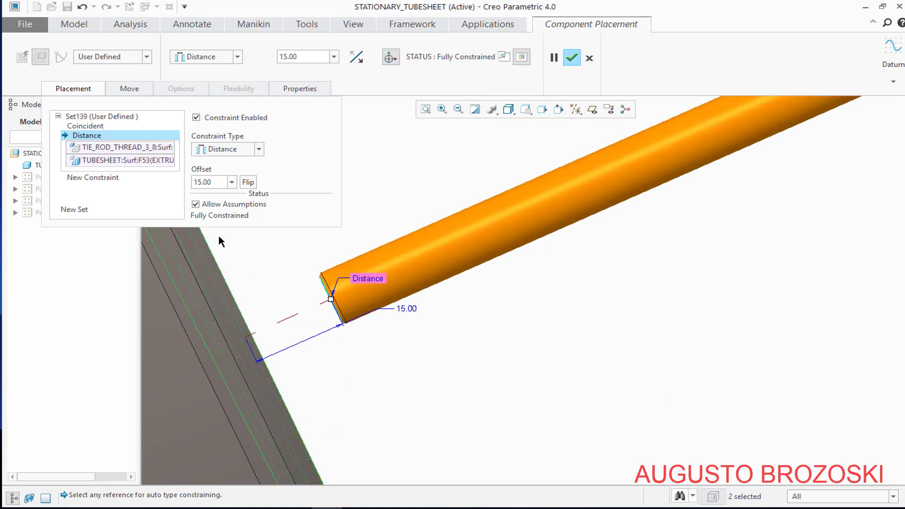
# - Reverse the tie rod's offset direction by entering -15 so its end sits inside the tubesheet, and accept the placement
pyautogui.click(195, 183)
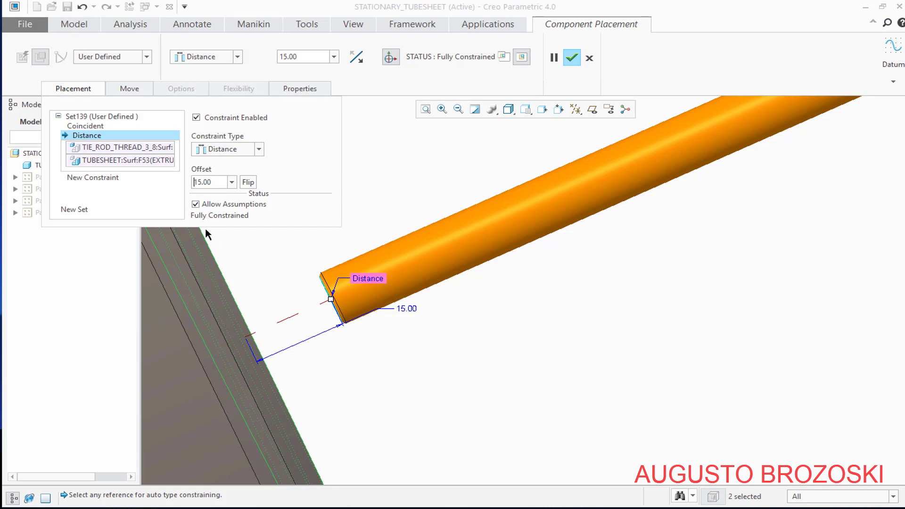
pyautogui.write('-')
pyautogui.press('Return')
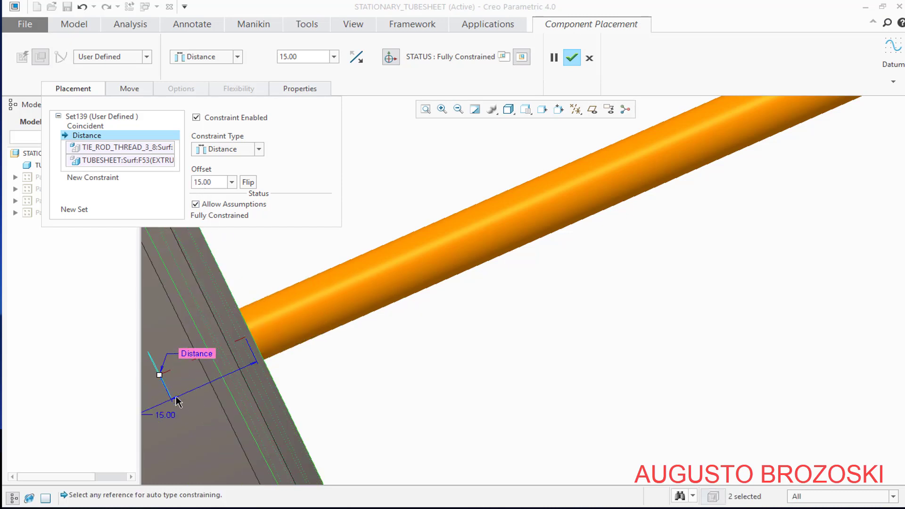
pyautogui.scroll(-6, 288, 372)
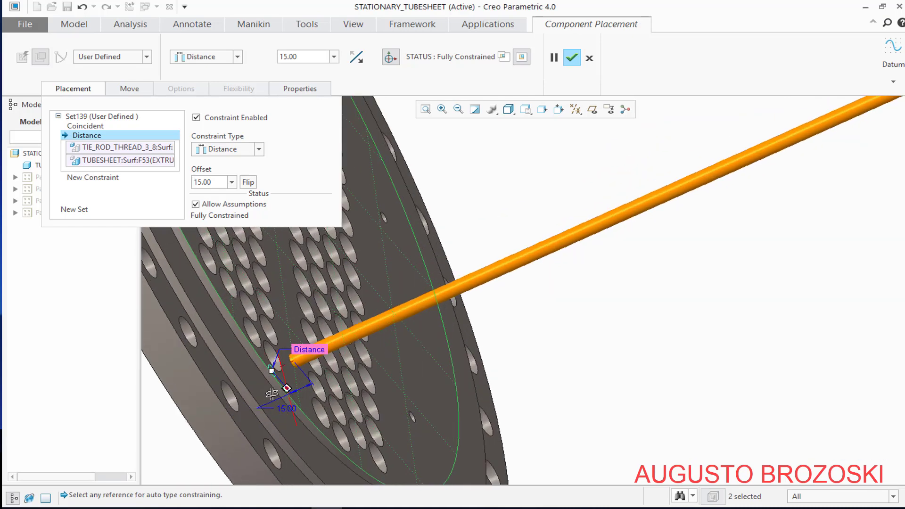
pyautogui.moveTo(277, 382); pyautogui.dragTo(247, 367, button='middle')
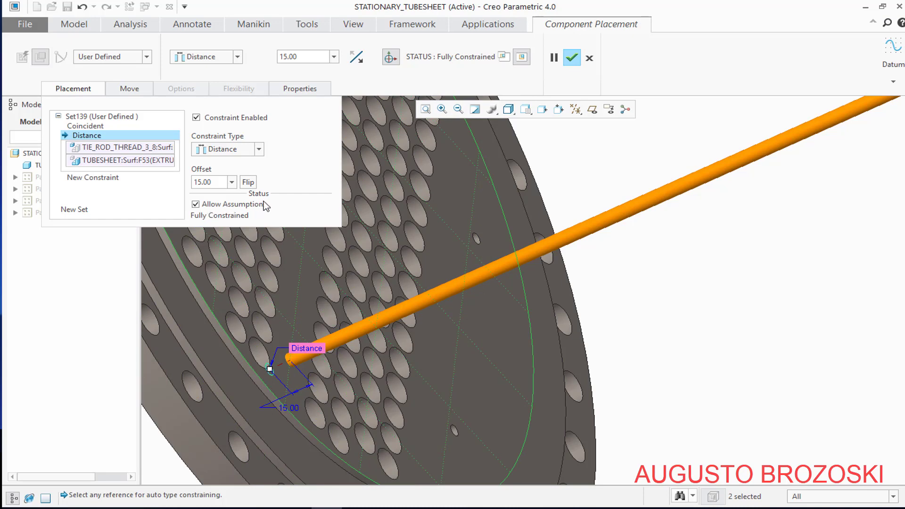
pyautogui.click(572, 58)
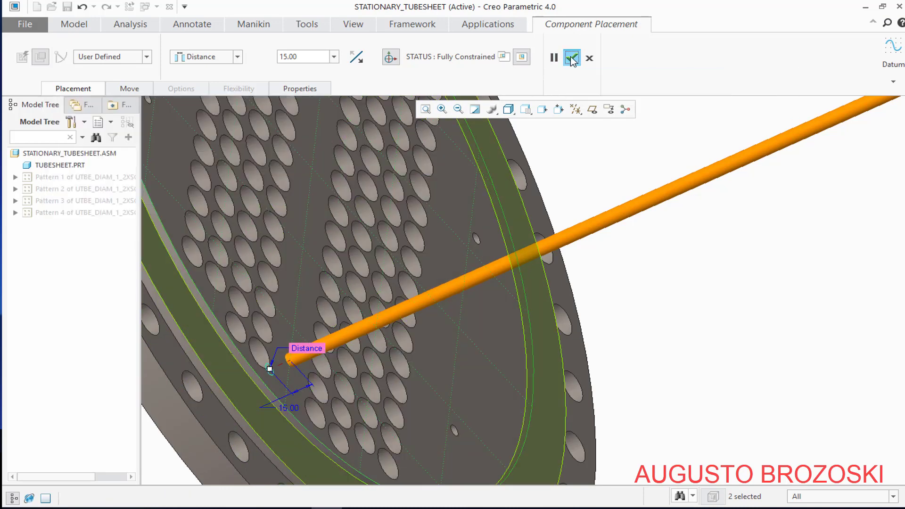
# - Restore the standard orientation and save the STATIONARY_TUBESHEET assembly with its single placed tie rod
pyautogui.click(526, 110)
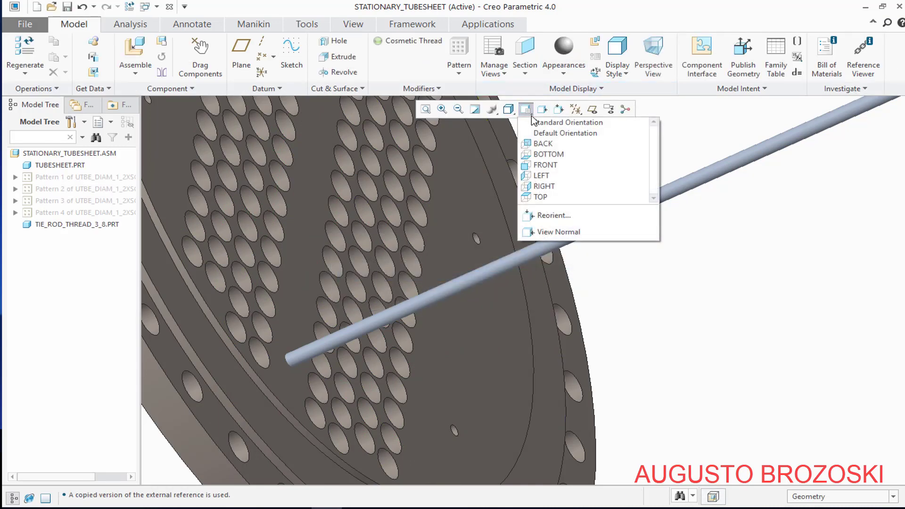
pyautogui.click(535, 122)
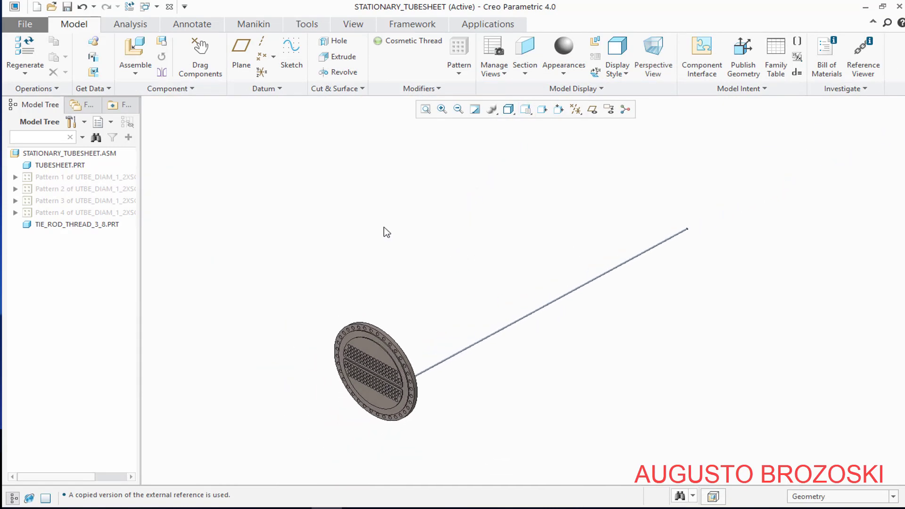
pyautogui.click(67, 7)
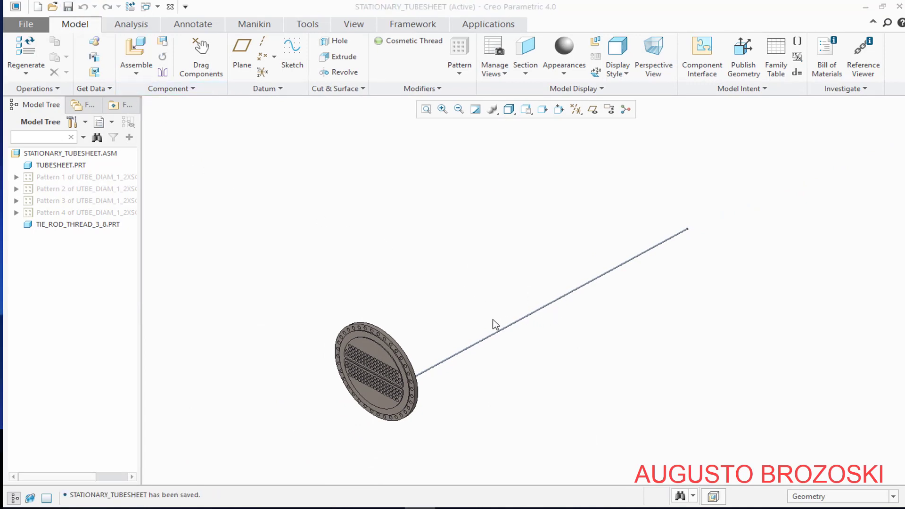
# - Start an Axis pattern of TIE_ROD_THREAD_3_8.PRT, show coordinate systems and pick the central coordinate system's Z axis as the pattern center
pyautogui.click(84, 225)
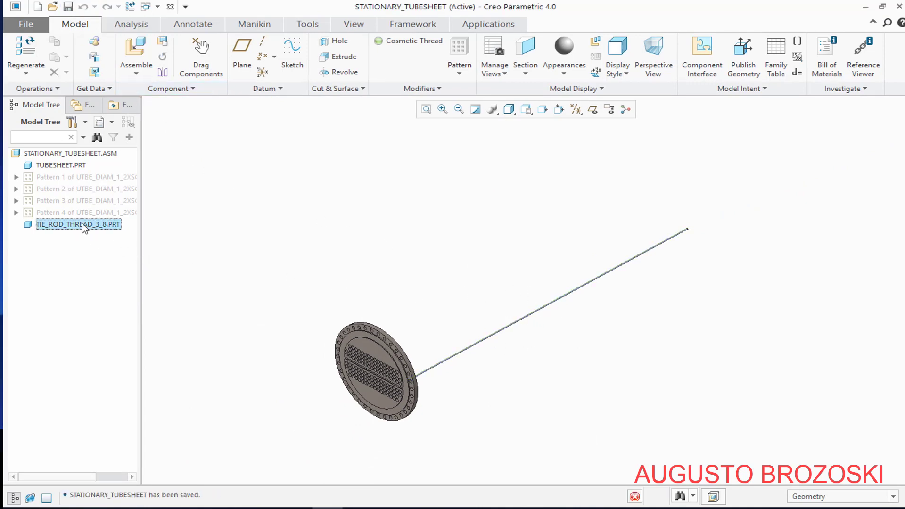
pyautogui.click(460, 61)
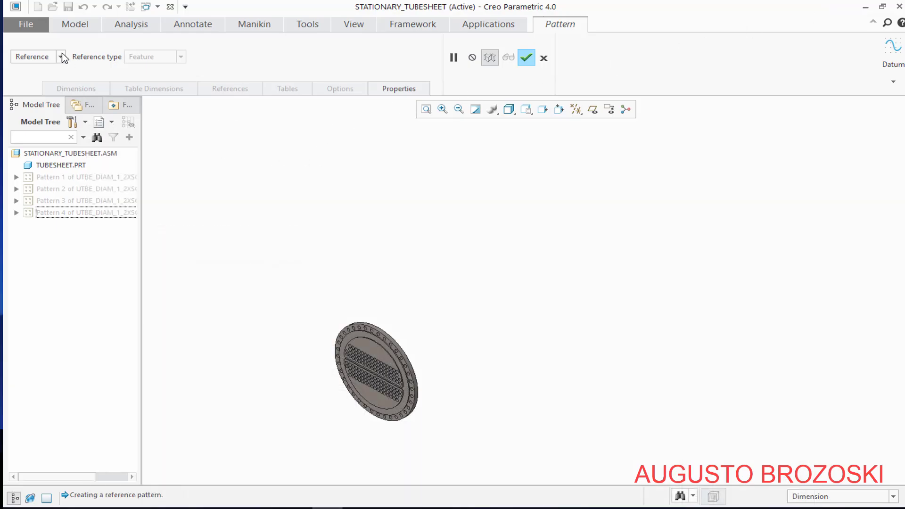
pyautogui.click(61, 57)
pyautogui.click(37, 69)
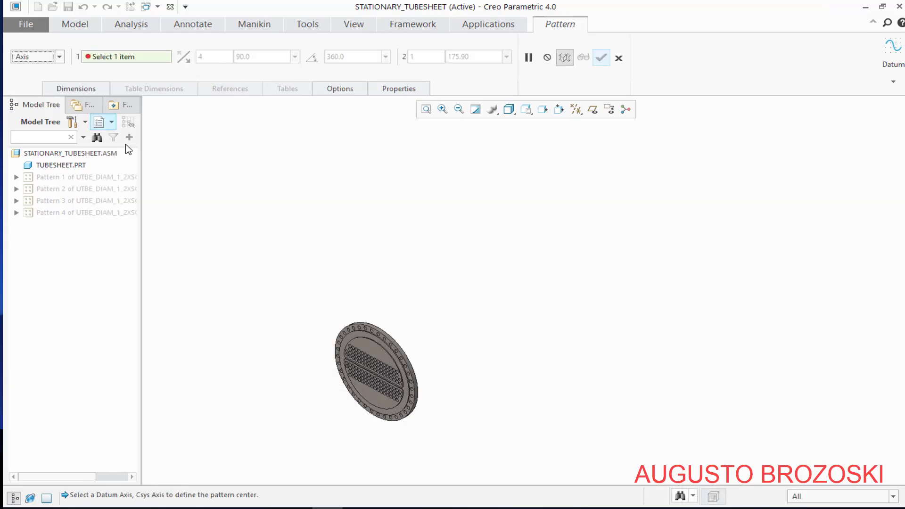
pyautogui.click(576, 109)
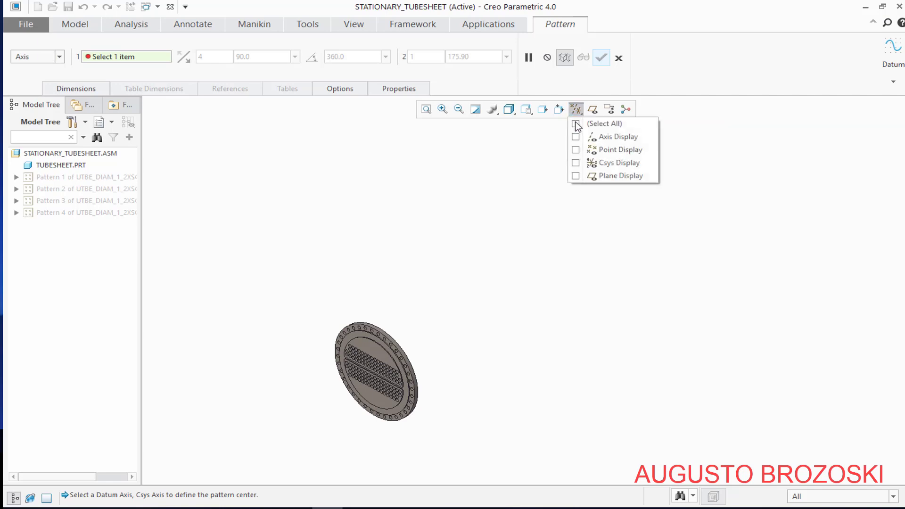
pyautogui.click(577, 164)
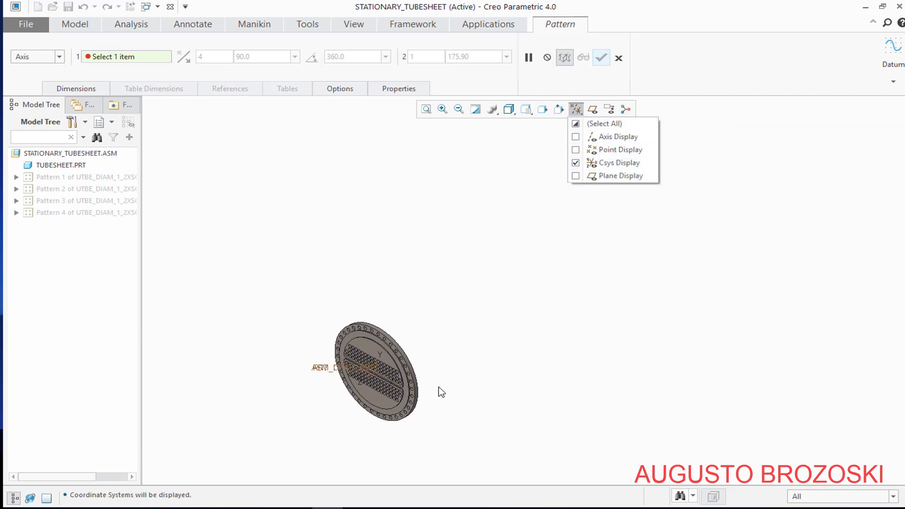
pyautogui.scroll(-10, 386, 431)
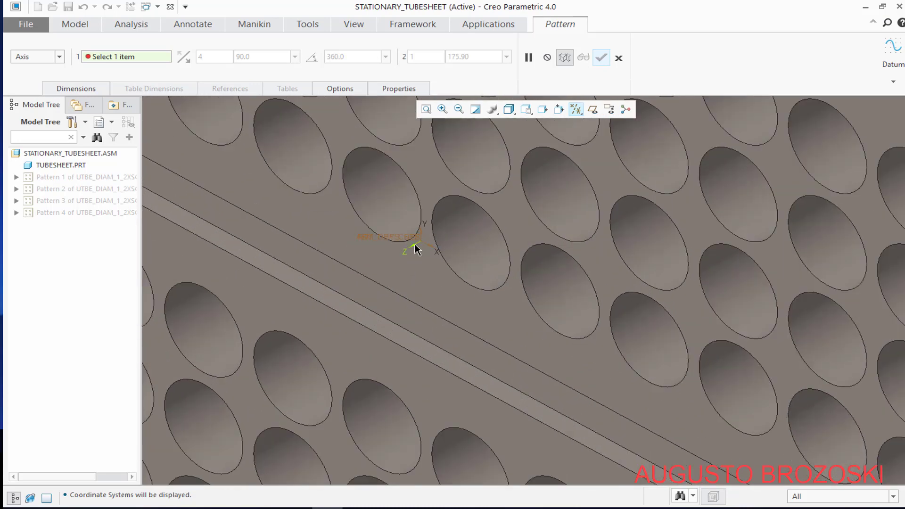
pyautogui.click(415, 248)
pyautogui.scroll(10, 422, 295)
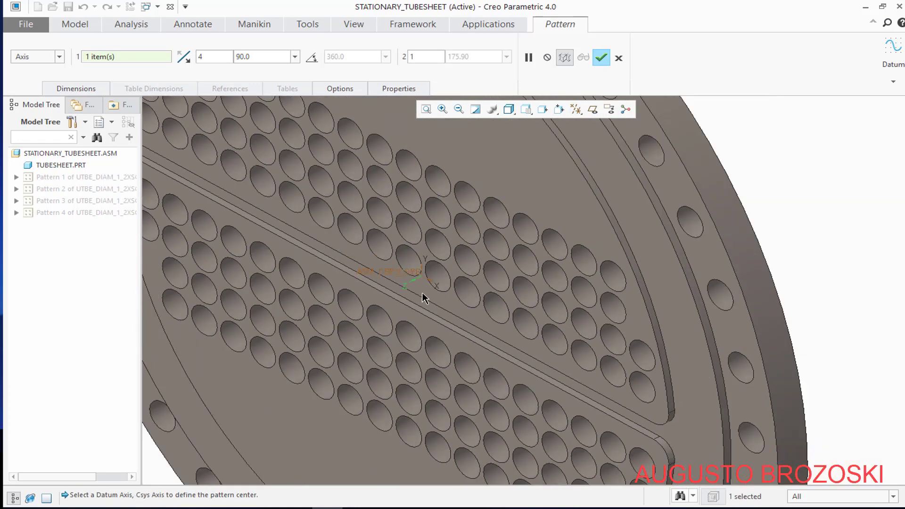
# - View the tubesheet from the BACK orientation and set the number of tie rod pattern members to 6
pyautogui.moveTo(475, 243)
pyautogui.mouseDown(button='middle')
pyautogui.moveTo(463, 242)
pyautogui.moveTo(471, 241)
pyautogui.mouseUp(button='middle')
pyautogui.scroll(3, 550, 204)
pyautogui.scroll(-3, 601, 205)
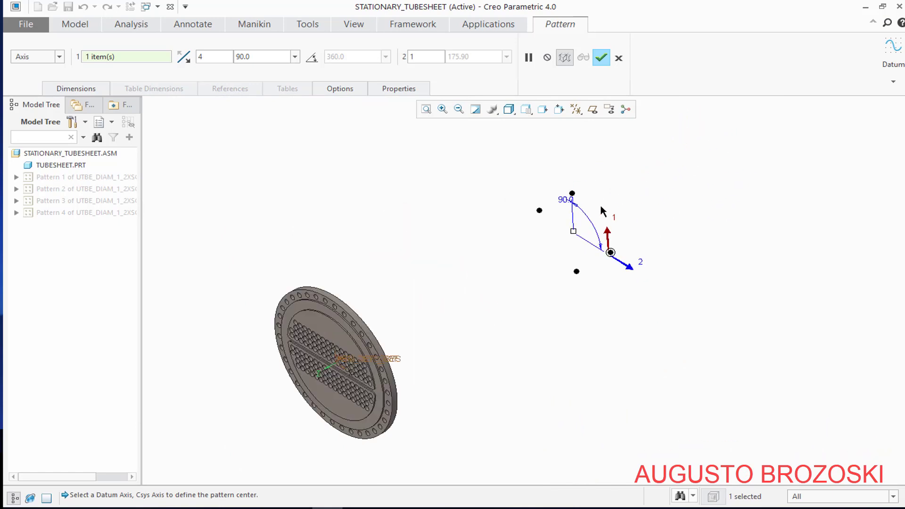
pyautogui.click(524, 114)
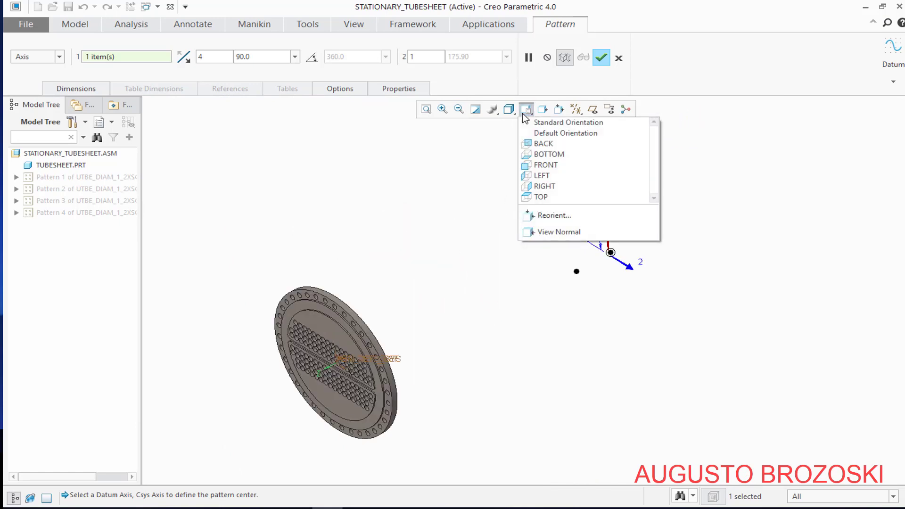
pyautogui.click(543, 143)
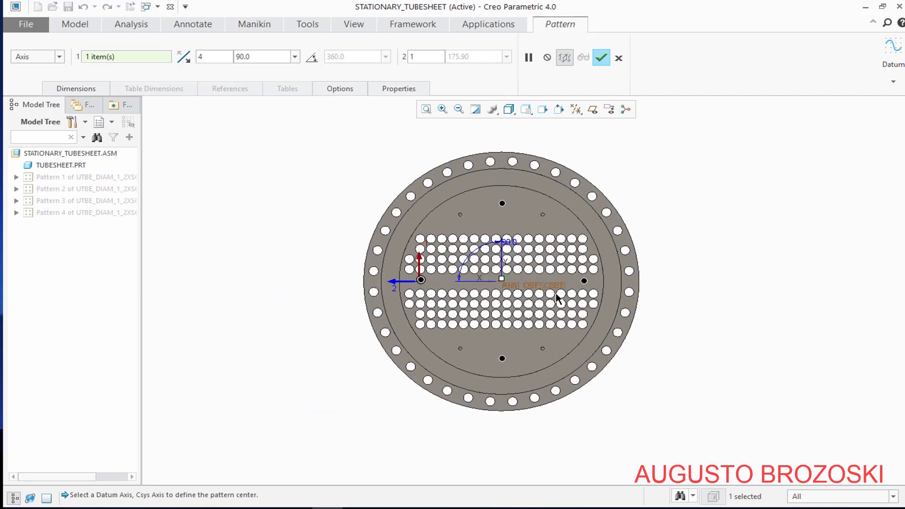
pyautogui.doubleClick(208, 58)
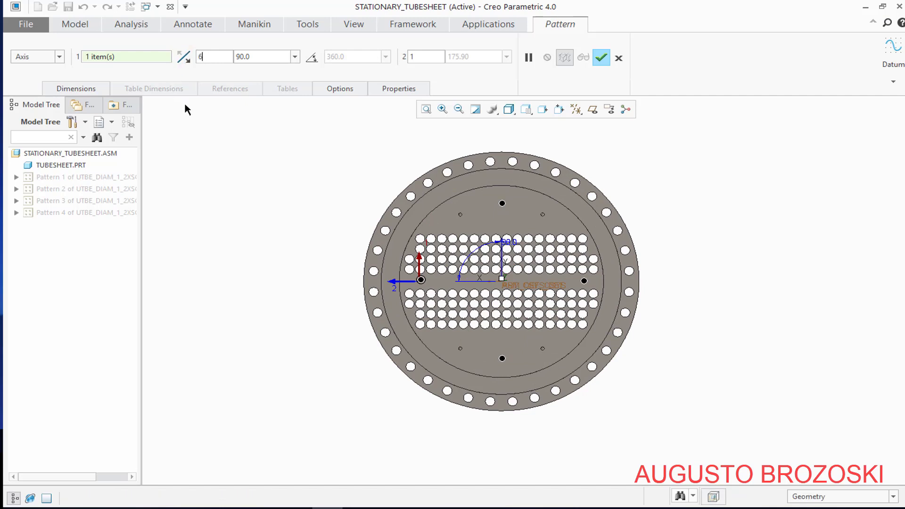
pyautogui.write('6')
pyautogui.press('Return')
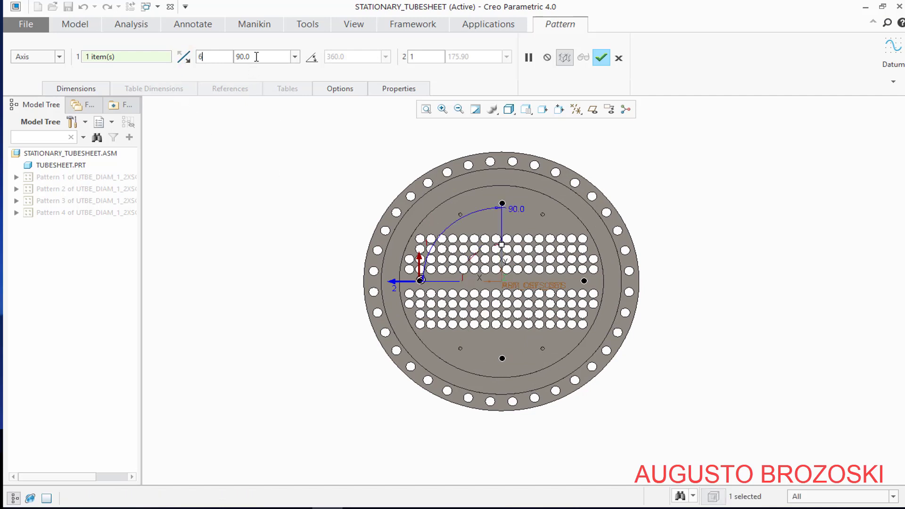
# - Set the angle between the tie rod pattern members to 60 degrees and complete the pattern
pyautogui.doubleClick(256, 56)
pyautogui.write('6')
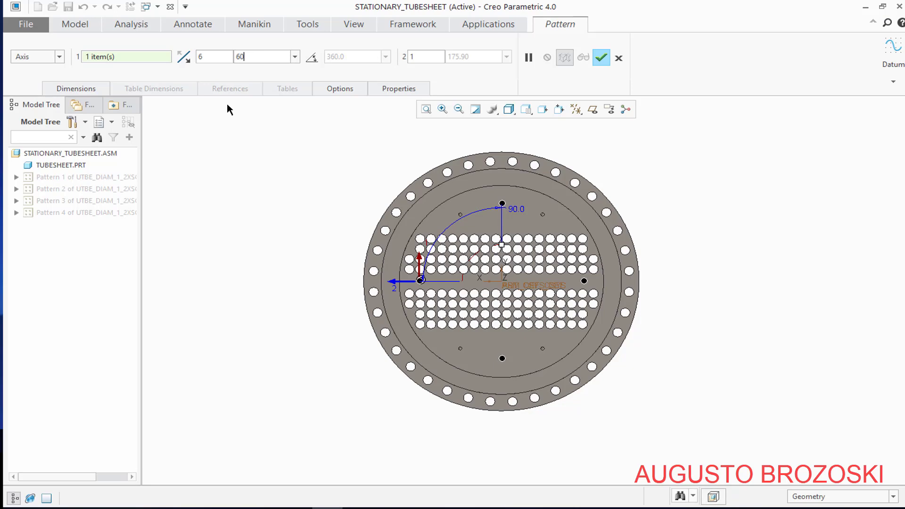
pyautogui.write('0')
pyautogui.press('Return')
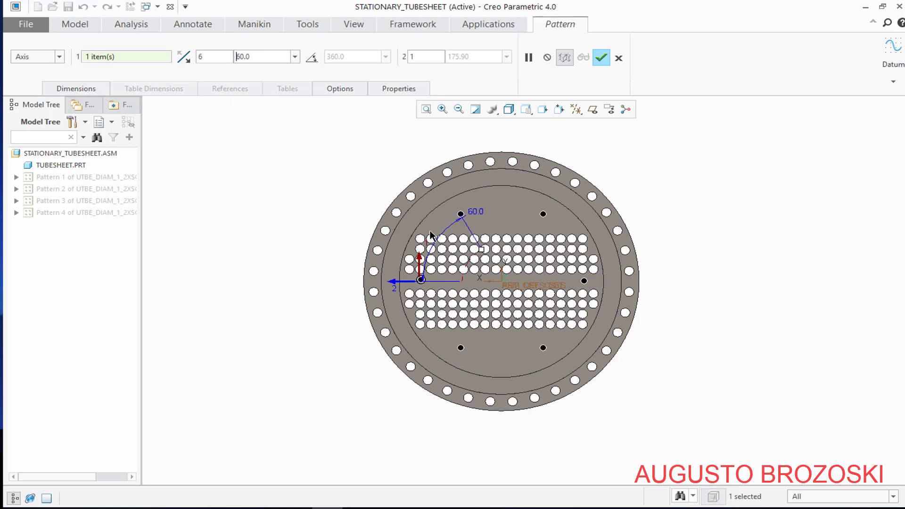
pyautogui.moveTo(485, 236); pyautogui.dragTo(514, 252, button='middle')
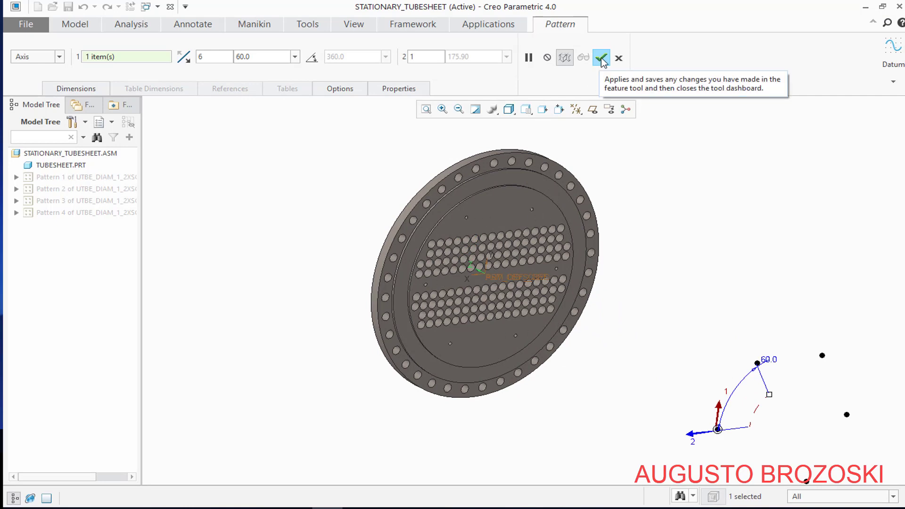
pyautogui.click(602, 58)
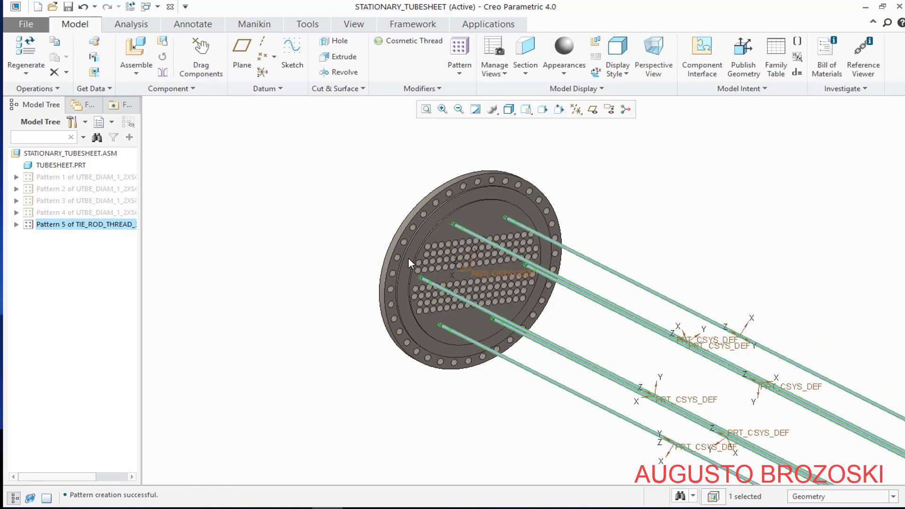
# - Deselect the tie rod pattern and turn off the coordinate system display
pyautogui.click(600, 239)
pyautogui.moveTo(600, 239)
pyautogui.mouseDown(button='middle')
pyautogui.moveTo(550, 258)
pyautogui.moveTo(575, 259)
pyautogui.mouseUp(button='middle')
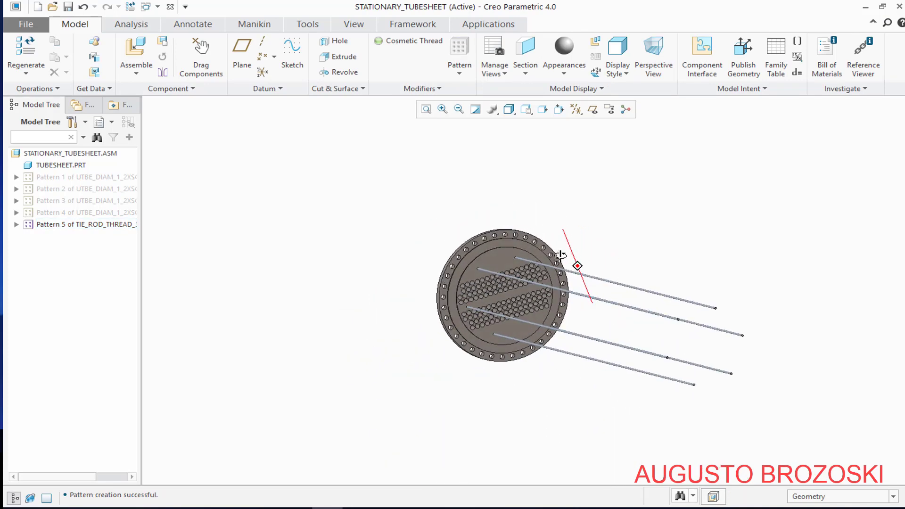
pyautogui.click(576, 110)
pyautogui.click(577, 163)
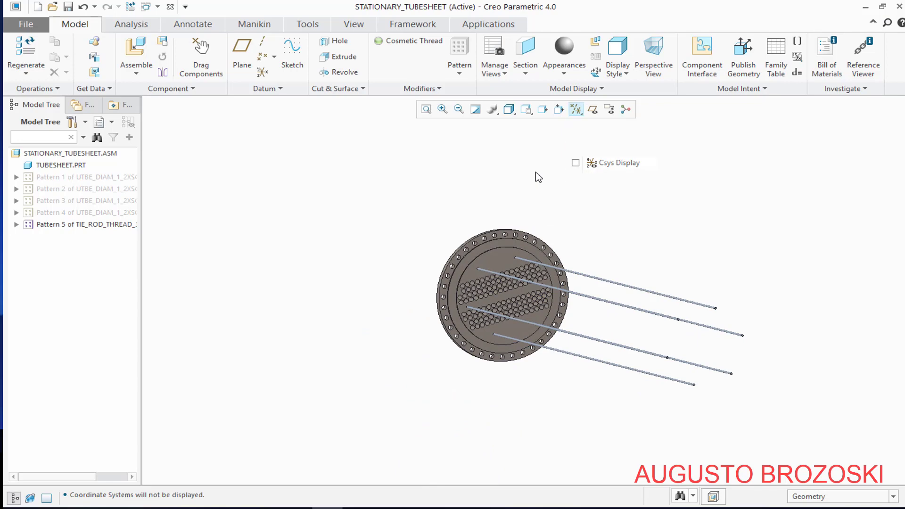
# - Return to the standard orientation and save the assembly with the patterned tie rods
pyautogui.click(526, 110)
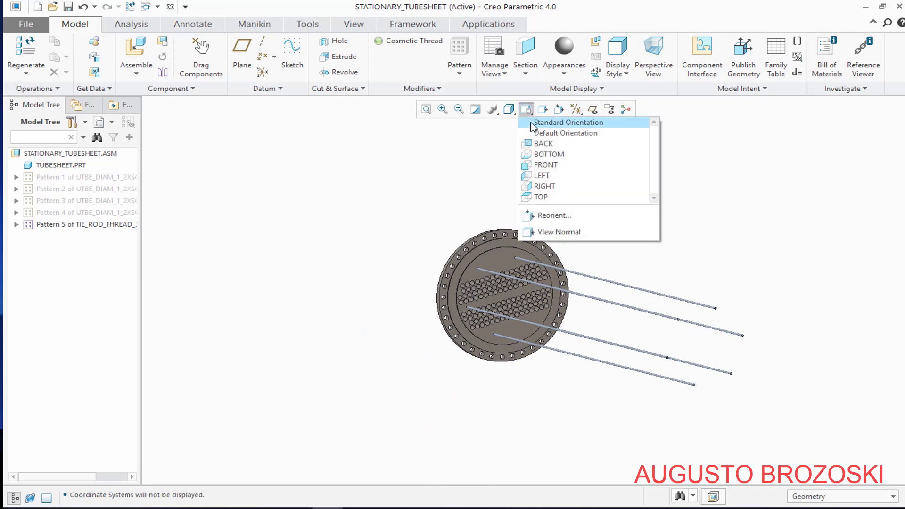
pyautogui.click(530, 122)
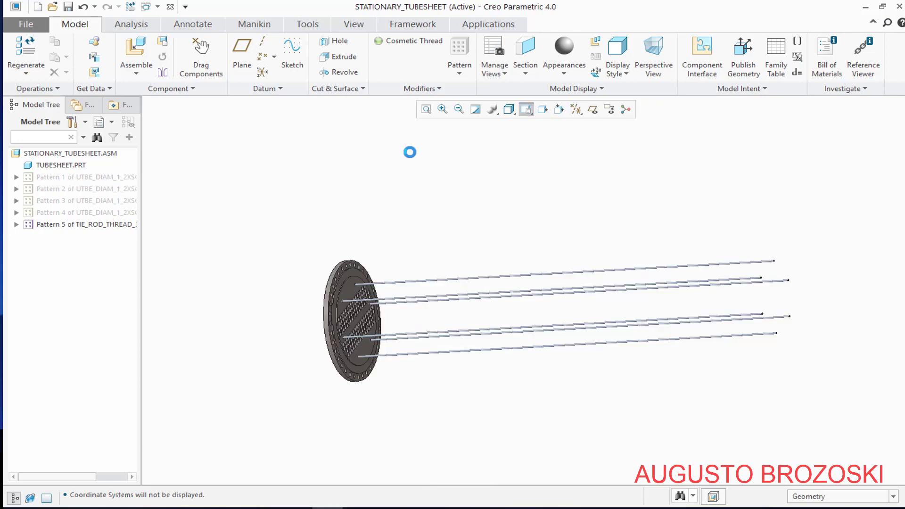
pyautogui.click(68, 7)
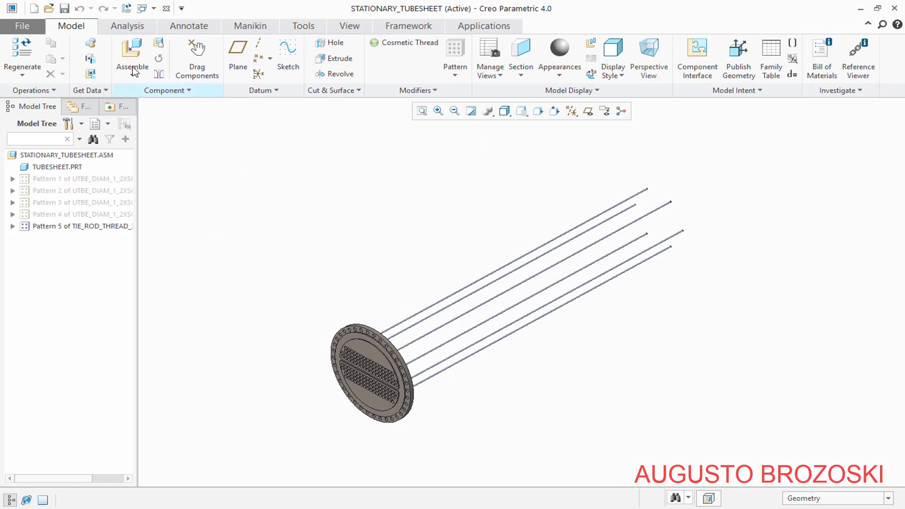
# - Insert spacer_tube_diam_3-8_sch80_x350.prt into the assembly and move it lengthwise to the rod side of the tubesheet, below the tie rods
pyautogui.click(134, 69)
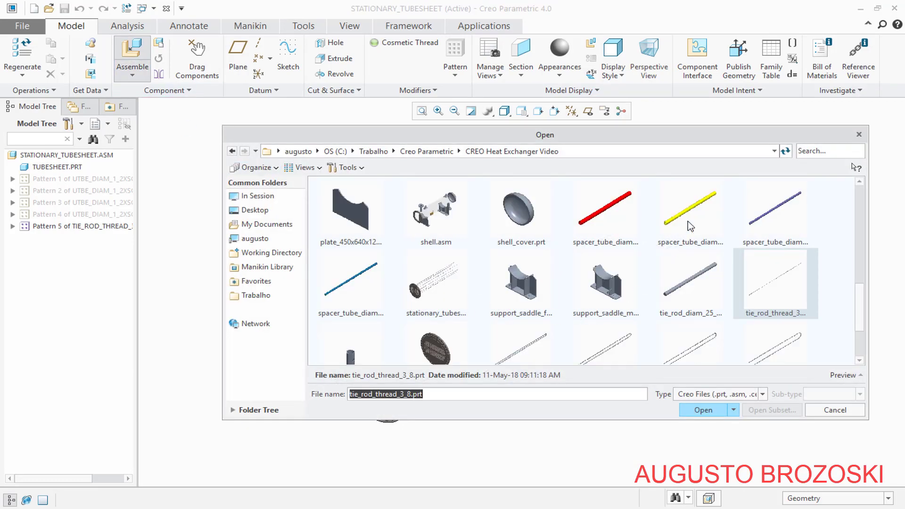
pyautogui.click(691, 227)
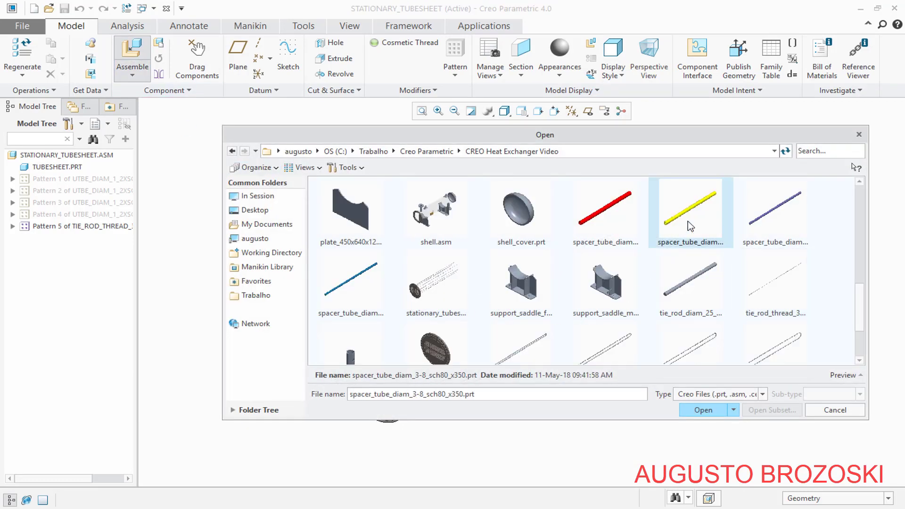
pyautogui.click(702, 410)
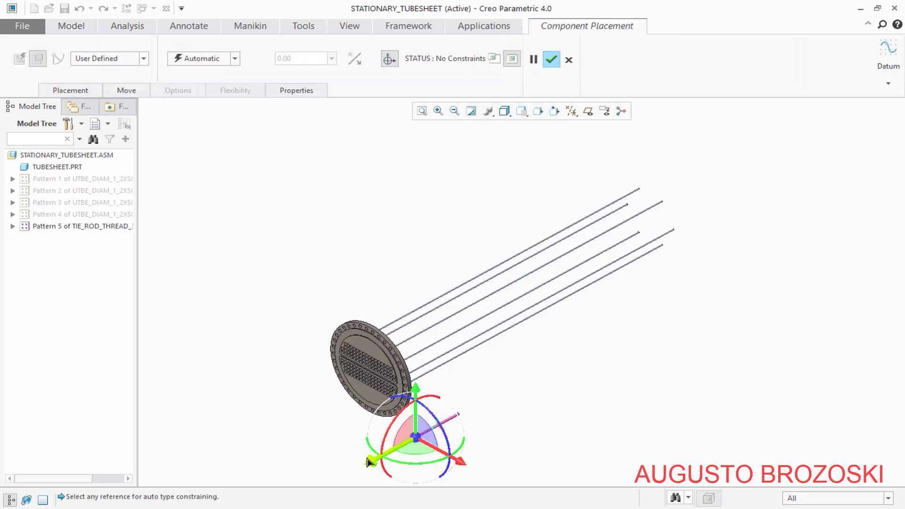
pyautogui.moveTo(374, 467); pyautogui.dragTo(499, 410)
pyautogui.scroll(-5, 440, 391)
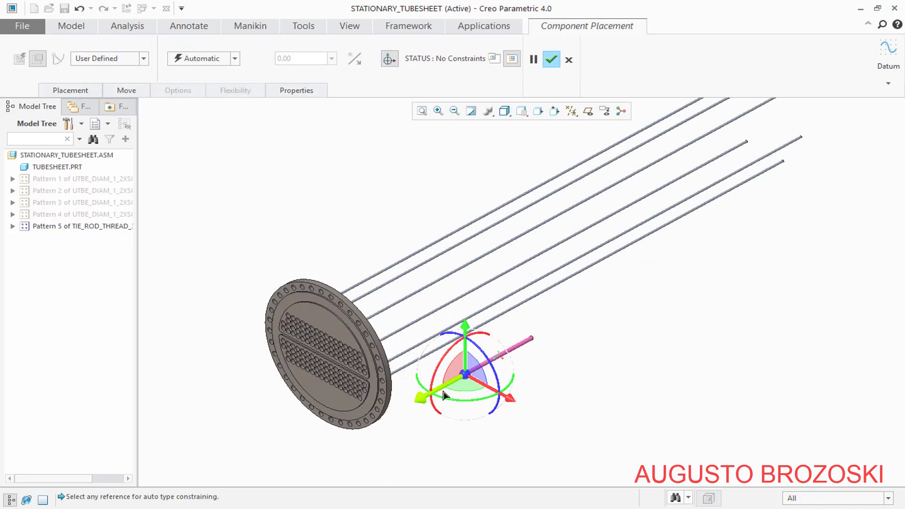
# - Constrain the spacer tube's outer surface coincident with a lower tie rod's surface and slide the tube along the rod toward the tubesheet
pyautogui.moveTo(406, 362); pyautogui.dragTo(344, 365, button='middle')
pyautogui.scroll(-5, 260, 384)
pyautogui.moveTo(257, 381); pyautogui.dragTo(239, 390, button='middle')
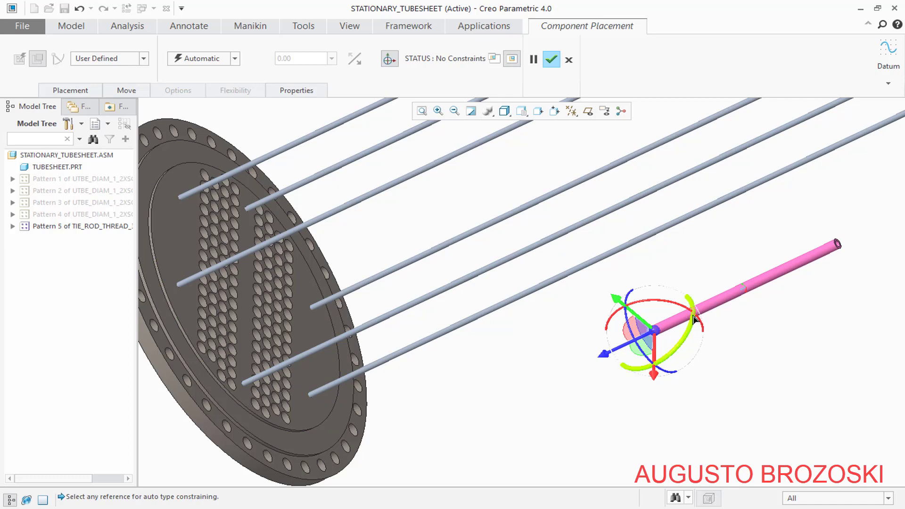
pyautogui.click(74, 90)
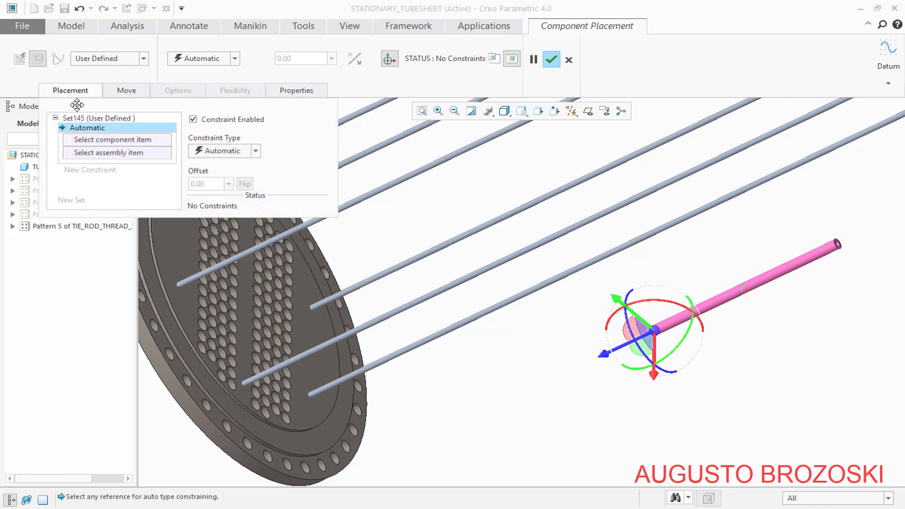
pyautogui.click(71, 90)
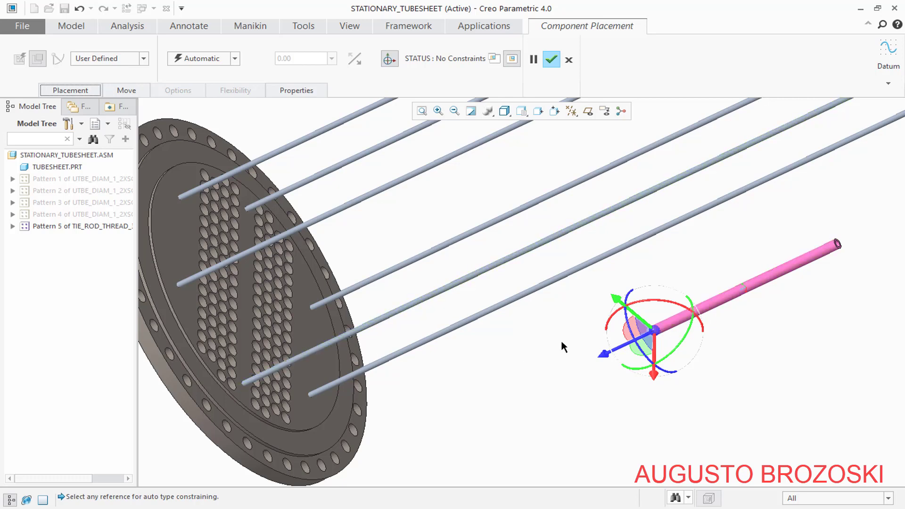
pyautogui.click(78, 92)
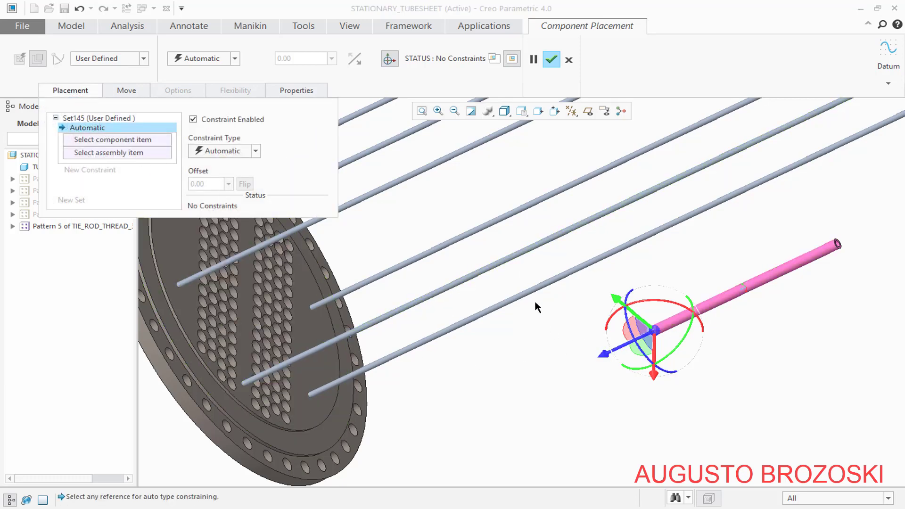
pyautogui.click(666, 321)
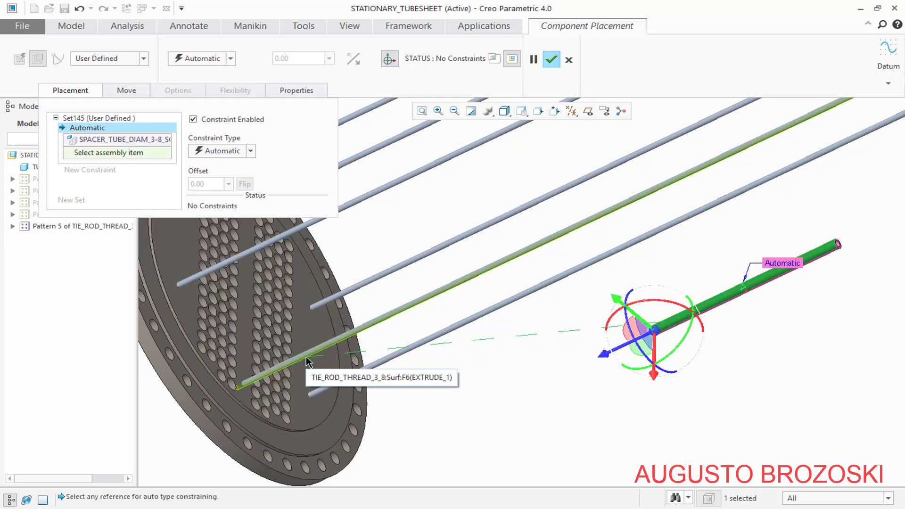
pyautogui.scroll(5, 306, 360)
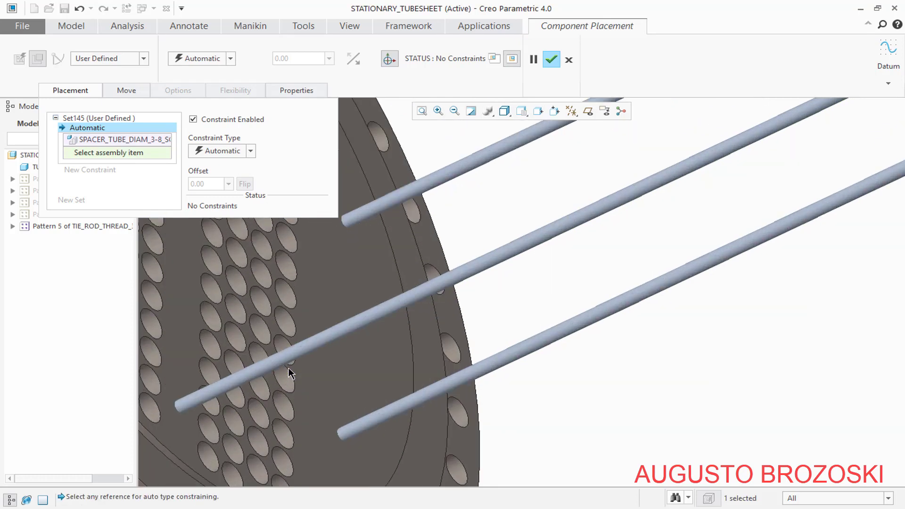
pyautogui.click(321, 351)
pyautogui.scroll(-5, 352, 366)
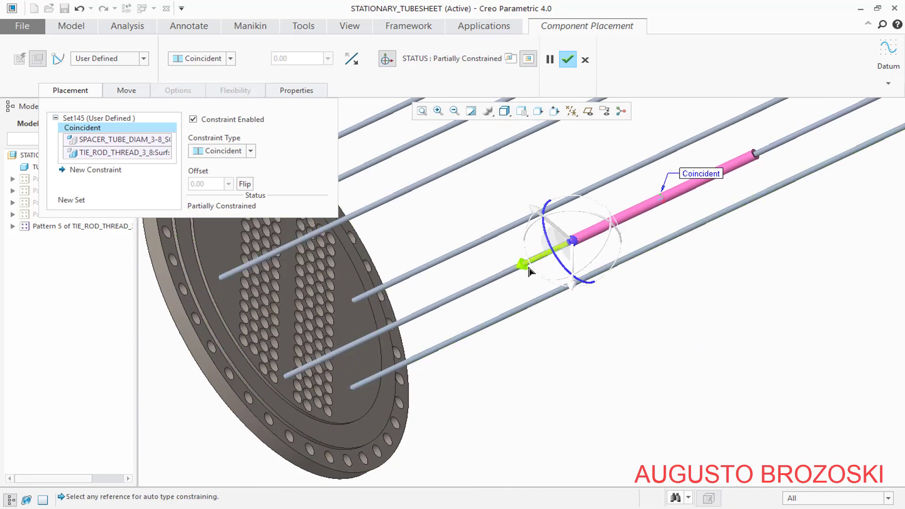
pyautogui.moveTo(529, 271); pyautogui.dragTo(289, 386)
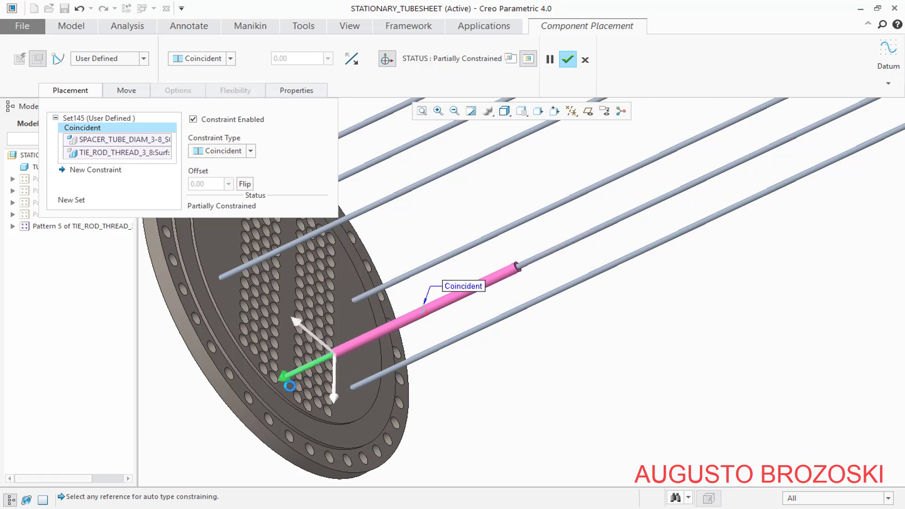
# - Make the spacer tube's near end face coincident with the tubesheet's rod-side face and accept the placement
pyautogui.scroll(6, 290, 385)
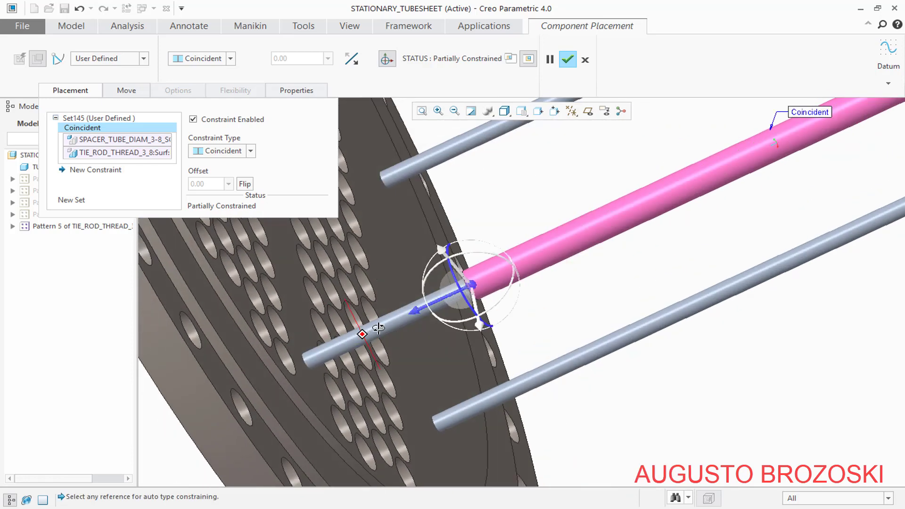
pyautogui.moveTo(378, 328); pyautogui.dragTo(404, 323, button='middle')
pyautogui.scroll(-3, 474, 252)
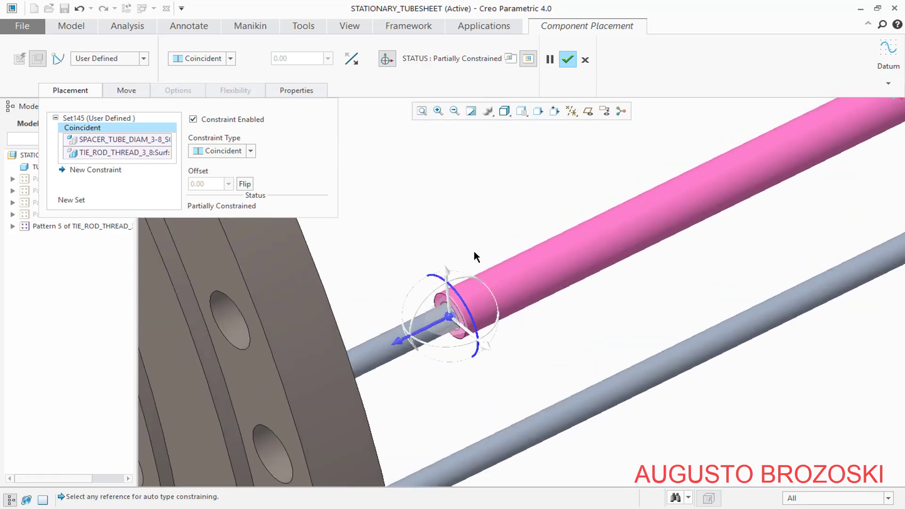
pyautogui.scroll(-4, 377, 314)
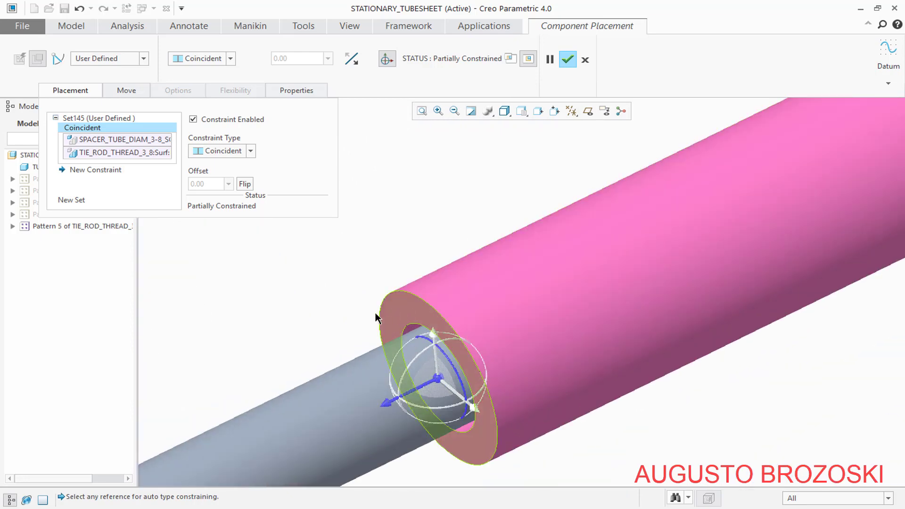
pyautogui.click(406, 313)
pyautogui.scroll(5, 404, 329)
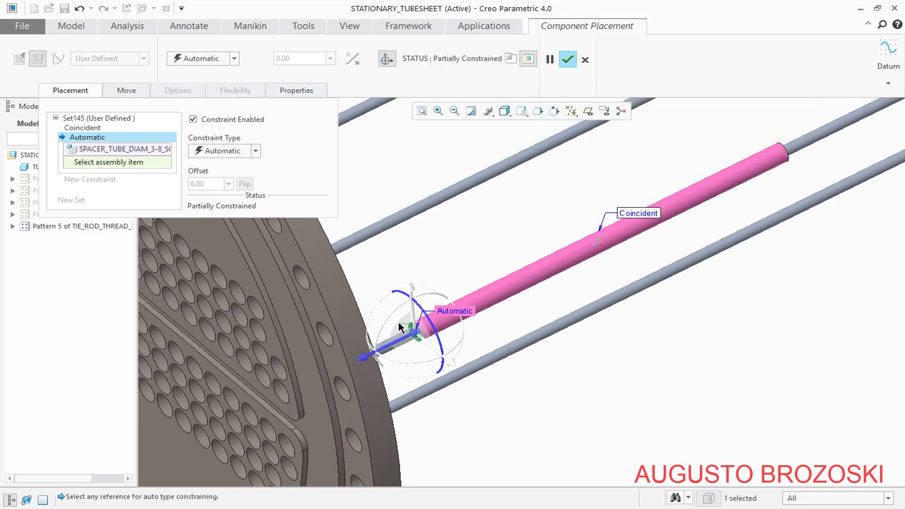
pyautogui.moveTo(399, 326); pyautogui.dragTo(340, 356, button='middle')
pyautogui.scroll(-3, 339, 353)
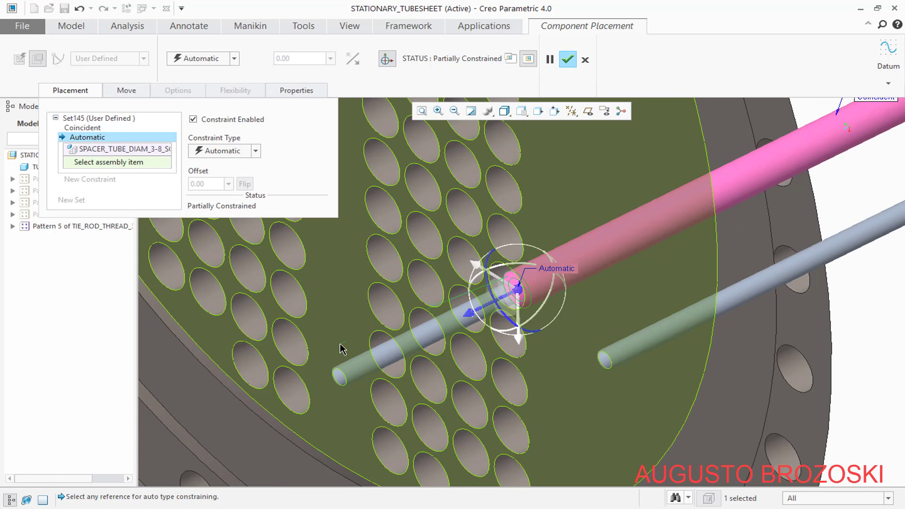
pyautogui.click(343, 349)
pyautogui.scroll(3, 321, 357)
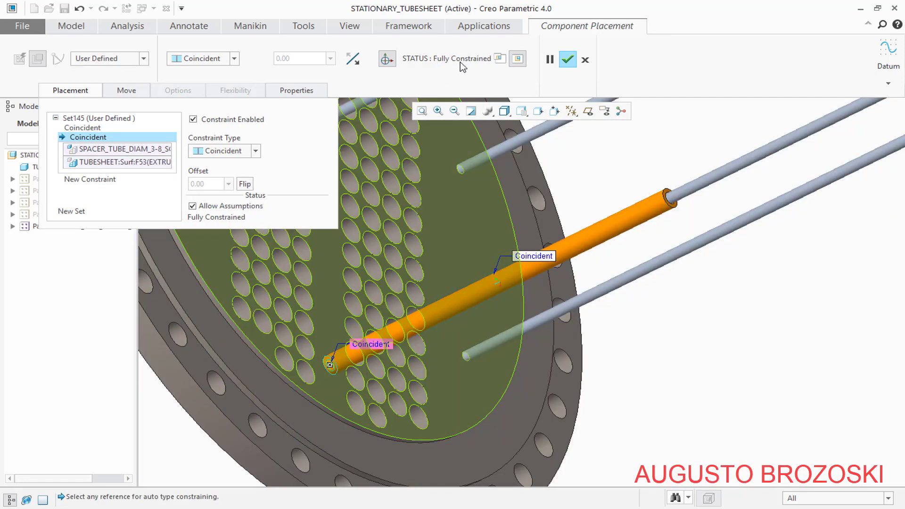
pyautogui.click(567, 60)
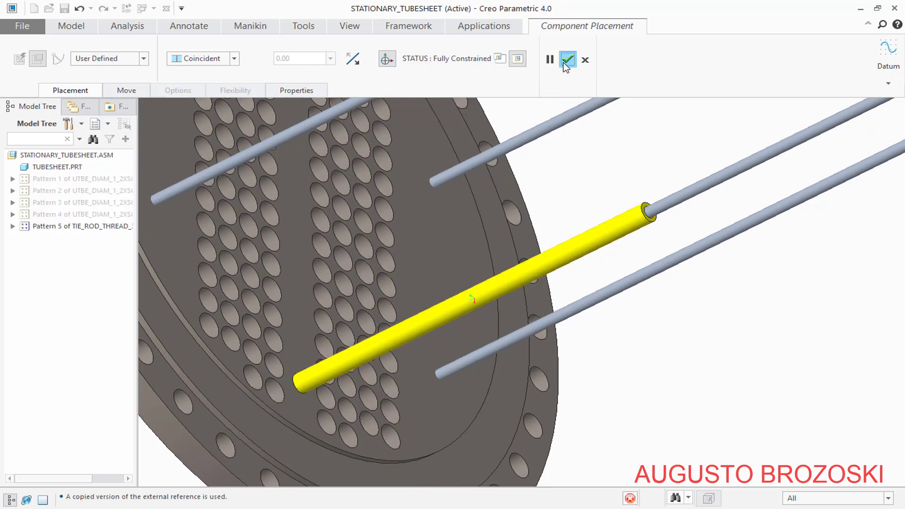
# - Return to the standard orientation and save the assembly with the placed spacer tube
pyautogui.scroll(2, 554, 218)
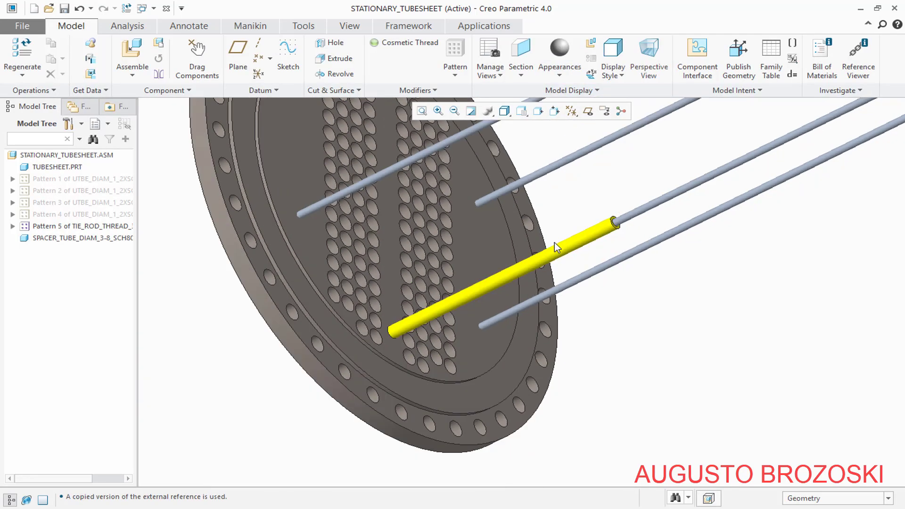
pyautogui.click(521, 111)
pyautogui.click(530, 124)
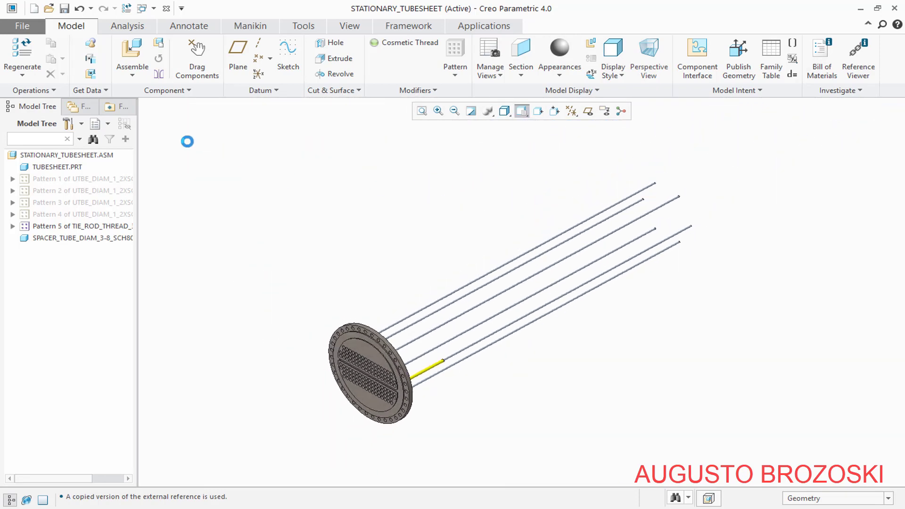
pyautogui.click(64, 9)
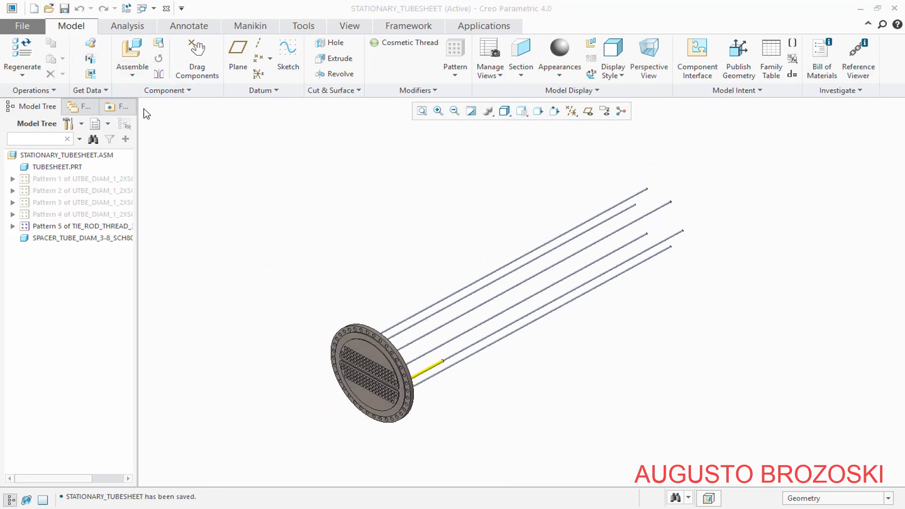
# - Check the spacer tube layout in the Acrobat Reader drawing, return to Creo, and start an Axis pattern of the spacer tube
pyautogui.hotkey('alt', 'Tab')
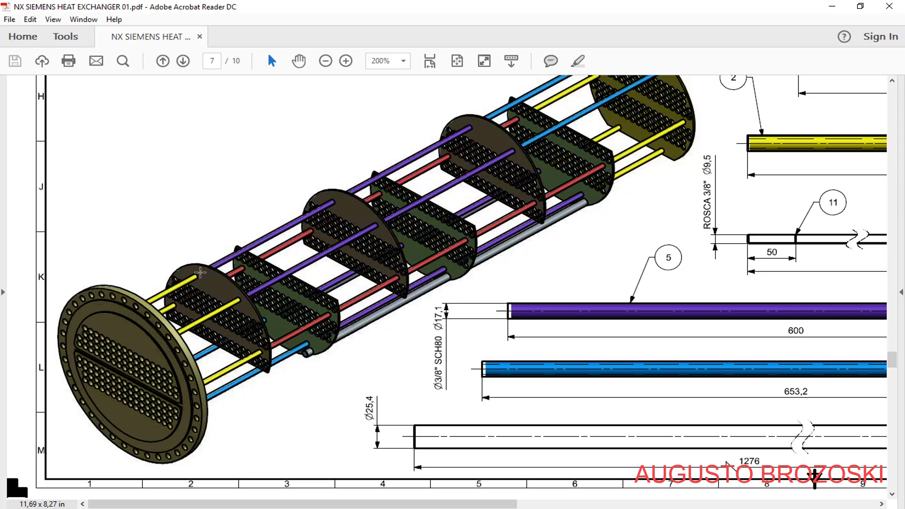
pyautogui.hotkey('alt', 'Tab')
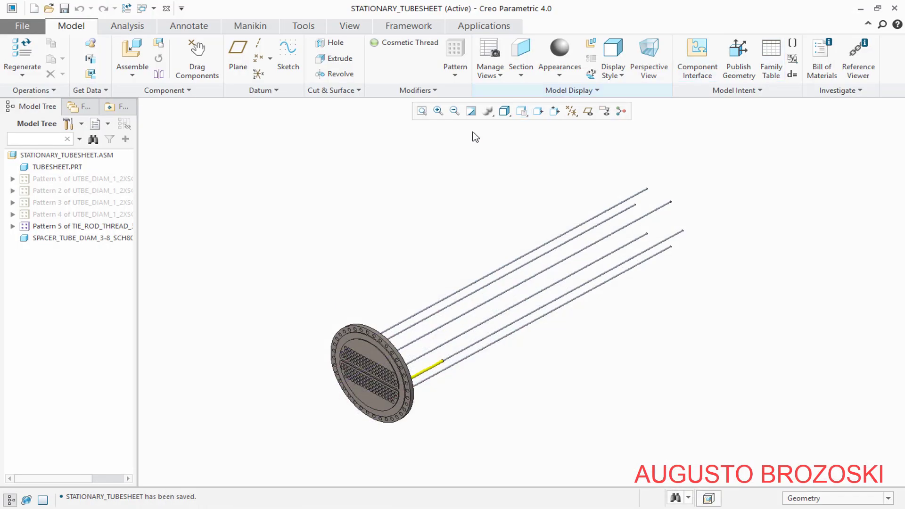
pyautogui.click(85, 242)
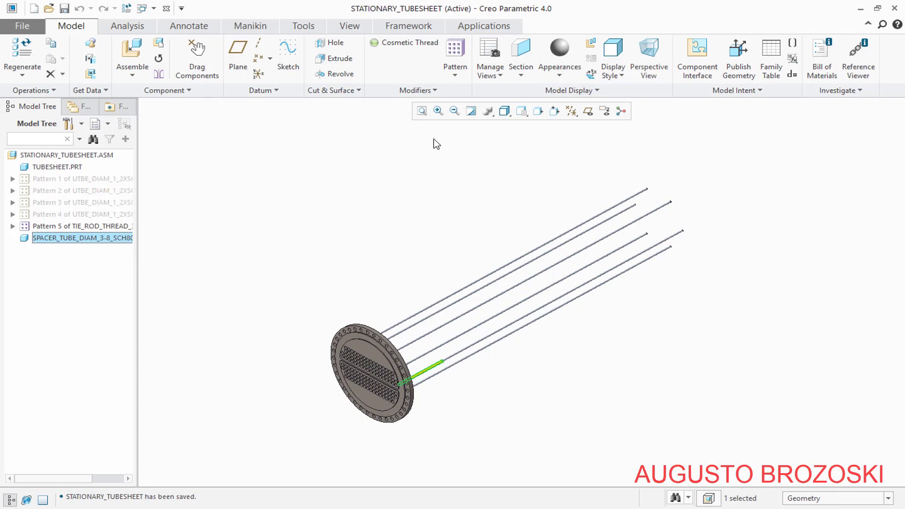
pyautogui.click(456, 49)
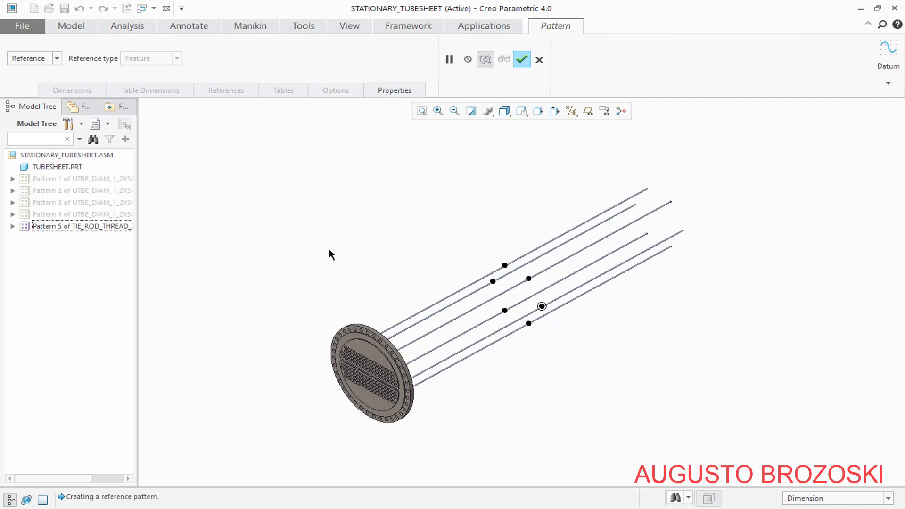
pyautogui.click(56, 59)
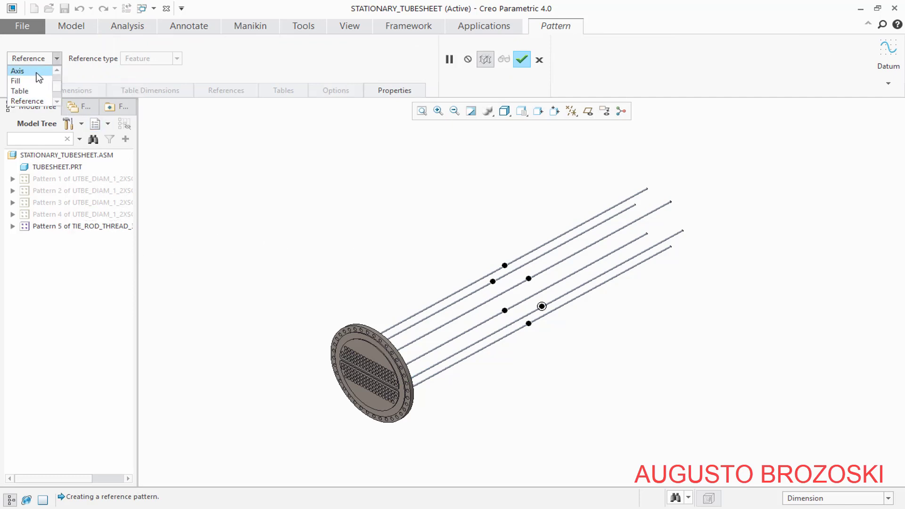
pyautogui.click(50, 80)
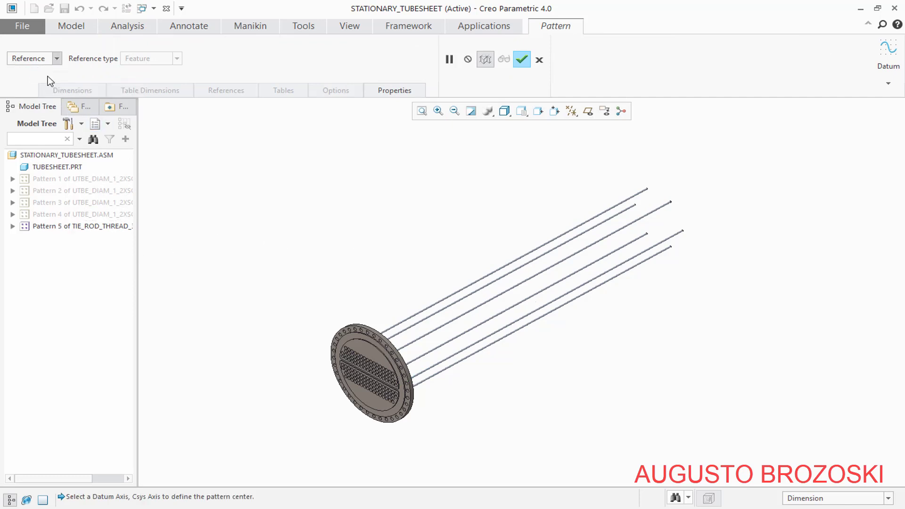
# - Turn on the coordinate system display and pick the Z axis of the assembly coordinate system as the pattern centre
pyautogui.click(577, 112)
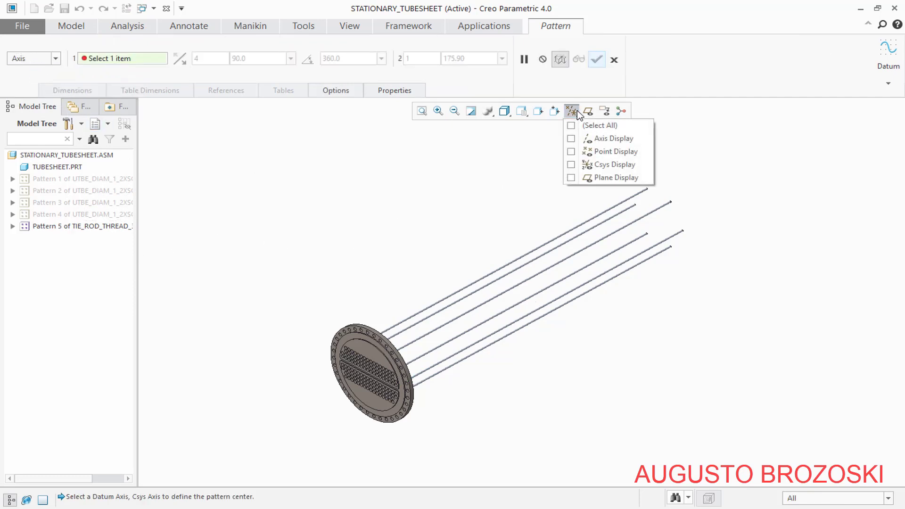
pyautogui.click(572, 164)
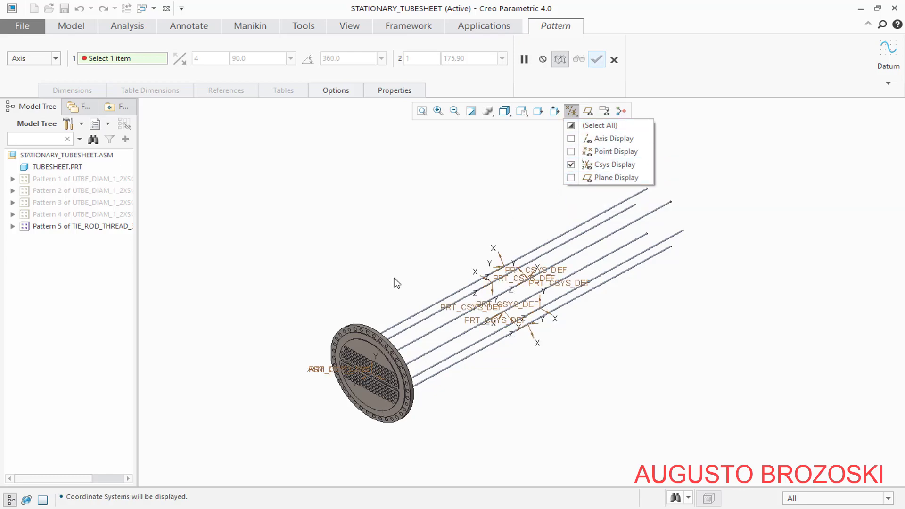
pyautogui.scroll(-10, 396, 300)
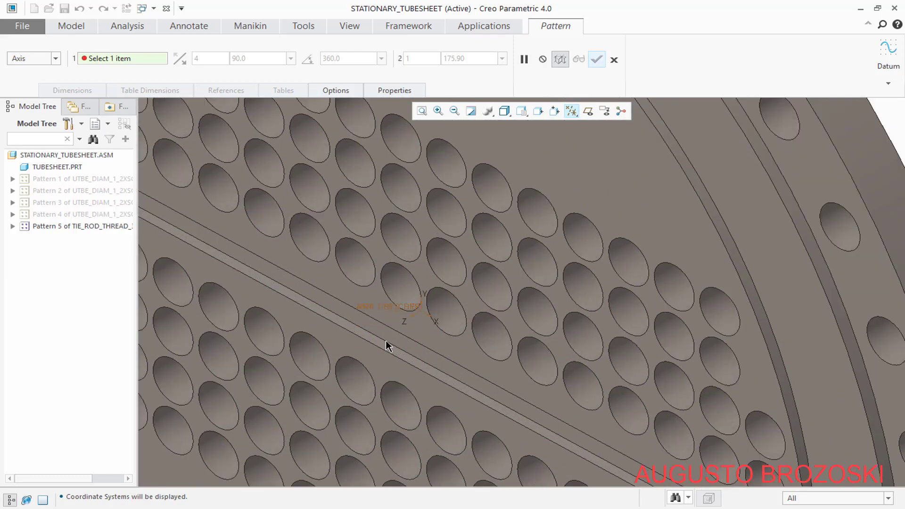
pyautogui.scroll(-3, 394, 339)
pyautogui.click(419, 311)
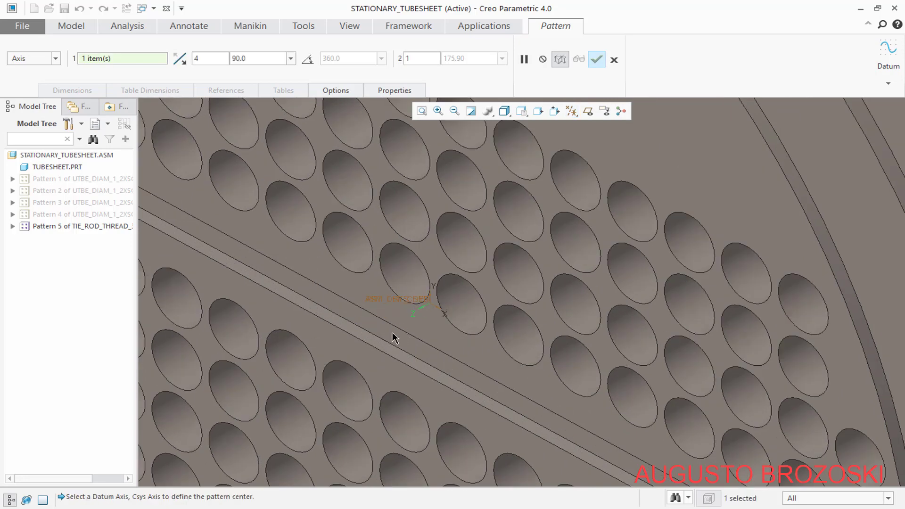
# - Set the angle between the spacer tube pattern members to 60 degrees
pyautogui.scroll(8, 392, 332)
pyautogui.scroll(4, 376, 343)
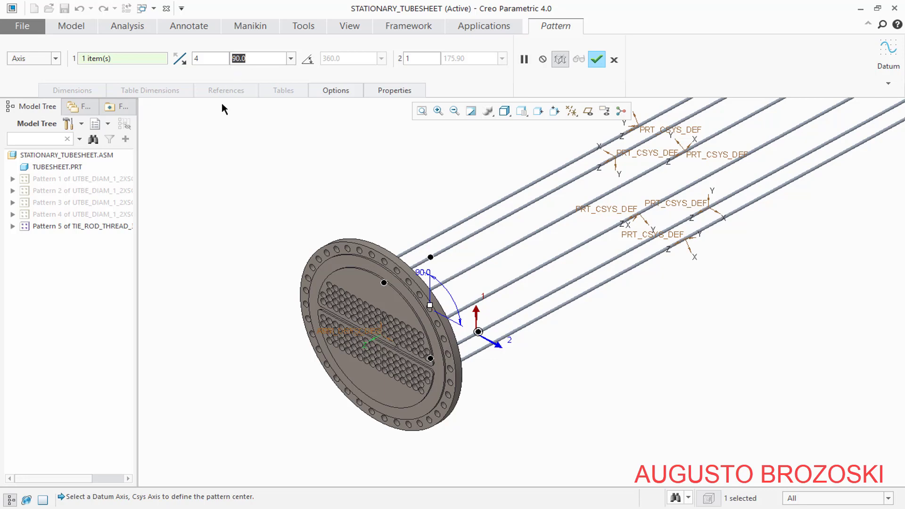
pyautogui.write('60')
pyautogui.press('Return')
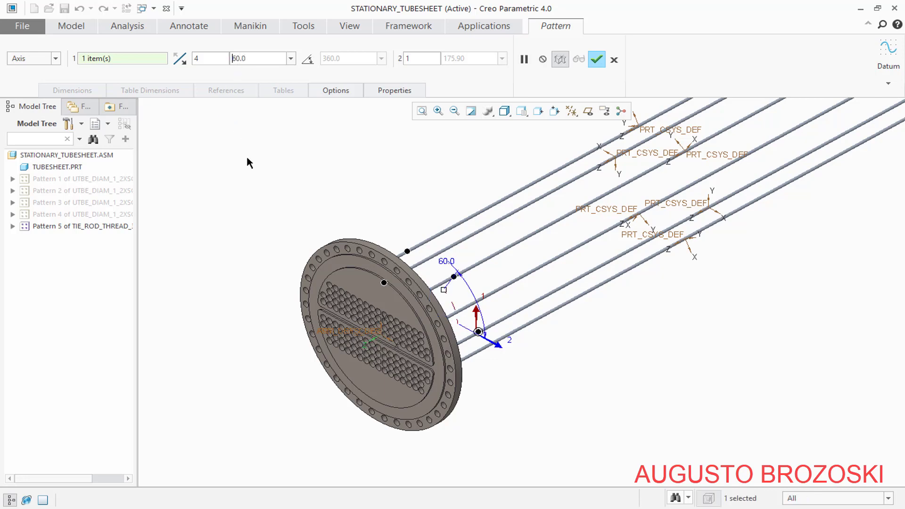
# - Examine the spacer tube pattern positions against the tie rods from the BACK orientation and a slightly rotated view
pyautogui.scroll(5, 335, 252)
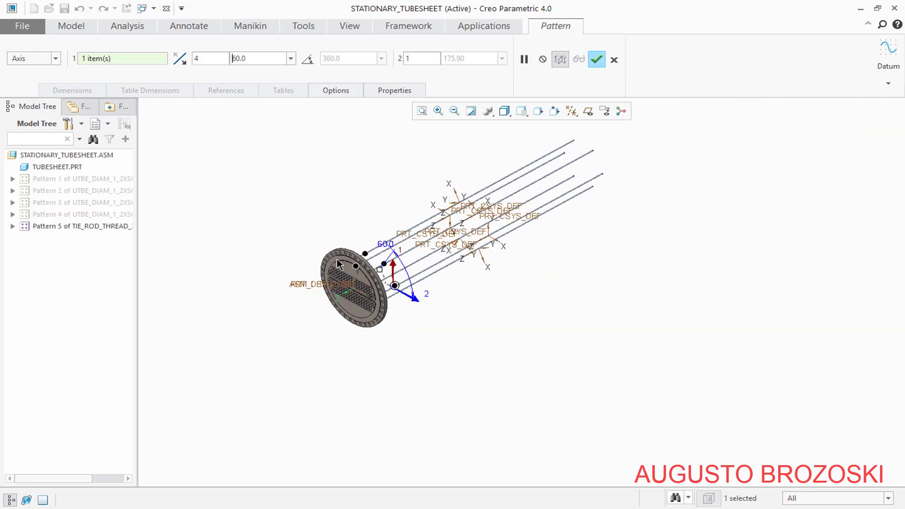
pyautogui.click(521, 112)
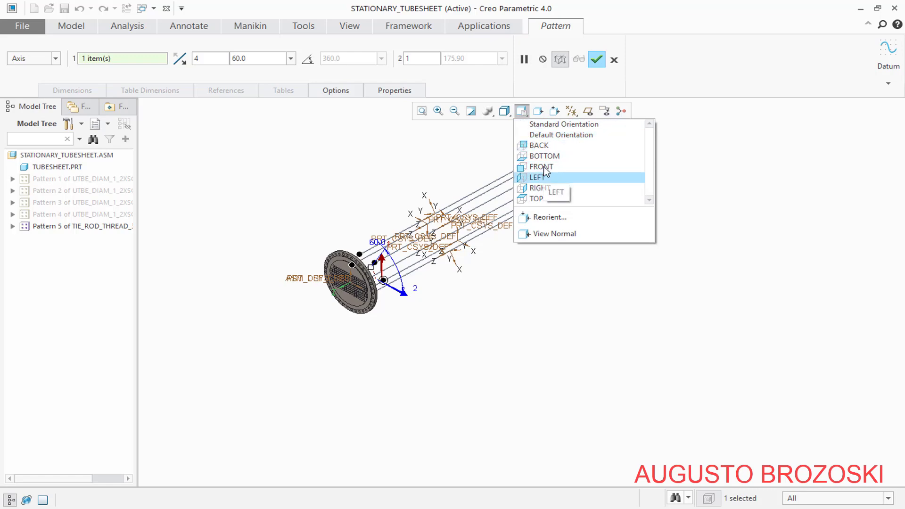
pyautogui.click(538, 145)
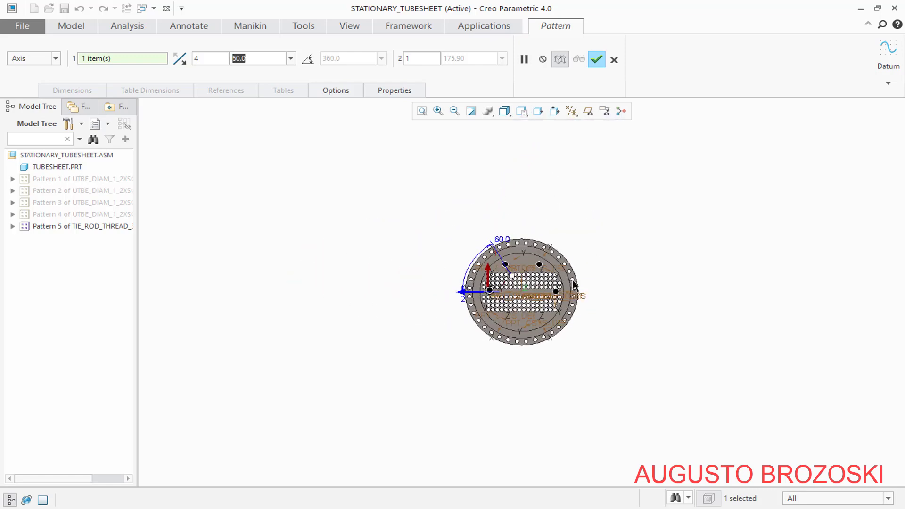
pyautogui.scroll(-5, 574, 285)
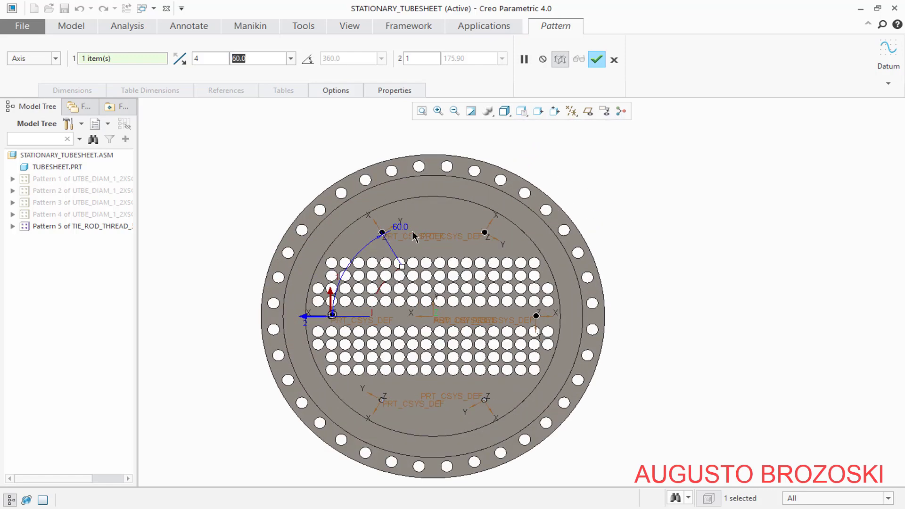
pyautogui.moveTo(438, 276); pyautogui.dragTo(445, 286, button='middle')
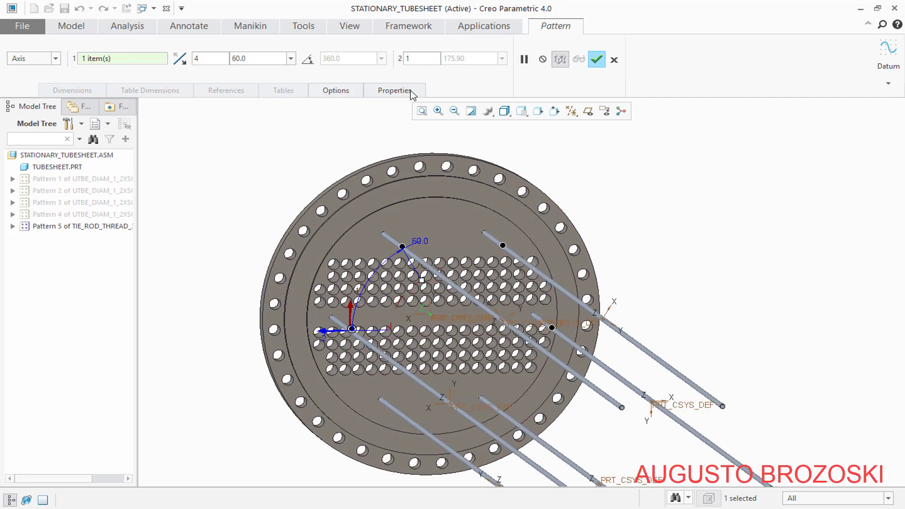
# - Complete the Axis pattern of the yellow spacer tubes and hide the coordinate systems
pyautogui.click(597, 60)
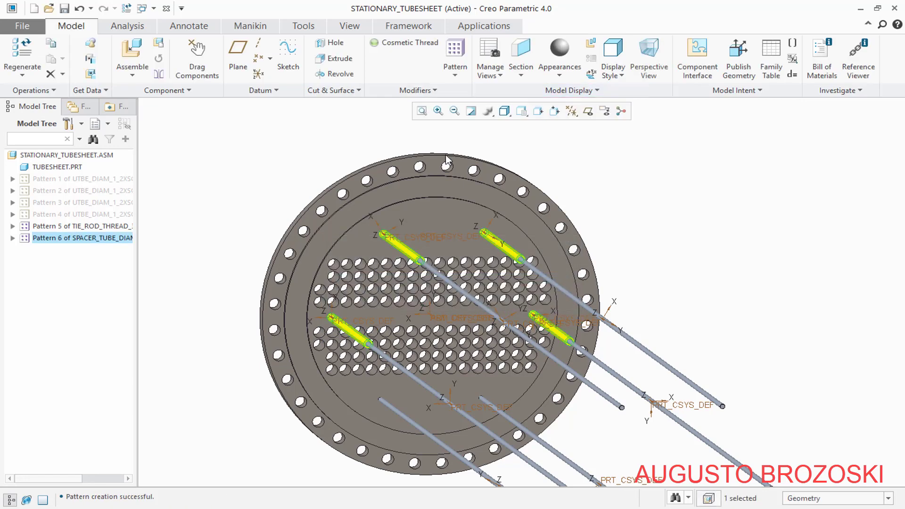
pyautogui.click(251, 202)
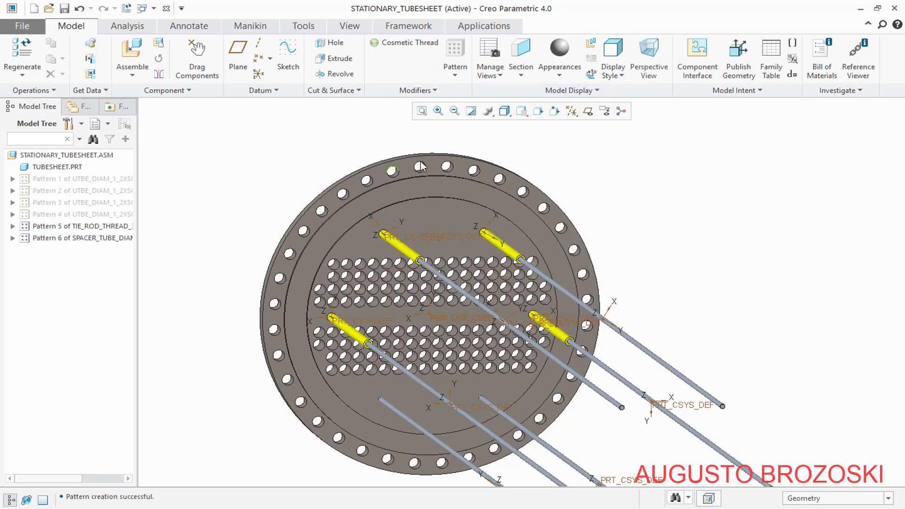
pyautogui.click(571, 112)
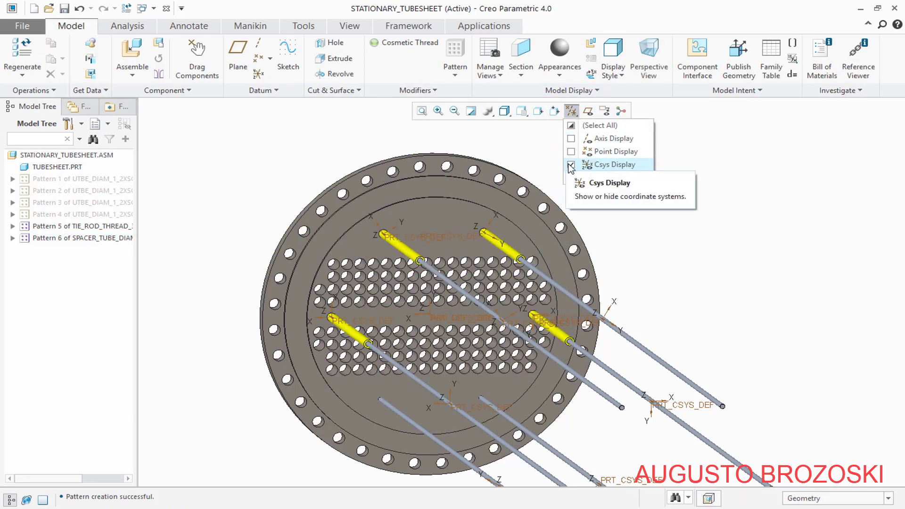
pyautogui.click(571, 165)
# - Restore the Standard Orientation of the assembly and save STATIONARY_TUBESHEET
pyautogui.moveTo(355, 160)
pyautogui.mouseDown(button='middle')
pyautogui.moveTo(374, 231)
pyautogui.moveTo(440, 247)
pyautogui.moveTo(392, 247)
pyautogui.mouseUp(button='middle')
pyautogui.click(521, 111)
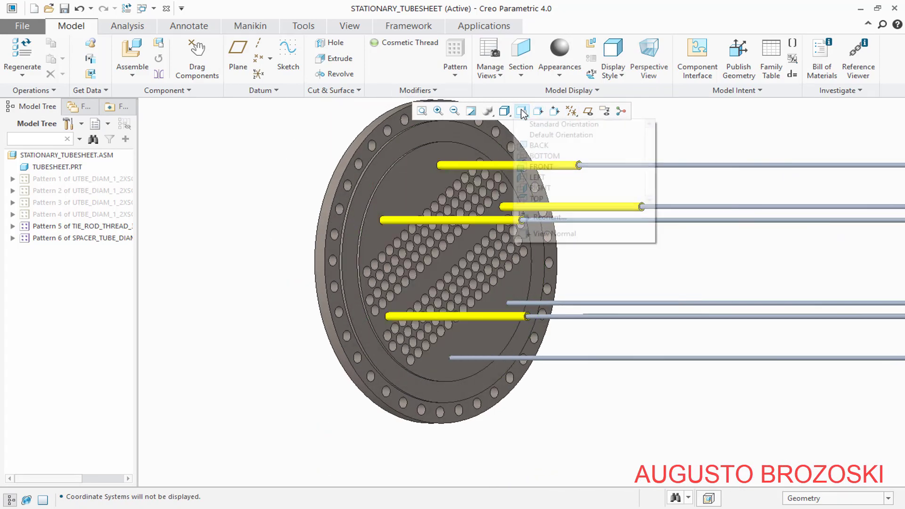
pyautogui.click(525, 124)
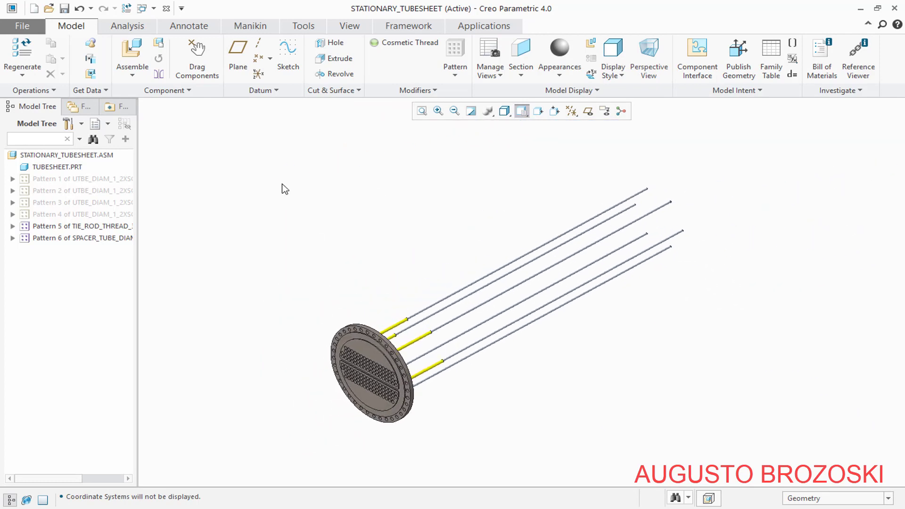
pyautogui.click(65, 8)
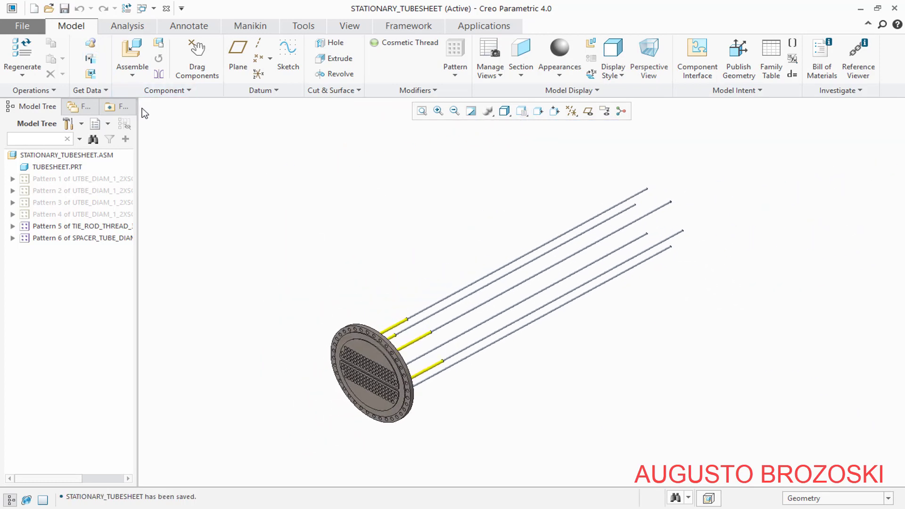
# - Check the blue spacer tube in the Acrobat Reader drawing, return to Creo, and insert spacer_tube_diam_3-8_sch80_x653.prt as a new component
pyautogui.click(355, 507)
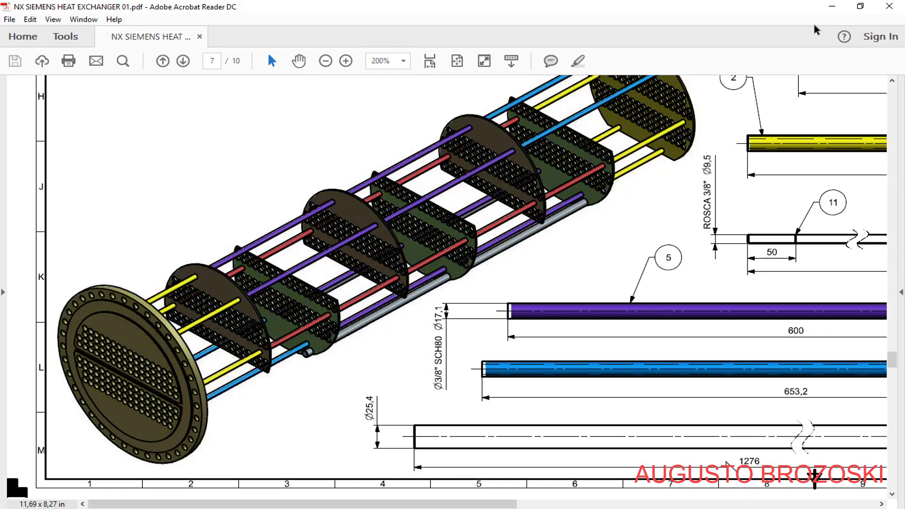
pyautogui.hotkey('alt', 'Tab')
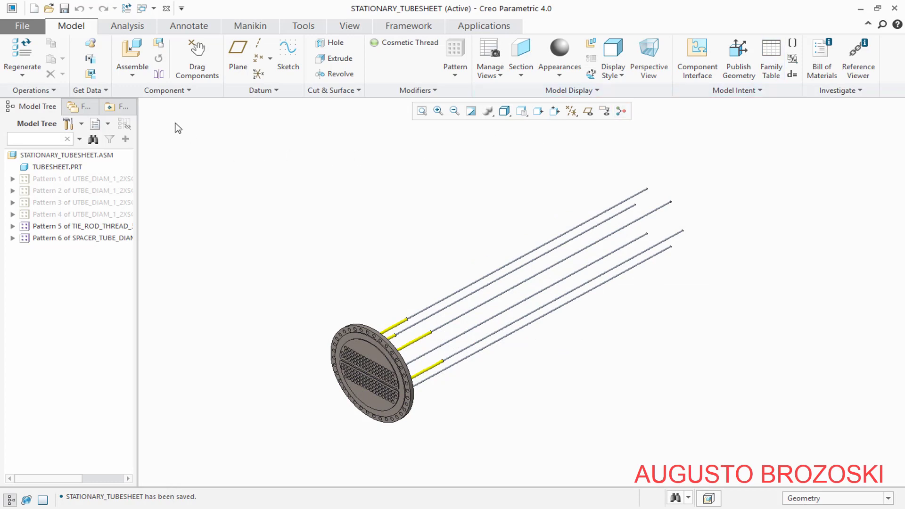
pyautogui.click(133, 53)
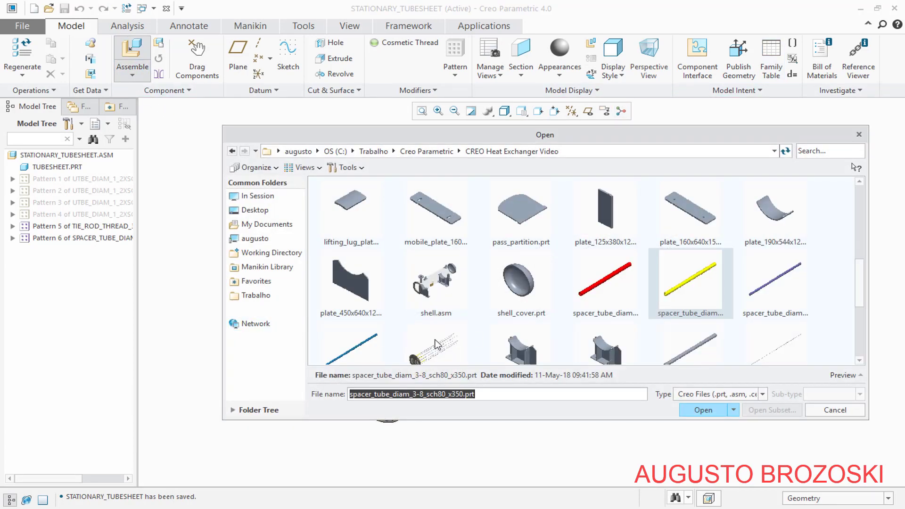
pyautogui.click(364, 351)
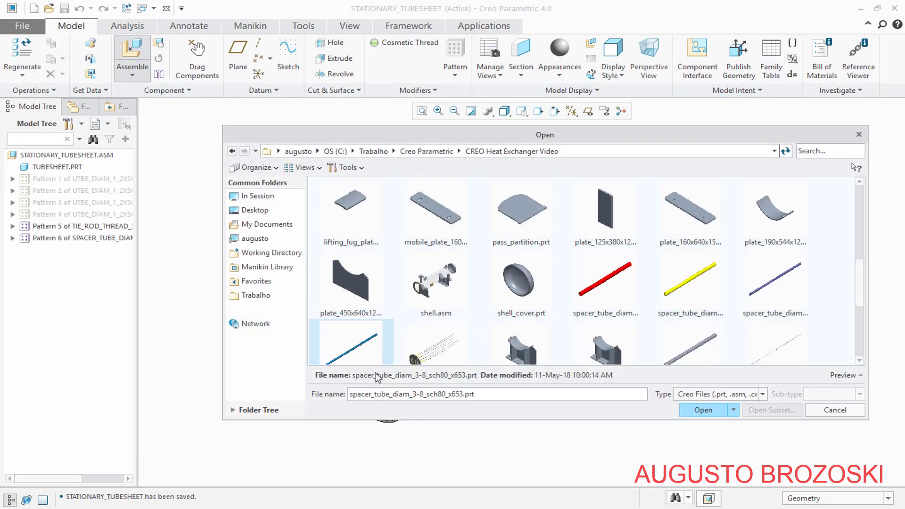
pyautogui.click(704, 411)
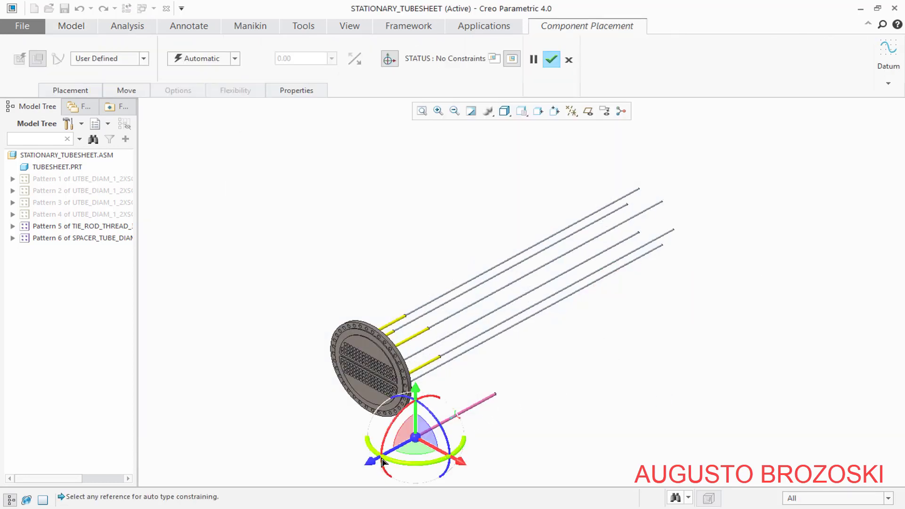
# - Move the x653 spacer tube clear of the tubesheet and align its cylindrical surface Coincident with a bare lower tie rod
pyautogui.moveTo(400, 454); pyautogui.dragTo(448, 439)
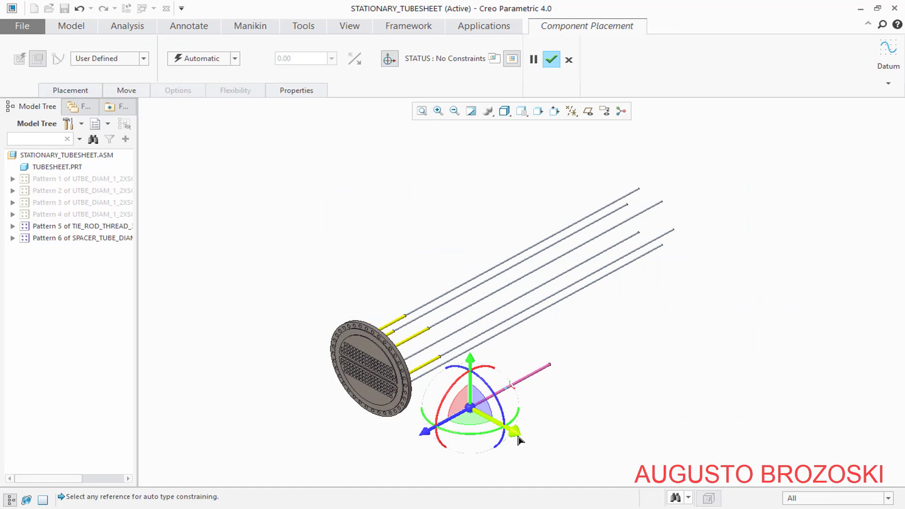
pyautogui.scroll(-3, 437, 394)
pyautogui.scroll(-3, 437, 395)
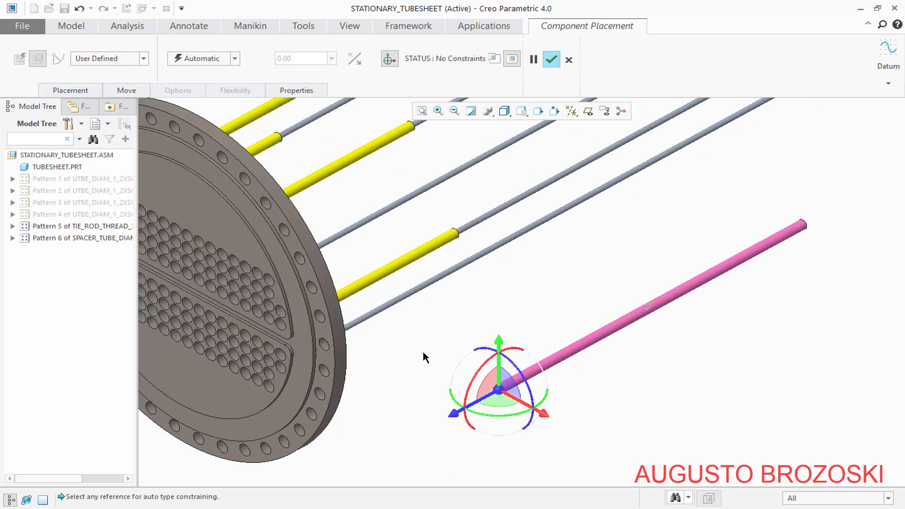
pyautogui.click(555, 355)
pyautogui.scroll(3, 445, 326)
pyautogui.moveTo(446, 328)
pyautogui.mouseDown(button='middle')
pyautogui.moveTo(424, 388)
pyautogui.moveTo(440, 320)
pyautogui.mouseUp(button='middle')
pyautogui.scroll(-5, 477, 341)
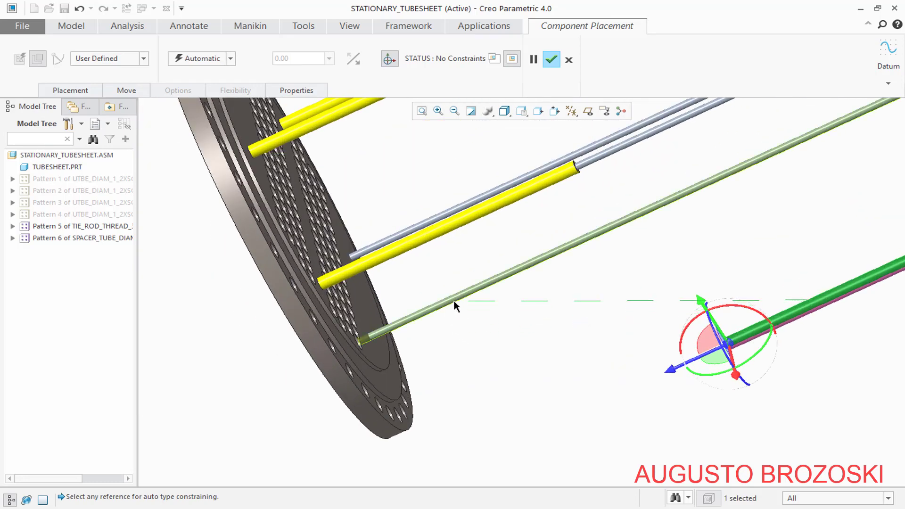
pyautogui.click(456, 305)
# - Constrain the x653 spacer tube's end face Coincident with the tubesheet's inner face and accept the placement
pyautogui.moveTo(511, 276); pyautogui.dragTo(560, 275, button='middle')
pyautogui.scroll(-6, 435, 210)
pyautogui.scroll(-2, 419, 201)
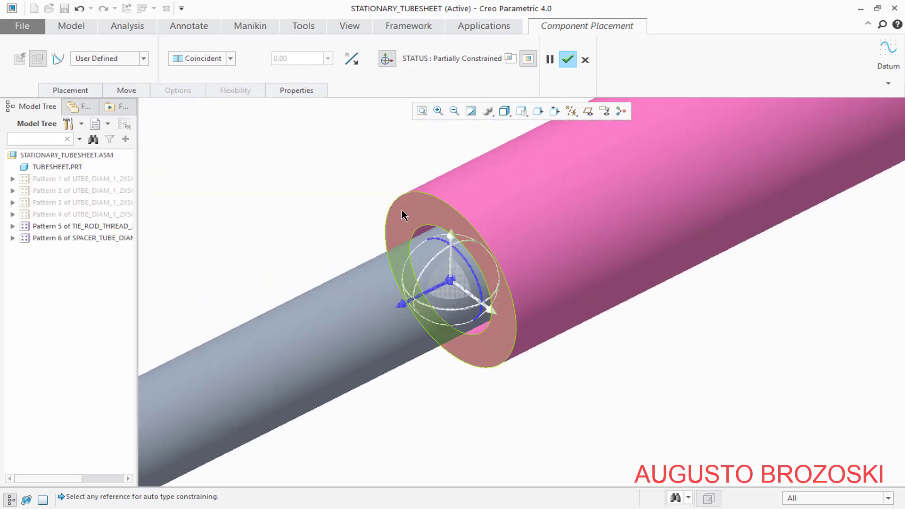
pyautogui.click(403, 212)
pyautogui.scroll(6, 440, 258)
pyautogui.moveTo(459, 279); pyautogui.dragTo(435, 385, button='middle')
pyautogui.scroll(-4, 446, 329)
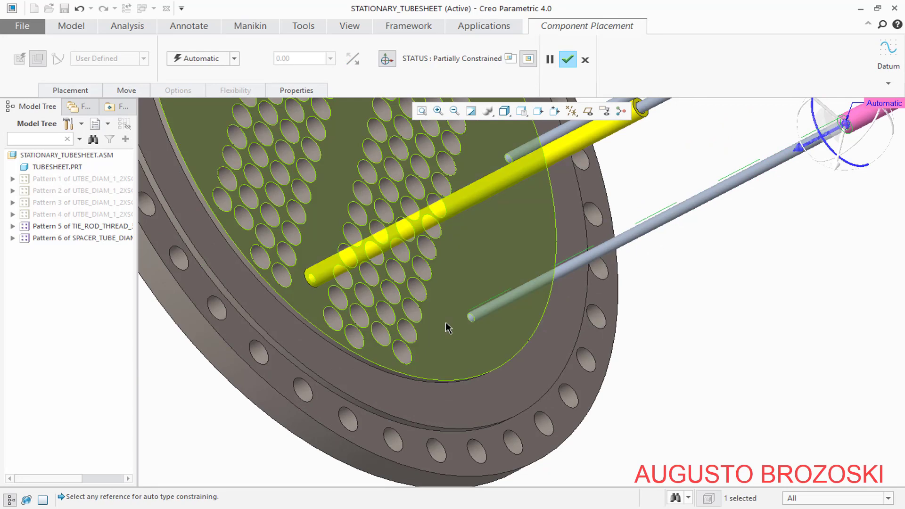
pyautogui.click(442, 330)
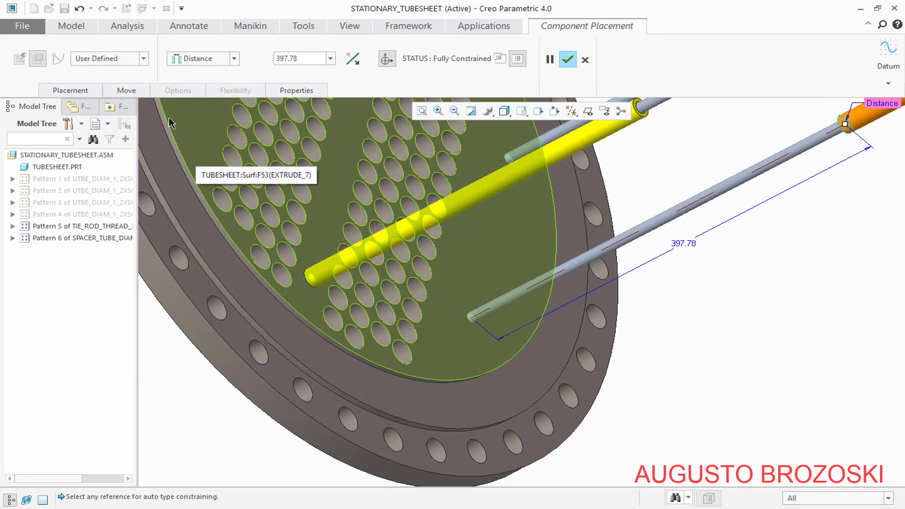
pyautogui.click(230, 60)
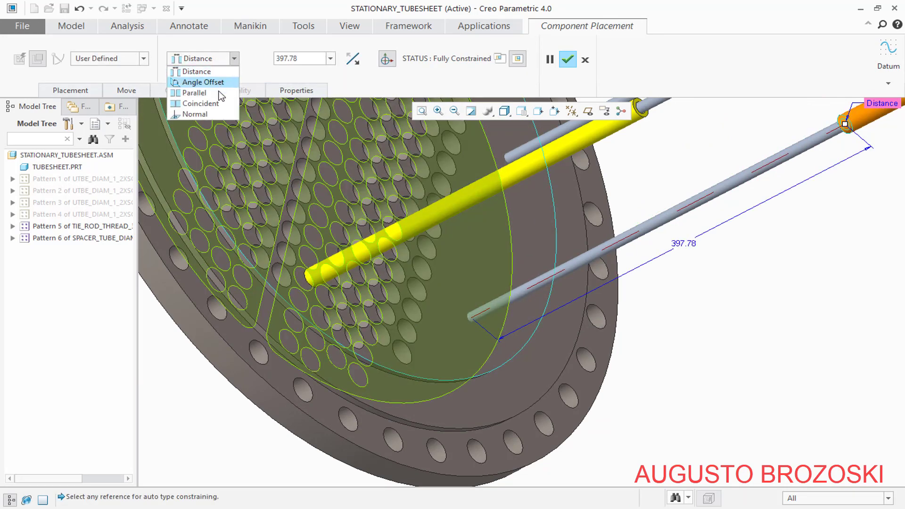
pyautogui.click(218, 103)
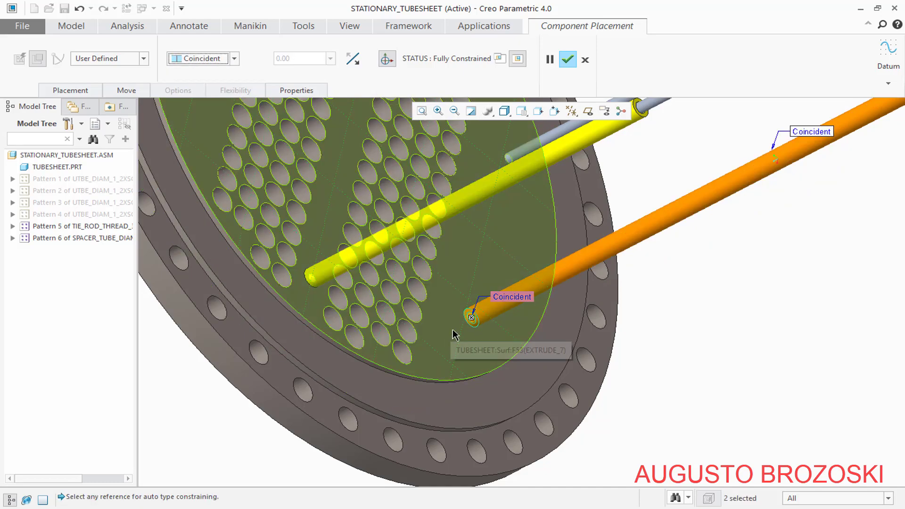
pyautogui.moveTo(448, 335)
pyautogui.mouseDown(button='middle')
pyautogui.moveTo(525, 329)
pyautogui.moveTo(547, 288)
pyautogui.mouseUp(button='middle')
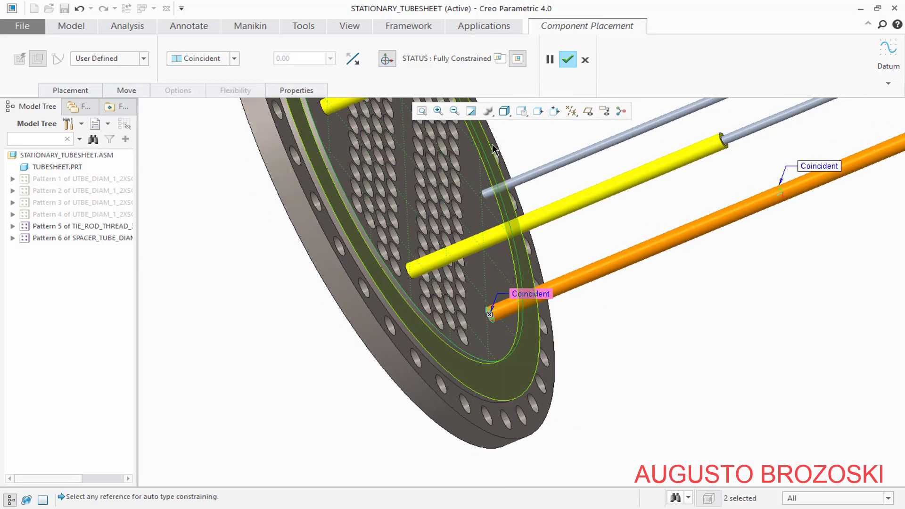
pyautogui.click(568, 60)
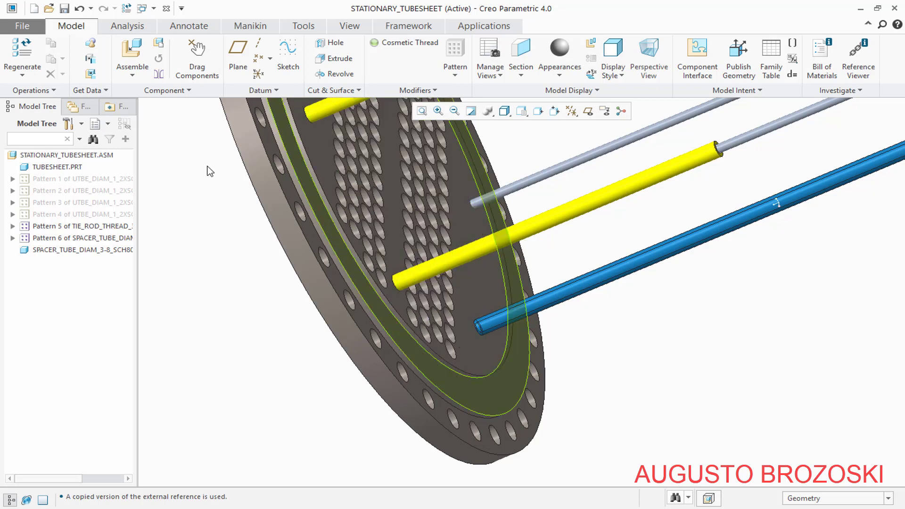
# - Start a pattern of the x653 spacer tube and change its type from Reference to Axis
pyautogui.click(101, 254)
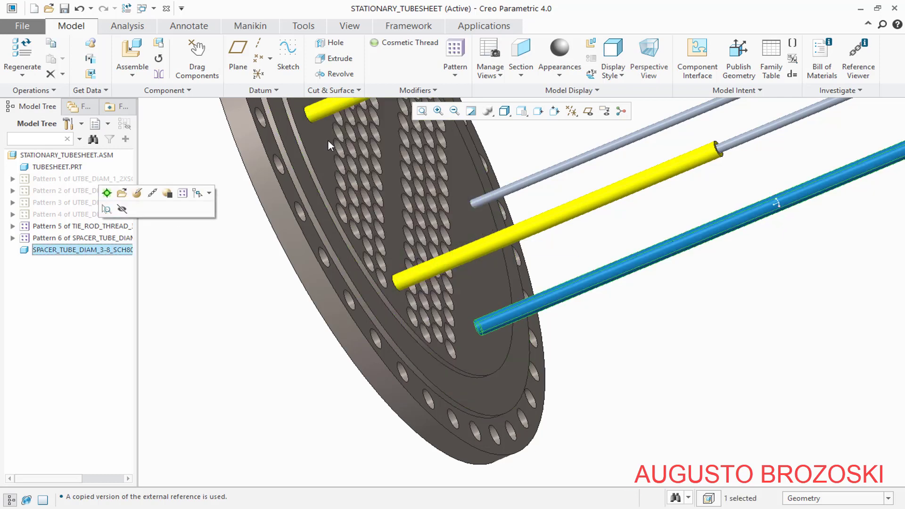
pyautogui.click(455, 57)
pyautogui.scroll(3, 223, 325)
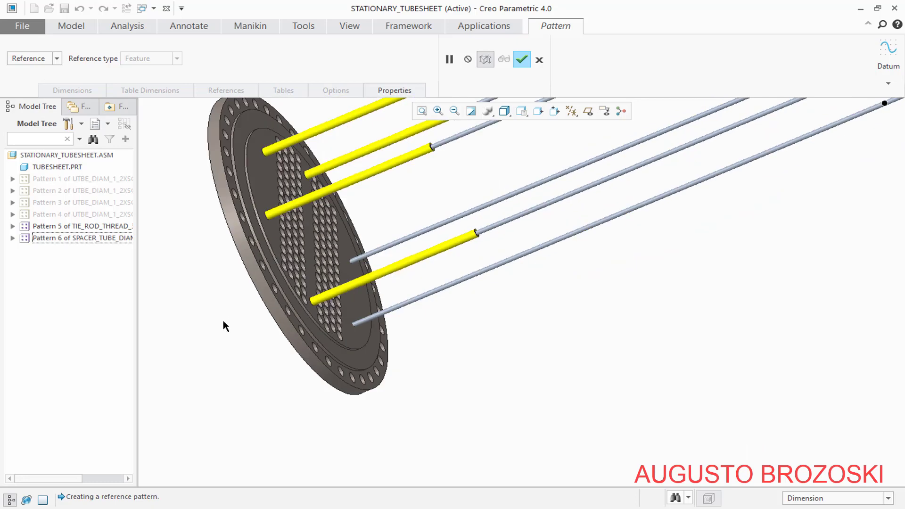
pyautogui.click(521, 111)
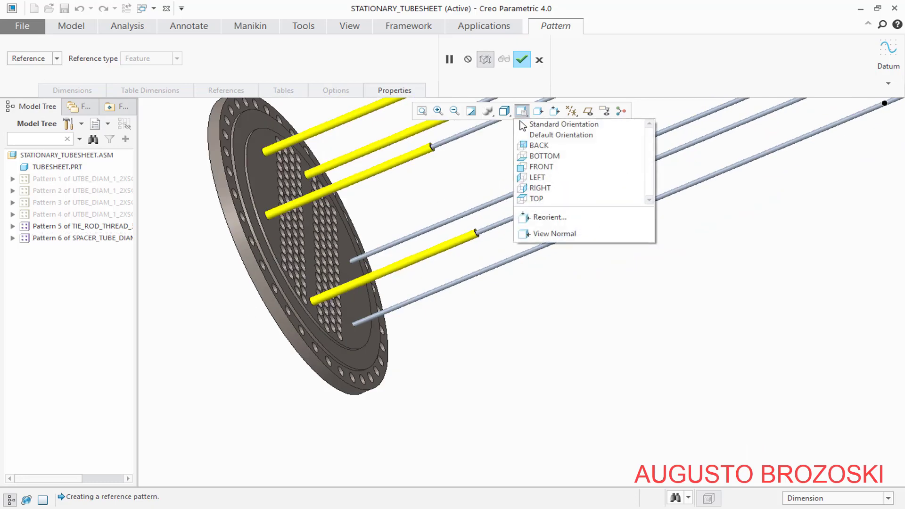
pyautogui.click(530, 143)
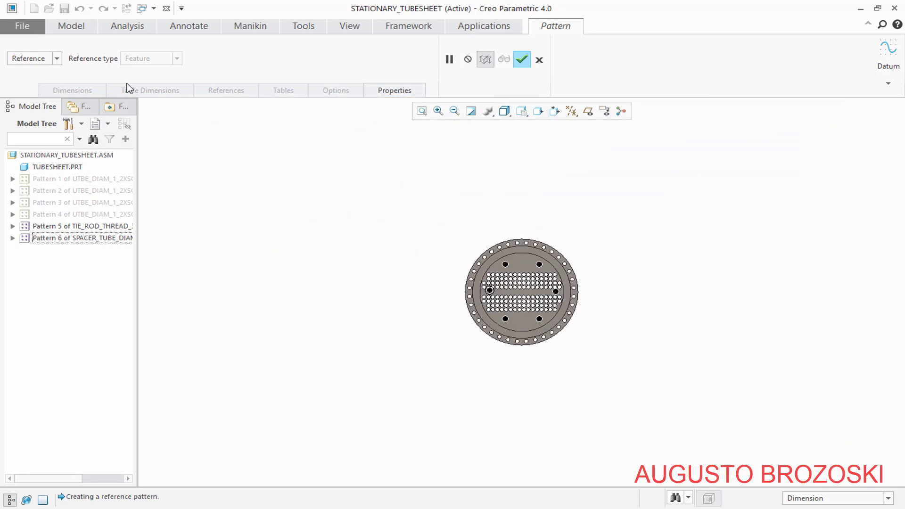
pyautogui.click(47, 58)
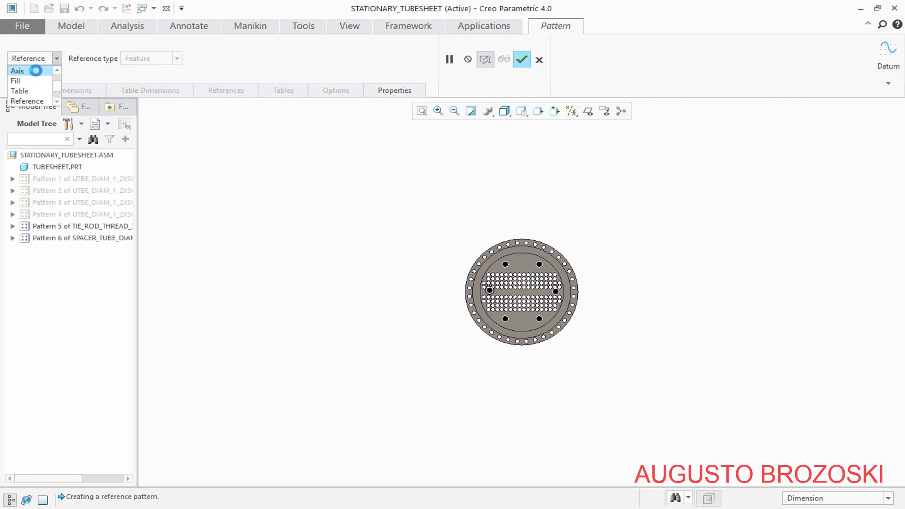
pyautogui.click(17, 71)
# - Turn on the coordinate system display and pick the Z axis at the tubesheet's centre as the pattern centre
pyautogui.click(572, 111)
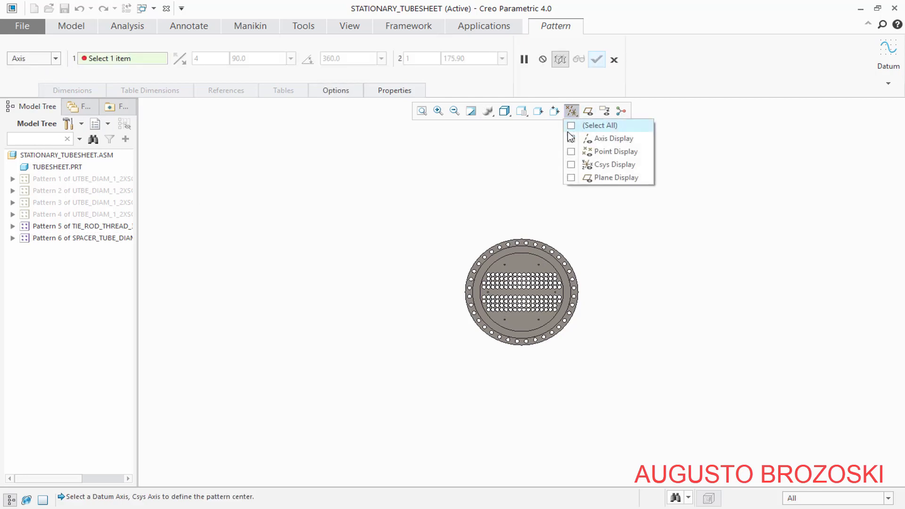
pyautogui.click(570, 165)
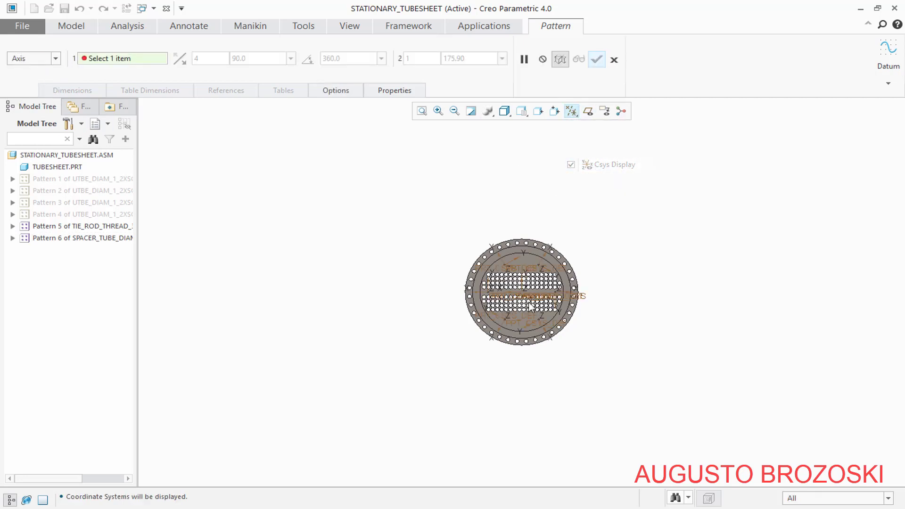
pyautogui.moveTo(490, 270); pyautogui.dragTo(532, 297, button='middle')
pyautogui.scroll(-8, 542, 283)
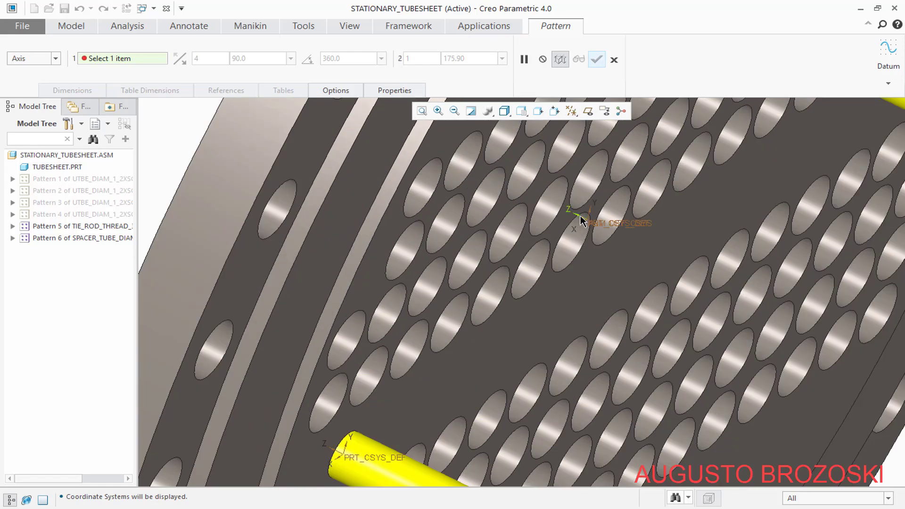
pyautogui.click(581, 217)
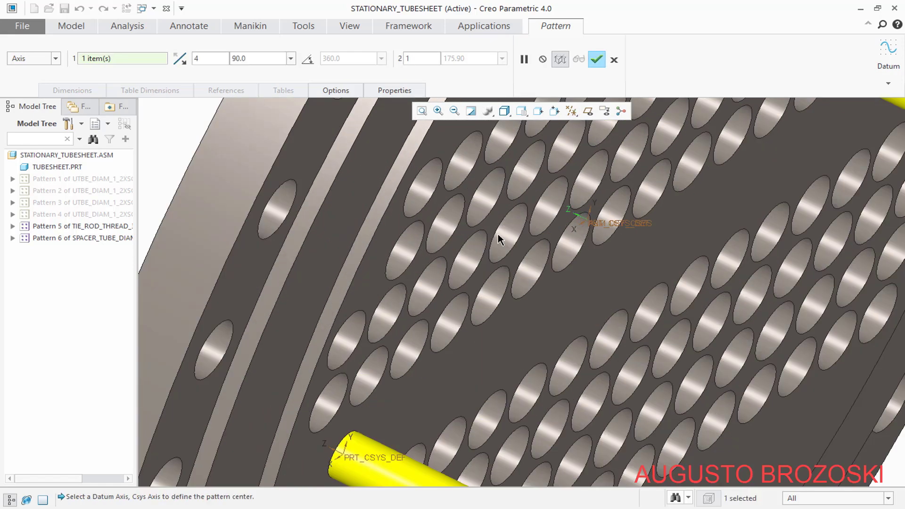
# - Set the x653 spacer tube pattern to 2 members at 60 degrees and check their positions from the BACK orientation and a rotated view
pyautogui.click(521, 112)
pyautogui.click(515, 150)
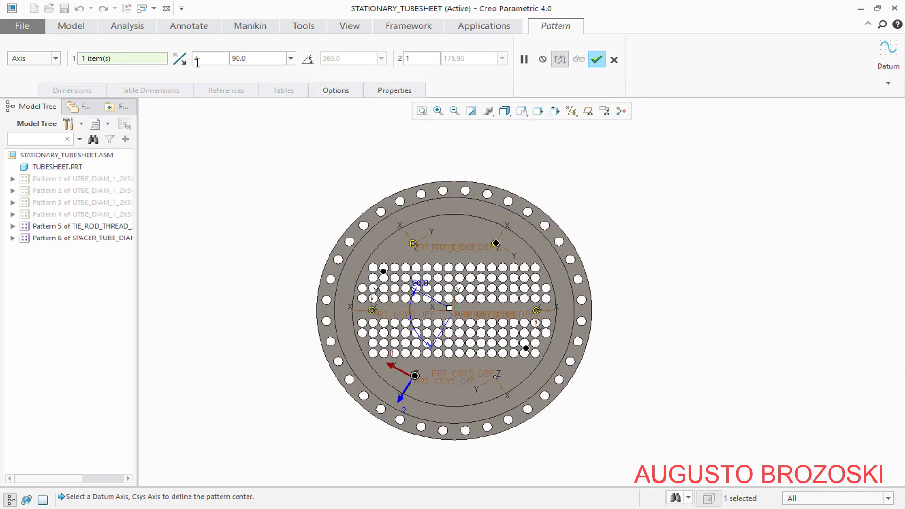
pyautogui.write('2')
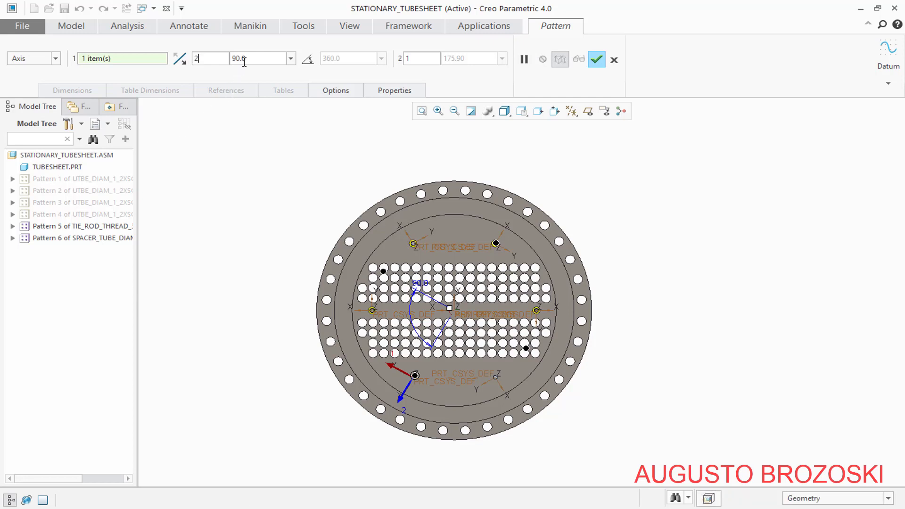
pyautogui.doubleClick(244, 59)
pyautogui.write('60')
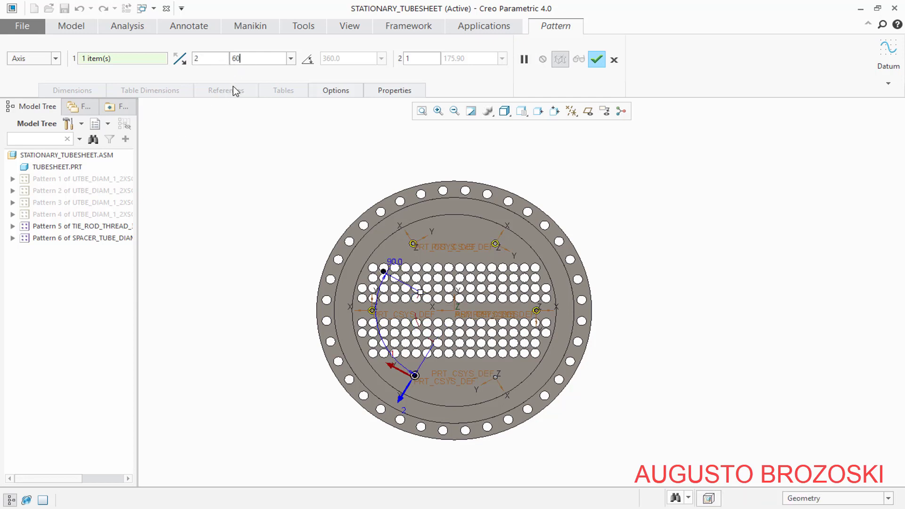
pyautogui.press('Return')
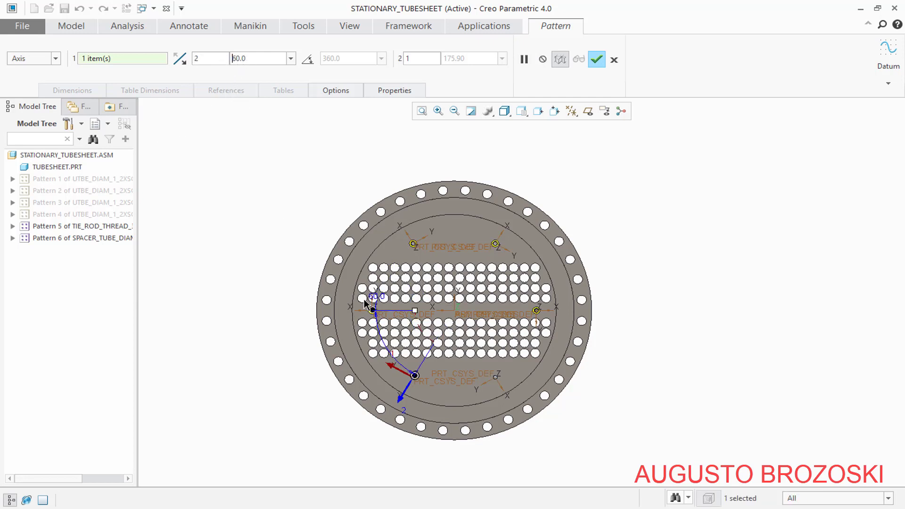
pyautogui.moveTo(371, 344); pyautogui.dragTo(400, 351, button='middle')
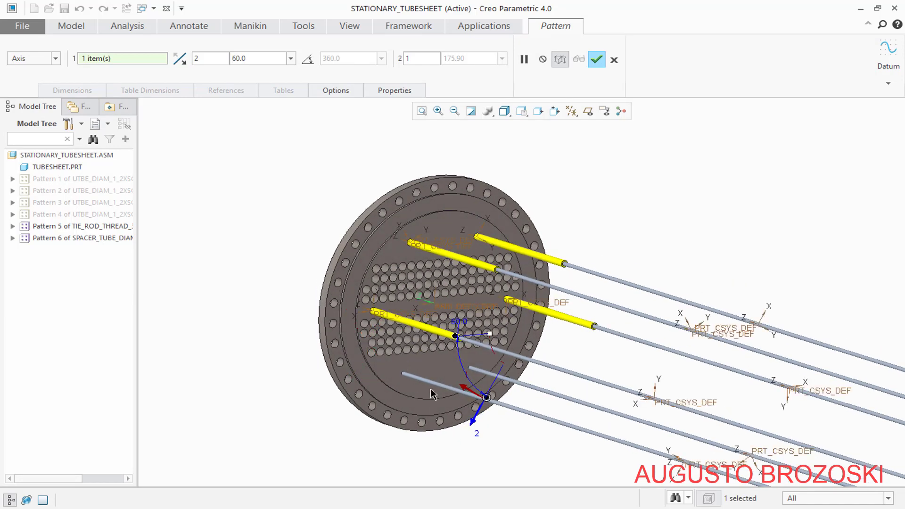
# - Reverse the angular direction of the x653 spacer tube pattern so both members sit on the lower tie rods, and accept the pattern
pyautogui.click(181, 60)
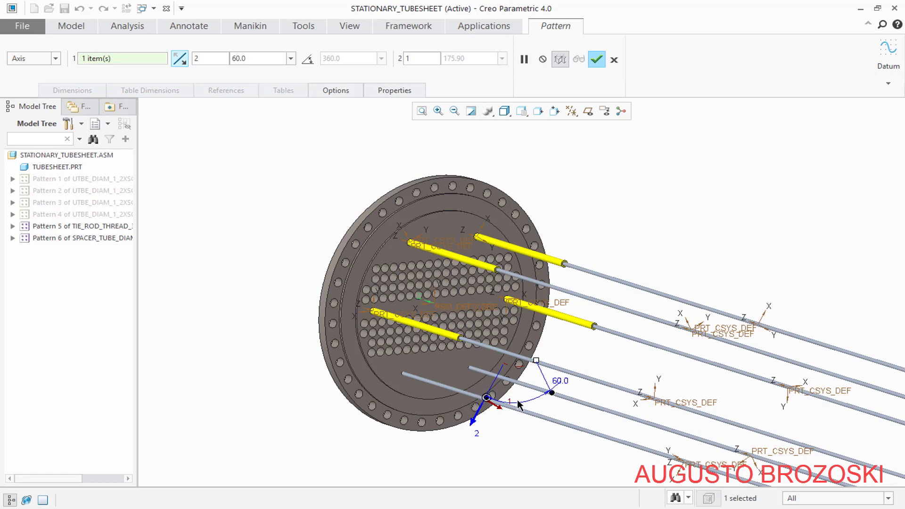
pyautogui.scroll(-2, 487, 419)
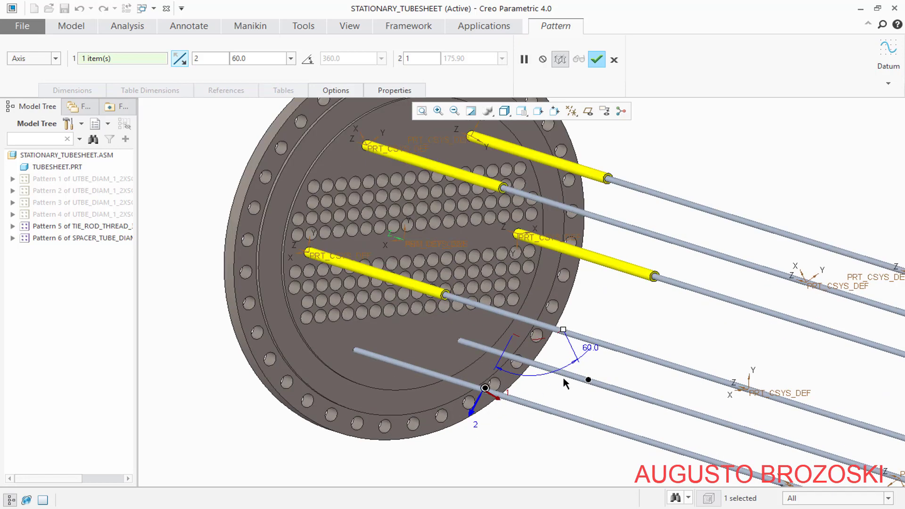
pyautogui.click(596, 60)
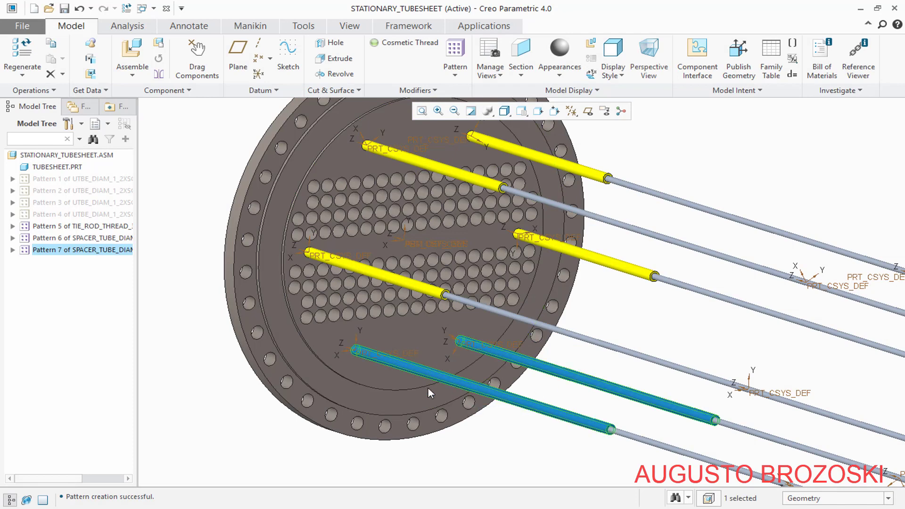
pyautogui.scroll(2, 424, 396)
pyautogui.click(257, 382)
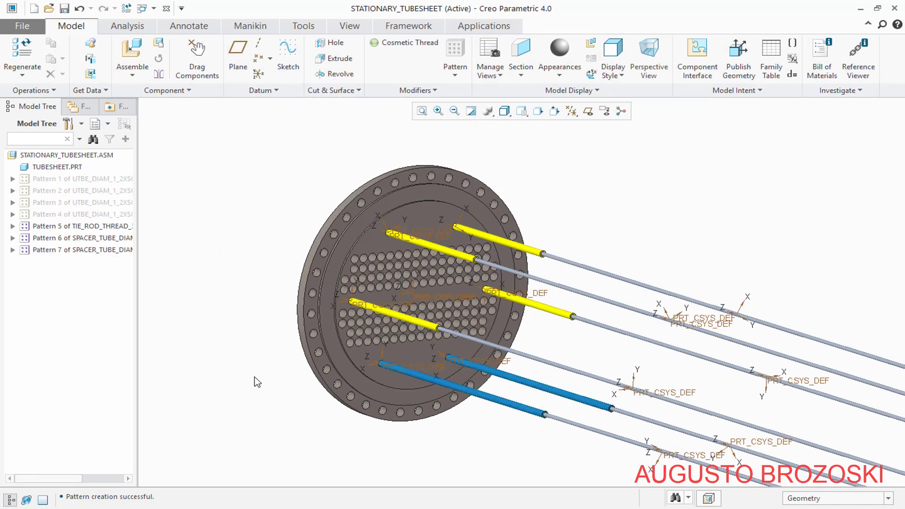
# - Hide the coordinate systems and save the STATIONARY_TUBESHEET assembly in its default isometric orientation
pyautogui.click(571, 112)
pyautogui.click(572, 165)
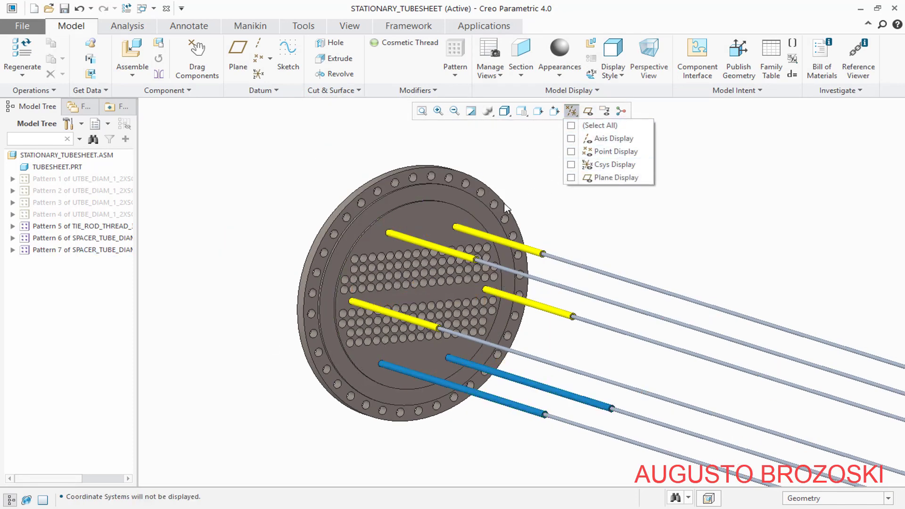
pyautogui.click(569, 227)
pyautogui.moveTo(552, 271); pyautogui.dragTo(555, 232, button='middle')
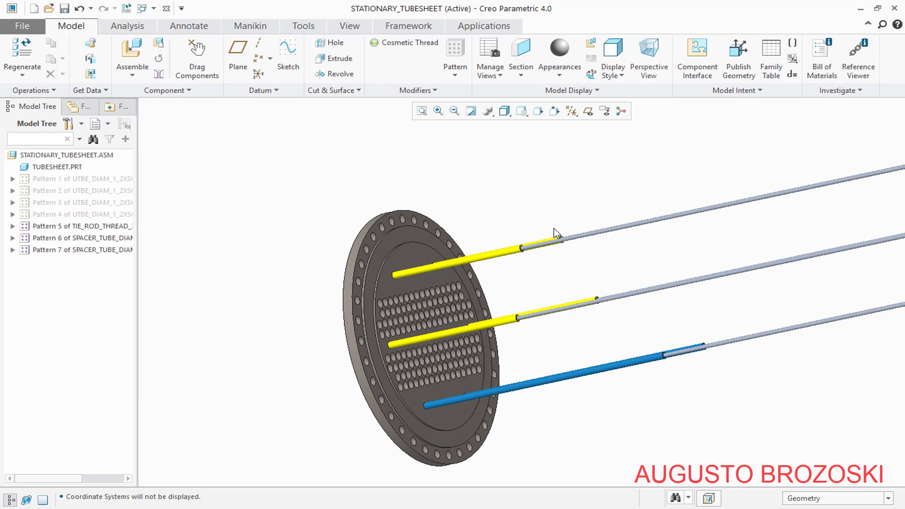
pyautogui.click(527, 112)
pyautogui.click(538, 124)
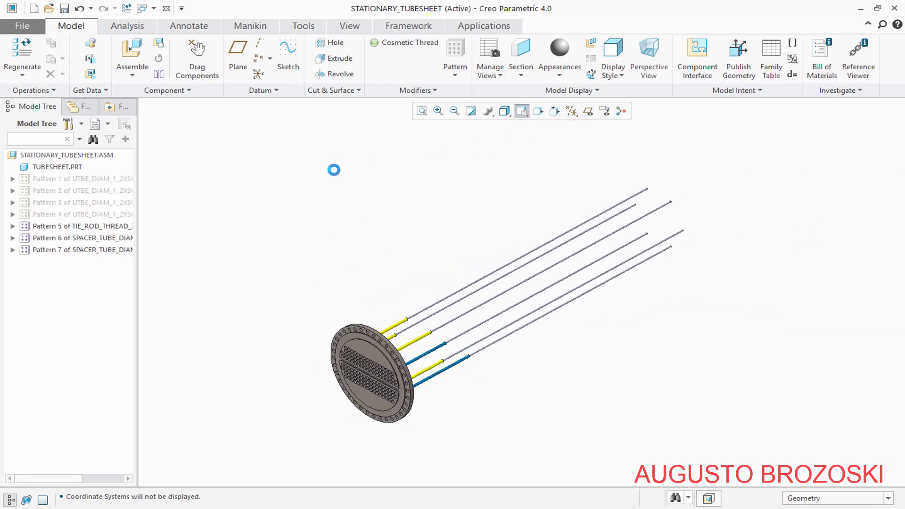
pyautogui.click(65, 8)
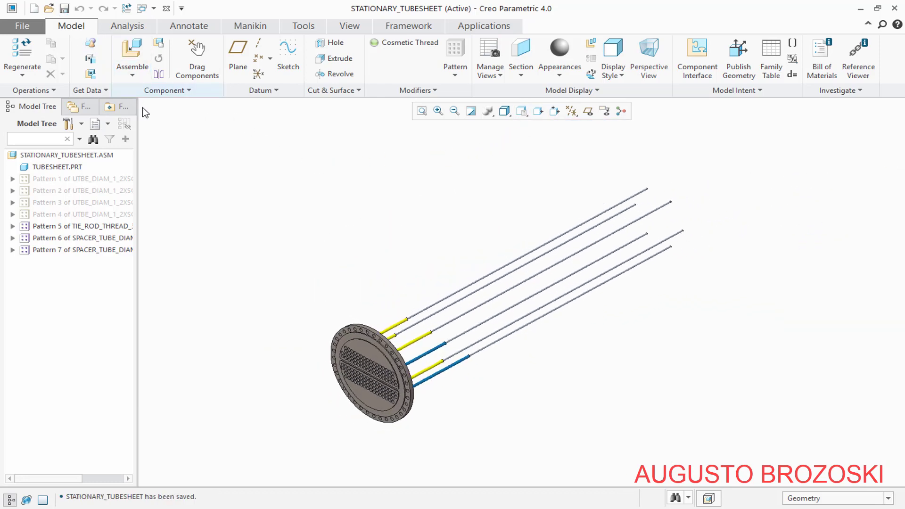
# - Consult the heat exchanger drawing in Adobe Acrobat Reader and insert baffle_superior.prt into the Creo assembly
pyautogui.hotkey('alt', 'Tab')
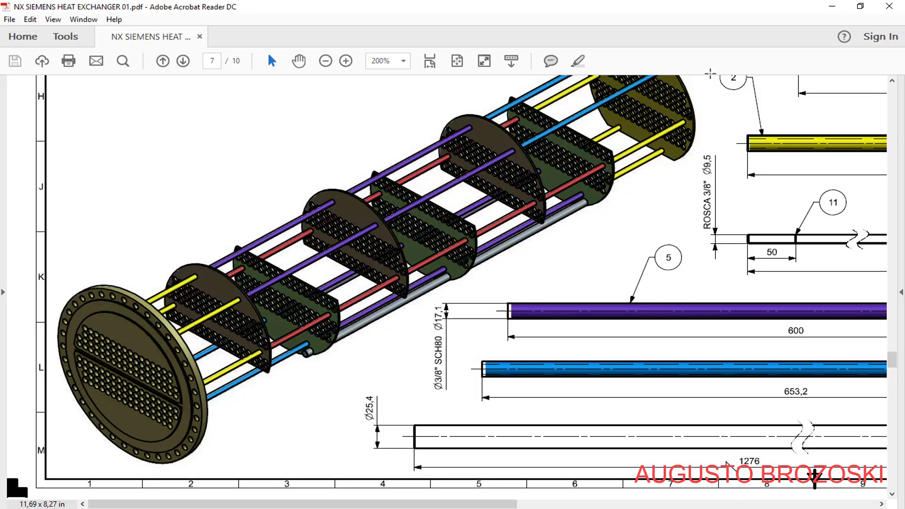
pyautogui.click(832, 7)
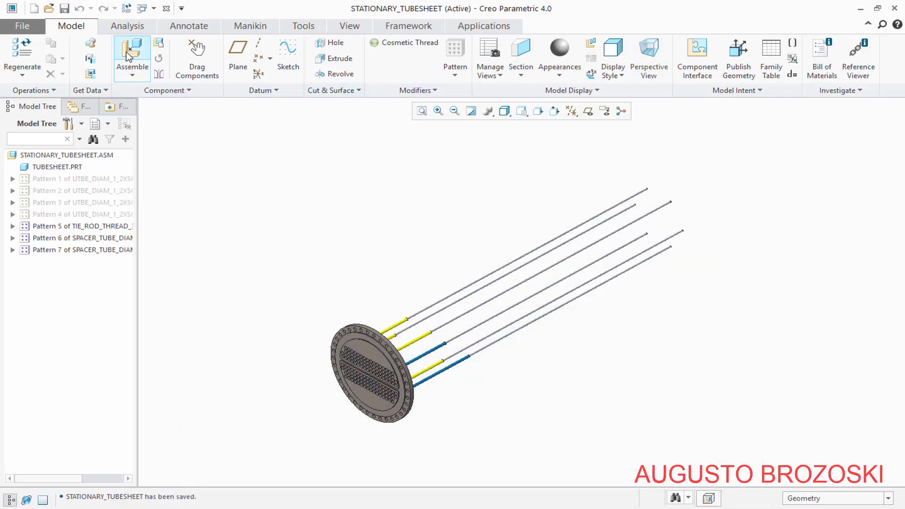
pyautogui.click(128, 56)
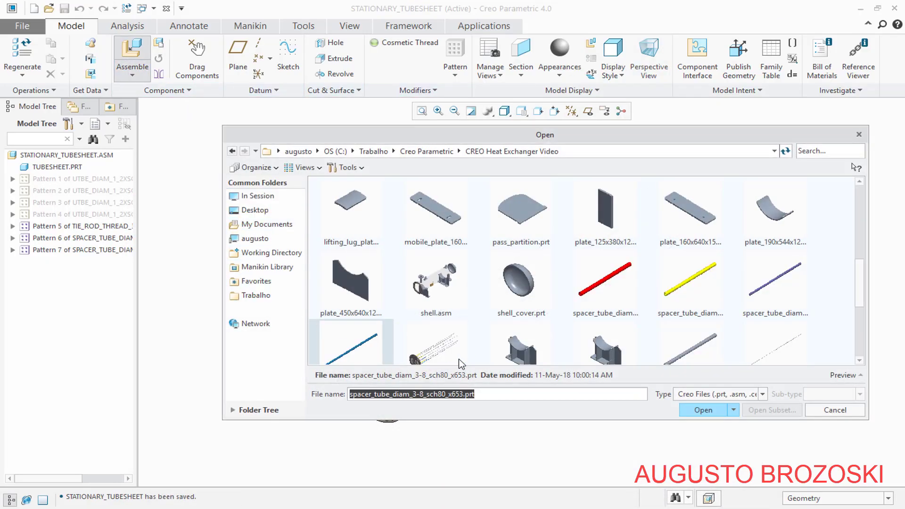
pyautogui.scroll(-1, 572, 302)
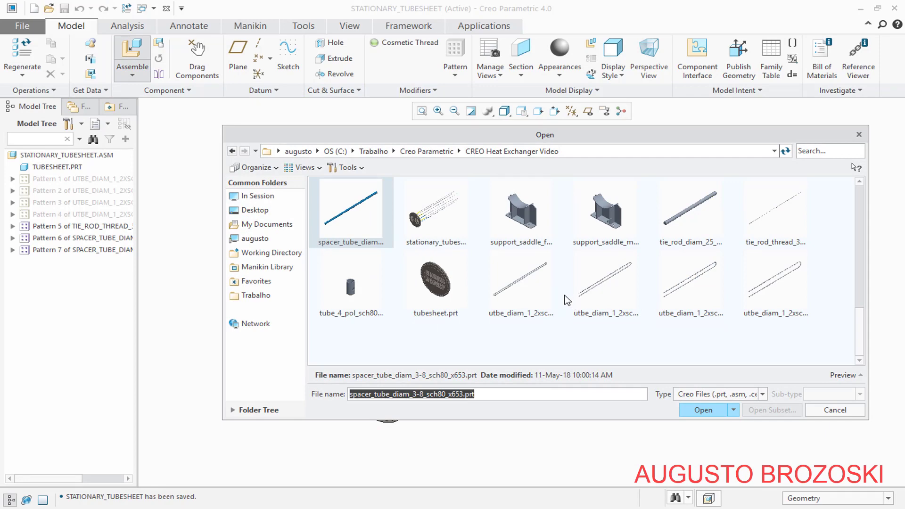
pyautogui.scroll(3, 552, 297)
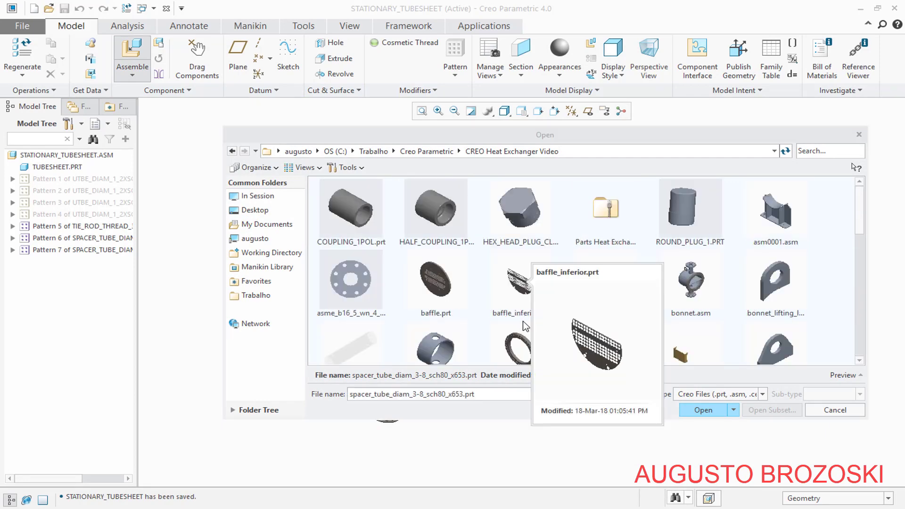
pyautogui.click(615, 303)
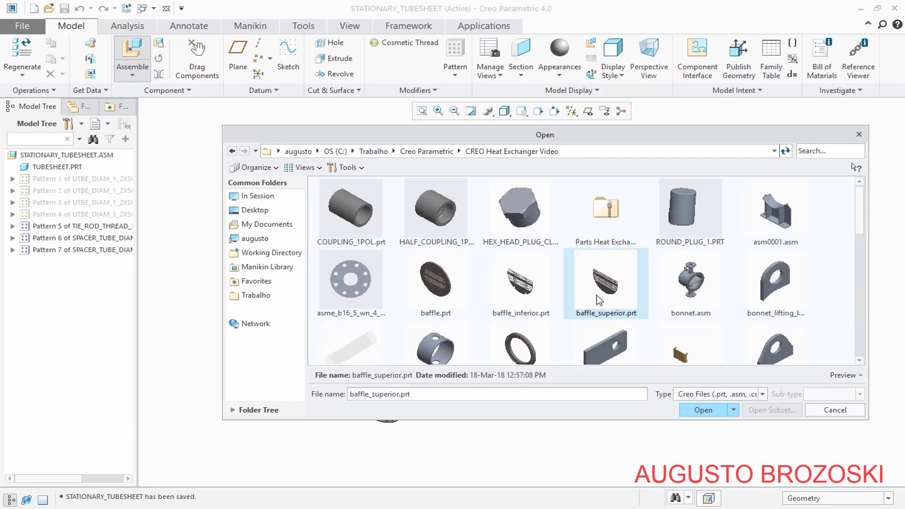
pyautogui.click(703, 411)
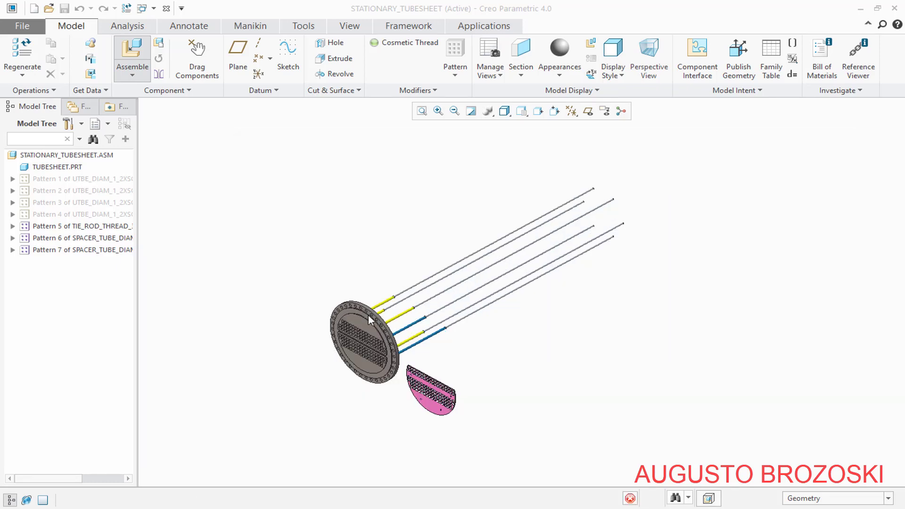
# - Move the upper baffle above the tie rods and rotate it about half a turn so its straight edge faces down
pyautogui.scroll(3, 408, 404)
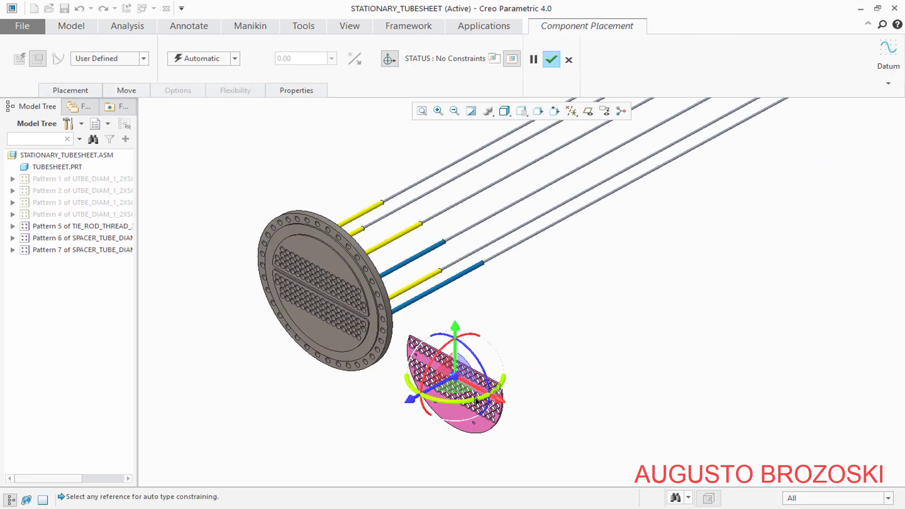
pyautogui.moveTo(458, 336); pyautogui.dragTo(458, 168)
pyautogui.moveTo(502, 230); pyautogui.dragTo(411, 169)
pyautogui.scroll(4, 357, 196)
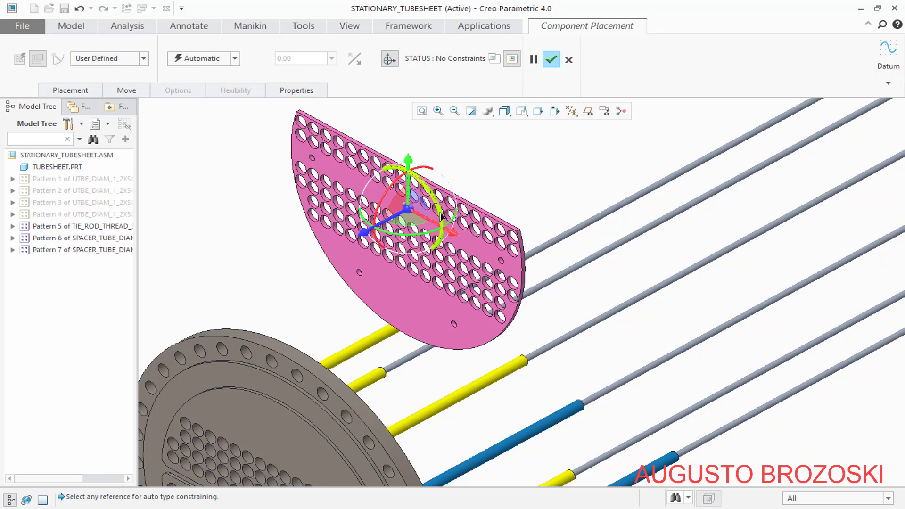
pyautogui.moveTo(441, 217); pyautogui.dragTo(316, 234)
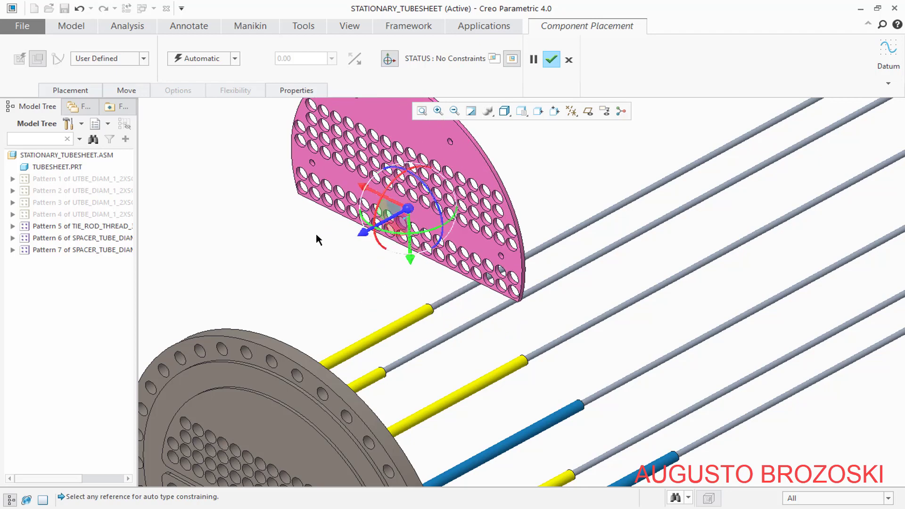
pyautogui.scroll(2, 344, 296)
pyautogui.scroll(-1, 274, 217)
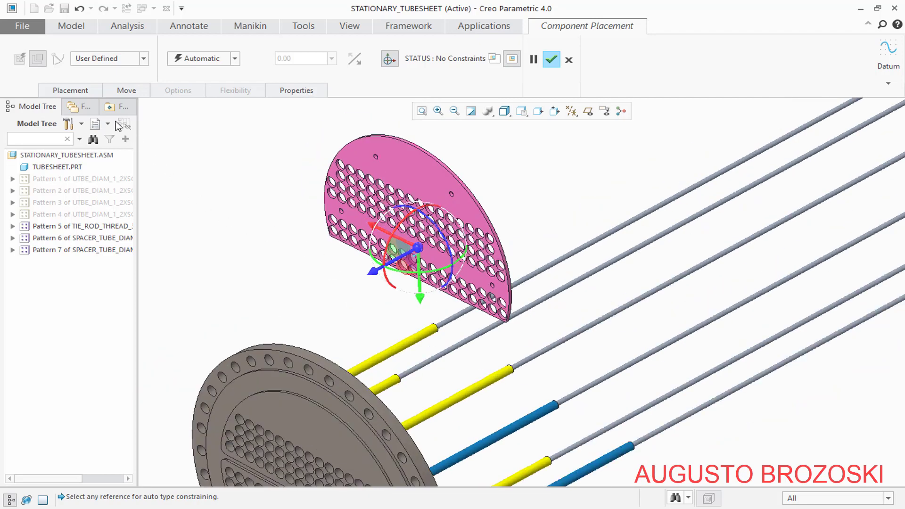
# - Constrain the flat face of the upper baffle Coincident with the end face of a yellow x350 spacer tube
pyautogui.click(87, 90)
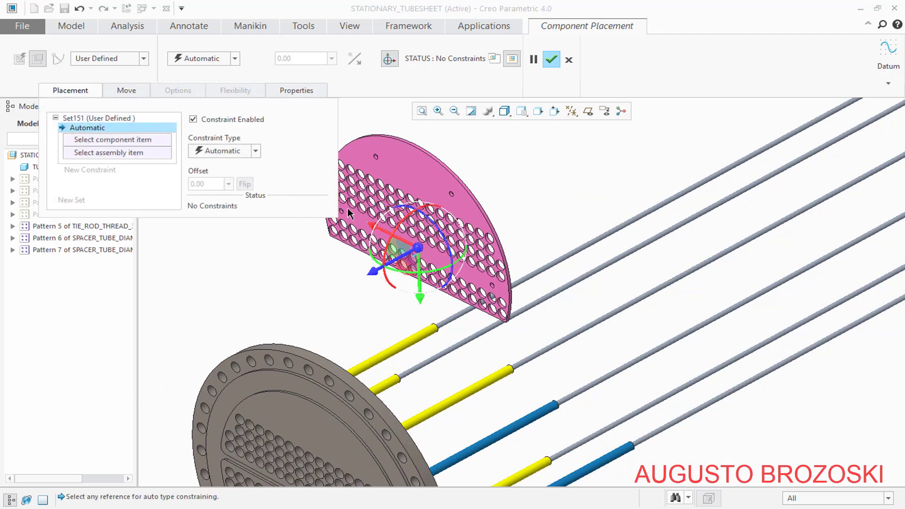
pyautogui.click(416, 176)
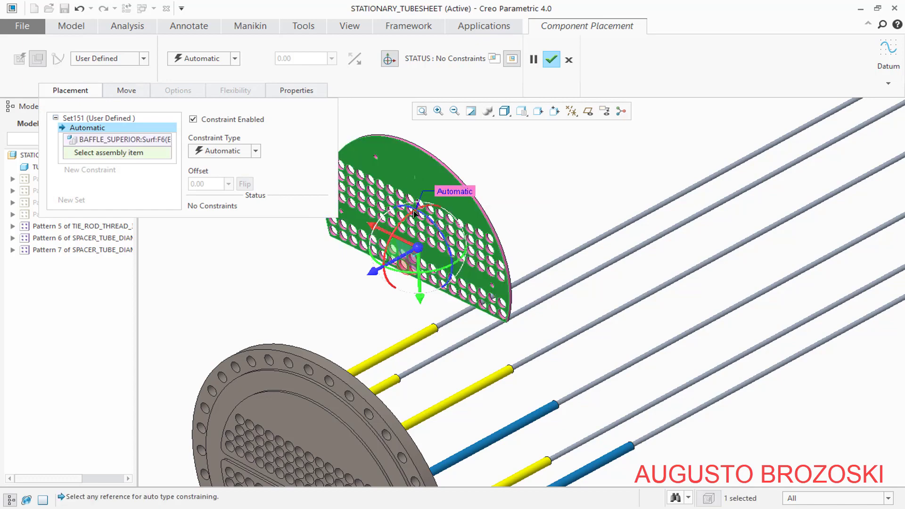
pyautogui.scroll(2, 416, 246)
pyautogui.moveTo(436, 293); pyautogui.dragTo(501, 345, button='middle')
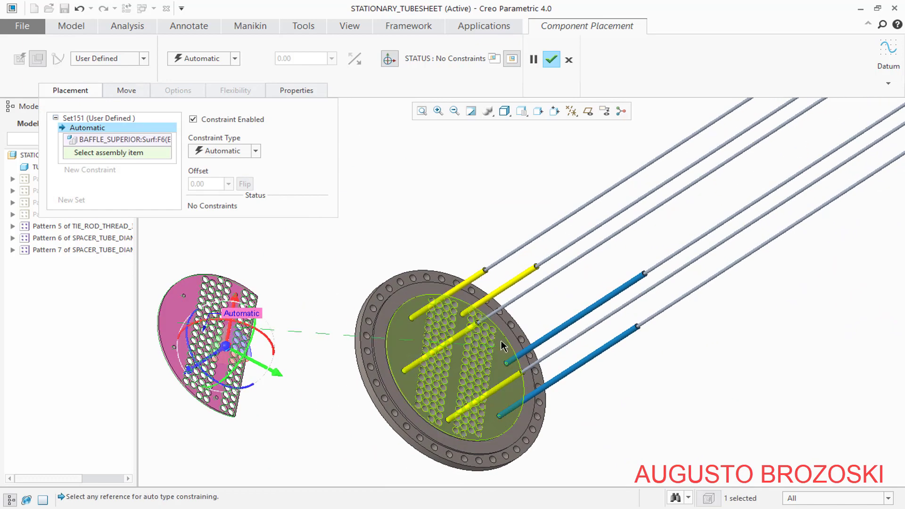
pyautogui.scroll(-4, 501, 345)
pyautogui.scroll(2, 476, 326)
pyautogui.scroll(-8, 579, 400)
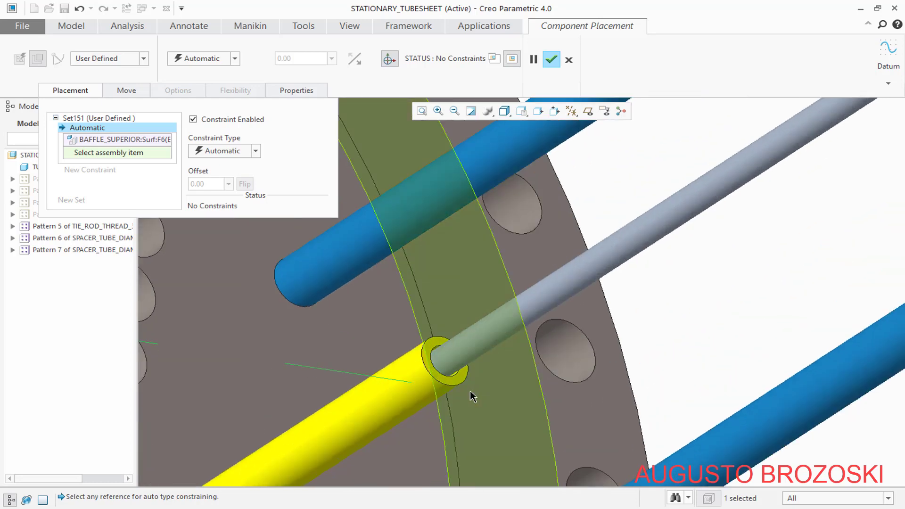
pyautogui.click(395, 347)
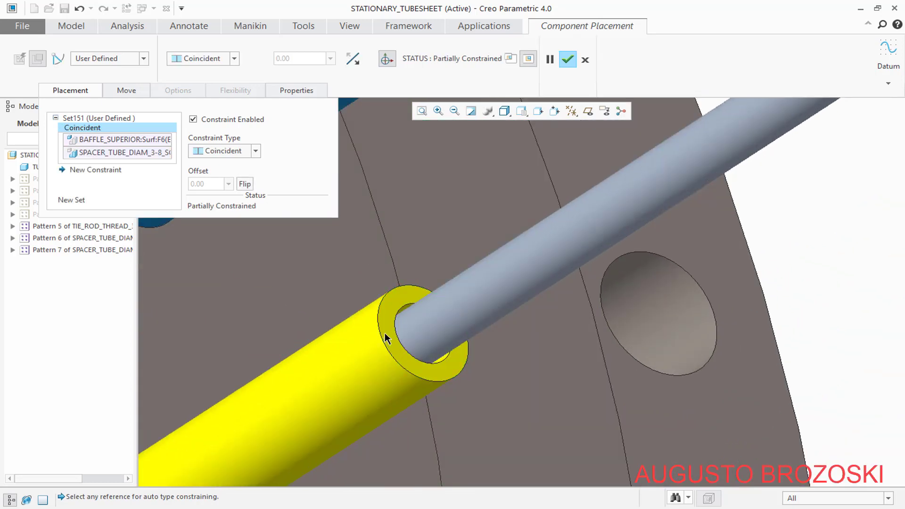
# - Constrain the upper baffle's curved outer edge surface Coincident with the tubesheet's outer cylindrical surface
pyautogui.scroll(5, 406, 329)
pyautogui.scroll(6, 406, 328)
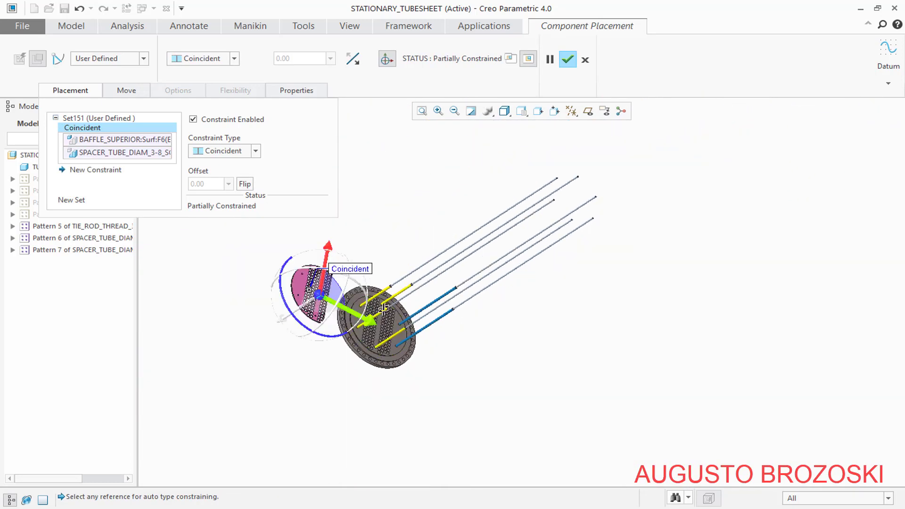
pyautogui.moveTo(406, 327); pyautogui.dragTo(432, 281, button='middle')
pyautogui.scroll(-10, 424, 212)
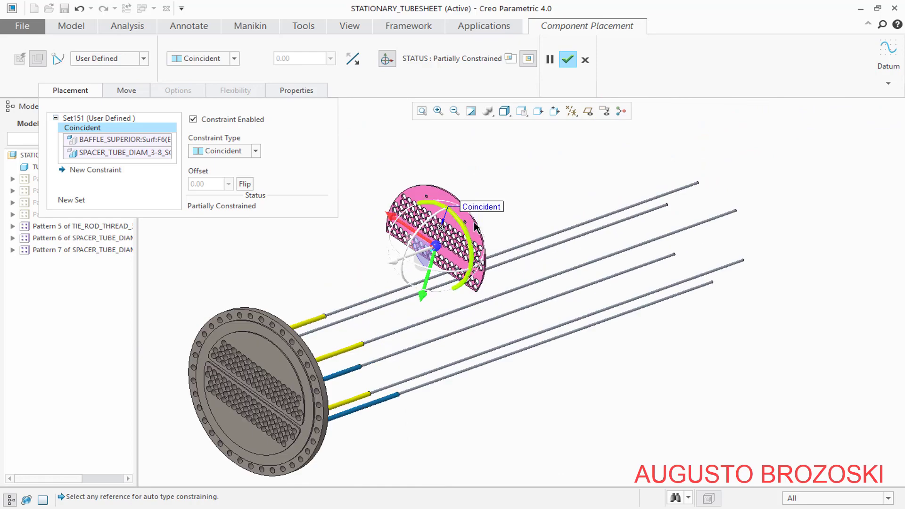
pyautogui.scroll(-5, 418, 224)
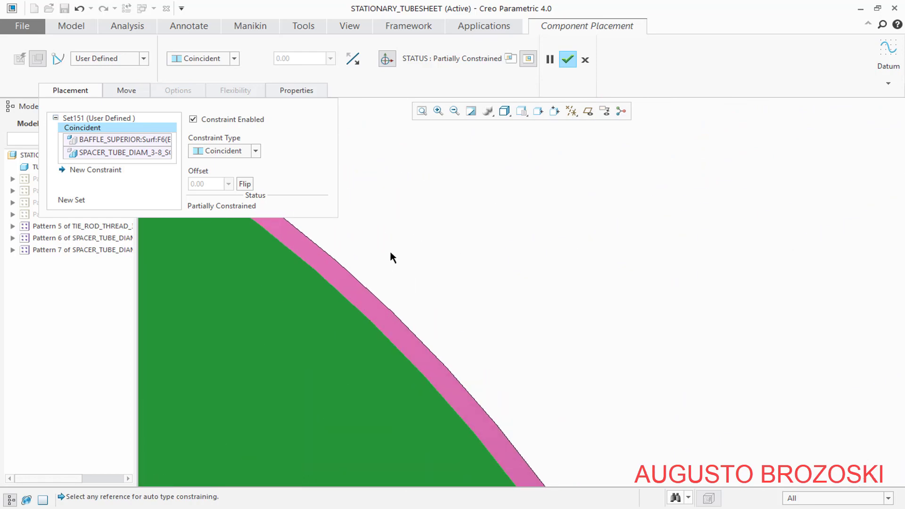
pyautogui.click(342, 285)
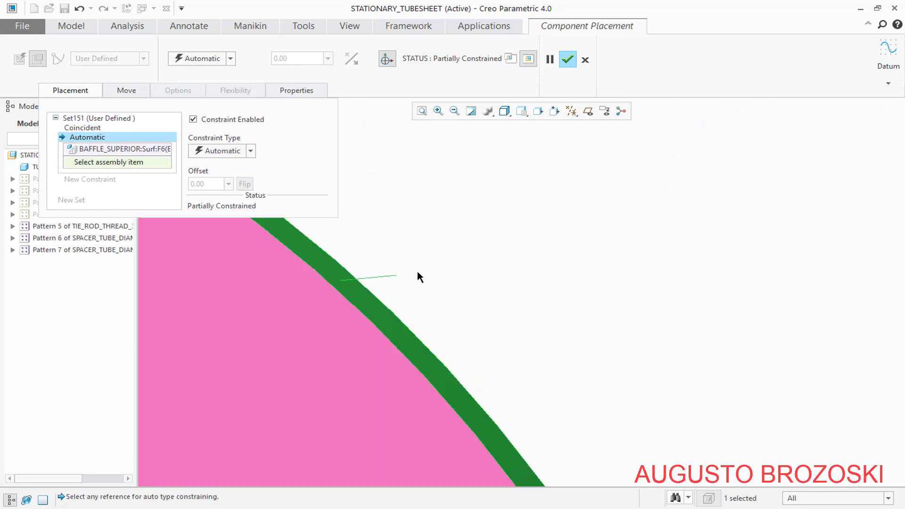
pyautogui.scroll(15, 448, 265)
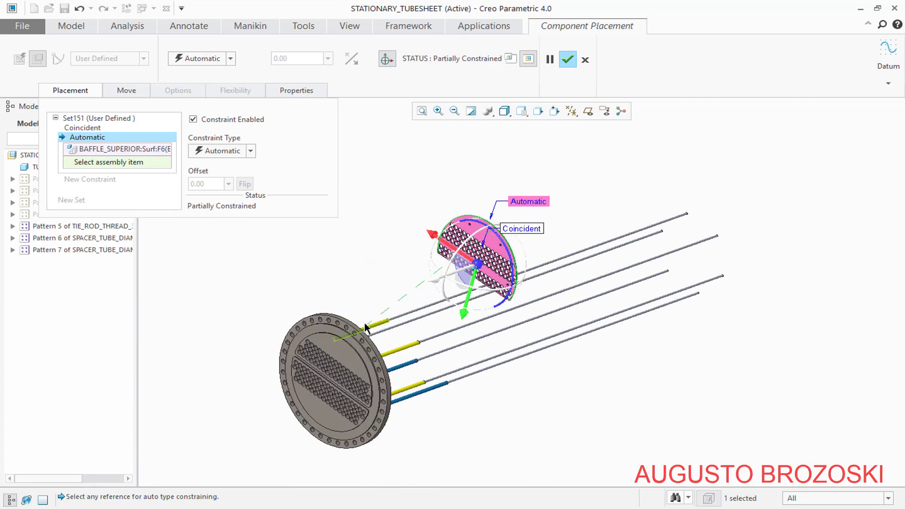
pyautogui.scroll(-10, 333, 318)
pyautogui.click(276, 347)
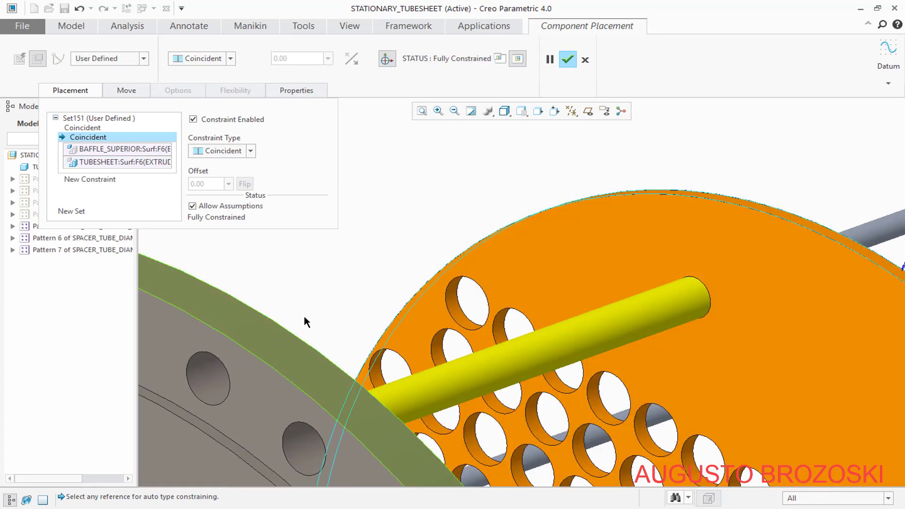
pyautogui.scroll(10, 304, 316)
pyautogui.moveTo(343, 342); pyautogui.dragTo(371, 293, button='middle')
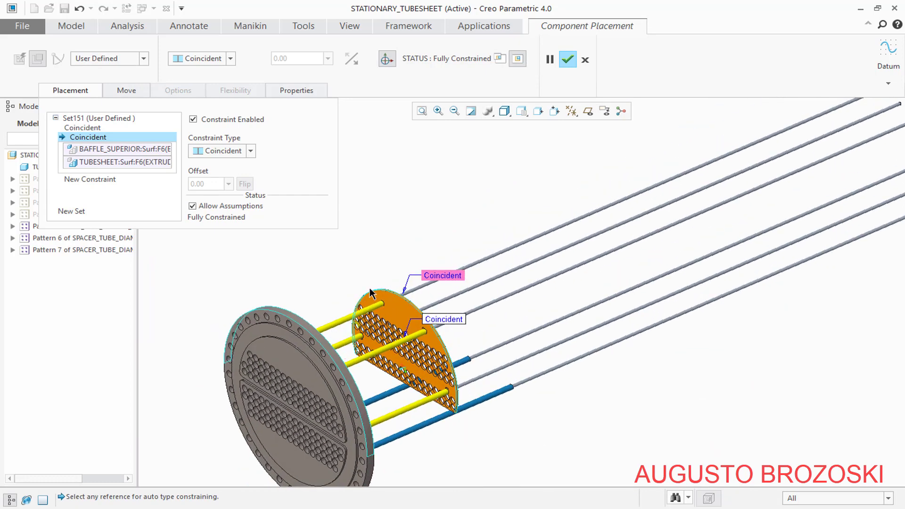
# - Display the datum planes, disable Allow Assumptions in the upper baffle's placement and add a third constraint
pyautogui.click(588, 112)
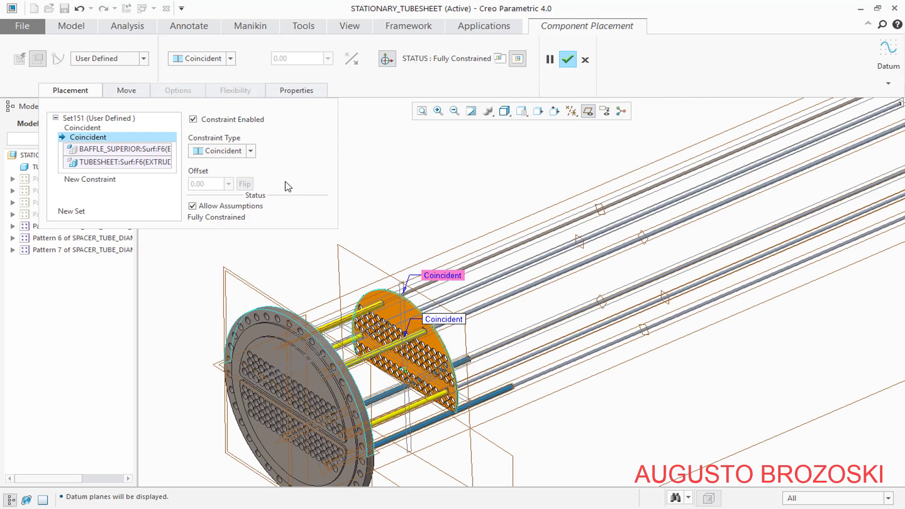
pyautogui.click(192, 207)
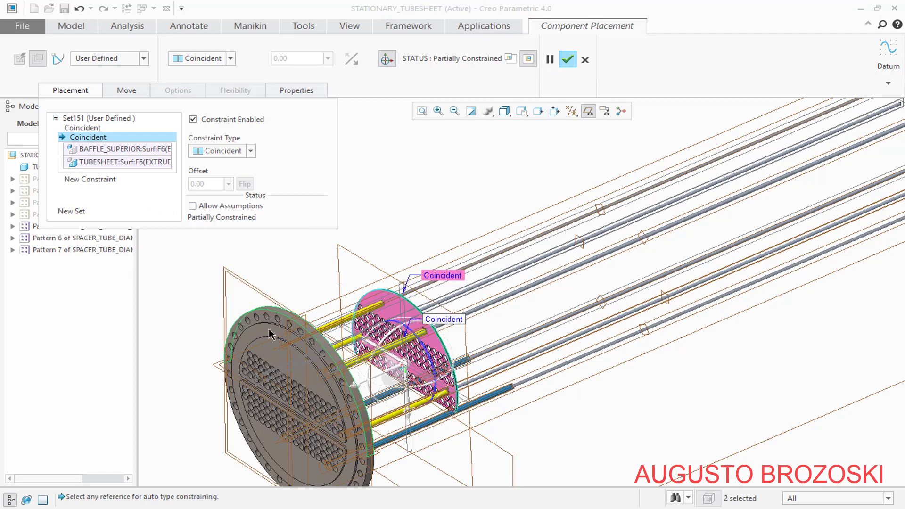
pyautogui.click(89, 180)
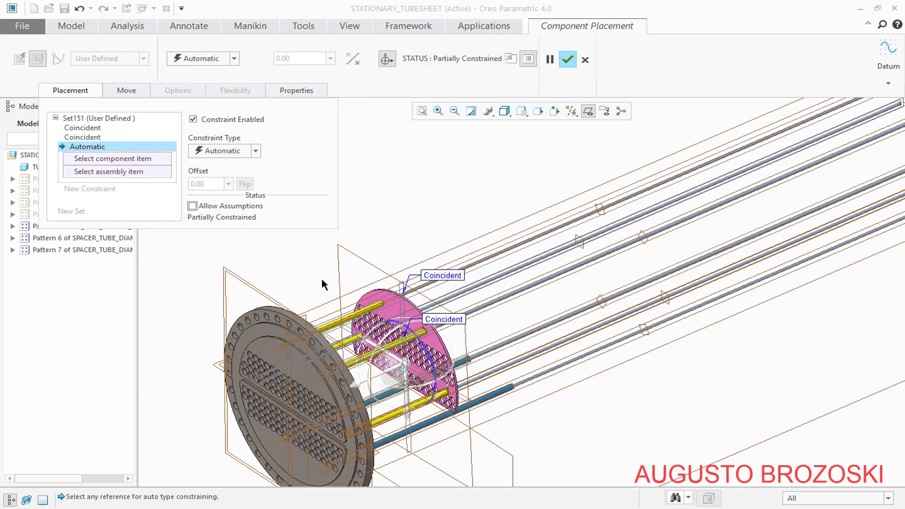
# - Constrain the upper baffle's RIGHT datum plane Coincident with the tubesheet's RIGHT datum plane and accept the placement
pyautogui.scroll(3, 423, 367)
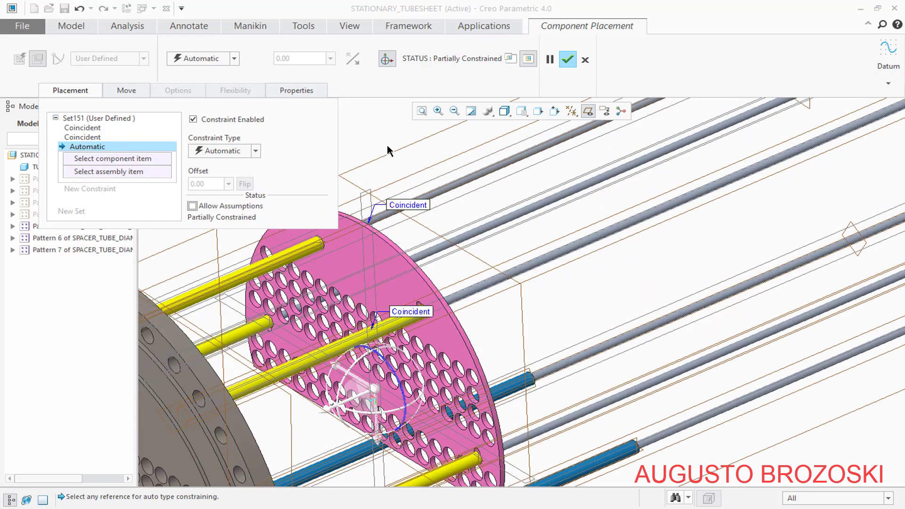
pyautogui.scroll(4, 372, 156)
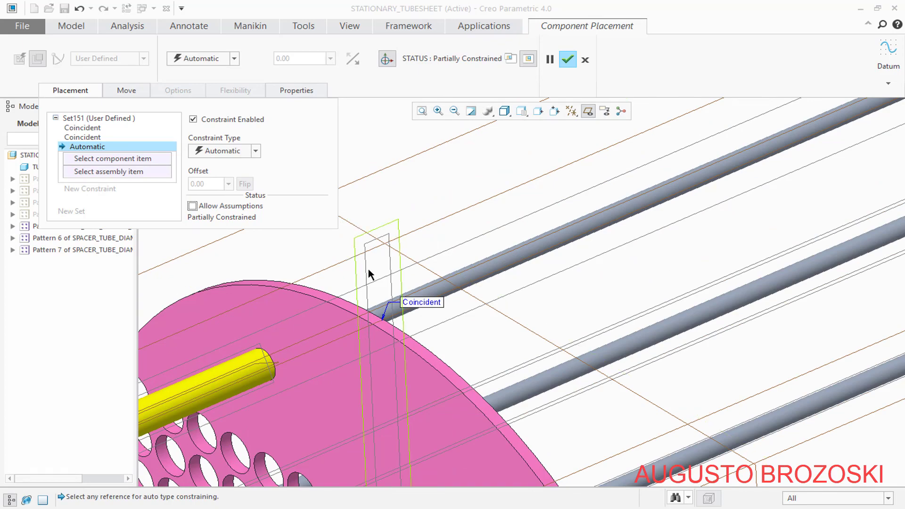
pyautogui.click(370, 274)
pyautogui.scroll(-6, 396, 264)
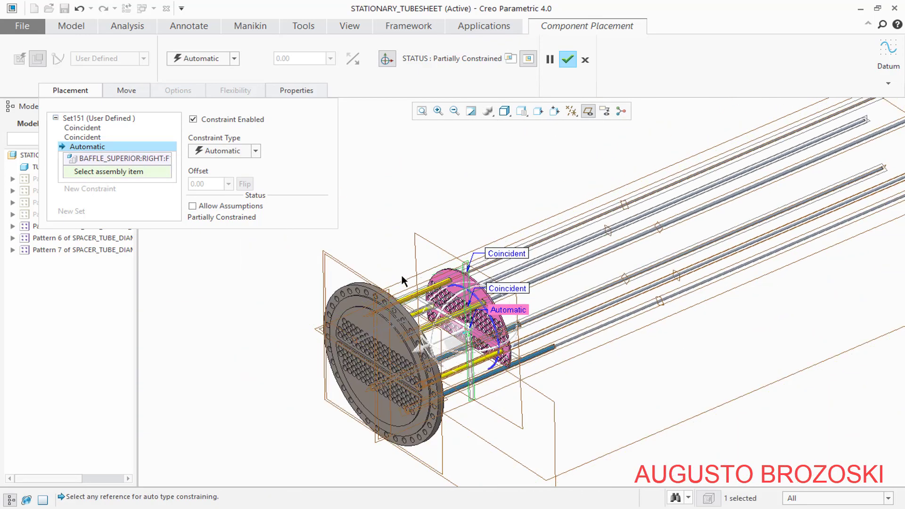
pyautogui.scroll(5, 388, 294)
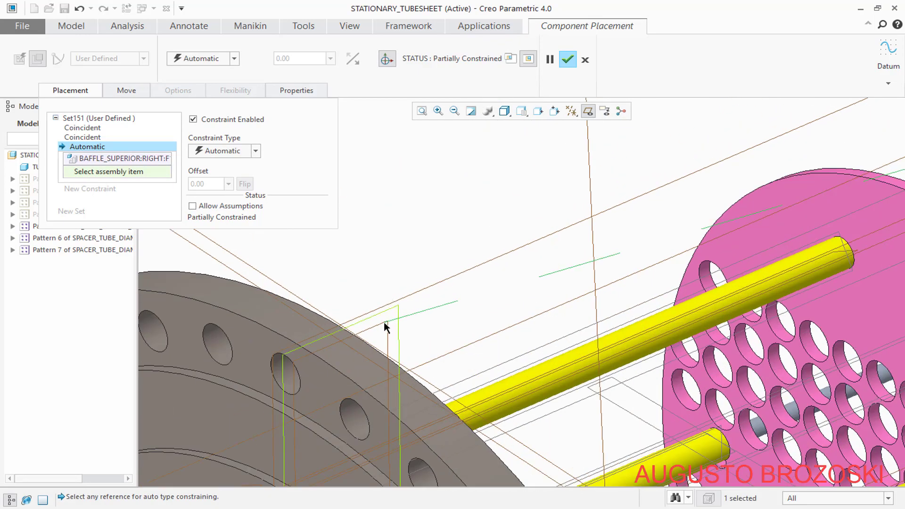
pyautogui.click(386, 327)
pyautogui.scroll(-5, 361, 324)
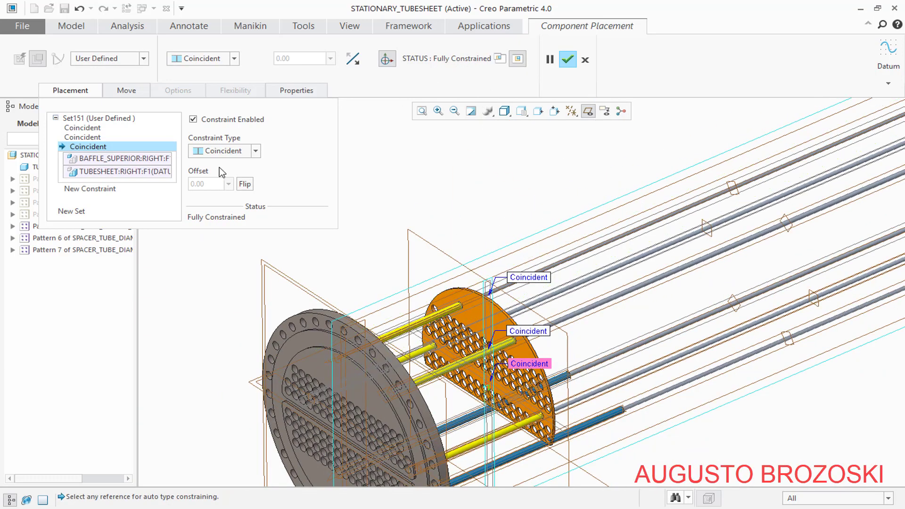
pyautogui.click(71, 90)
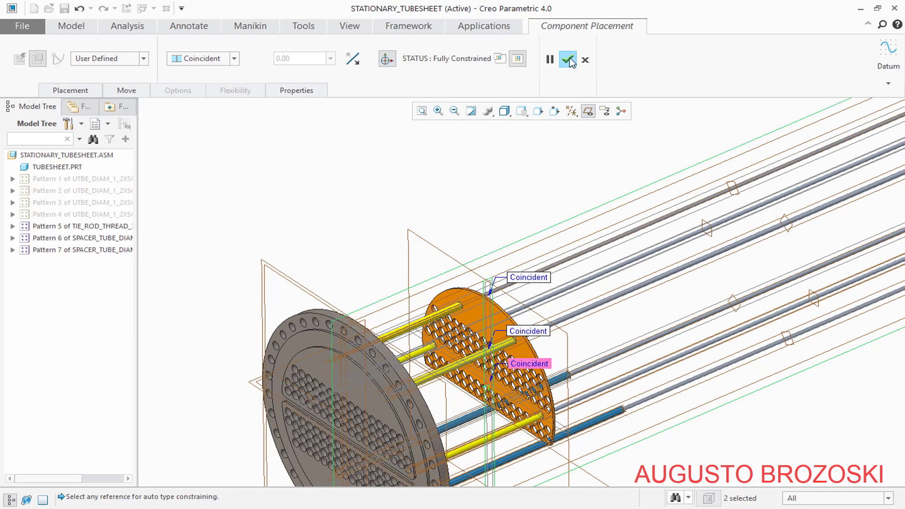
pyautogui.click(568, 60)
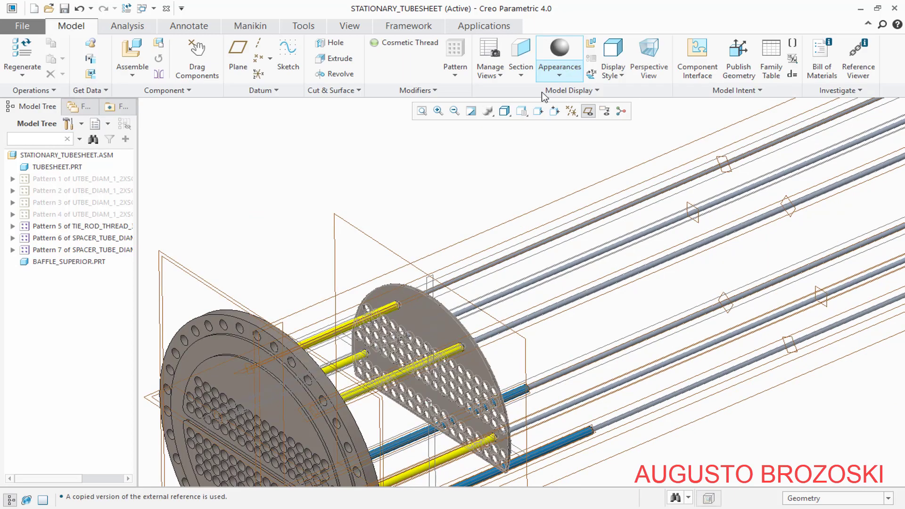
# - Hide the datum planes, return the assembly to the Standard Orientation and save it
pyautogui.click(588, 111)
pyautogui.click(521, 111)
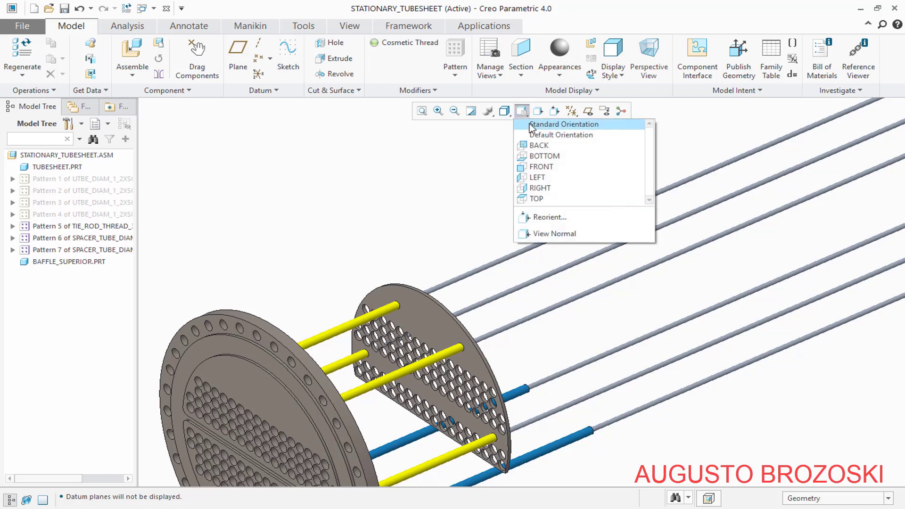
pyautogui.click(532, 124)
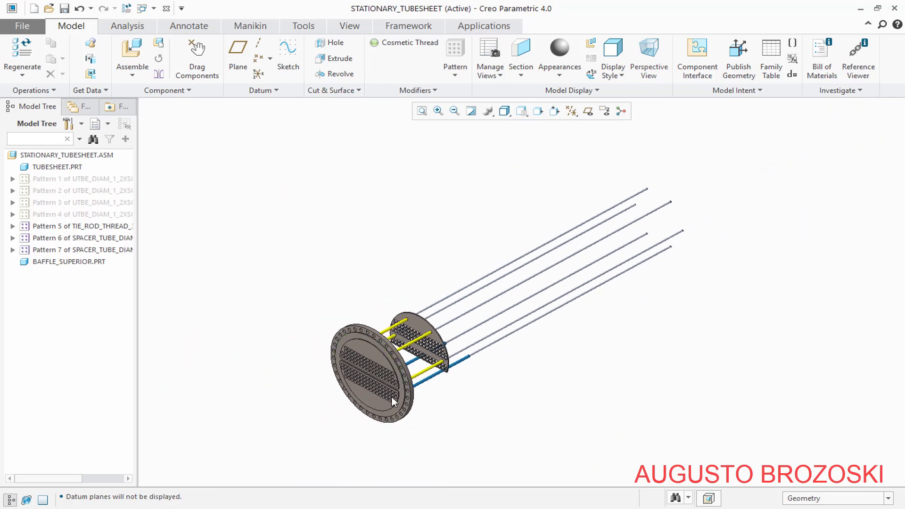
pyautogui.scroll(6, 405, 367)
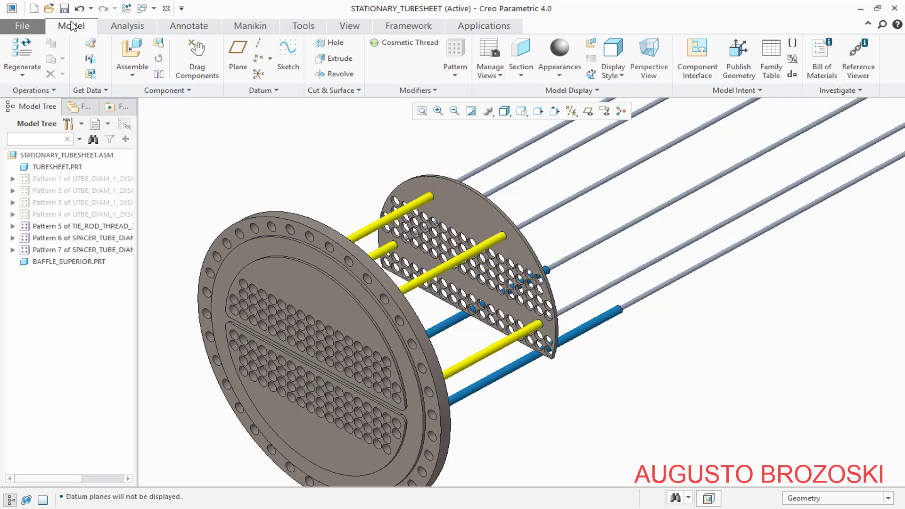
pyautogui.click(64, 8)
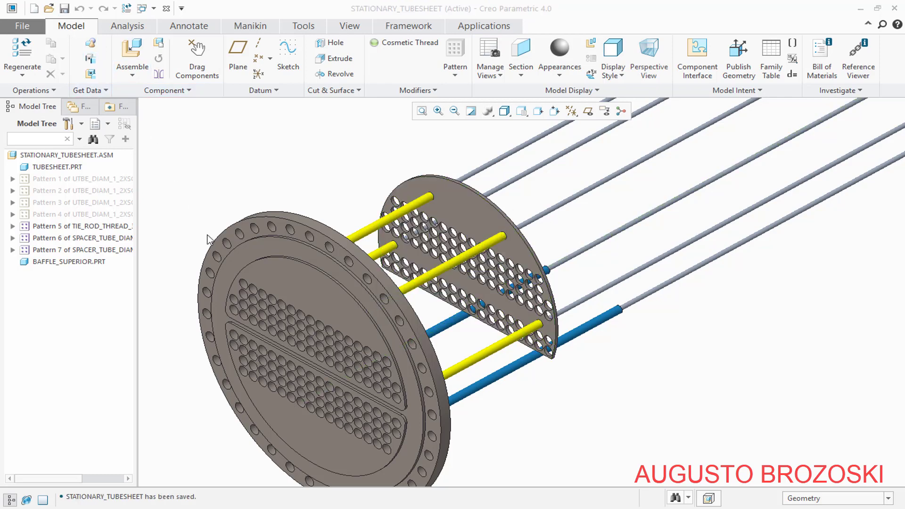
# - Consult the heat exchanger drawing in Adobe Acrobat Reader and insert baffle_inferior.prt into the Creo assembly
pyautogui.hotkey('alt', 'Tab')
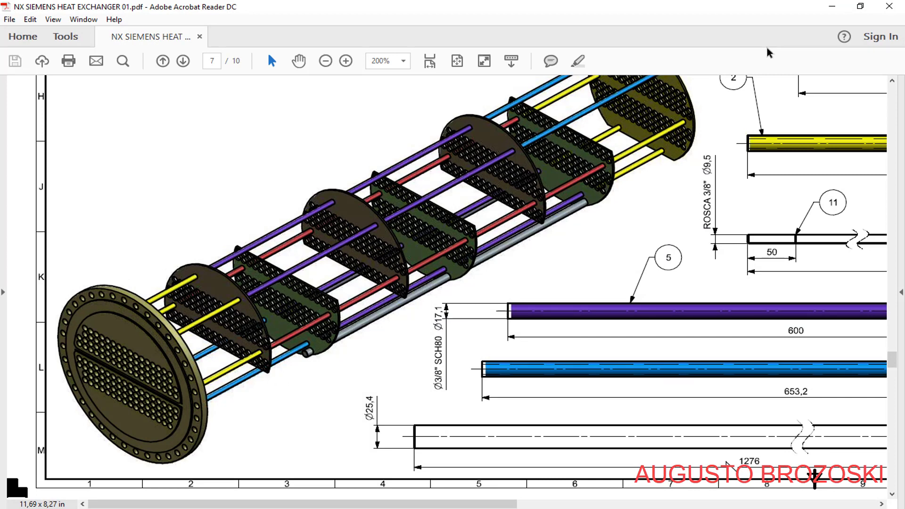
pyautogui.click(832, 6)
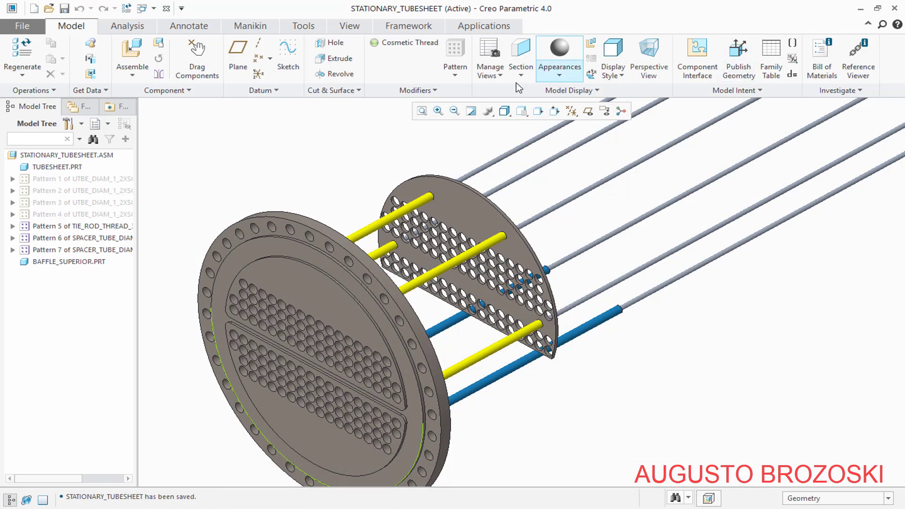
pyautogui.click(150, 58)
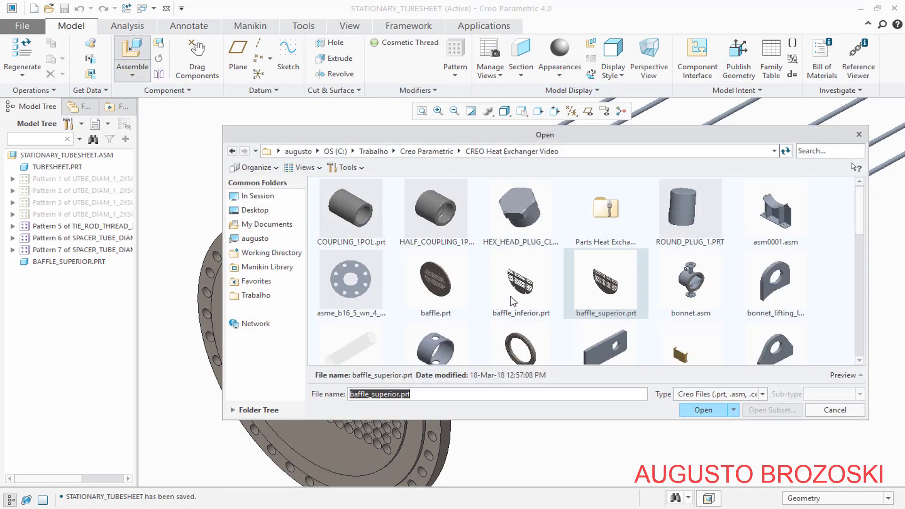
pyautogui.click(532, 296)
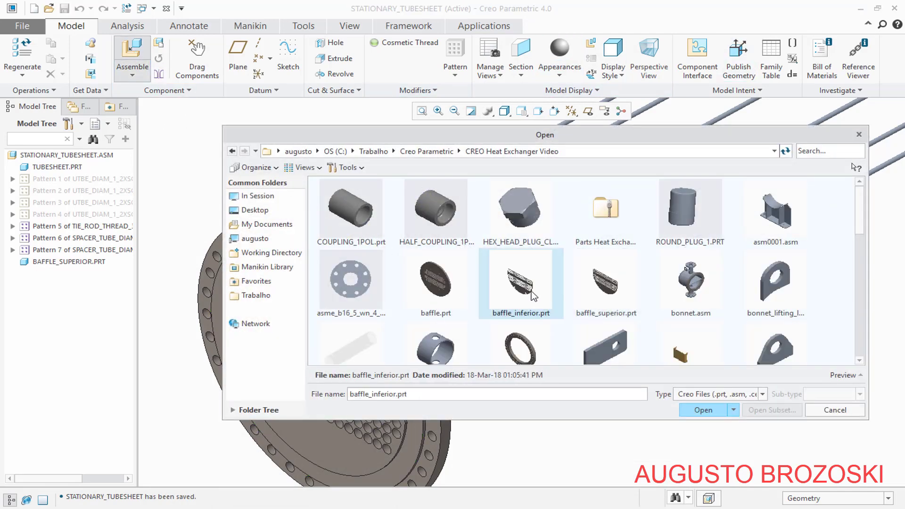
pyautogui.click(700, 412)
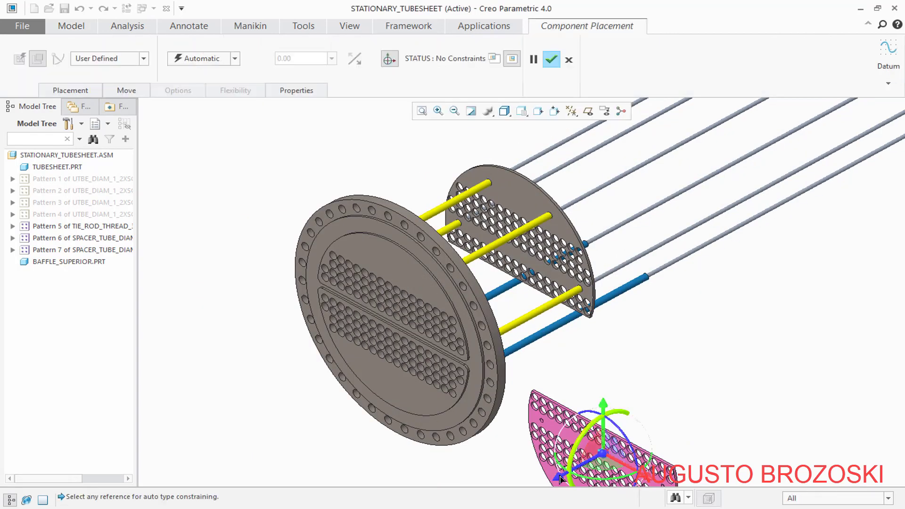
# - Move the lower baffle along the tube direction, away from the front of the tubesheet
pyautogui.moveTo(560, 478); pyautogui.dragTo(700, 400)
pyautogui.scroll(-3, 679, 404)
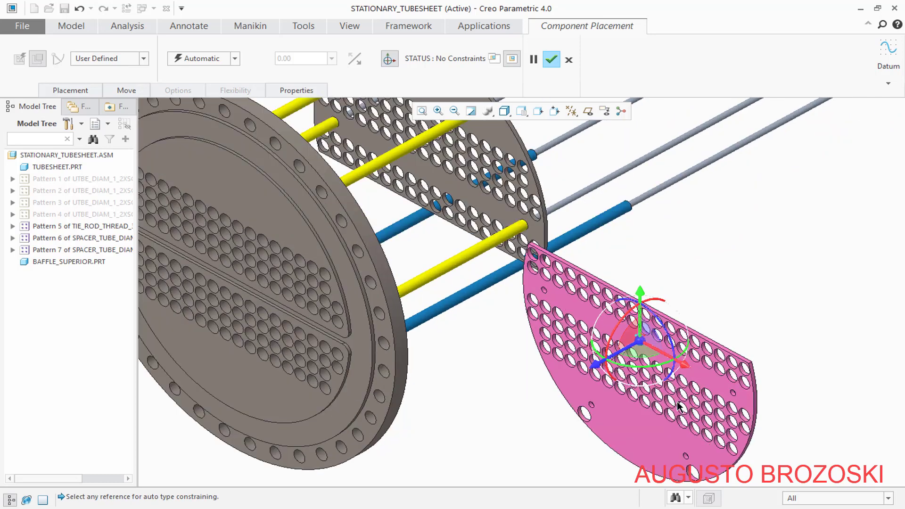
pyautogui.scroll(-2, 670, 405)
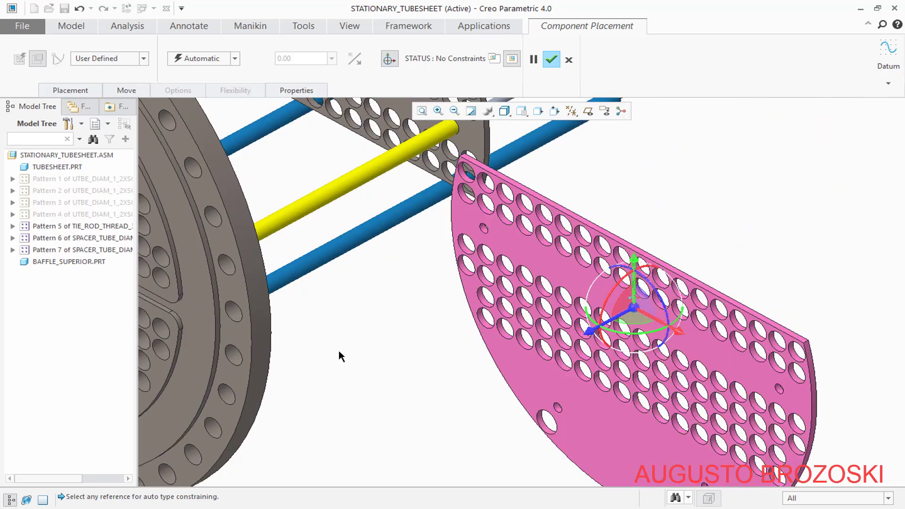
# - Constrain the flat face of the lower baffle Coincident with the end face of a blue x653 spacer tube
pyautogui.click(70, 90)
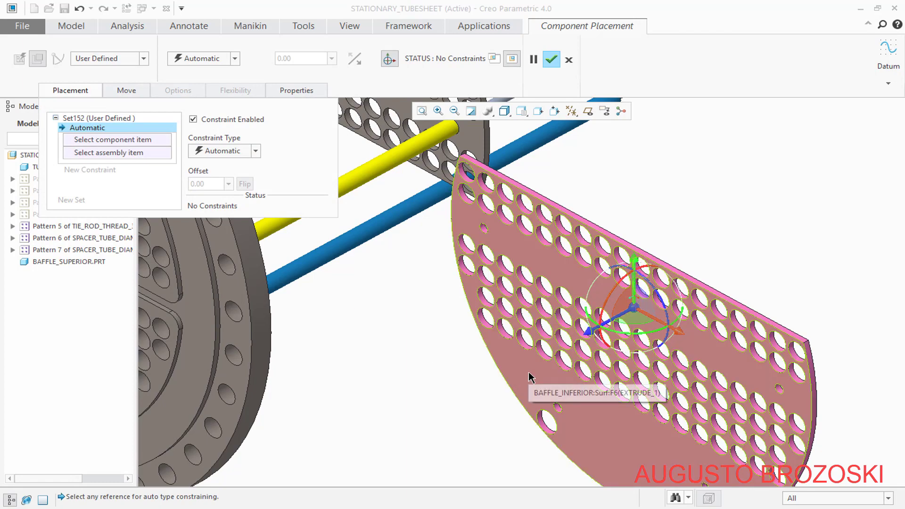
pyautogui.click(491, 389)
pyautogui.scroll(-5, 460, 399)
pyautogui.moveTo(521, 334); pyautogui.dragTo(752, 242, button='middle')
pyautogui.scroll(8, 723, 265)
pyautogui.scroll(4, 550, 261)
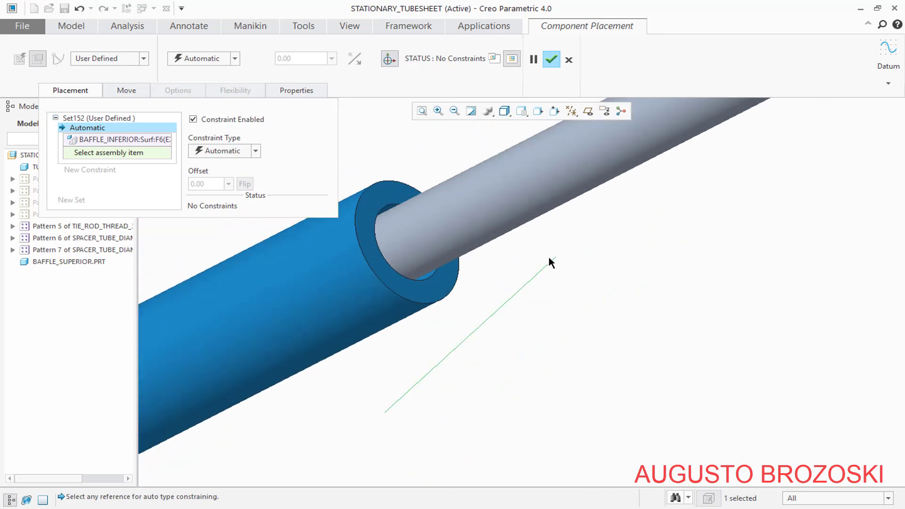
pyautogui.click(443, 283)
pyautogui.scroll(-8, 357, 327)
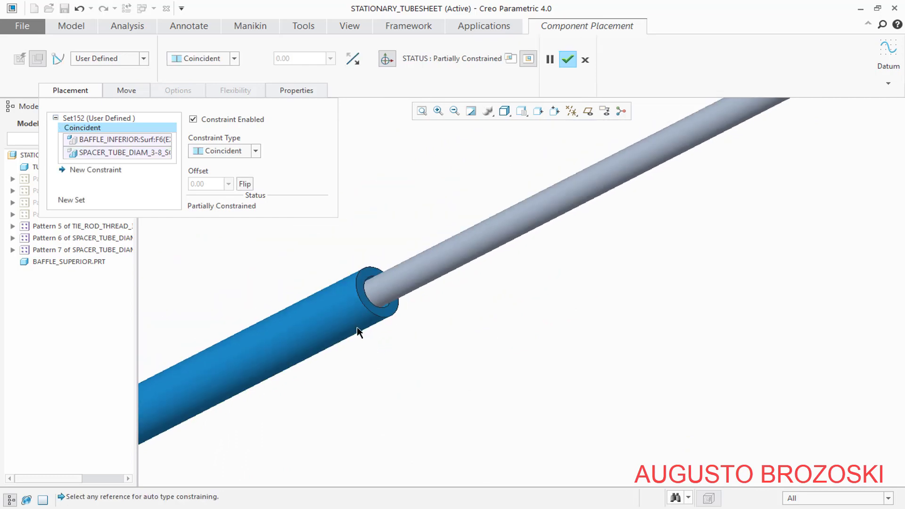
# - Constrain the lower baffle's curved outer edge surface Coincident with the tubesheet's outer cylindrical surface
pyautogui.scroll(2, 321, 384)
pyautogui.scroll(8, 338, 387)
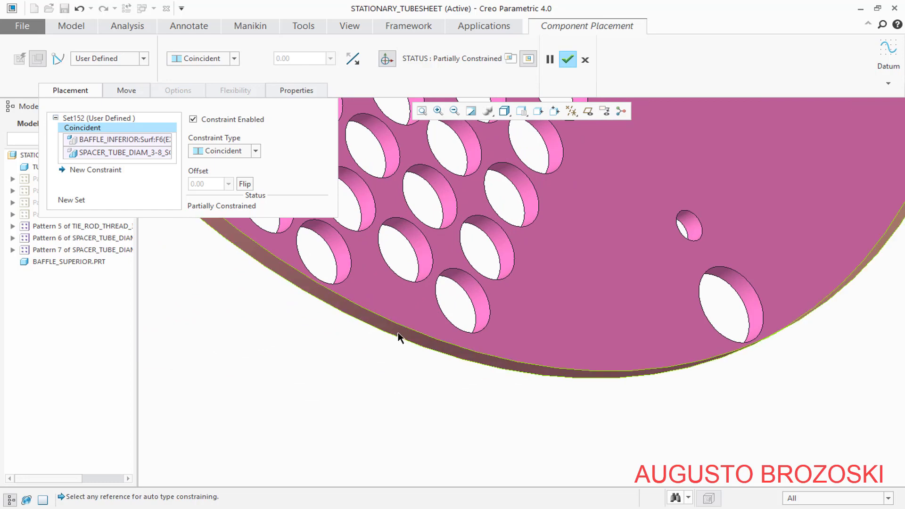
pyautogui.click(397, 343)
pyautogui.scroll(-5, 434, 363)
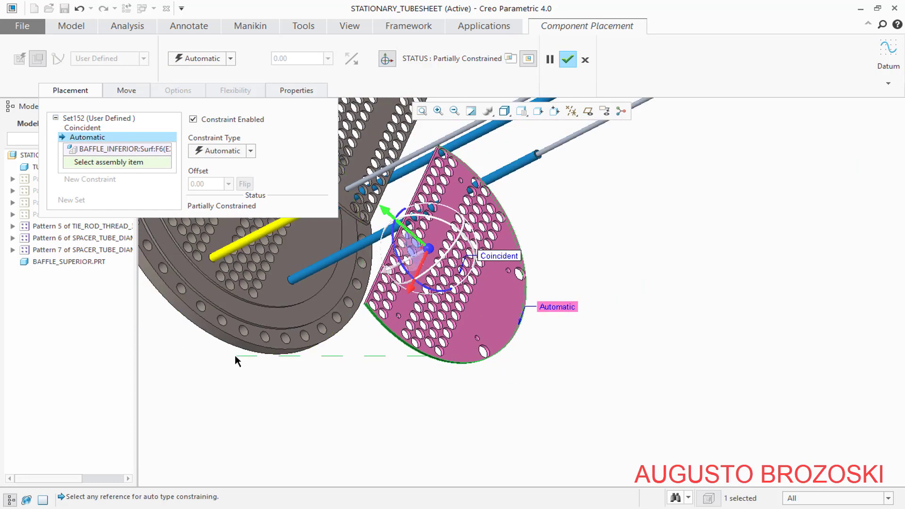
pyautogui.scroll(3, 241, 351)
pyautogui.click(250, 339)
pyautogui.scroll(-5, 312, 385)
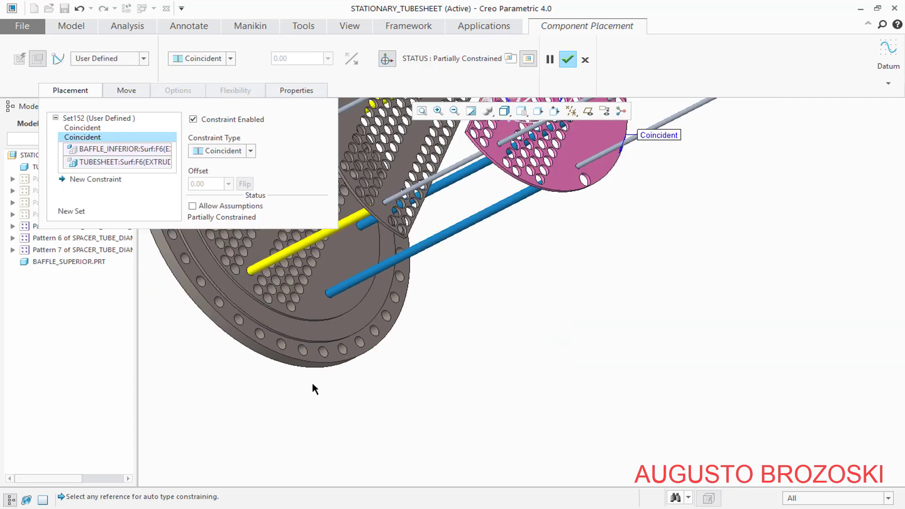
# - Using the displayed datum planes, constrain the lower baffle's RIGHT plane Coincident with the tubesheet's RIGHT plane, accept the placement and hide the planes again
pyautogui.moveTo(352, 357); pyautogui.dragTo(518, 245, button='middle')
pyautogui.scroll(4, 528, 217)
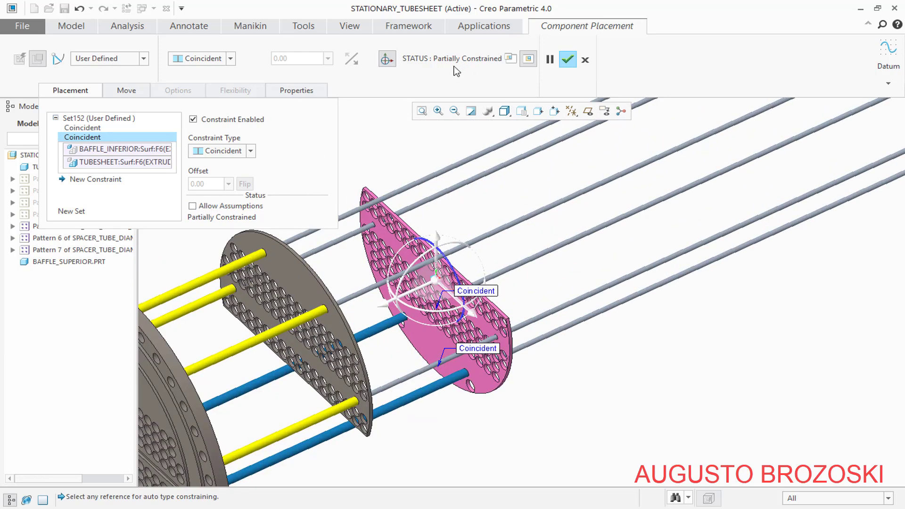
pyautogui.click(104, 180)
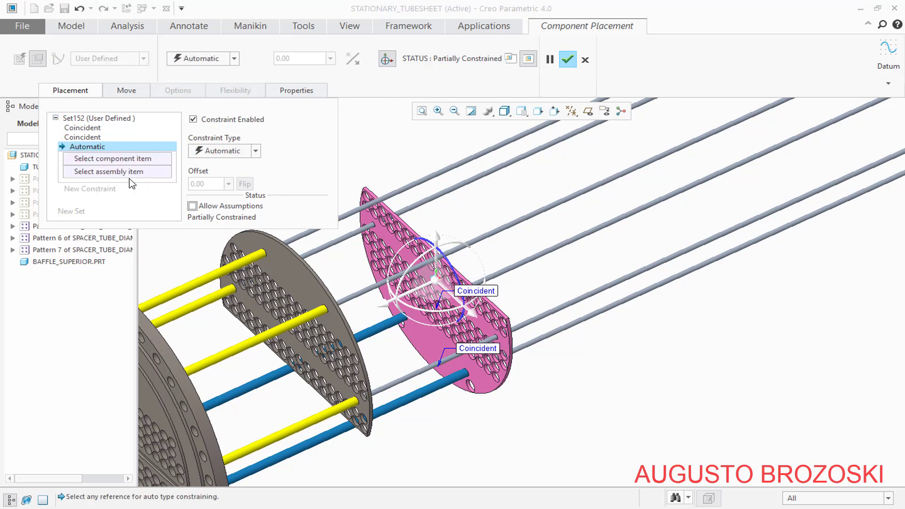
pyautogui.click(588, 111)
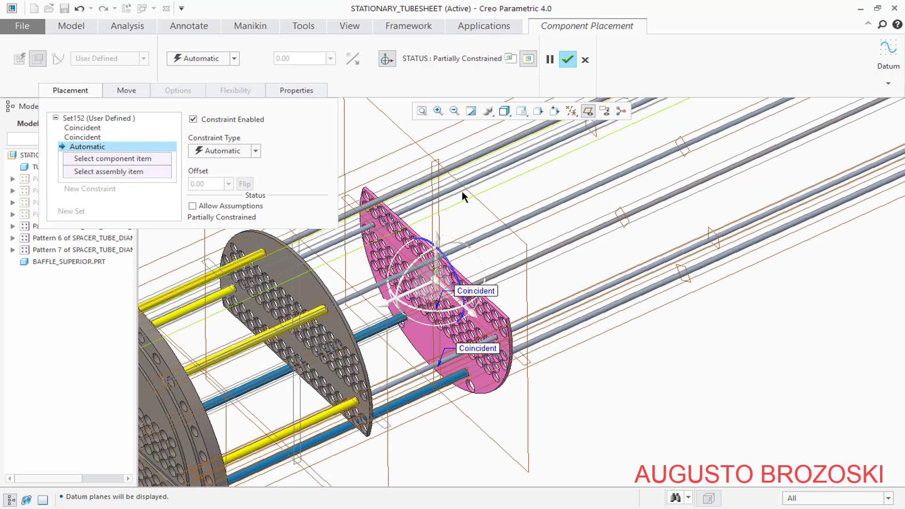
pyautogui.scroll(3, 431, 165)
pyautogui.scroll(2, 430, 166)
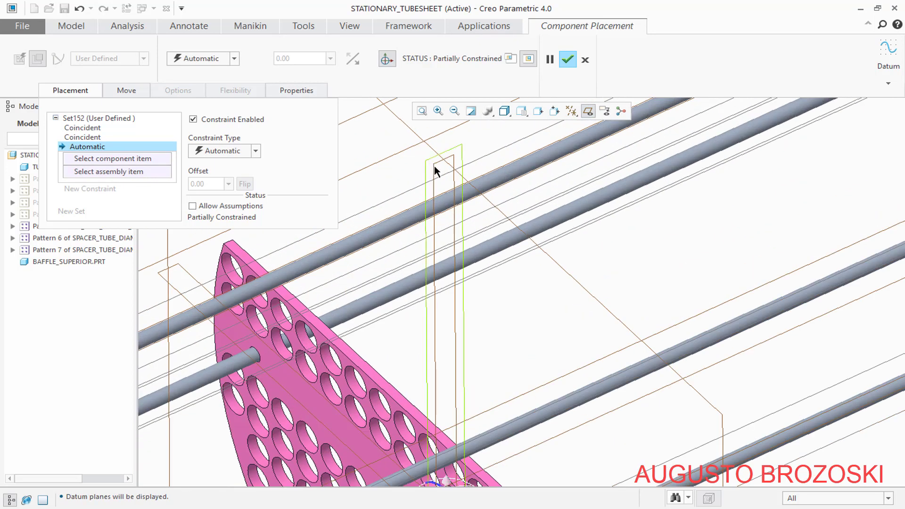
pyautogui.click(434, 166)
pyautogui.scroll(-5, 511, 236)
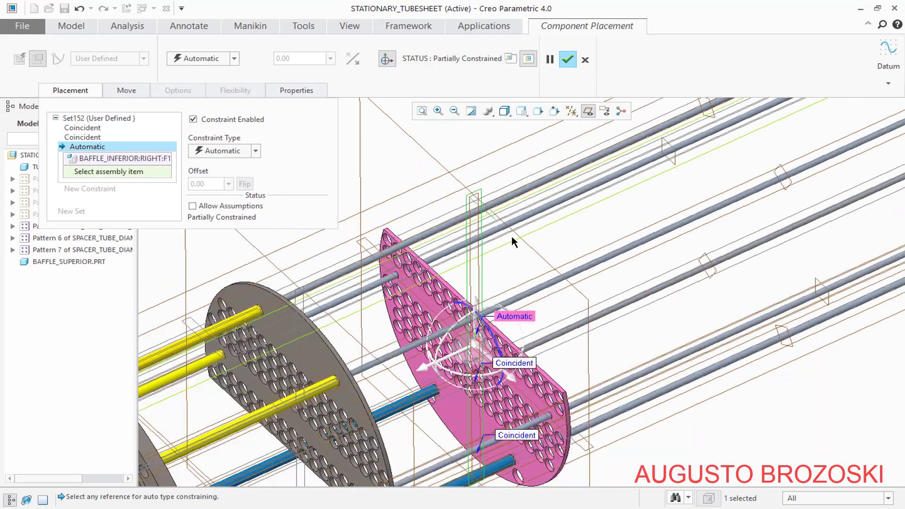
pyautogui.scroll(5, 343, 300)
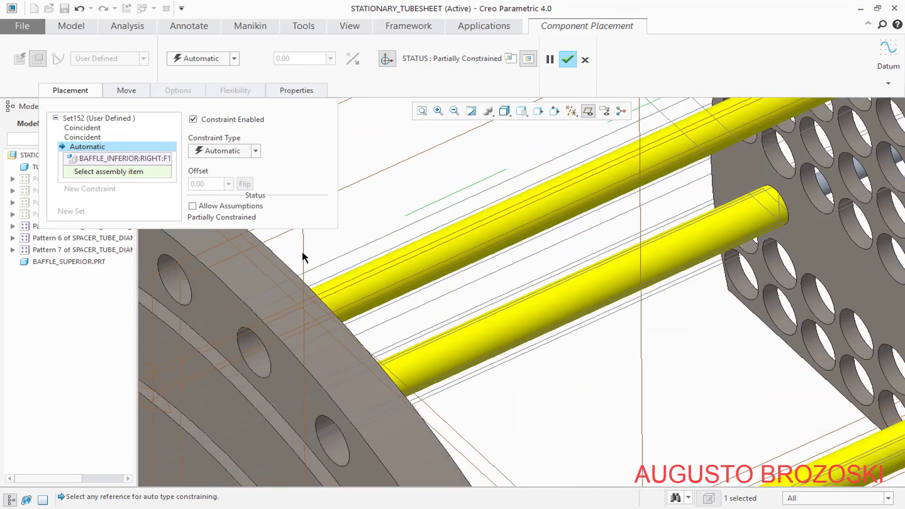
pyautogui.click(304, 247)
pyautogui.scroll(-4, 304, 247)
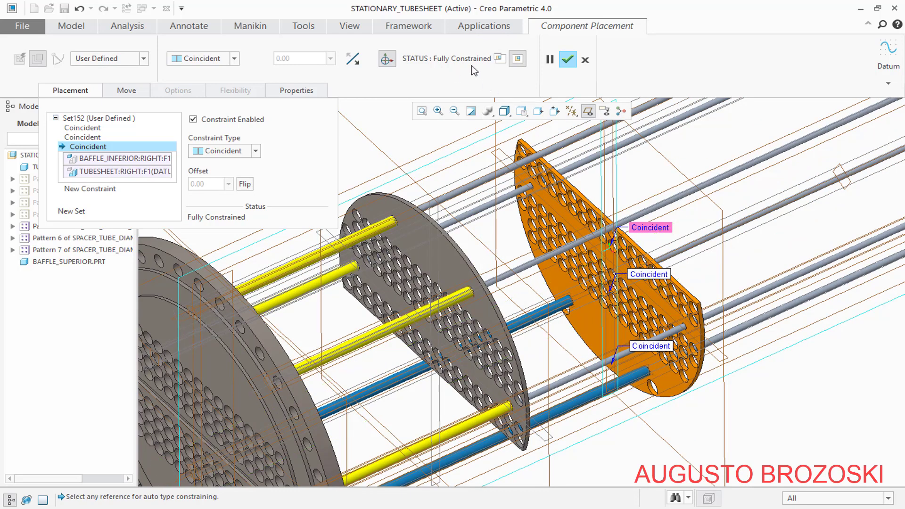
pyautogui.click(568, 59)
pyautogui.click(588, 111)
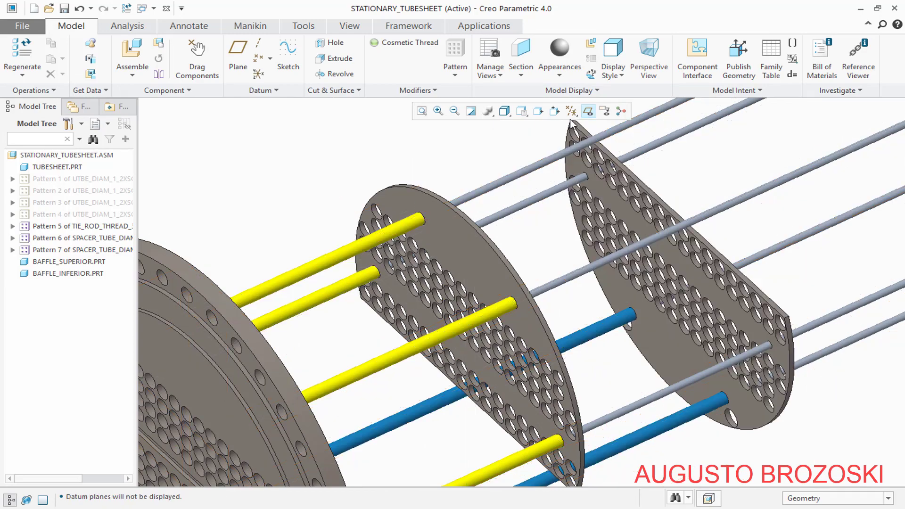
# - Restore the assembly view to the Standard Orientation and save STATIONARY_TUBESHEET
pyautogui.click(522, 111)
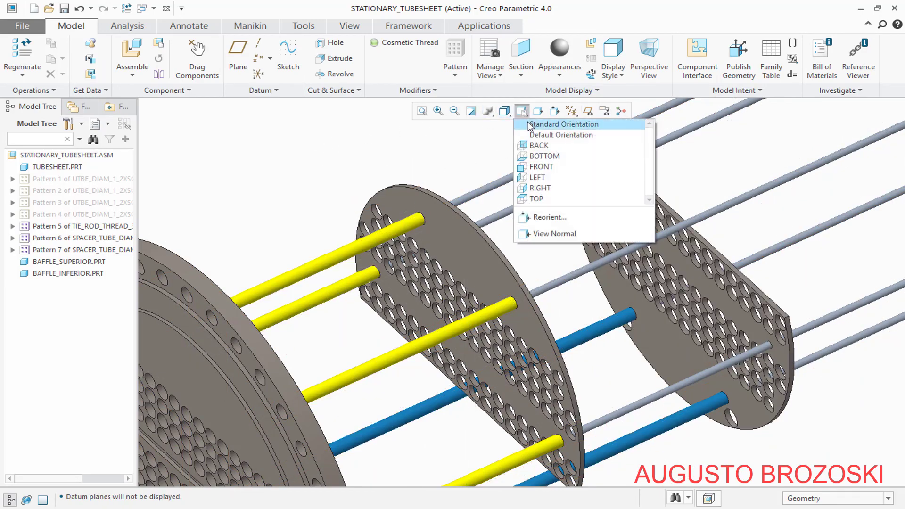
pyautogui.click(531, 124)
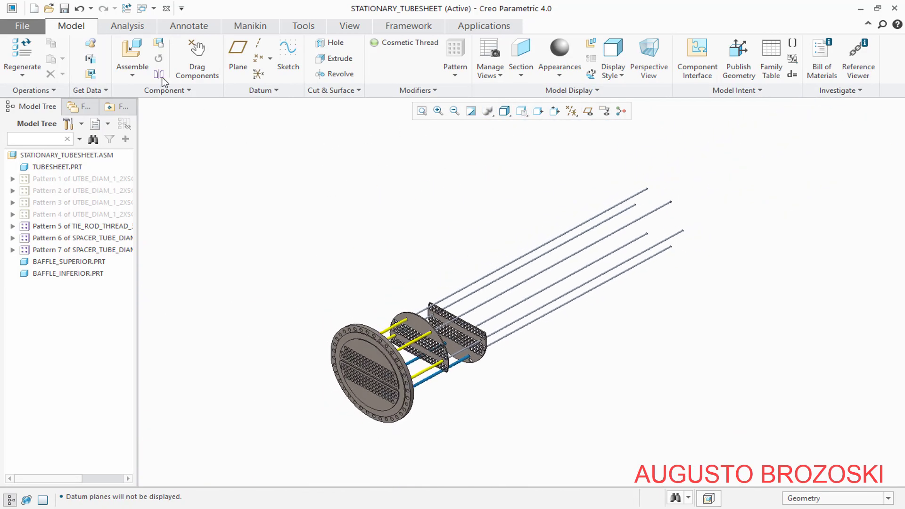
pyautogui.click(65, 8)
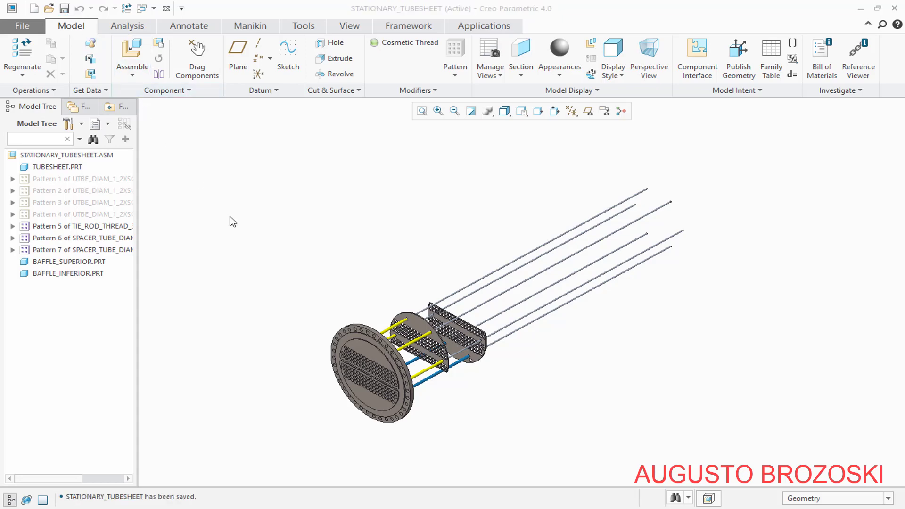
# - Consult the heat exchanger PDF drawing in Adobe Acrobat Reader, return to Creo and insert spacer_tube_diam_3-8_sch80_x297.prt into the assembly
pyautogui.hotkey('alt', 'Tab')
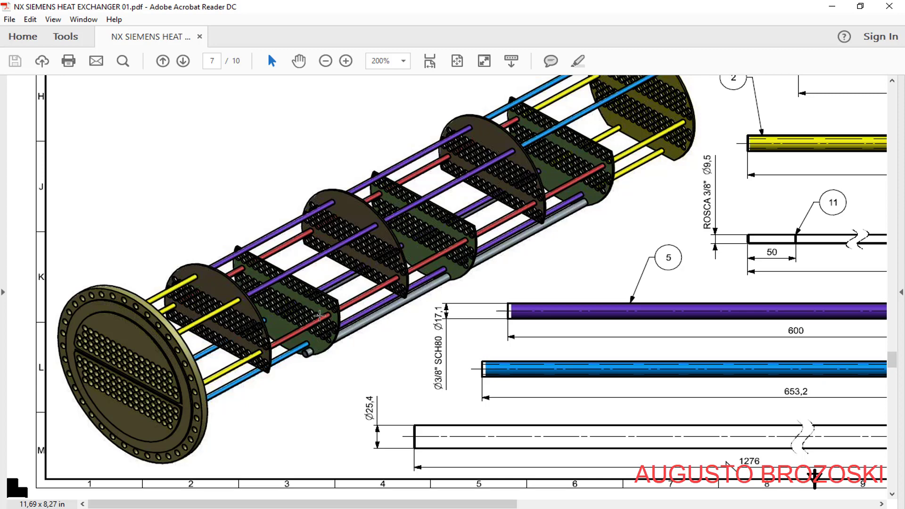
pyautogui.hotkey('alt', 'Tab')
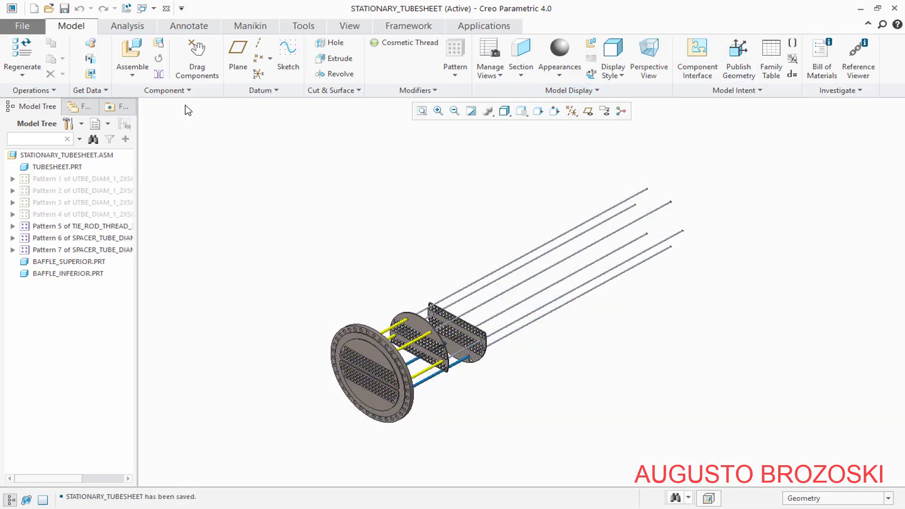
pyautogui.click(125, 52)
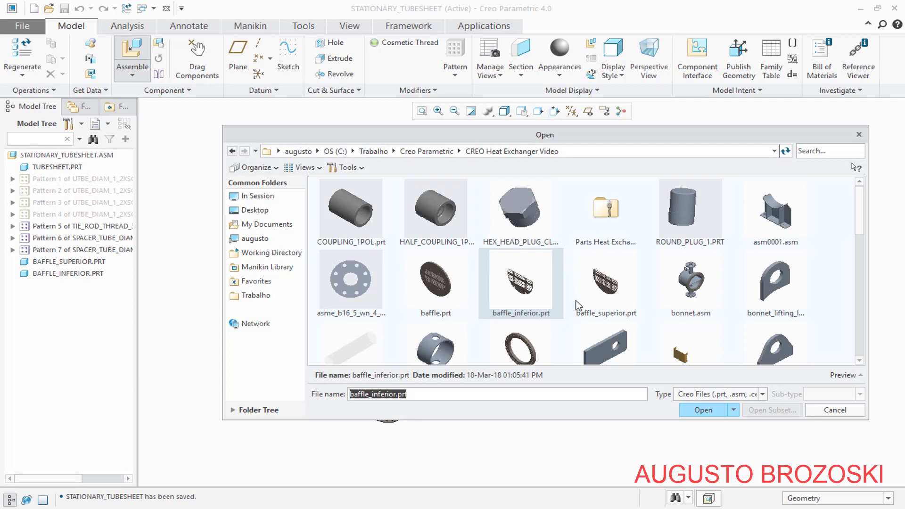
pyautogui.scroll(-8, 579, 306)
pyautogui.click(611, 292)
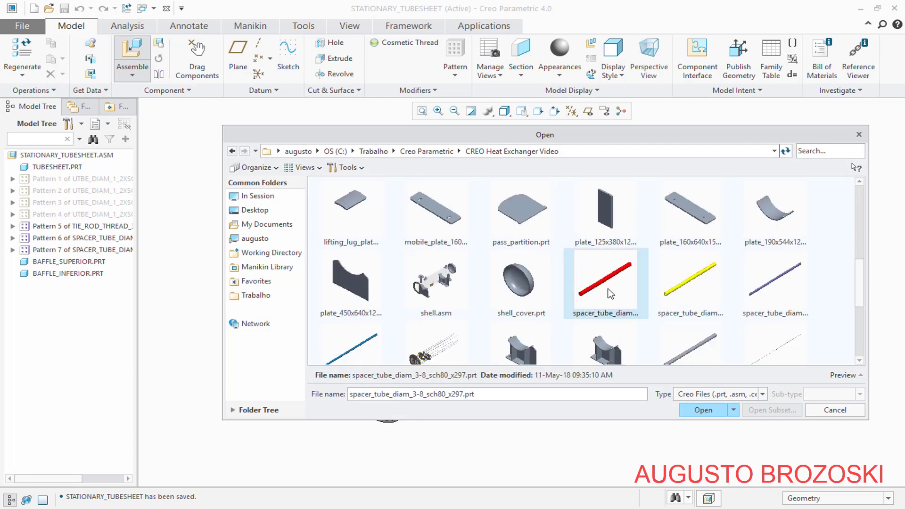
pyautogui.click(704, 410)
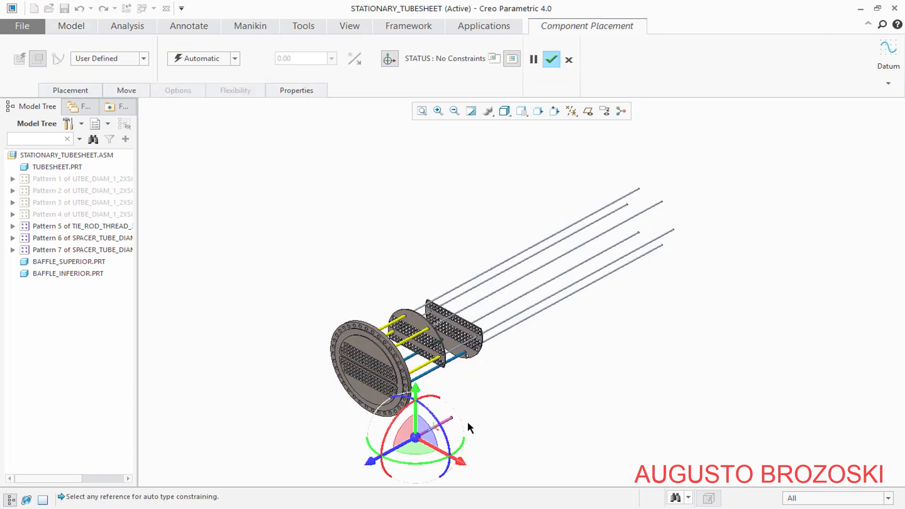
# - Move the x297 spacer tube along its axis and constrain its outer surface Coincident with the lower tie rod protruding from the upper baffle
pyautogui.moveTo(372, 462); pyautogui.dragTo(457, 416)
pyautogui.scroll(6, 476, 342)
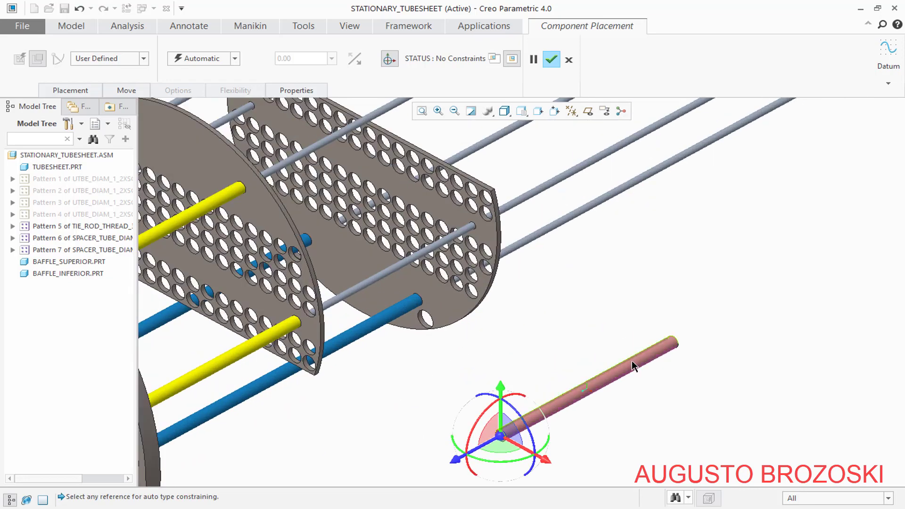
pyautogui.click(629, 361)
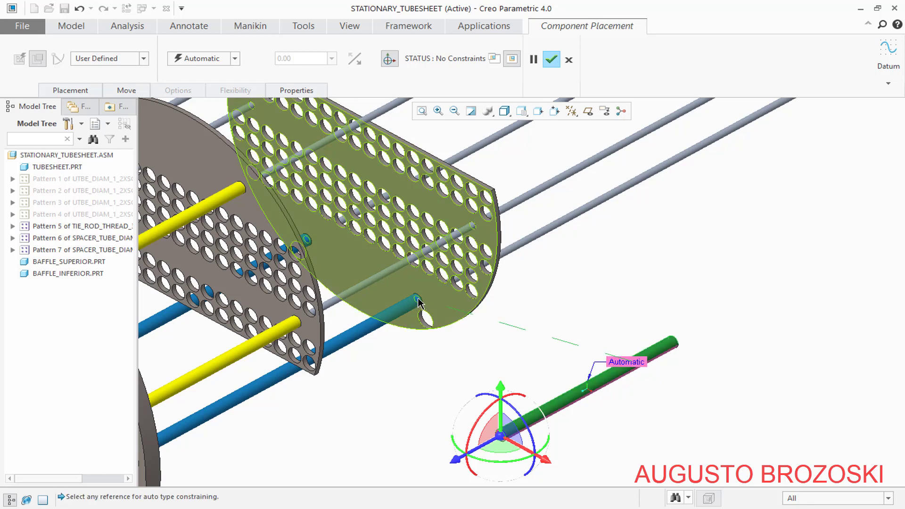
pyautogui.click(372, 280)
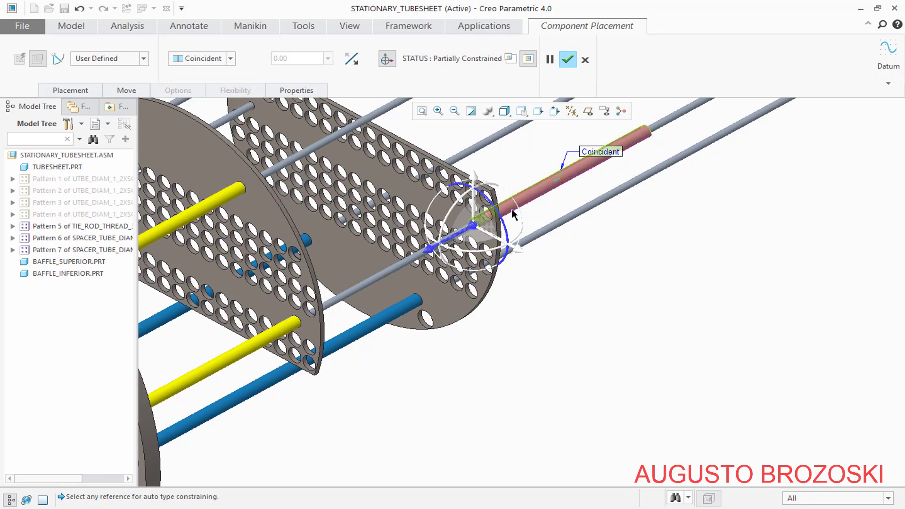
# - Slide the x297 spacer tube between the two baffles and constrain its end face Coincident with the upper baffle's flat rear face
pyautogui.moveTo(433, 254); pyautogui.dragTo(347, 307)
pyautogui.scroll(3, 354, 282)
pyautogui.scroll(6, 418, 269)
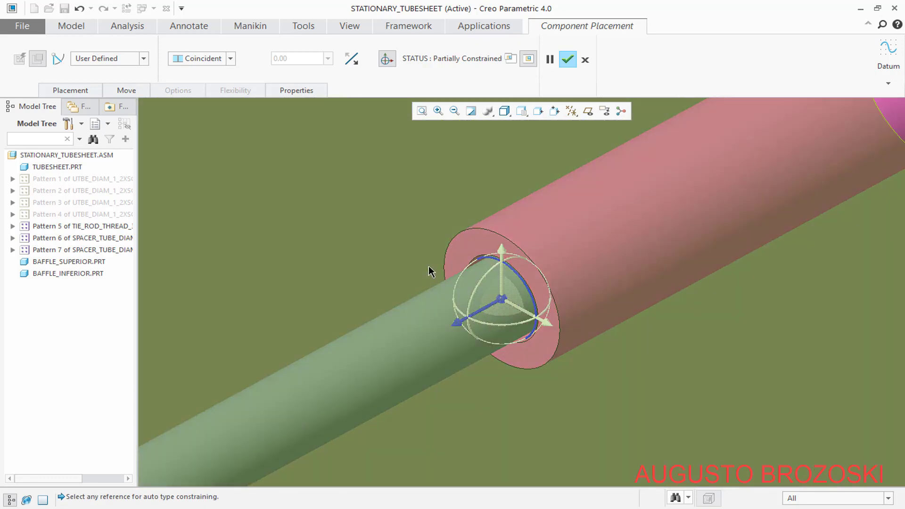
pyautogui.click(467, 253)
pyautogui.scroll(-7, 471, 271)
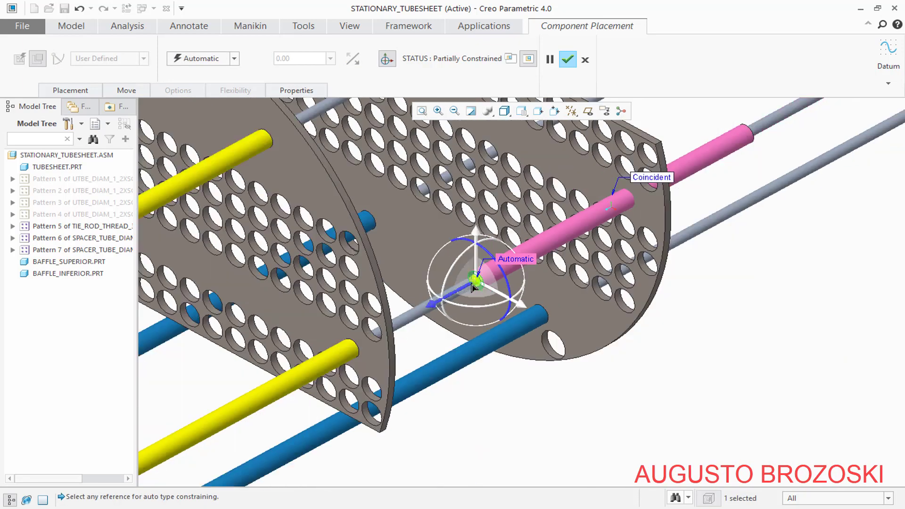
pyautogui.moveTo(471, 282); pyautogui.dragTo(407, 307, button='middle')
pyautogui.scroll(5, 374, 332)
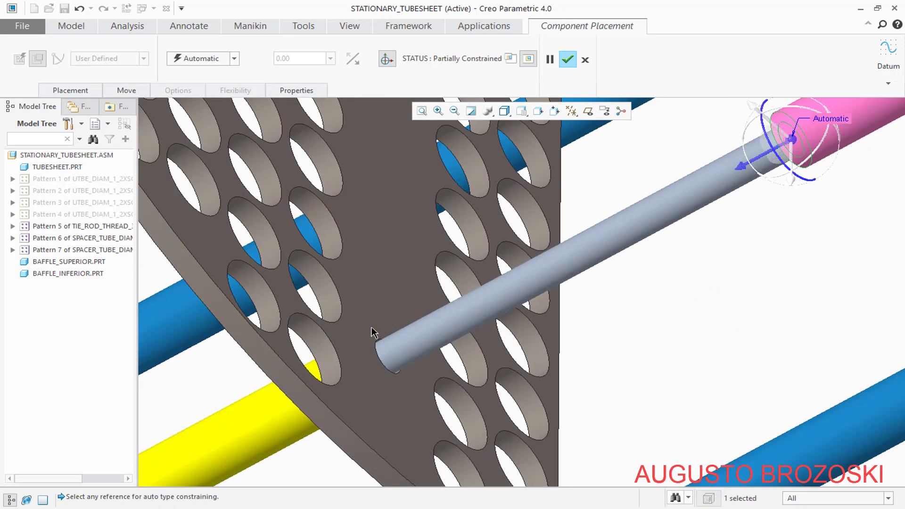
pyautogui.click(383, 305)
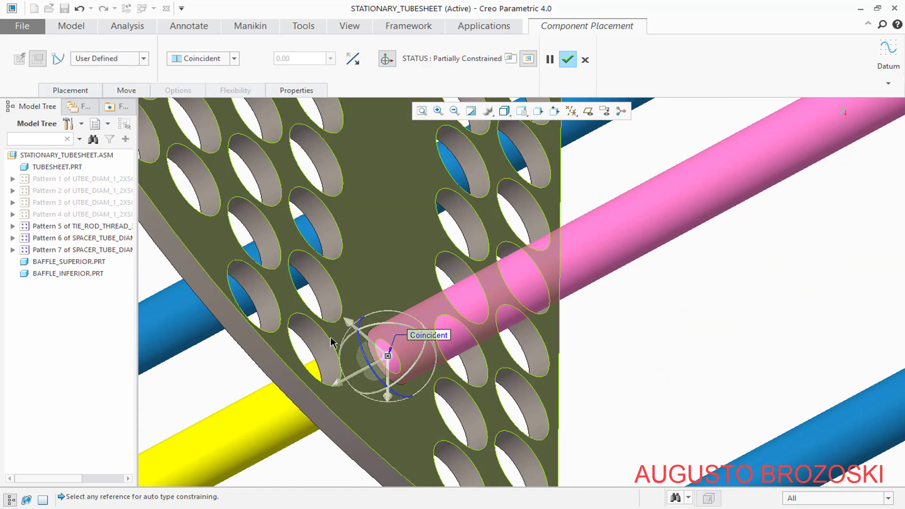
# - Enable Allow Assumptions for the x297 spacer tube and accept its placement
pyautogui.scroll(-5, 368, 343)
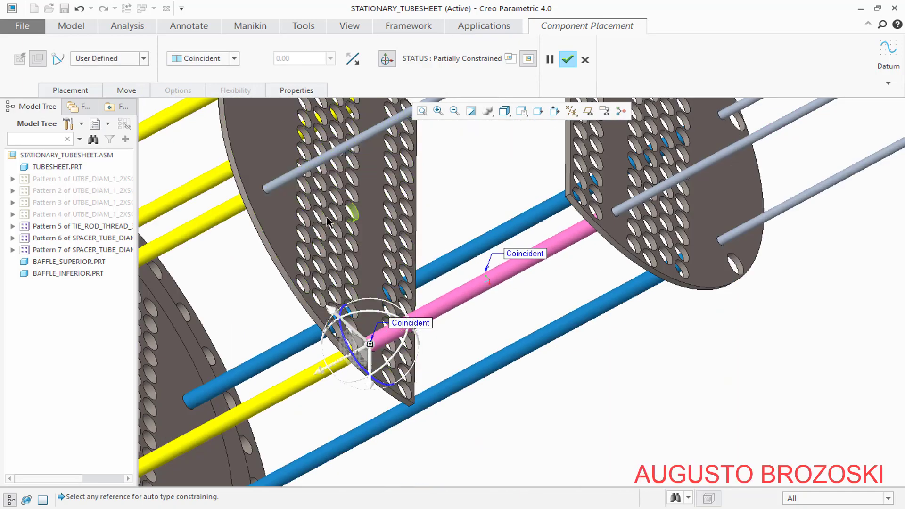
pyautogui.moveTo(366, 336); pyautogui.dragTo(373, 312, button='middle')
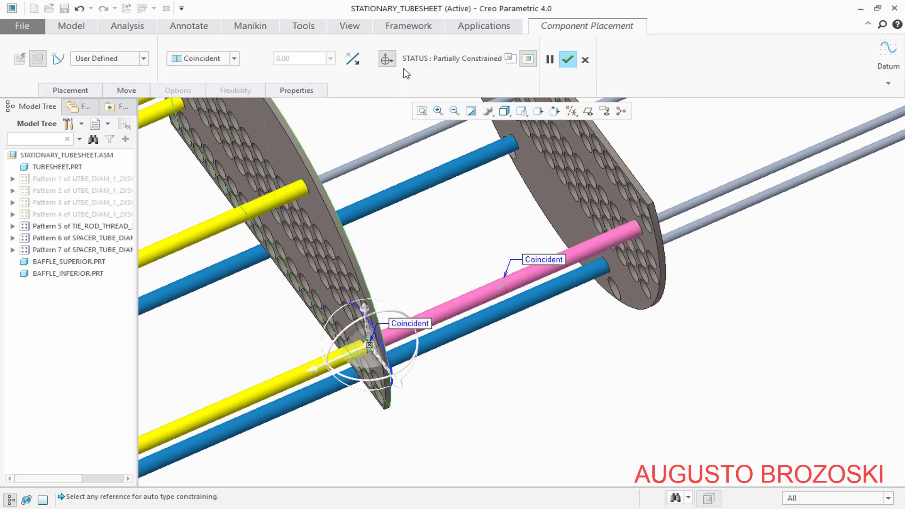
pyautogui.click(83, 90)
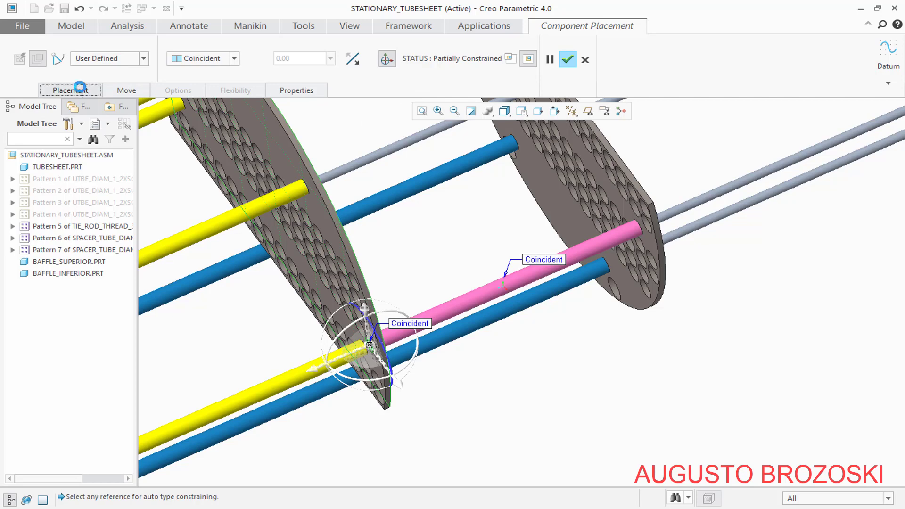
pyautogui.click(192, 207)
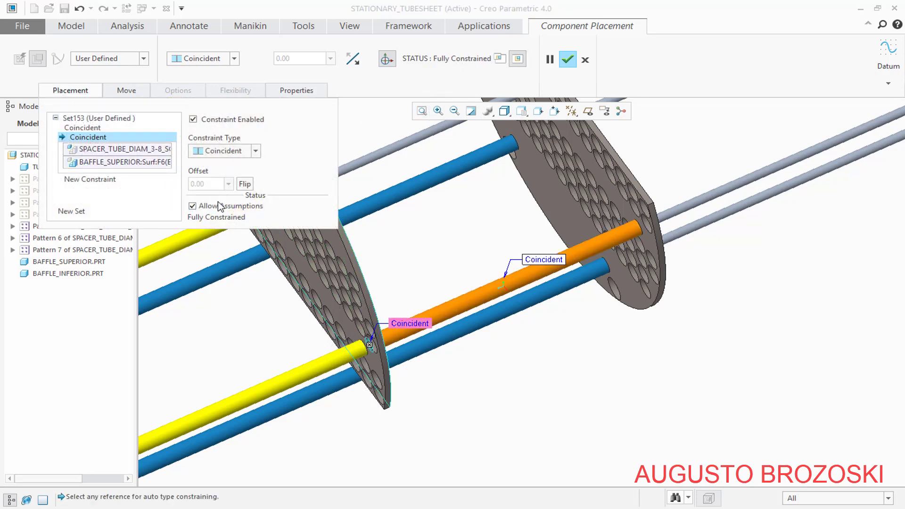
pyautogui.click(568, 60)
# - Insert a second spacer_tube_diam_3-8_sch80_x297.prt and move it close to the upper tie rods near the baffles
pyautogui.scroll(4, 459, 330)
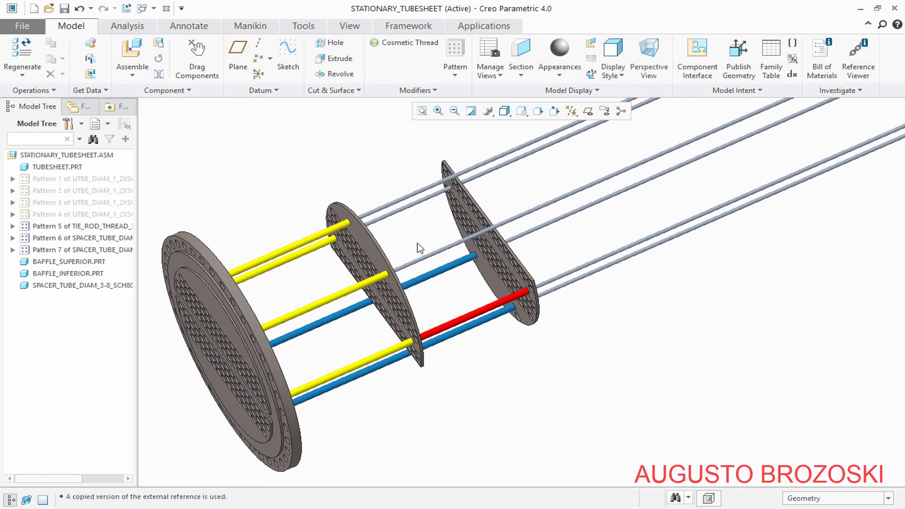
pyautogui.scroll(-2, 420, 227)
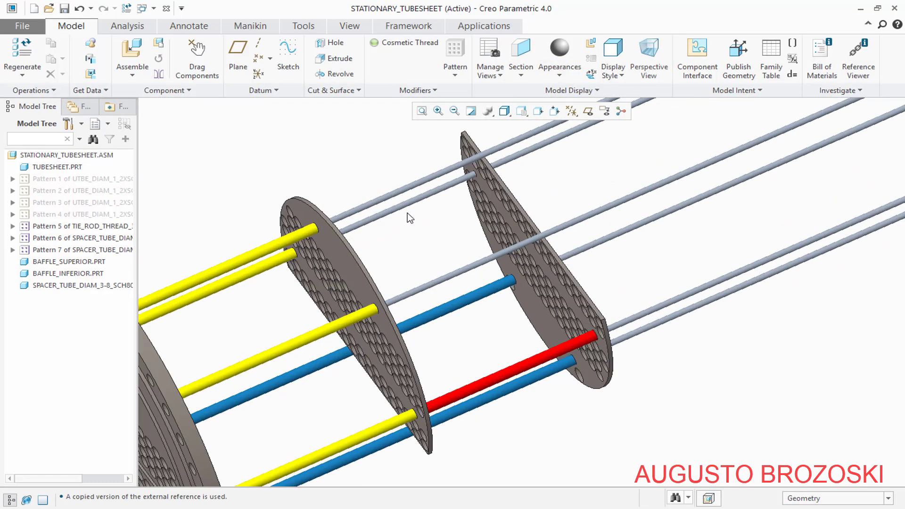
pyautogui.click(132, 51)
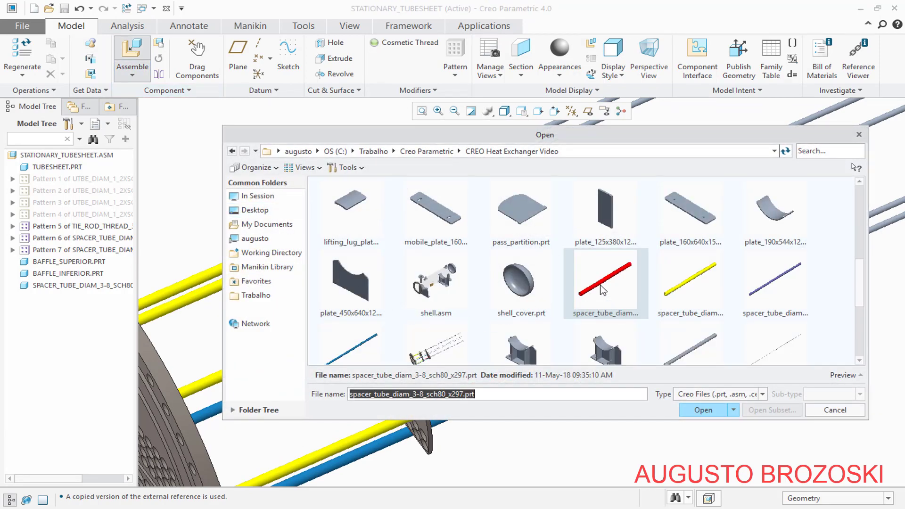
pyautogui.click(603, 290)
pyautogui.click(703, 409)
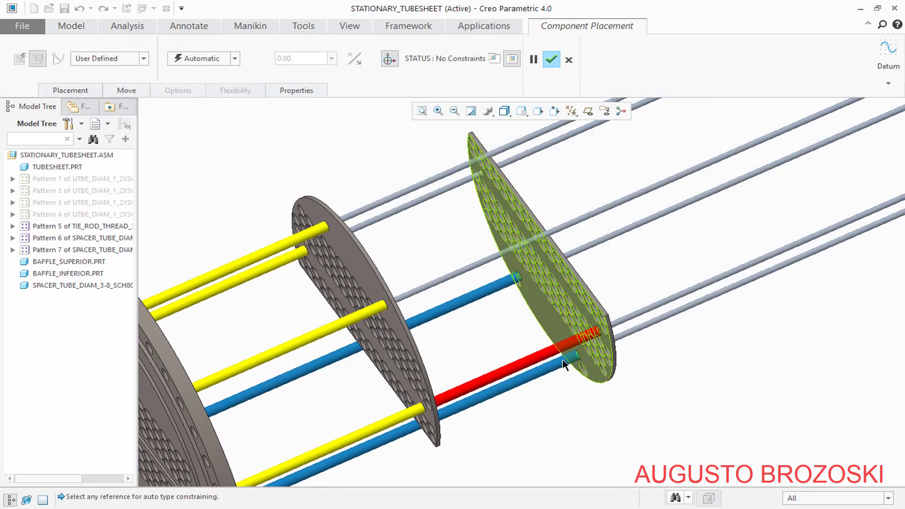
pyautogui.scroll(3, 562, 359)
pyautogui.scroll(-1, 462, 379)
pyautogui.scroll(3, 451, 379)
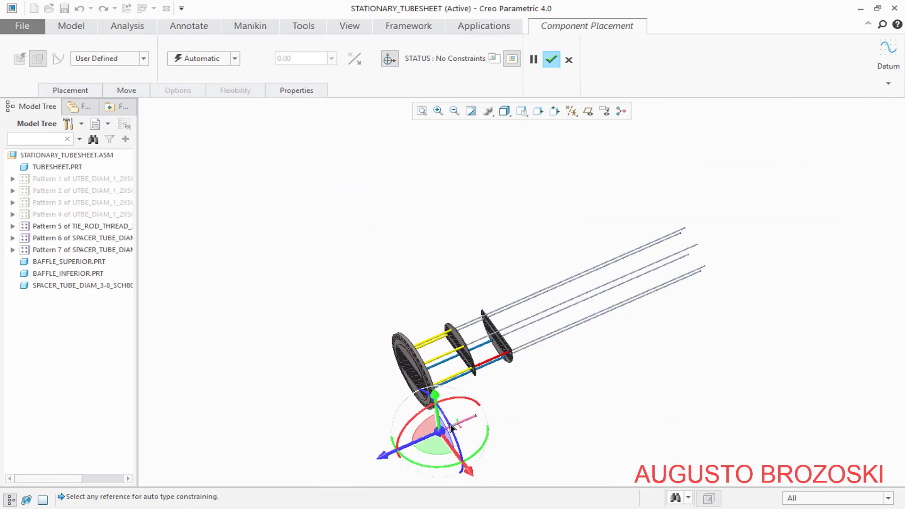
pyautogui.scroll(-3, 448, 423)
pyautogui.moveTo(379, 464); pyautogui.dragTo(489, 221)
pyautogui.scroll(-5, 483, 214)
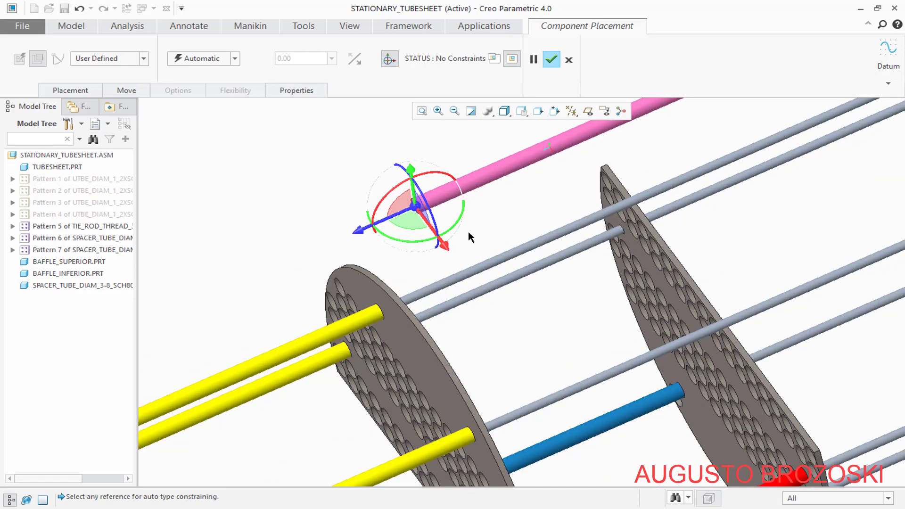
# - Constrain the second x297 spacer tube's outer surface Coincident with the bare upper tie rod between the two baffles
pyautogui.moveTo(468, 232); pyautogui.dragTo(439, 233, button='middle')
pyautogui.scroll(5, 439, 234)
pyautogui.scroll(-5, 499, 297)
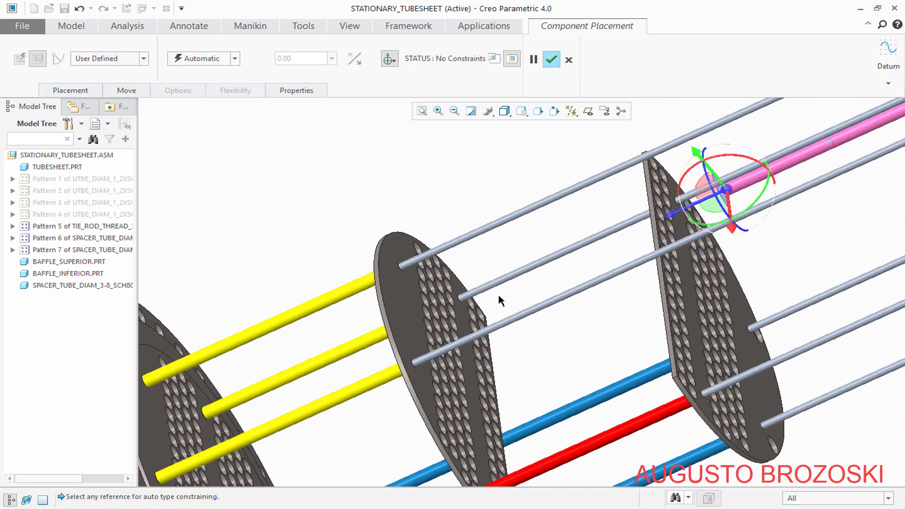
pyautogui.scroll(4, 519, 277)
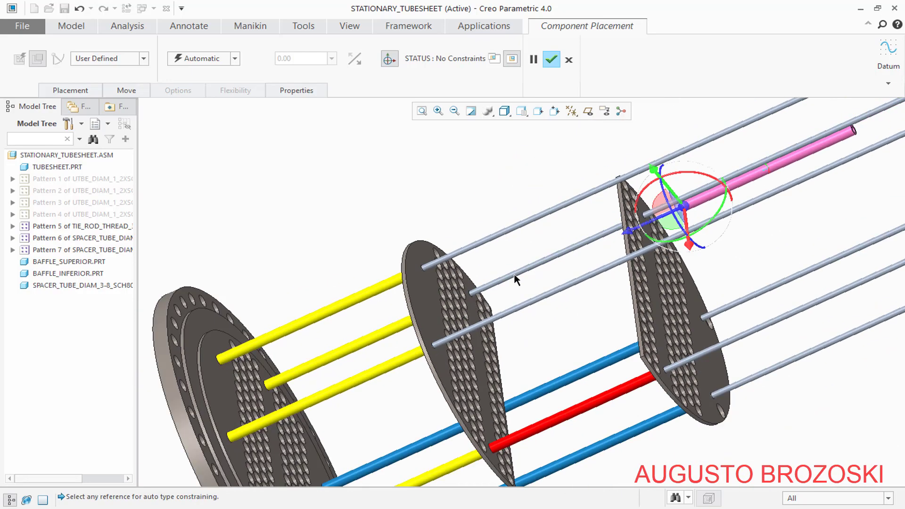
pyautogui.scroll(-7, 665, 225)
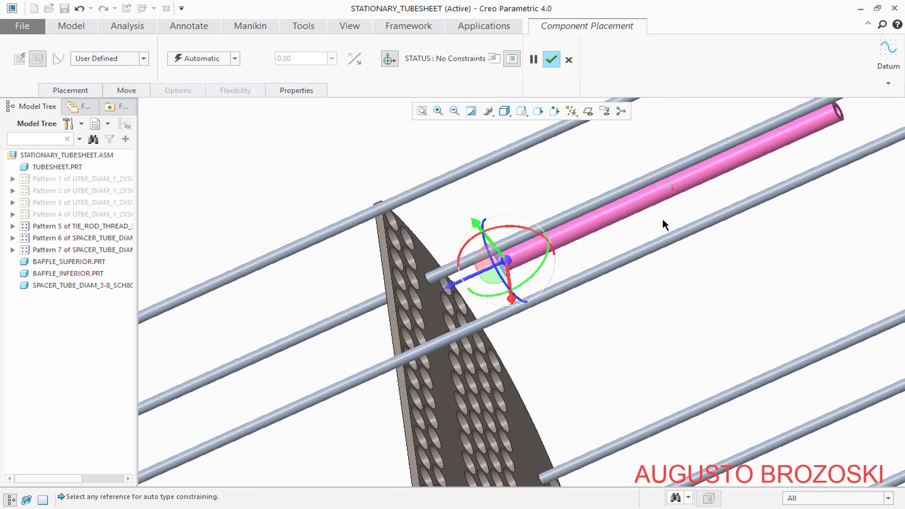
pyautogui.click(666, 194)
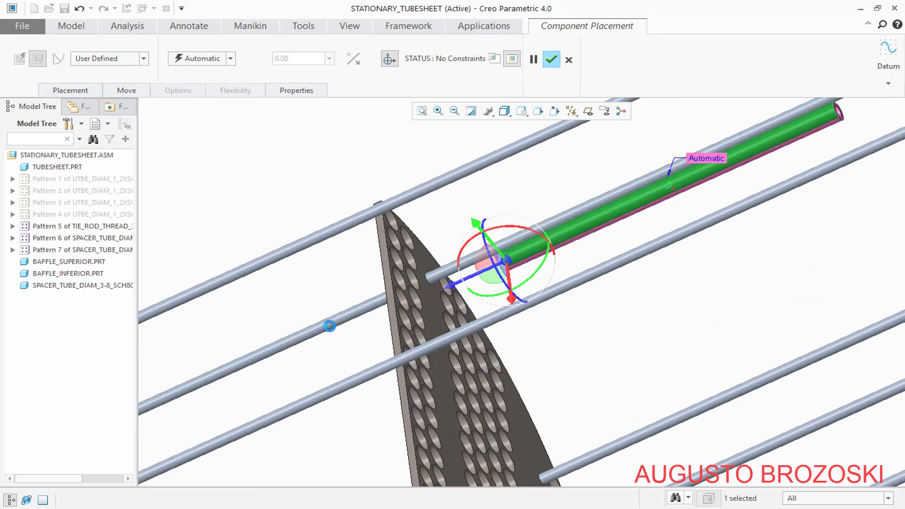
pyautogui.click(329, 326)
# - Constrain the second x297 spacer tube's end face Coincident with the upper baffle's flat rear face and accept its placement
pyautogui.scroll(5, 327, 332)
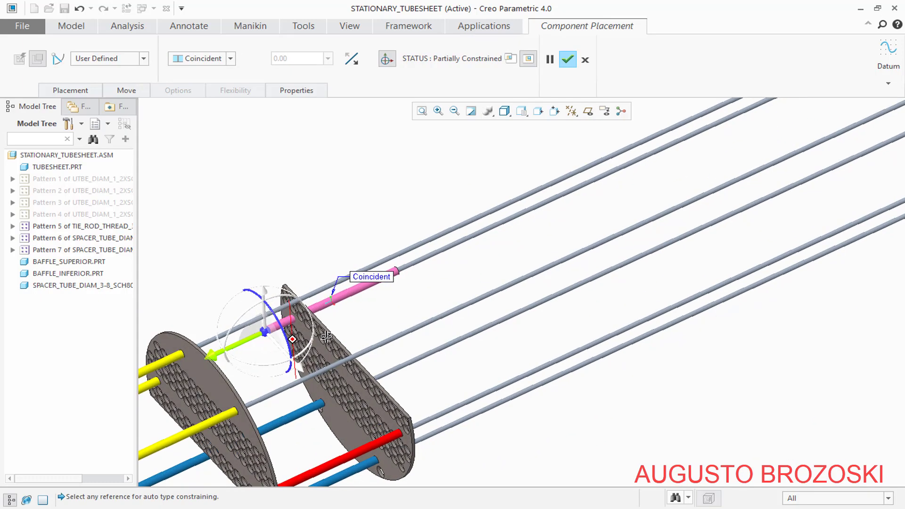
pyautogui.scroll(-8, 326, 336)
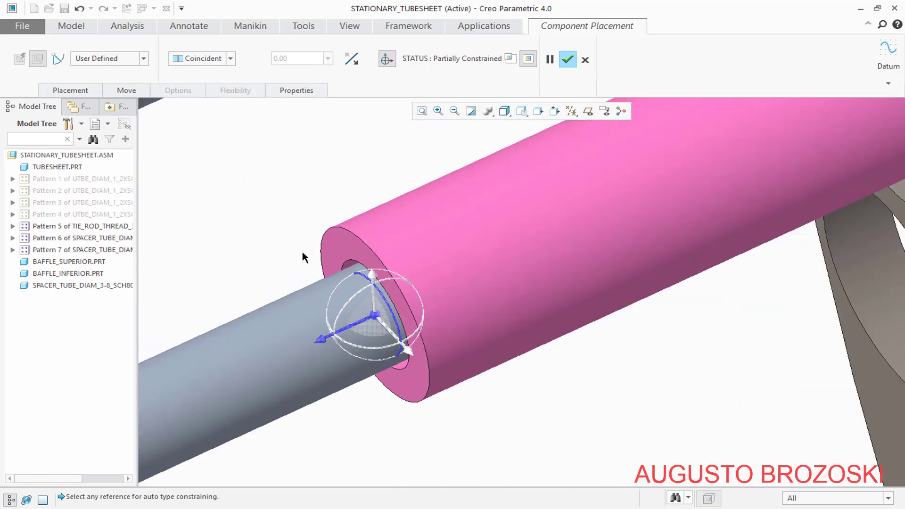
pyautogui.click(328, 246)
pyautogui.scroll(5, 353, 282)
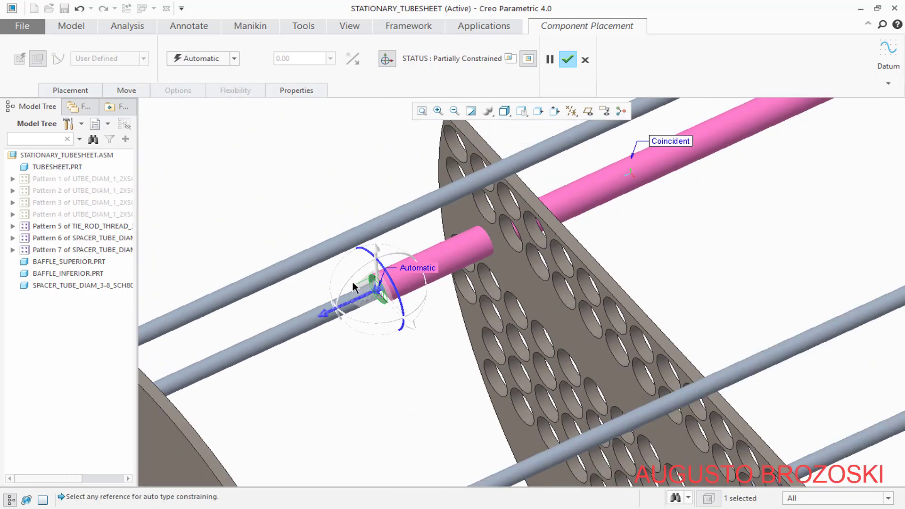
pyautogui.moveTo(352, 281); pyautogui.dragTo(293, 307, button='middle')
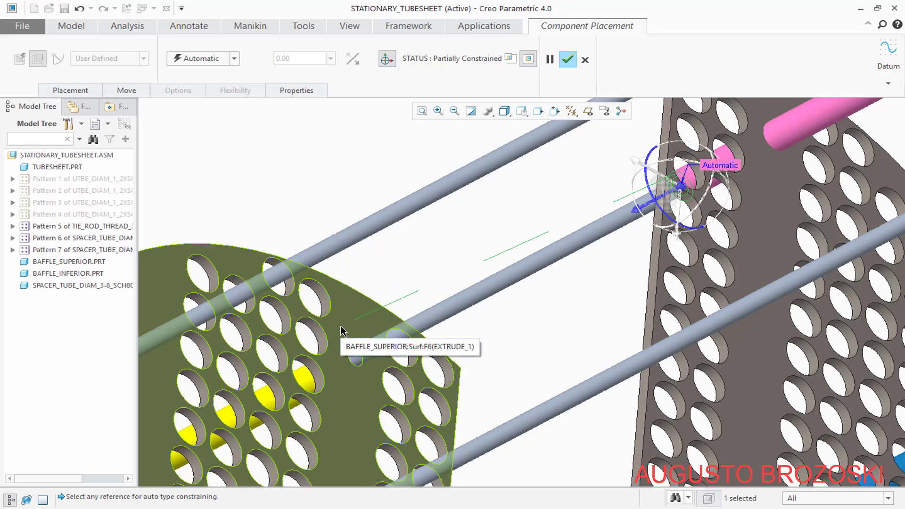
pyautogui.click(341, 333)
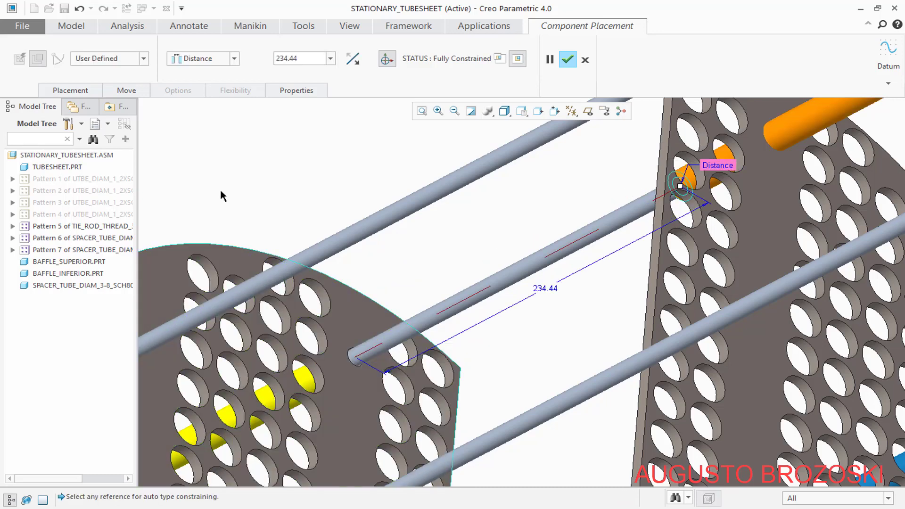
pyautogui.click(234, 59)
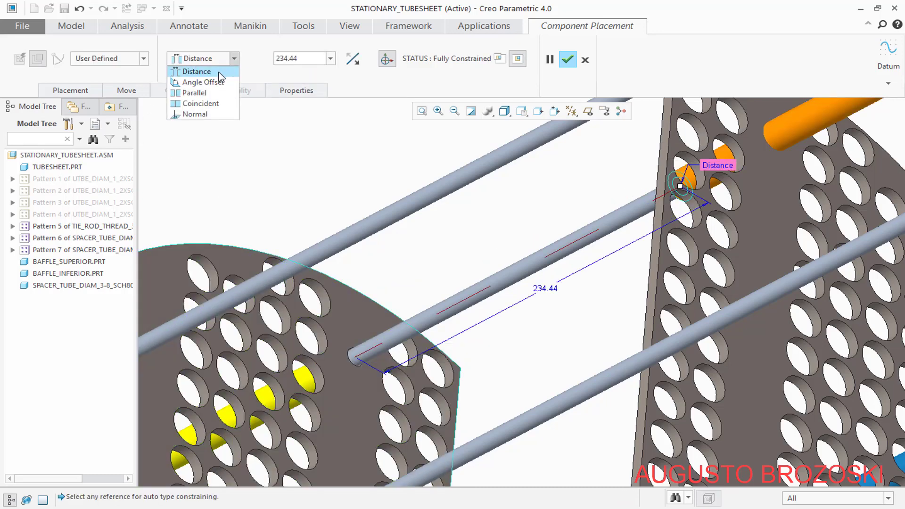
pyautogui.click(200, 103)
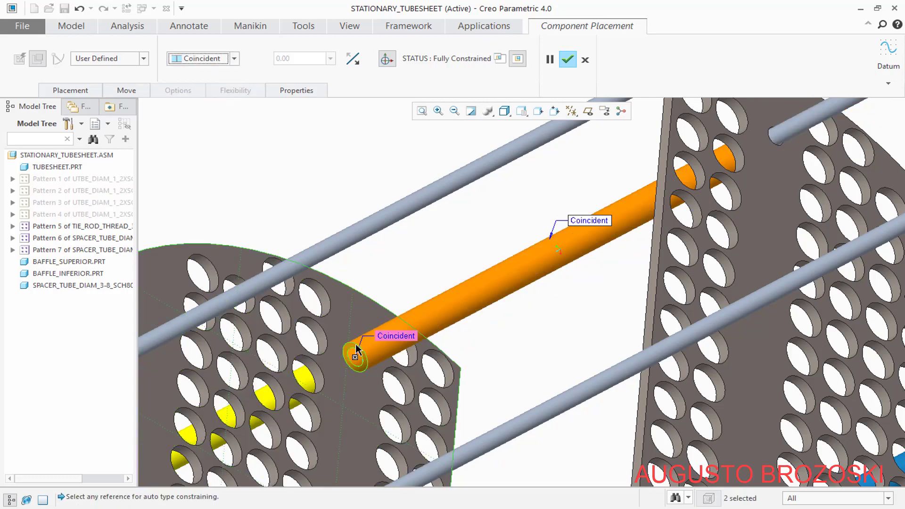
pyautogui.scroll(-5, 354, 351)
pyautogui.moveTo(352, 361); pyautogui.dragTo(488, 375, button='middle')
pyautogui.click(568, 60)
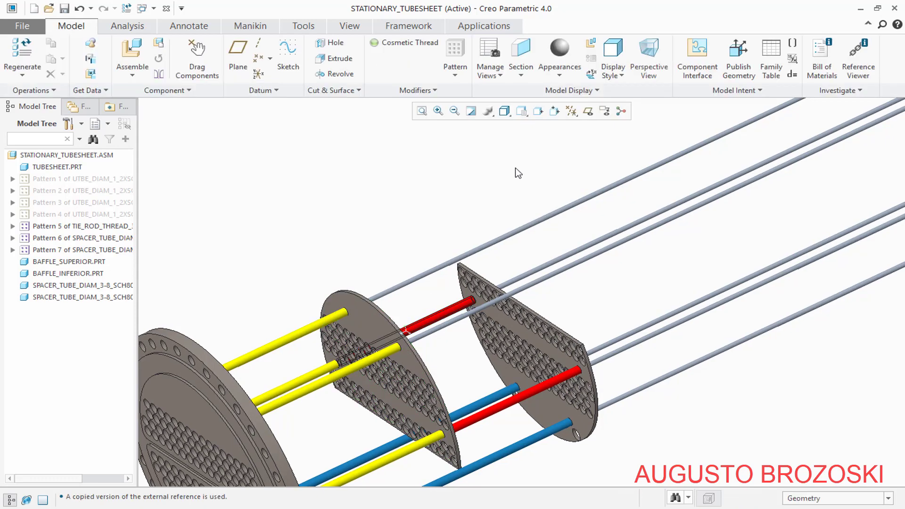
# - Reorient the model to a saved overall view and save the STATIONARY_TUBESHEET assembly
pyautogui.moveTo(443, 283); pyautogui.dragTo(426, 301, button='middle')
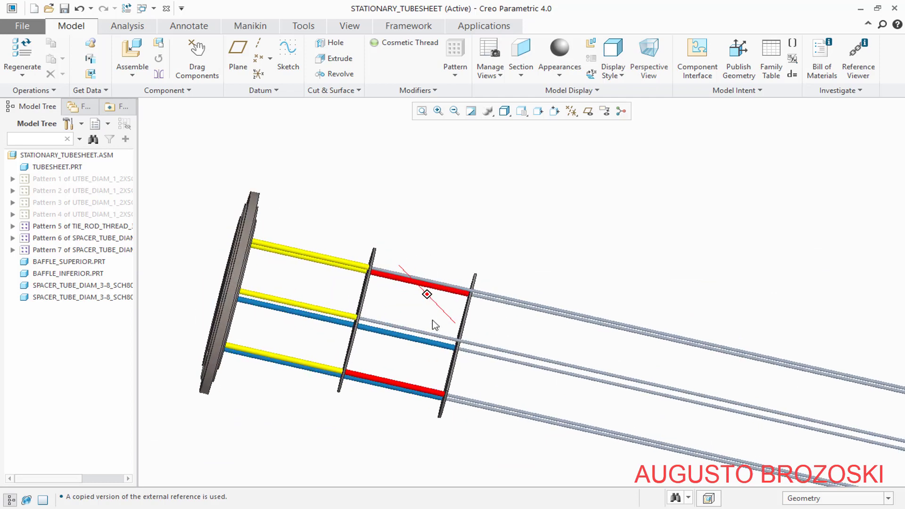
pyautogui.click(522, 111)
pyautogui.click(516, 134)
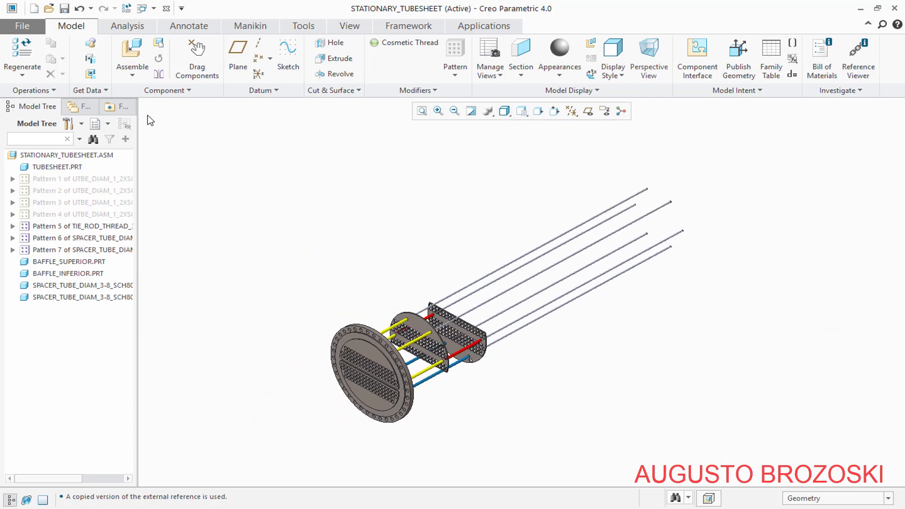
pyautogui.click(65, 9)
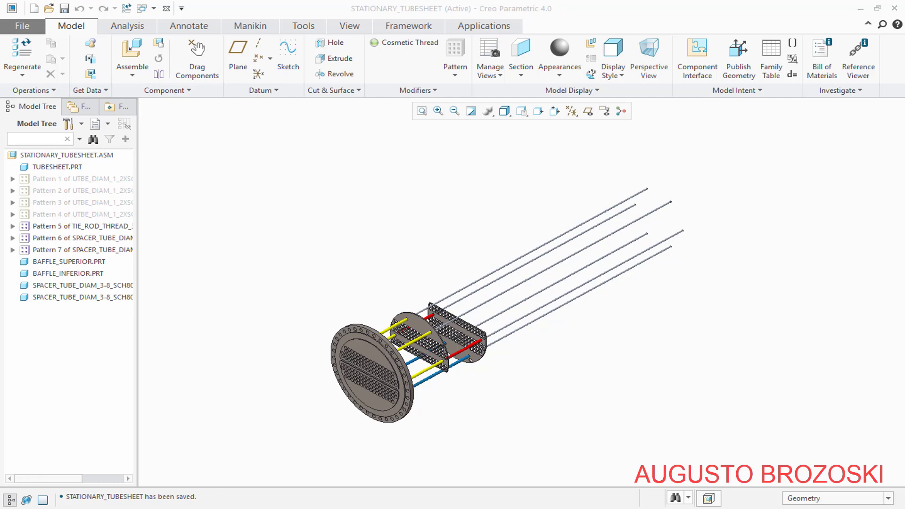
# - Check the spacer tube layout in the Acrobat Reader drawing and insert spacer_tube_diam_3-8_sch80_x600.prt into the Creo assembly
pyautogui.hotkey('alt', 'Tab')
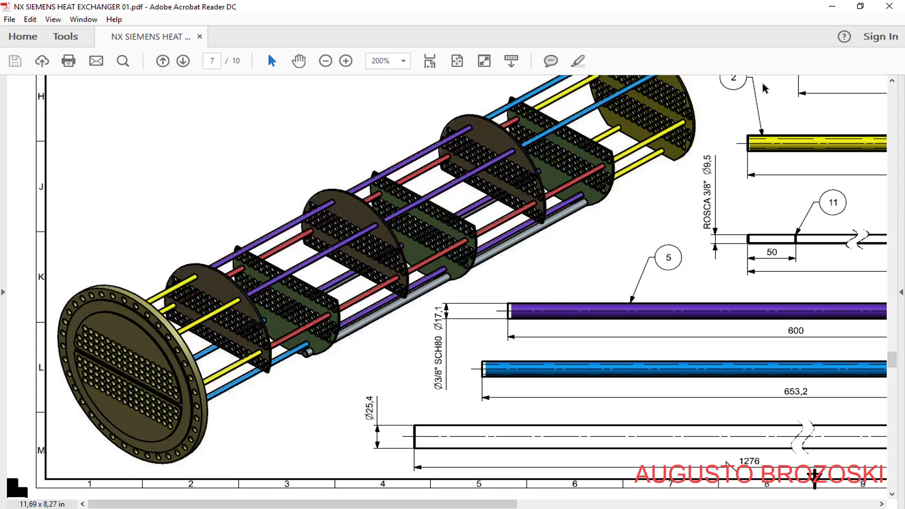
pyautogui.click(832, 7)
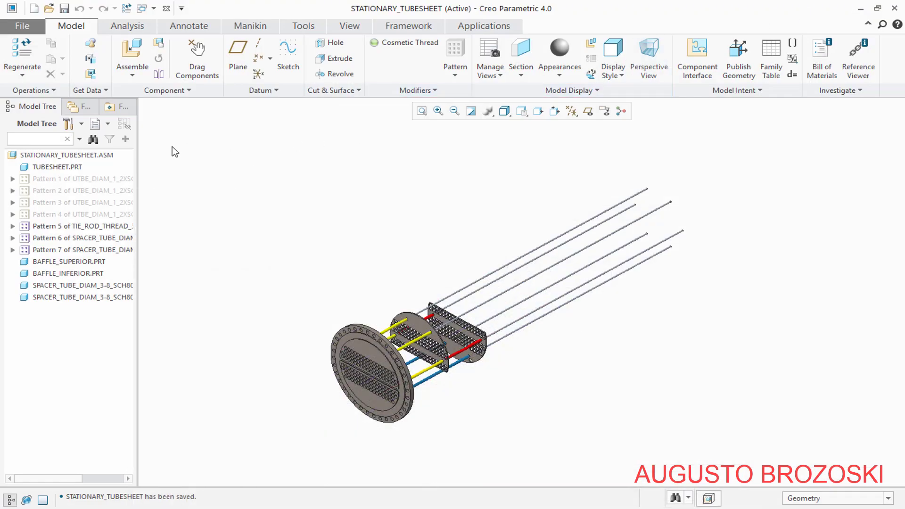
pyautogui.click(132, 52)
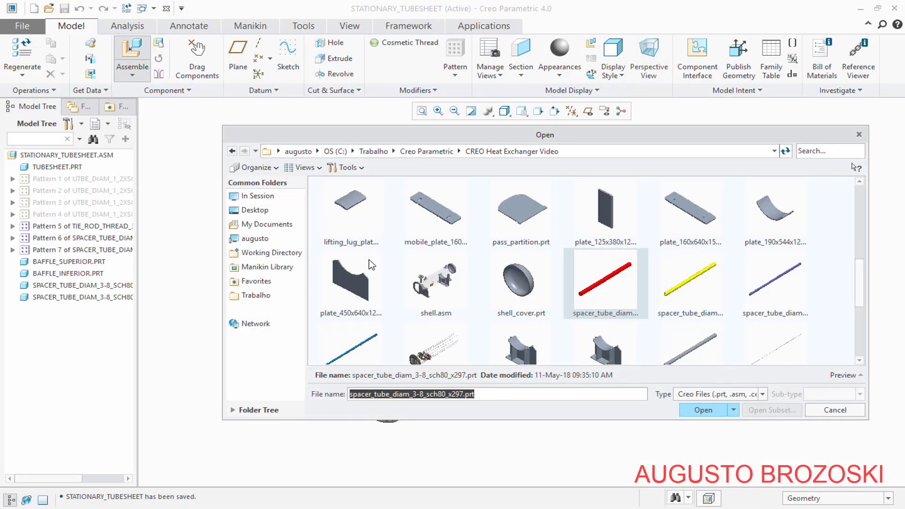
pyautogui.click(771, 299)
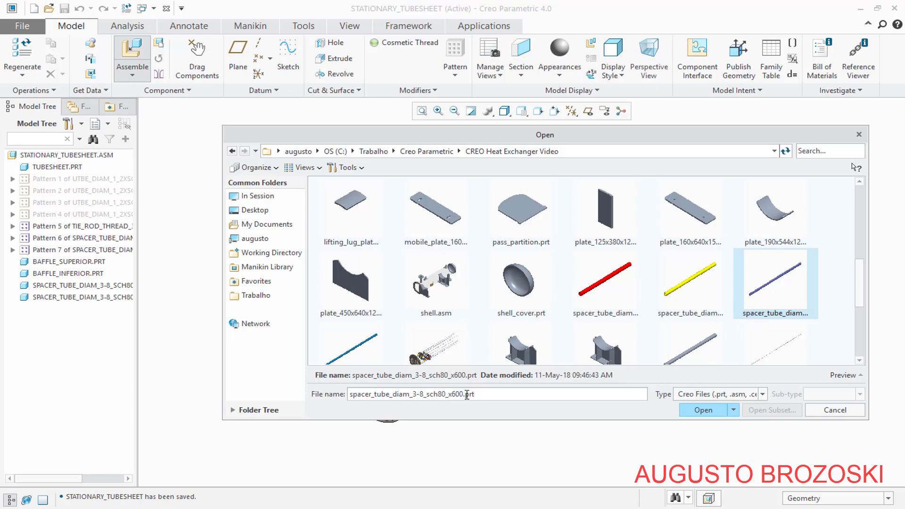
pyautogui.hotkey('alt', 'Tab')
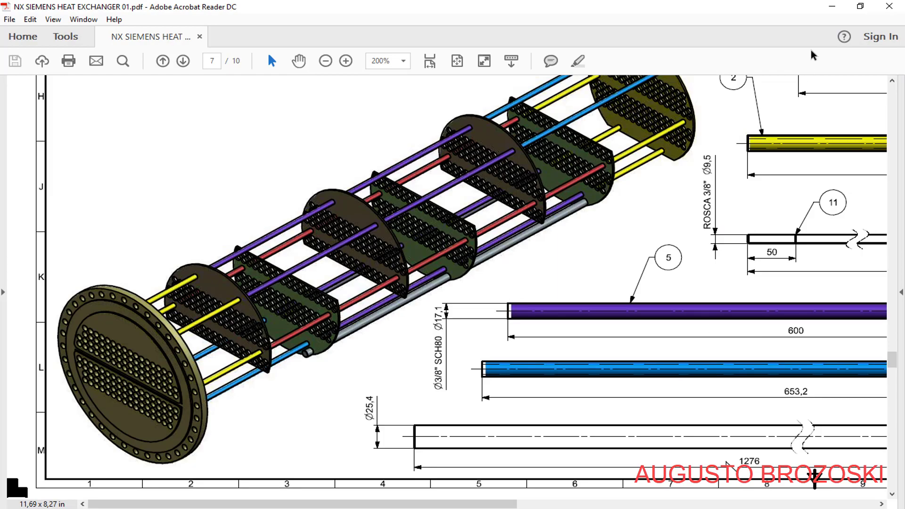
pyautogui.click(832, 7)
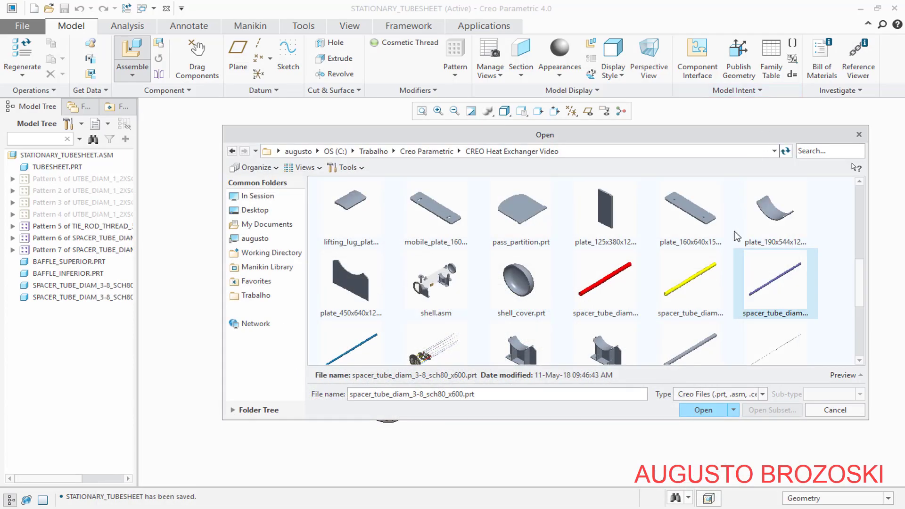
pyautogui.click(702, 410)
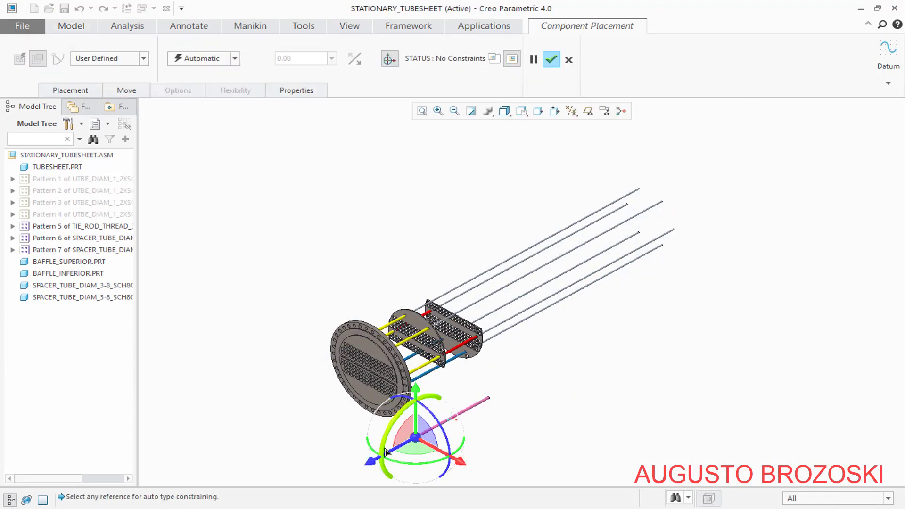
# - Move the x600 spacer tube beside the tie rods and constrain its outer surface Coincident with a bare tie rod starting at the upper baffle
pyautogui.moveTo(372, 460); pyautogui.dragTo(476, 398)
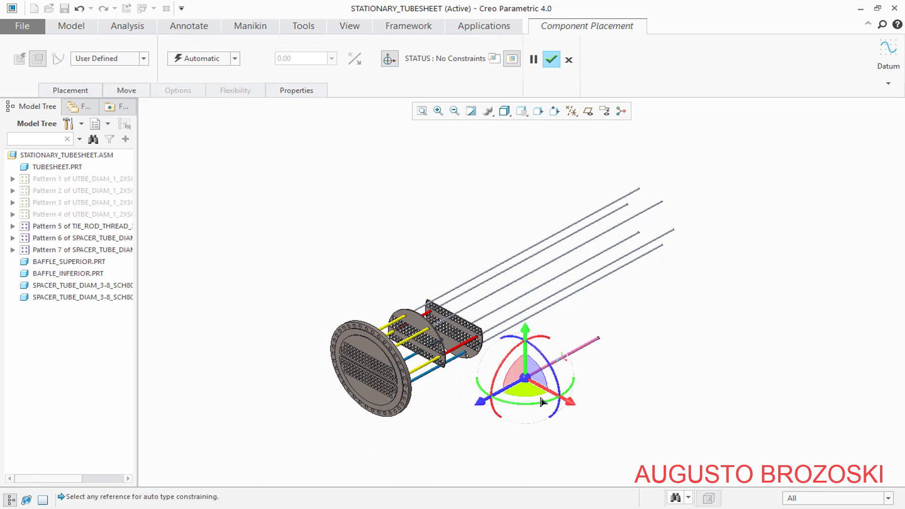
pyautogui.moveTo(524, 329); pyautogui.dragTo(520, 292)
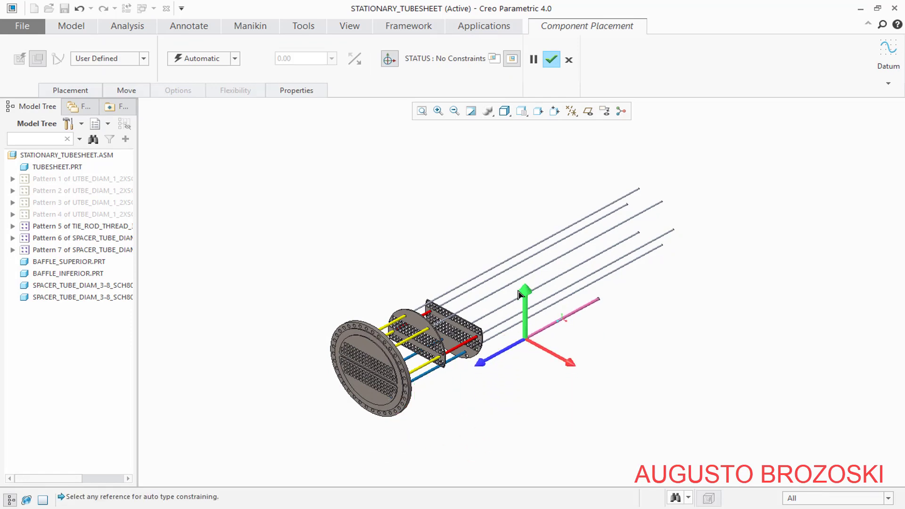
pyautogui.scroll(-4, 505, 319)
pyautogui.scroll(-2, 489, 339)
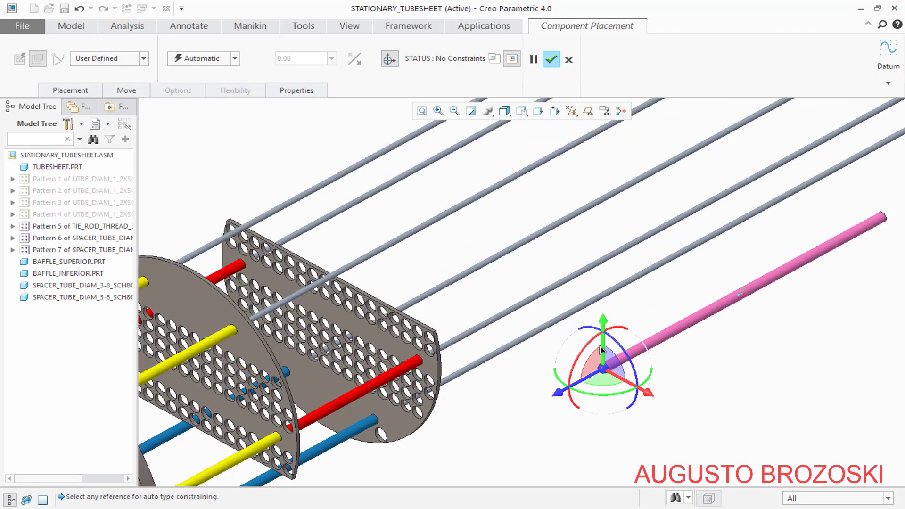
pyautogui.click(667, 343)
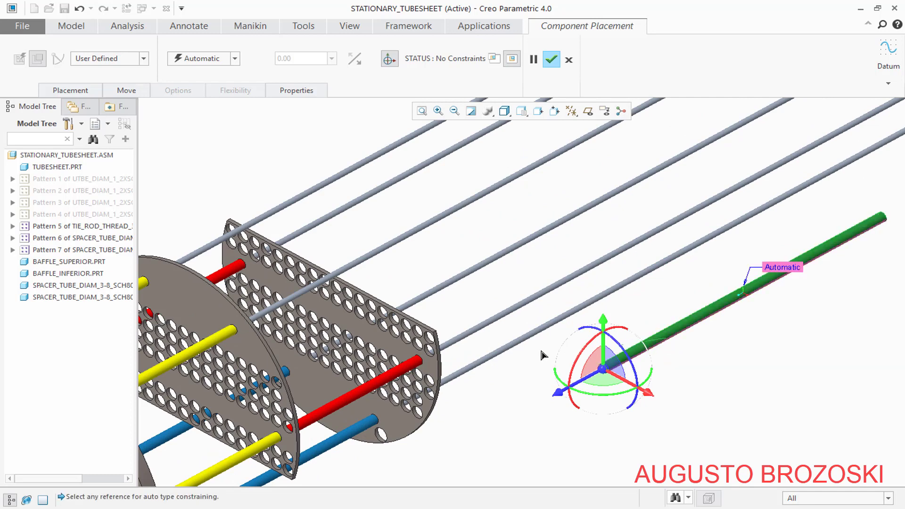
pyautogui.click(384, 253)
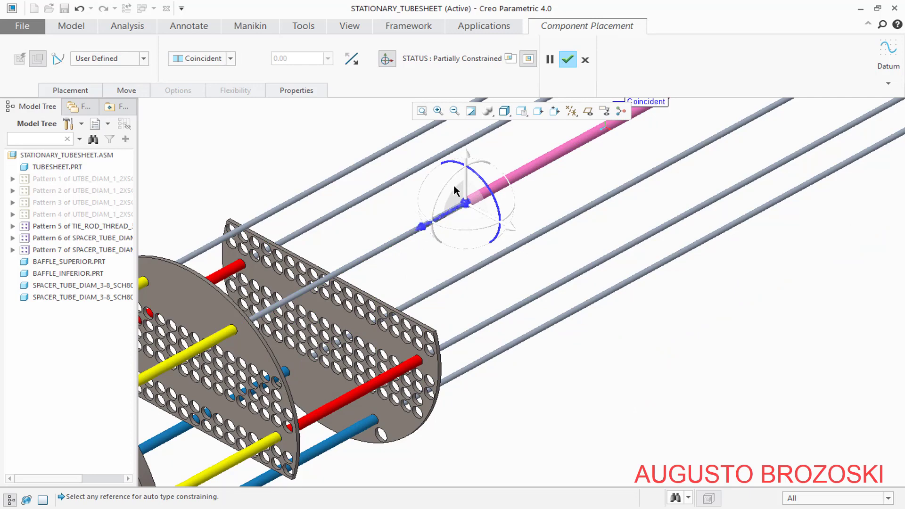
# - Constrain the x600 spacer tube's end face Coincident with the upper baffle's rear face and accept its placement
pyautogui.scroll(-8, 453, 185)
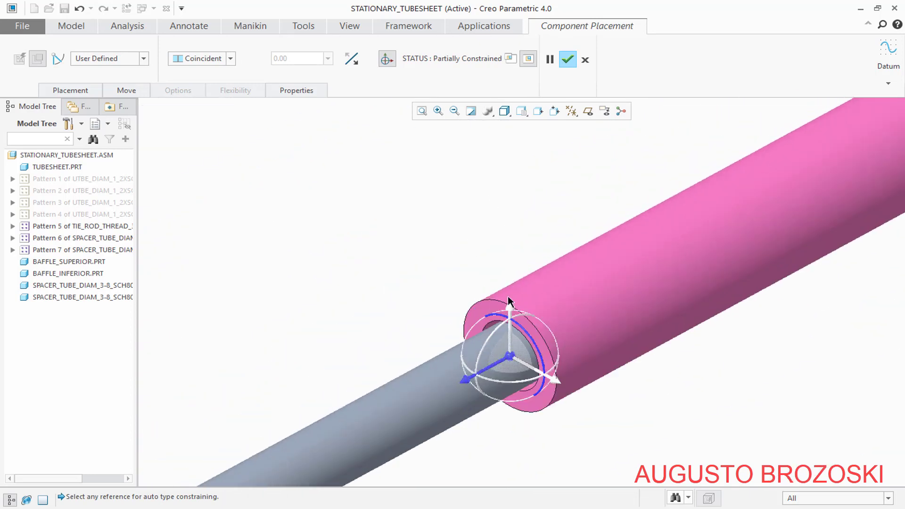
pyautogui.click(483, 319)
pyautogui.scroll(6, 459, 321)
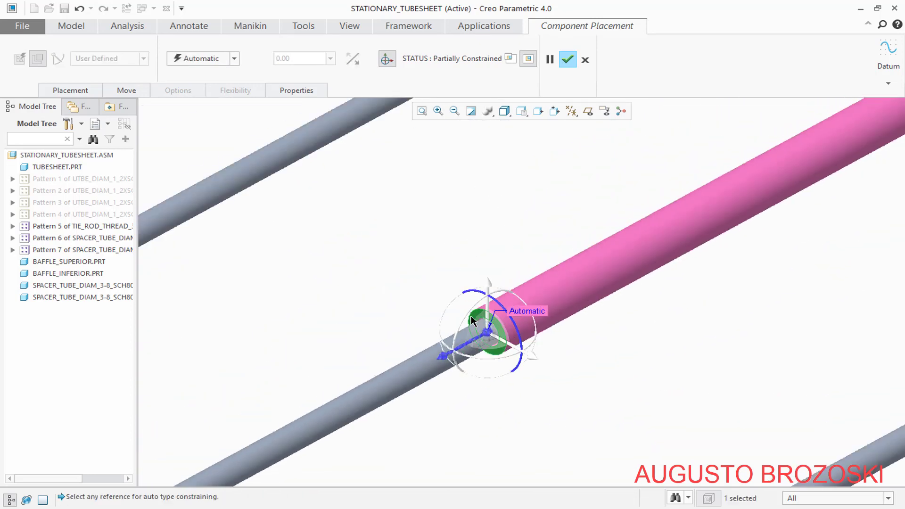
pyautogui.scroll(3, 437, 329)
pyautogui.moveTo(393, 342); pyautogui.dragTo(368, 366, button='middle')
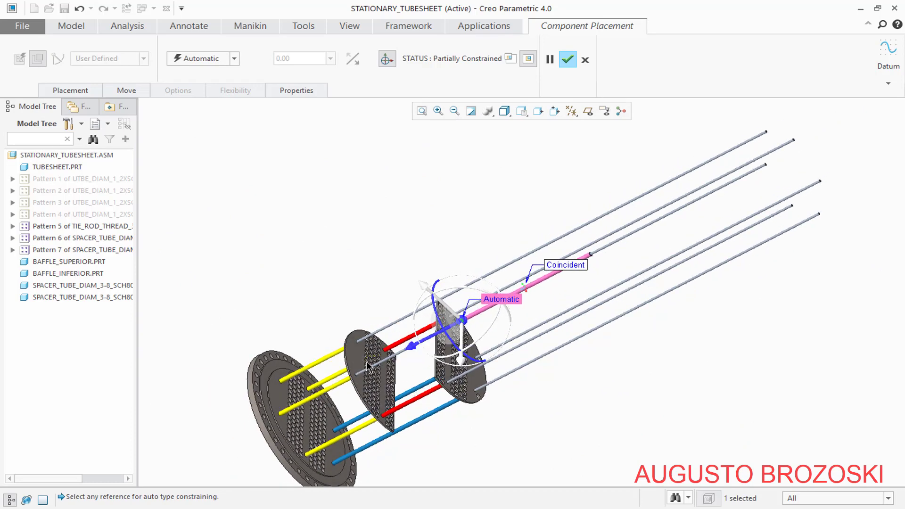
pyautogui.scroll(-3, 372, 370)
pyautogui.scroll(-2, 293, 366)
pyautogui.click(285, 366)
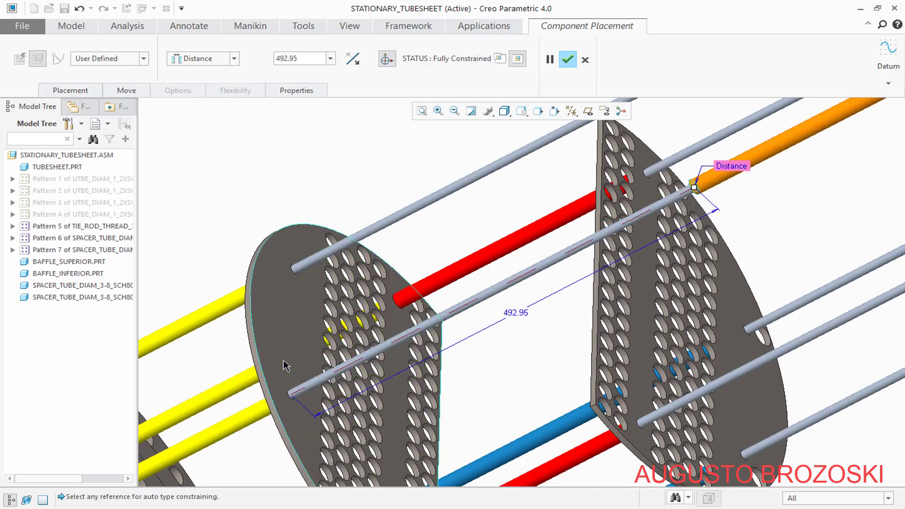
pyautogui.click(234, 58)
pyautogui.click(216, 105)
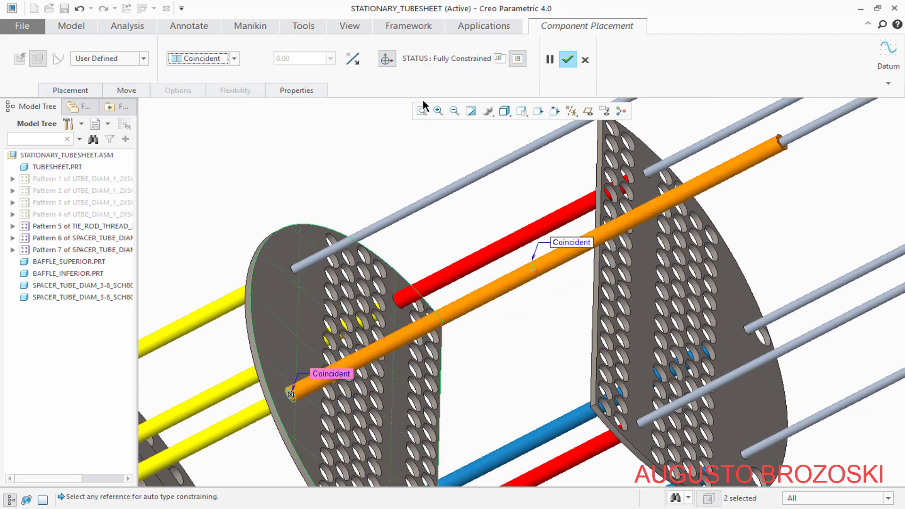
pyautogui.click(568, 60)
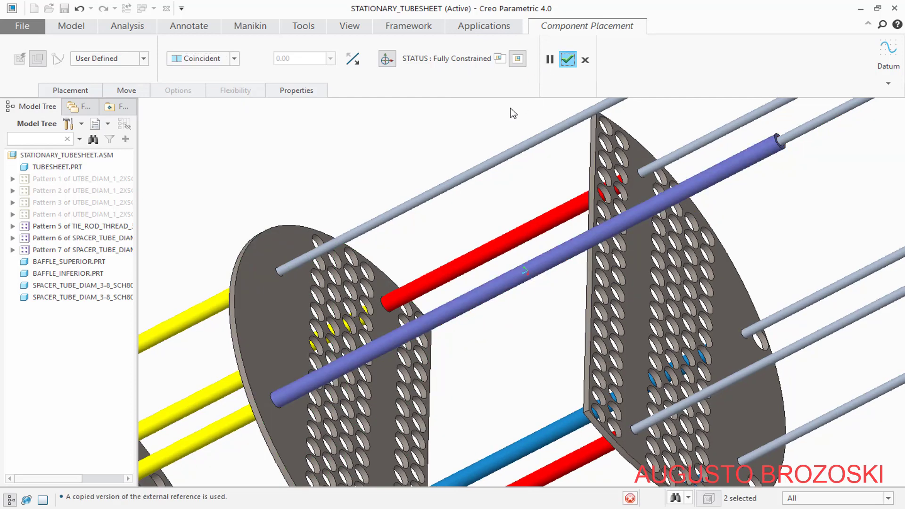
pyautogui.hotkey('ctrl', 'd')
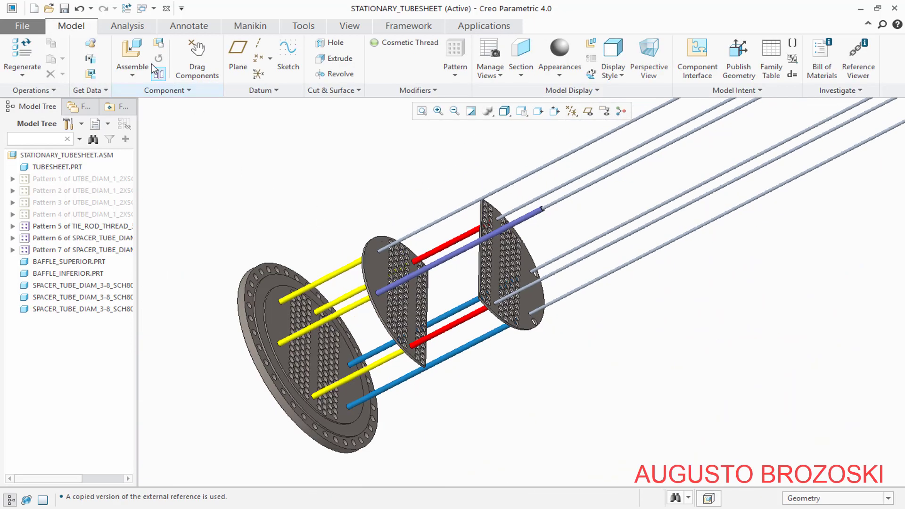
# - Insert a second spacer_tube_diam_3-8_sch80_x600.prt and move it above the remaining bare upper tie rod near the upper baffle
pyautogui.click(132, 51)
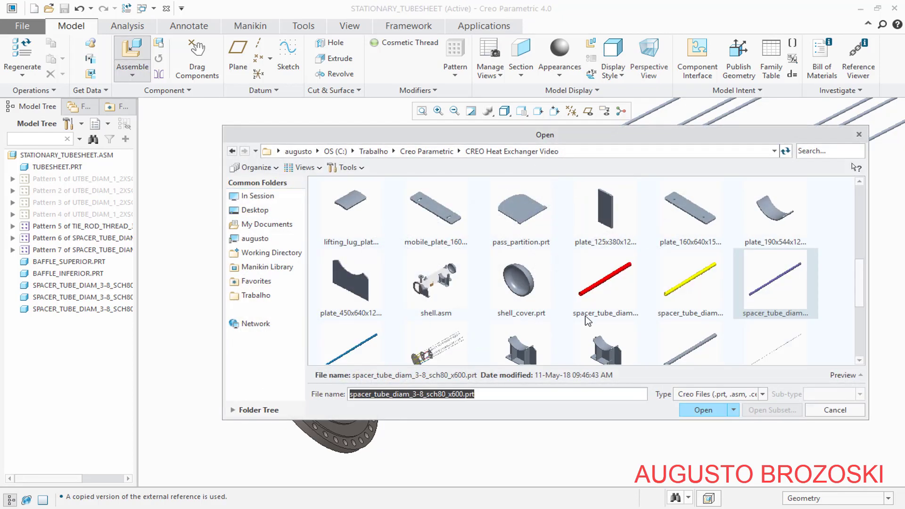
pyautogui.click(702, 410)
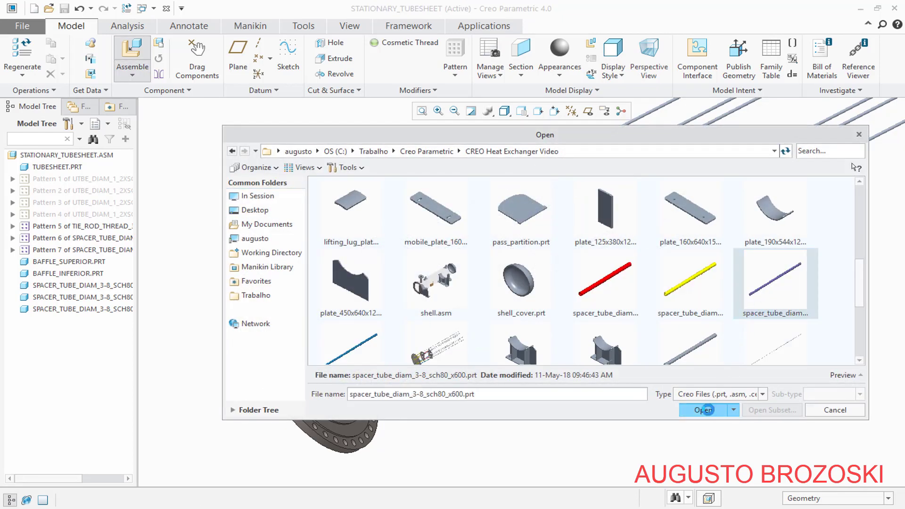
pyautogui.scroll(3, 432, 409)
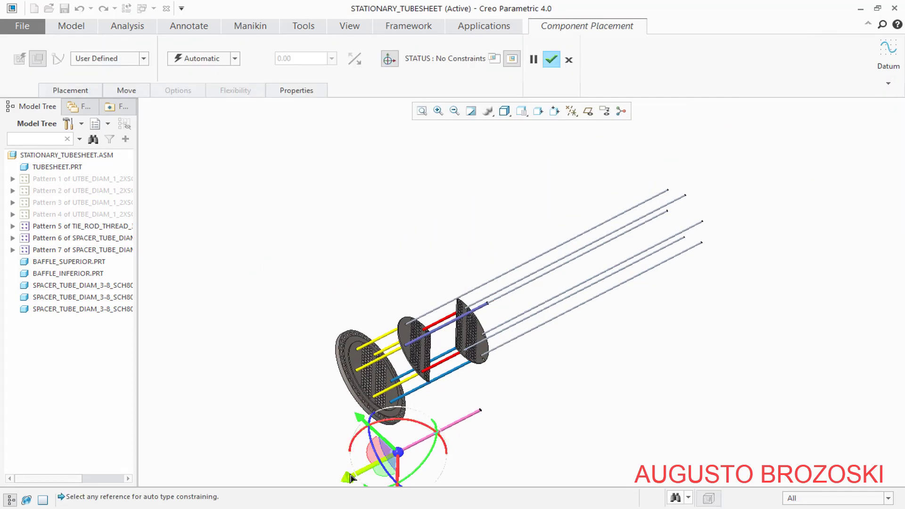
pyautogui.moveTo(348, 479); pyautogui.dragTo(467, 293)
pyautogui.scroll(-3, 452, 276)
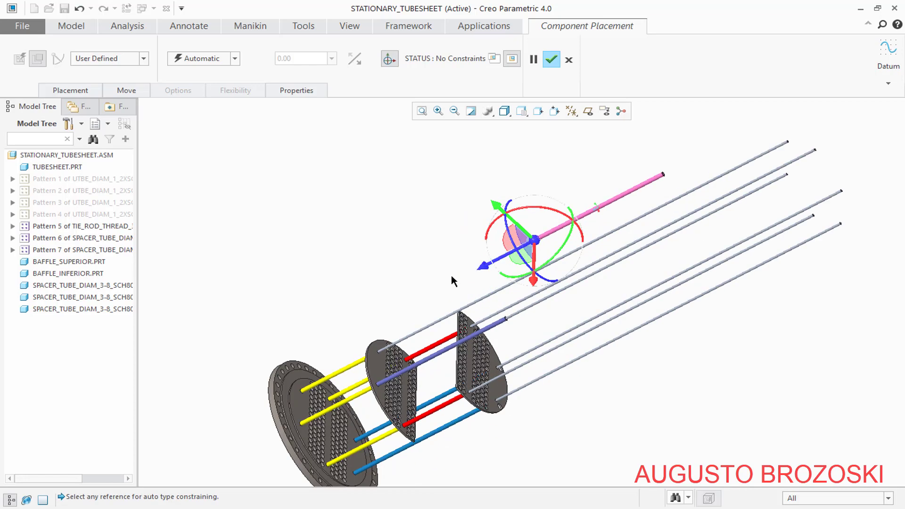
pyautogui.moveTo(502, 260); pyautogui.dragTo(349, 330)
pyautogui.scroll(3, 378, 338)
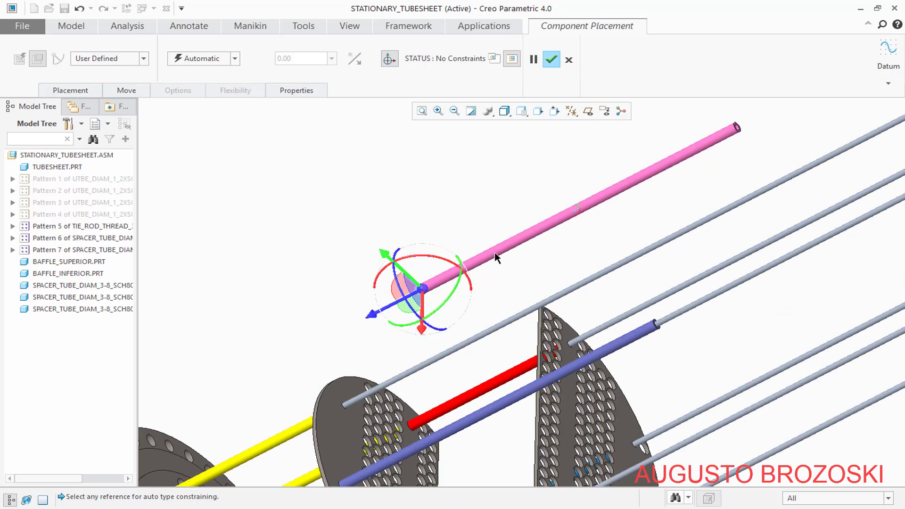
# - Constrain the second x600 spacer tube's outer surface Coincident with the bare upper tie rod and slide the tube behind the upper baffle
pyautogui.click(494, 252)
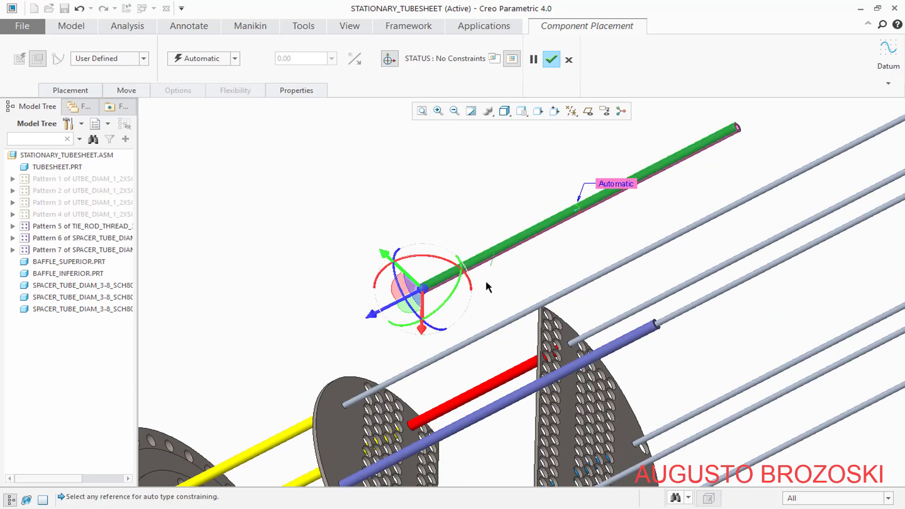
pyautogui.click(460, 347)
pyautogui.scroll(-2, 368, 379)
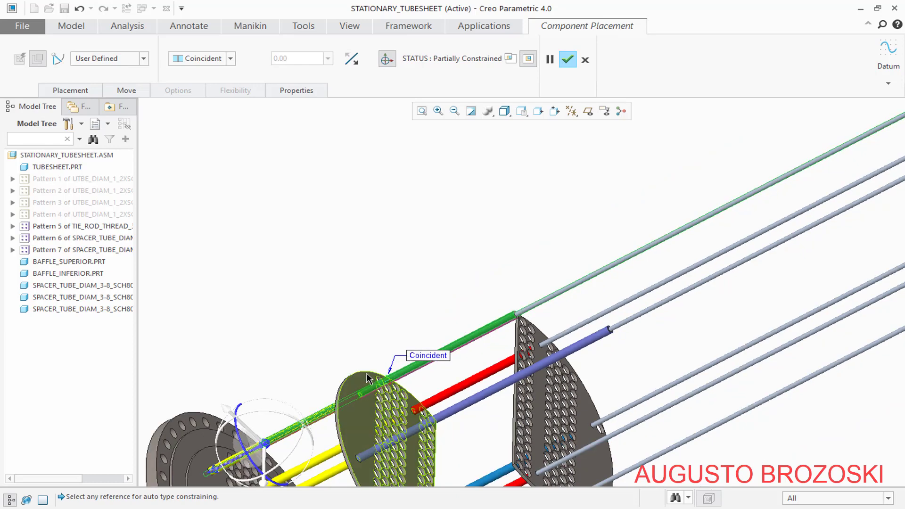
pyautogui.scroll(-1, 366, 377)
pyautogui.moveTo(353, 376); pyautogui.dragTo(368, 369, button='middle')
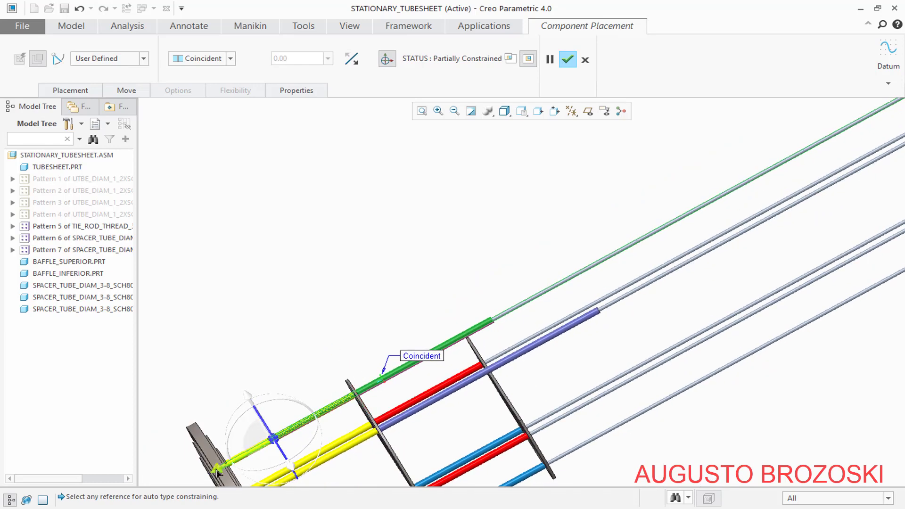
pyautogui.moveTo(217, 471); pyautogui.dragTo(384, 375)
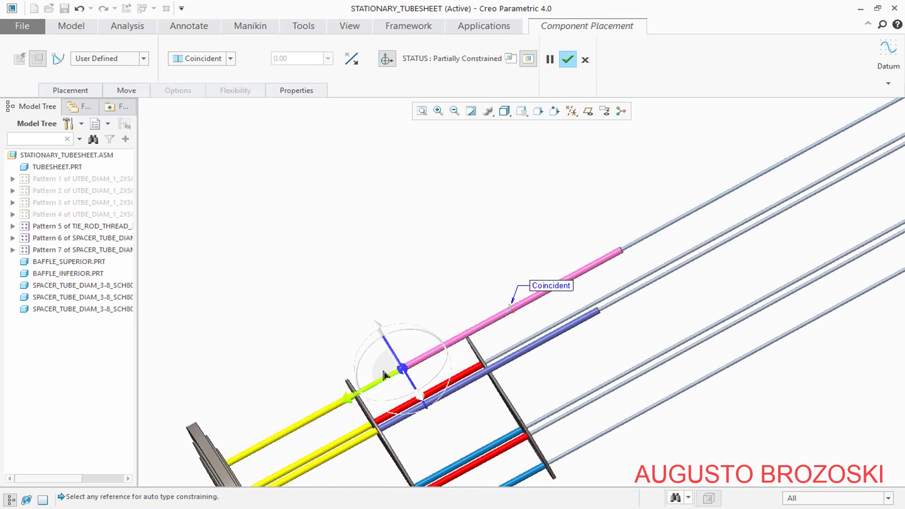
# - Constrain the second x600 spacer tube's end face Coincident with the upper baffle's rear face and accept its placement
pyautogui.scroll(-5, 384, 375)
pyautogui.moveTo(469, 367); pyautogui.dragTo(500, 375, button='middle')
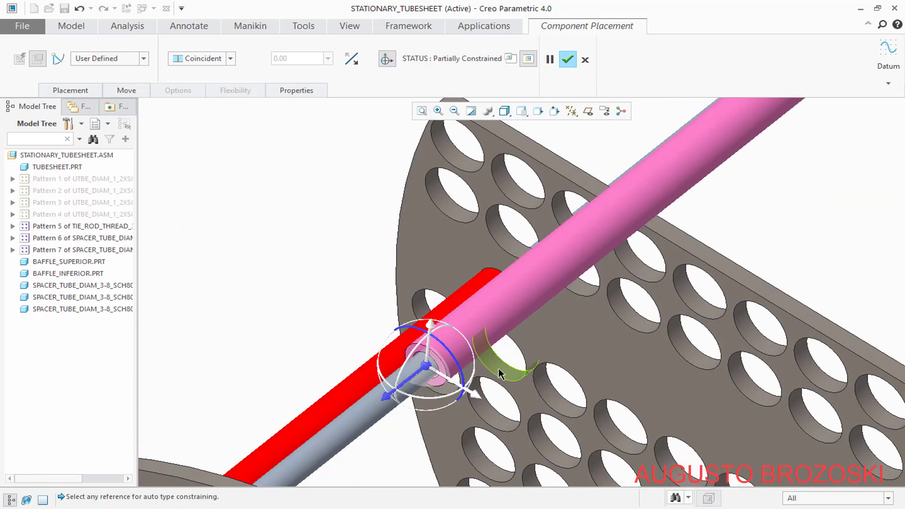
pyautogui.scroll(-5, 473, 367)
pyautogui.click(324, 314)
pyautogui.scroll(2, 335, 323)
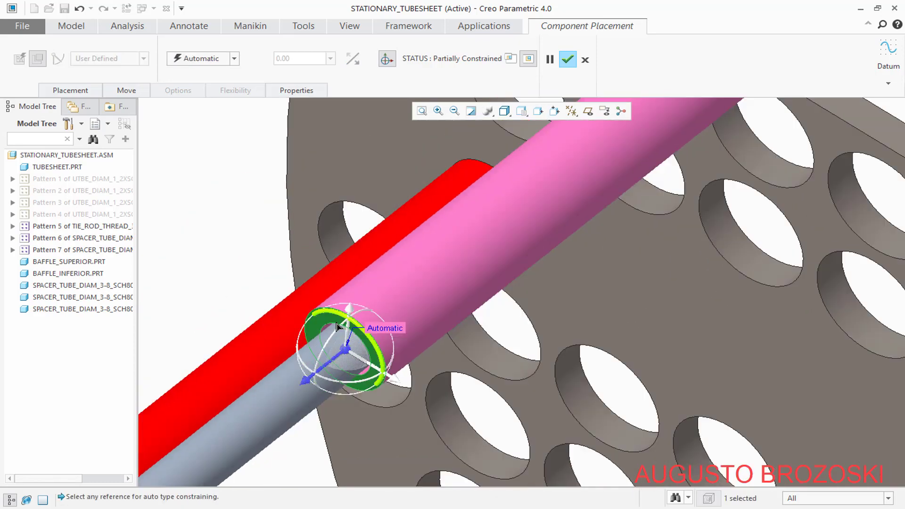
pyautogui.scroll(6, 337, 326)
pyautogui.scroll(-1, 308, 348)
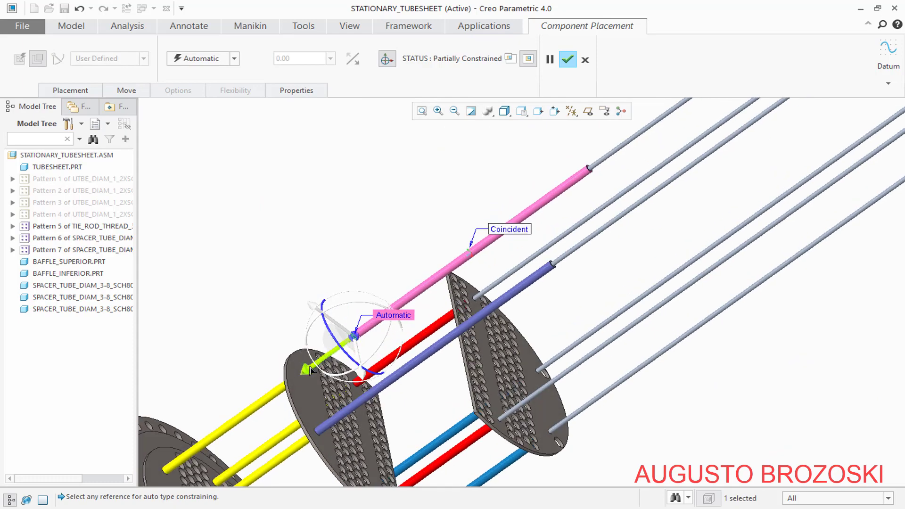
pyautogui.scroll(-4, 310, 371)
pyautogui.click(302, 353)
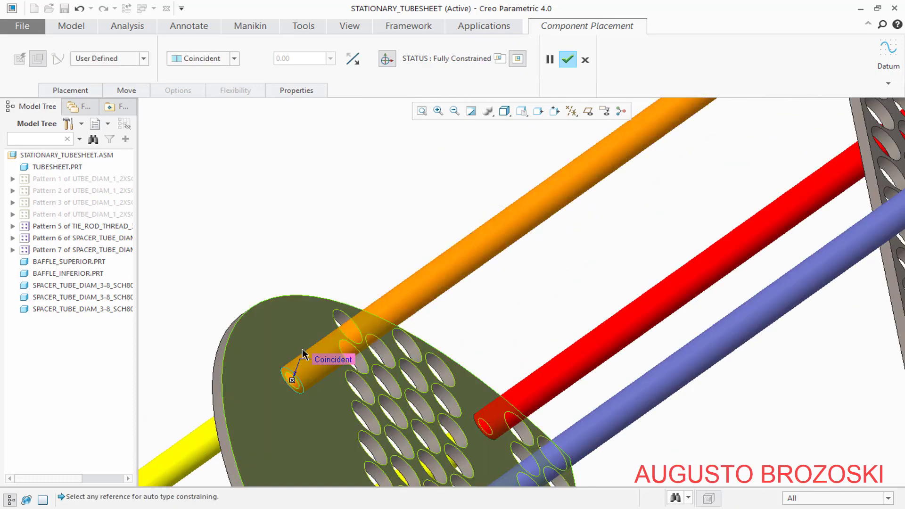
pyautogui.scroll(5, 302, 353)
pyautogui.scroll(1, 349, 306)
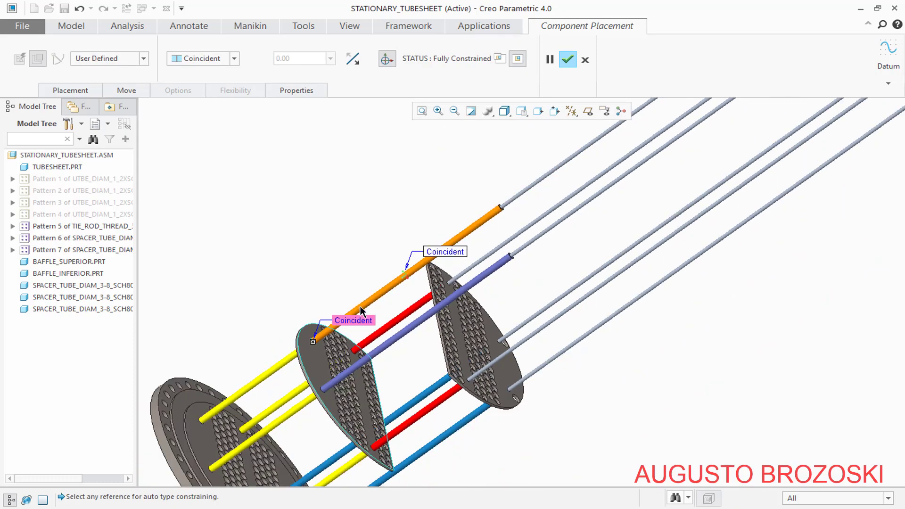
pyautogui.moveTo(361, 312); pyautogui.dragTo(372, 245, button='middle')
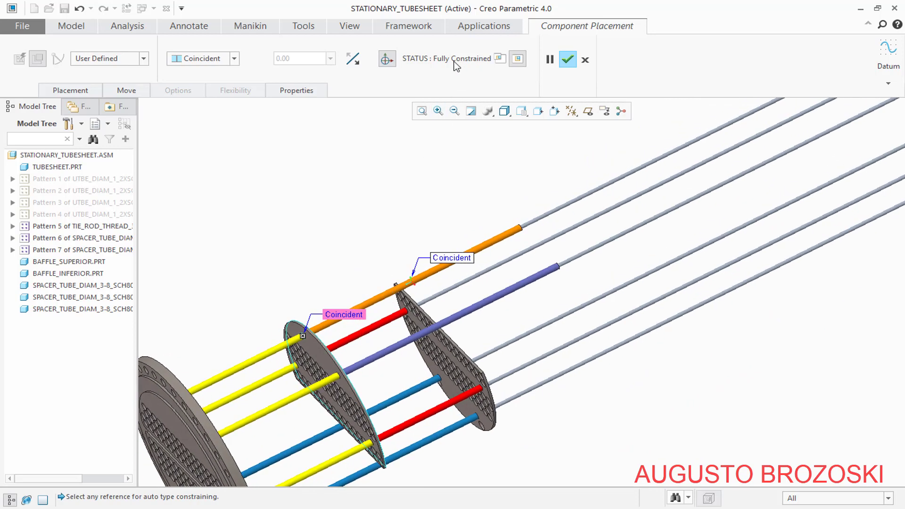
pyautogui.click(567, 60)
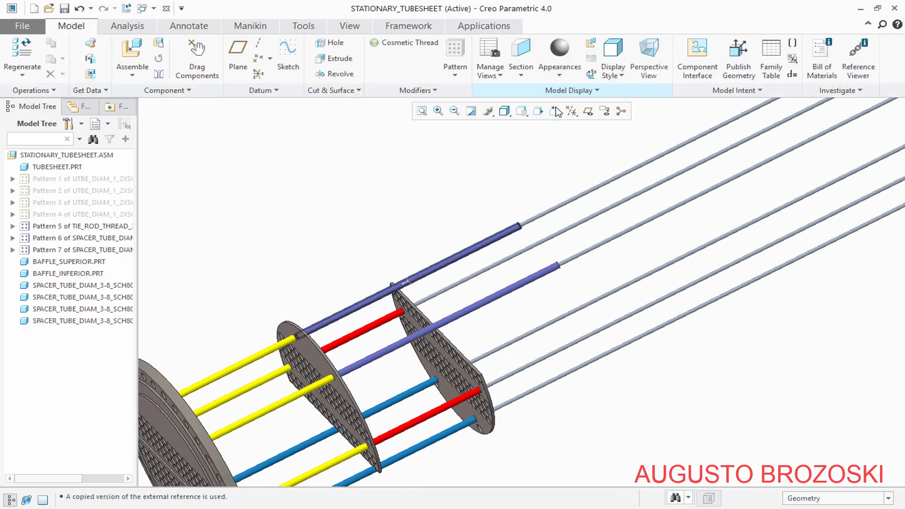
# - Insert a third spacer_tube_diam_3-8_sch80_x600.prt and move it beside the lower tie rods behind the lower baffle
pyautogui.click(523, 111)
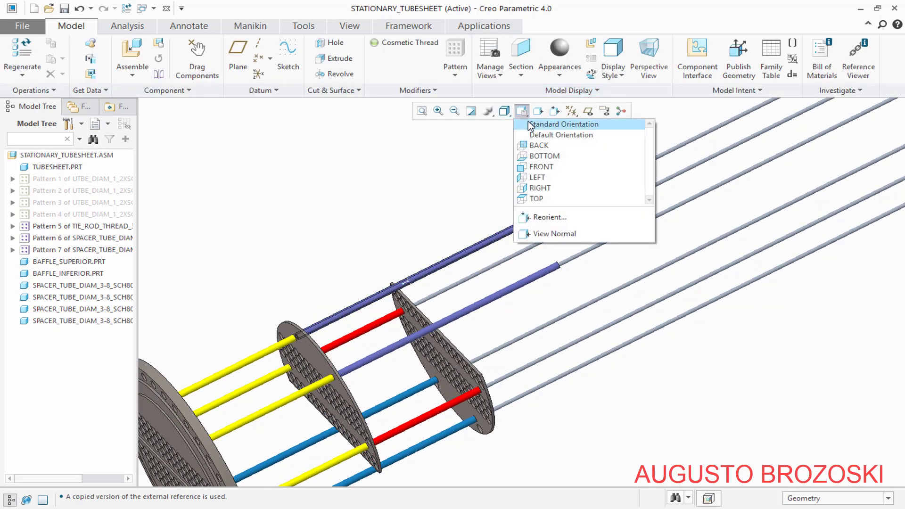
pyautogui.click(530, 123)
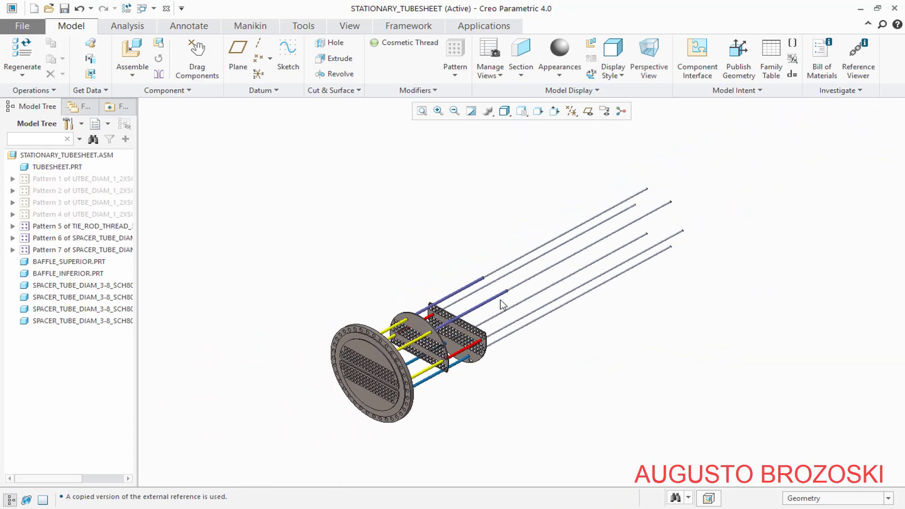
pyautogui.scroll(5, 490, 347)
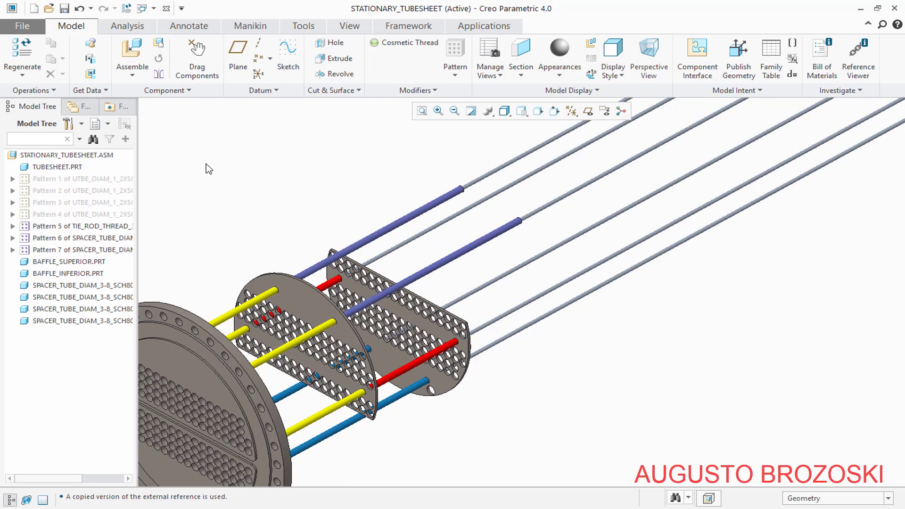
pyautogui.click(132, 56)
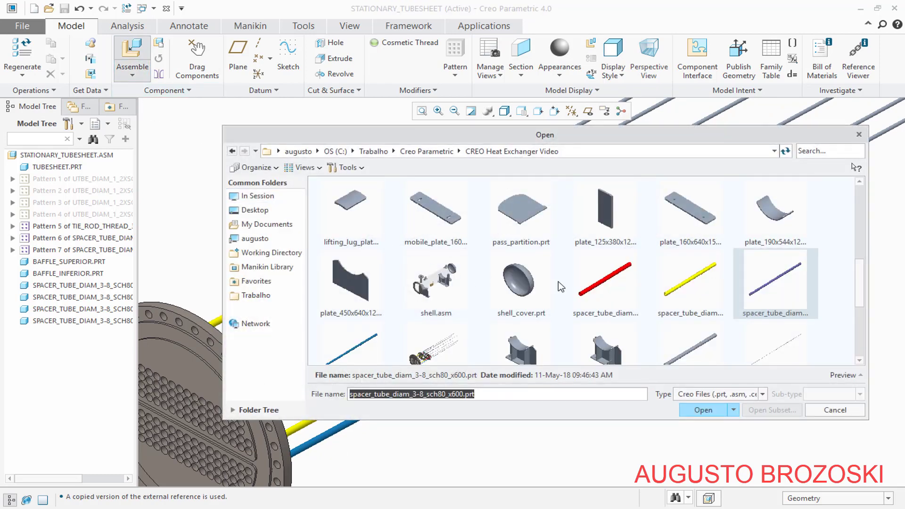
pyautogui.click(754, 298)
pyautogui.click(708, 408)
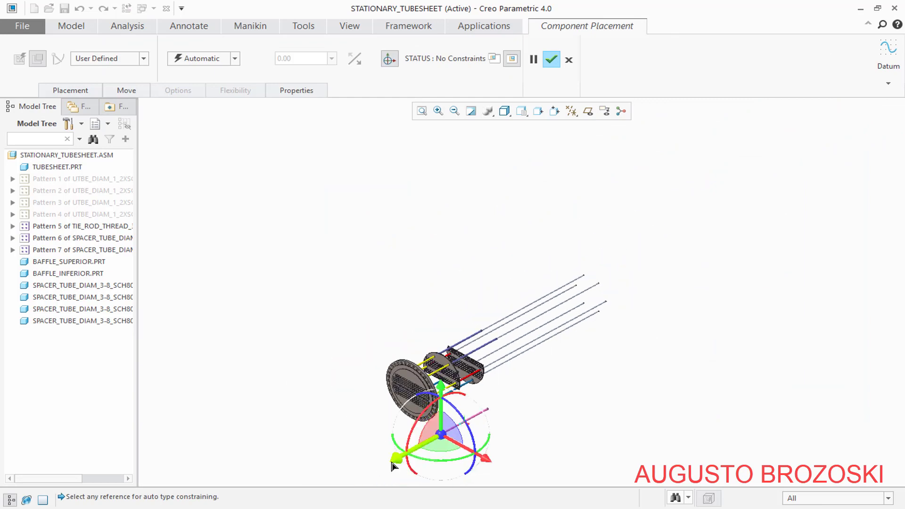
pyautogui.moveTo(391, 461); pyautogui.dragTo(485, 398)
pyautogui.scroll(-2, 511, 375)
pyautogui.scroll(-2, 512, 372)
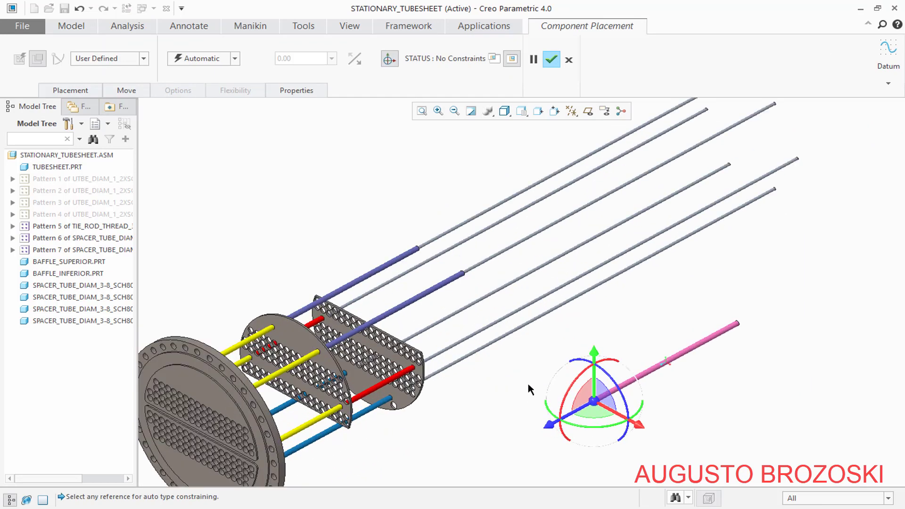
pyautogui.moveTo(636, 424); pyautogui.dragTo(538, 393)
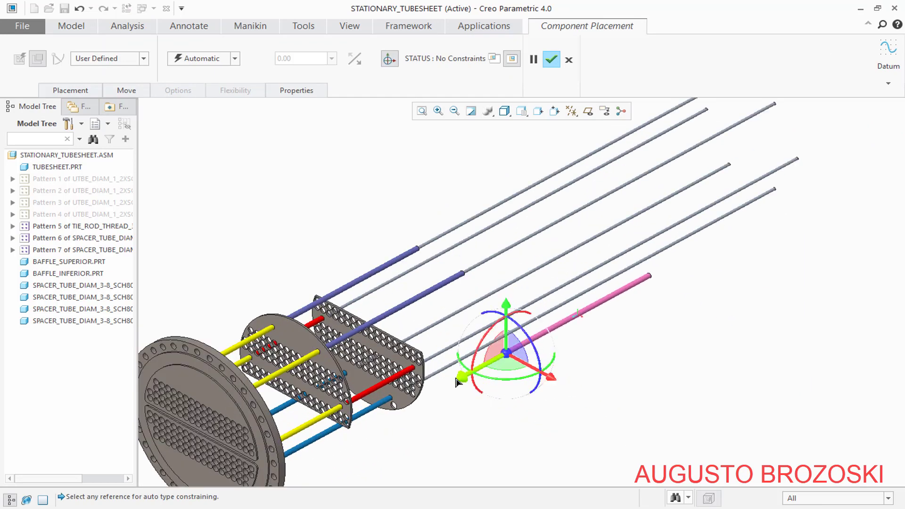
# - Constrain the third x600 spacer tube's outer surface Coincident with the lowest bare tie rod at the lower baffle
pyautogui.scroll(-4, 442, 372)
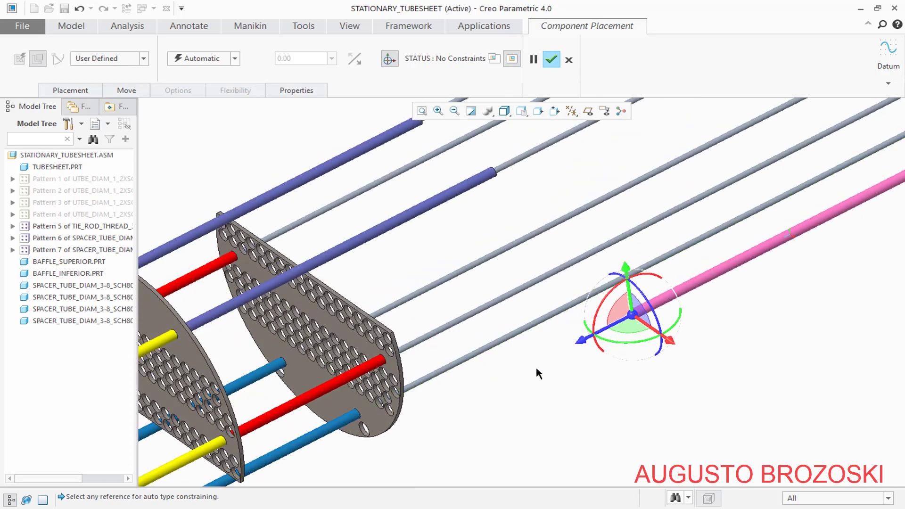
pyautogui.click(695, 285)
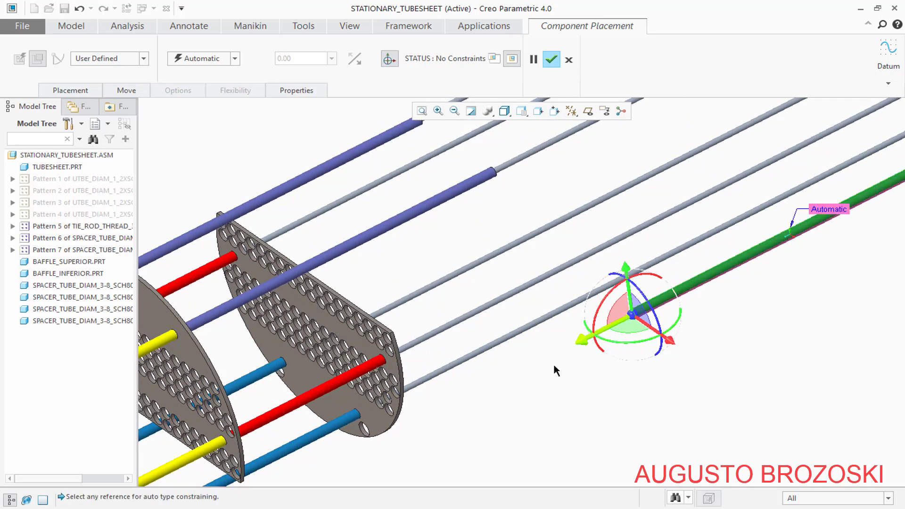
pyautogui.click(438, 376)
# - Constrain the third x600 spacer tube's end face to the lower baffle's rear face as Coincident instead of Distance, and accept its placement
pyautogui.scroll(-6, 631, 284)
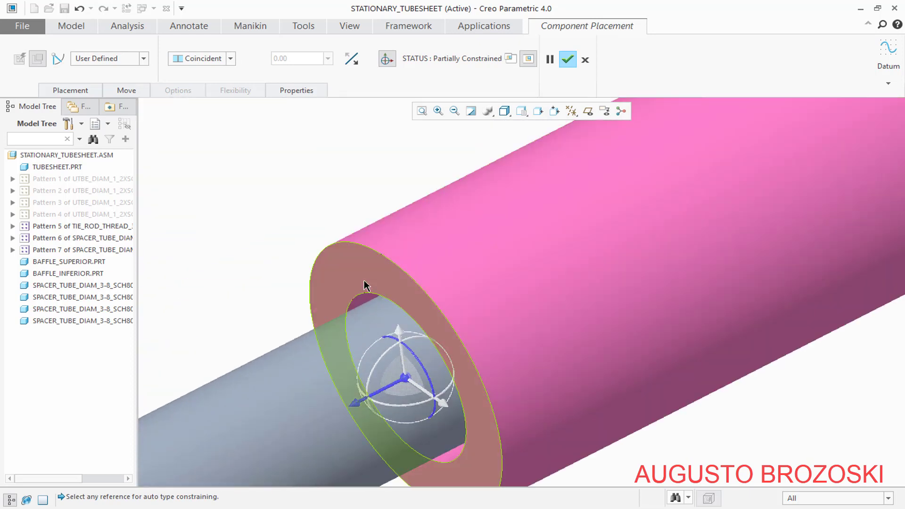
pyautogui.click(366, 285)
pyautogui.scroll(8, 434, 349)
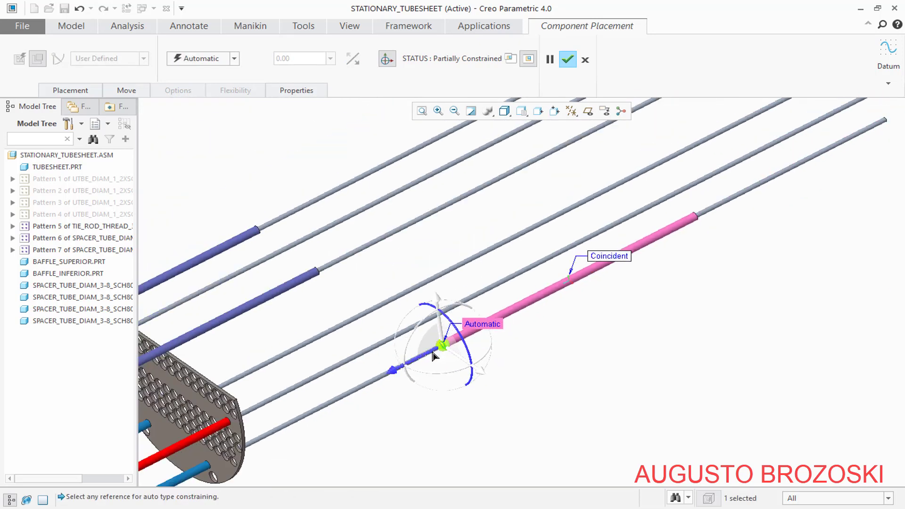
pyautogui.scroll(4, 432, 353)
pyautogui.scroll(-9, 386, 372)
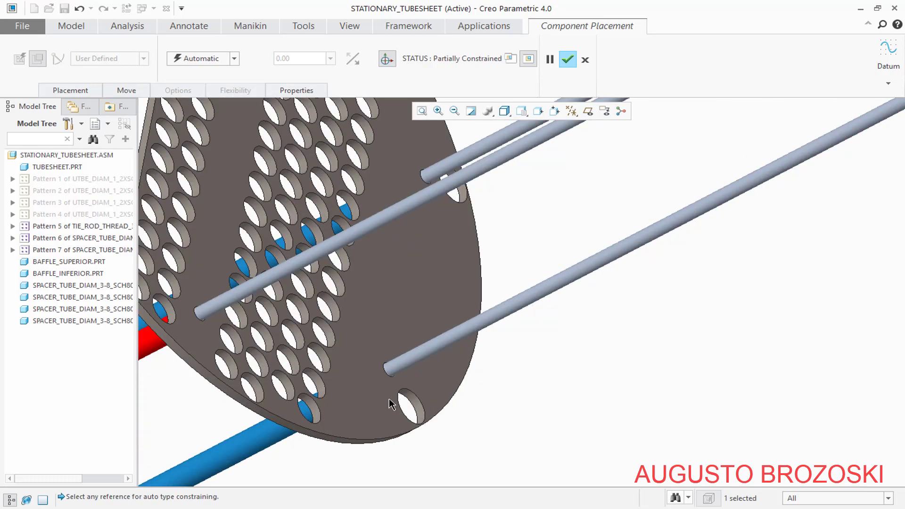
pyautogui.click(365, 399)
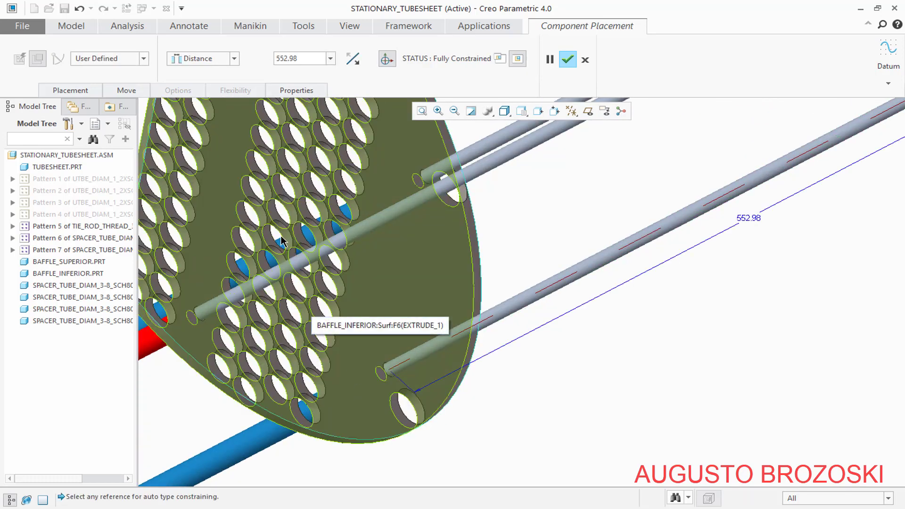
pyautogui.click(234, 58)
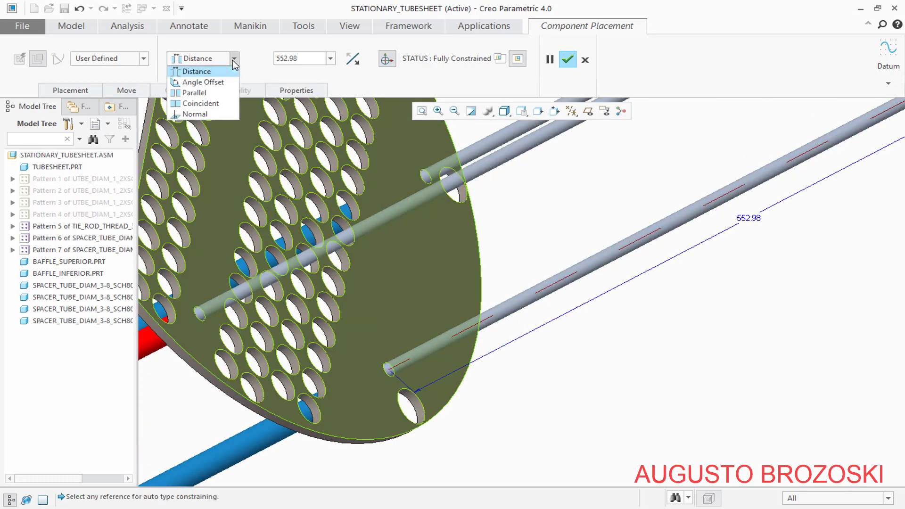
pyautogui.click(213, 103)
pyautogui.scroll(5, 400, 388)
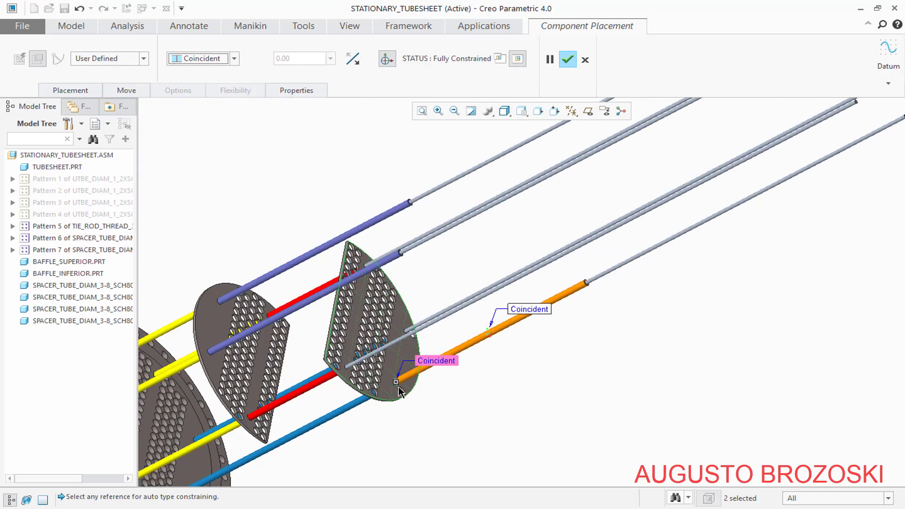
pyautogui.click(568, 60)
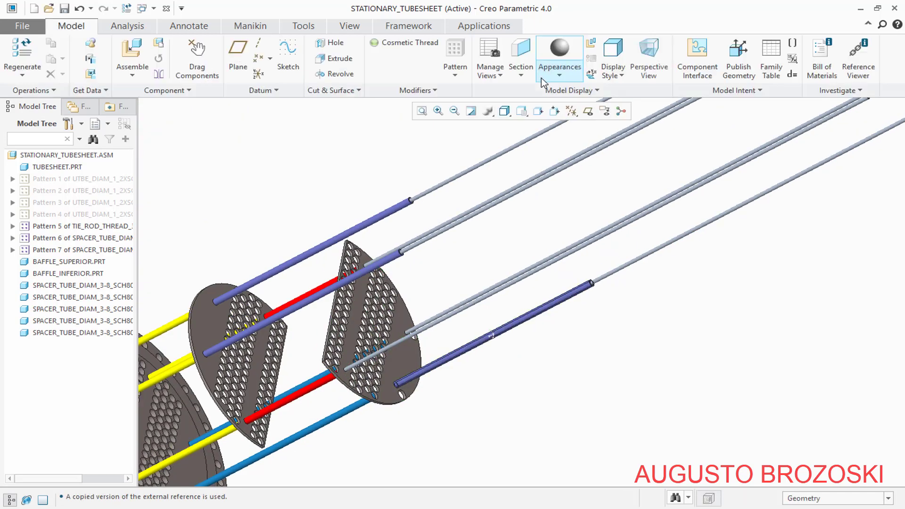
# - Insert a fourth spacer_tube_diam_3-8_sch80_x600.prt and move it closer to the baffles alongside the tie rods
pyautogui.click(126, 55)
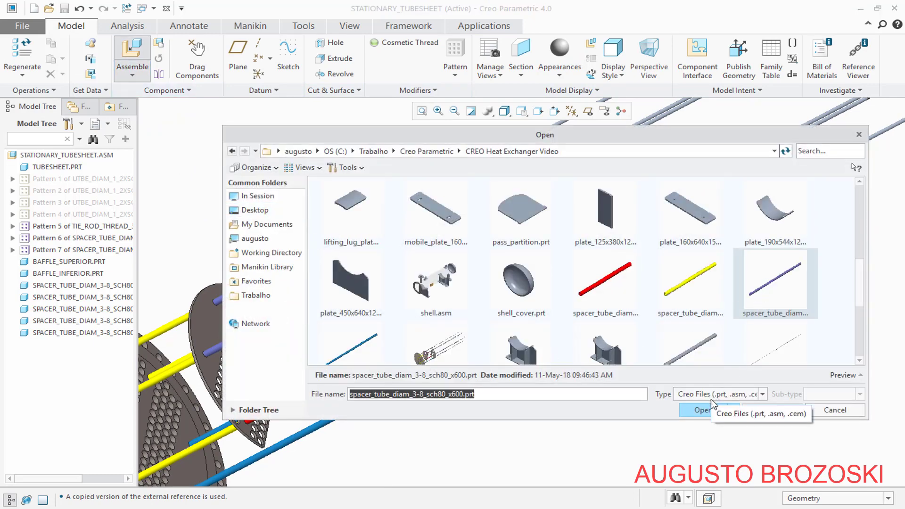
pyautogui.click(703, 410)
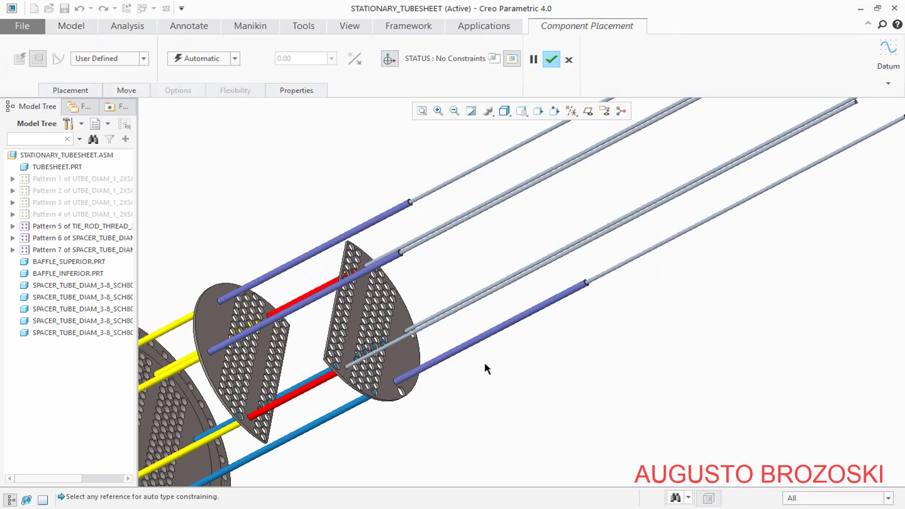
pyautogui.moveTo(352, 464); pyautogui.dragTo(485, 327)
pyautogui.scroll(-5, 474, 298)
pyautogui.scroll(-2, 539, 285)
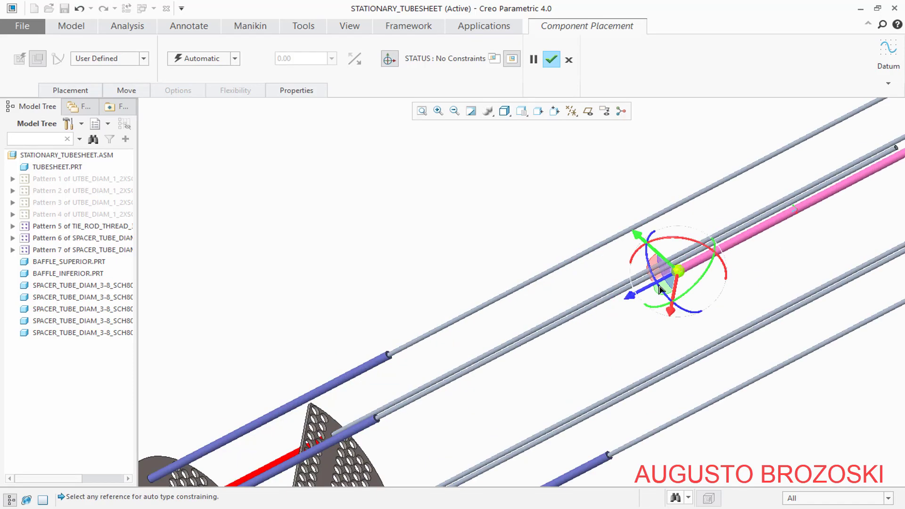
pyautogui.moveTo(638, 300); pyautogui.dragTo(464, 380)
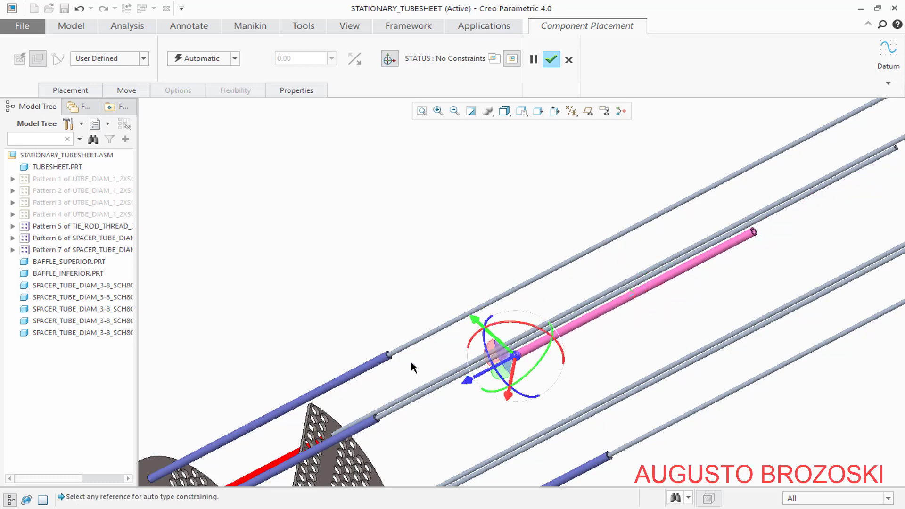
pyautogui.moveTo(388, 353); pyautogui.dragTo(353, 298, button='middle')
pyautogui.scroll(-2, 352, 298)
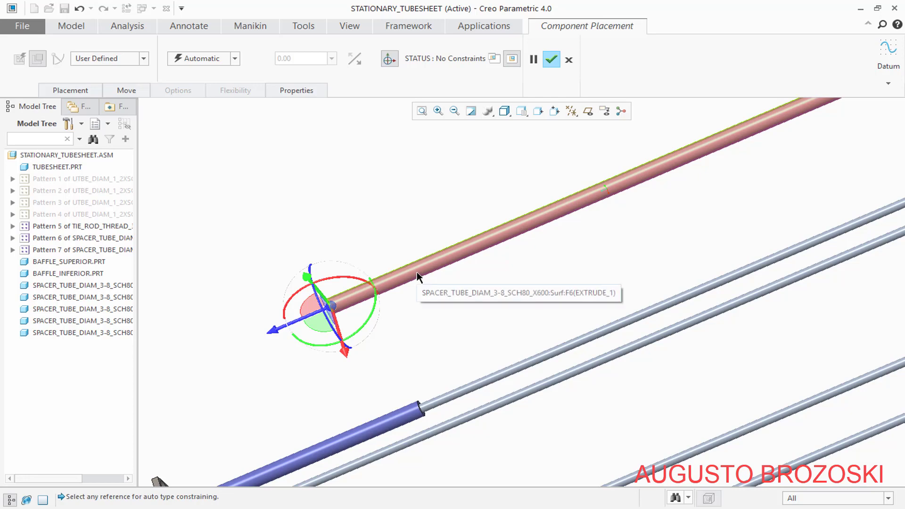
# - Constrain the fourth x600 spacer tube's outer surface Coincident with the remaining bare tie rod near the lower baffle's curved edge
pyautogui.click(417, 274)
pyautogui.scroll(3, 415, 279)
pyautogui.scroll(-2, 365, 376)
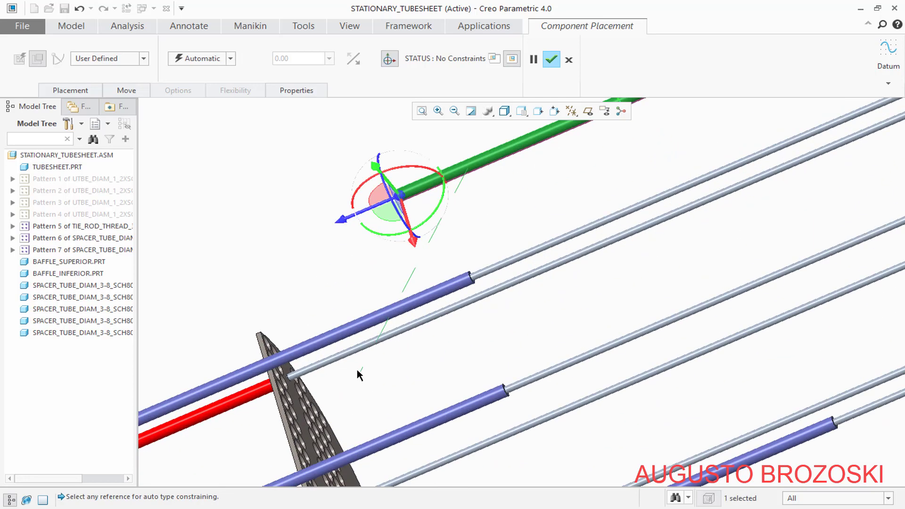
pyautogui.scroll(3, 360, 374)
pyautogui.scroll(-3, 409, 423)
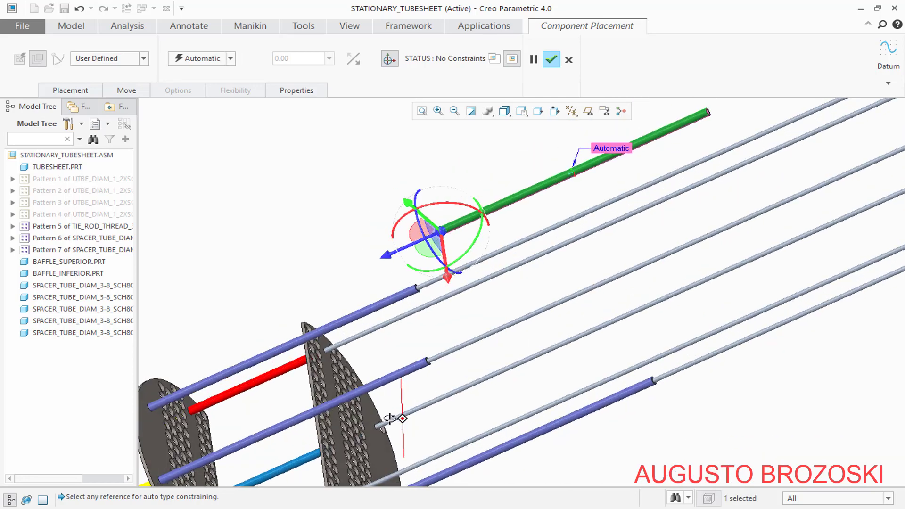
pyautogui.scroll(2, 420, 422)
pyautogui.scroll(-2, 424, 425)
pyautogui.scroll(-2, 415, 415)
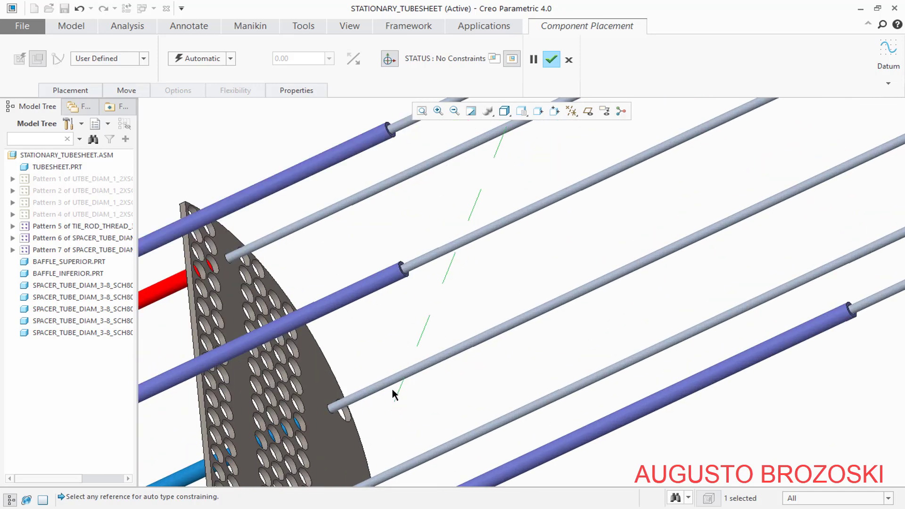
pyautogui.click(394, 383)
# - Constrain the fourth x600 spacer tube's end face Coincident with the lower baffle's rear face and accept its placement
pyautogui.scroll(2, 405, 398)
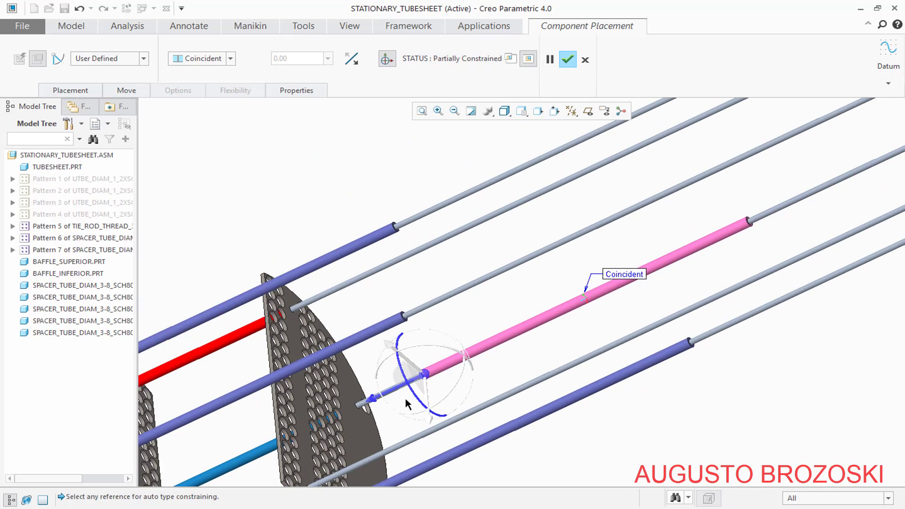
pyautogui.moveTo(405, 398)
pyautogui.mouseDown(button='middle')
pyautogui.moveTo(424, 397)
pyautogui.moveTo(405, 399)
pyautogui.mouseUp(button='middle')
pyautogui.scroll(-4, 319, 411)
pyautogui.scroll(-4, 309, 378)
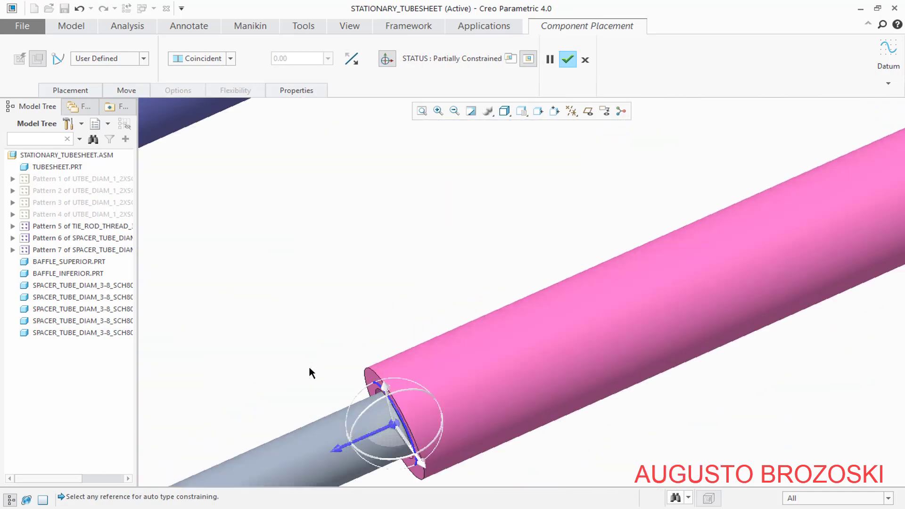
pyautogui.click(382, 387)
pyautogui.scroll(6, 381, 387)
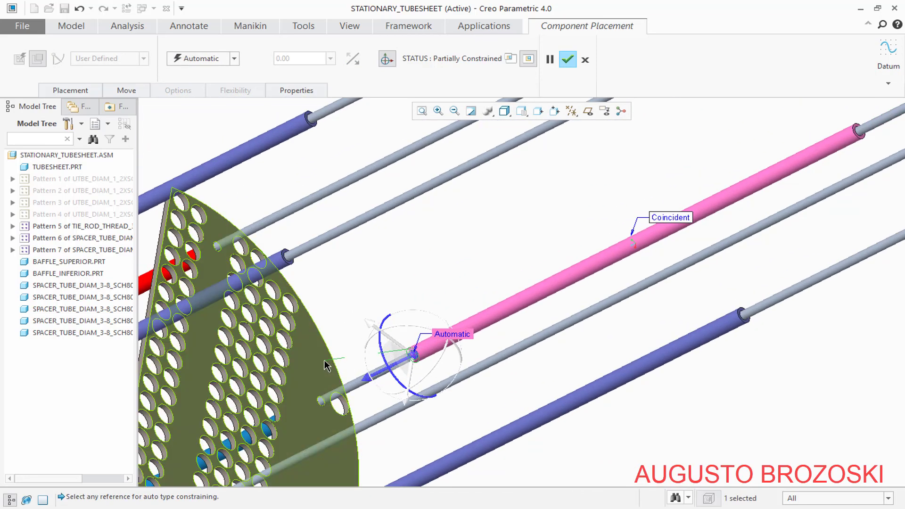
pyautogui.click(325, 366)
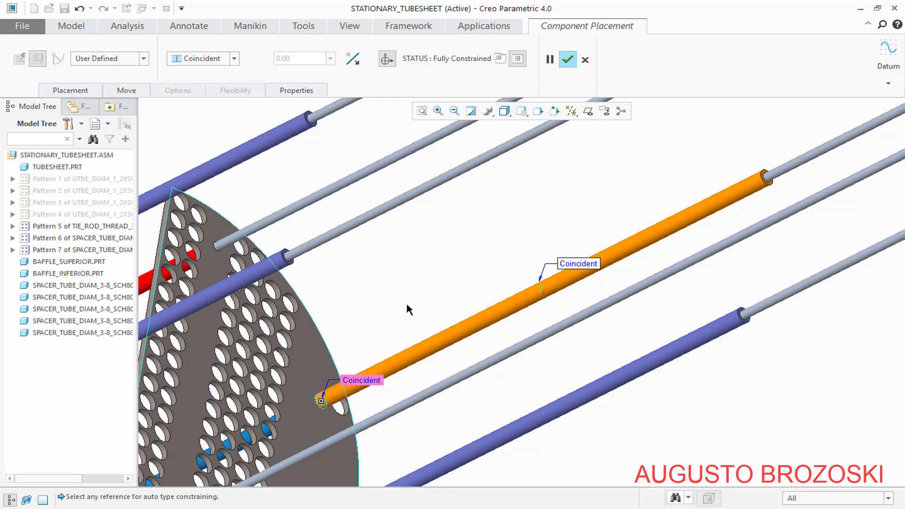
pyautogui.scroll(2, 406, 302)
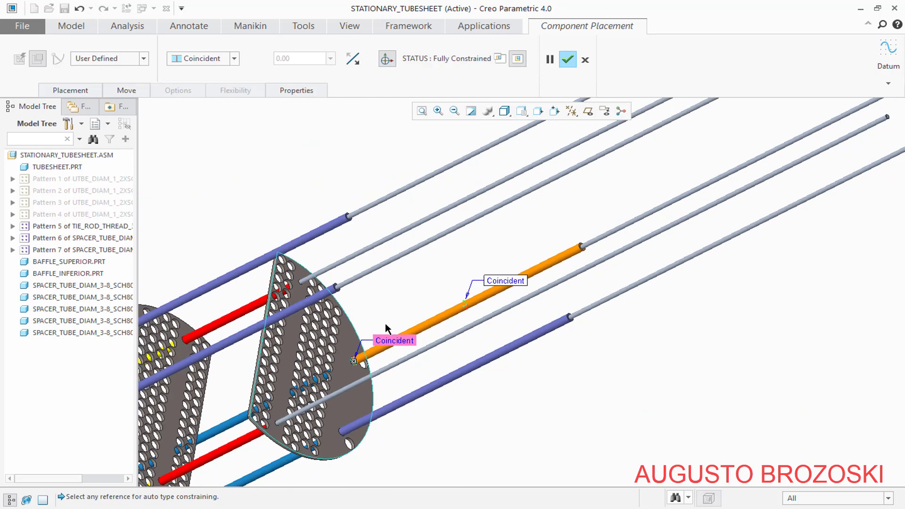
pyautogui.click(569, 59)
# - Return the model to the Standard Orientation and save the STATIONARY_TUBESHEET assembly
pyautogui.moveTo(442, 286); pyautogui.dragTo(364, 243, button='middle')
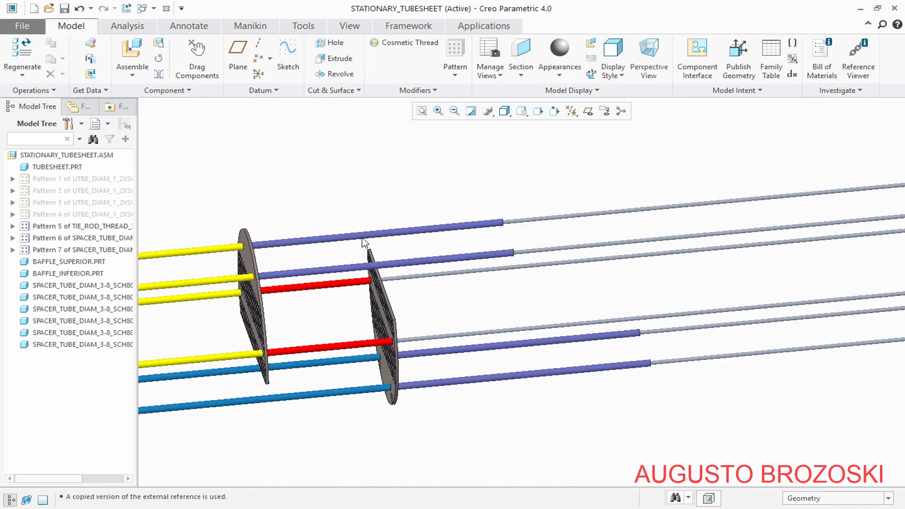
pyautogui.scroll(-5, 364, 243)
pyautogui.moveTo(483, 297)
pyautogui.mouseDown(button='middle')
pyautogui.moveTo(378, 288)
pyautogui.moveTo(414, 307)
pyautogui.mouseUp(button='middle')
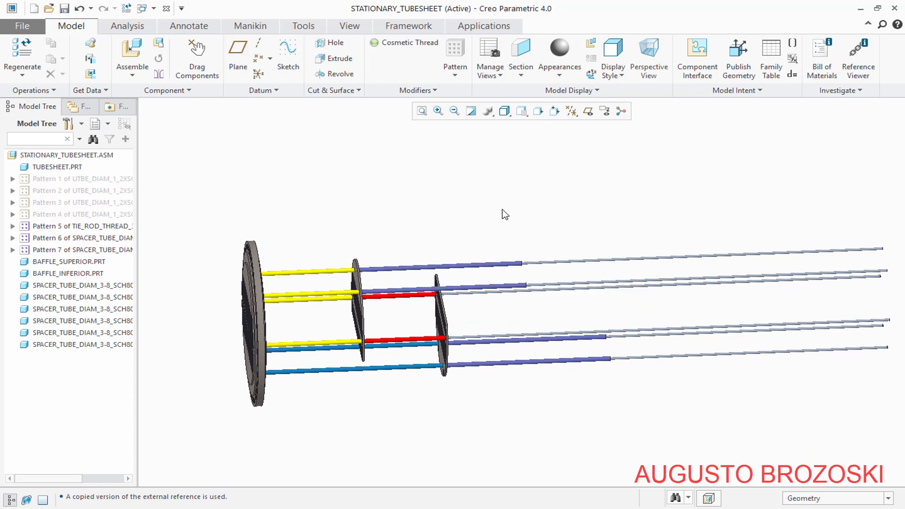
pyautogui.click(523, 111)
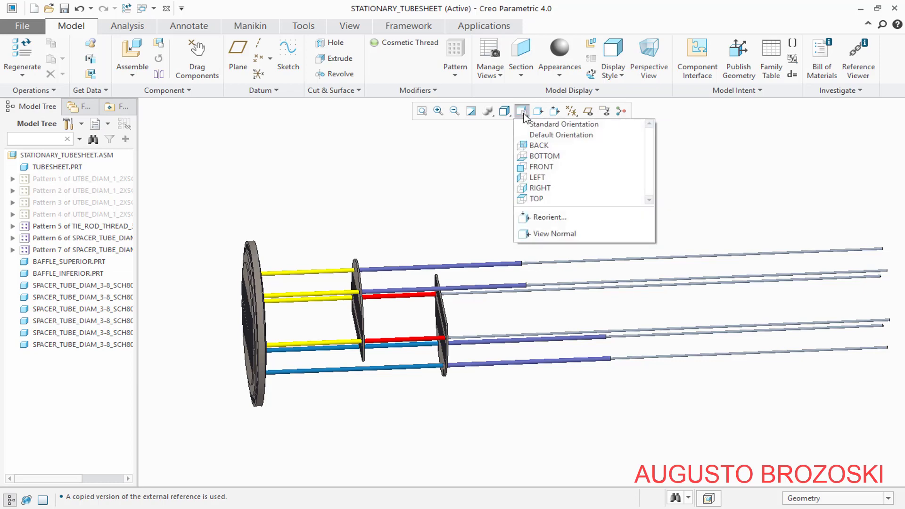
pyautogui.click(557, 124)
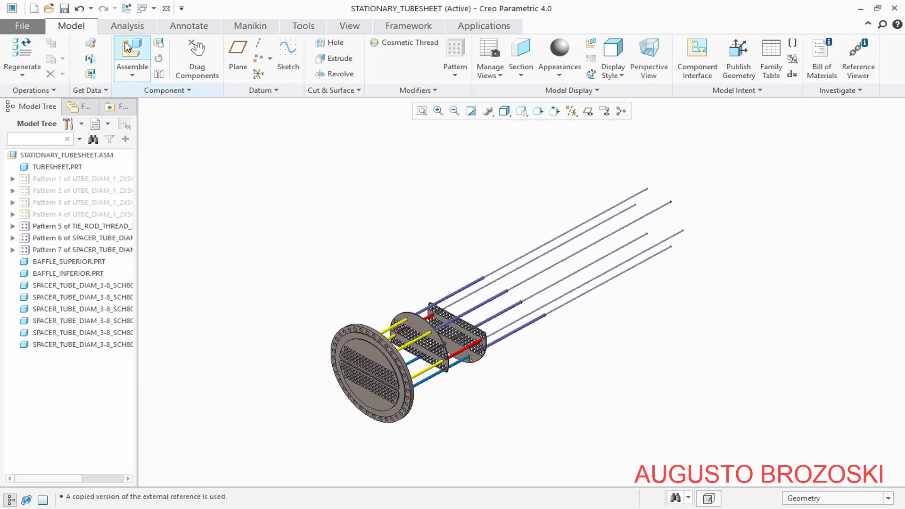
pyautogui.click(64, 9)
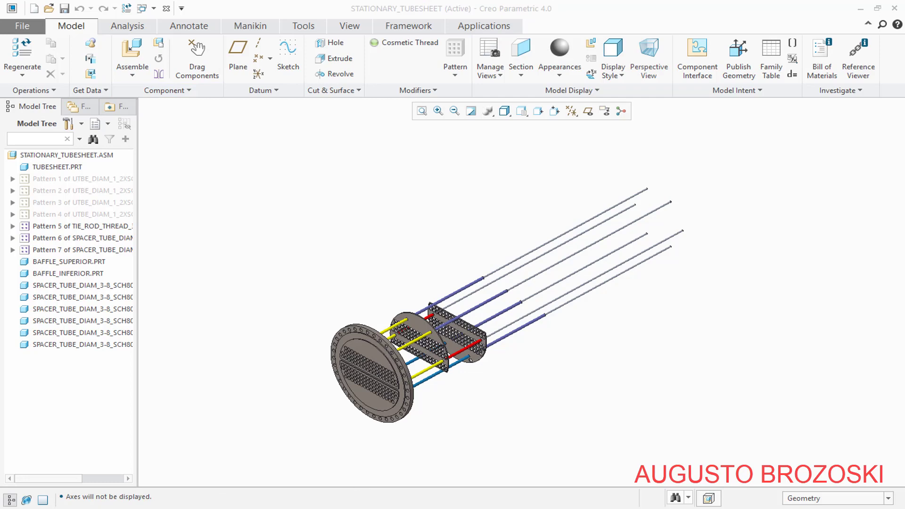
# - Check the baffle arrangement in the heat exchanger PDF drawing, and start a Direction pattern of BAFFLE_SUPERIOR.PRT in Creo
pyautogui.hotkey('alt', 'Tab')
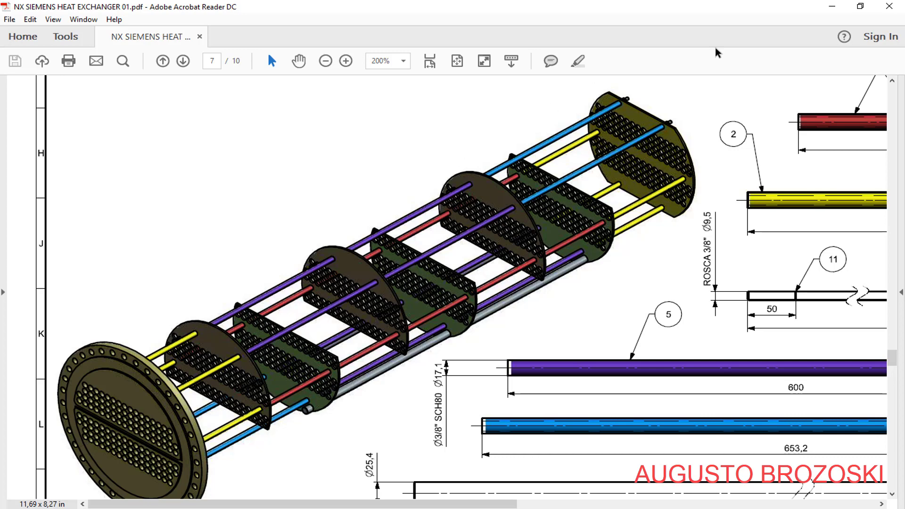
pyautogui.click(832, 6)
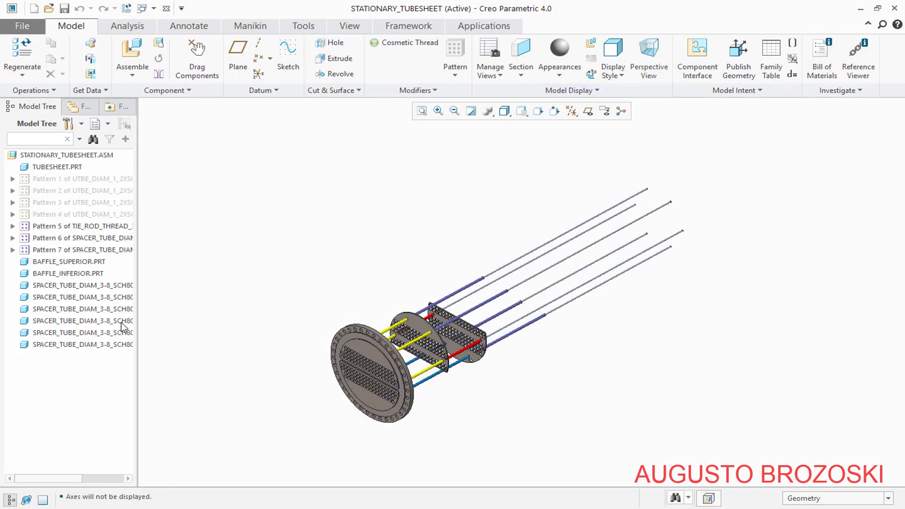
pyautogui.click(73, 263)
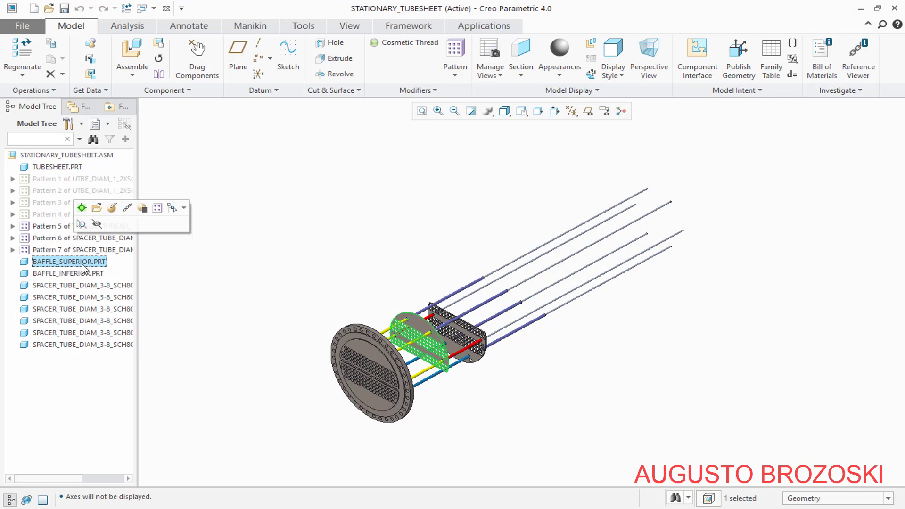
pyautogui.click(461, 61)
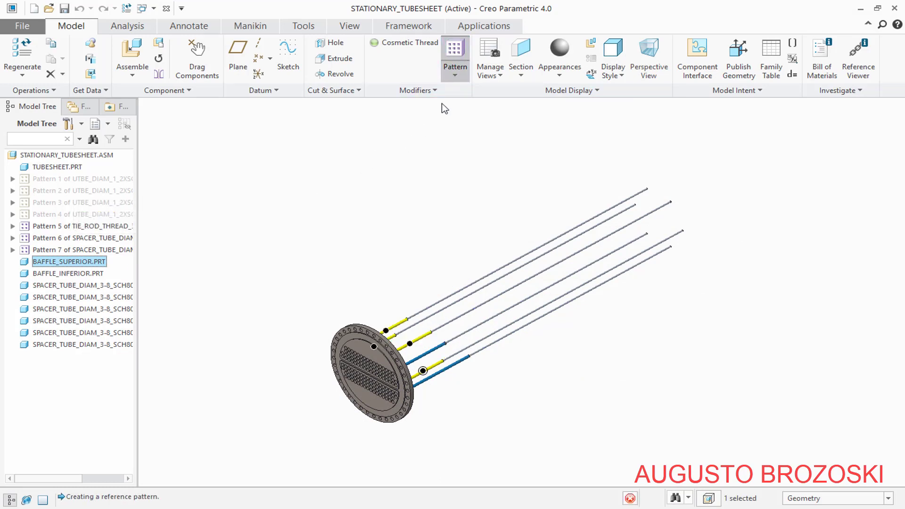
pyautogui.click(57, 58)
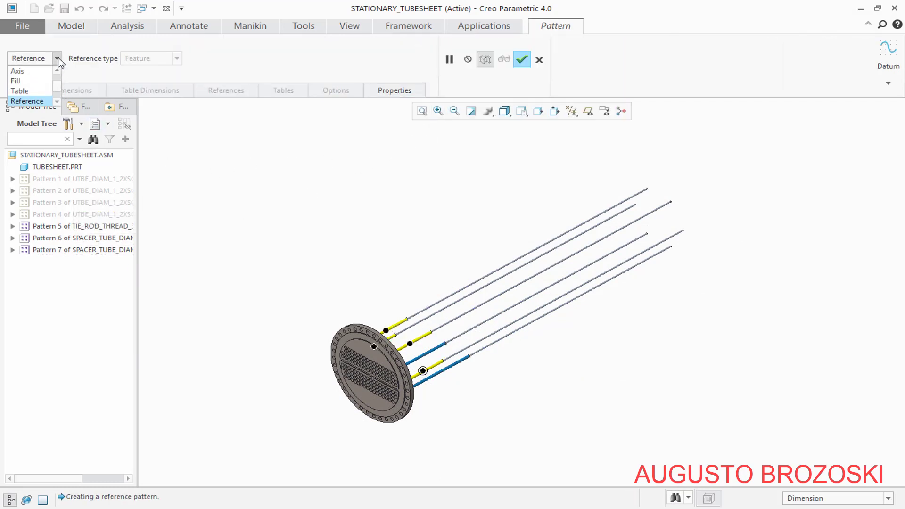
pyautogui.scroll(2, 58, 70)
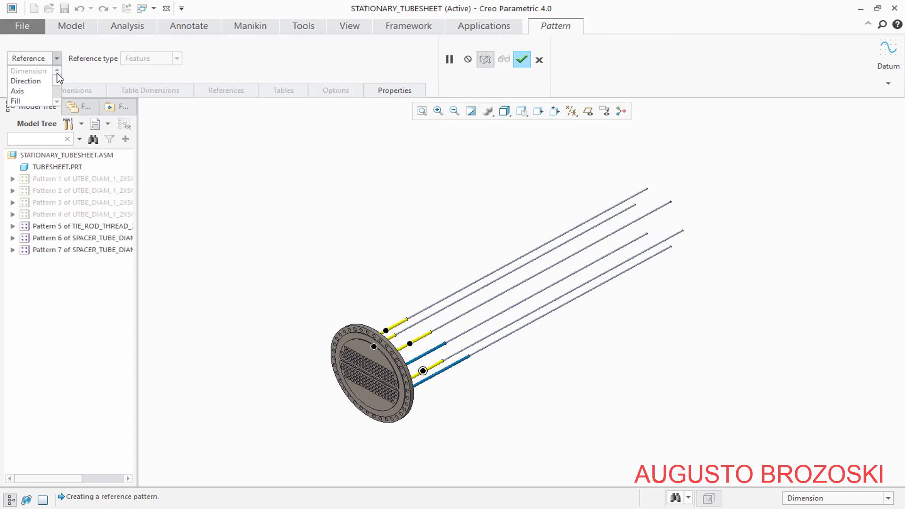
pyautogui.click(36, 82)
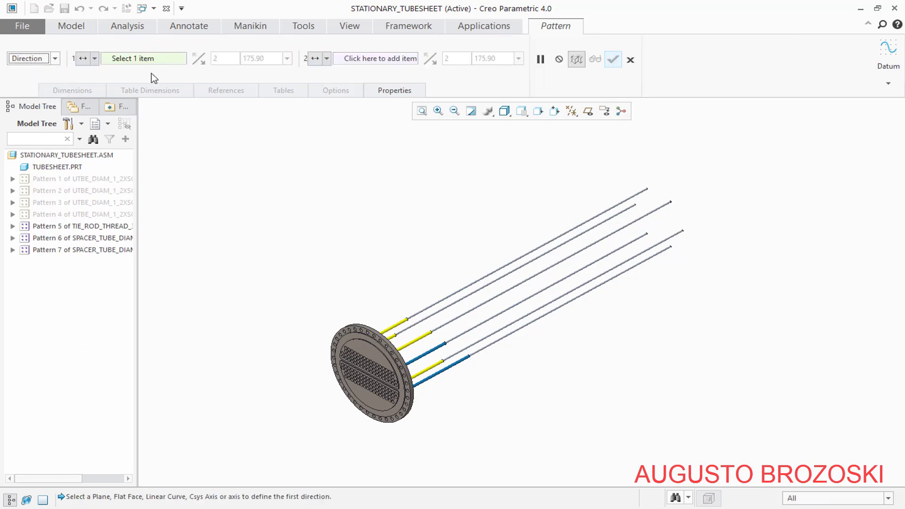
# - Display the coordinate systems and use the Z axis of the one at the tubesheet's center as the pattern's first direction
pyautogui.click(572, 112)
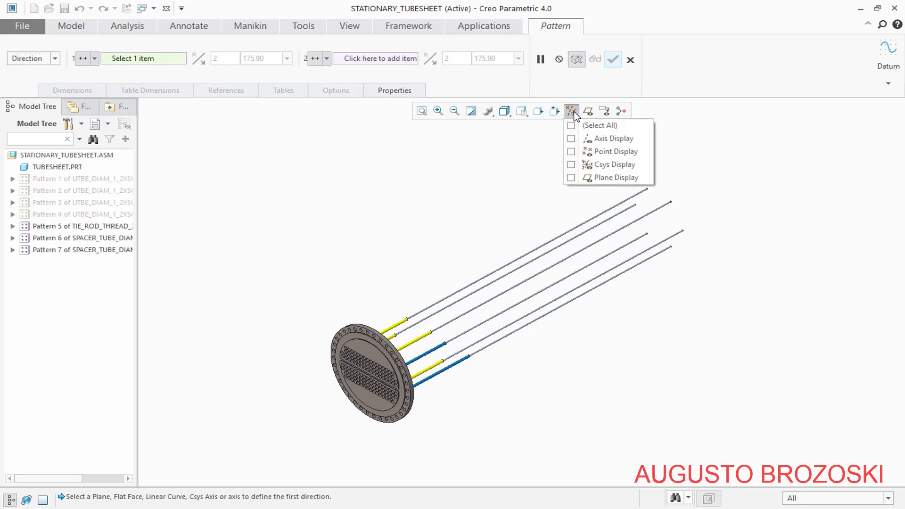
pyautogui.click(571, 165)
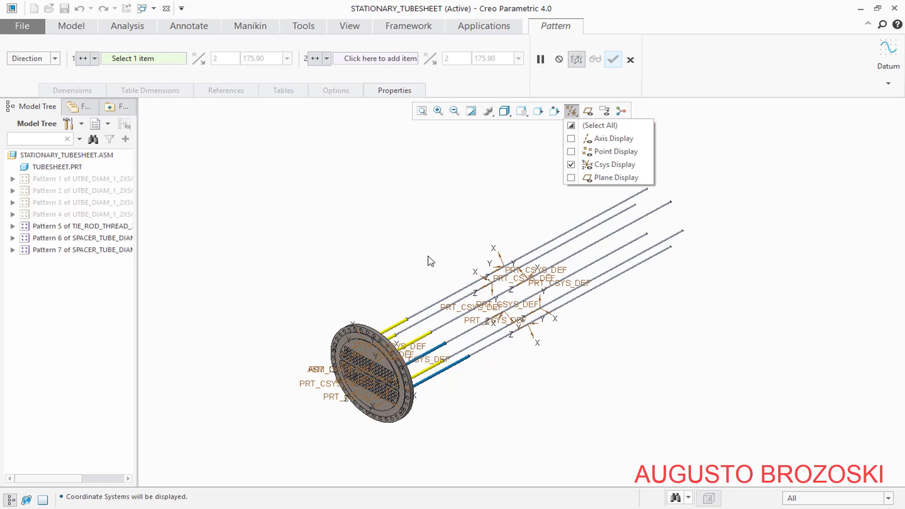
pyautogui.scroll(-10, 371, 395)
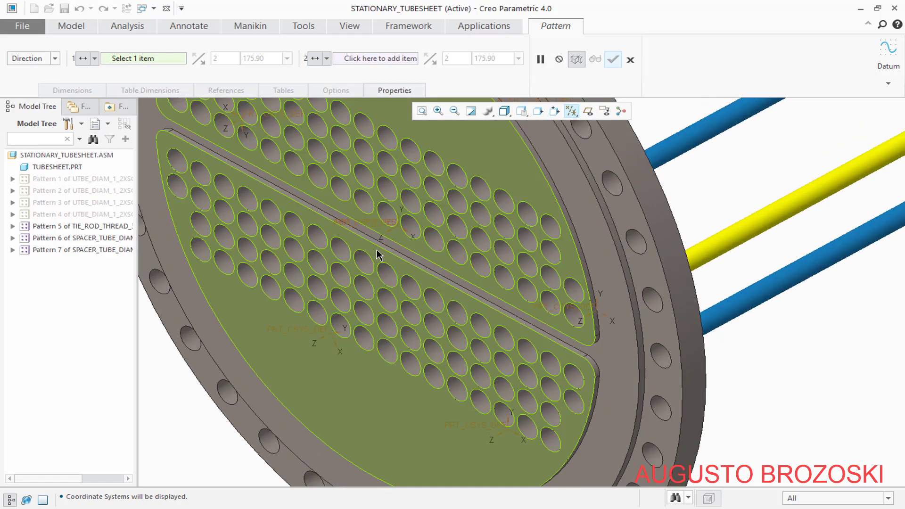
pyautogui.scroll(-4, 392, 212)
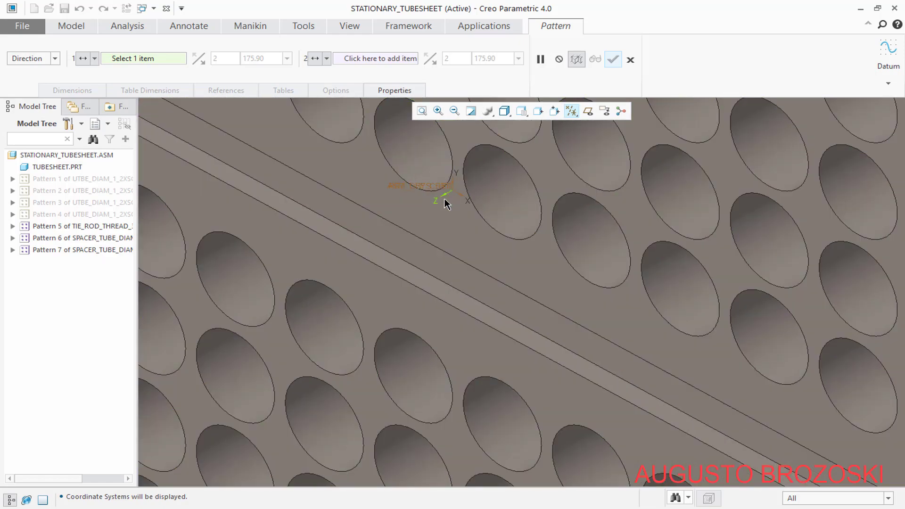
pyautogui.click(443, 200)
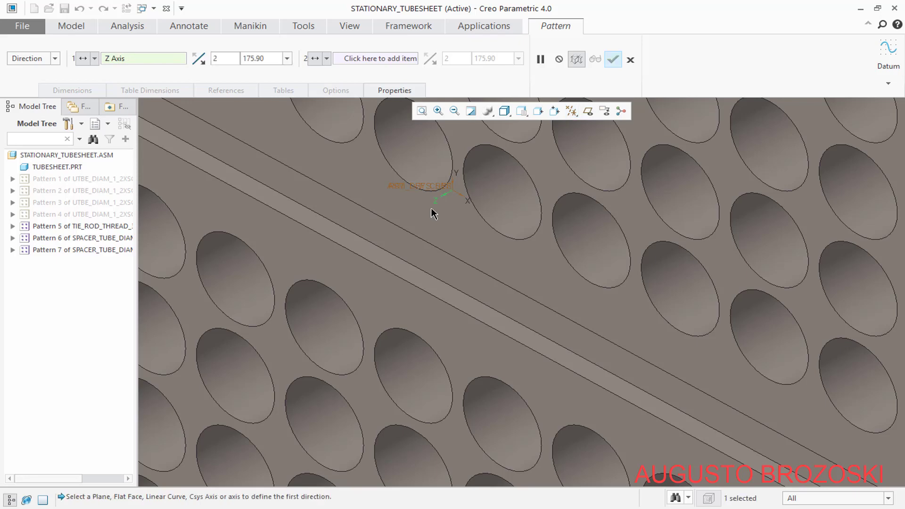
pyautogui.scroll(10, 403, 271)
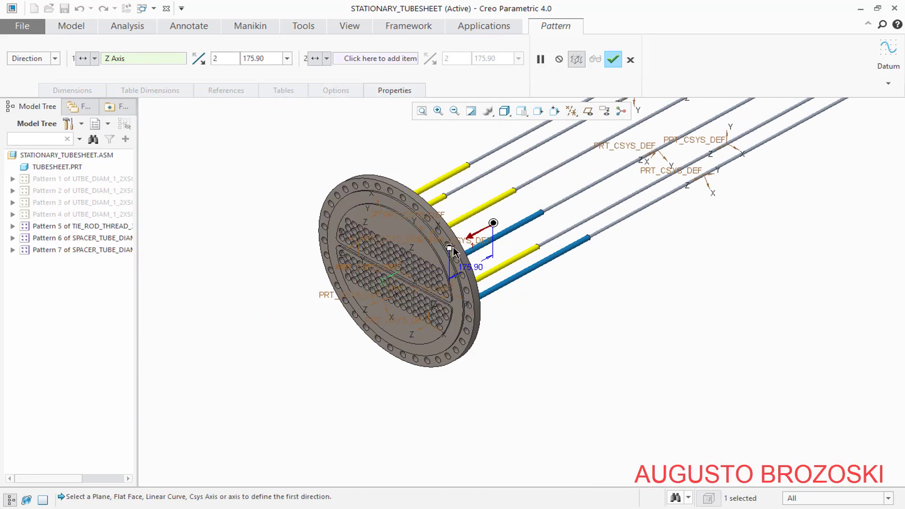
# - Set the upper baffle pattern to 3 members and flip its direction away from the tubesheet along the tie rods
pyautogui.scroll(5, 437, 264)
pyautogui.scroll(-4, 476, 254)
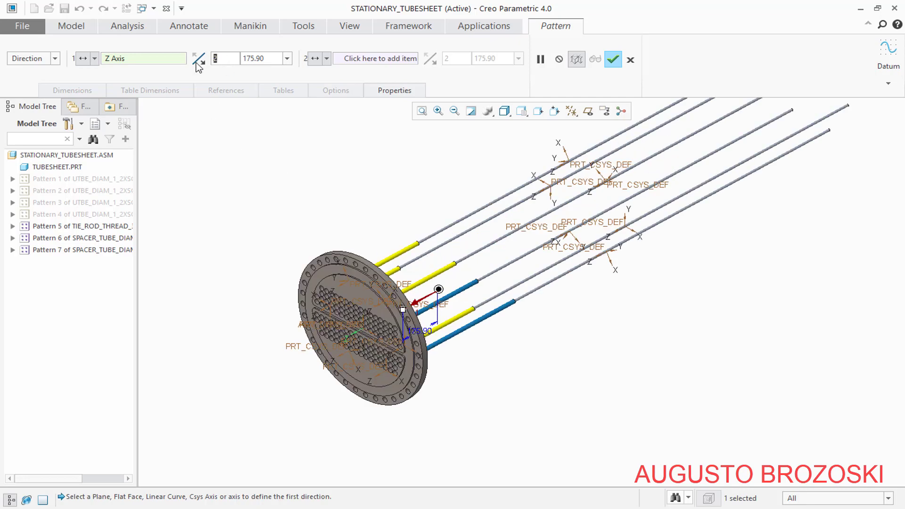
pyautogui.write('3')
pyautogui.press('Return')
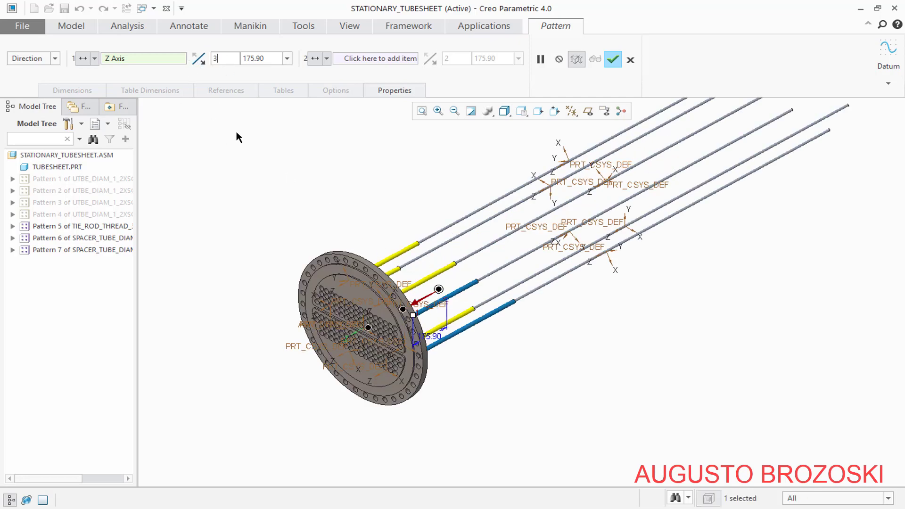
pyautogui.moveTo(333, 248); pyautogui.dragTo(336, 278, button='middle')
pyautogui.scroll(-3, 370, 287)
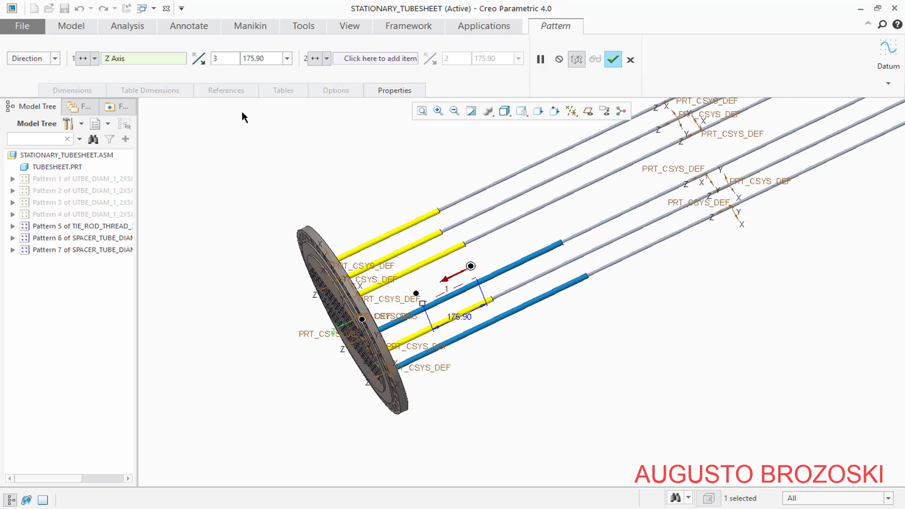
pyautogui.click(200, 60)
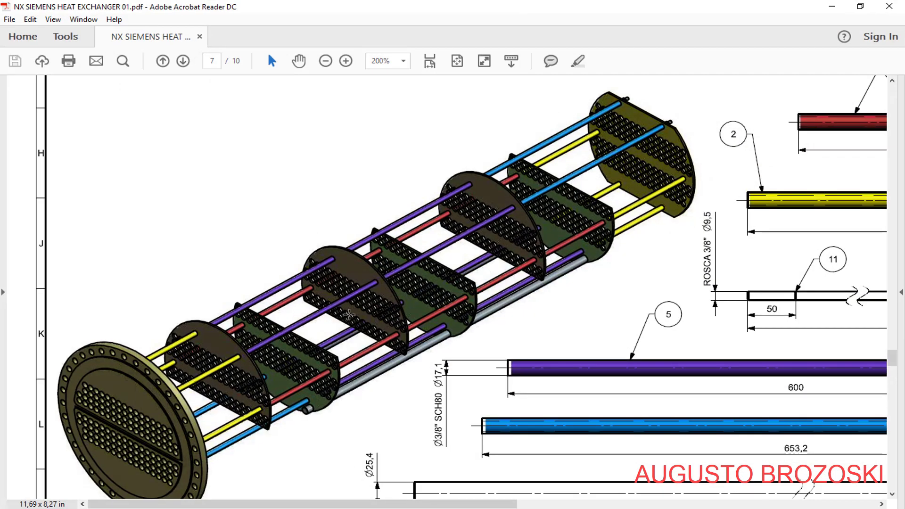
# - Look up the spacing between upper baffles in the PDF drawing and open the pattern's first-direction spacing in Creo for editing
pyautogui.scroll(10, 367, 271)
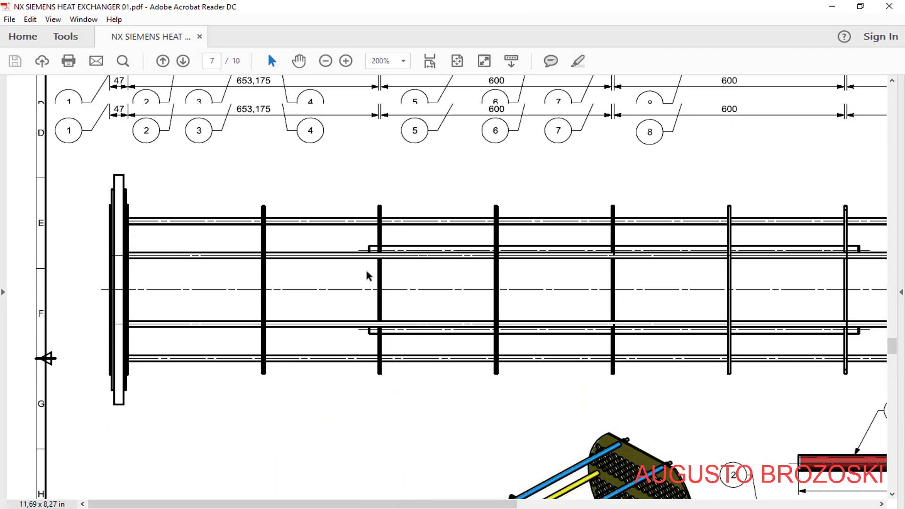
pyautogui.scroll(8, 368, 276)
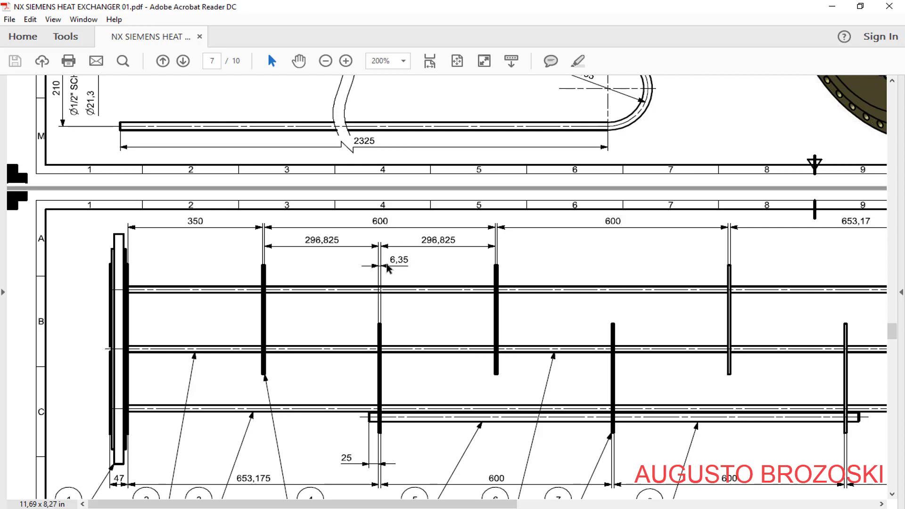
pyautogui.click(828, 6)
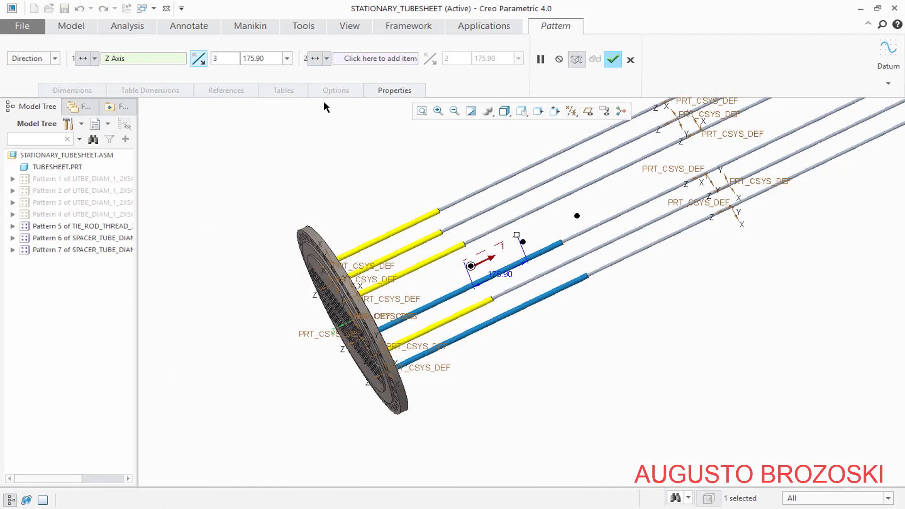
pyautogui.moveTo(277, 63); pyautogui.dragTo(238, 62)
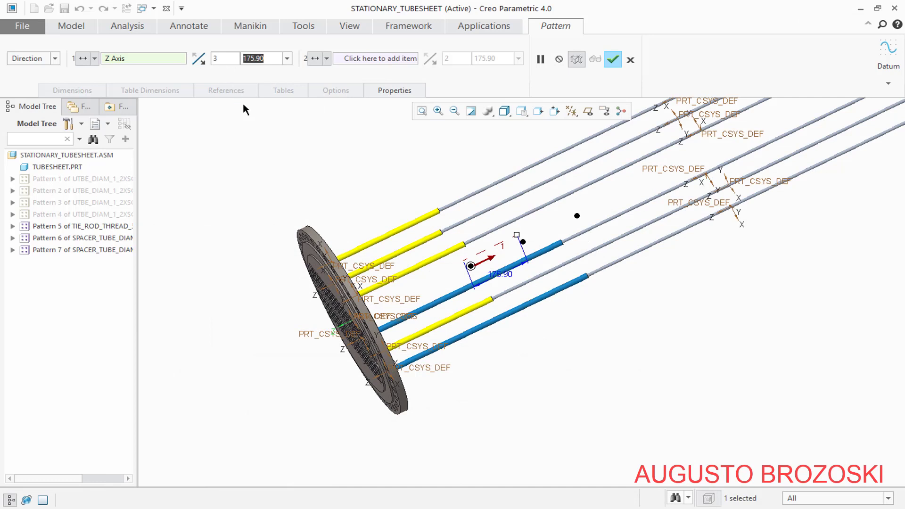
# - Set the three-member upper baffle pattern's spacing to 606.35 along the Z axis and complete the pattern
pyautogui.write('606.35')
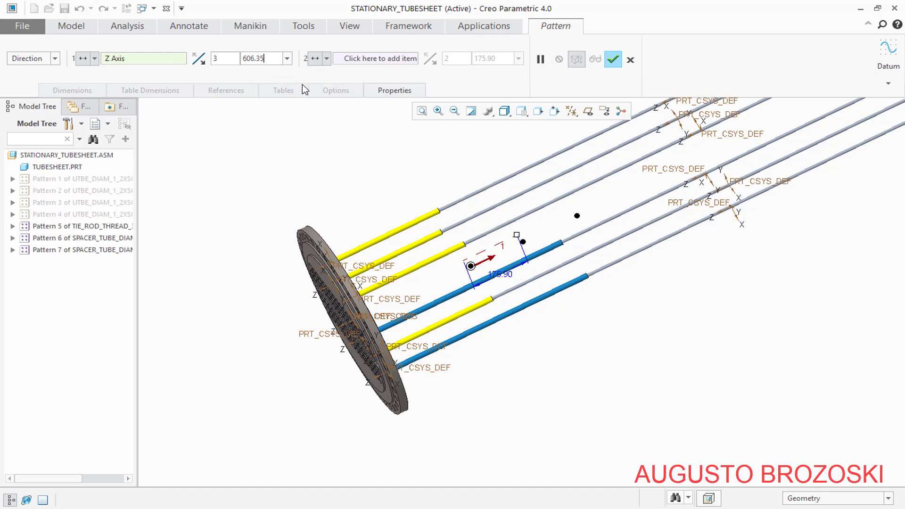
pyautogui.press('Return')
pyautogui.scroll(-3, 537, 255)
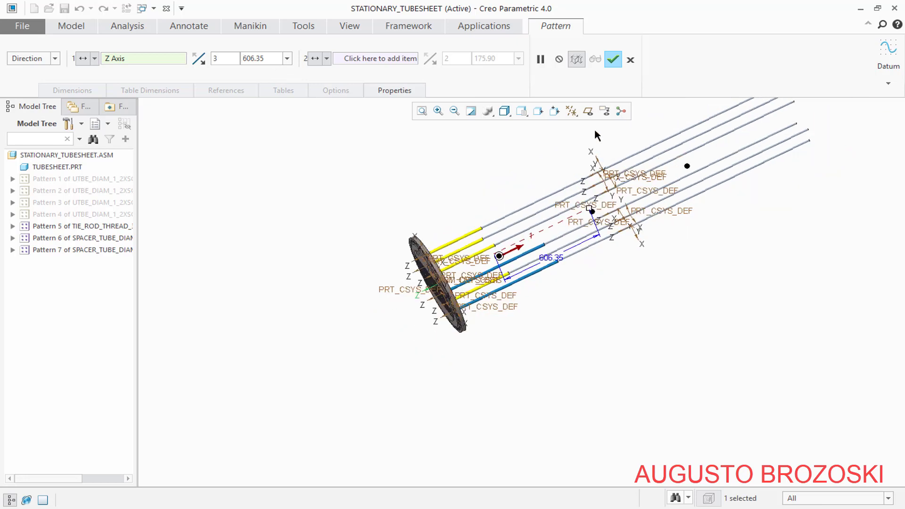
pyautogui.click(614, 60)
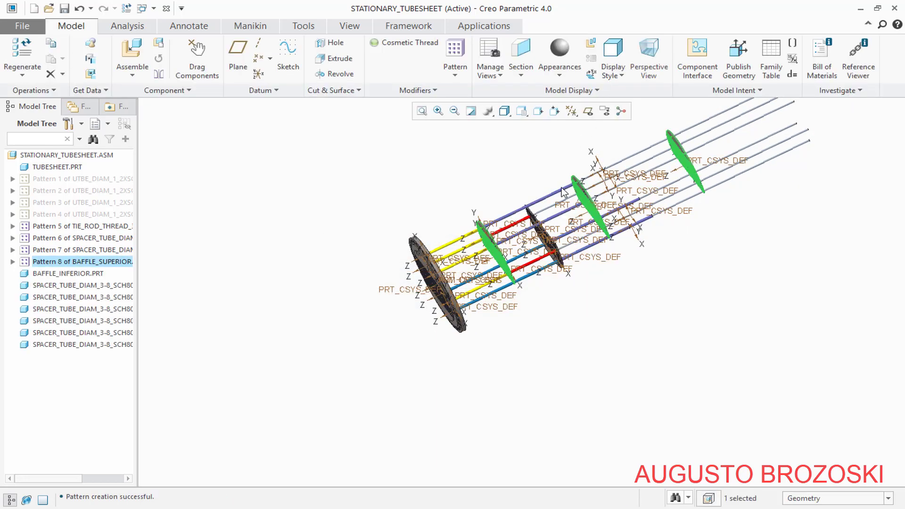
pyautogui.click(545, 170)
# - Start a Direction pattern of BAFFLE_INFERIOR.PRT using the Z axis of the assembly coordinate system at the tubesheet centre
pyautogui.moveTo(545, 170); pyautogui.dragTo(587, 170, button='middle')
pyautogui.scroll(5, 551, 170)
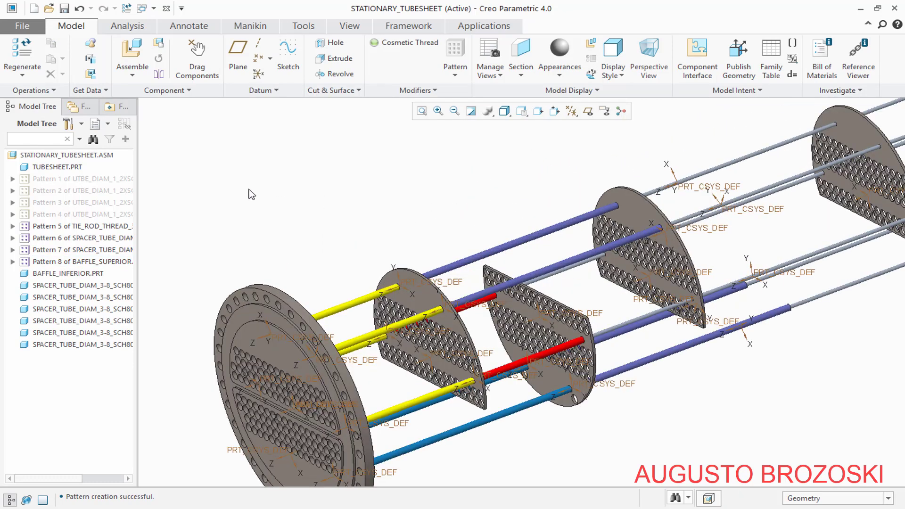
pyautogui.click(66, 274)
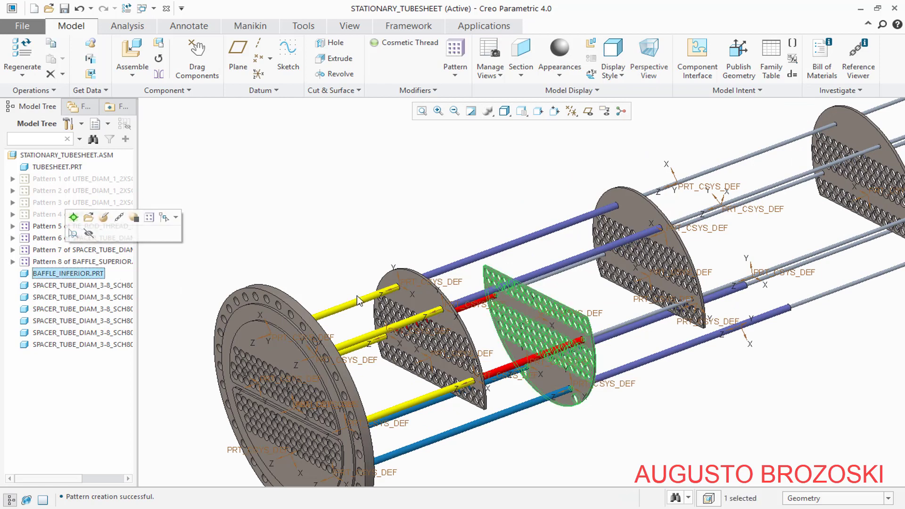
pyautogui.click(455, 55)
pyautogui.scroll(-3, 355, 212)
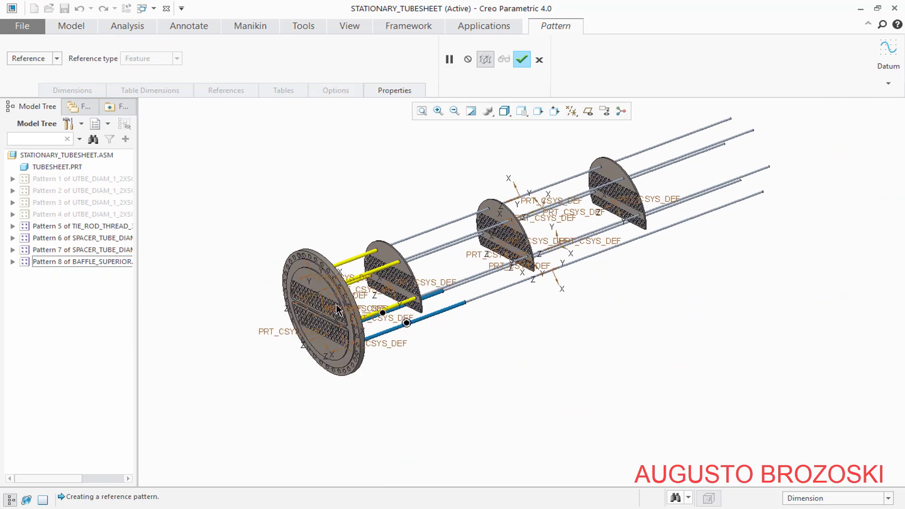
pyautogui.click(57, 58)
pyautogui.scroll(2, 33, 82)
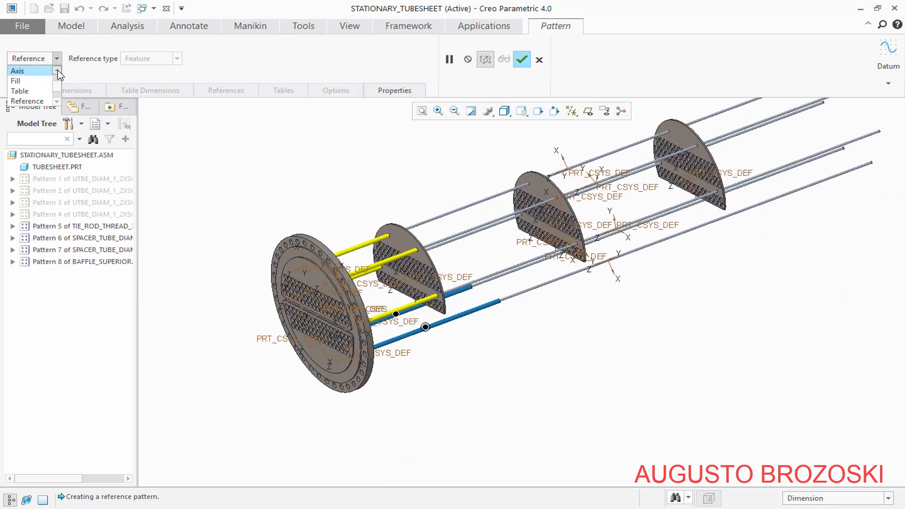
pyautogui.click(26, 81)
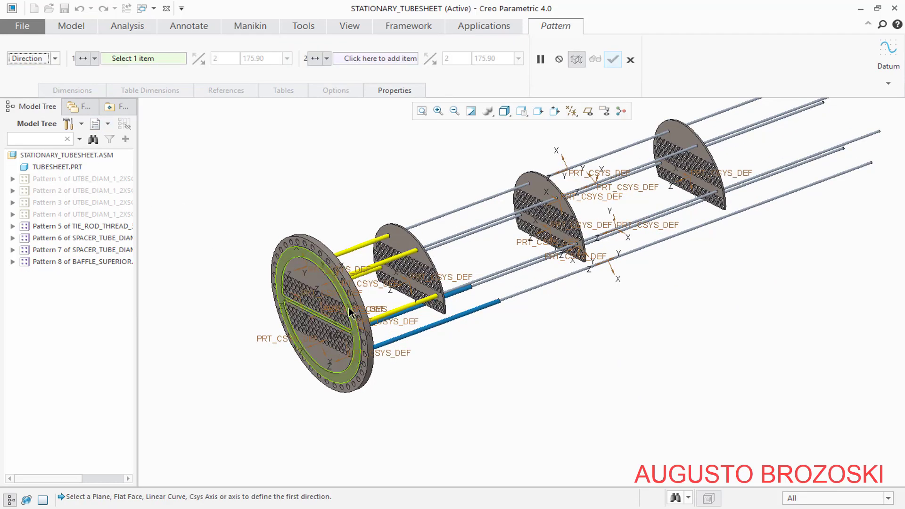
pyautogui.scroll(6, 260, 323)
pyautogui.scroll(5, 261, 320)
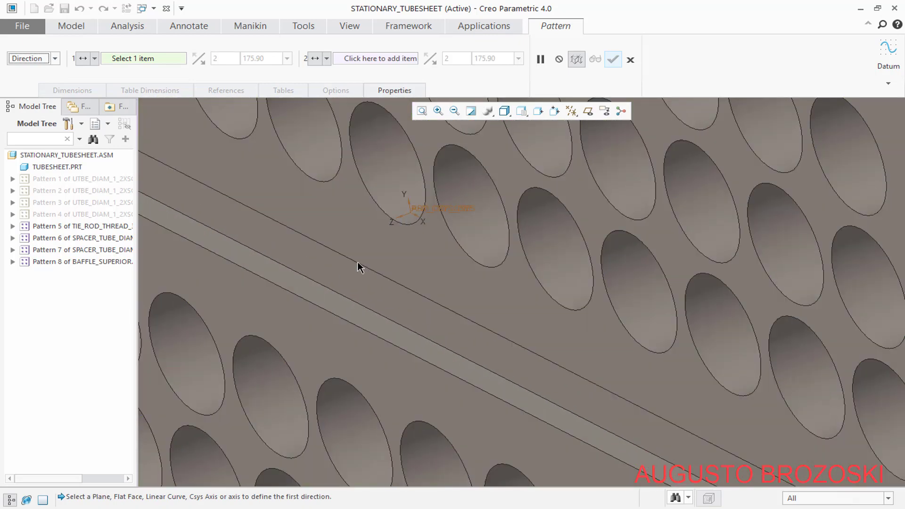
pyautogui.click(400, 220)
pyautogui.scroll(-10, 377, 250)
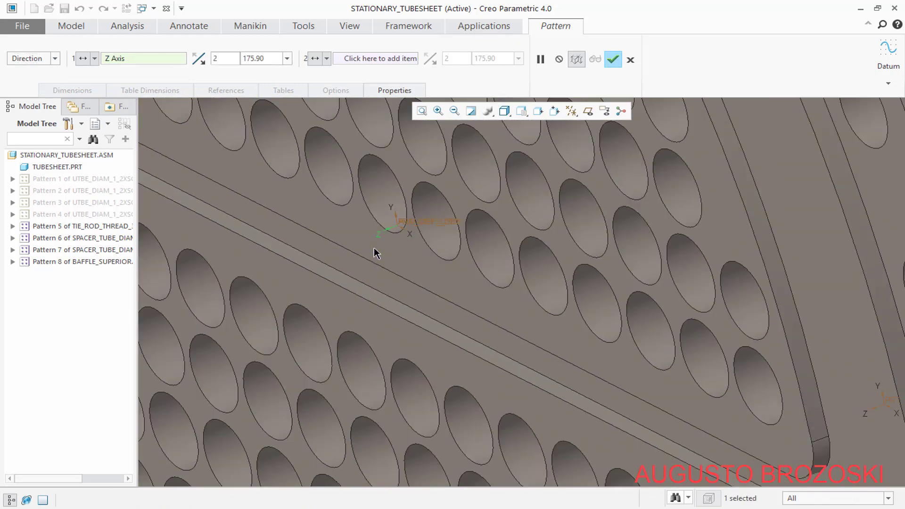
# - Set the lower baffle pattern to 3 members spaced 606.35, flip its direction away from the tubesheet, and complete it
pyautogui.scroll(3, 457, 172)
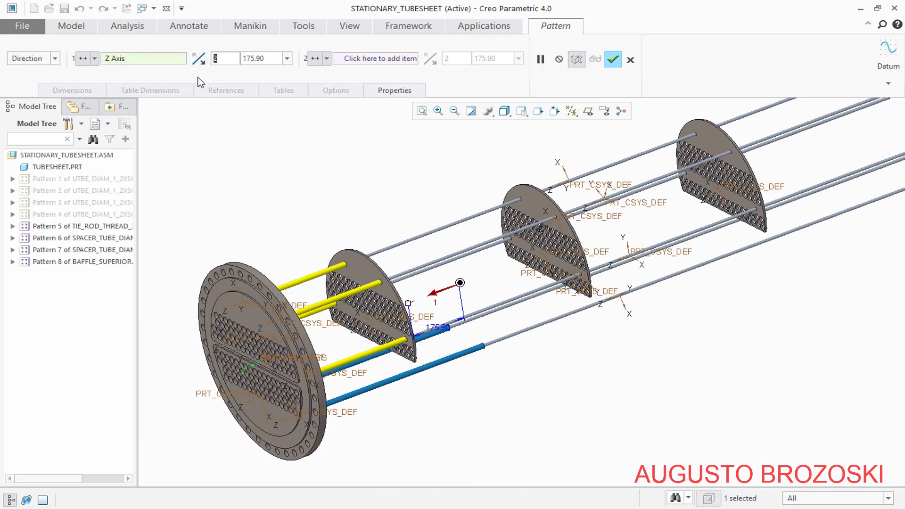
pyautogui.write('3')
pyautogui.doubleClick(268, 58)
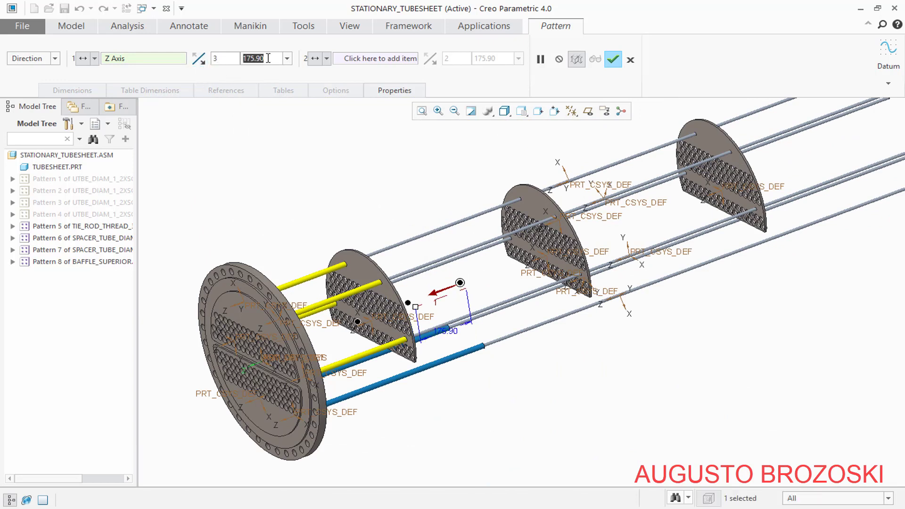
pyautogui.click(199, 59)
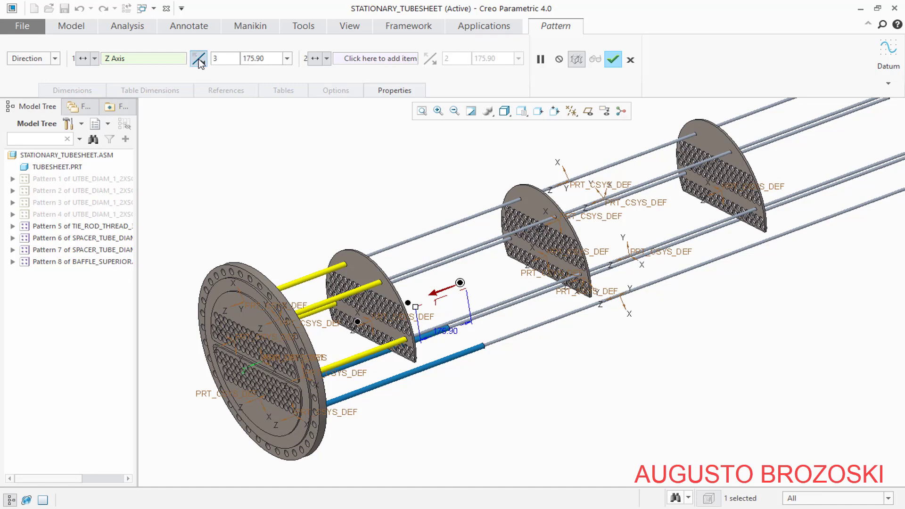
pyautogui.doubleClick(272, 60)
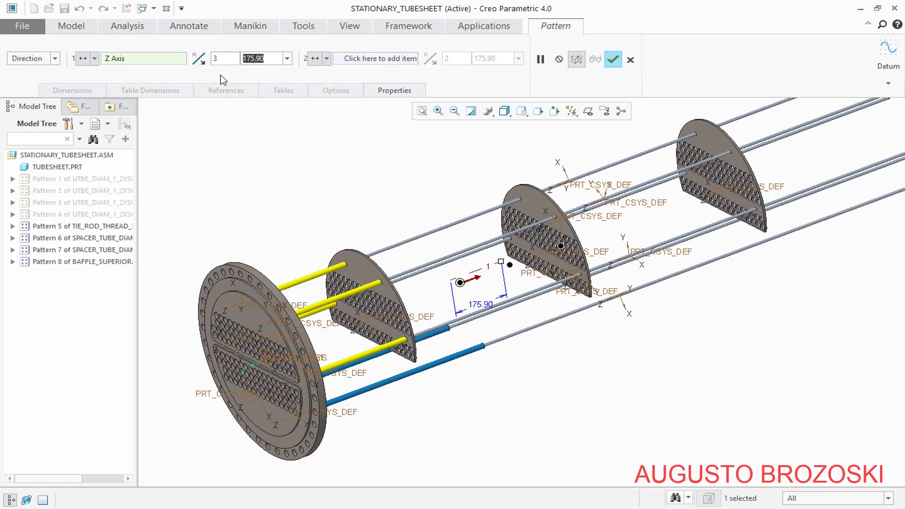
pyautogui.write('60')
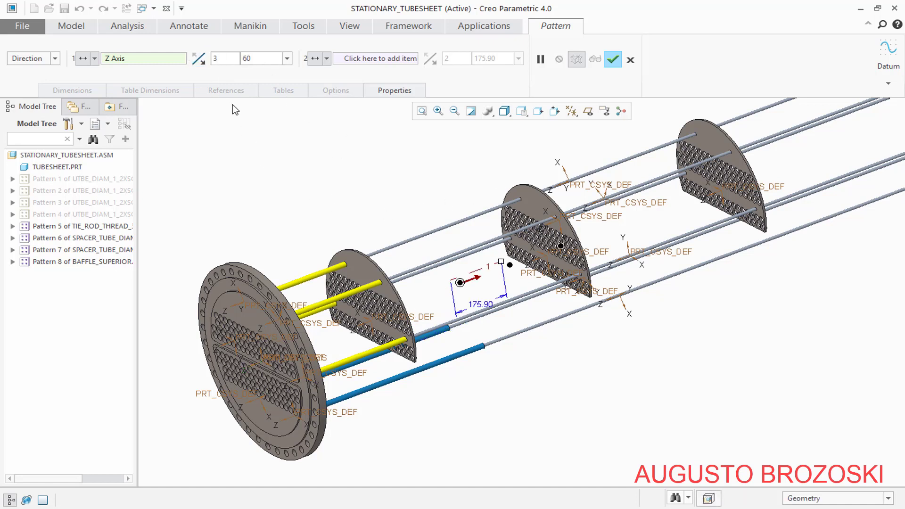
pyautogui.write('6.35')
pyautogui.press('Return')
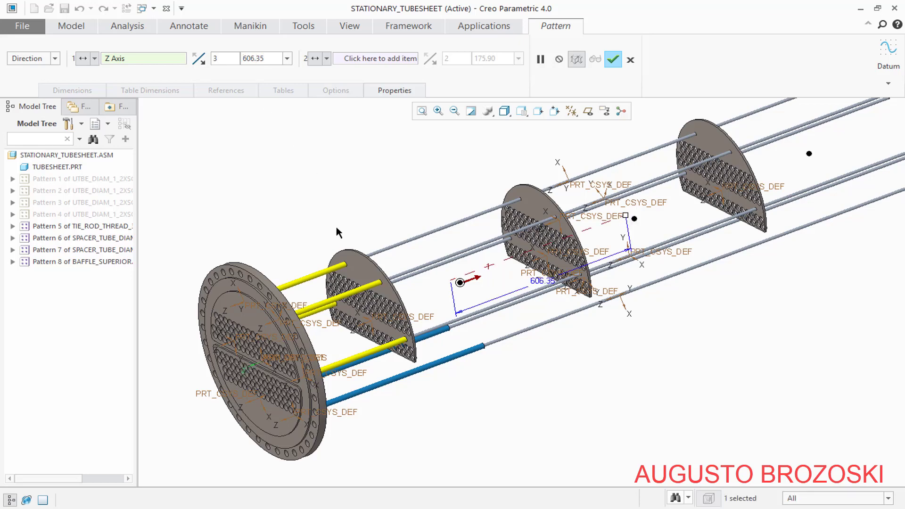
pyautogui.scroll(2, 336, 227)
pyautogui.moveTo(393, 229); pyautogui.dragTo(424, 212, button='middle')
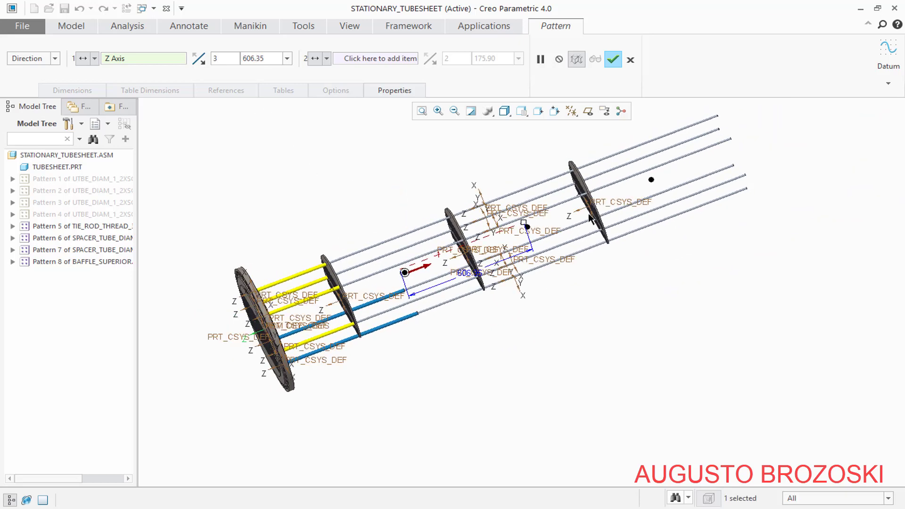
pyautogui.click(613, 59)
# - Turn off the coordinate system display and deselect the lower baffle pattern to inspect the baffle arrangement
pyautogui.click(572, 111)
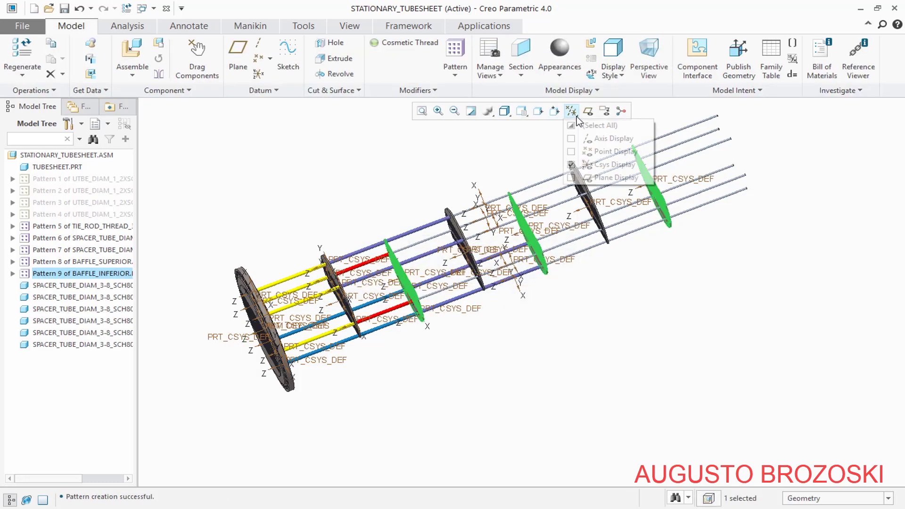
pyautogui.click(613, 164)
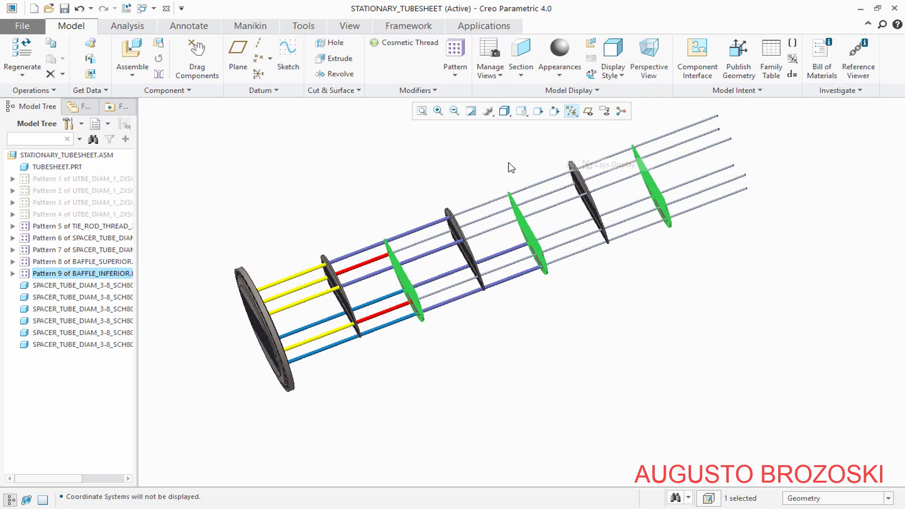
pyautogui.moveTo(507, 168); pyautogui.dragTo(484, 223, button='middle')
pyautogui.click(456, 179)
pyautogui.scroll(-3, 457, 228)
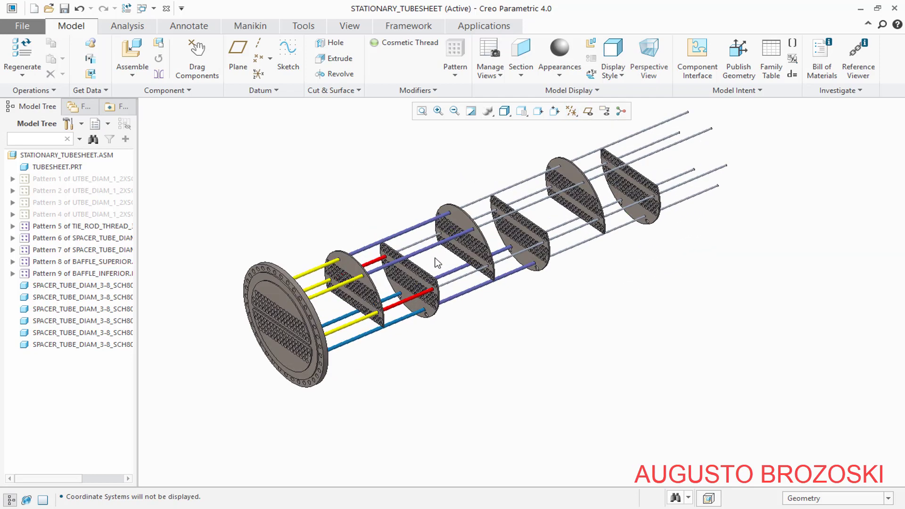
pyautogui.scroll(1, 443, 227)
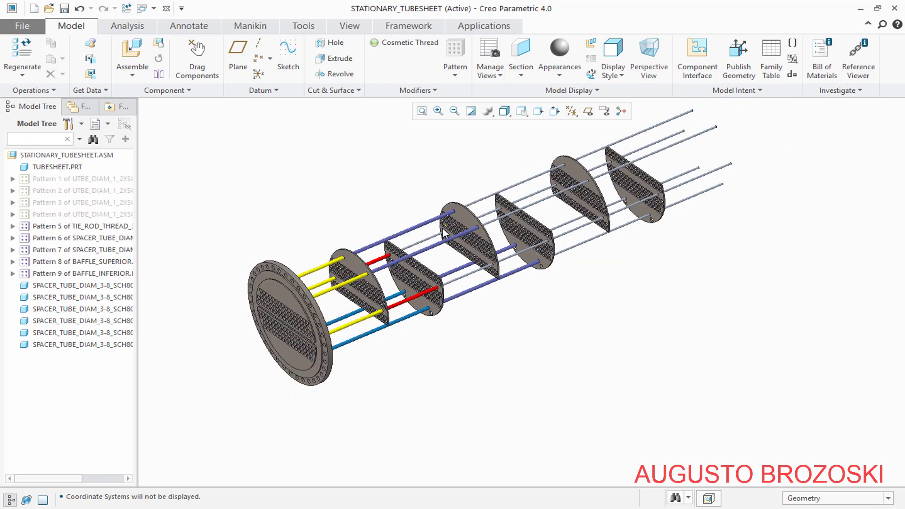
pyautogui.scroll(-1, 444, 184)
# - Restore the default orientation and save the STATIONARY_TUBESHEET assembly
pyautogui.click(522, 113)
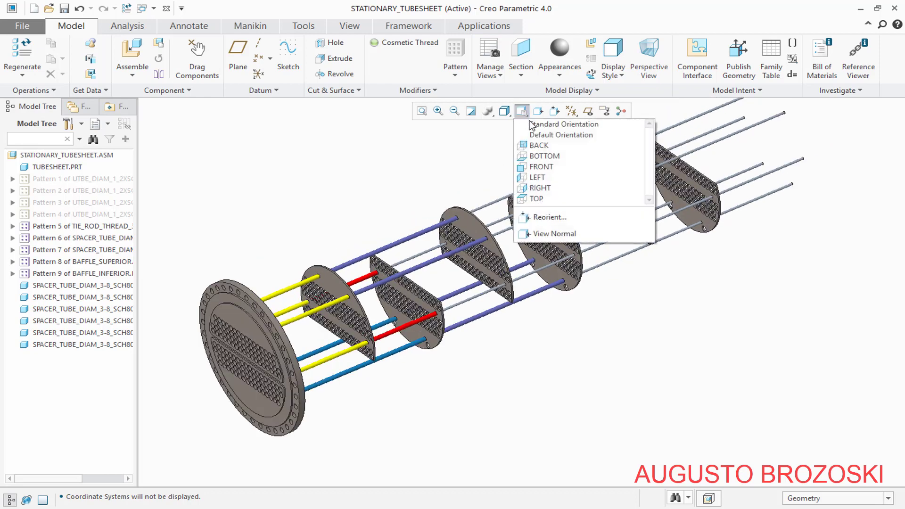
pyautogui.click(572, 135)
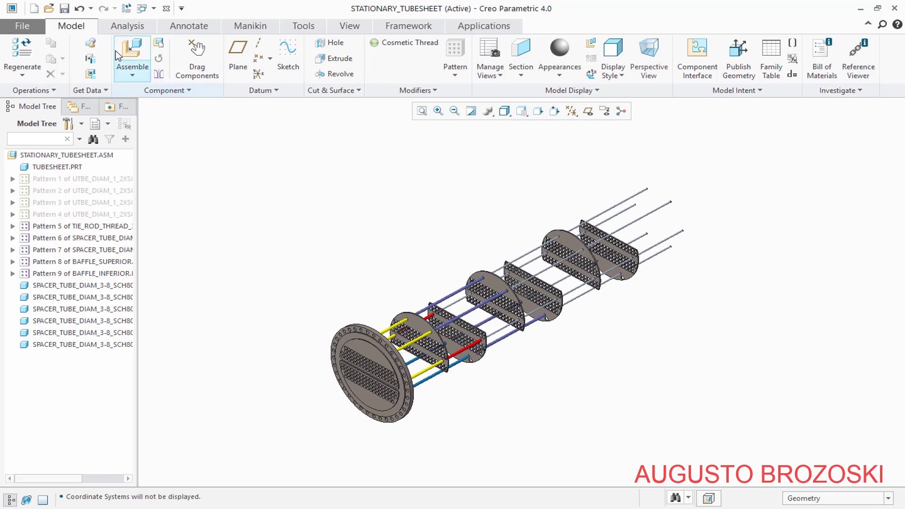
pyautogui.click(65, 9)
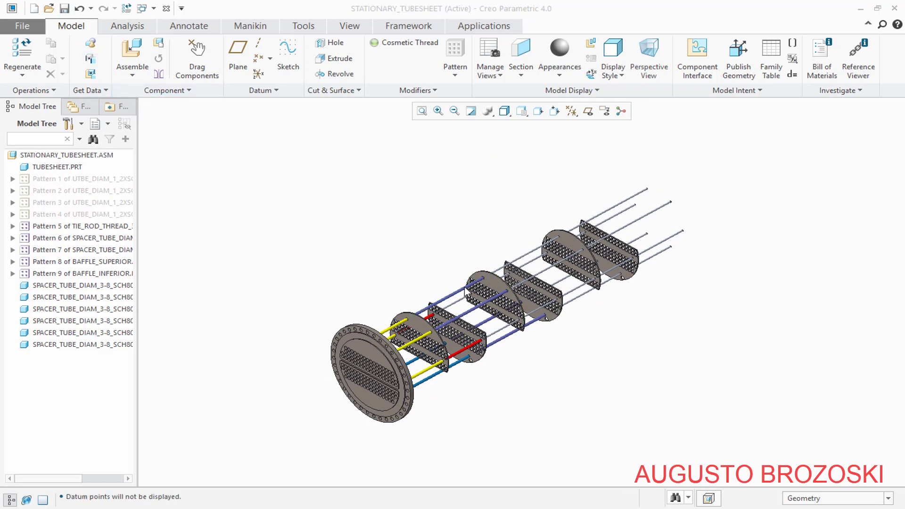
# - Switch to the heat exchanger PDF in Acrobat Reader to check the spacer tube layout between the baffles, and return to the assembly
pyautogui.scroll(5, 504, 325)
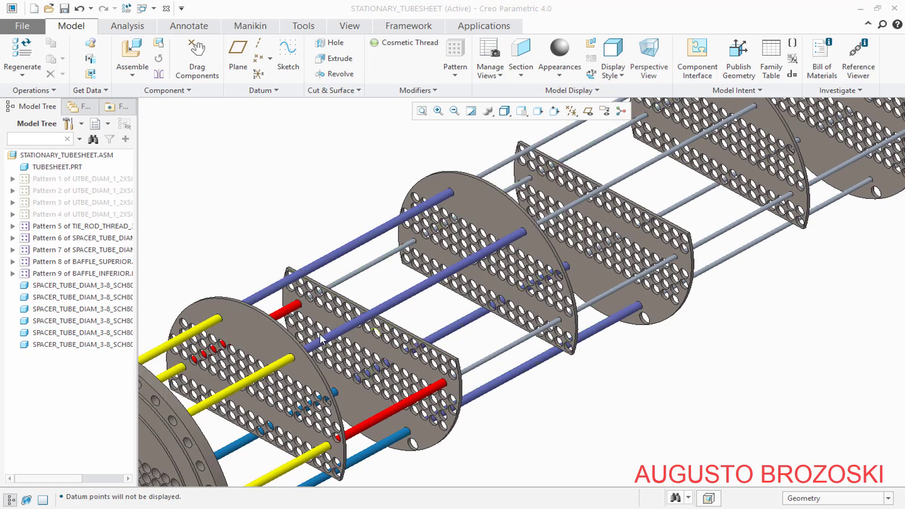
pyautogui.click(276, 332)
pyautogui.hotkey('alt', 'Tab')
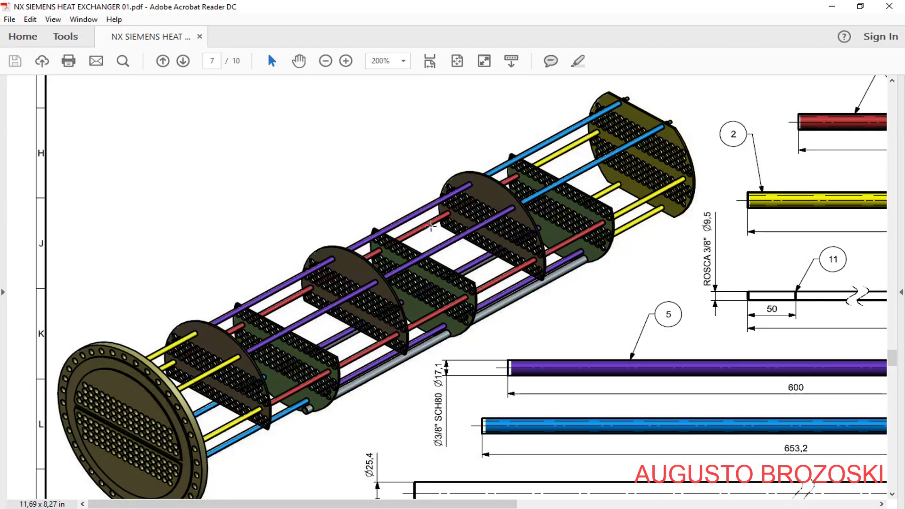
pyautogui.click(832, 6)
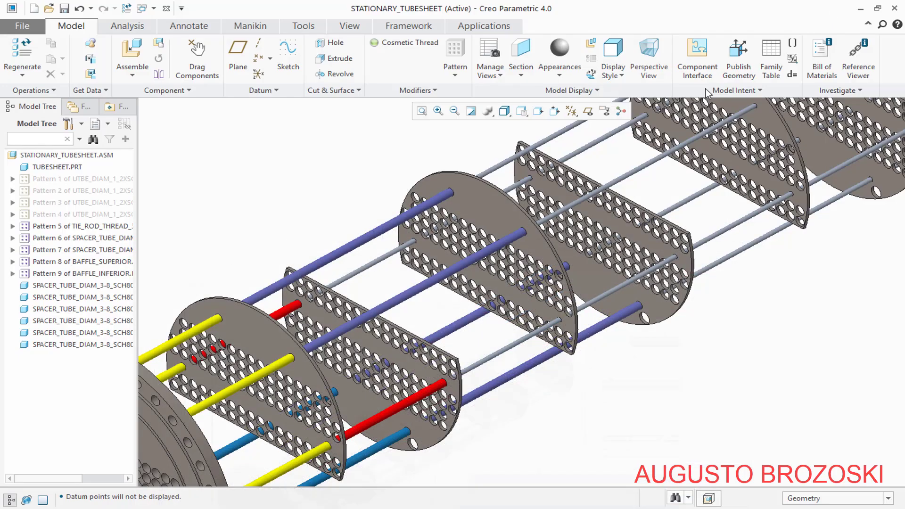
# - Group the four purple spacer tubes into one local group
pyautogui.click(68, 312)
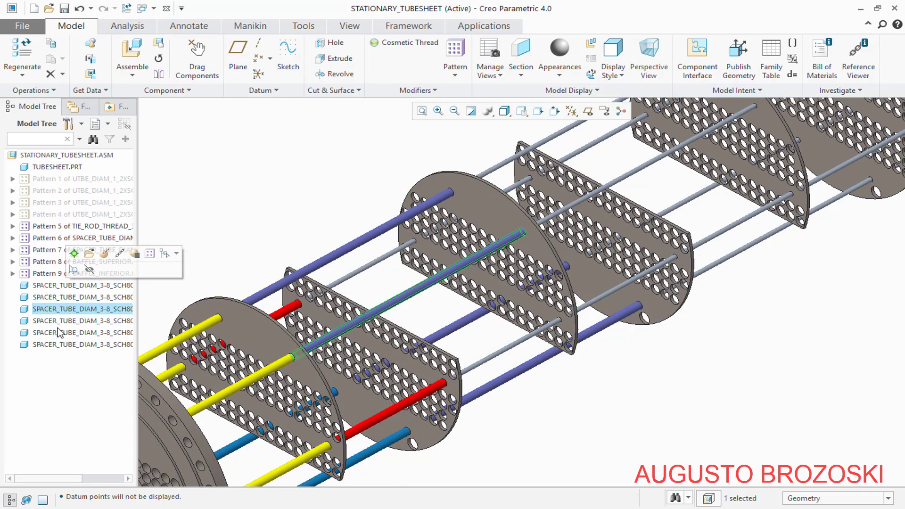
pyautogui.keyDown('shift'); pyautogui.click(58, 344); pyautogui.keyUp('shift')
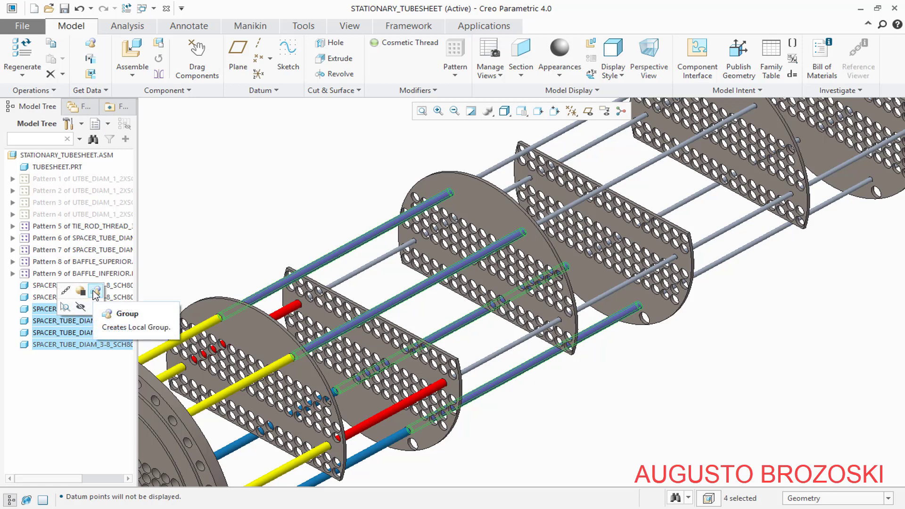
pyautogui.click(96, 293)
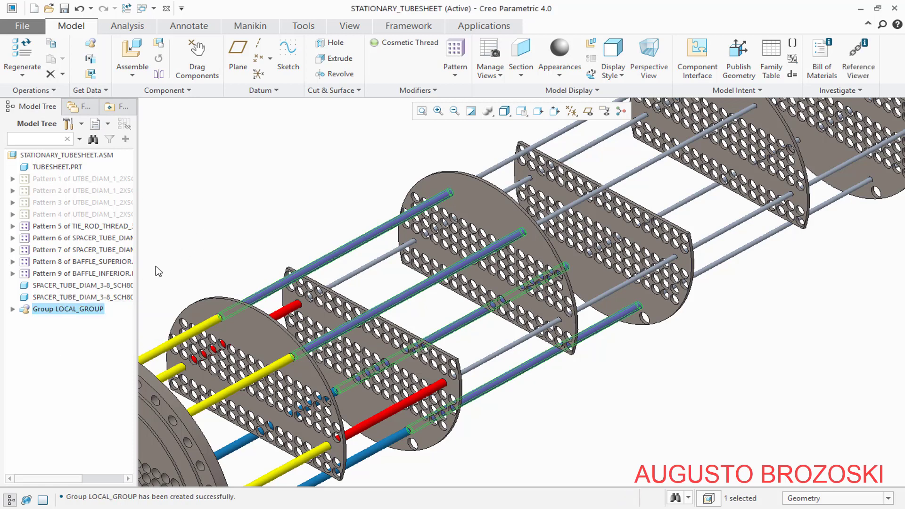
# - Start a Direction pattern of the purple spacer tube group along the Z axis of the coordinate system at the tubesheet's centre, displaying coordinate systems
pyautogui.click(455, 52)
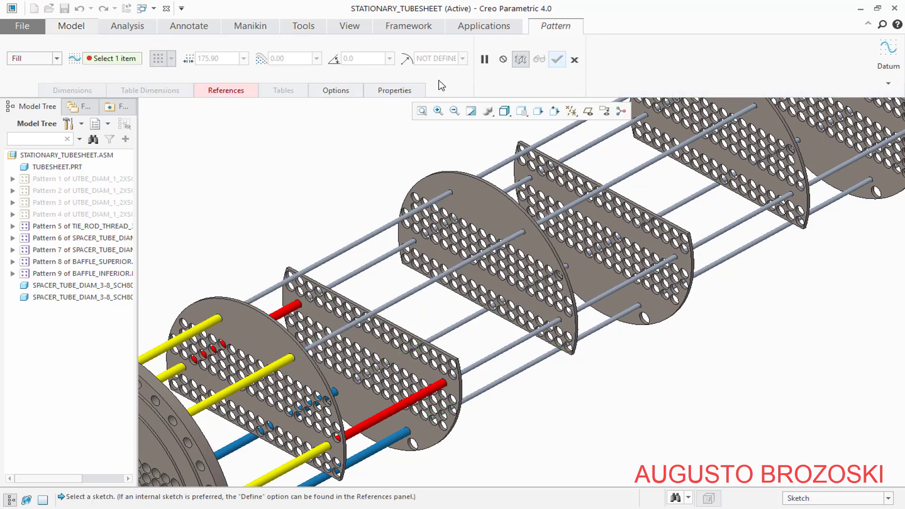
pyautogui.click(58, 59)
pyautogui.click(21, 80)
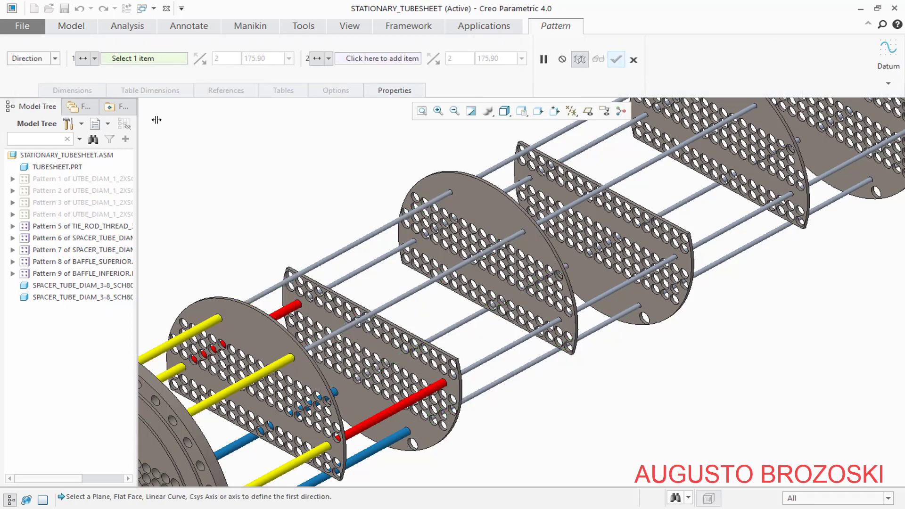
pyautogui.click(572, 111)
pyautogui.click(613, 165)
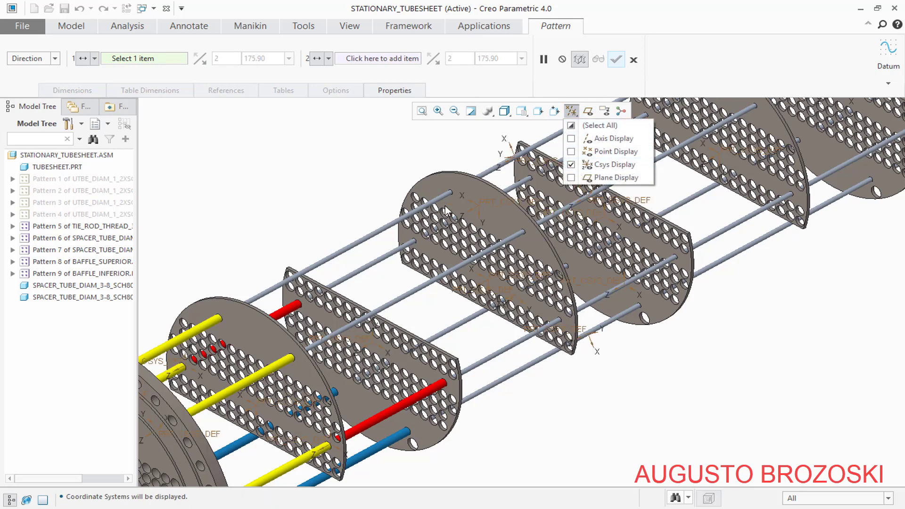
pyautogui.click(362, 187)
pyautogui.scroll(2, 442, 203)
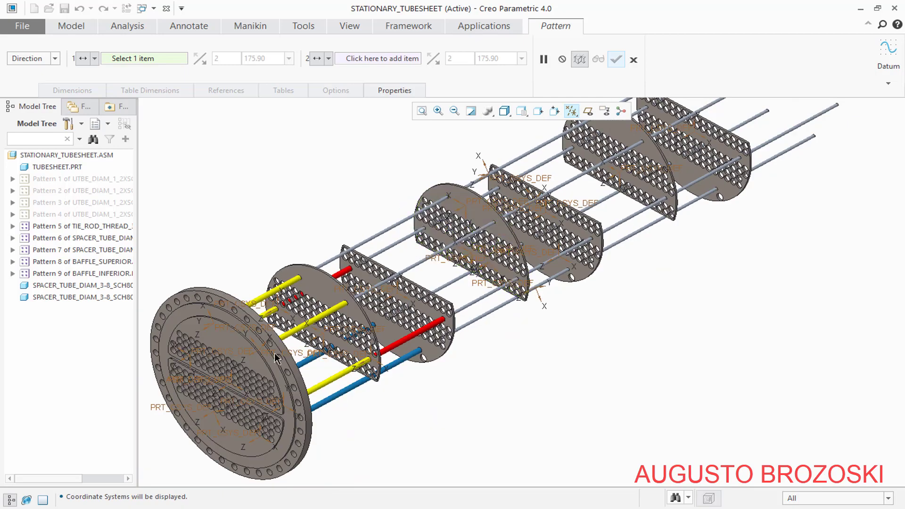
pyautogui.scroll(-2, 212, 411)
pyautogui.scroll(-10, 211, 417)
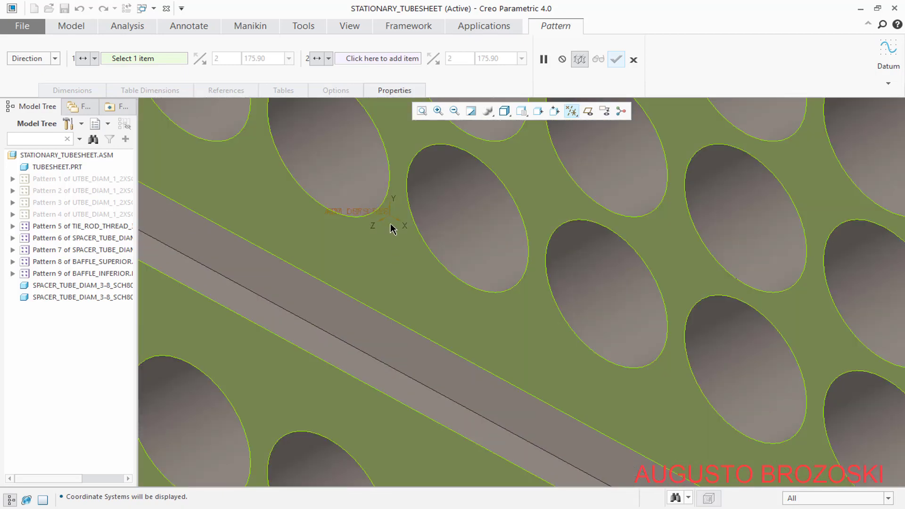
pyautogui.click(382, 221)
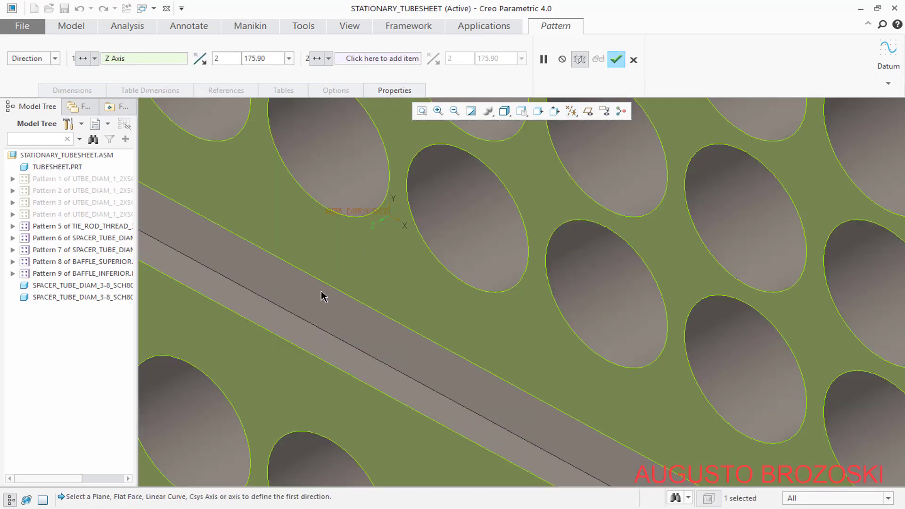
# - Set the spacing of the purple spacer tube pattern to 606.35, keeping two members
pyautogui.scroll(5, 321, 290)
pyautogui.scroll(7, 320, 291)
pyautogui.scroll(-4, 520, 174)
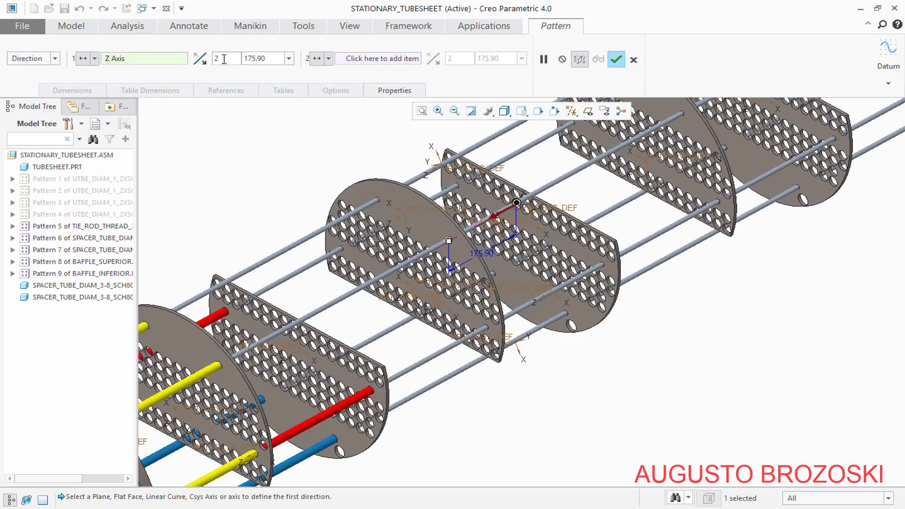
pyautogui.click(257, 58)
pyautogui.write('606.35')
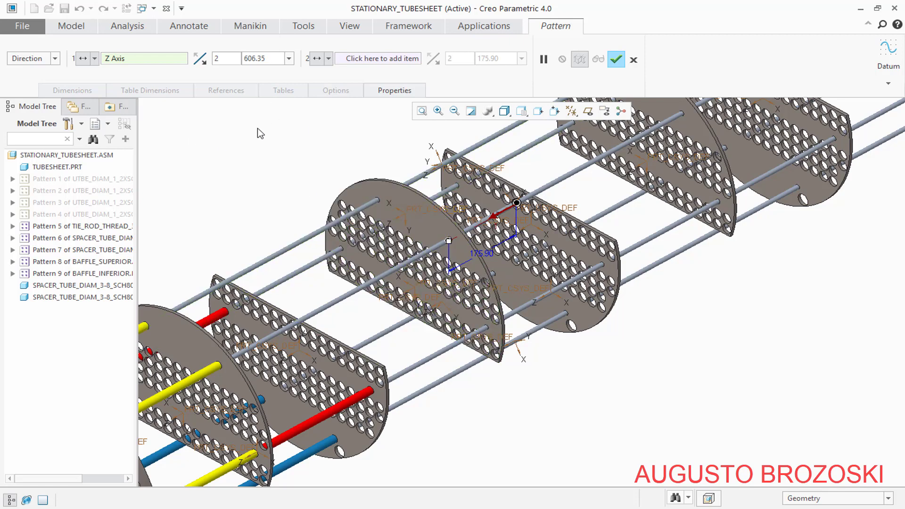
pyautogui.press('Return')
# - Check the pattern preview, reverse its direction to point away from the tubesheet, and complete the purple spacer tube pattern
pyautogui.scroll(4, 366, 258)
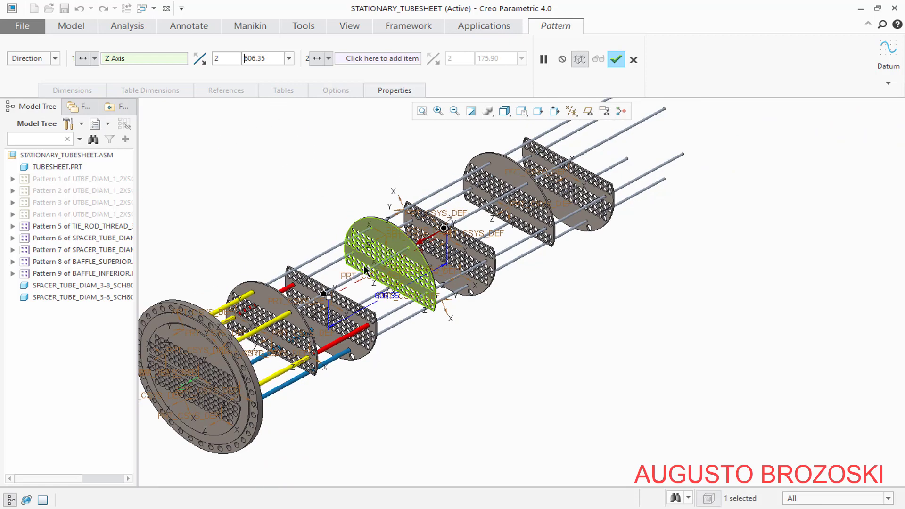
pyautogui.moveTo(320, 260)
pyautogui.mouseDown(button='middle')
pyautogui.moveTo(297, 263)
pyautogui.moveTo(319, 269)
pyautogui.mouseUp(button='middle')
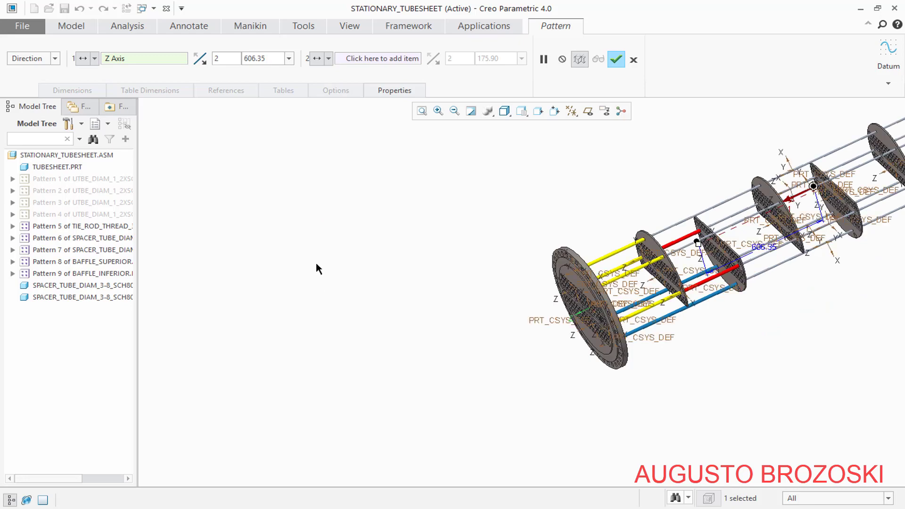
pyautogui.click(521, 111)
pyautogui.click(544, 193)
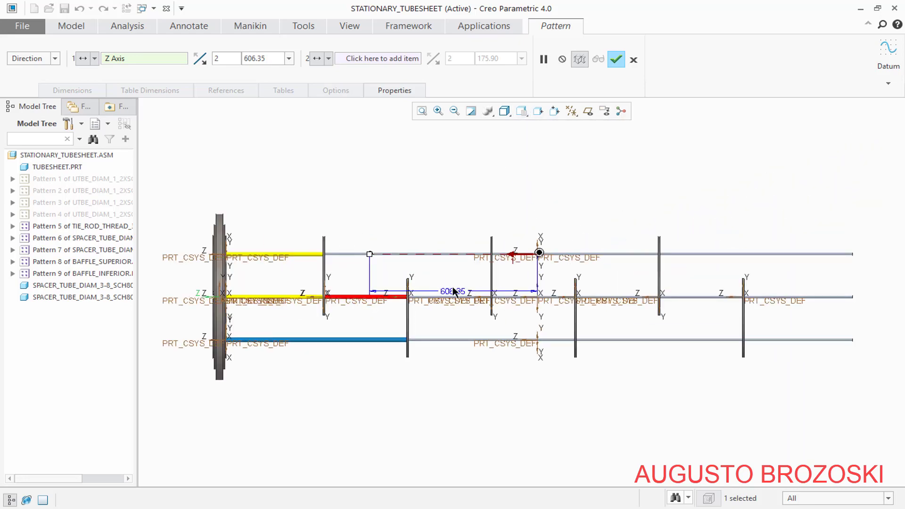
pyautogui.moveTo(408, 218); pyautogui.dragTo(461, 230, button='middle')
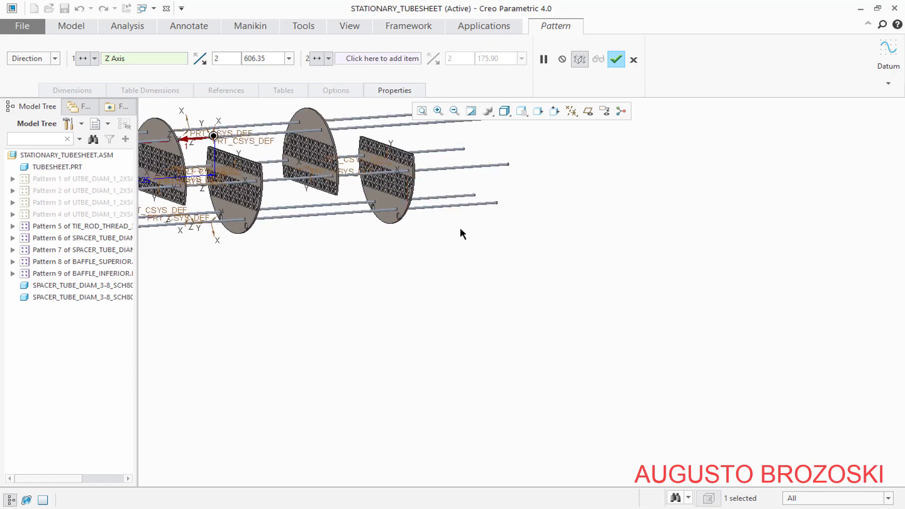
pyautogui.click(521, 111)
pyautogui.click(528, 125)
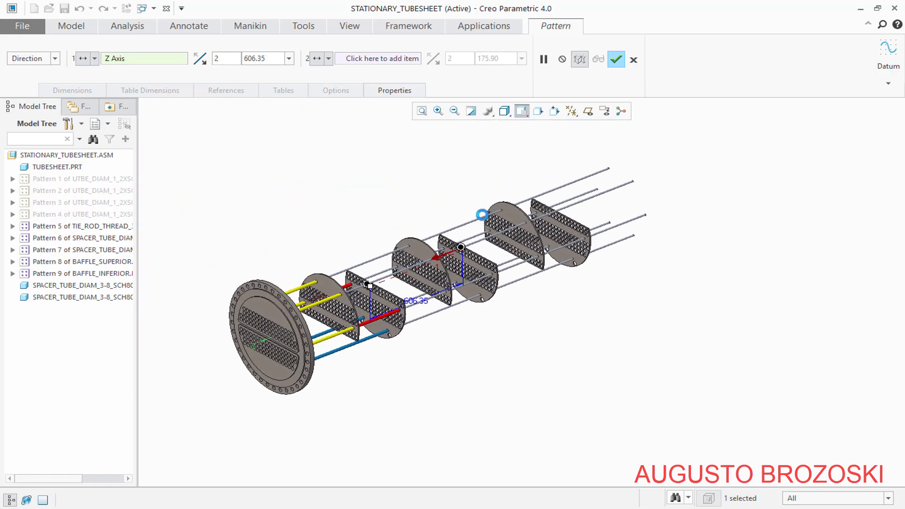
pyautogui.scroll(-5, 519, 261)
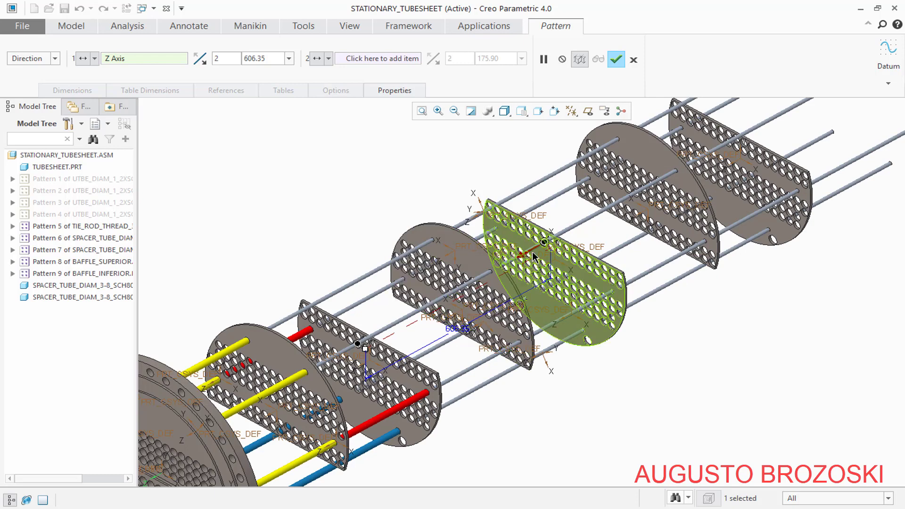
pyautogui.click(201, 62)
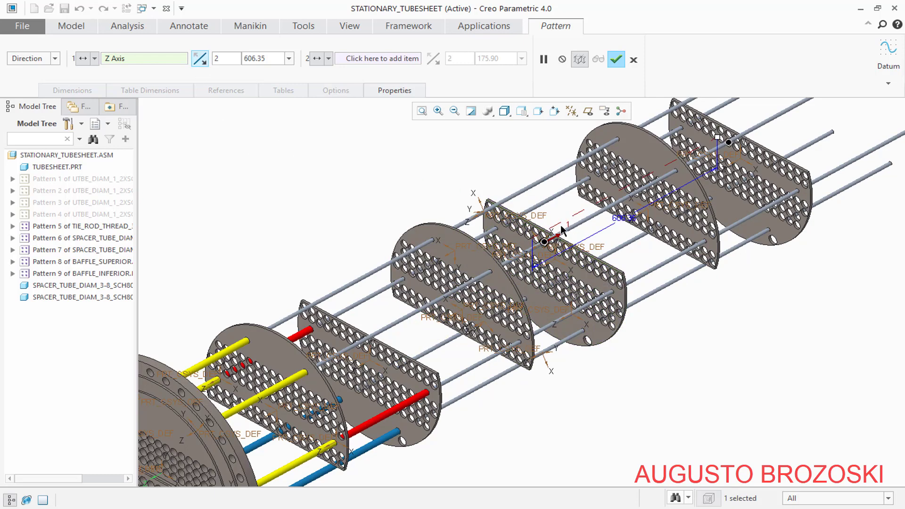
pyautogui.click(616, 61)
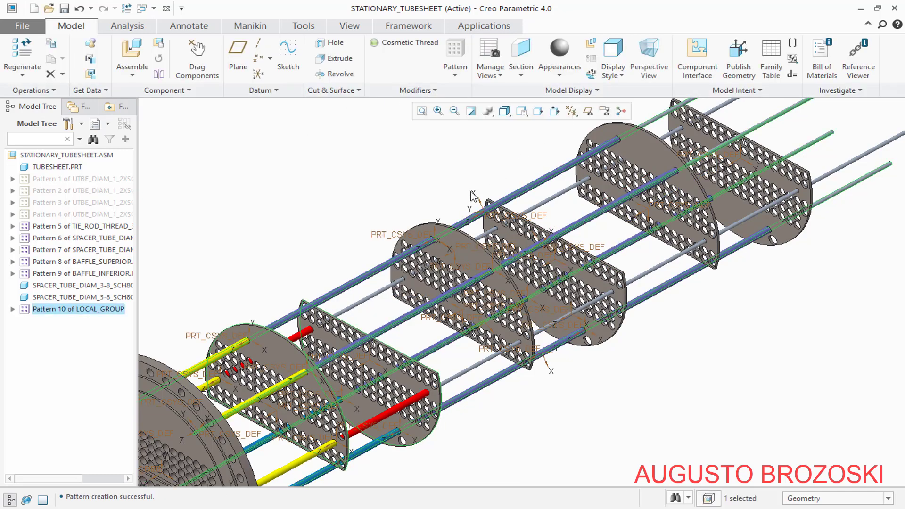
# - Deselect the new pattern, hide the coordinate systems, and inspect the purple spacer tubes between the baffles
pyautogui.scroll(2, 446, 244)
pyautogui.click(412, 190)
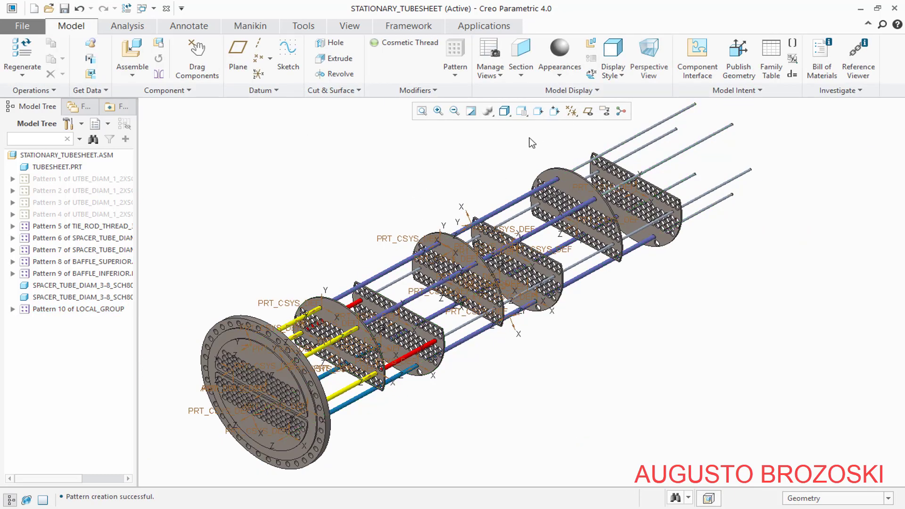
pyautogui.click(572, 111)
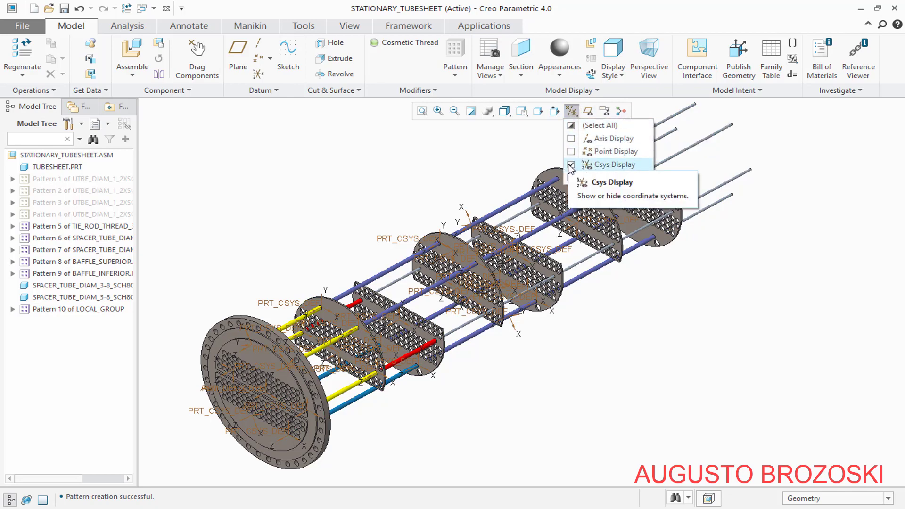
pyautogui.click(608, 165)
pyautogui.scroll(-5, 471, 274)
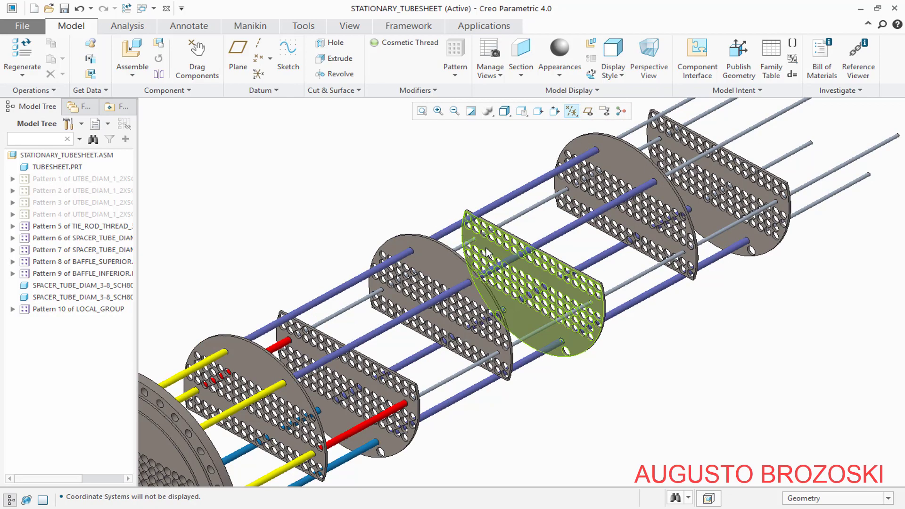
pyautogui.moveTo(453, 288)
pyautogui.mouseDown(button='middle')
pyautogui.moveTo(443, 263)
pyautogui.moveTo(427, 263)
pyautogui.moveTo(462, 297)
pyautogui.mouseUp(button='middle')
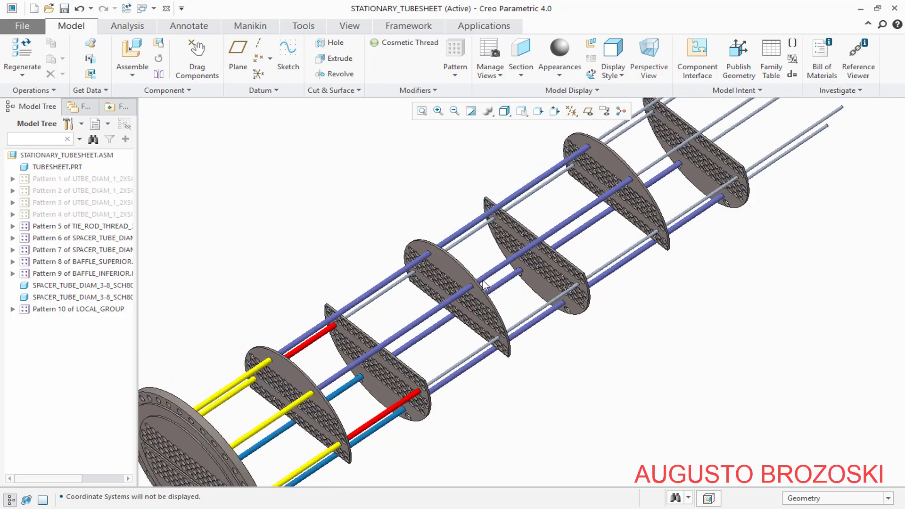
pyautogui.scroll(5, 429, 235)
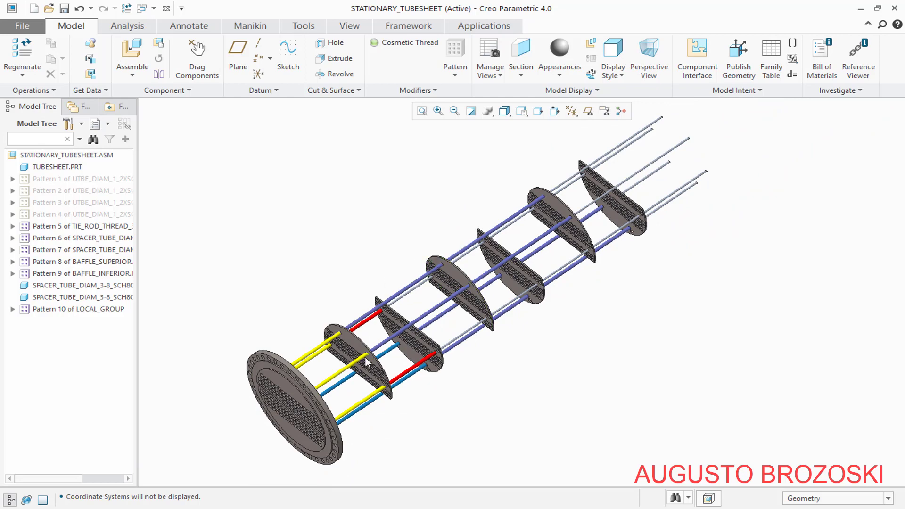
# - Group the two red spacer tubes near the tubesheet into one local group
pyautogui.scroll(-5, 368, 362)
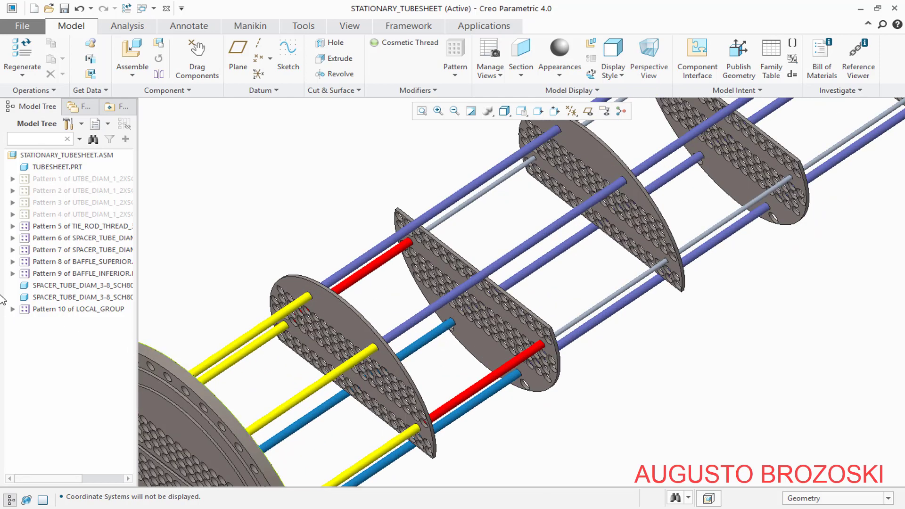
pyautogui.click(64, 286)
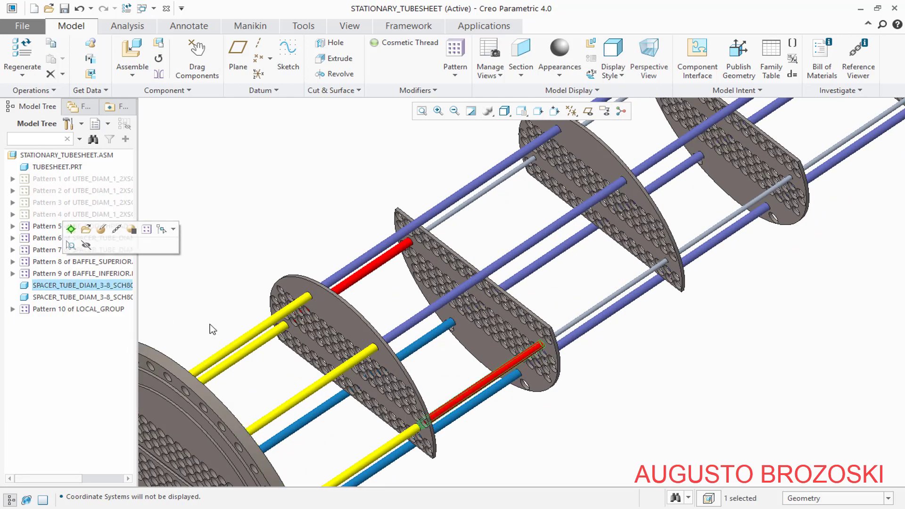
pyautogui.keyDown('ctrl'); pyautogui.click(77, 298); pyautogui.keyUp('ctrl')
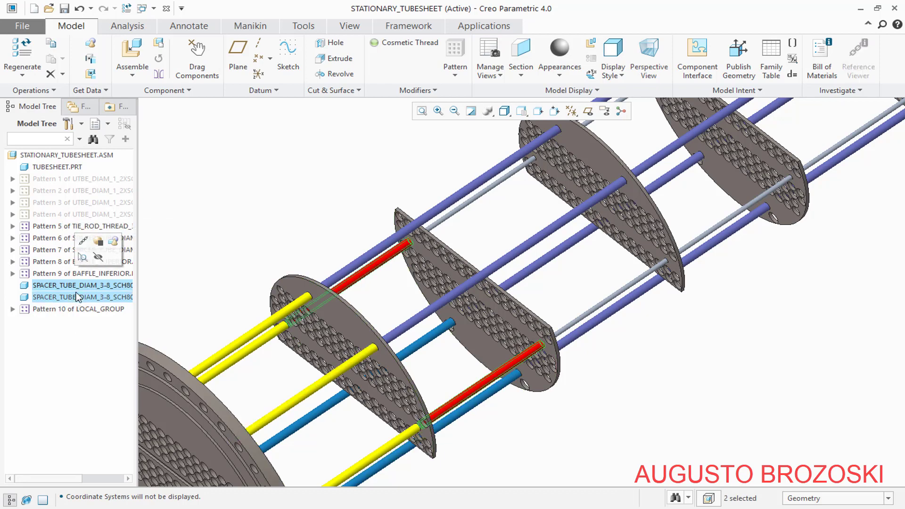
pyautogui.click(113, 242)
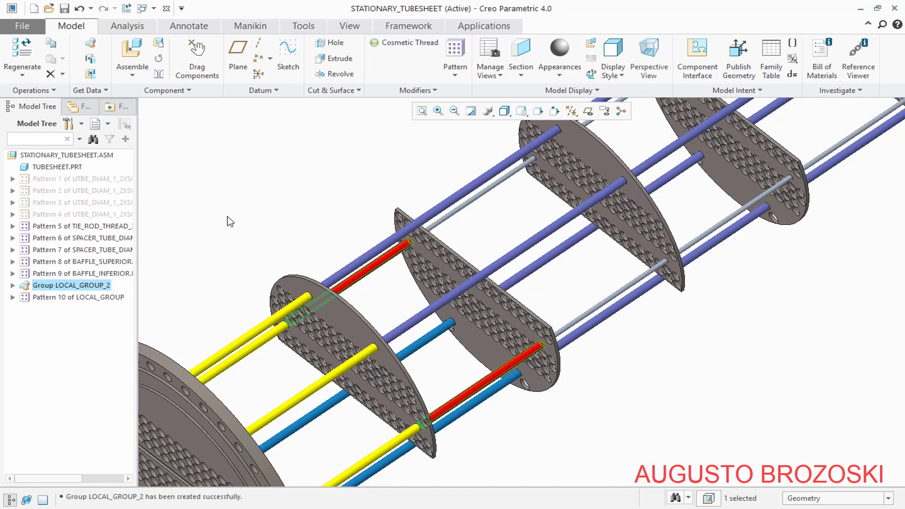
# - Start a Direction pattern of the red spacer tube group along the central coordinate system's Z axis, turning the coordinate system display back on
pyautogui.click(455, 51)
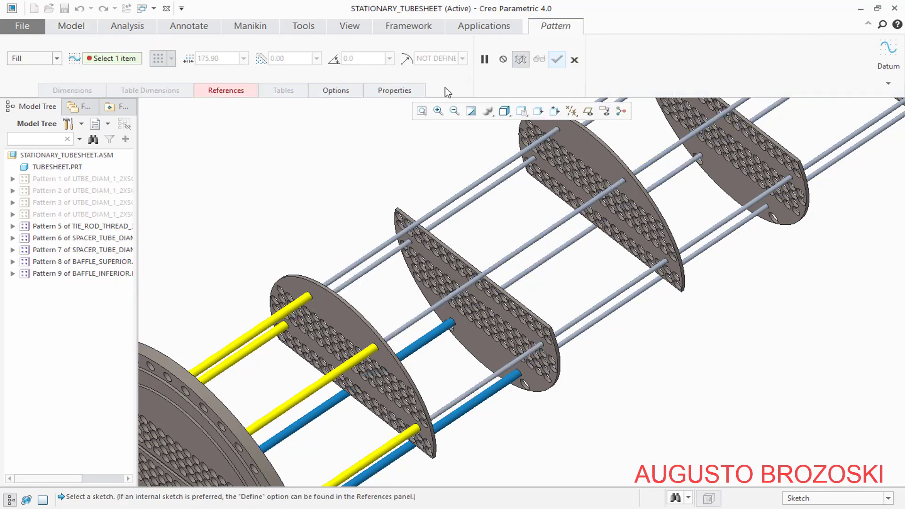
pyautogui.click(57, 58)
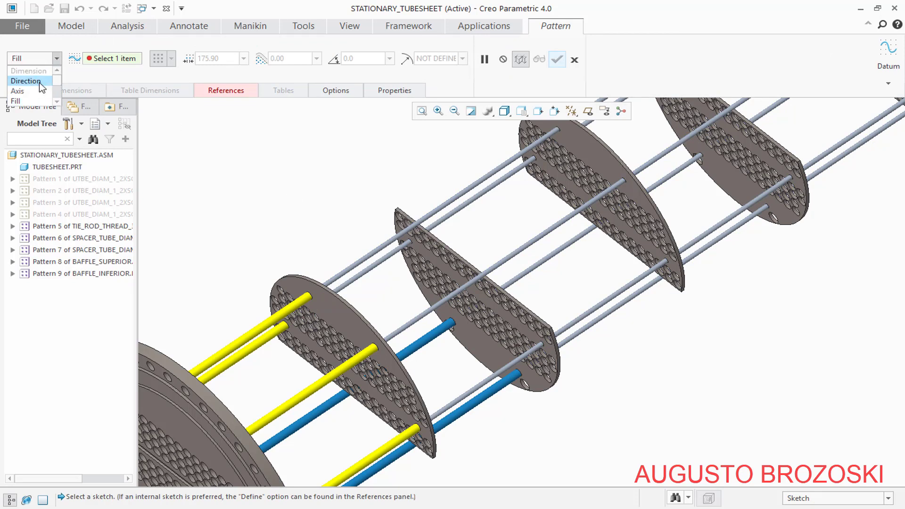
pyautogui.click(40, 81)
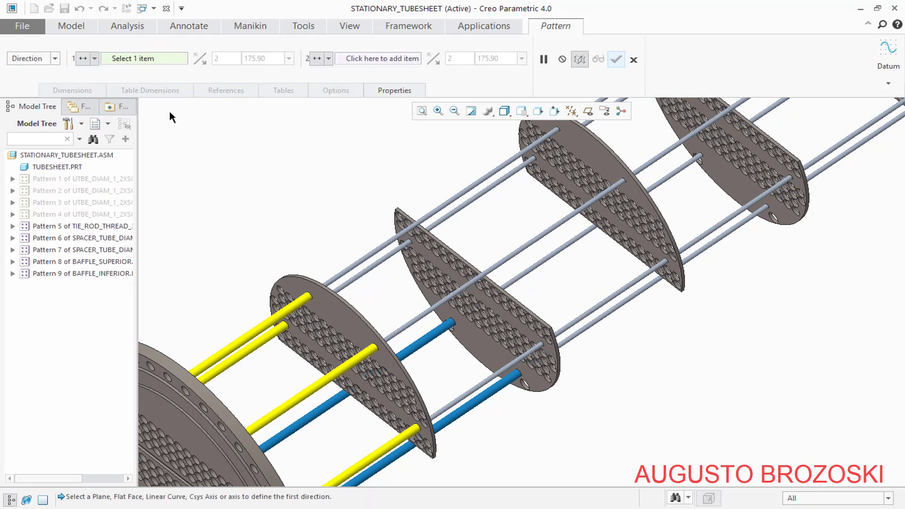
pyautogui.click(571, 111)
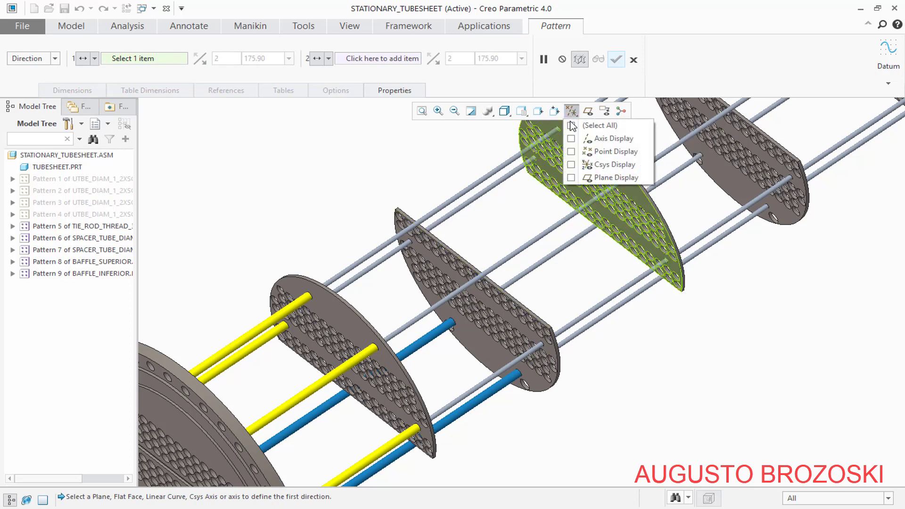
pyautogui.click(571, 164)
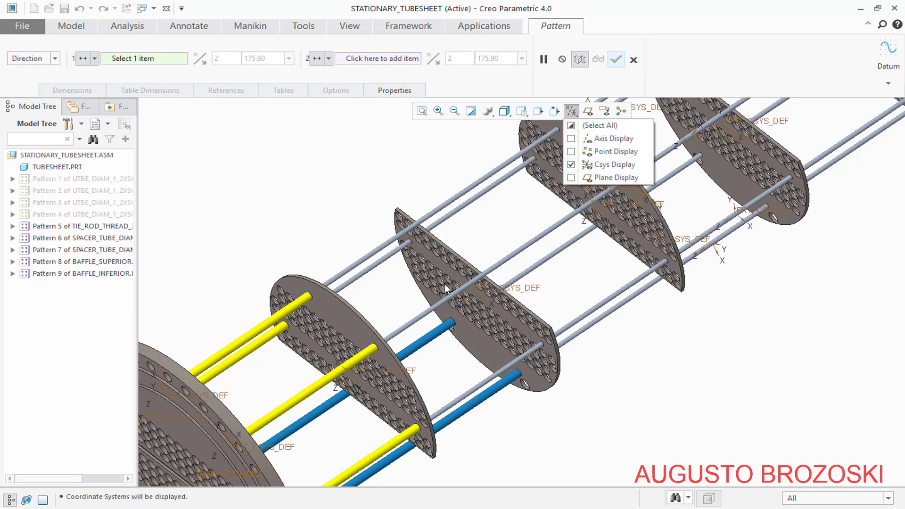
pyautogui.click(391, 174)
pyautogui.scroll(3, 441, 291)
pyautogui.scroll(-5, 319, 441)
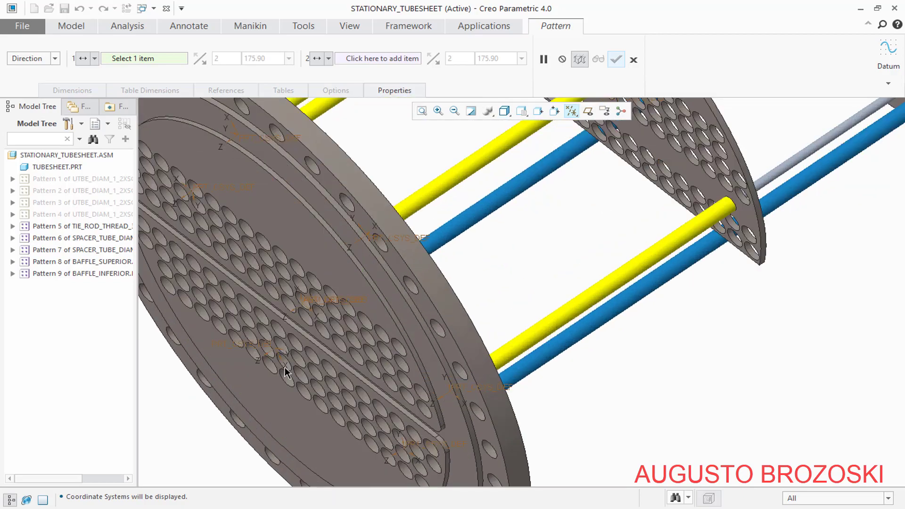
pyautogui.scroll(-6, 283, 358)
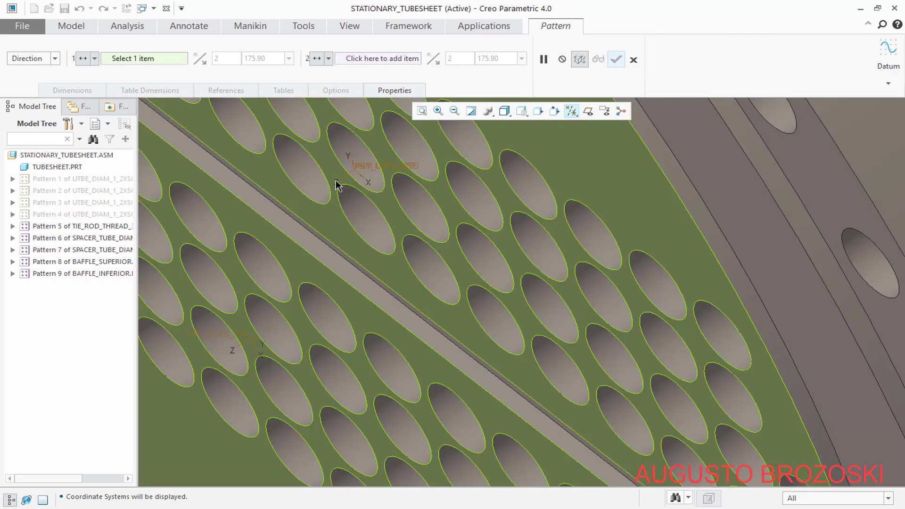
pyautogui.click(344, 182)
# - Reverse the direction of the red spacer tube pattern so it points away from the tubesheet
pyautogui.scroll(6, 333, 269)
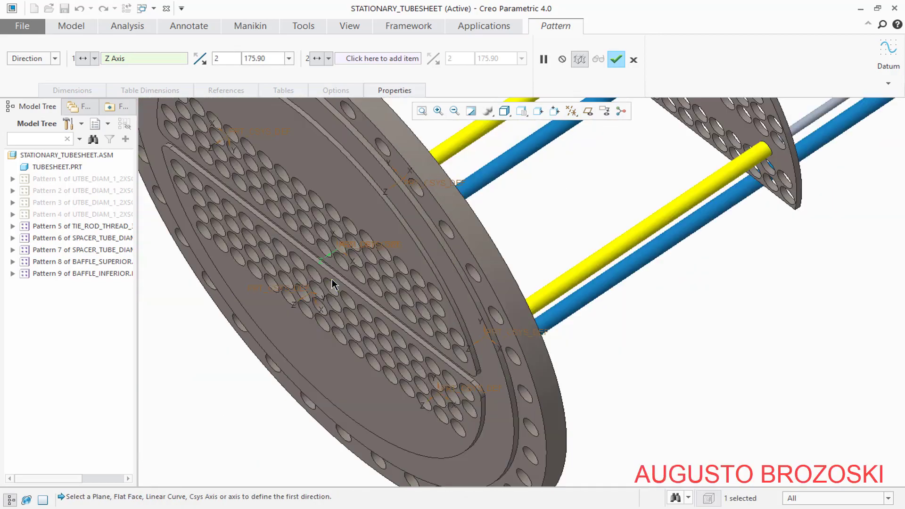
pyautogui.scroll(5, 333, 283)
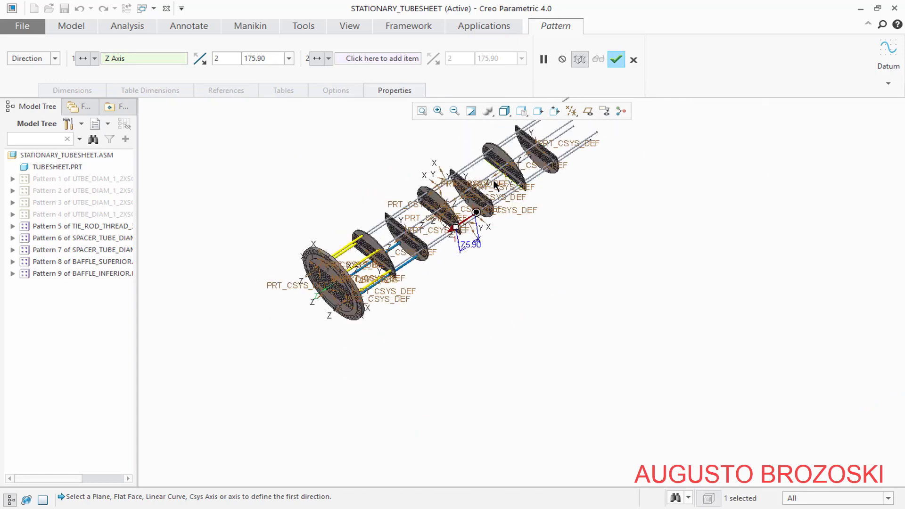
pyautogui.click(201, 59)
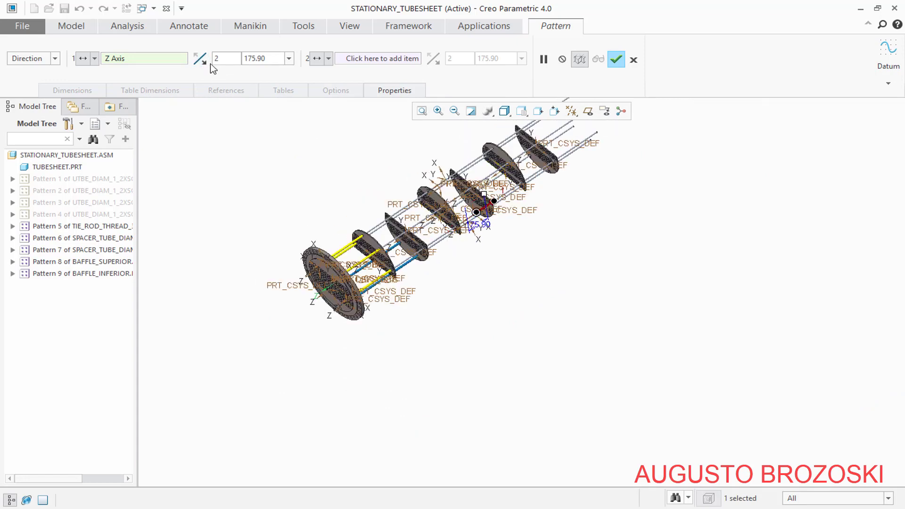
# - Set the red spacer tube pattern to 5 members with a spacing of 303.175, consulting the heat exchanger PDF drawing
pyautogui.write('5')
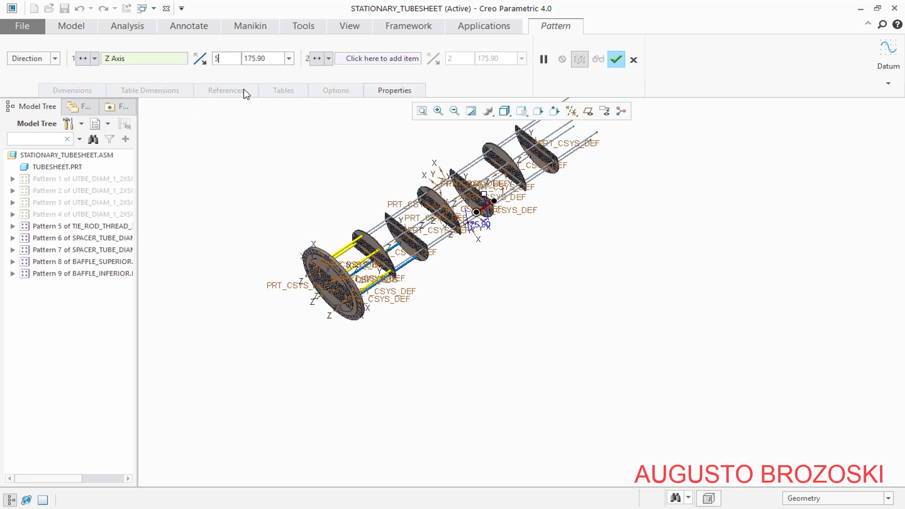
pyautogui.doubleClick(275, 62)
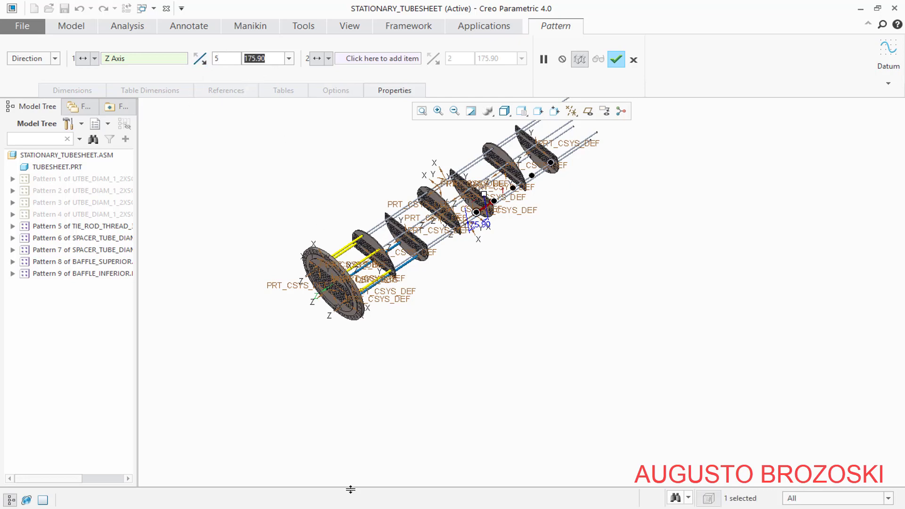
pyautogui.hotkey('alt', 'Tab')
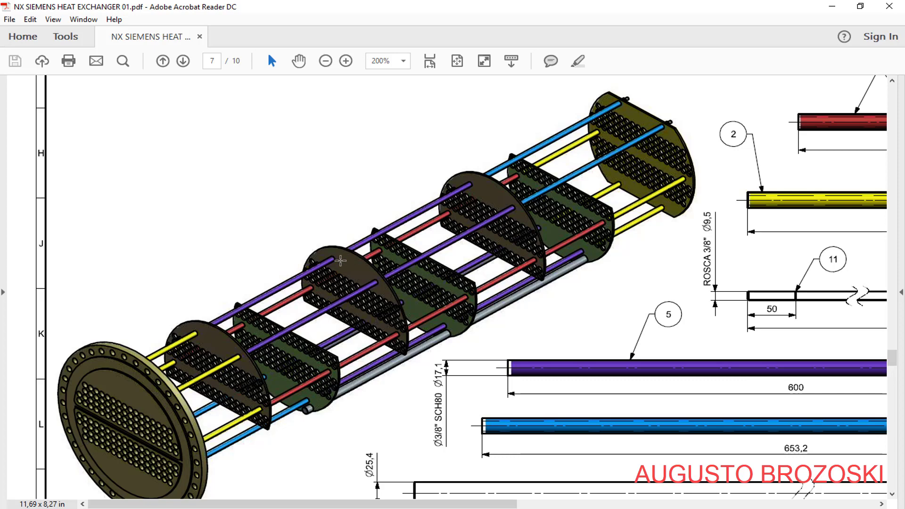
pyautogui.click(832, 6)
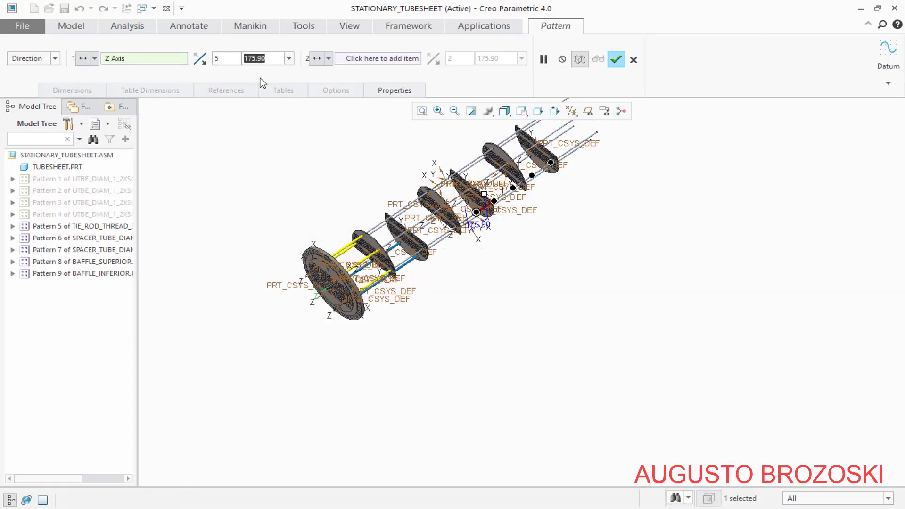
pyautogui.write('303.')
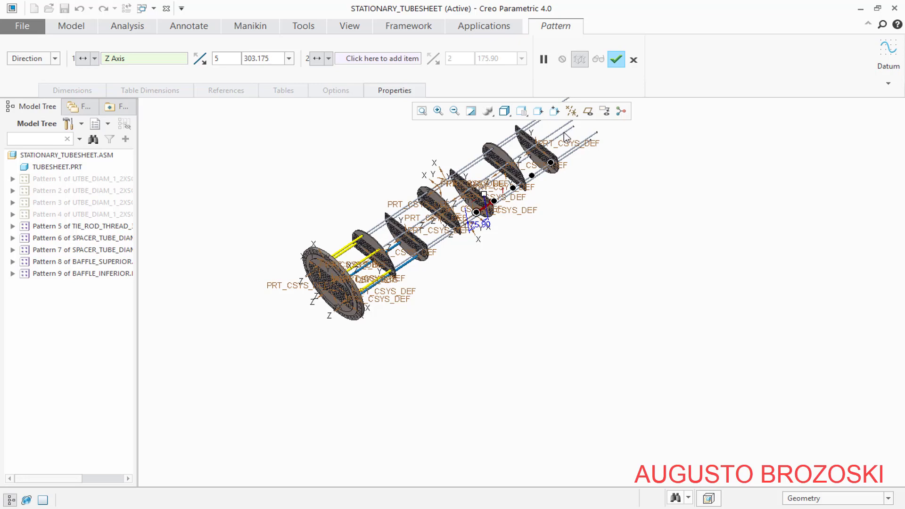
# - Check the pattern preview in the RIGHT view and Standard Orientation, and complete the red spacer tube pattern
pyautogui.click(521, 111)
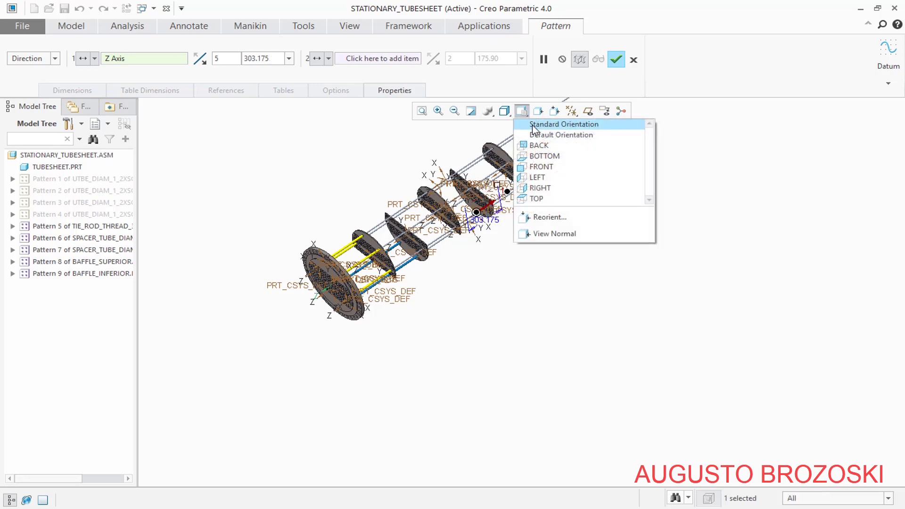
pyautogui.click(539, 188)
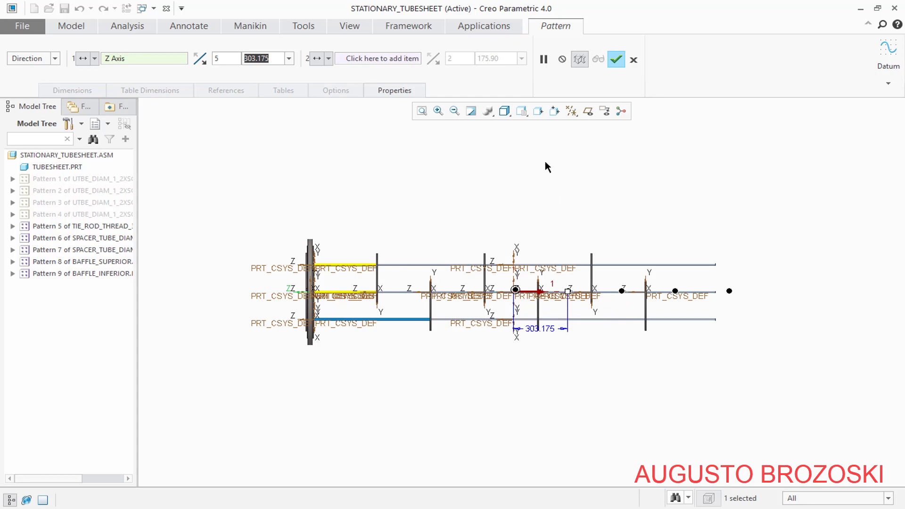
pyautogui.click(522, 111)
pyautogui.click(532, 127)
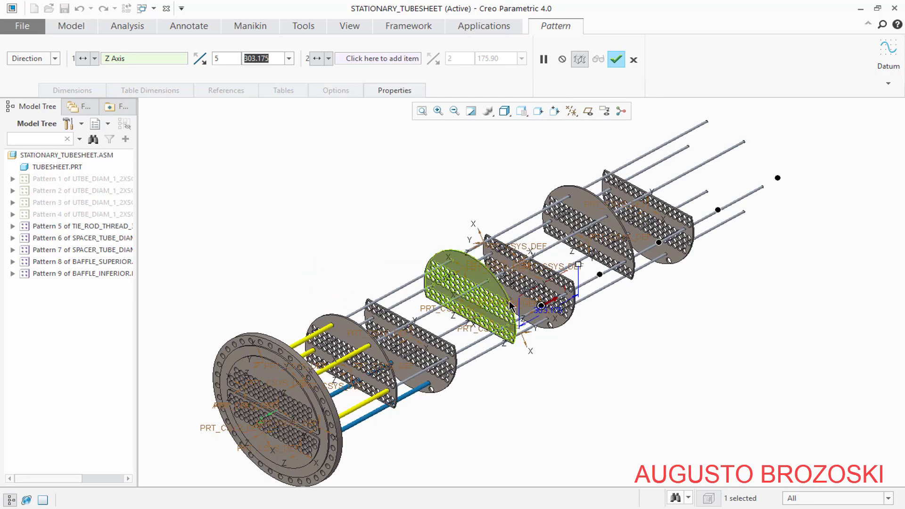
pyautogui.click(615, 59)
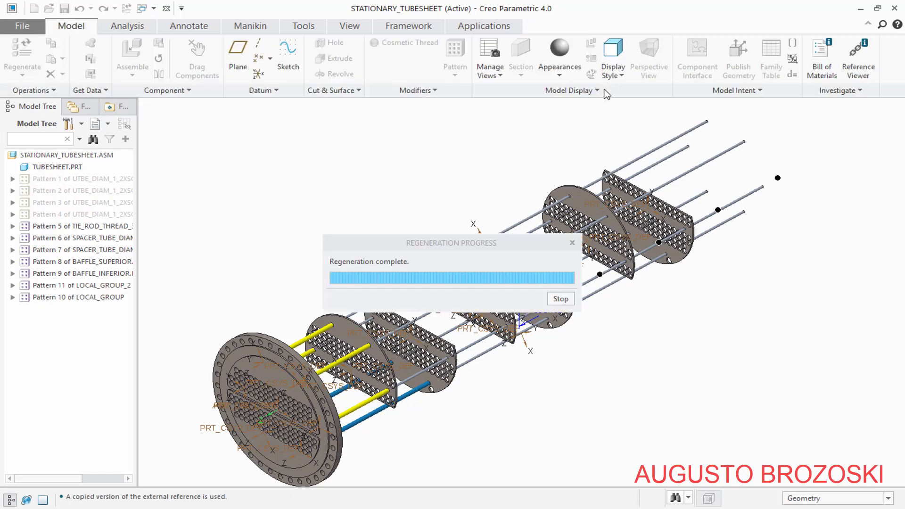
pyautogui.click(443, 186)
# - Hide the coordinate systems and inspect the red and purple spacer tubes between the baffles
pyautogui.click(572, 111)
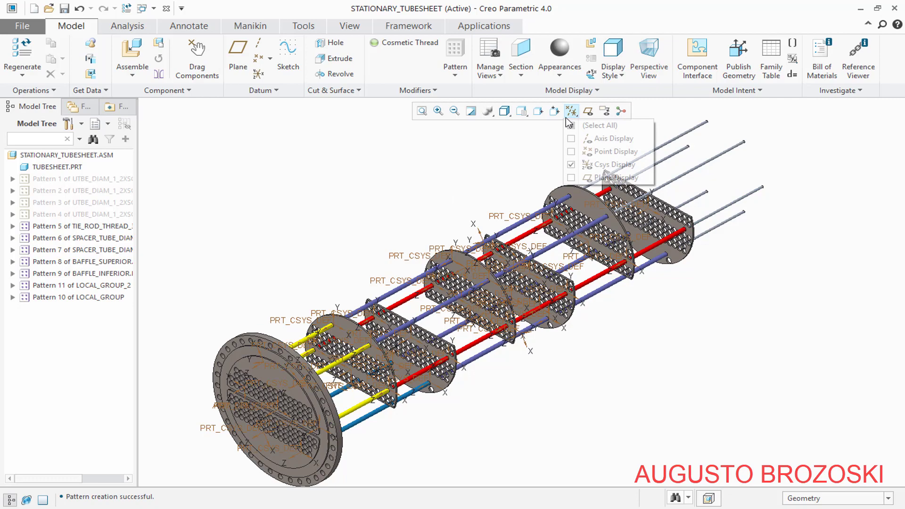
pyautogui.click(572, 165)
pyautogui.moveTo(477, 216); pyautogui.dragTo(433, 245, button='middle')
pyautogui.scroll(-6, 394, 343)
pyautogui.moveTo(367, 310)
pyautogui.mouseDown(button='middle')
pyautogui.moveTo(435, 310)
pyautogui.moveTo(422, 324)
pyautogui.mouseUp(button='middle')
pyautogui.scroll(10, 399, 314)
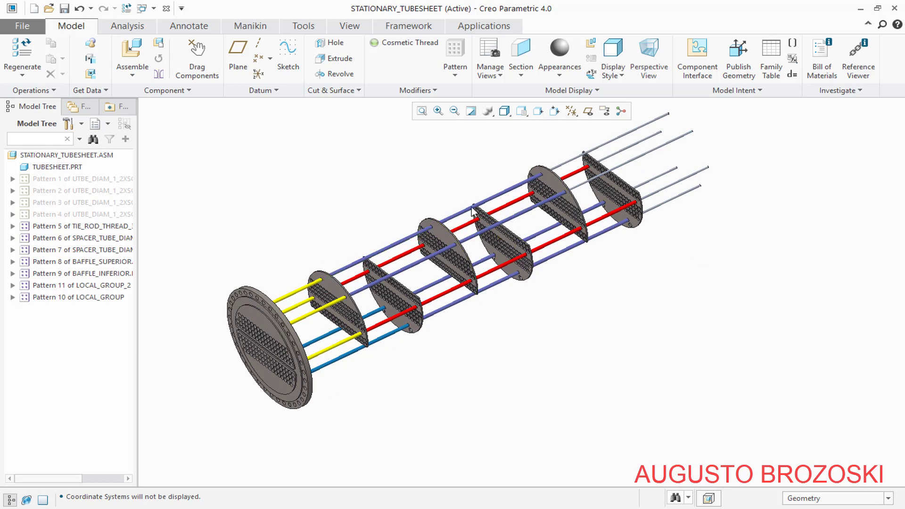
# - Restore the Standard Orientation and save the stationary tubesheet assembly
pyautogui.click(521, 111)
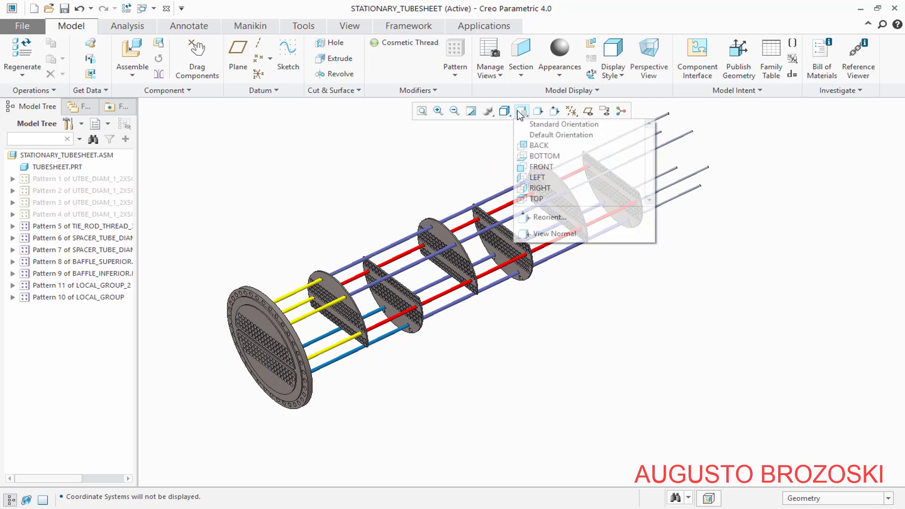
pyautogui.click(543, 123)
pyautogui.click(64, 9)
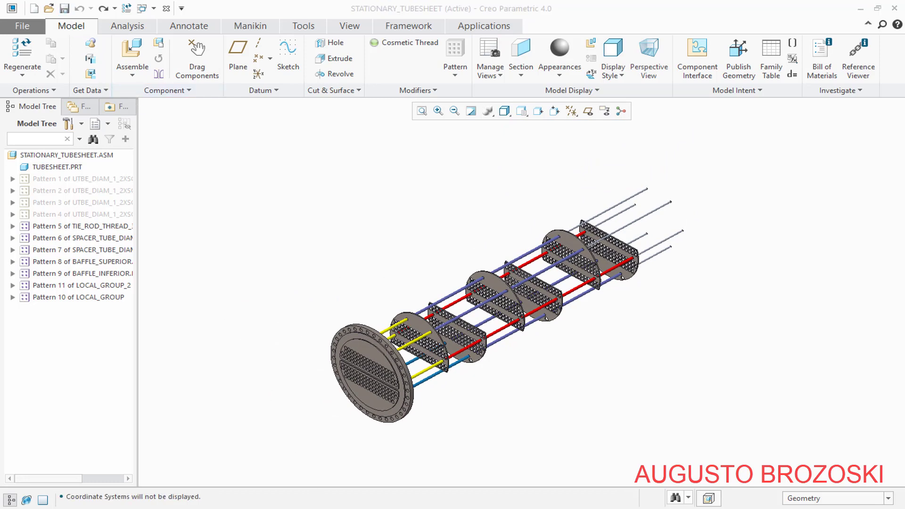
# - Consult the PDF drawing for the end spacer tubes and insert the yellow spacer_tube_diam_3-8_sch80_x350.prt into the Creo assembly
pyautogui.hotkey('alt', 'Tab')
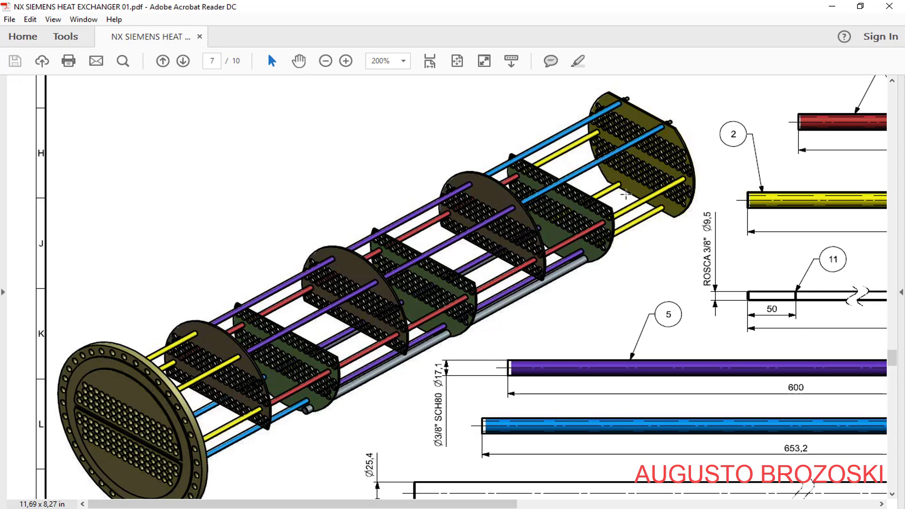
pyautogui.click(832, 6)
pyautogui.click(132, 51)
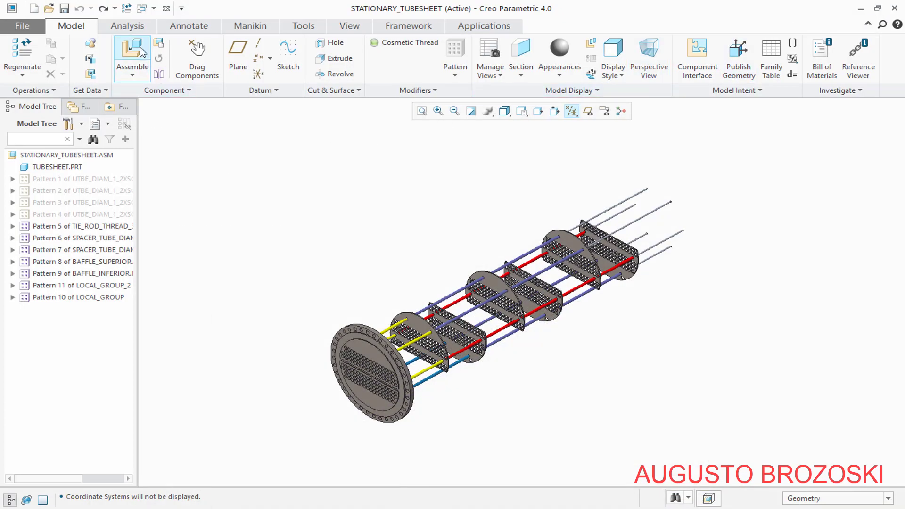
pyautogui.click(274, 288)
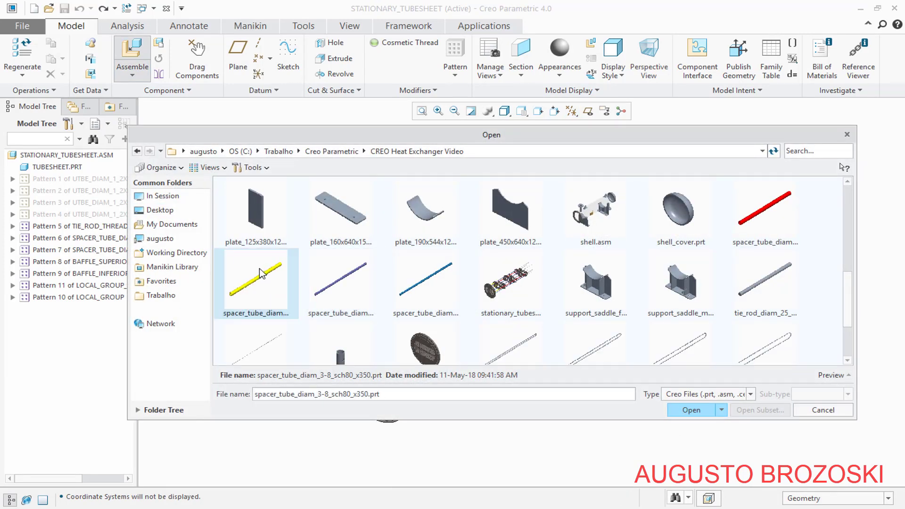
pyautogui.click(703, 413)
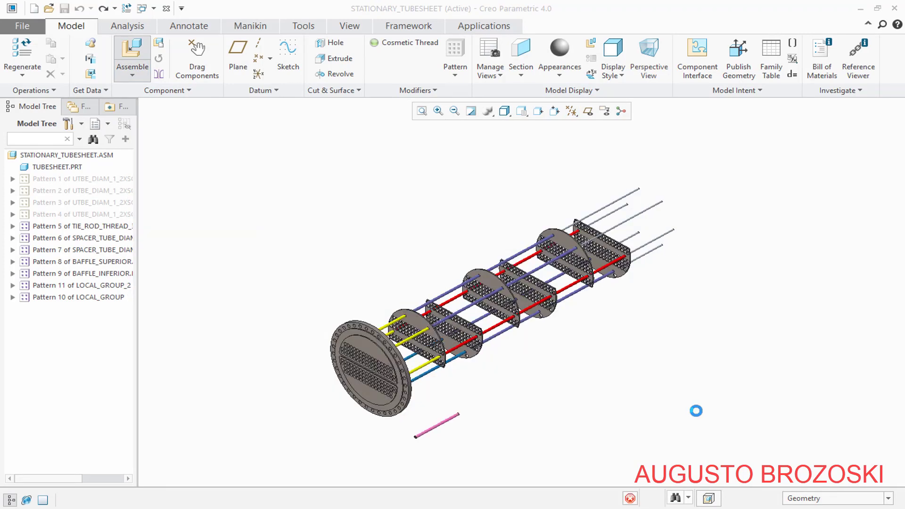
# - Bring the new spacer tube near the free tie rod ends and align its cylindrical surface with a tie rod
pyautogui.moveTo(415, 445); pyautogui.dragTo(638, 263)
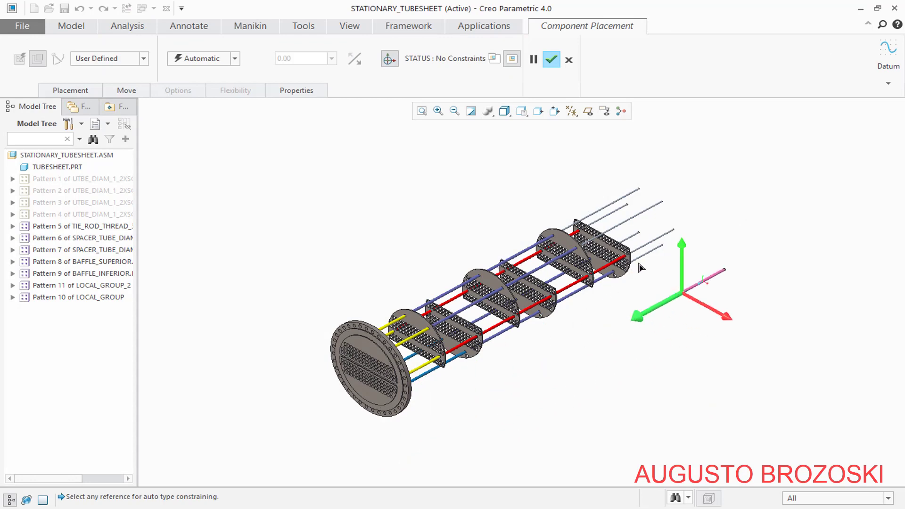
pyautogui.scroll(3, 756, 323)
pyautogui.moveTo(745, 340); pyautogui.dragTo(651, 295)
pyautogui.scroll(3, 642, 264)
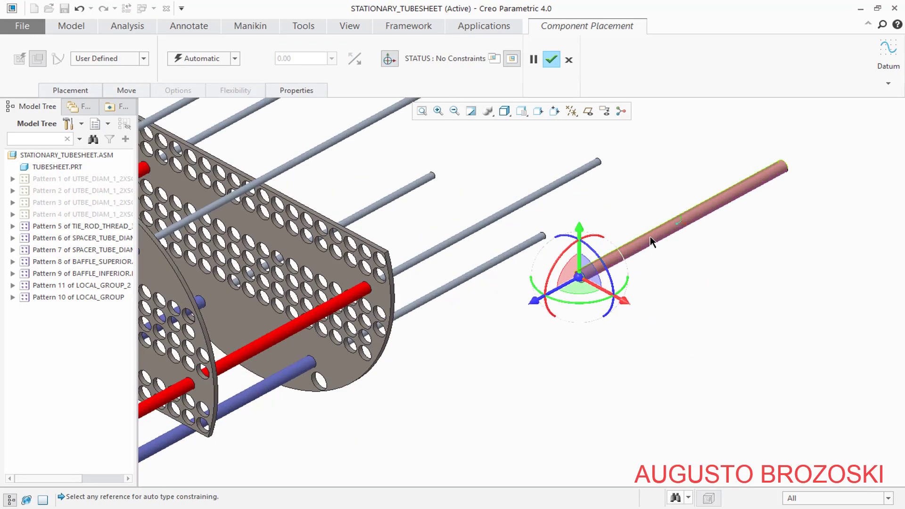
pyautogui.click(650, 236)
pyautogui.click(547, 197)
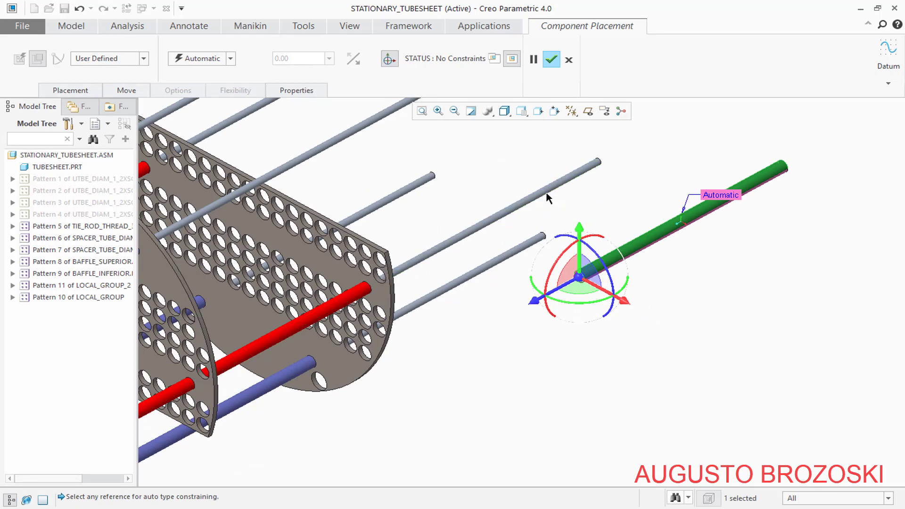
# - Make the tube's end face Coincident with the outer face of the last baffle and accept the placement
pyautogui.scroll(5, 659, 117)
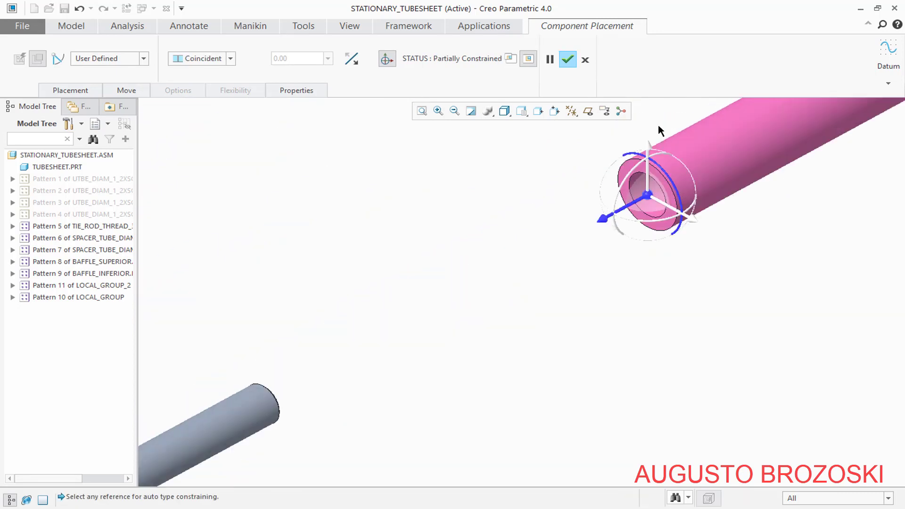
pyautogui.click(607, 203)
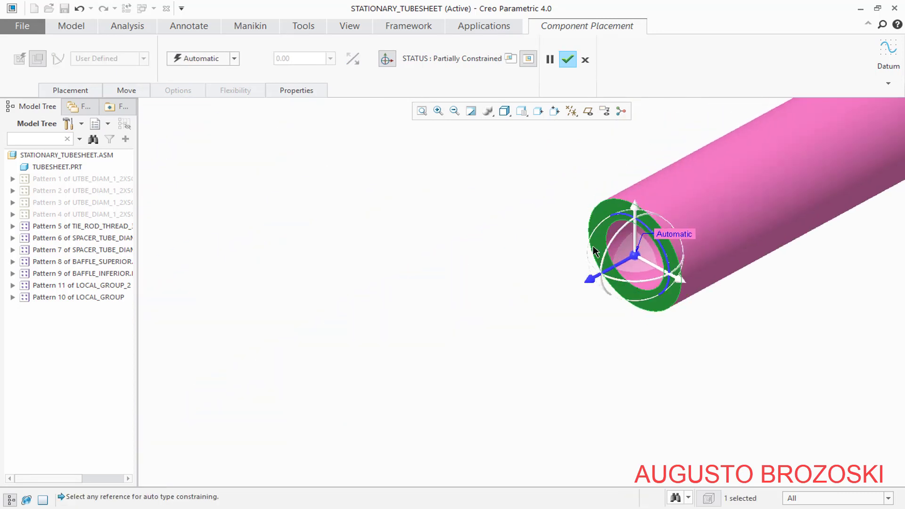
pyautogui.scroll(-5, 566, 265)
pyautogui.scroll(8, 484, 312)
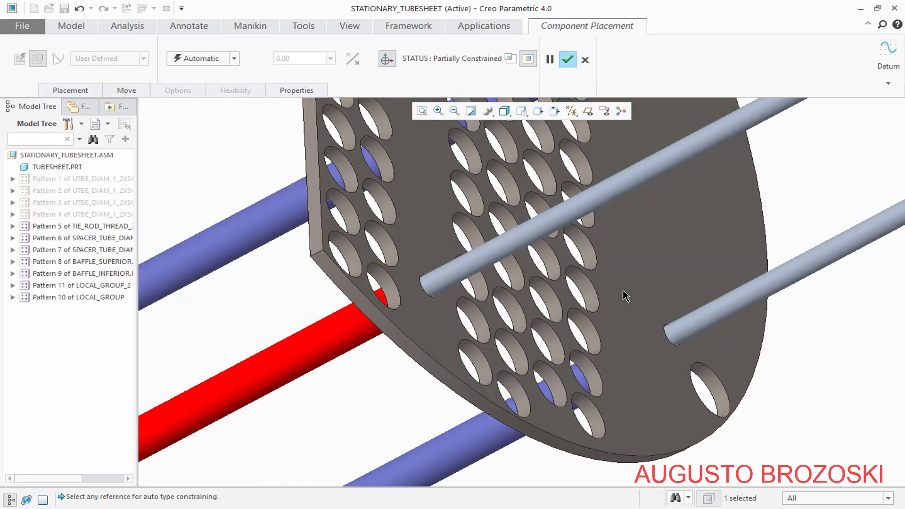
pyautogui.click(624, 296)
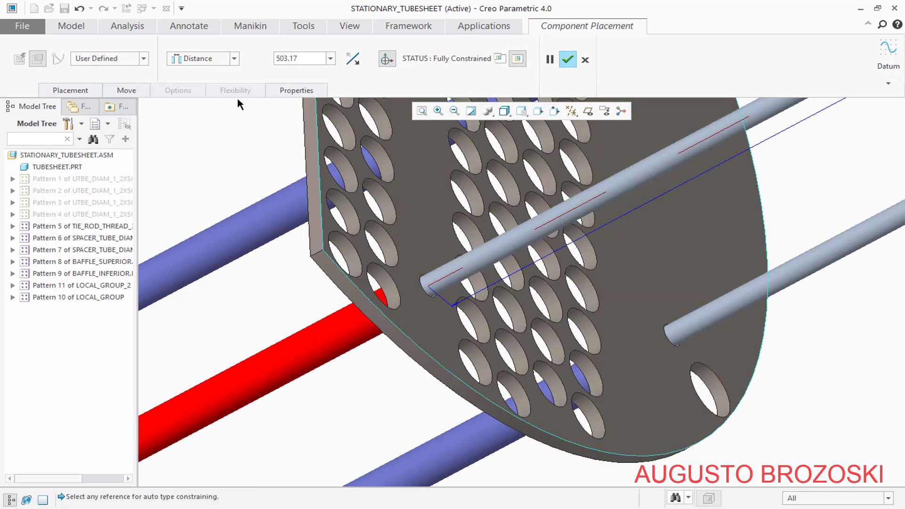
pyautogui.click(233, 58)
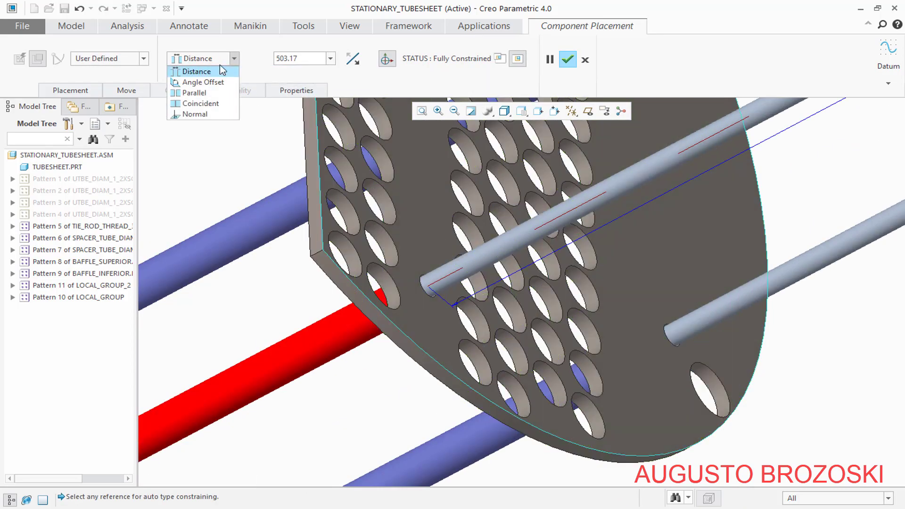
pyautogui.click(201, 103)
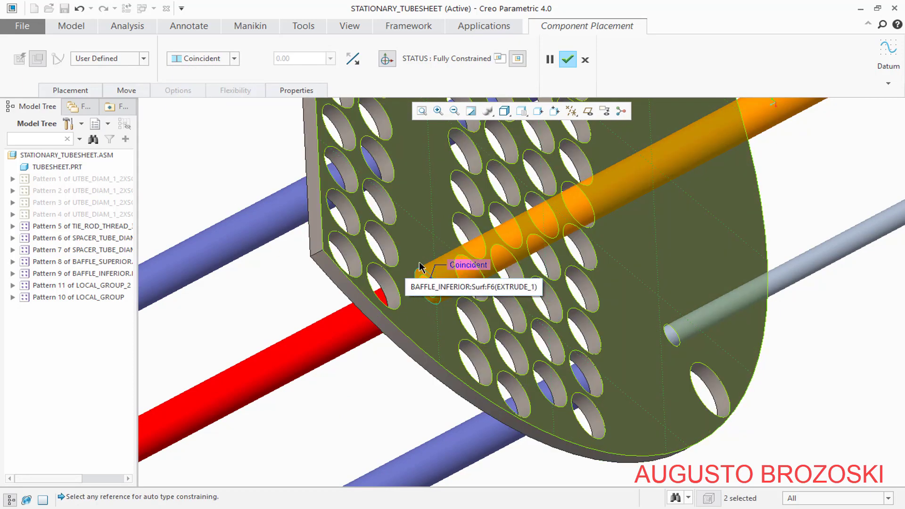
pyautogui.click(567, 60)
# - Start an Axis pattern of the yellow spacer tube placed behind the last baffle
pyautogui.scroll(-5, 429, 226)
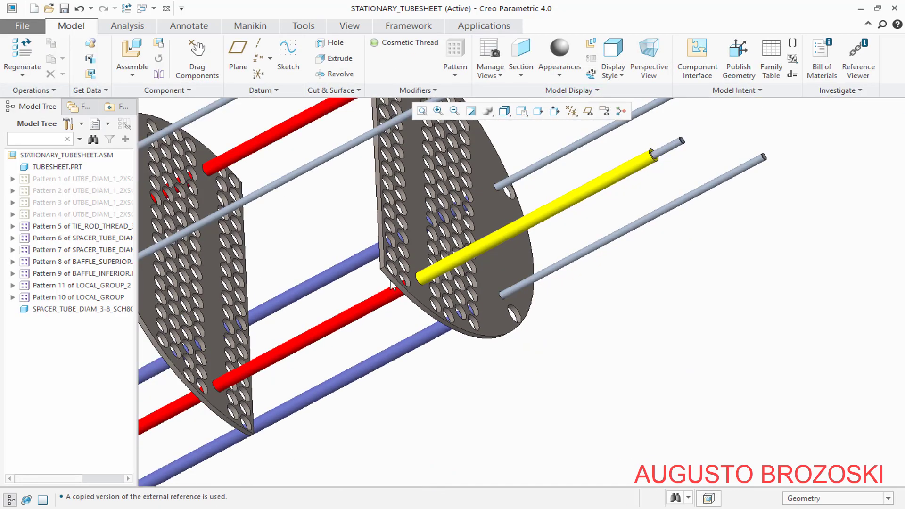
pyautogui.scroll(2, 485, 189)
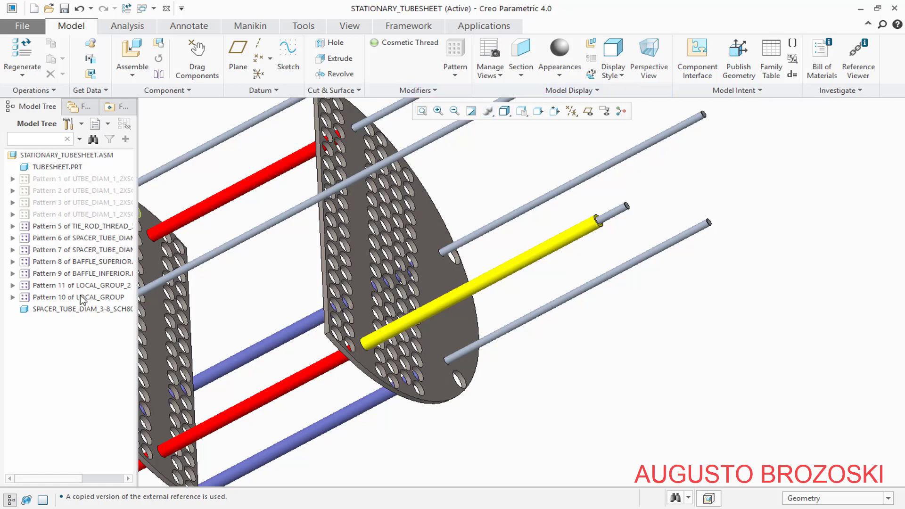
pyautogui.click(87, 309)
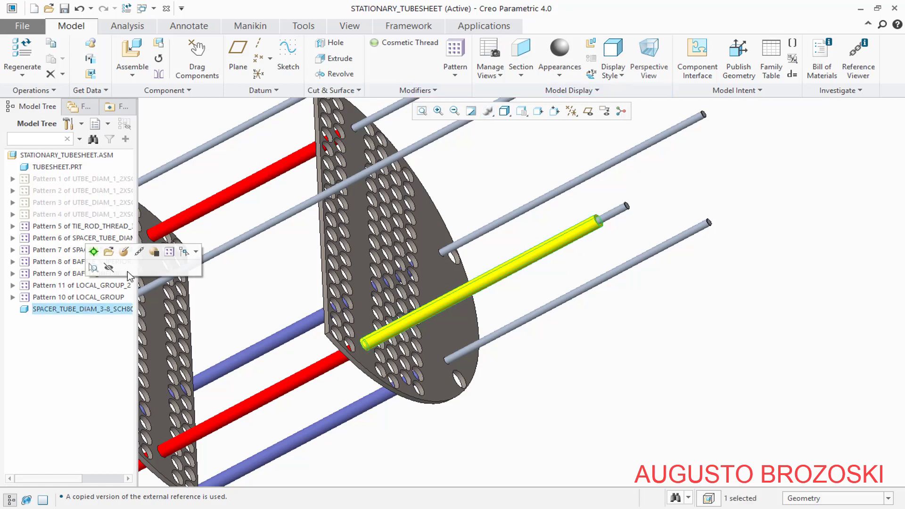
pyautogui.click(454, 52)
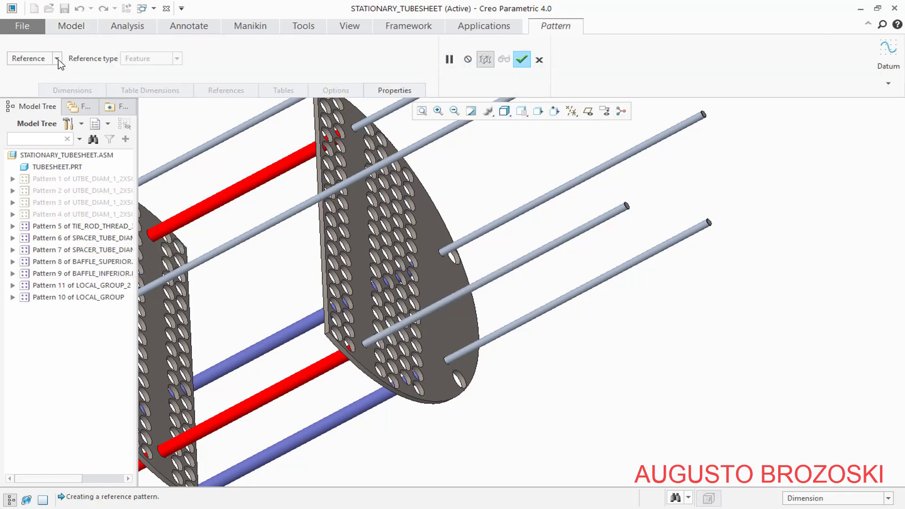
pyautogui.click(58, 59)
pyautogui.click(18, 71)
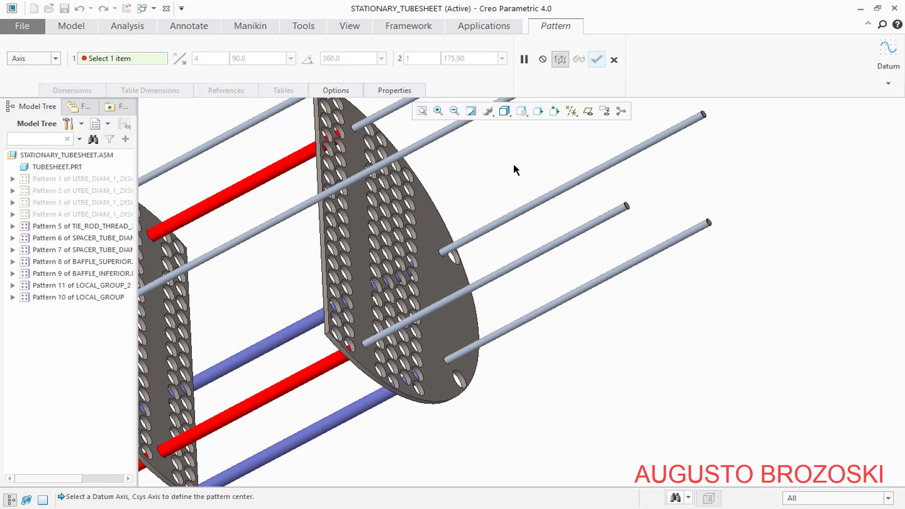
# - Display the coordinate systems and choose the Z axis at the tubesheet's center as the center of the yellow spacer tube pattern
pyautogui.click(571, 111)
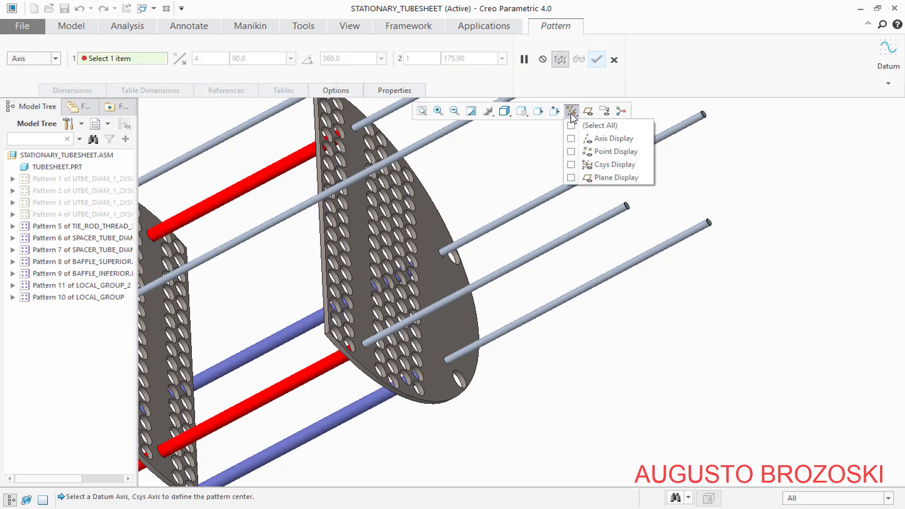
pyautogui.click(571, 164)
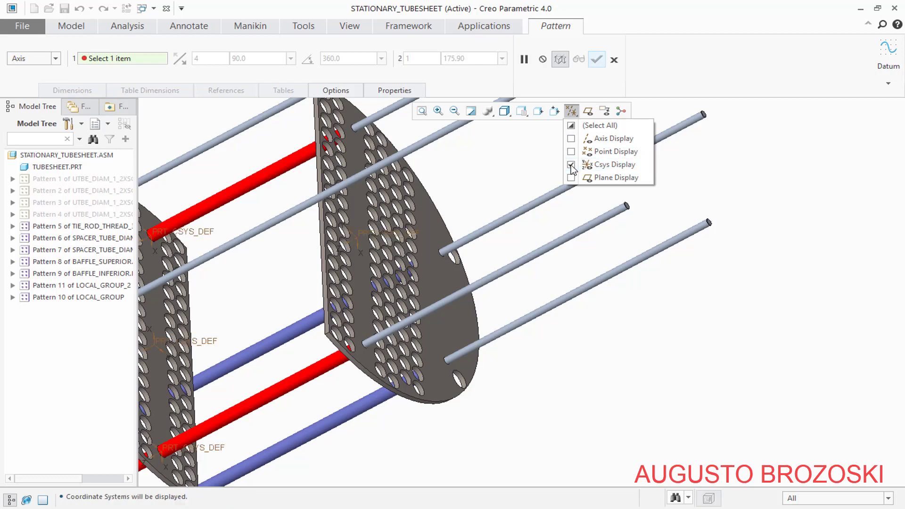
pyautogui.scroll(-6, 586, 208)
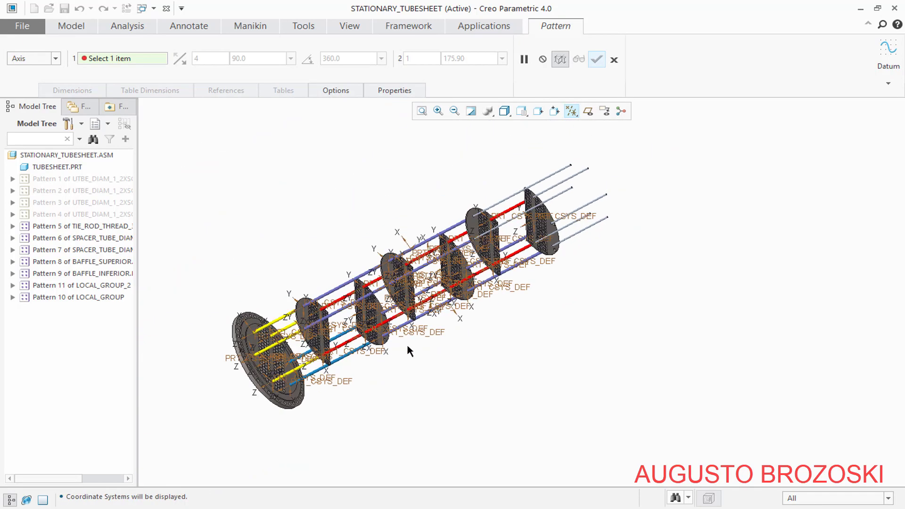
pyautogui.scroll(4, 264, 366)
pyautogui.scroll(5, 219, 329)
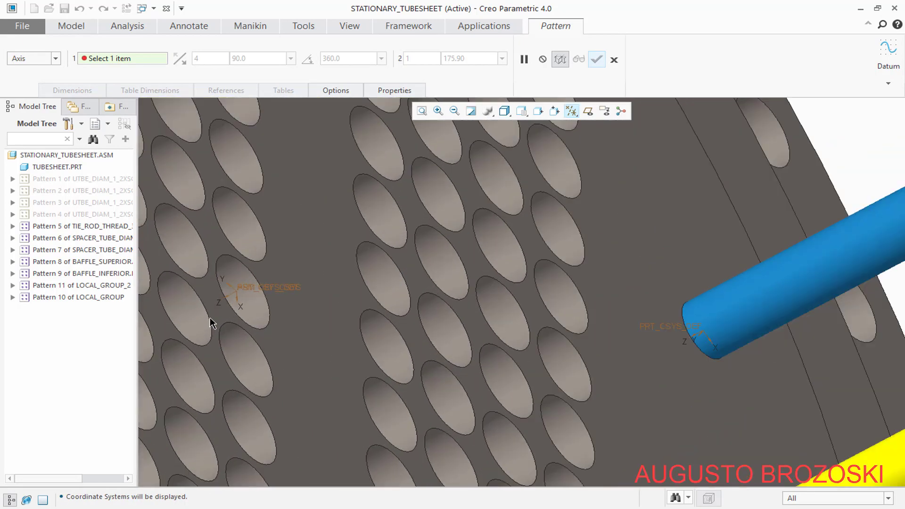
pyautogui.click(228, 300)
pyautogui.scroll(-8, 238, 325)
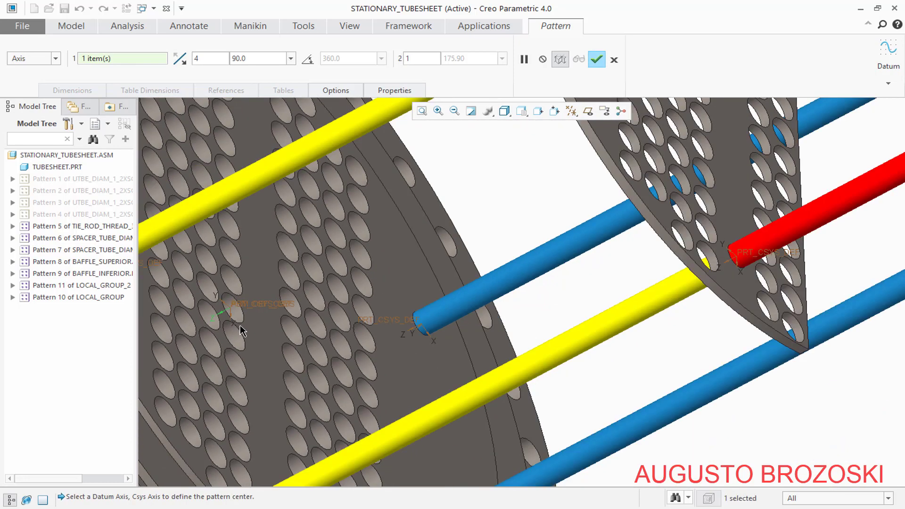
pyautogui.scroll(5, 532, 215)
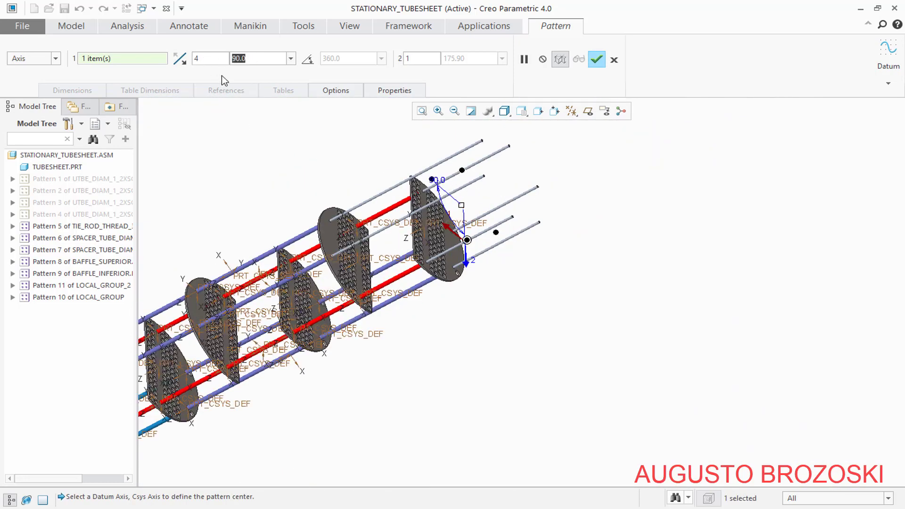
# - Set the angular spacing of the four-member pattern to 60 degrees and reverse its angular direction
pyautogui.write('60')
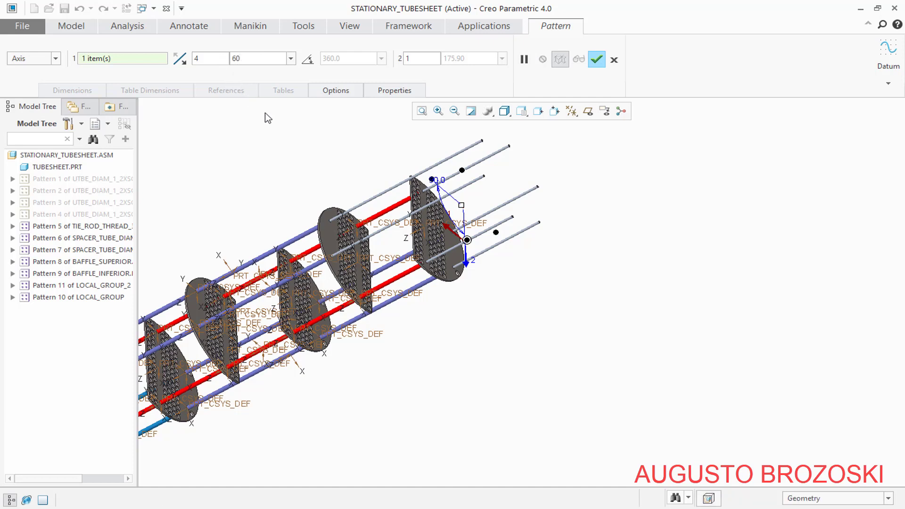
pyautogui.press('Return')
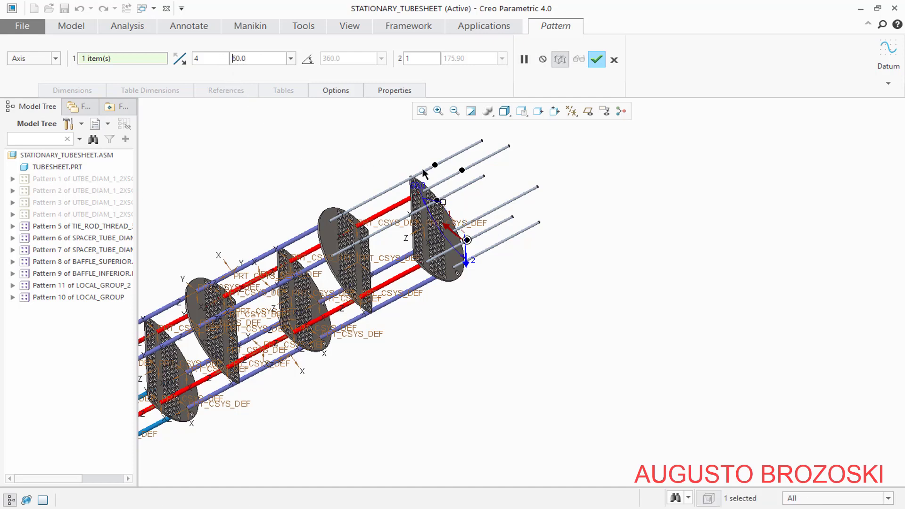
pyautogui.click(525, 116)
pyautogui.click(533, 146)
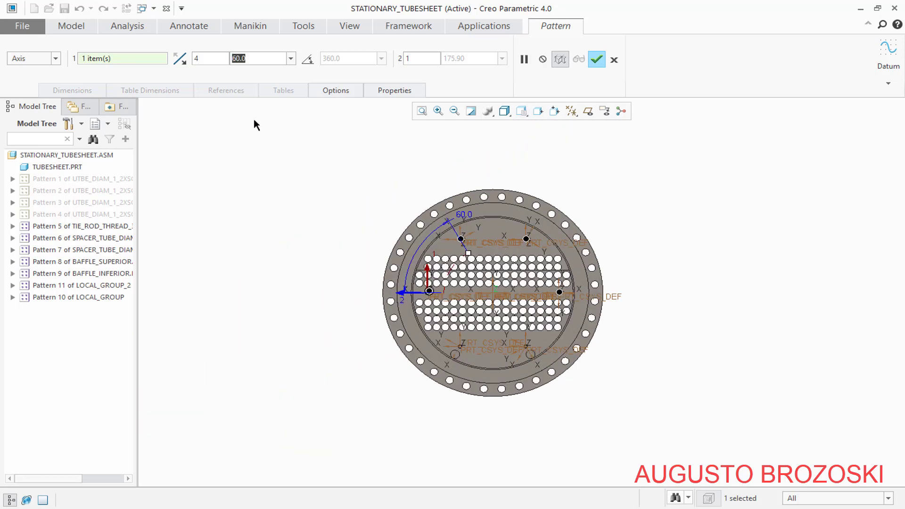
pyautogui.click(180, 59)
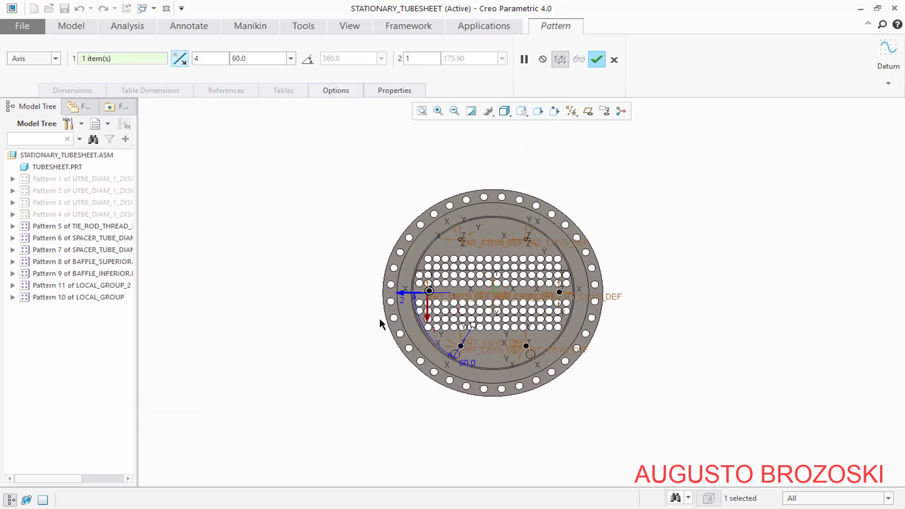
# - Compare the previewed yellow tube positions with the PDF drawing, return to Creo and accept the pattern
pyautogui.moveTo(477, 323); pyautogui.dragTo(573, 342, button='middle')
pyautogui.scroll(-3, 575, 342)
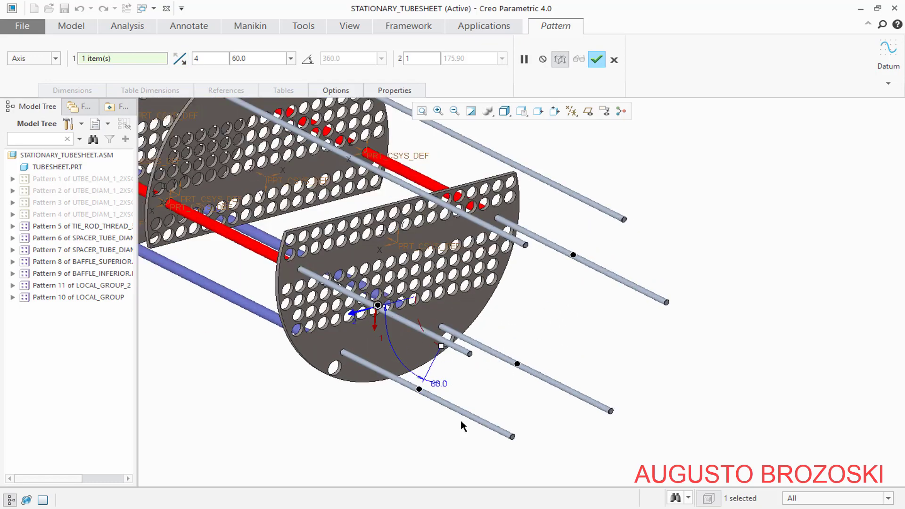
pyautogui.hotkey('alt', 'Tab')
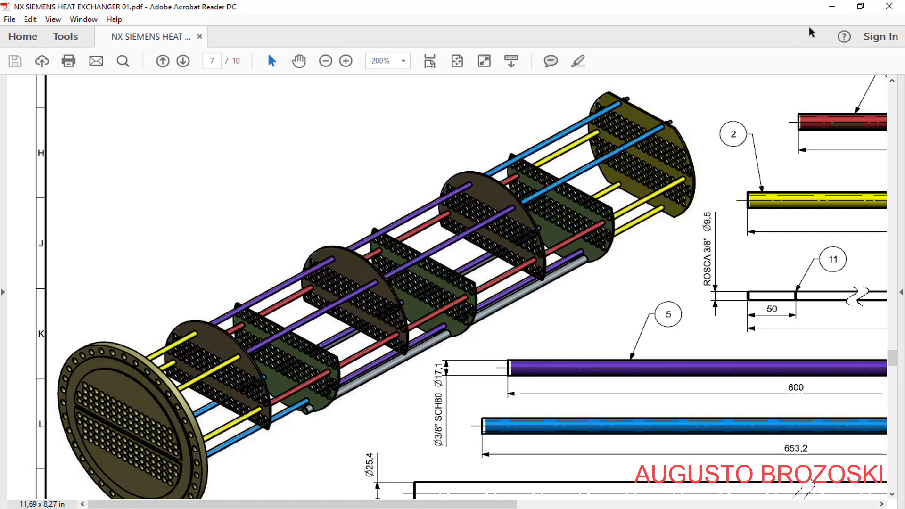
pyautogui.click(832, 7)
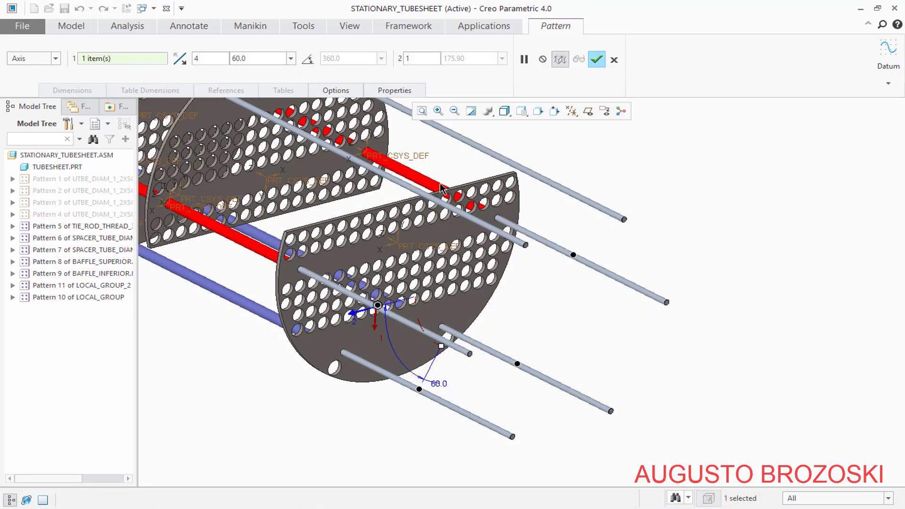
pyautogui.click(597, 60)
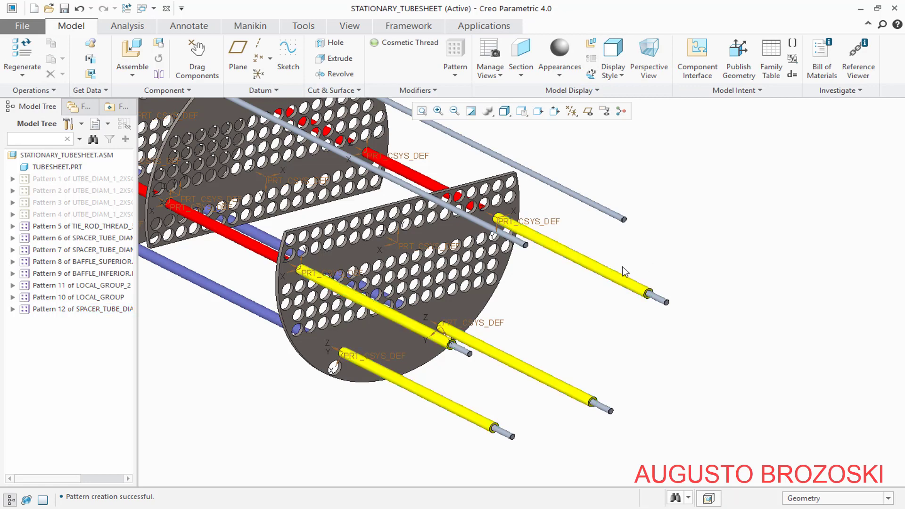
# - Hide the coordinate systems, return the assembly to its standard orientation and save it
pyautogui.click(571, 110)
pyautogui.click(572, 166)
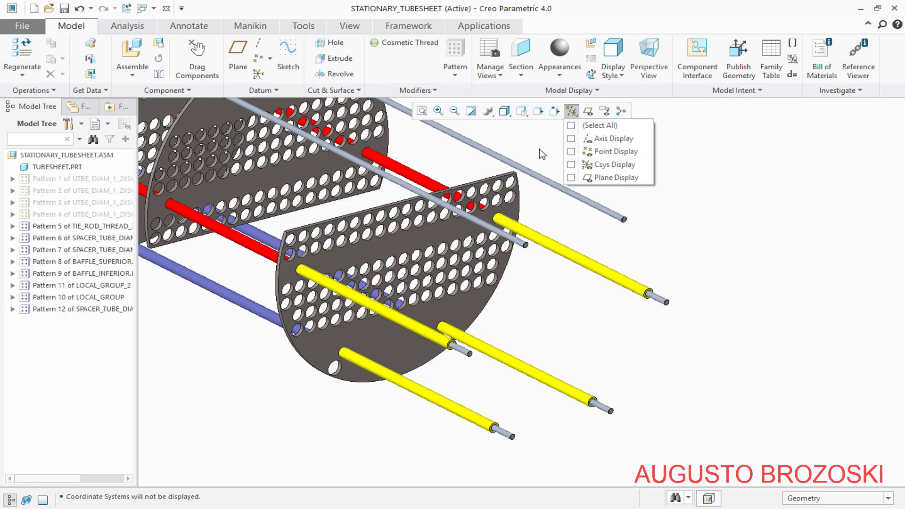
pyautogui.click(521, 111)
pyautogui.click(542, 125)
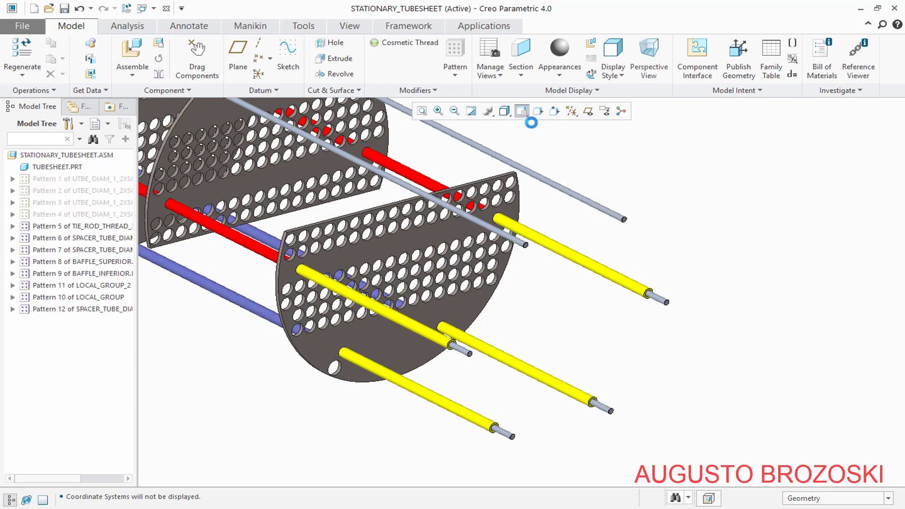
pyautogui.click(65, 8)
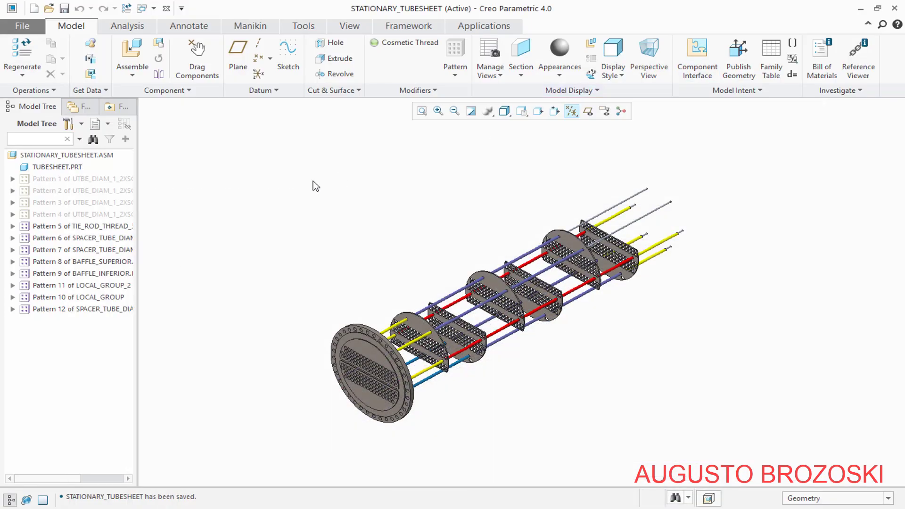
# - Insert the blue spacer_tube_diam_3-8_sch80_x653.prt into the assembly
pyautogui.click(140, 52)
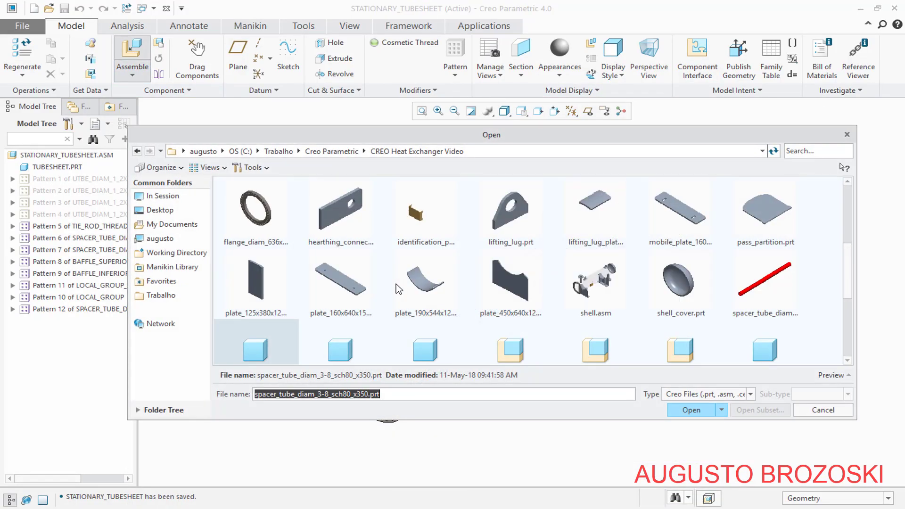
pyautogui.scroll(-1, 452, 322)
pyautogui.click(427, 283)
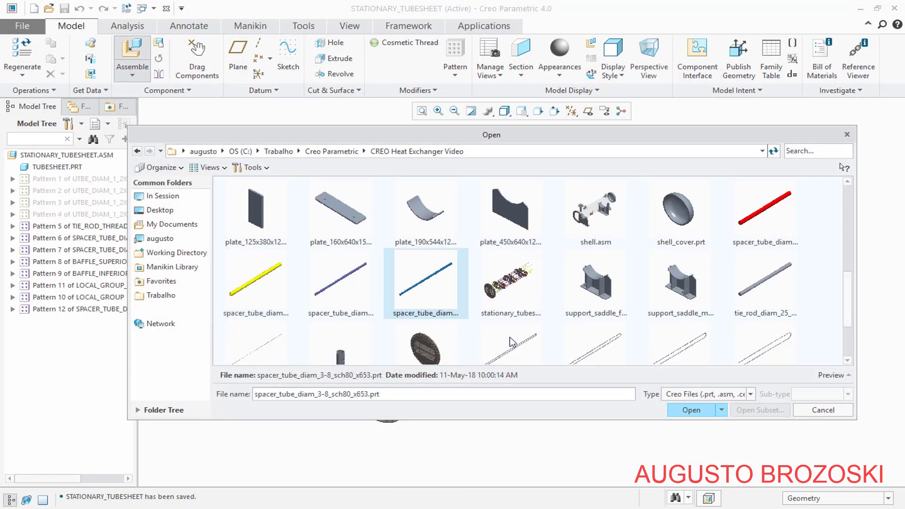
pyautogui.click(681, 410)
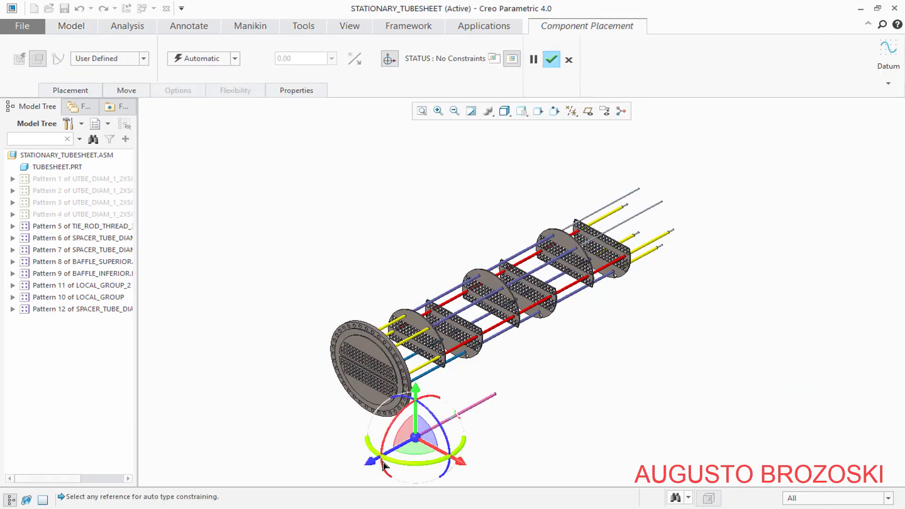
# - Bring the blue spacer tube near the free rod ends and make its cylindrical surface Coincident with a bare tie rod
pyautogui.moveTo(379, 466); pyautogui.dragTo(634, 271)
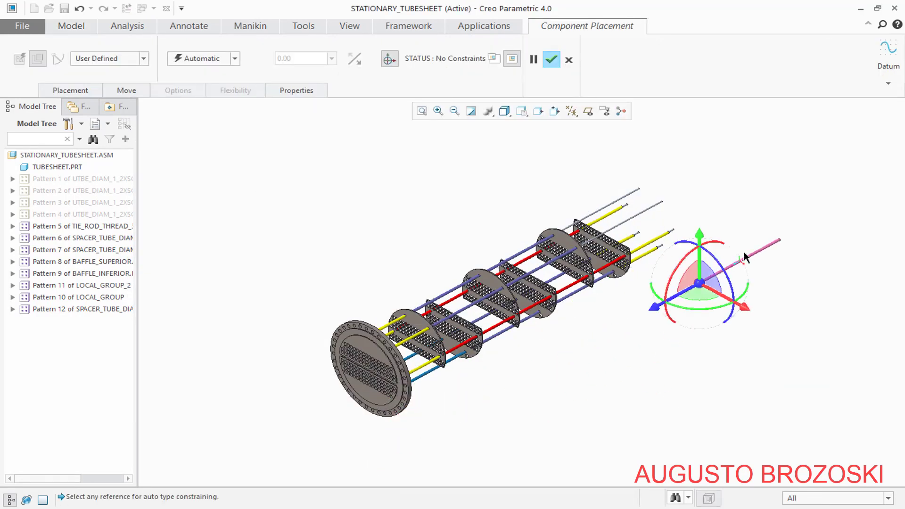
pyautogui.scroll(3, 720, 276)
pyautogui.moveTo(703, 341); pyautogui.dragTo(632, 299)
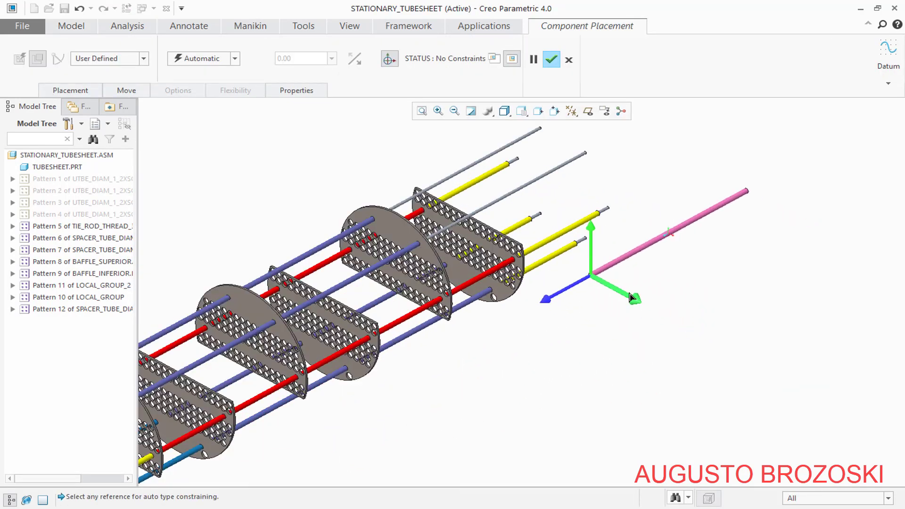
pyautogui.scroll(4, 638, 202)
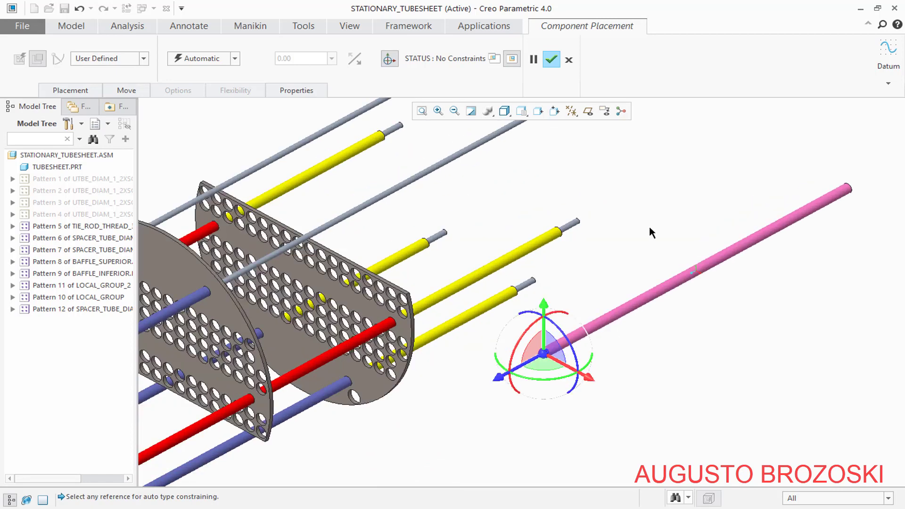
pyautogui.click(643, 301)
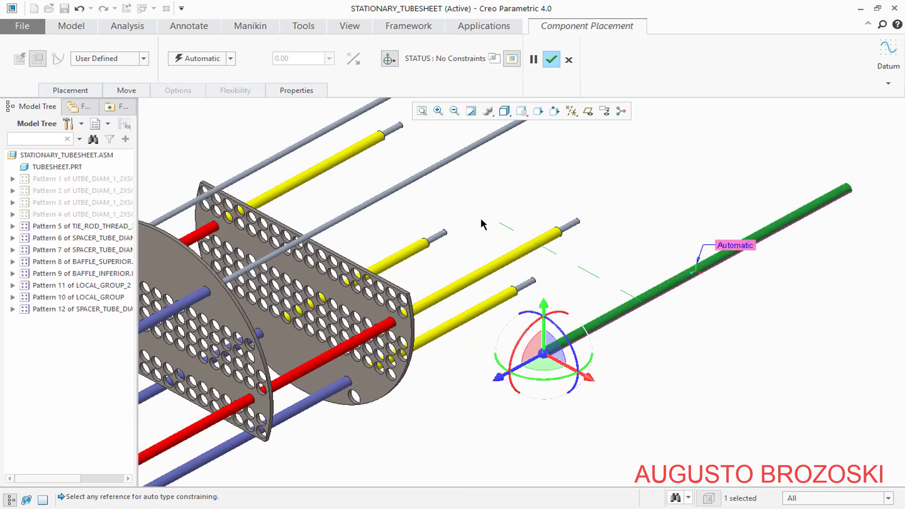
pyautogui.click(386, 204)
pyautogui.scroll(-2, 399, 238)
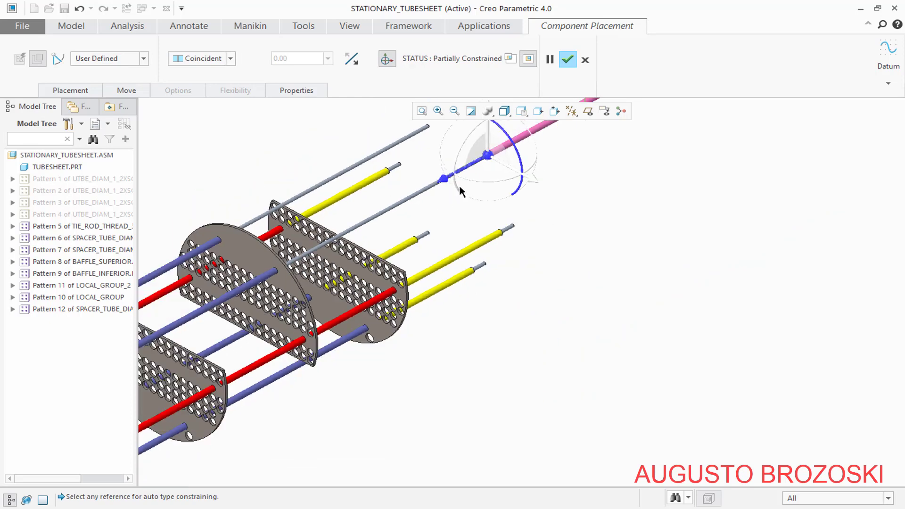
# - Make the blue tube's end face Coincident with the outer face of the second-to-last baffle and accept the placement
pyautogui.scroll(6, 460, 193)
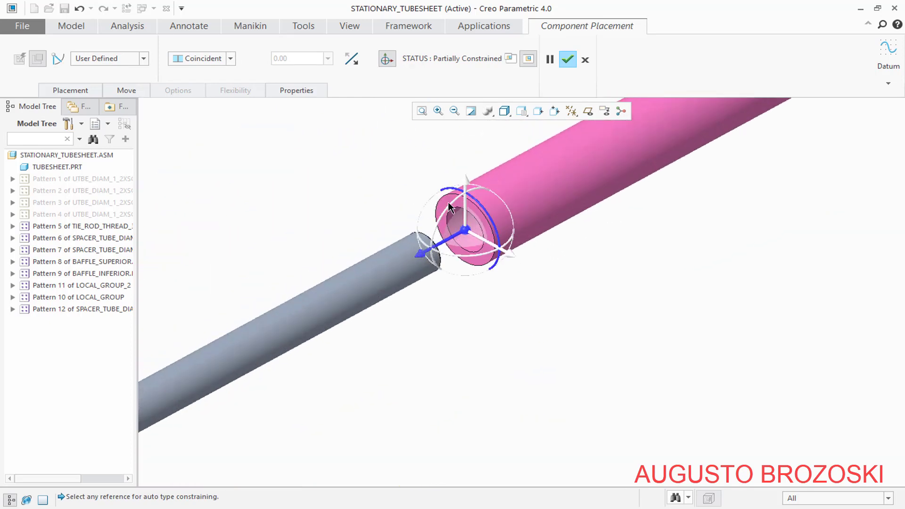
pyautogui.click(444, 200)
pyautogui.scroll(-3, 443, 202)
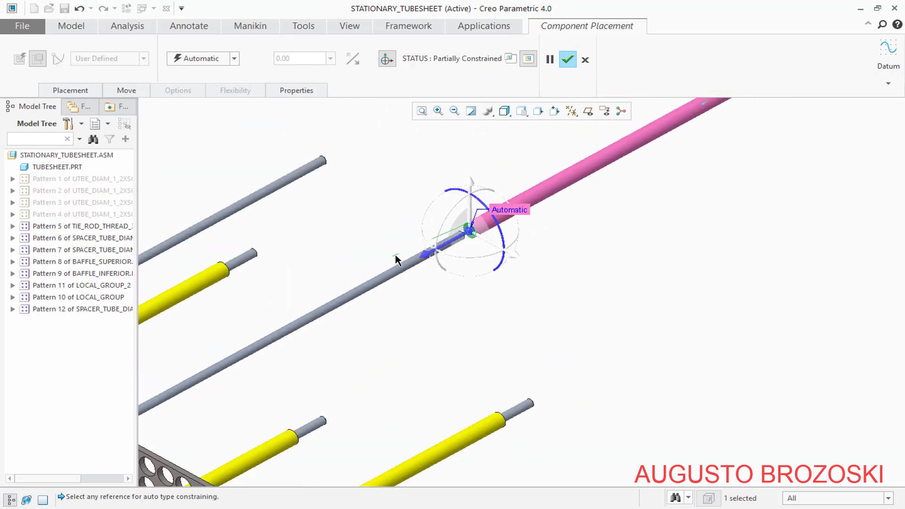
pyautogui.scroll(-3, 396, 258)
pyautogui.moveTo(374, 277); pyautogui.dragTo(238, 361, button='middle')
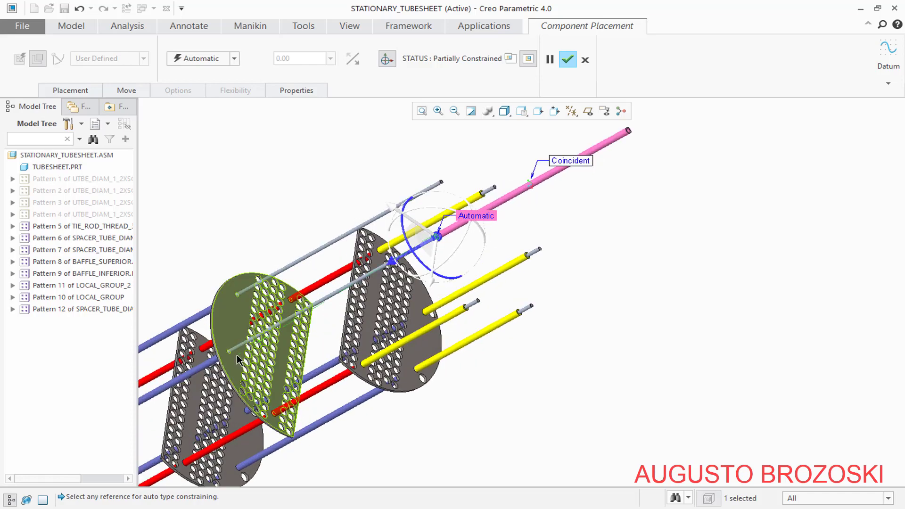
pyautogui.scroll(3, 238, 361)
pyautogui.scroll(-2, 238, 360)
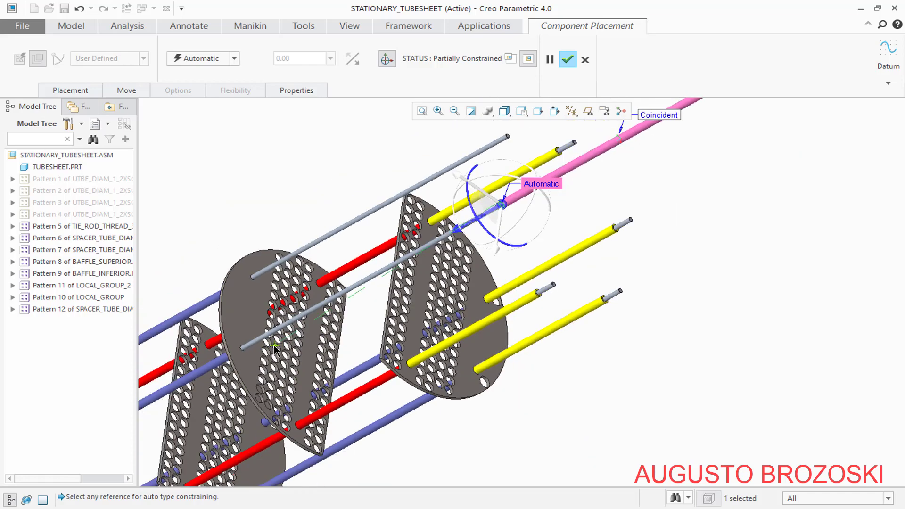
pyautogui.click(235, 327)
pyautogui.click(235, 58)
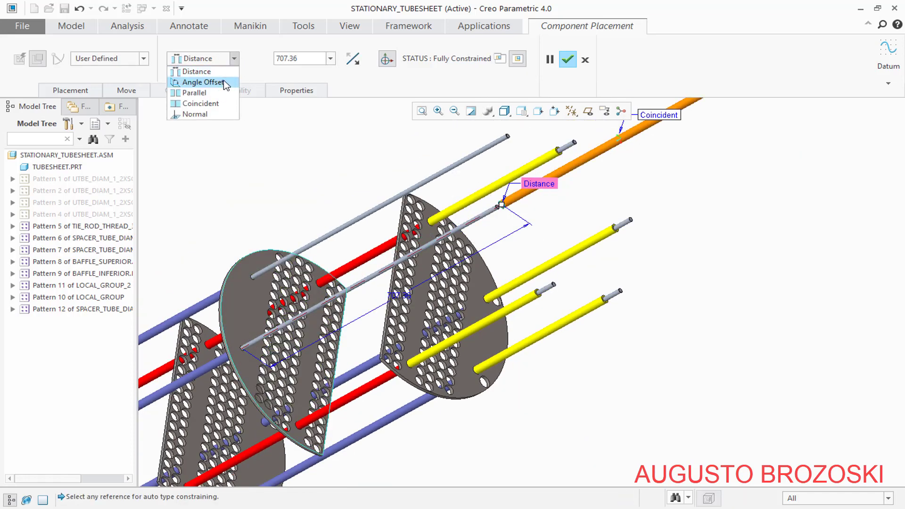
pyautogui.click(217, 102)
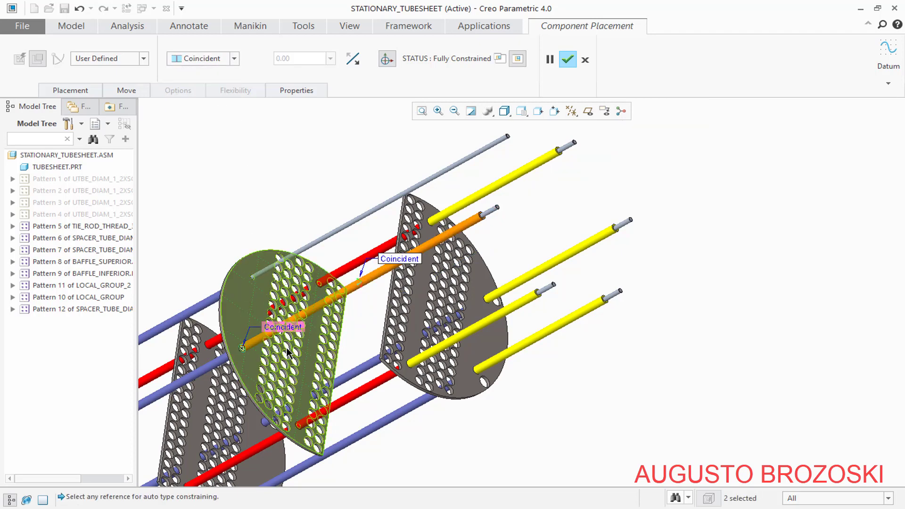
pyautogui.moveTo(249, 213); pyautogui.dragTo(441, 212, button='middle')
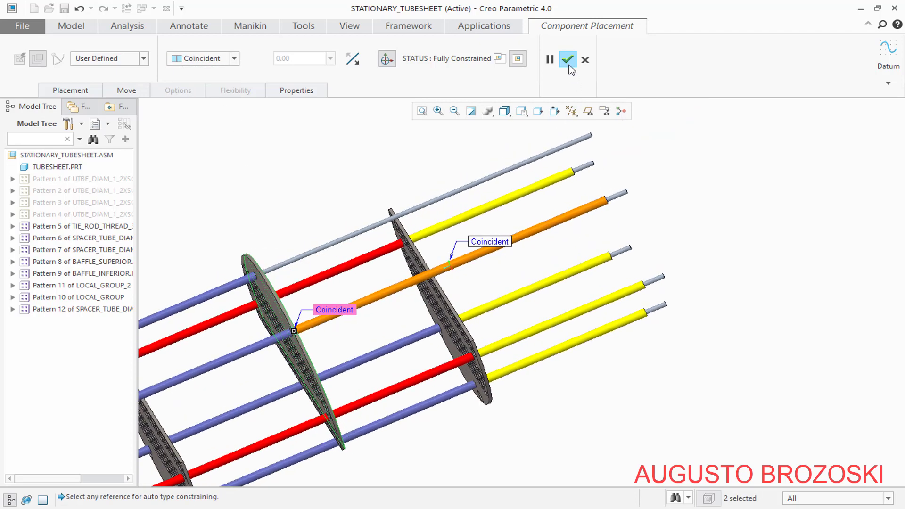
pyautogui.middleClick(352, 189)
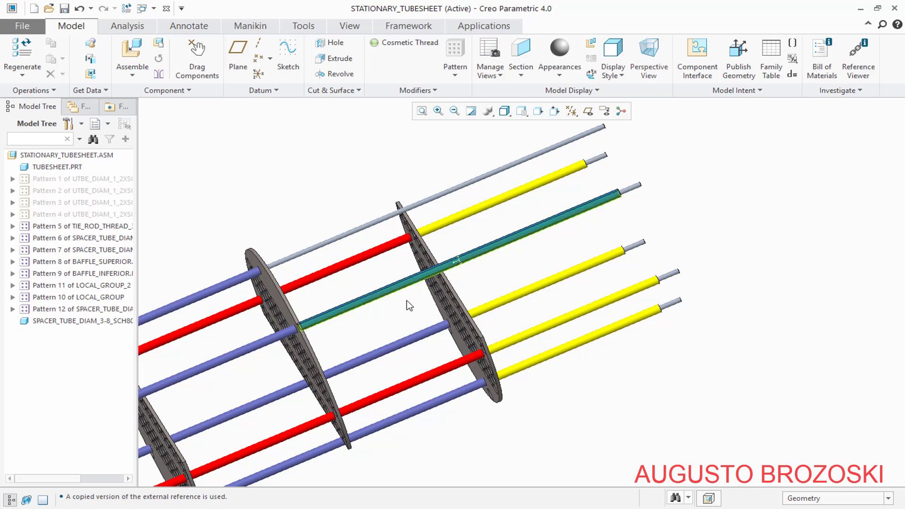
# - Insert another blue spacer_tube_diam_3-8_sch80_x653.prt into the assembly
pyautogui.scroll(-5, 488, 267)
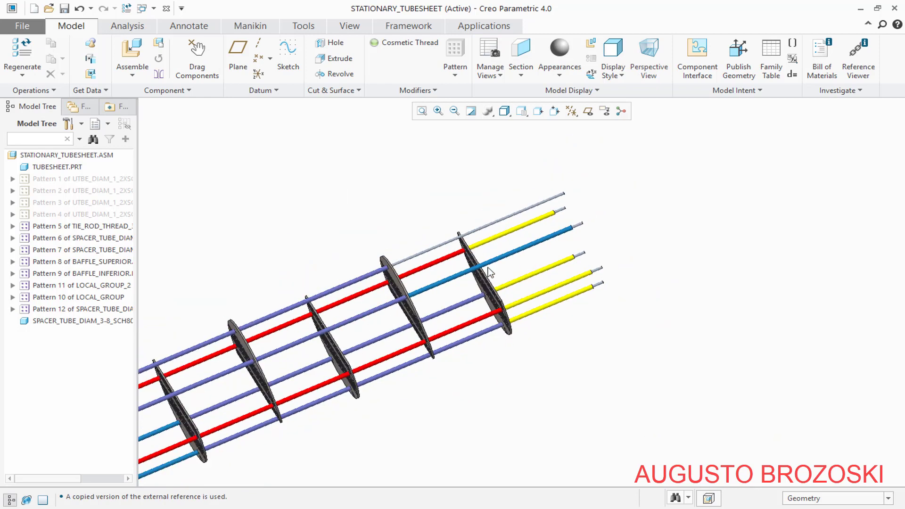
pyautogui.click(132, 52)
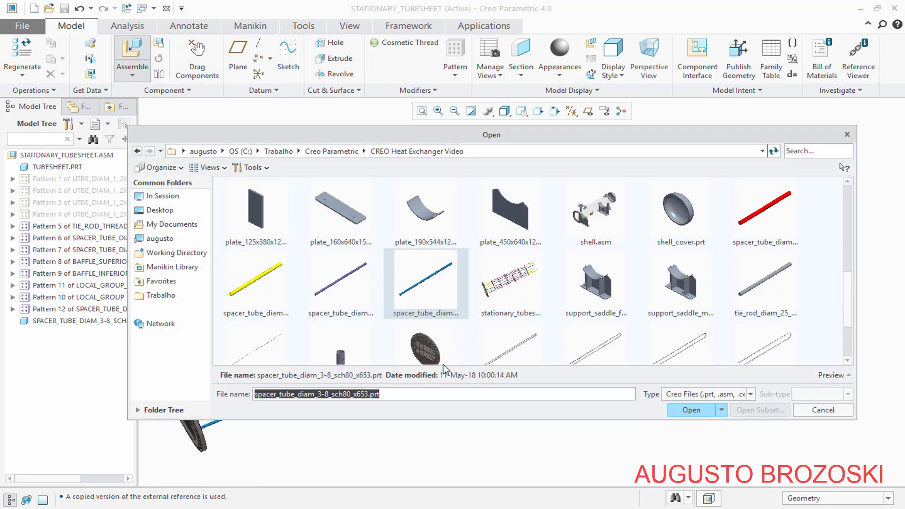
pyautogui.click(700, 406)
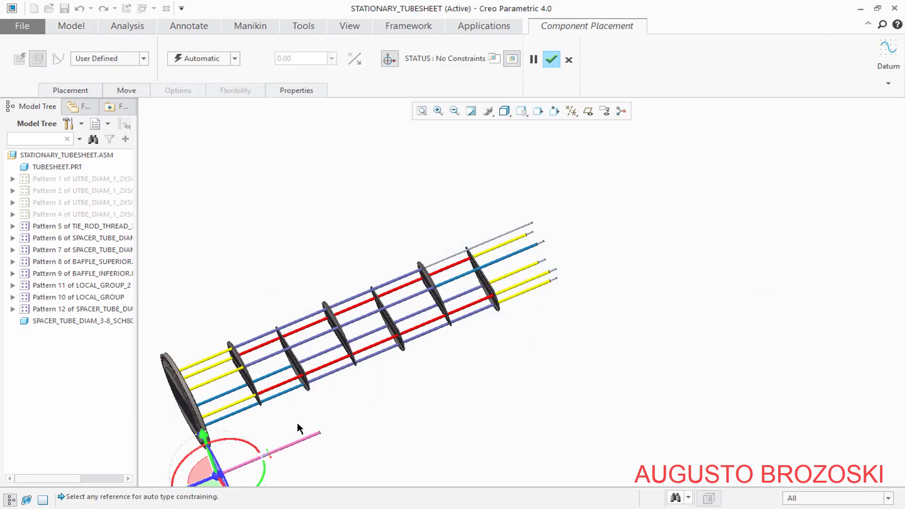
# - Bring the new blue tube near the free rod ends and make its cylindrical surface Coincident with the remaining bare tie rod
pyautogui.scroll(-2, 297, 428)
pyautogui.moveTo(205, 470); pyautogui.dragTo(405, 400)
pyautogui.scroll(3, 437, 366)
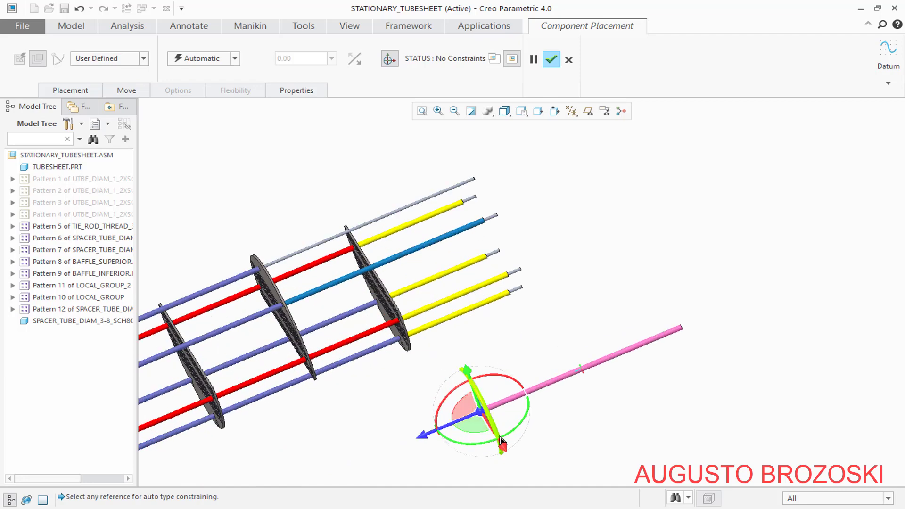
pyautogui.moveTo(503, 446); pyautogui.dragTo(355, 233)
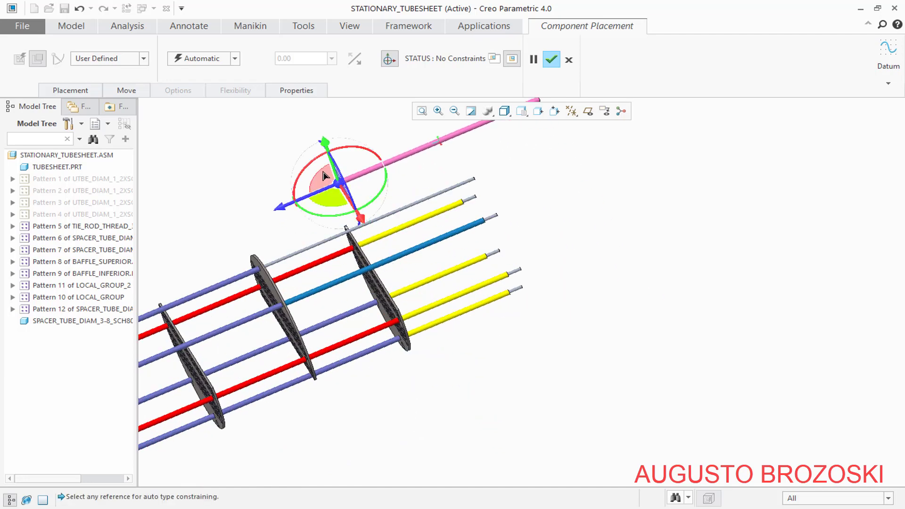
pyautogui.scroll(3, 339, 192)
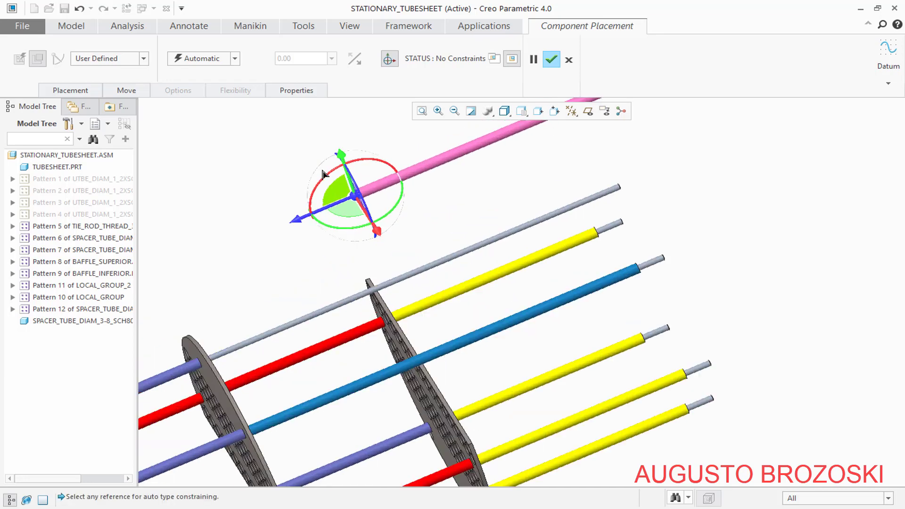
pyautogui.click(413, 167)
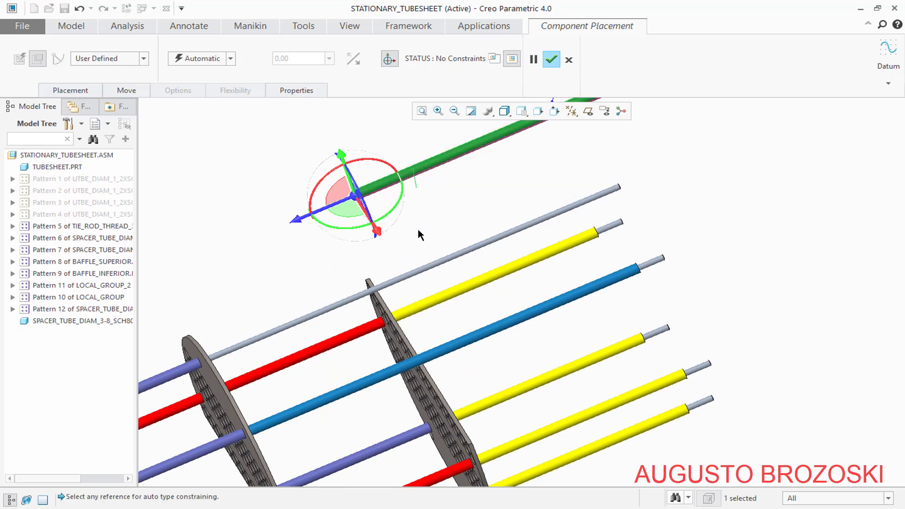
pyautogui.click(419, 277)
# - Make the new blue tube's end face Coincident with the second-to-last baffle's outer face and accept the placement
pyautogui.scroll(3, 451, 262)
pyautogui.scroll(5, 439, 250)
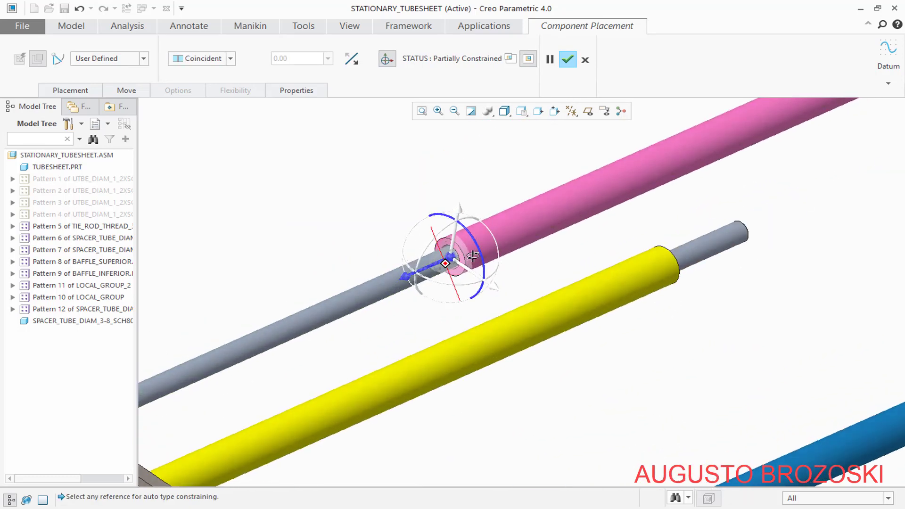
pyautogui.scroll(-8, 415, 250)
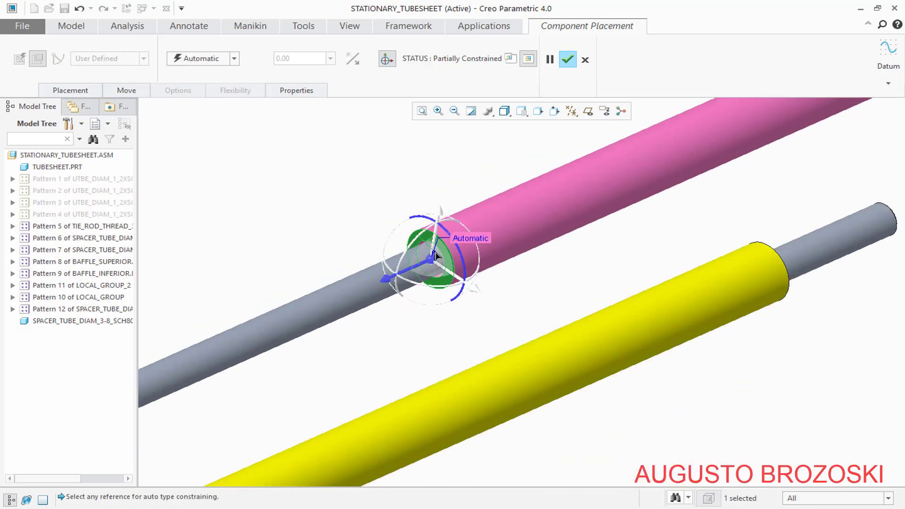
pyautogui.moveTo(355, 299); pyautogui.dragTo(306, 321, button='middle')
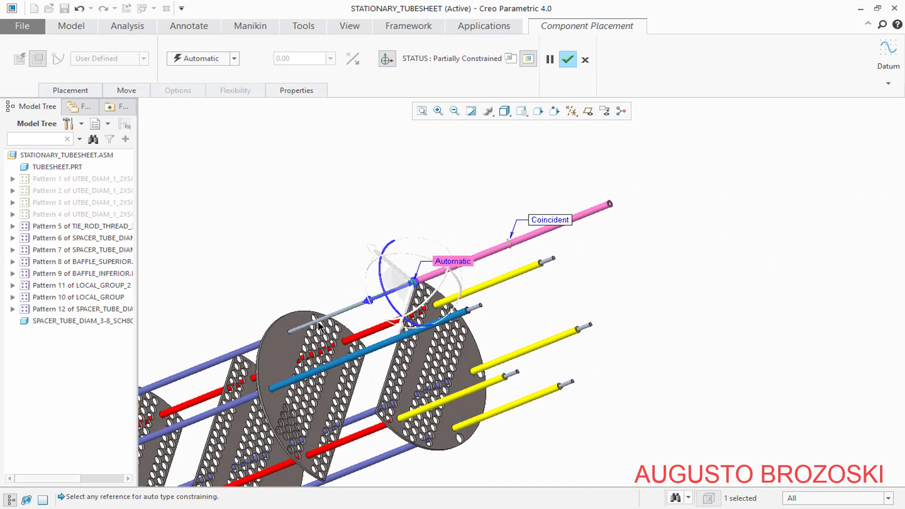
pyautogui.scroll(5, 303, 323)
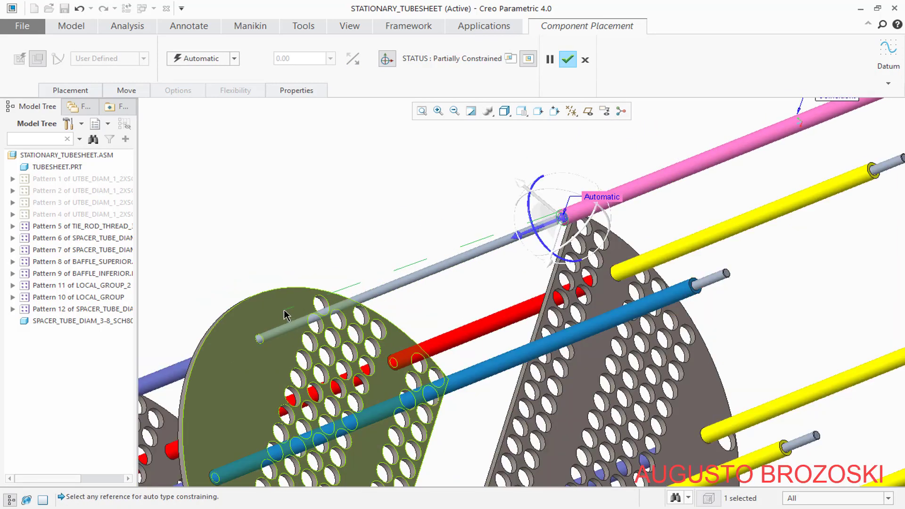
pyautogui.click(285, 315)
pyautogui.click(234, 60)
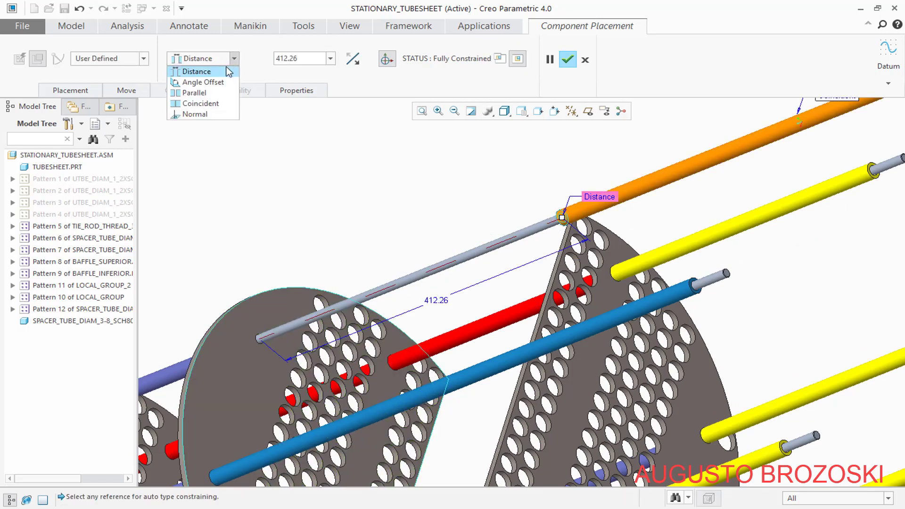
pyautogui.click(228, 105)
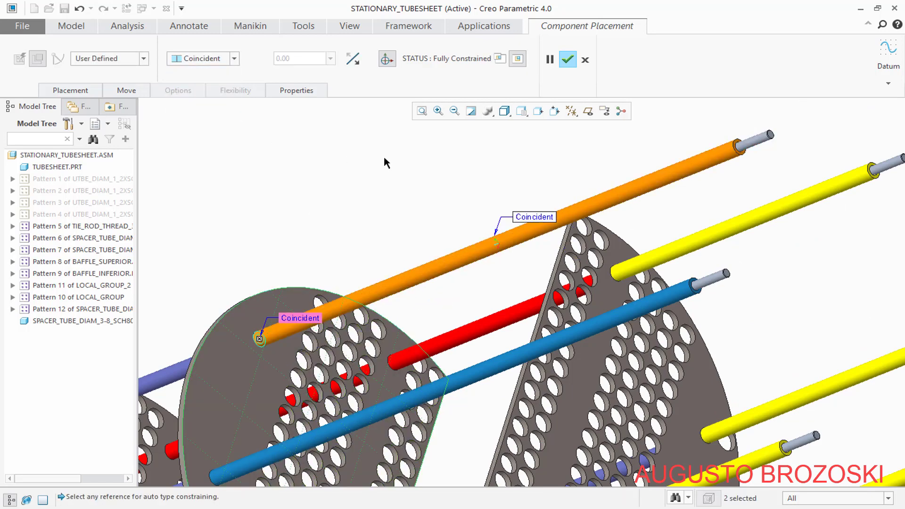
pyautogui.click(568, 60)
# - Return the assembly to its standard orientation and save it
pyautogui.scroll(3, 441, 220)
pyautogui.moveTo(441, 220)
pyautogui.mouseDown(button='middle')
pyautogui.moveTo(460, 240)
pyautogui.moveTo(495, 235)
pyautogui.moveTo(500, 215)
pyautogui.moveTo(456, 215)
pyautogui.moveTo(481, 226)
pyautogui.moveTo(447, 210)
pyautogui.mouseUp(button='middle')
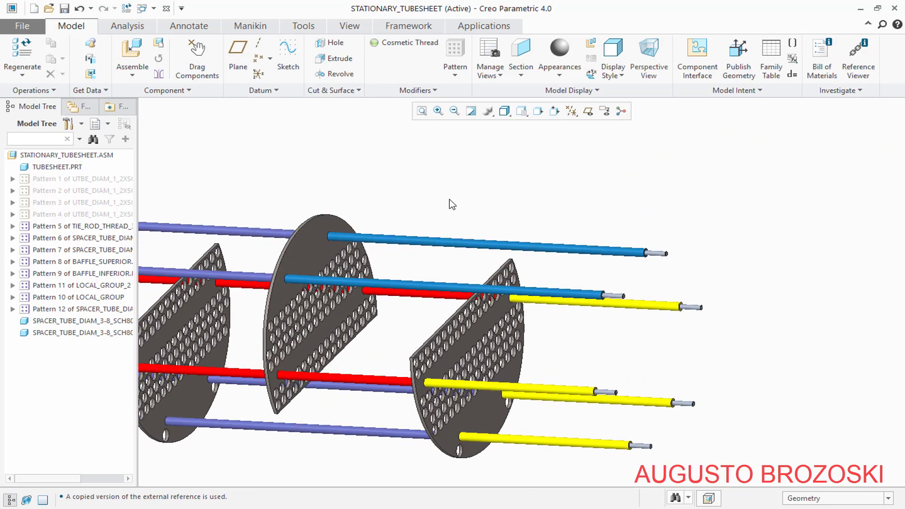
pyautogui.click(522, 111)
pyautogui.click(500, 123)
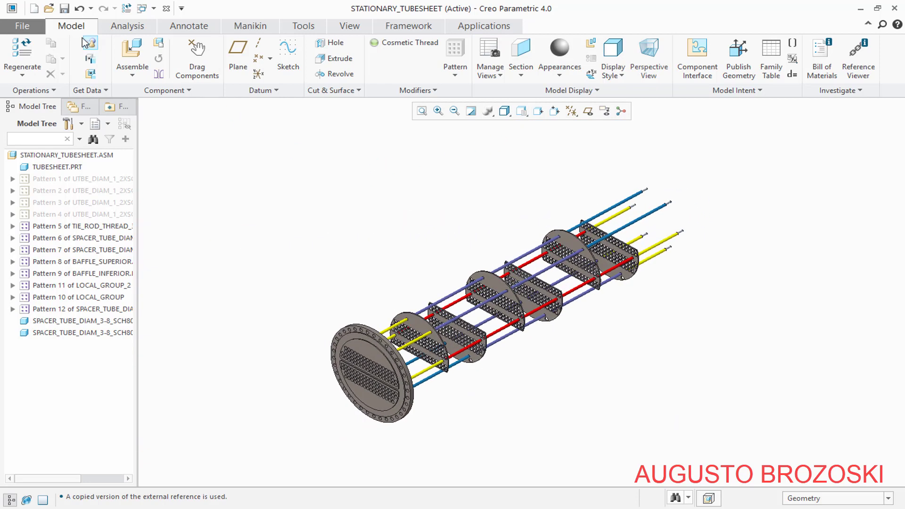
pyautogui.click(69, 7)
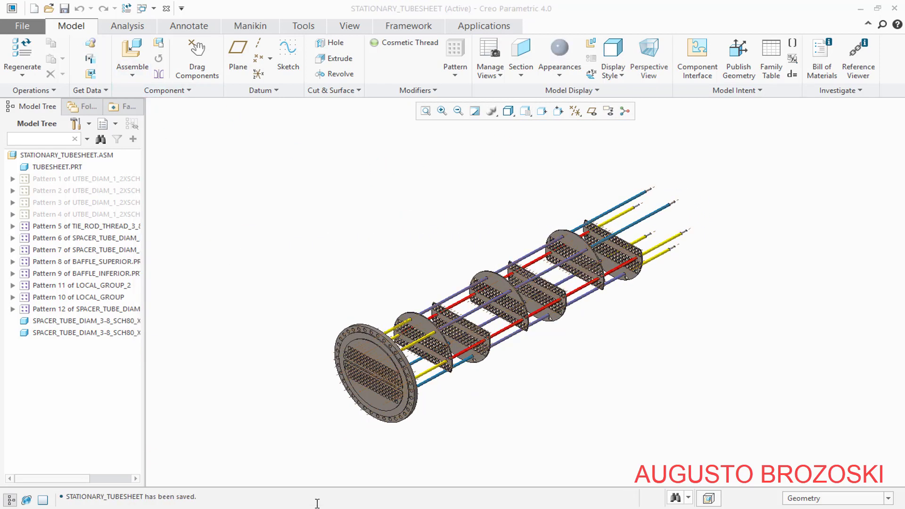
# - Check the end baffle on the heat exchanger PDF drawing, return to Creo and insert baffle.prt into the assembly
pyautogui.hotkey('alt', 'Tab')
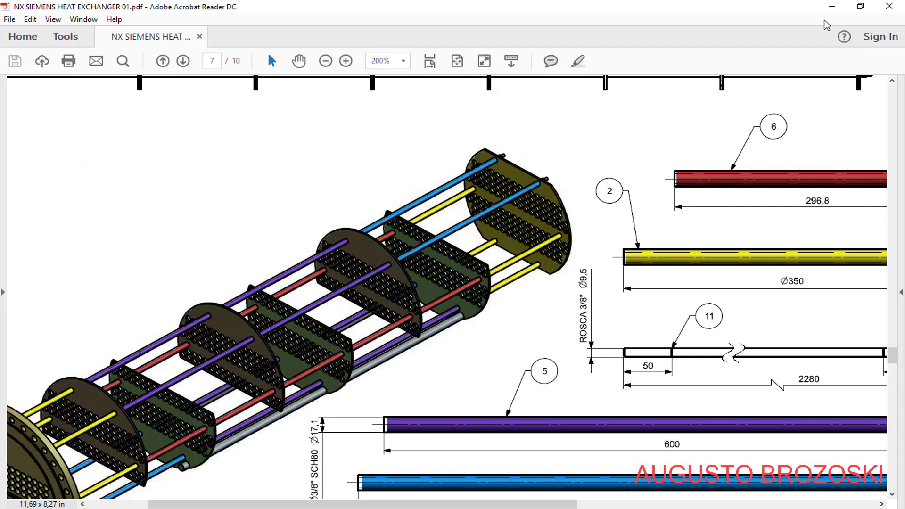
pyautogui.click(832, 6)
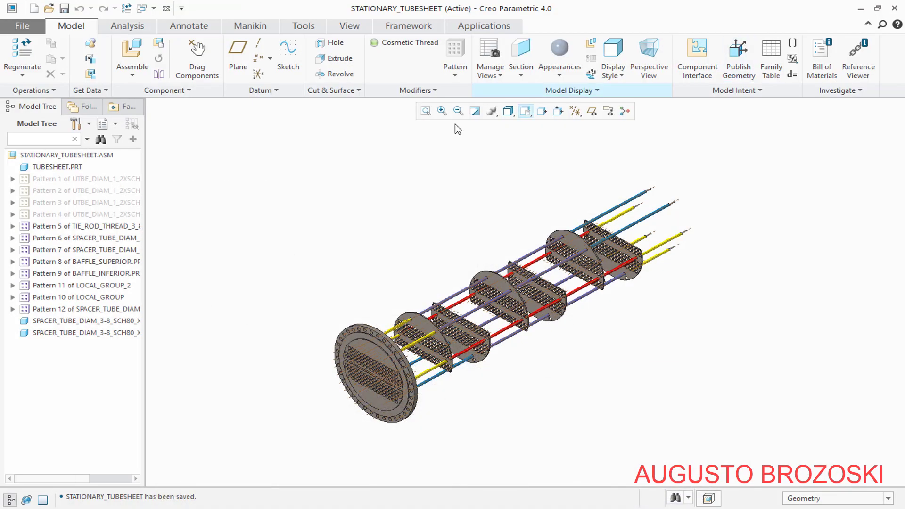
pyautogui.click(141, 71)
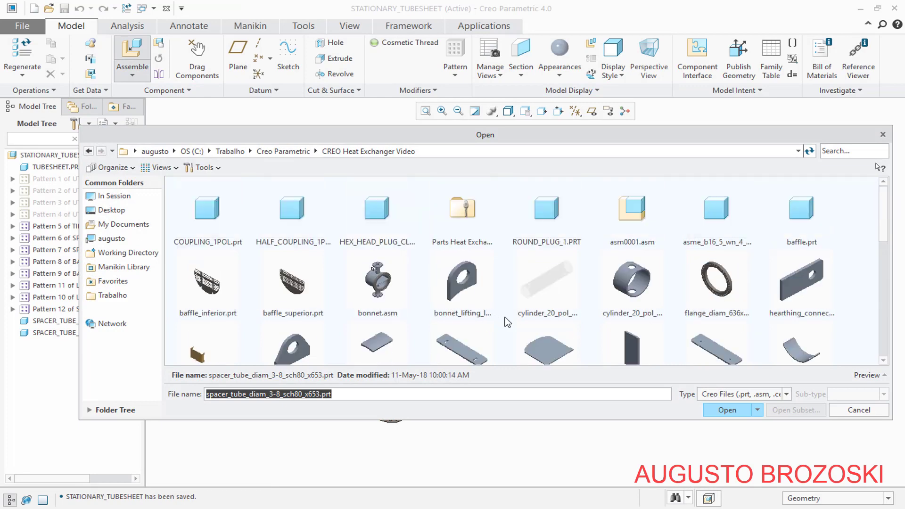
pyautogui.click(796, 221)
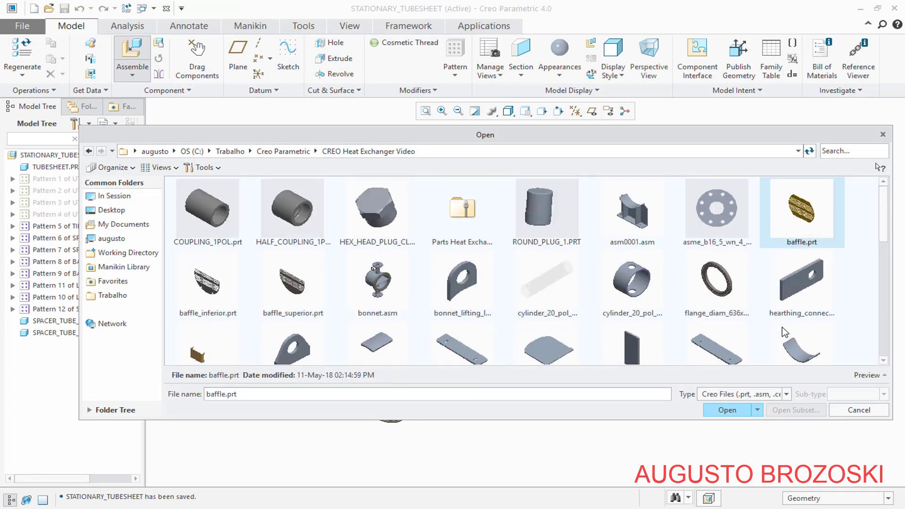
pyautogui.click(731, 415)
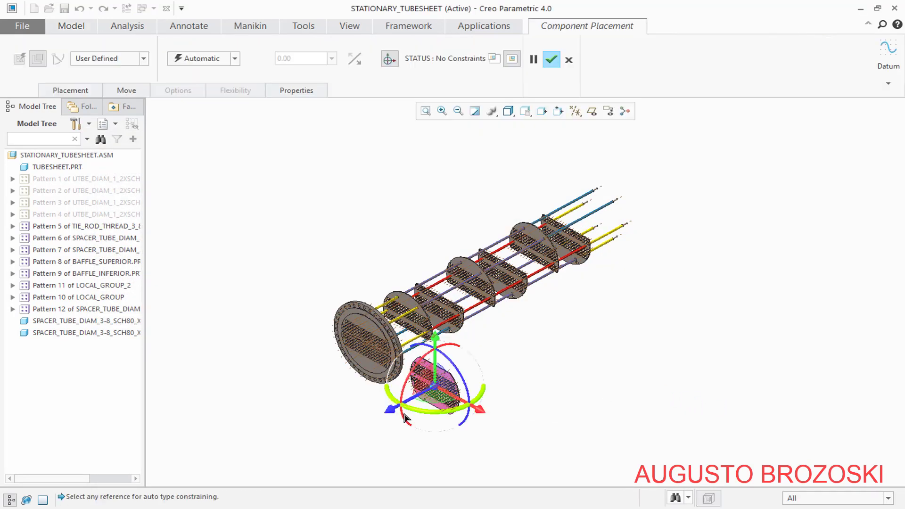
# - Move the unconstrained baffle close to the free ends of the tie rods
pyautogui.moveTo(392, 413); pyautogui.dragTo(601, 253)
pyautogui.scroll(-2, 639, 197)
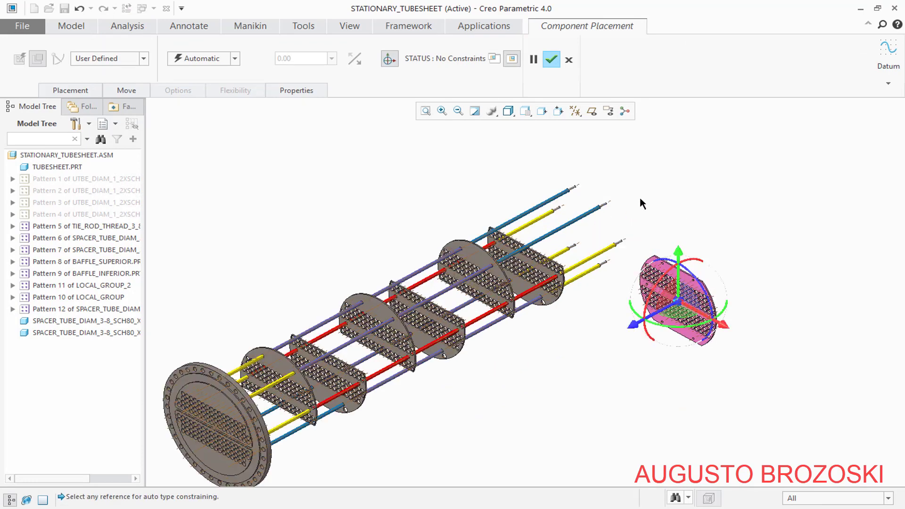
pyautogui.scroll(-3, 640, 198)
pyautogui.moveTo(757, 424); pyautogui.dragTo(698, 400)
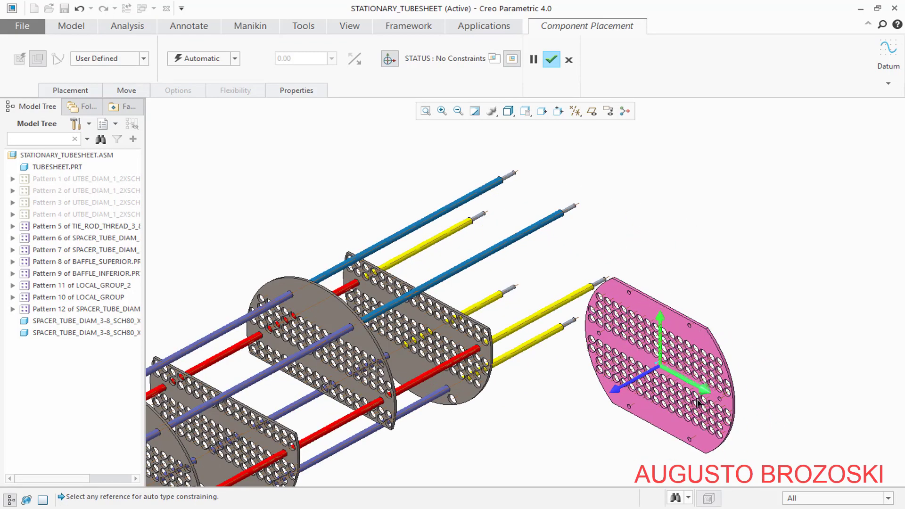
# - Make the end baffle's flat face Coincident with the free end face of a blue spacer tube
pyautogui.scroll(-5, 740, 388)
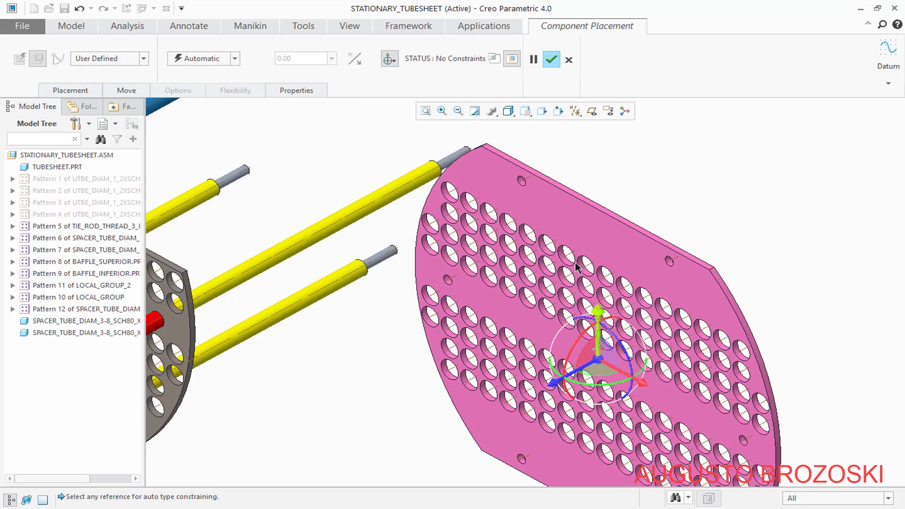
pyautogui.click(570, 221)
pyautogui.scroll(5, 559, 283)
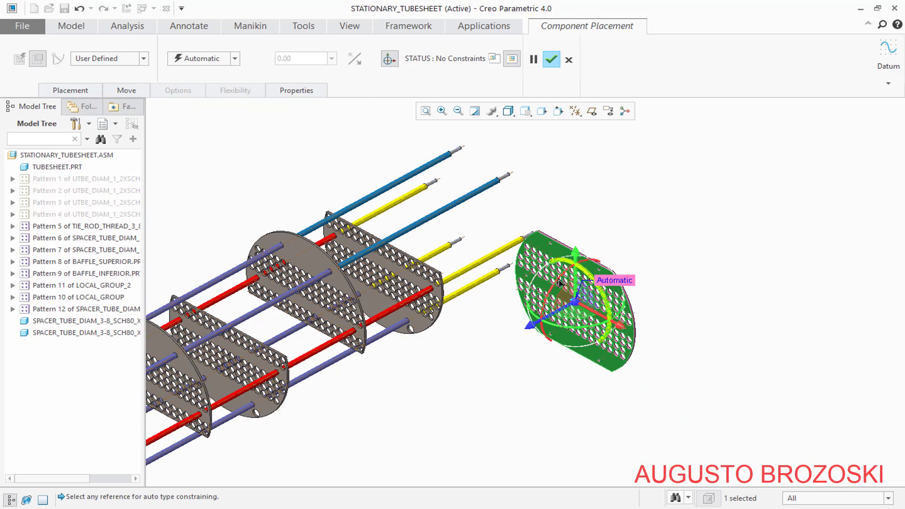
pyautogui.moveTo(541, 229); pyautogui.dragTo(511, 268, button='middle')
pyautogui.scroll(4, 513, 278)
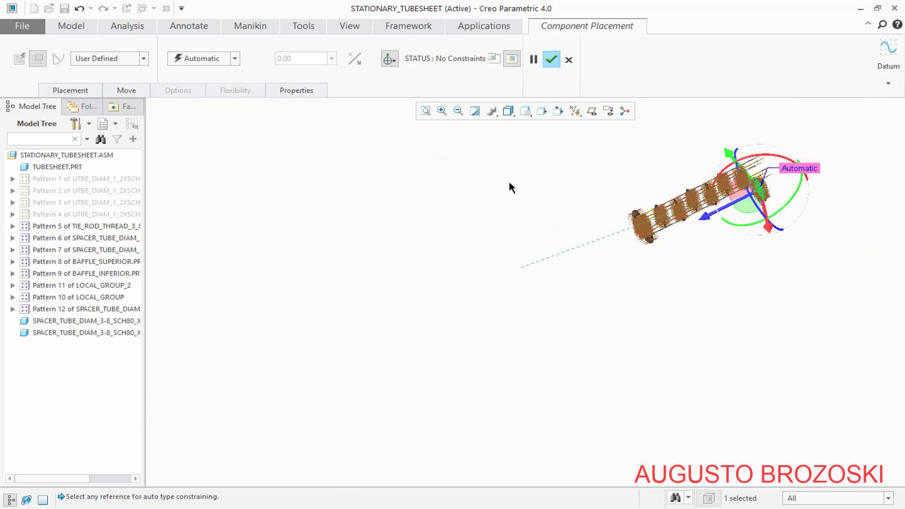
pyautogui.click(426, 112)
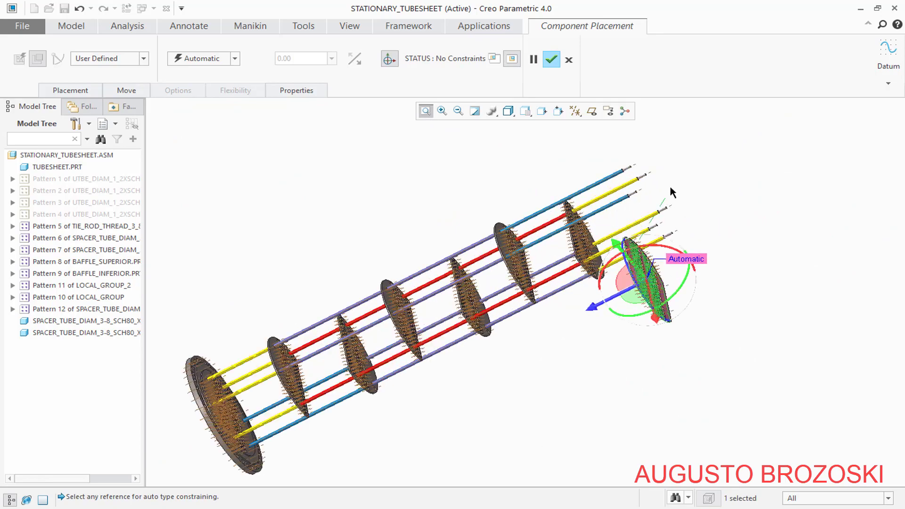
pyautogui.scroll(-3, 656, 191)
pyautogui.moveTo(639, 198); pyautogui.dragTo(611, 235, button='middle')
pyautogui.scroll(4, 611, 236)
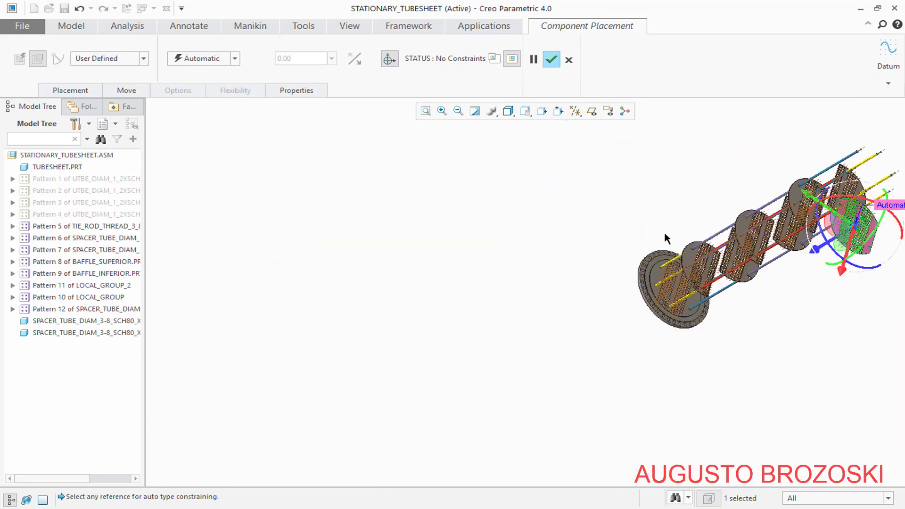
pyautogui.scroll(-2, 868, 169)
pyautogui.scroll(-10, 870, 173)
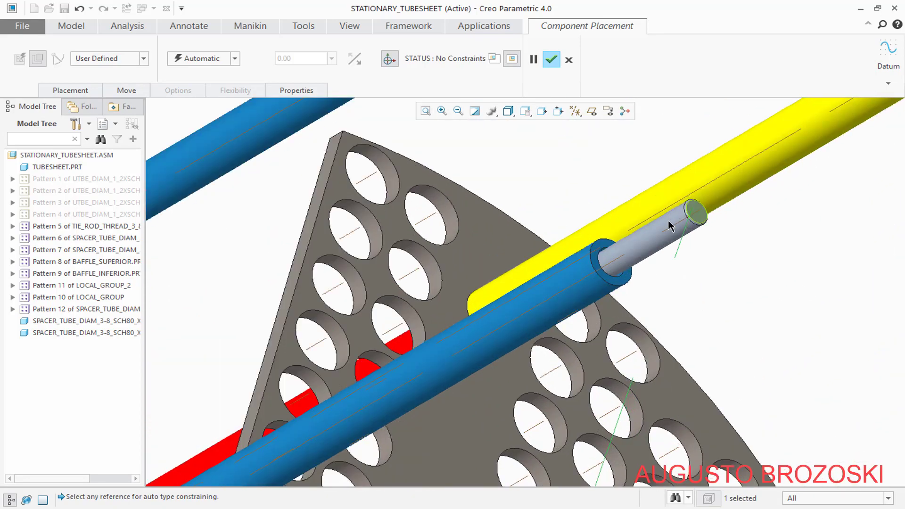
pyautogui.click(527, 267)
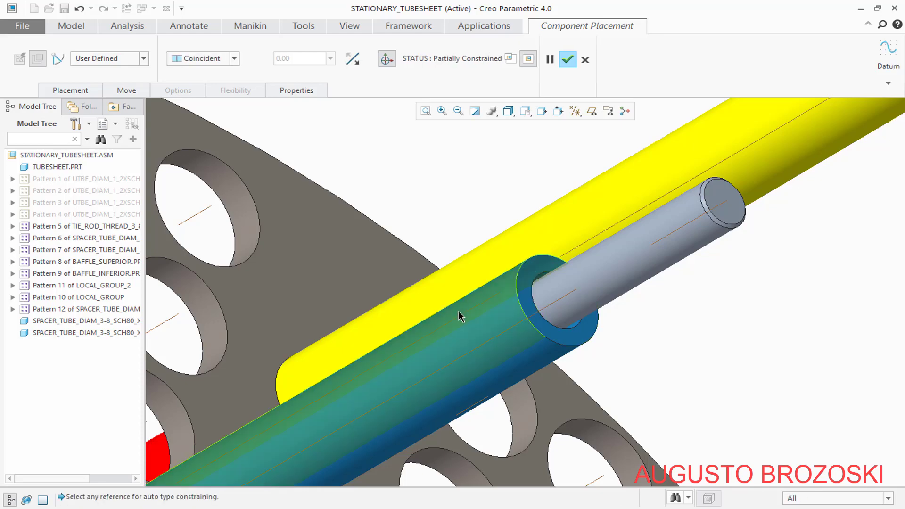
# - Make the end baffle's curved outer edge surface Coincident with the tubesheet's outer cylindrical surface to centre it
pyautogui.scroll(5, 465, 313)
pyautogui.scroll(7, 470, 325)
pyautogui.scroll(-2, 457, 443)
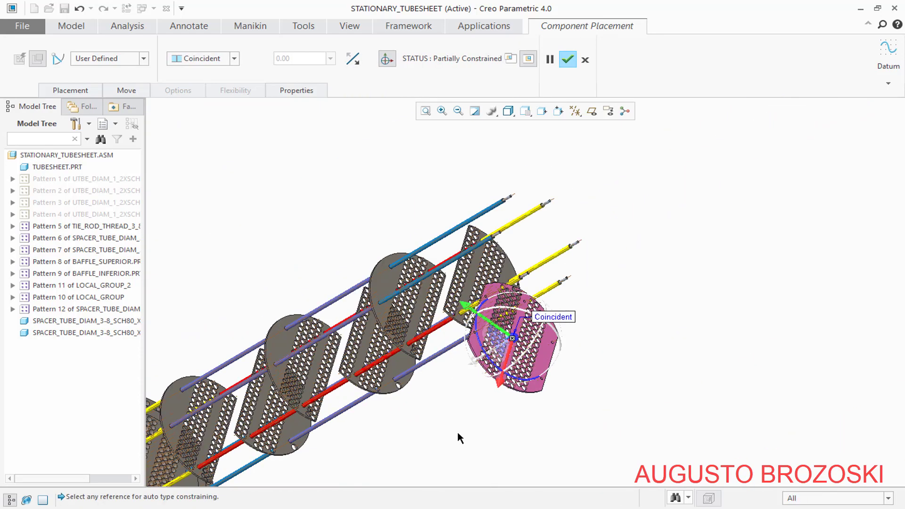
pyautogui.scroll(-8, 477, 404)
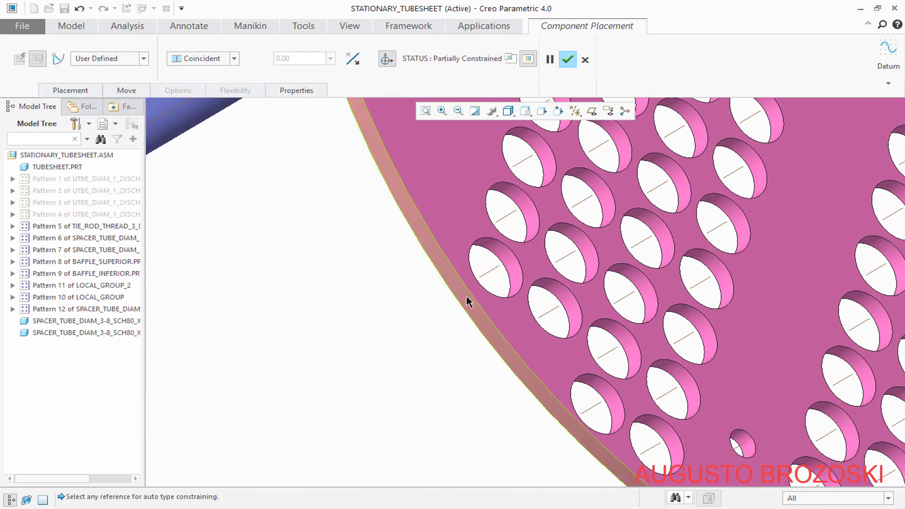
pyautogui.click(466, 295)
pyautogui.scroll(6, 465, 295)
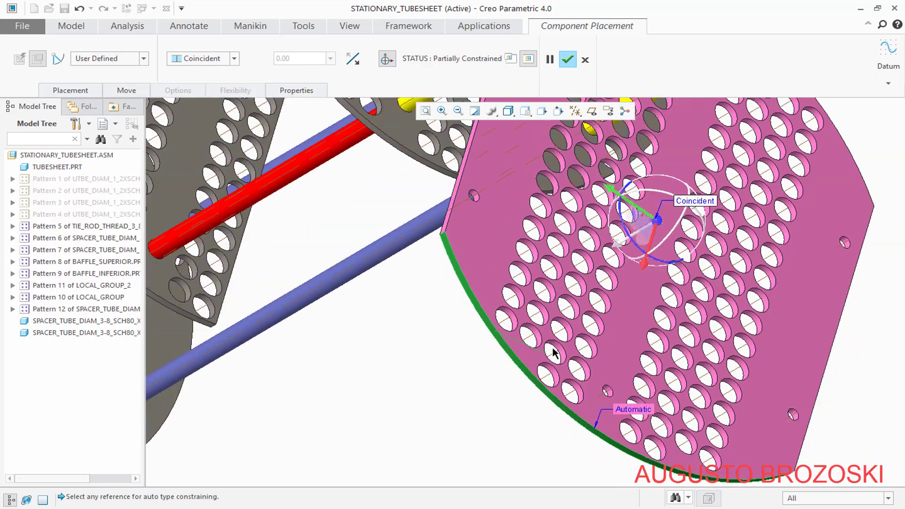
pyautogui.scroll(2, 572, 352)
pyautogui.scroll(-10, 308, 463)
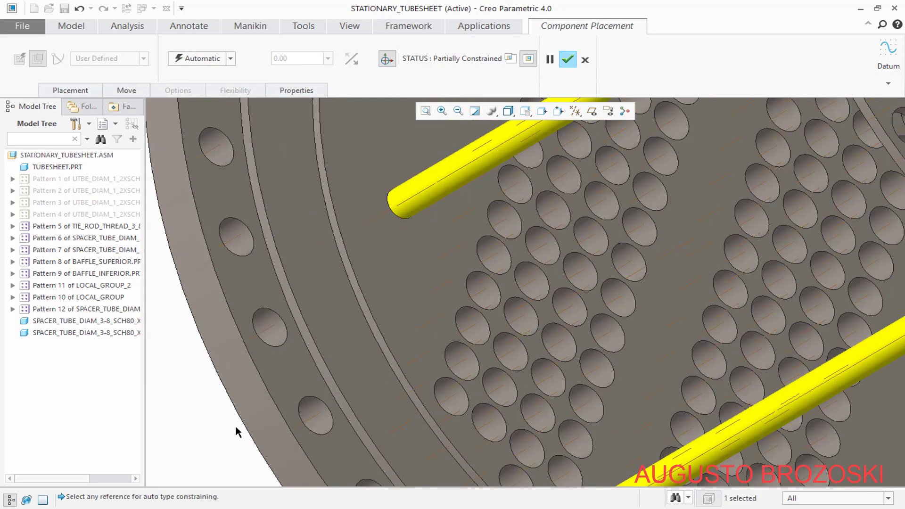
pyautogui.click(252, 396)
pyautogui.scroll(10, 264, 395)
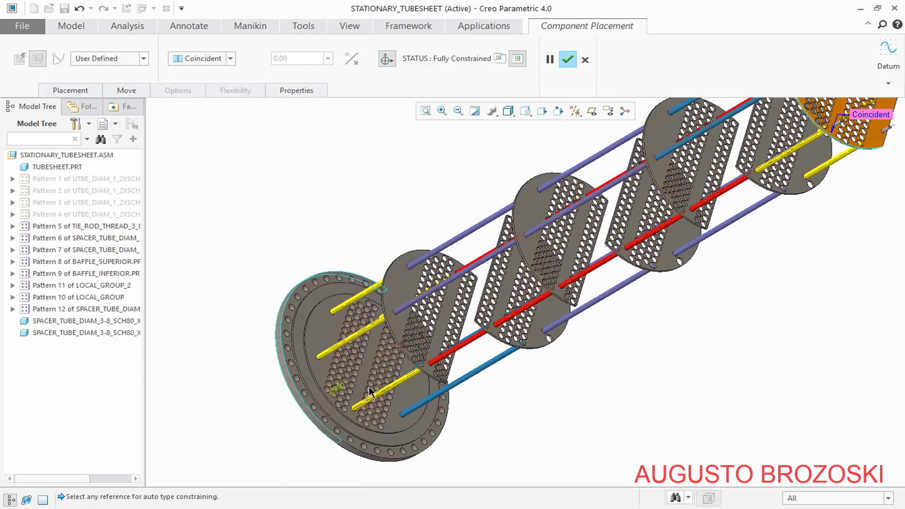
# - Display the datum planes and turn off Allow Assumptions in the end baffle's placement constraints
pyautogui.scroll(-5, 571, 269)
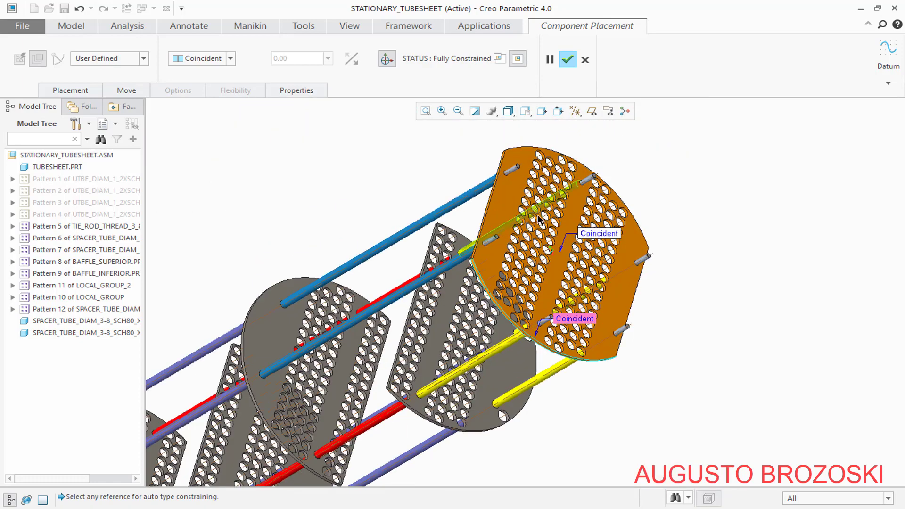
pyautogui.click(592, 112)
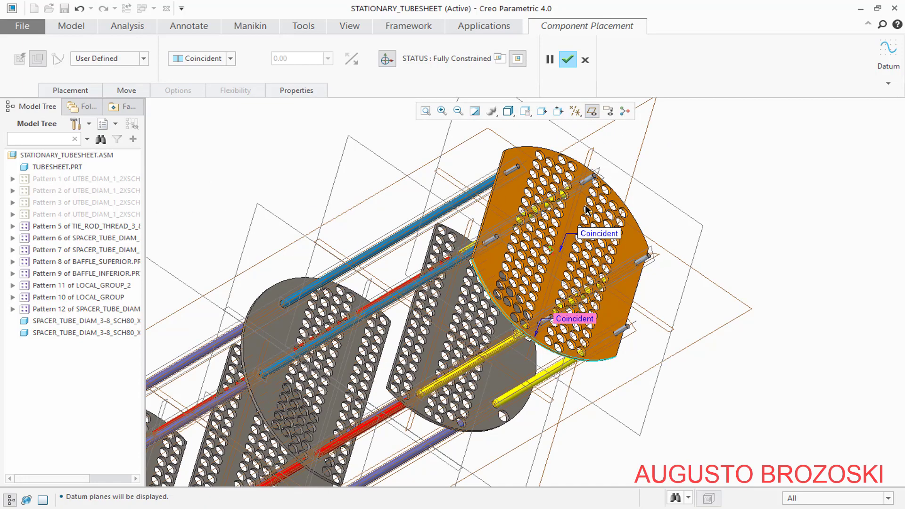
pyautogui.scroll(3, 565, 212)
pyautogui.moveTo(535, 213); pyautogui.dragTo(567, 197, button='middle')
pyautogui.scroll(-4, 565, 197)
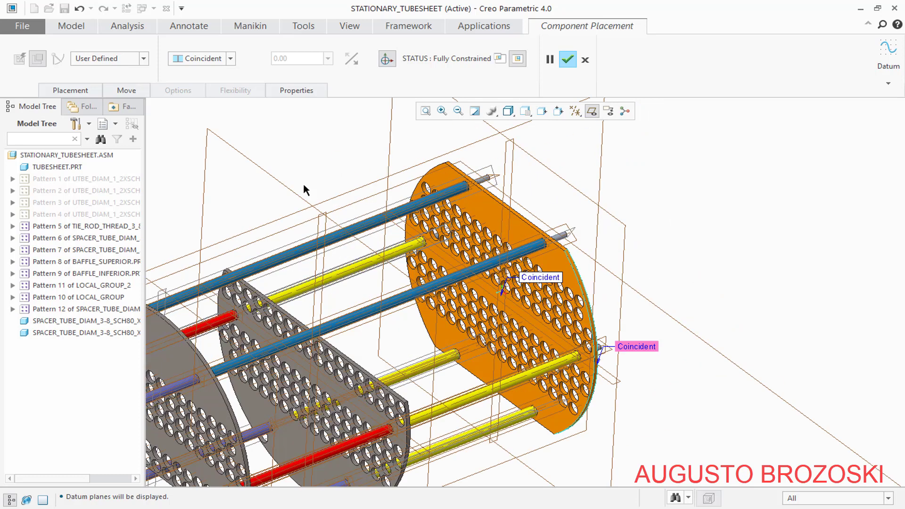
pyautogui.click(71, 91)
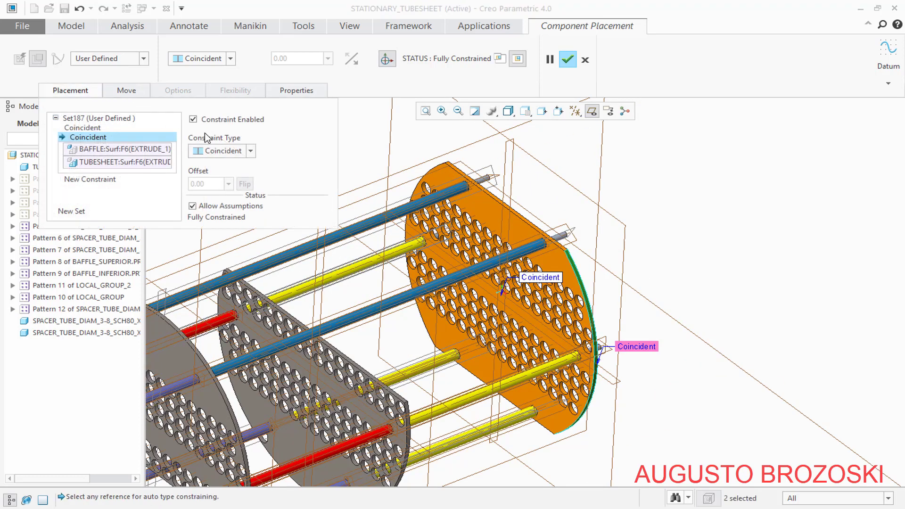
pyautogui.click(192, 206)
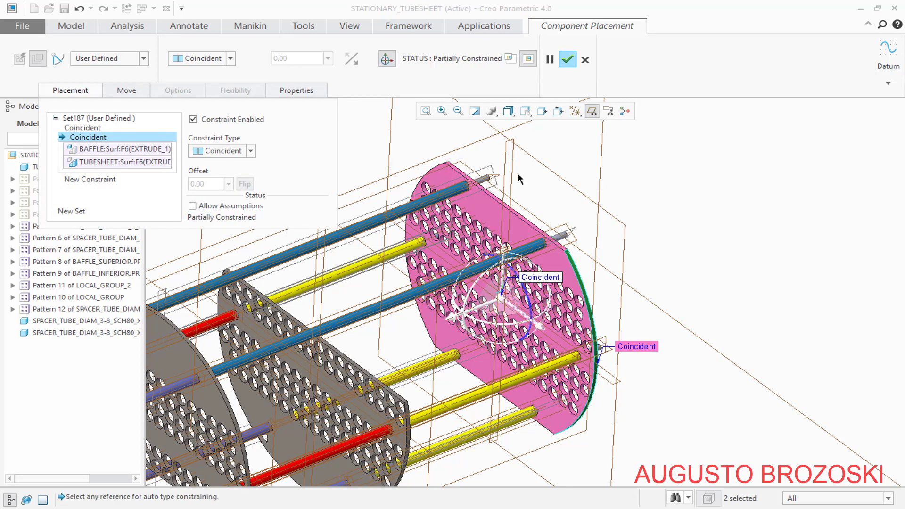
# - Make the end baffle's RIGHT datum plane Coincident with the tubesheet's RIGHT datum plane and accept the placement
pyautogui.click(114, 177)
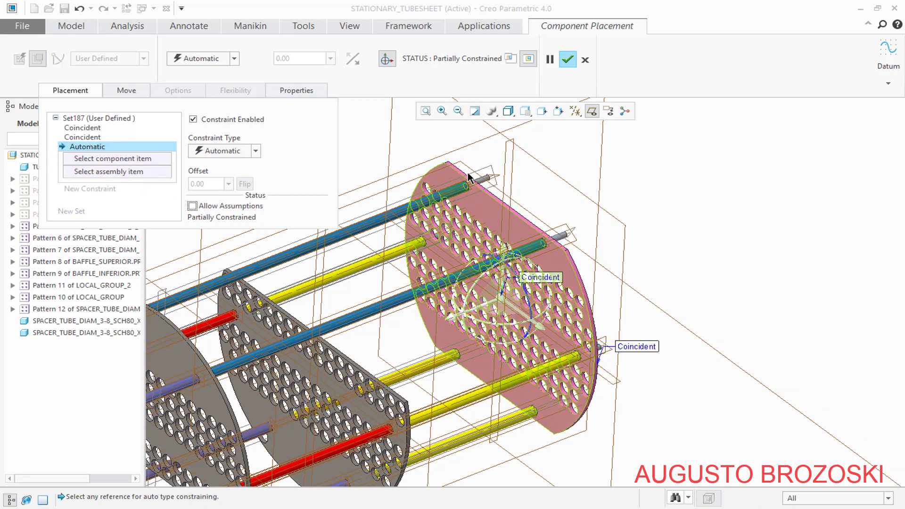
pyautogui.click(506, 165)
pyautogui.scroll(5, 641, 237)
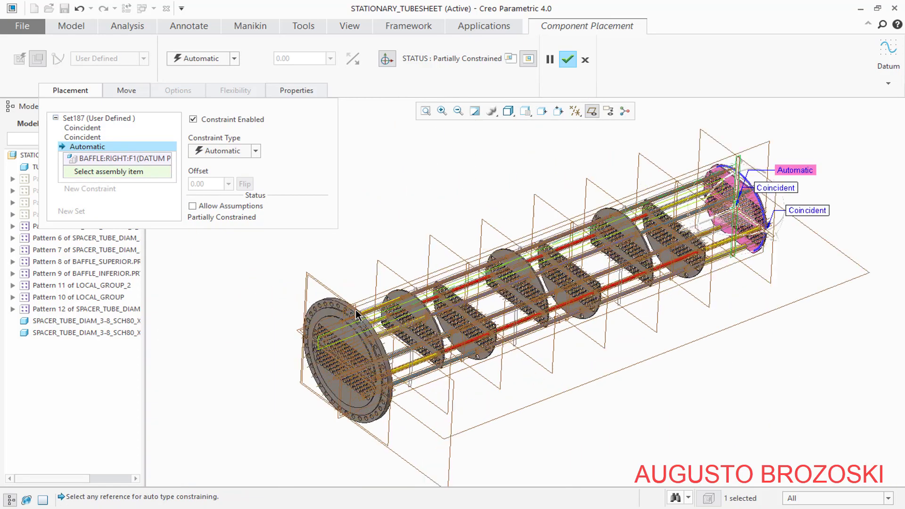
pyautogui.scroll(-6, 355, 310)
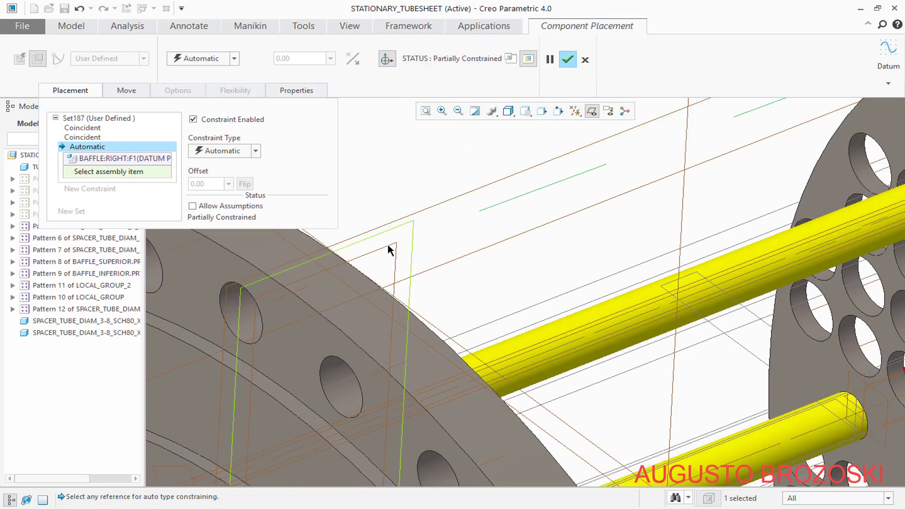
pyautogui.click(390, 249)
pyautogui.scroll(8, 378, 264)
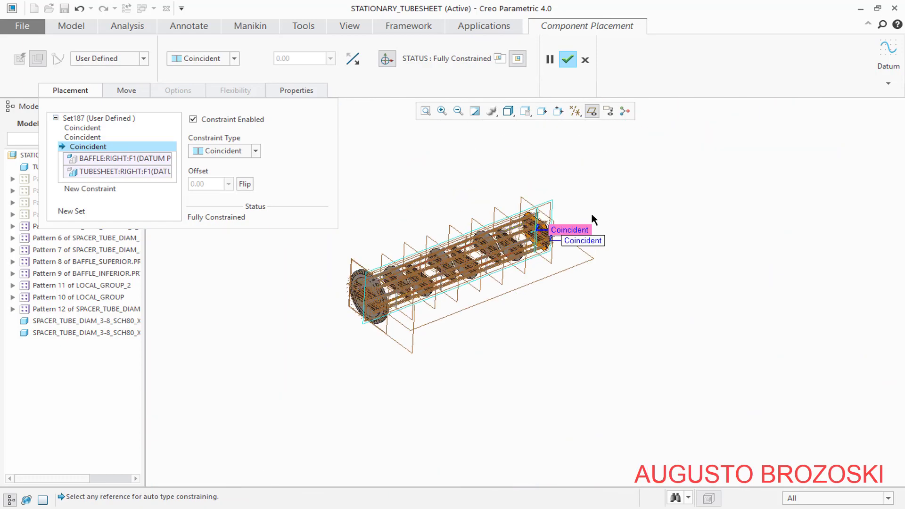
pyautogui.scroll(-7, 593, 220)
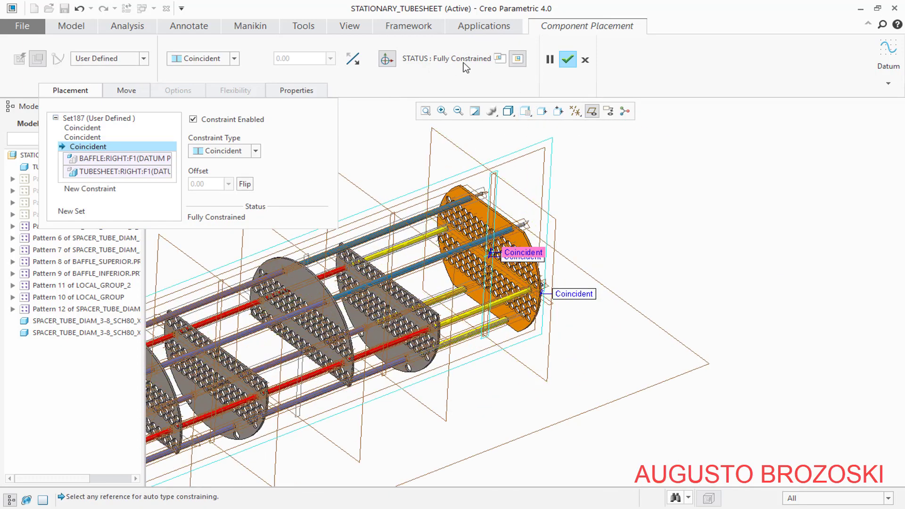
pyautogui.click(566, 60)
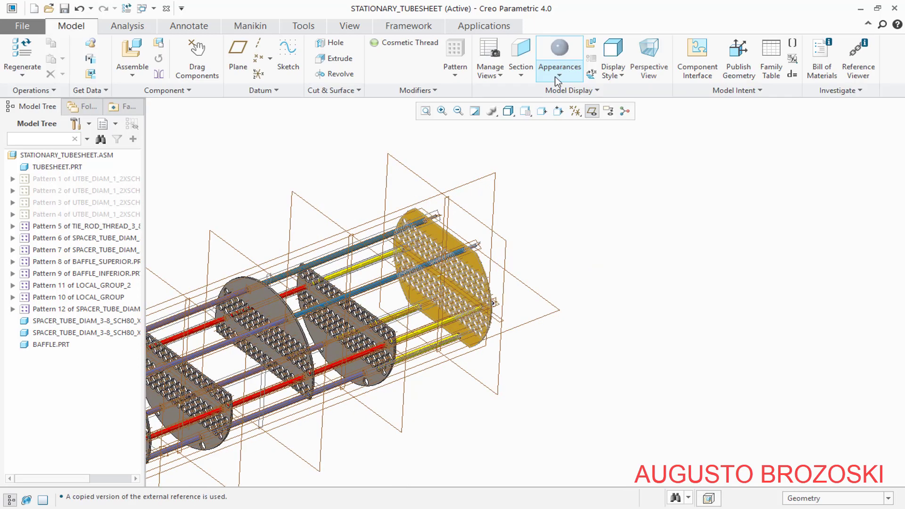
# - Hide the datum planes, axes and points in the assembly
pyautogui.click(592, 113)
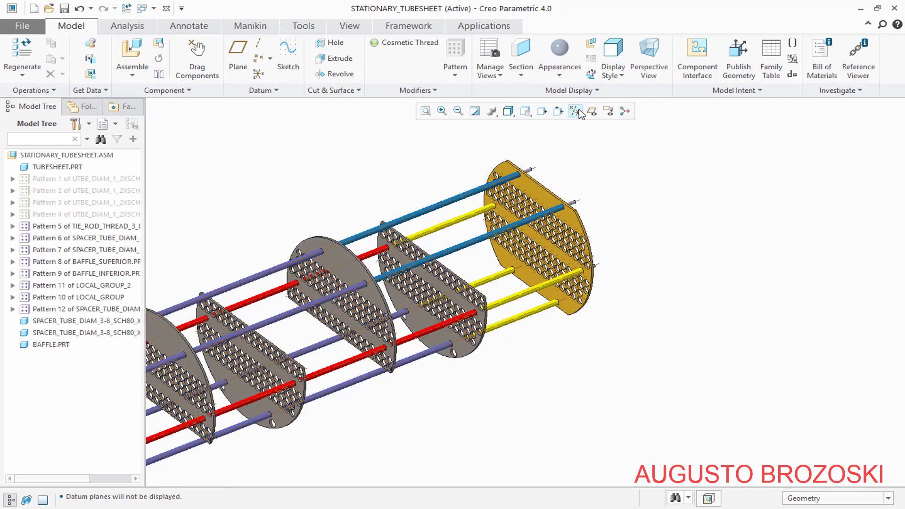
pyautogui.click(580, 114)
pyautogui.click(574, 139)
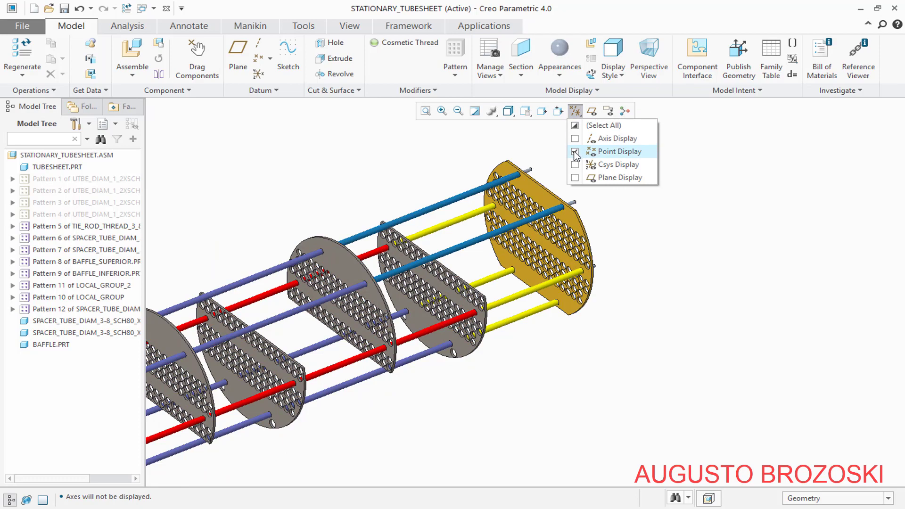
pyautogui.click(575, 151)
# - Restore the Standard Orientation view and save the assembly
pyautogui.click(526, 112)
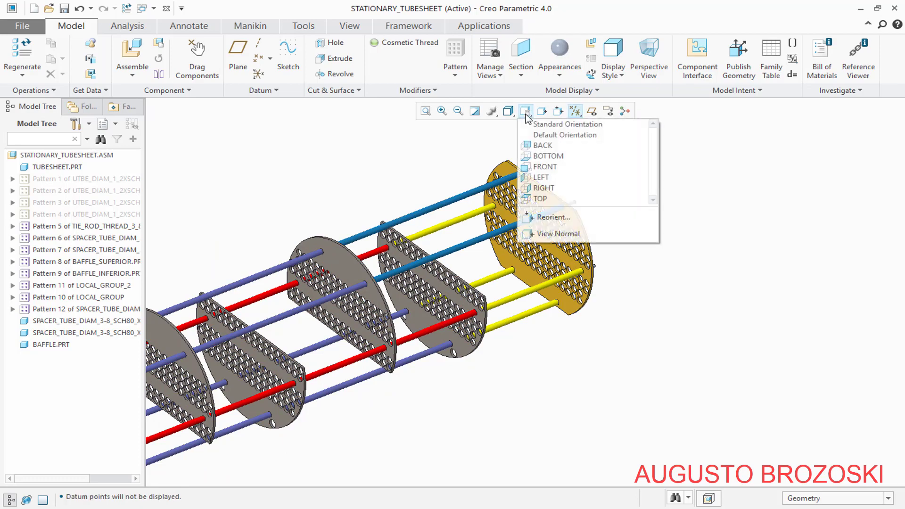
pyautogui.click(531, 126)
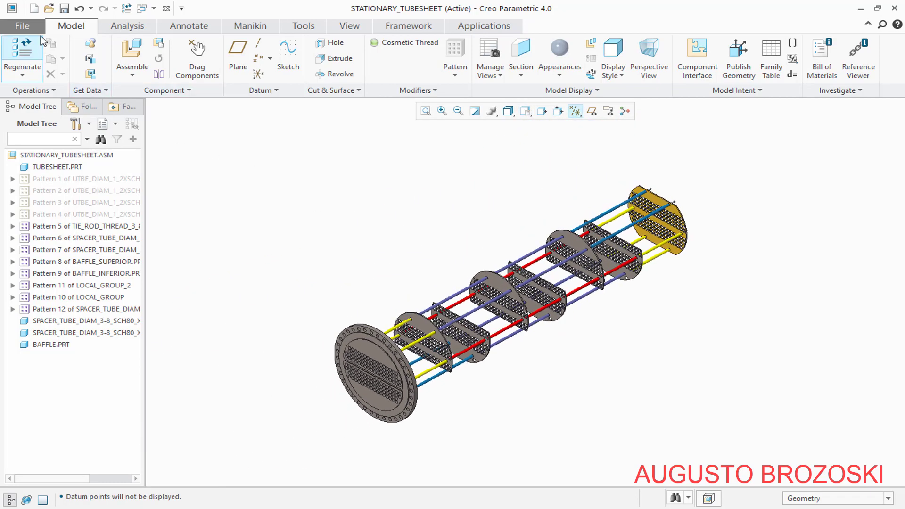
pyautogui.click(64, 8)
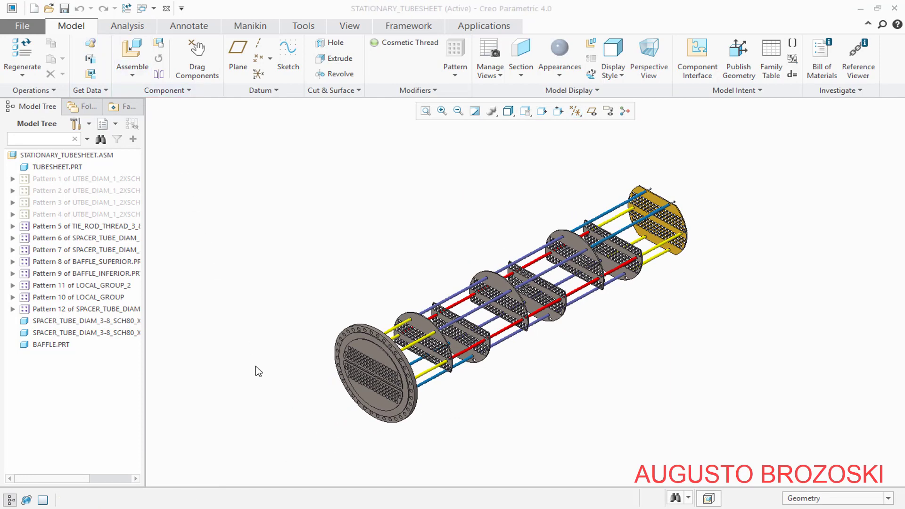
# - Check the hex nut entry in the PDF drawing's parts list, return to Creo and insert HEX_NUT_3_8.PRT into the assembly
pyautogui.hotkey('alt', 'Tab')
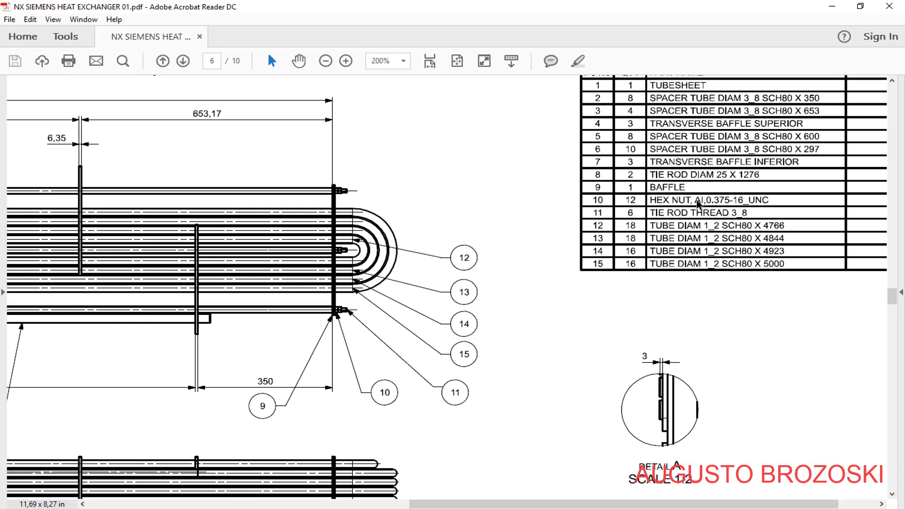
pyautogui.click(832, 6)
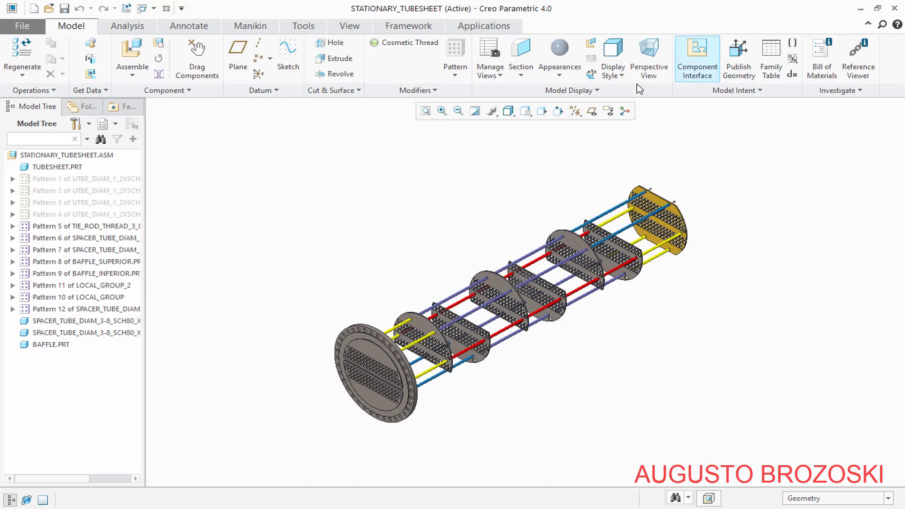
pyautogui.click(131, 49)
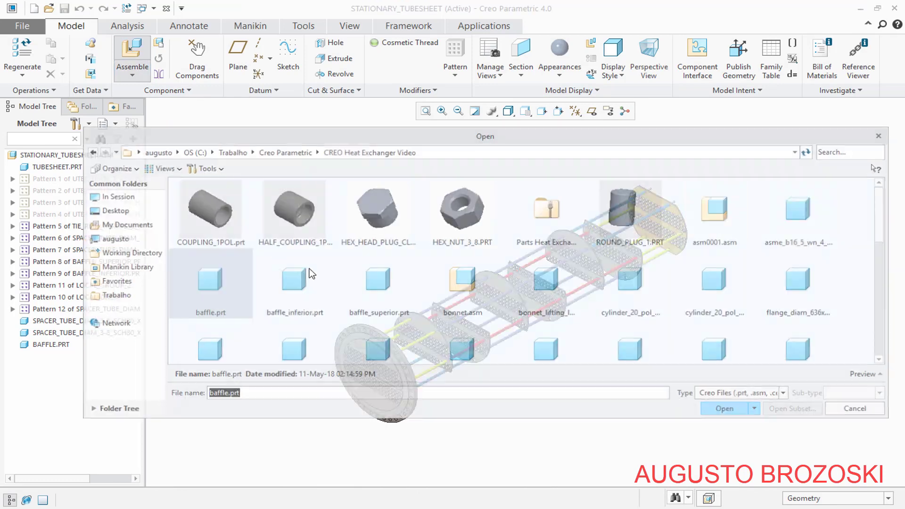
pyautogui.click(464, 222)
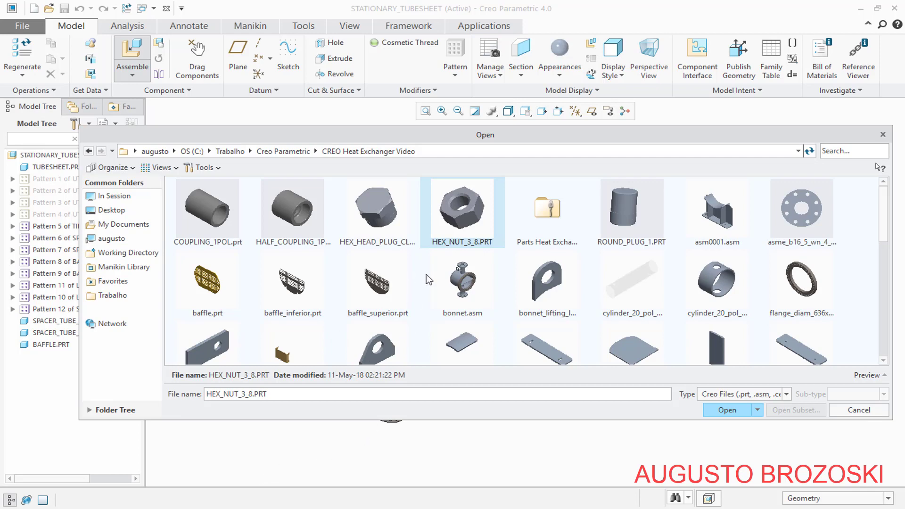
pyautogui.click(729, 410)
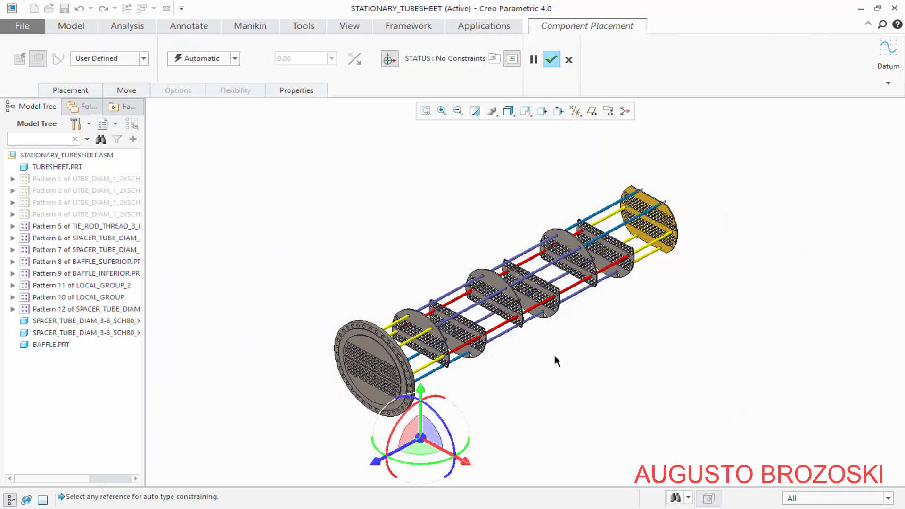
# - Move the unconstrained hex nut close to the tie rod ends protruding from the end baffle
pyautogui.moveTo(390, 456); pyautogui.dragTo(698, 290)
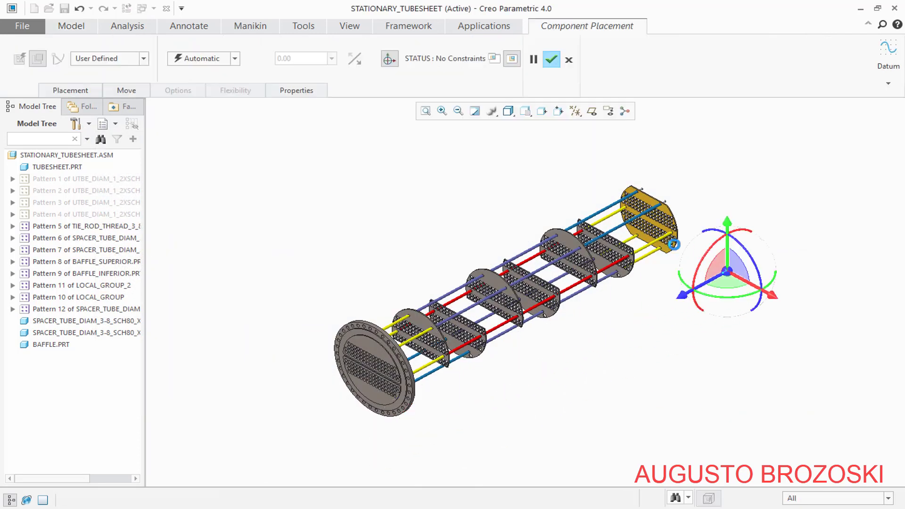
pyautogui.scroll(-3, 758, 261)
pyautogui.moveTo(756, 299); pyautogui.dragTo(708, 272)
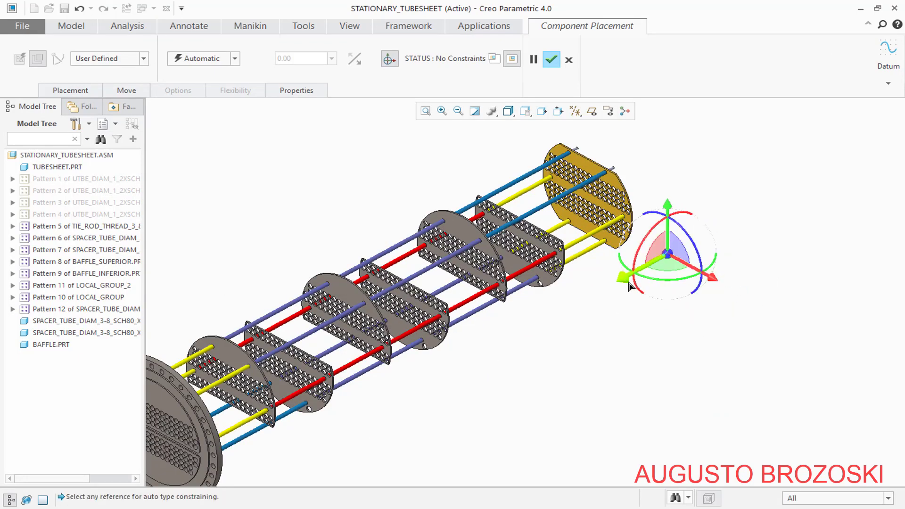
pyautogui.moveTo(627, 282); pyautogui.dragTo(677, 244)
pyautogui.moveTo(702, 185); pyautogui.dragTo(663, 152)
pyautogui.scroll(-6, 663, 152)
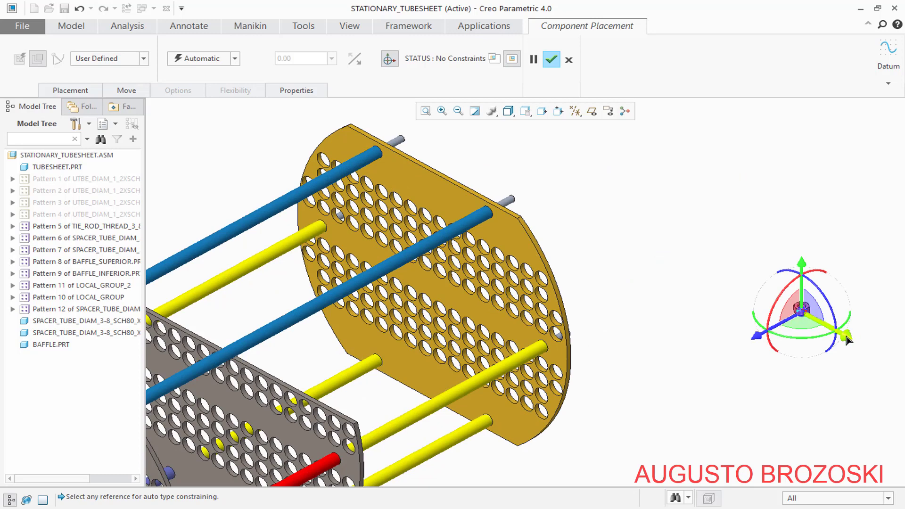
pyautogui.moveTo(819, 325); pyautogui.dragTo(561, 186)
# - Make the hex nut's inner cylindrical surface Coincident with the cylindrical surface of a protruding upper tie rod end
pyautogui.scroll(-3, 560, 184)
pyautogui.scroll(-3, 559, 184)
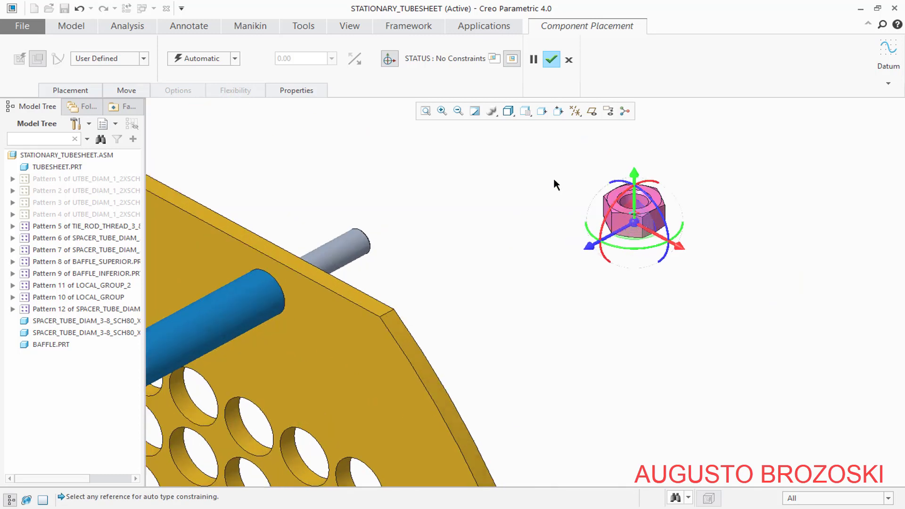
pyautogui.scroll(-4, 606, 195)
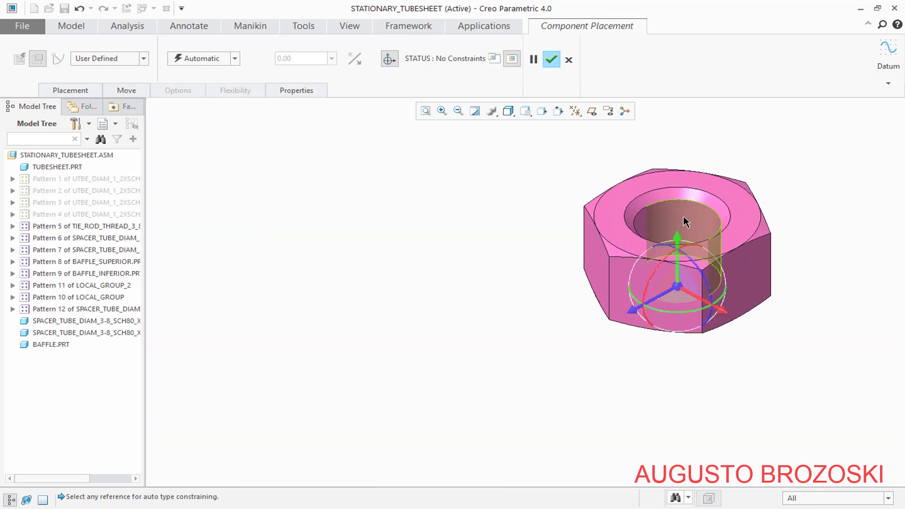
pyautogui.click(686, 222)
pyautogui.scroll(5, 641, 241)
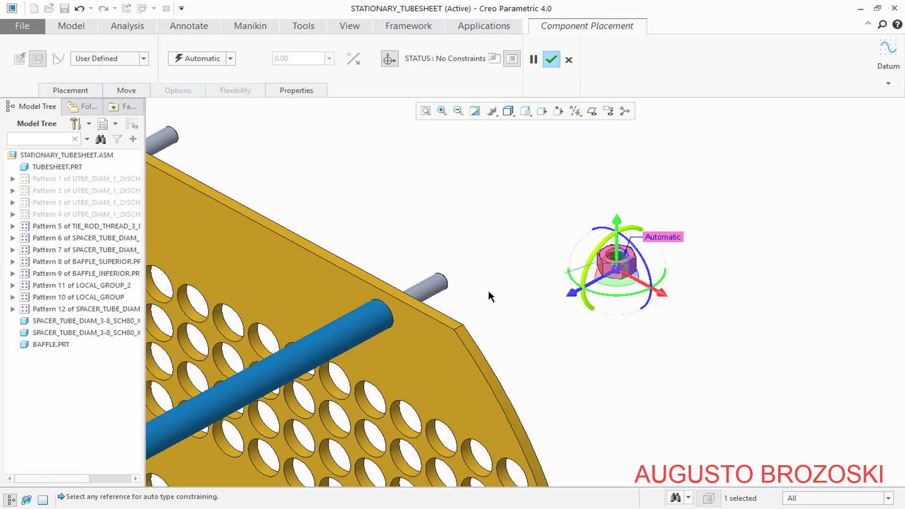
pyautogui.click(429, 298)
pyautogui.scroll(5, 477, 296)
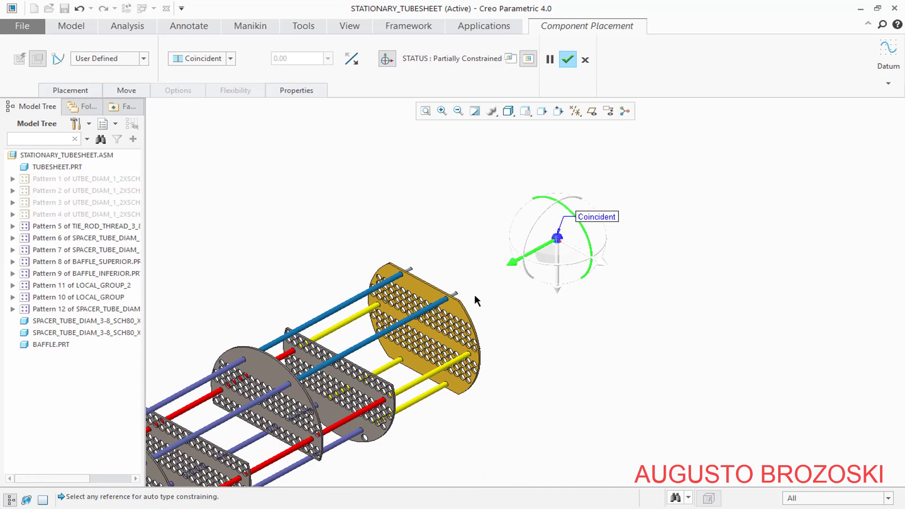
# - Make the hex nut's flat end face Coincident with the end baffle's outer flat face
pyautogui.scroll(-4, 541, 260)
pyautogui.scroll(-2, 595, 194)
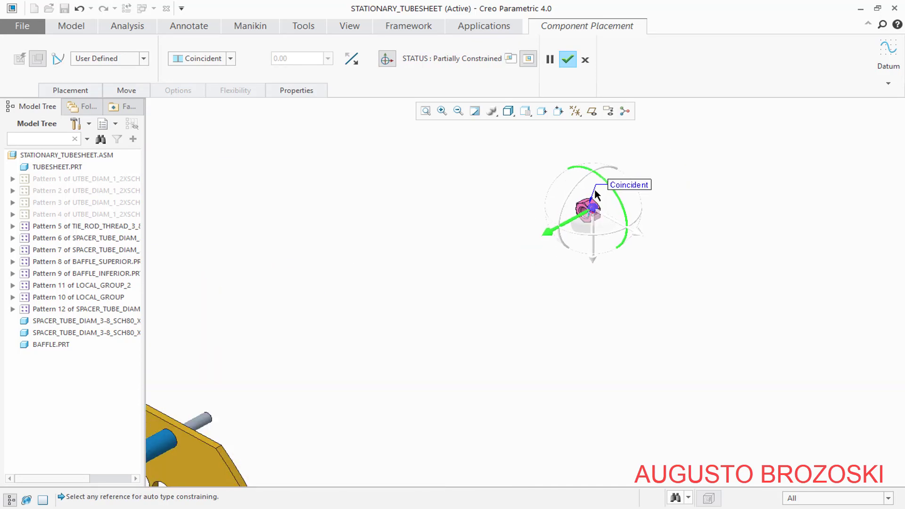
pyautogui.scroll(-5, 592, 194)
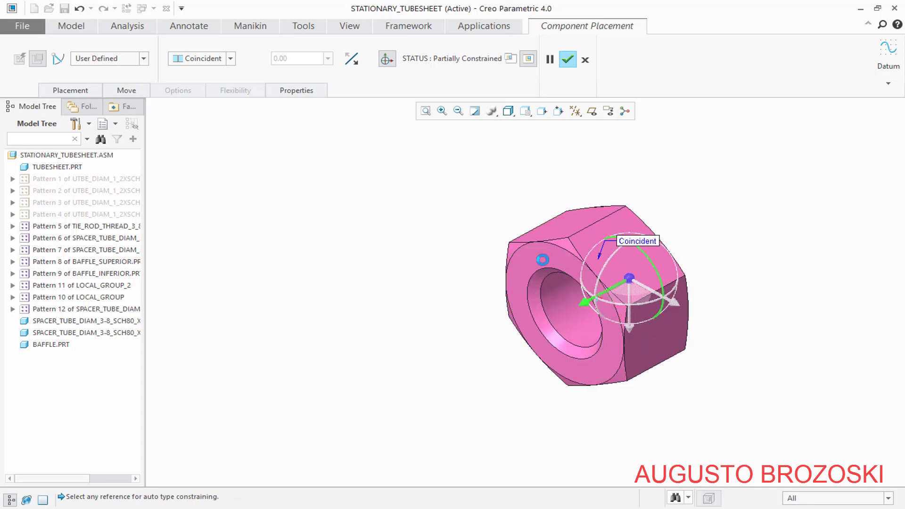
pyautogui.click(543, 260)
pyautogui.scroll(6, 546, 271)
pyautogui.moveTo(479, 344); pyautogui.dragTo(435, 360, button='middle')
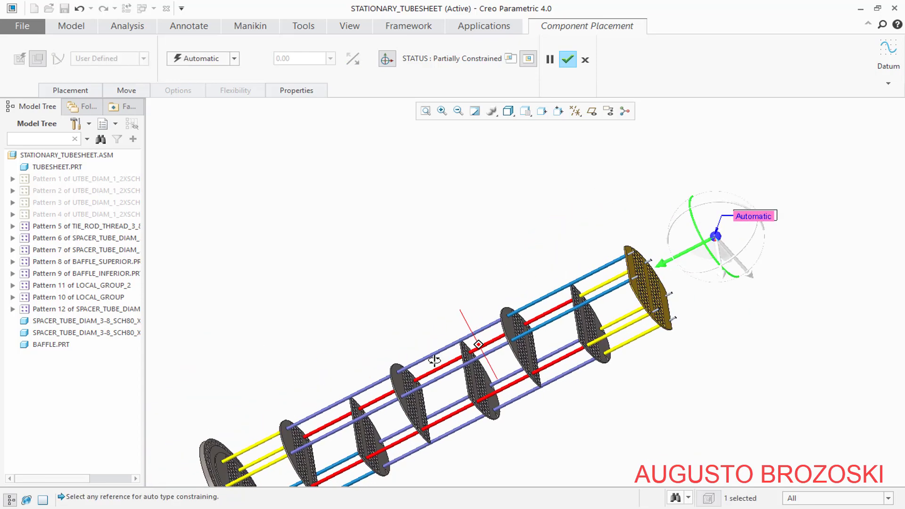
pyautogui.scroll(-5, 596, 295)
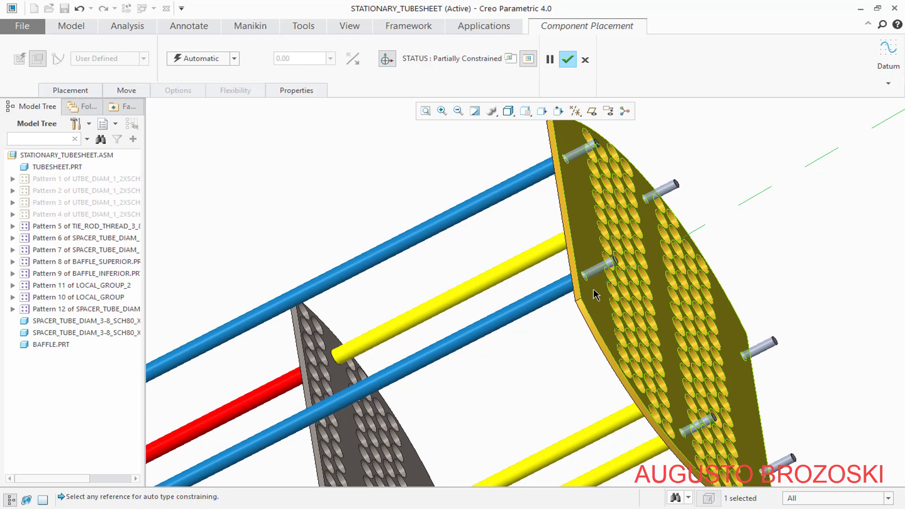
pyautogui.click(595, 294)
pyautogui.click(234, 58)
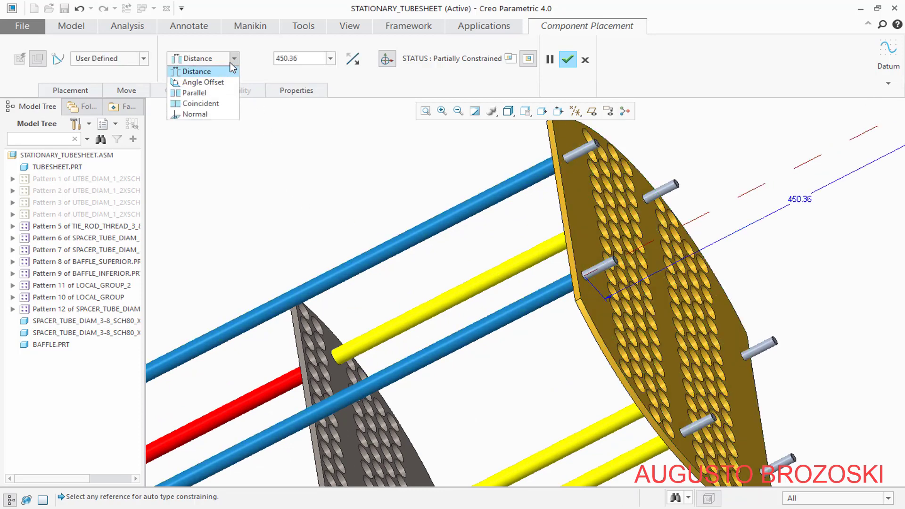
pyautogui.click(205, 101)
pyautogui.scroll(-4, 576, 278)
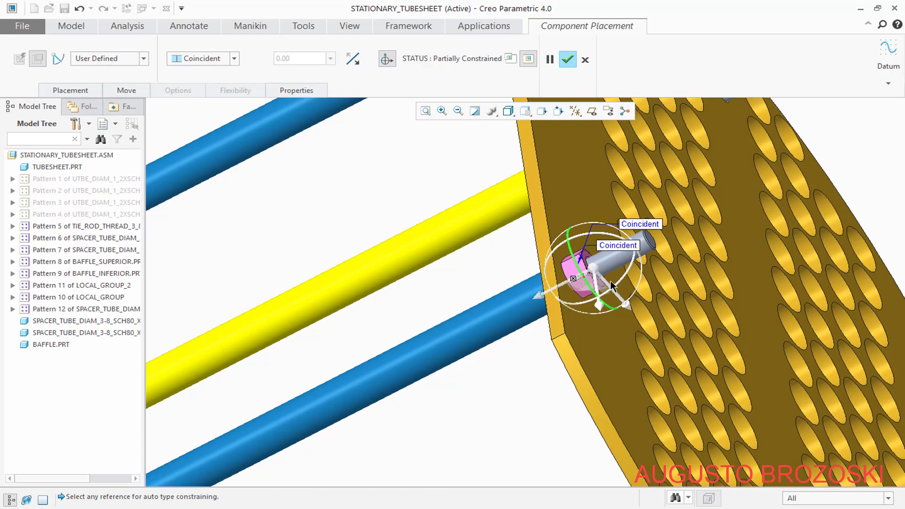
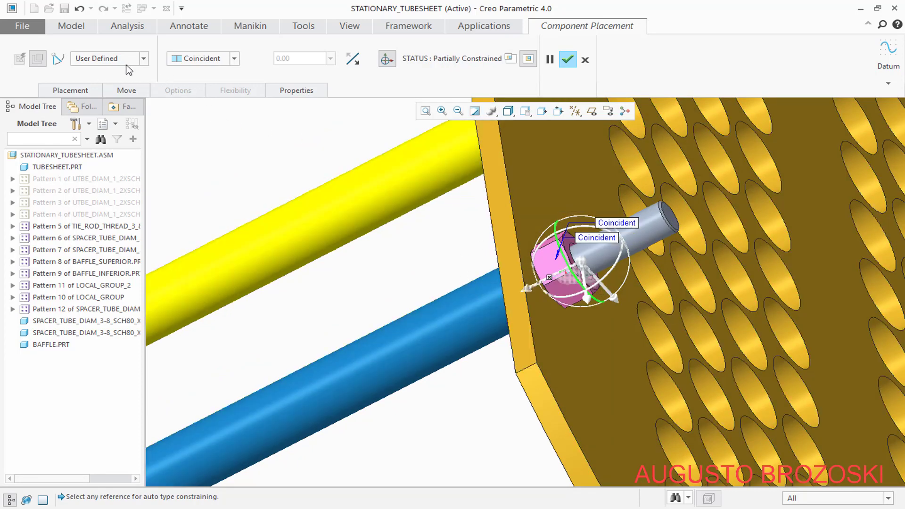
# - Add a Parallel constraint between a flat side of the hex nut and the end baffle's edge face, and accept the placement
pyautogui.click(70, 90)
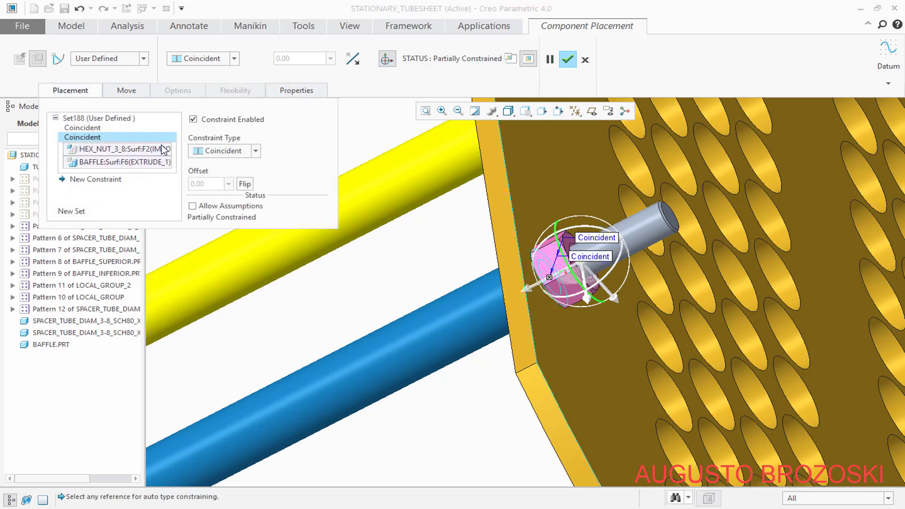
pyautogui.click(108, 180)
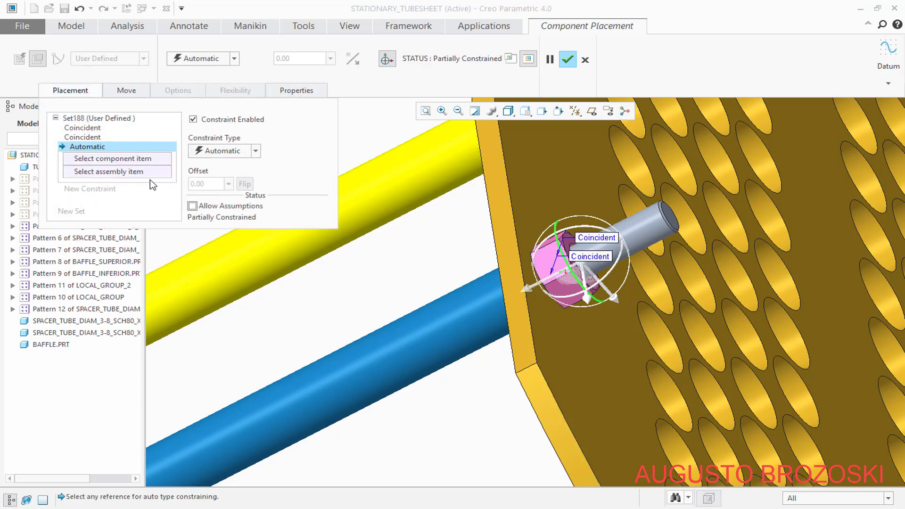
pyautogui.click(255, 150)
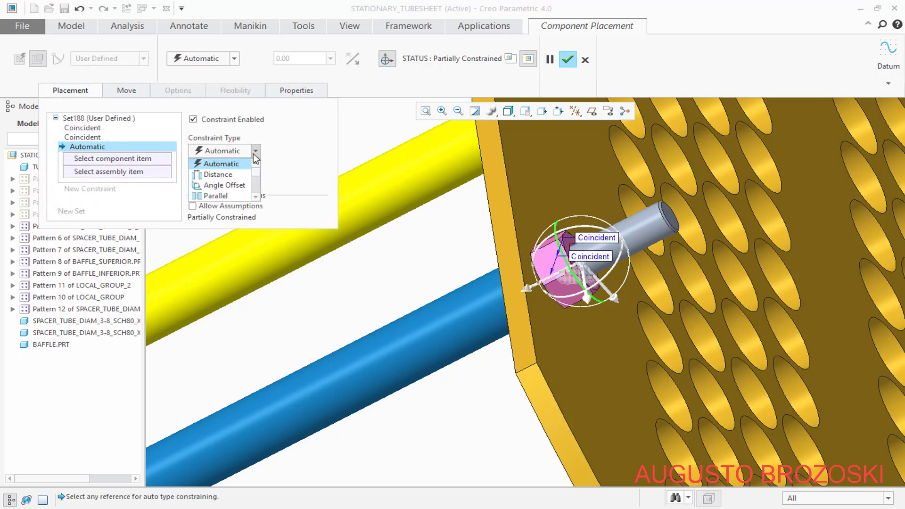
pyautogui.click(225, 197)
pyautogui.scroll(-4, 547, 258)
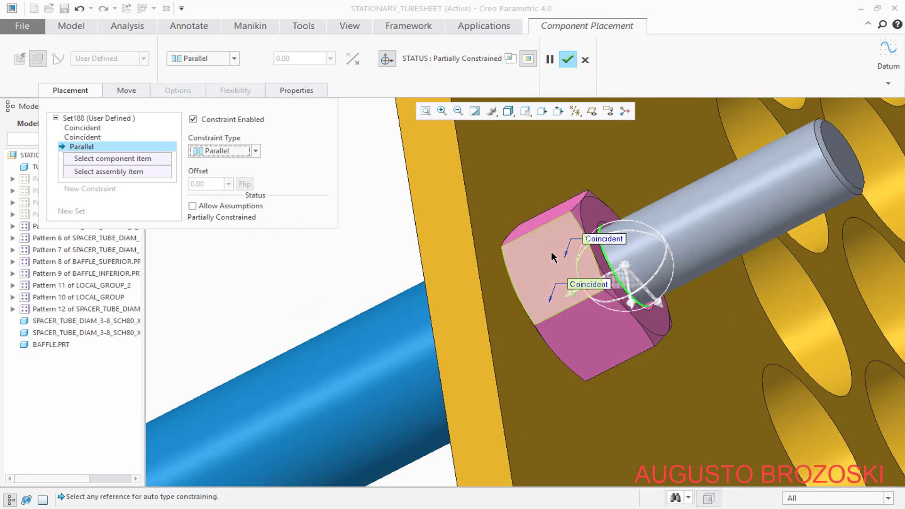
pyautogui.click(554, 257)
pyautogui.click(459, 261)
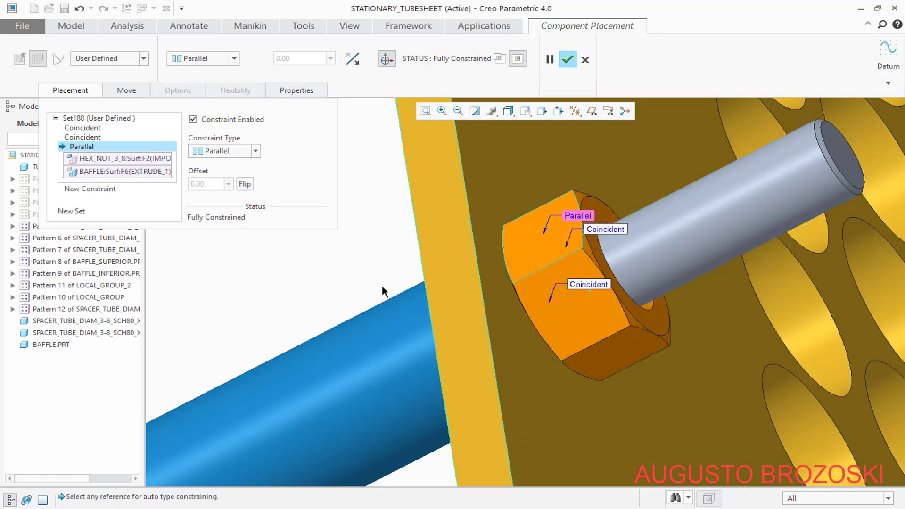
pyautogui.scroll(1, 434, 291)
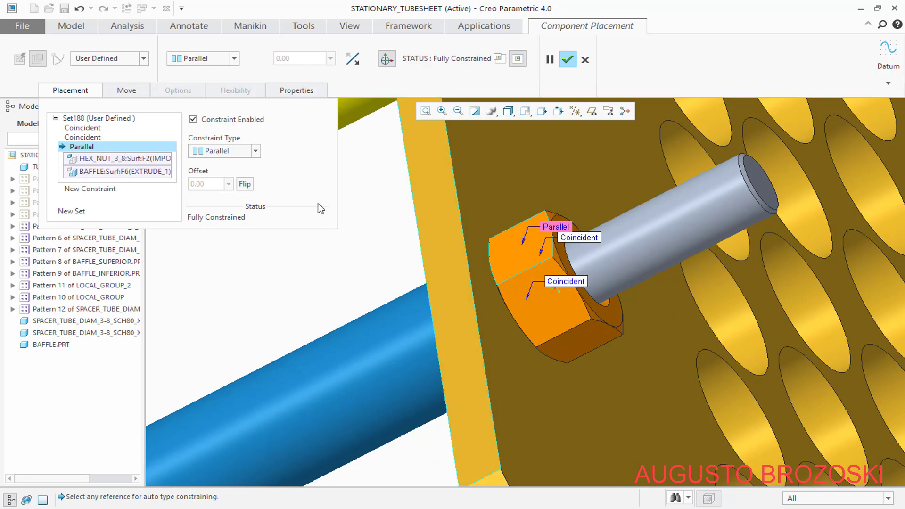
pyautogui.click(567, 60)
# - Insert a second HEX_NUT_3_8.PRT into the assembly
pyautogui.scroll(4, 475, 228)
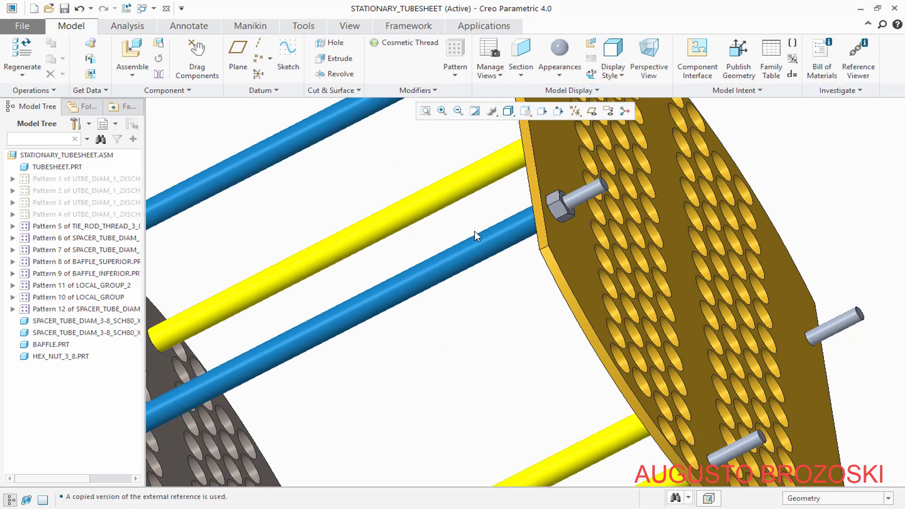
pyautogui.scroll(-2, 542, 211)
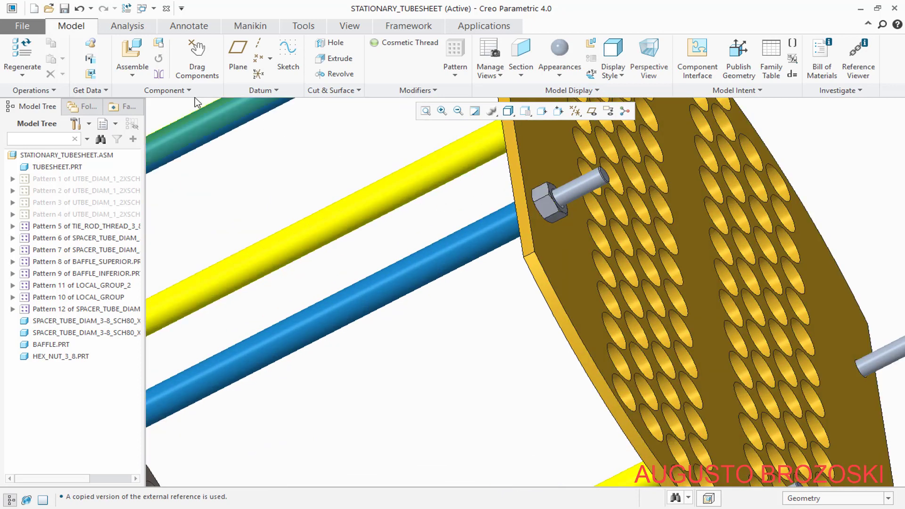
pyautogui.click(133, 53)
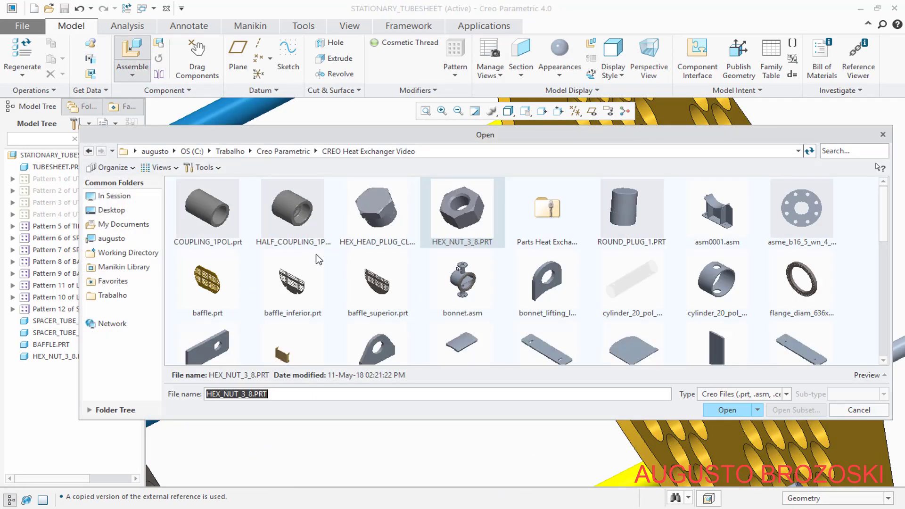
pyautogui.click(729, 411)
# - Move the unconstrained second hex nut from the tubesheet end to near the end baffle's protruding tie rods
pyautogui.scroll(5, 524, 344)
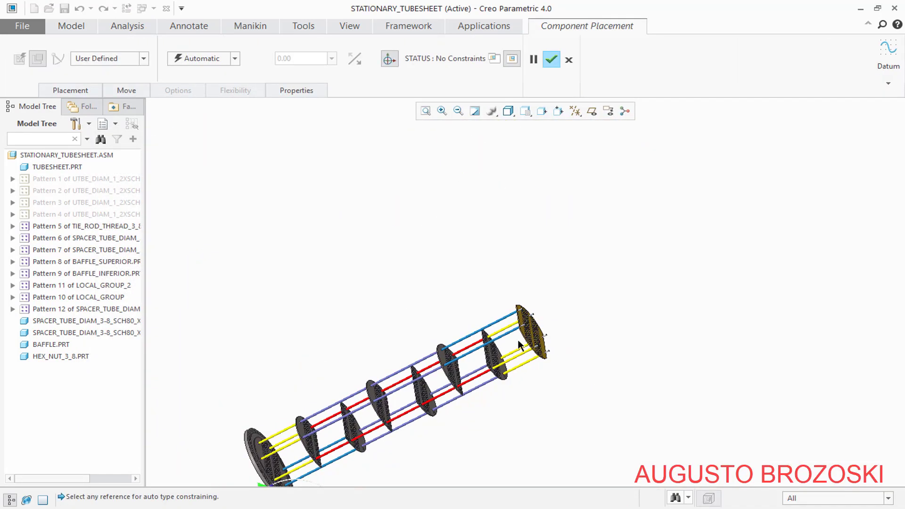
pyautogui.scroll(2, 517, 341)
pyautogui.scroll(-2, 437, 404)
pyautogui.scroll(3, 433, 396)
pyautogui.scroll(-2, 398, 439)
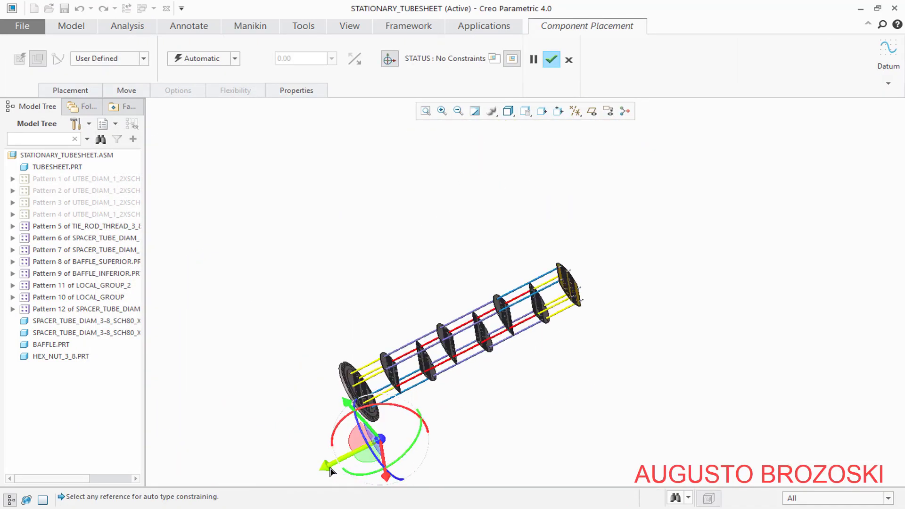
pyautogui.moveTo(330, 470); pyautogui.dragTo(579, 316)
pyautogui.scroll(-3, 589, 306)
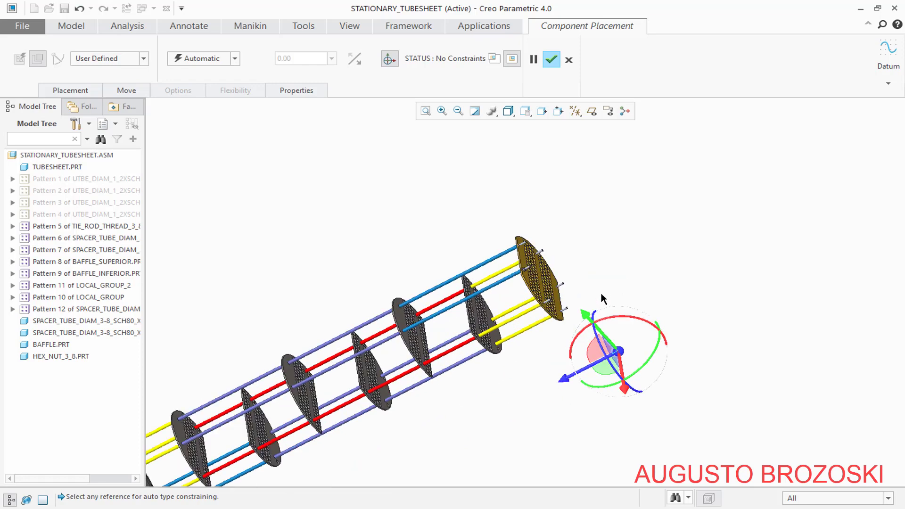
pyautogui.moveTo(626, 395); pyautogui.dragTo(532, 202)
pyautogui.scroll(-6, 557, 238)
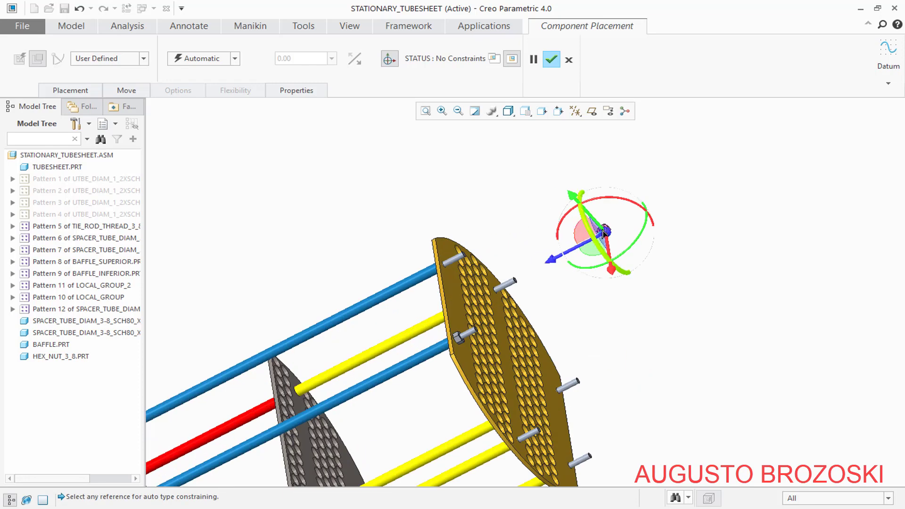
# - Make the second nut's inner cylindrical surface Coincident with the tie rod end that already carries the first nut
pyautogui.scroll(-4, 608, 223)
pyautogui.click(573, 253)
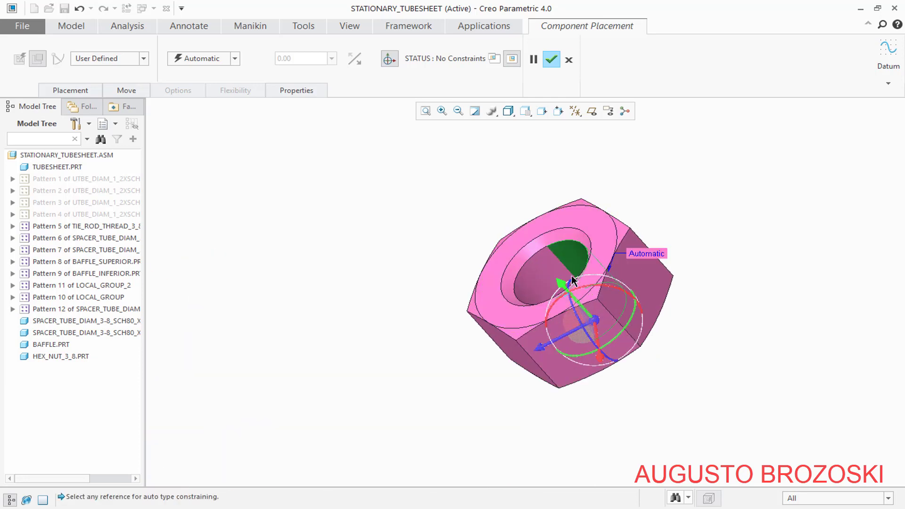
pyautogui.scroll(4, 561, 299)
pyautogui.scroll(-6, 426, 401)
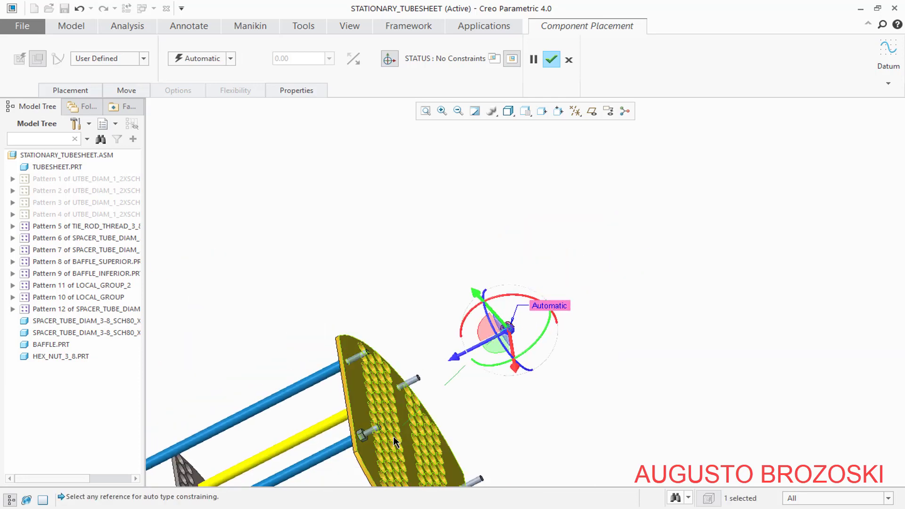
pyautogui.scroll(-3, 338, 453)
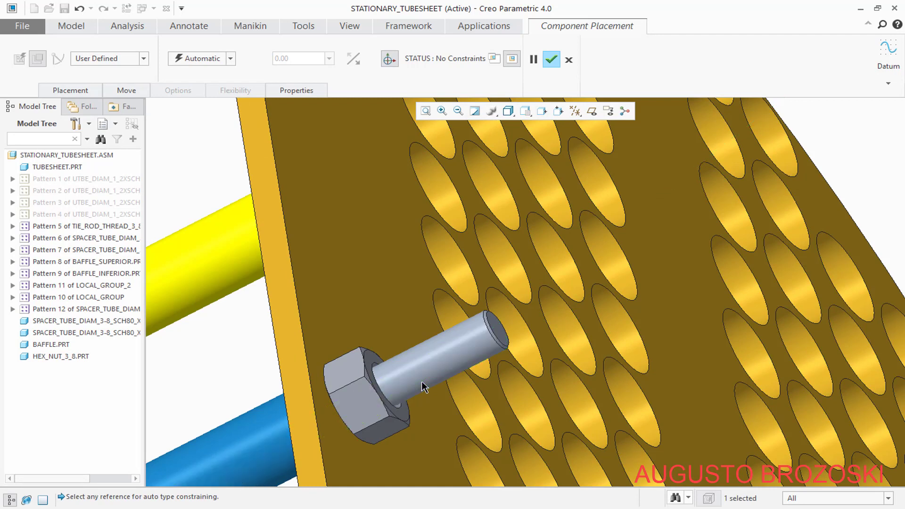
pyautogui.click(416, 387)
# - Make the second nut's flat end face Coincident with the outer end face of the first hex nut
pyautogui.scroll(8, 416, 387)
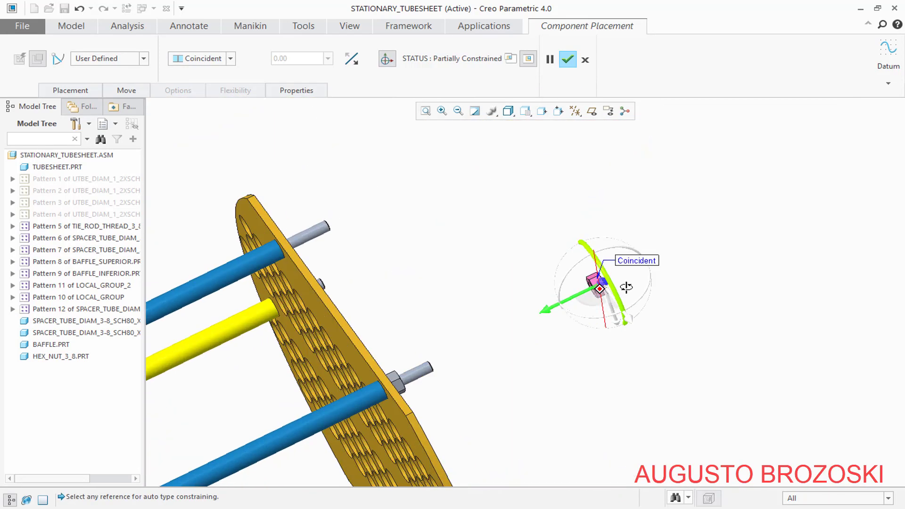
pyautogui.scroll(-8, 640, 283)
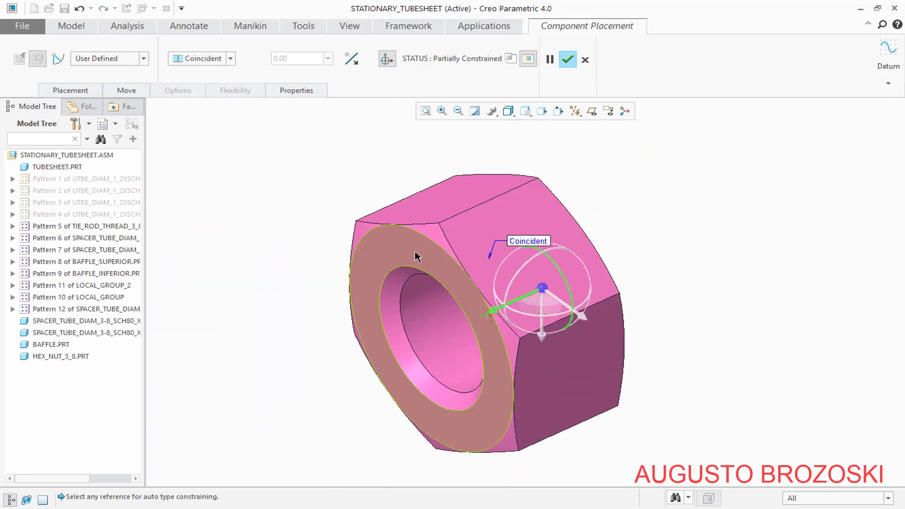
pyautogui.click(429, 268)
pyautogui.scroll(6, 429, 267)
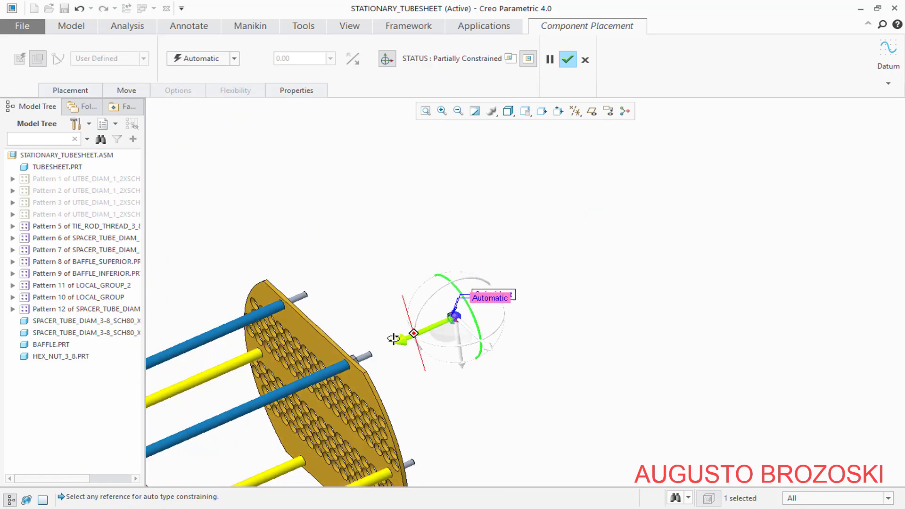
pyautogui.scroll(-8, 353, 366)
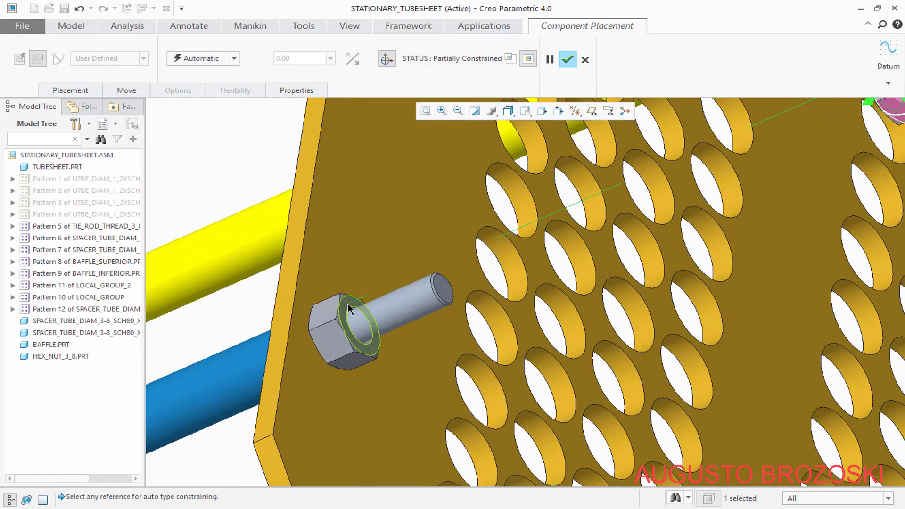
pyautogui.click(346, 303)
pyautogui.click(234, 59)
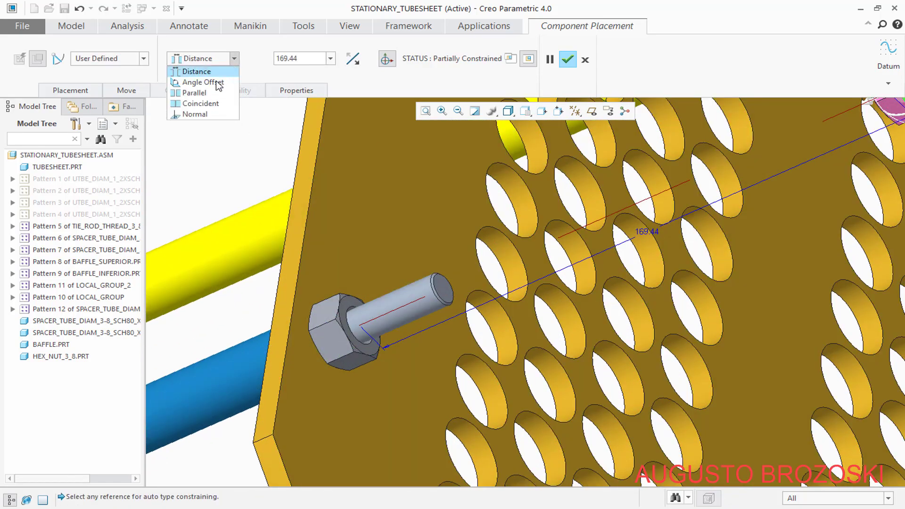
pyautogui.click(201, 103)
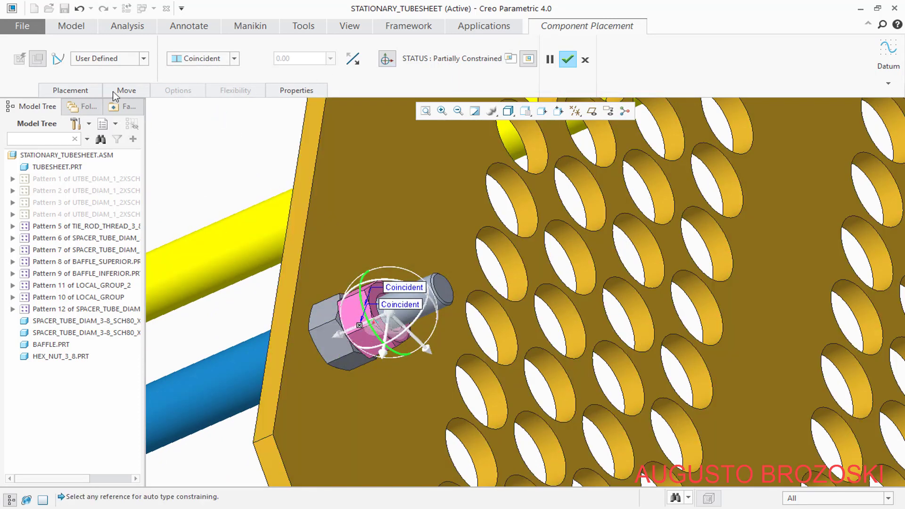
# - Add a Parallel constraint between matching flat sides of the two hex nuts and accept the second nut's placement
pyautogui.click(70, 90)
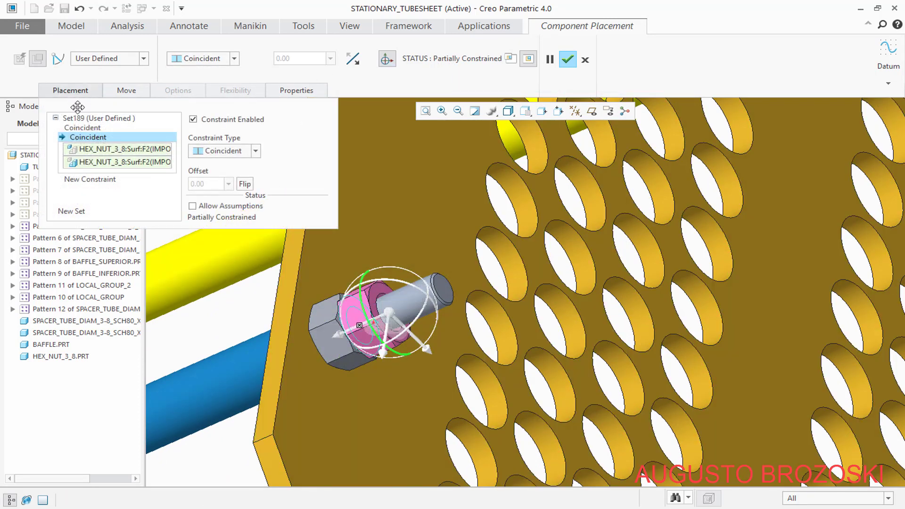
pyautogui.click(96, 180)
pyautogui.click(253, 151)
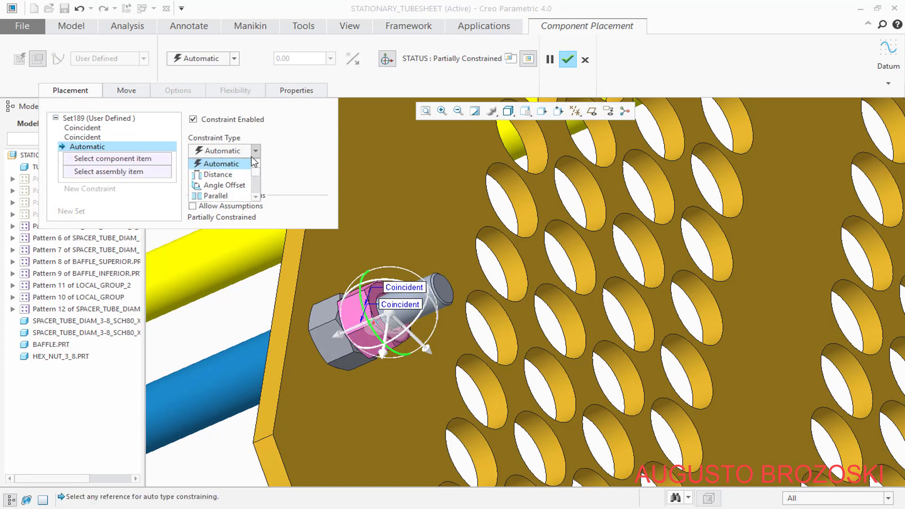
pyautogui.click(214, 195)
pyautogui.scroll(-5, 331, 321)
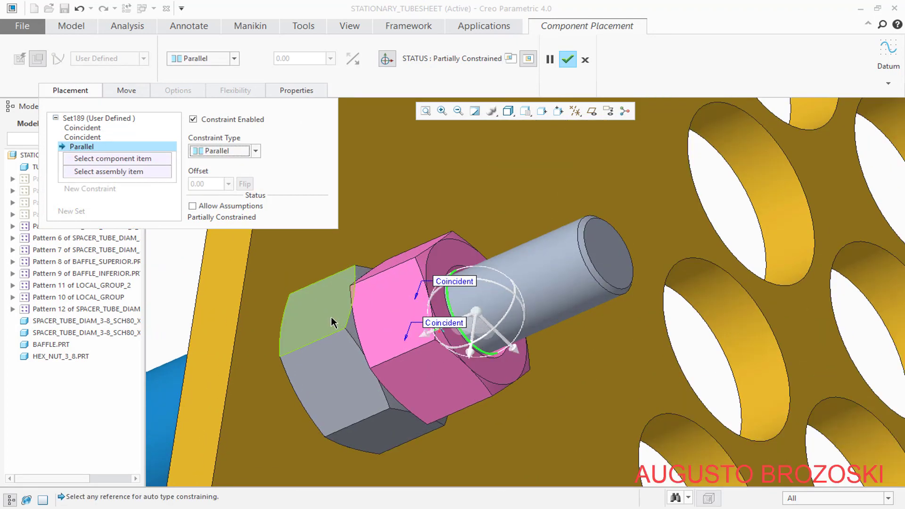
pyautogui.click(392, 312)
pyautogui.click(296, 326)
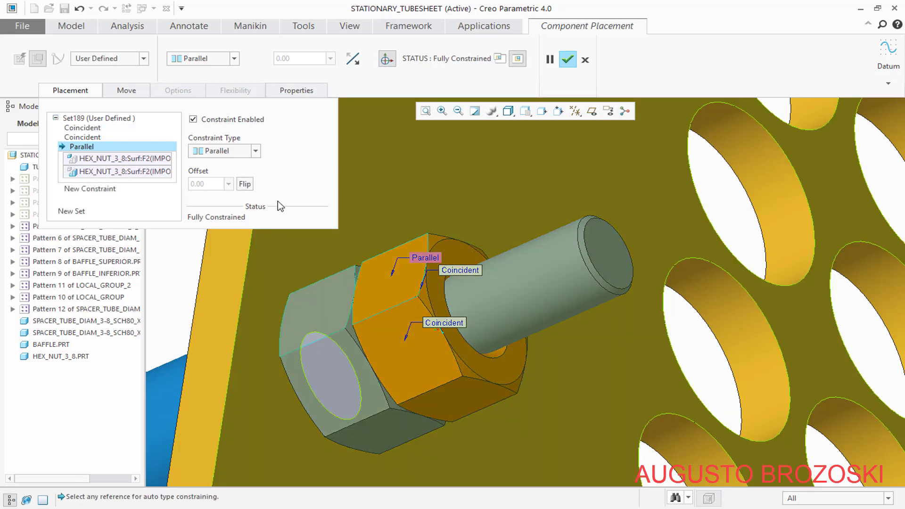
pyautogui.click(568, 59)
# - Group the two HEX_NUT_3_8.PRT components in the assembly
pyautogui.scroll(6, 434, 283)
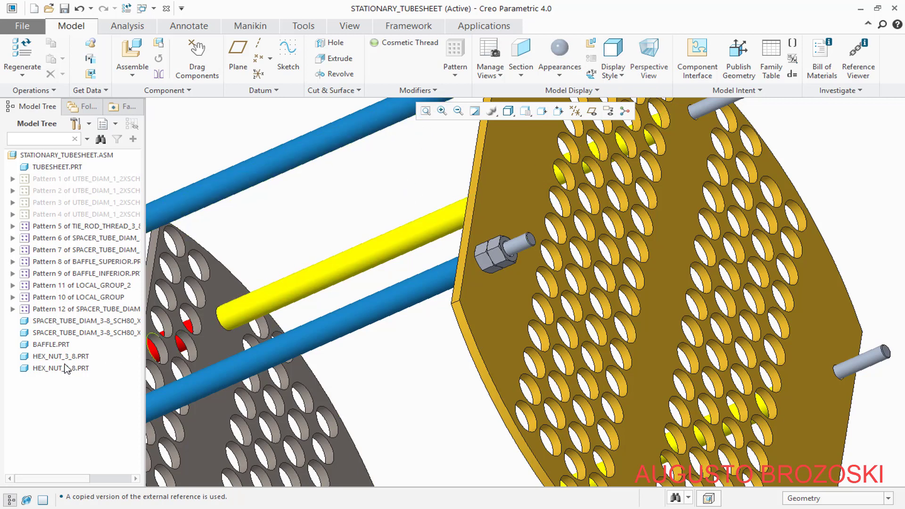
pyautogui.click(66, 357)
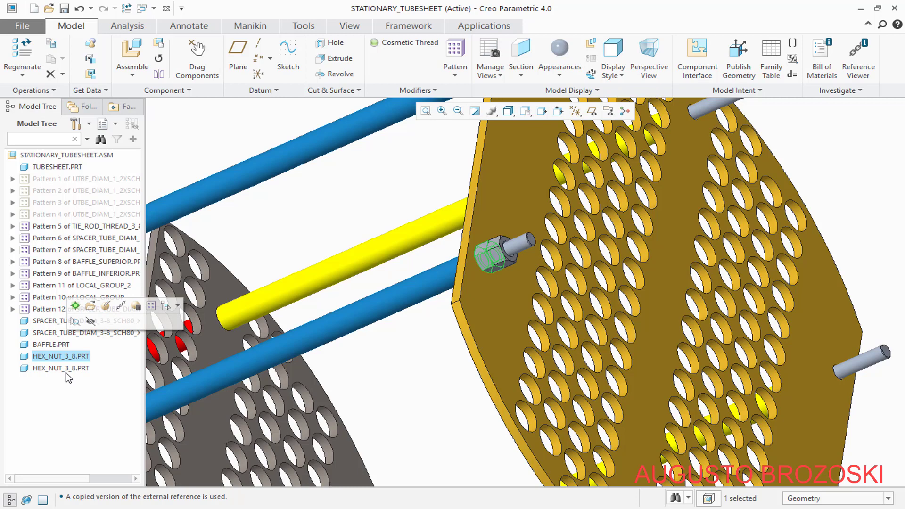
pyautogui.keyDown('ctrl'); pyautogui.click(67, 371); pyautogui.keyUp('ctrl')
pyautogui.click(105, 320)
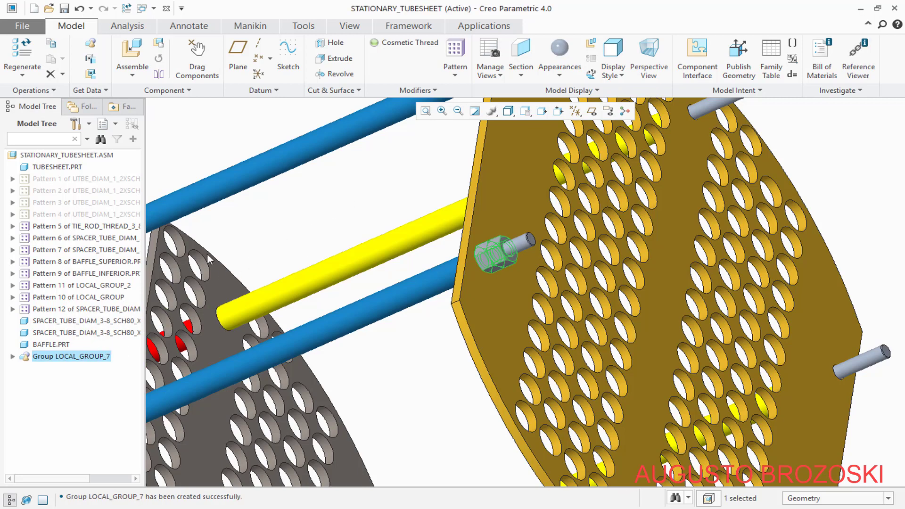
# - Start a pattern of the hex nut group and set its type to Axis
pyautogui.click(453, 52)
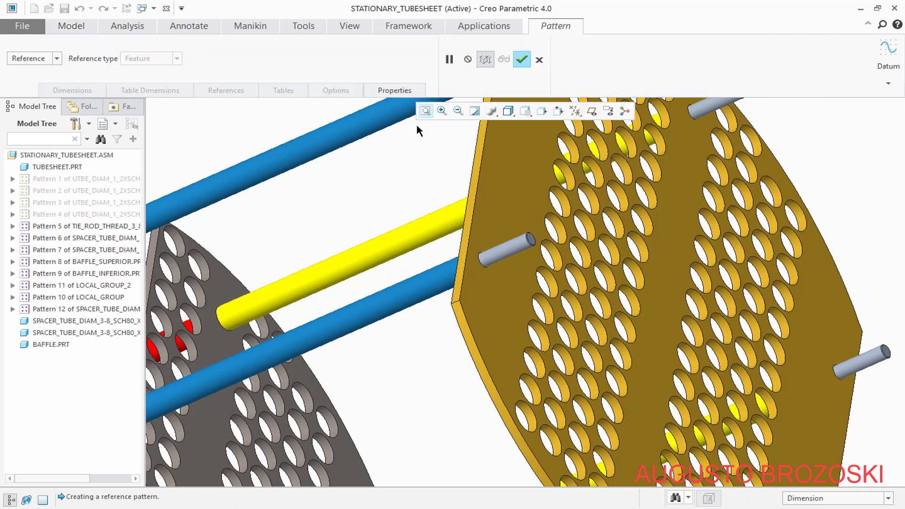
pyautogui.click(56, 58)
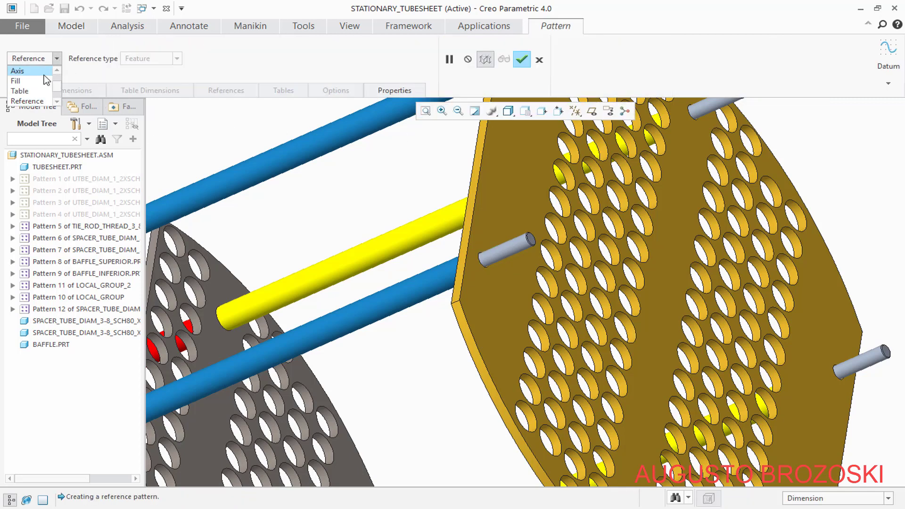
pyautogui.click(39, 74)
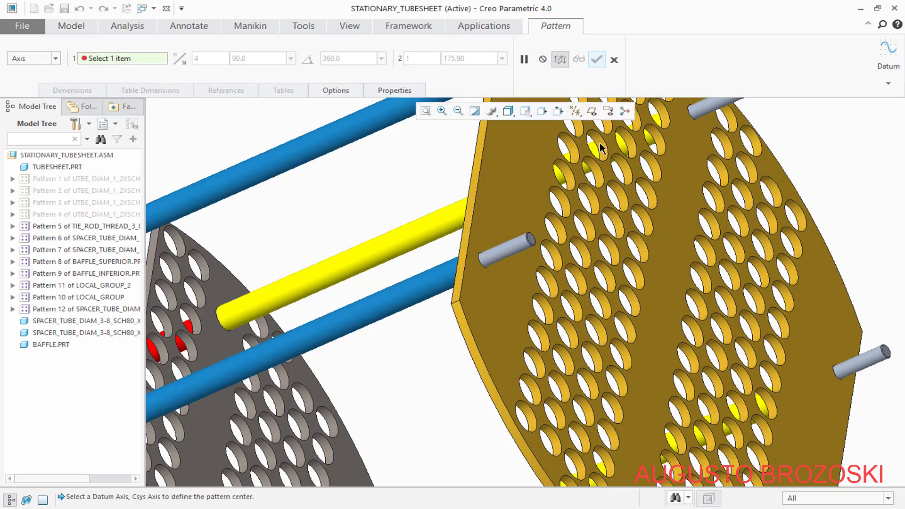
# - Display the coordinate systems in the model and keep the datum planes hidden for picking the pattern center
pyautogui.click(593, 112)
pyautogui.click(575, 112)
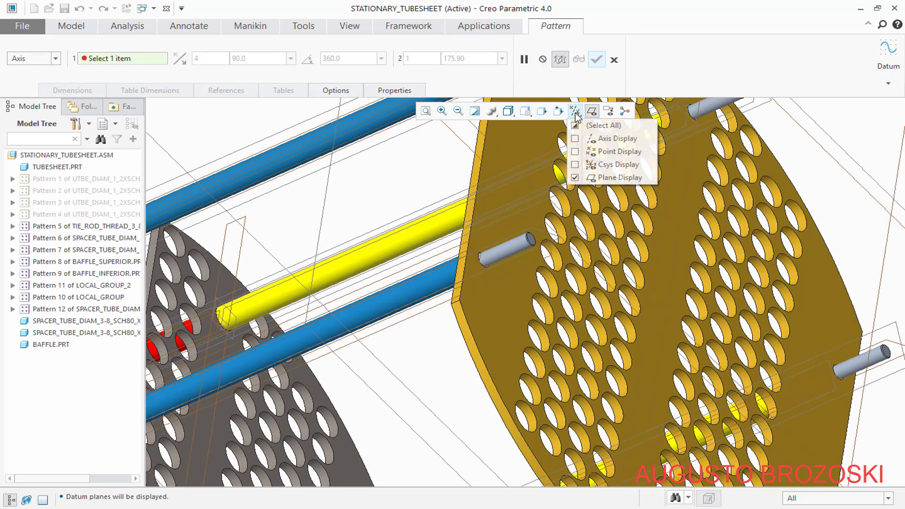
pyautogui.click(575, 165)
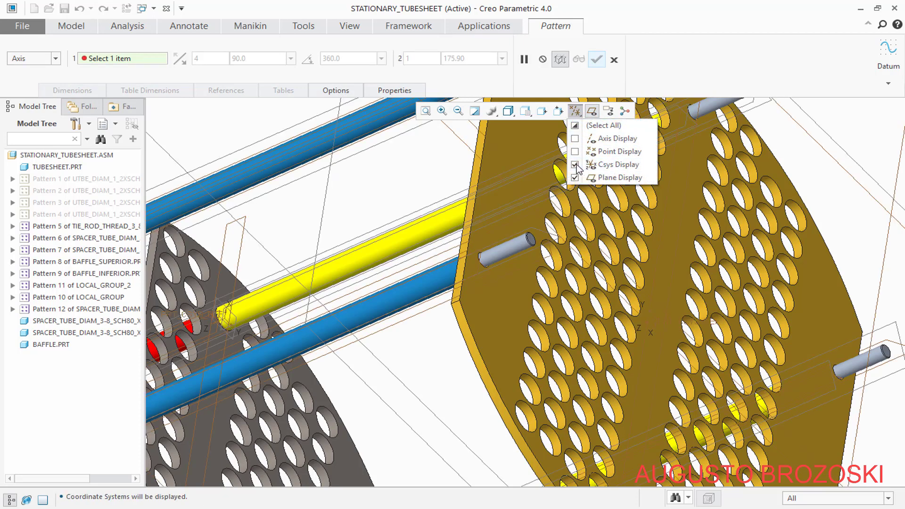
pyautogui.click(575, 178)
pyautogui.click(414, 185)
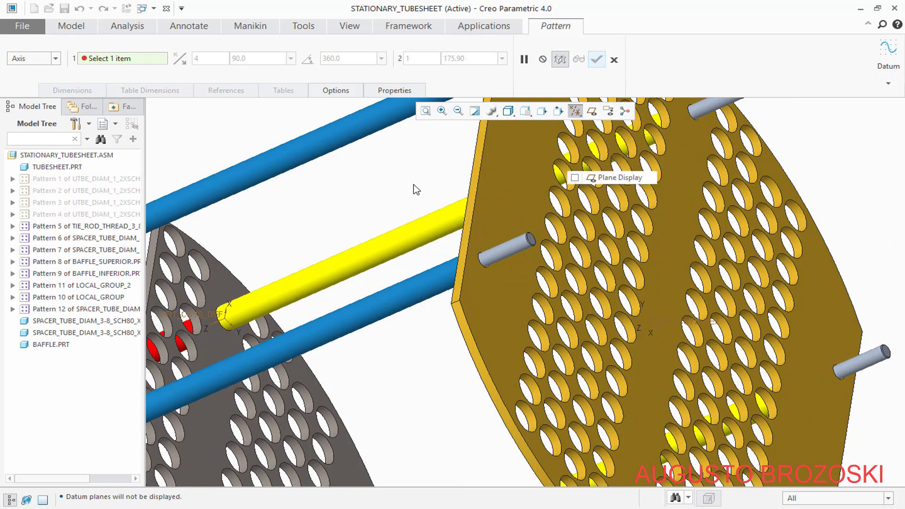
# - Select the Z axis of the coordinate system at the tubesheet's center as the hex nut pattern's center axis
pyautogui.scroll(5, 504, 235)
pyautogui.scroll(-6, 372, 329)
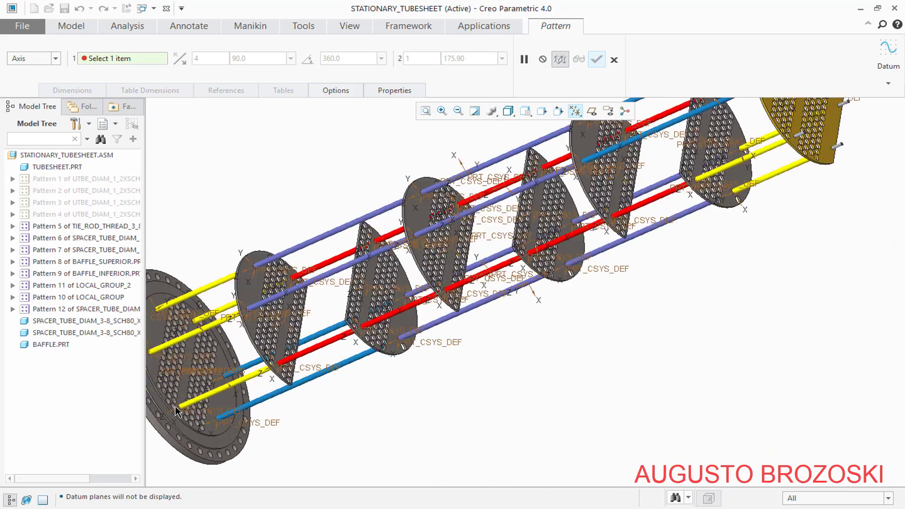
pyautogui.scroll(2, 292, 330)
pyautogui.scroll(-5, 264, 329)
pyautogui.scroll(-4, 264, 329)
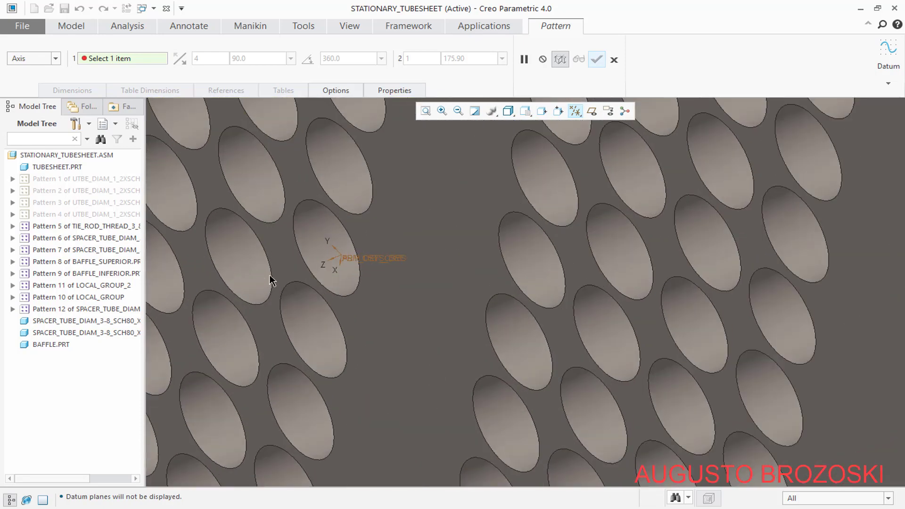
pyautogui.click(362, 255)
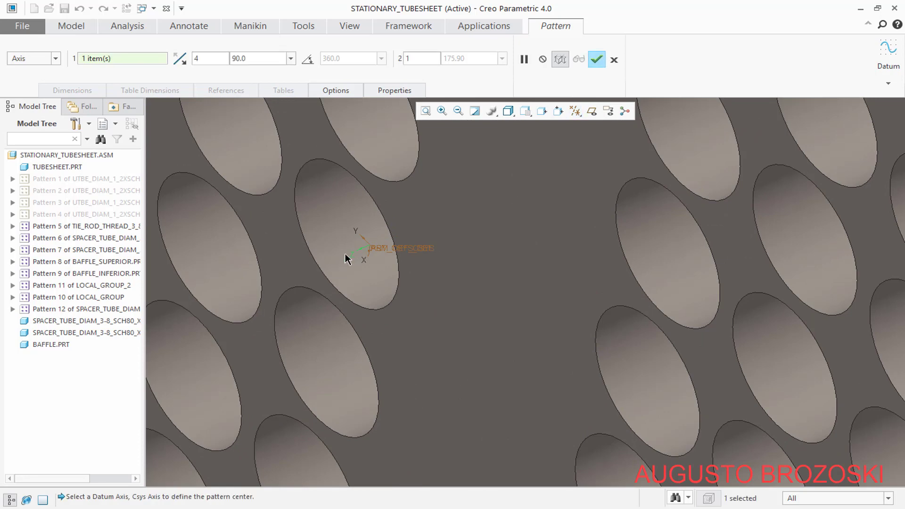
# - Set the axis pattern to 6 members spaced 60 degrees apart
pyautogui.scroll(6, 303, 292)
pyautogui.scroll(2, 304, 272)
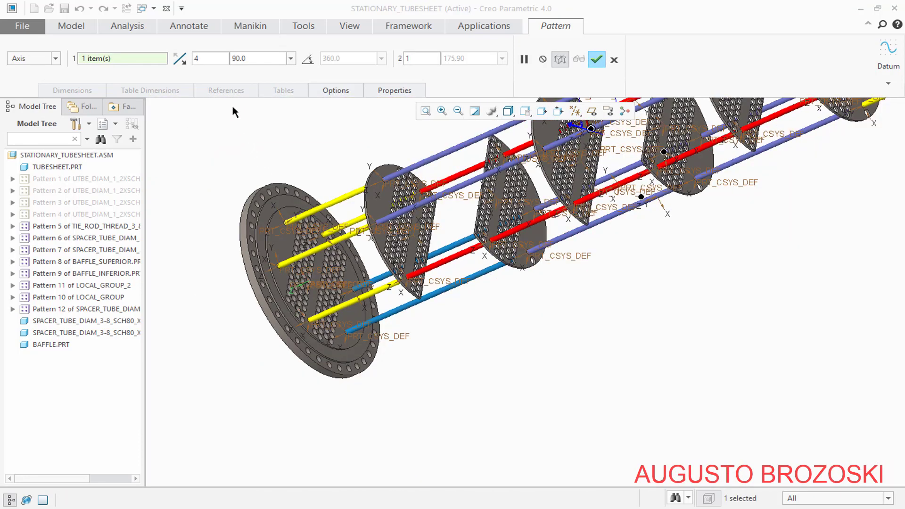
pyautogui.doubleClick(208, 62)
pyautogui.write('6')
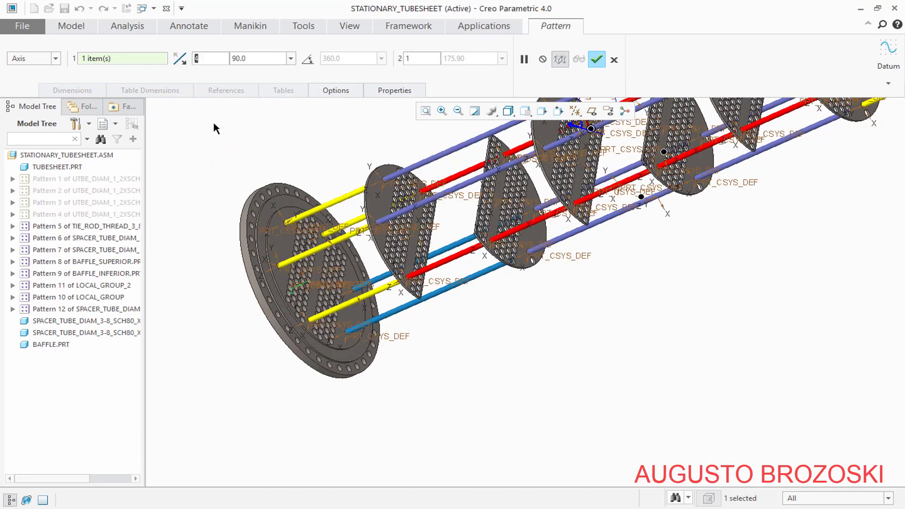
pyautogui.doubleClick(256, 58)
pyautogui.write('6')
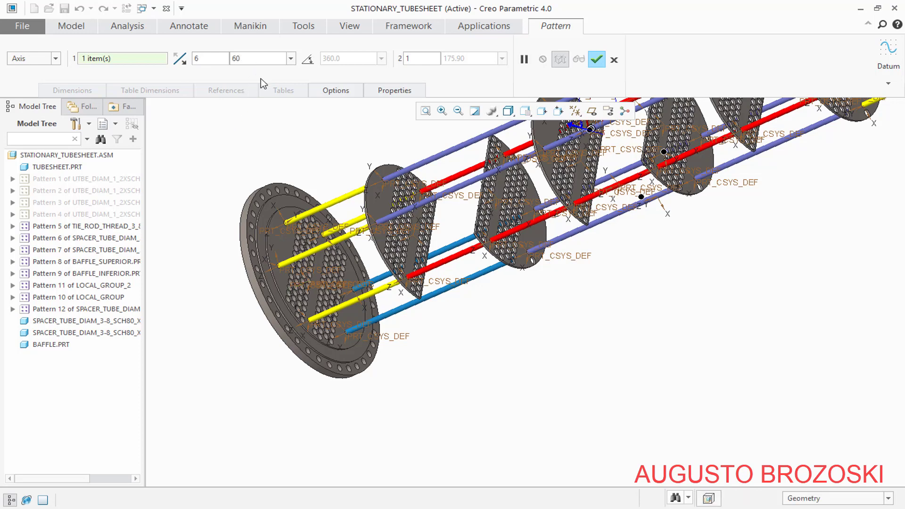
pyautogui.press('Return')
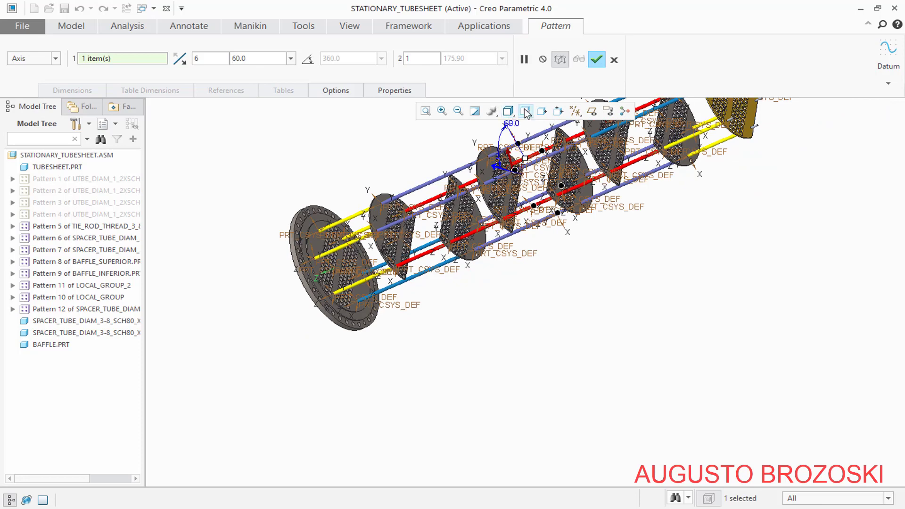
# - Check the pattern preview in the BACK view and at the end baffle, and accept the hex nut pattern
pyautogui.click(526, 111)
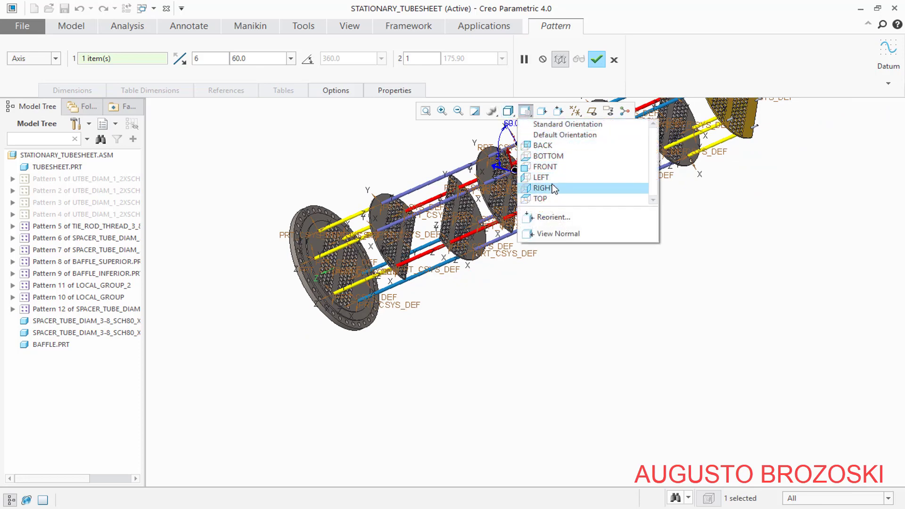
pyautogui.click(547, 145)
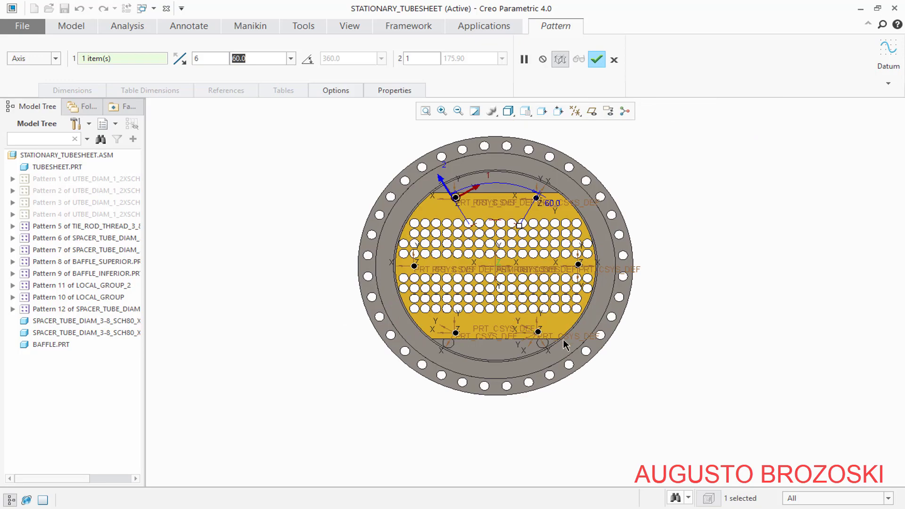
pyautogui.moveTo(420, 261); pyautogui.dragTo(472, 226, button='middle')
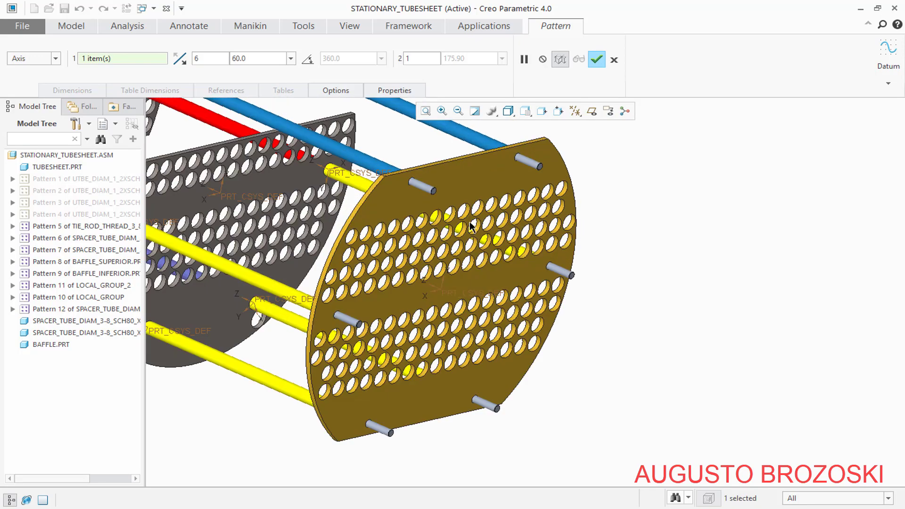
pyautogui.click(596, 59)
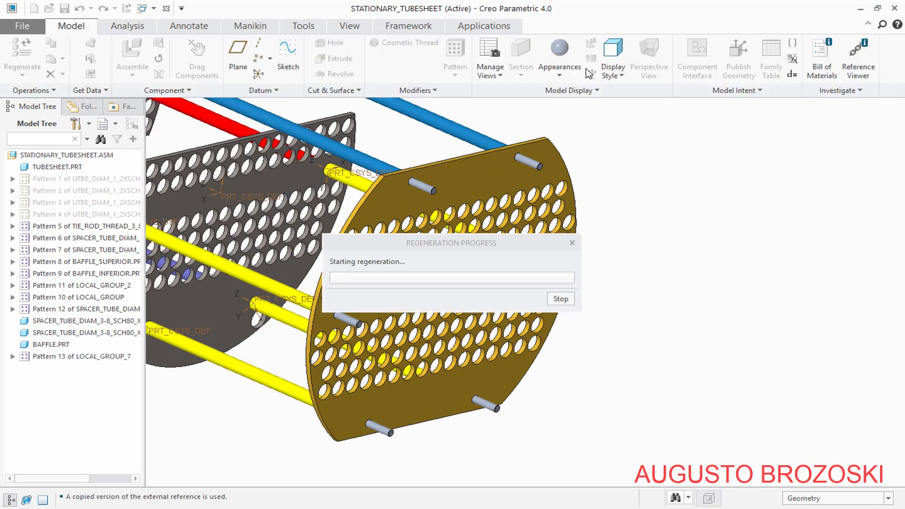
# - Hide the coordinate systems and inspect the patterned nuts on the end baffle
pyautogui.click(623, 182)
pyautogui.click(575, 111)
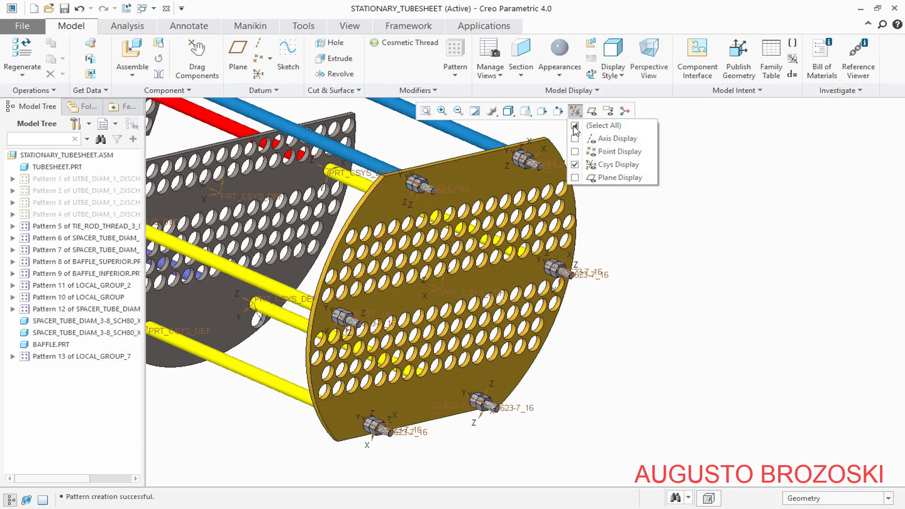
pyautogui.click(577, 164)
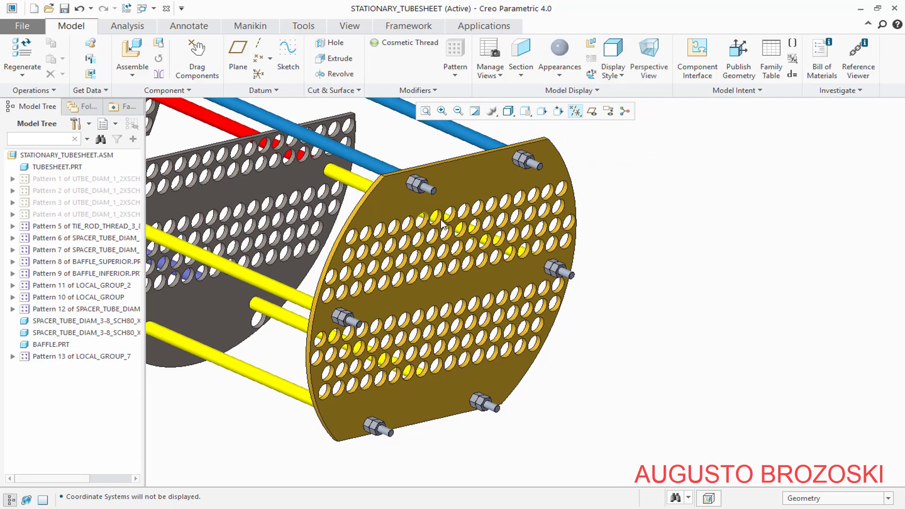
pyautogui.scroll(2, 442, 224)
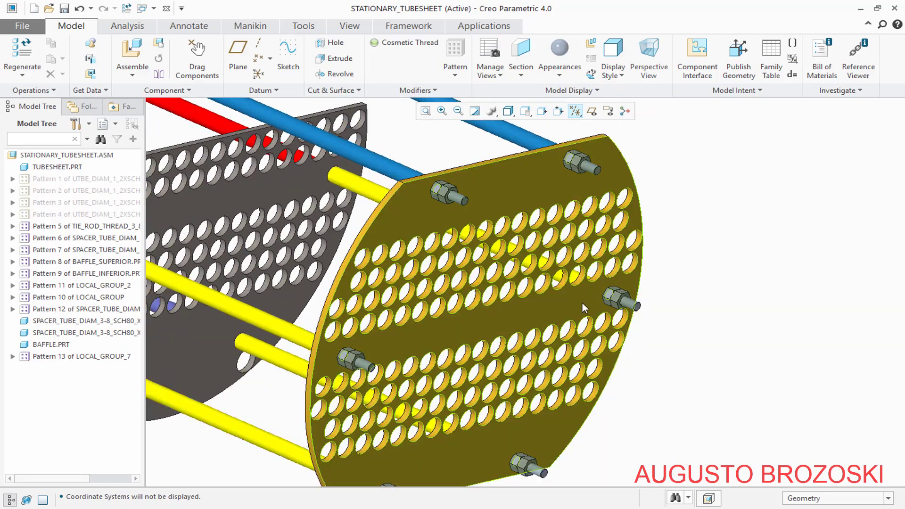
pyautogui.scroll(-2, 582, 301)
# - Return the assembly to Standard Orientation and save it
pyautogui.click(526, 112)
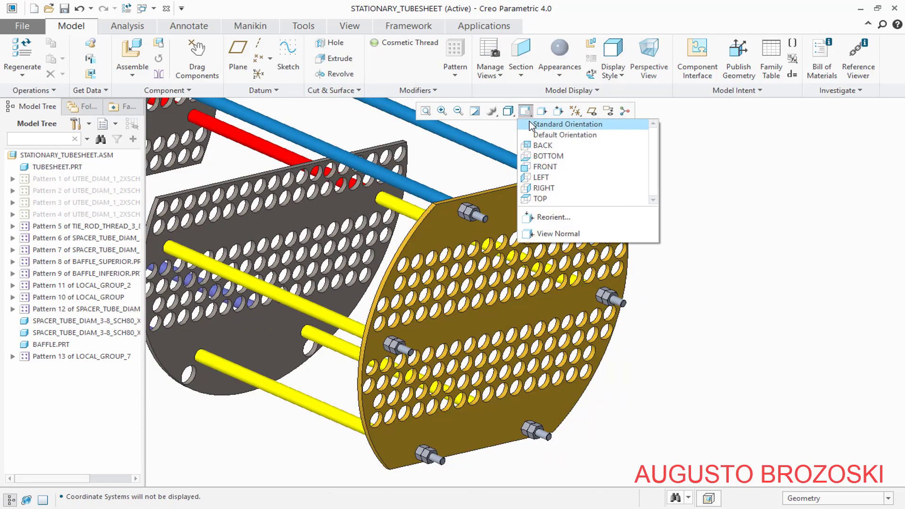
pyautogui.click(561, 124)
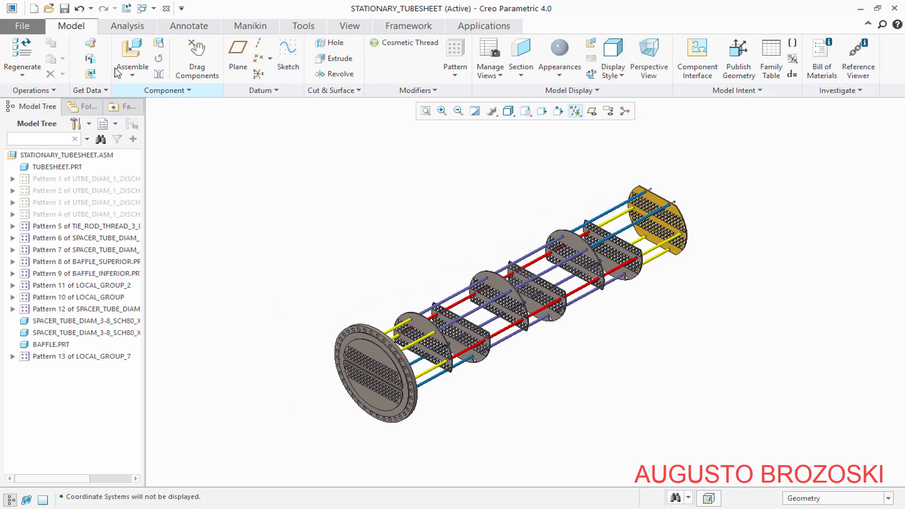
pyautogui.click(64, 8)
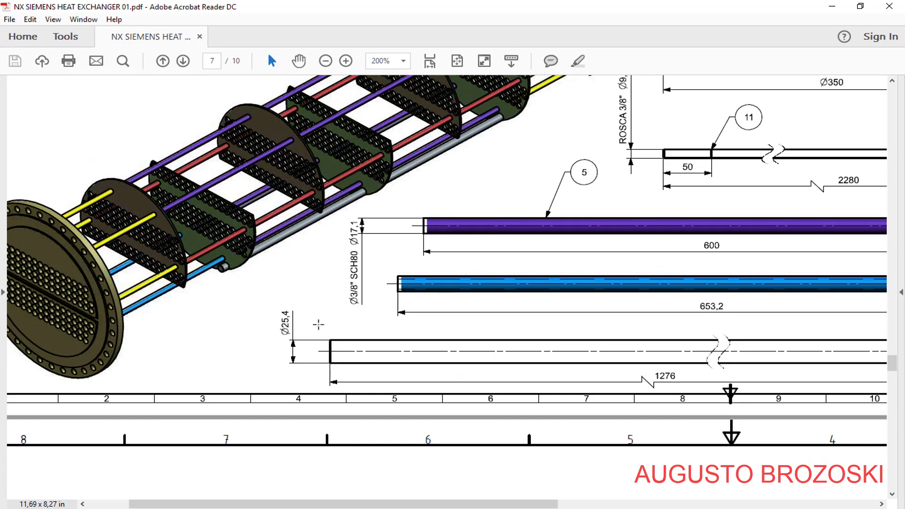
# - Examine the diameter 25.4 by 1276 tie rod, item 8, in the heat exchanger PDF drawing and return to Creo
pyautogui.moveTo(438, 504); pyautogui.dragTo(577, 504)
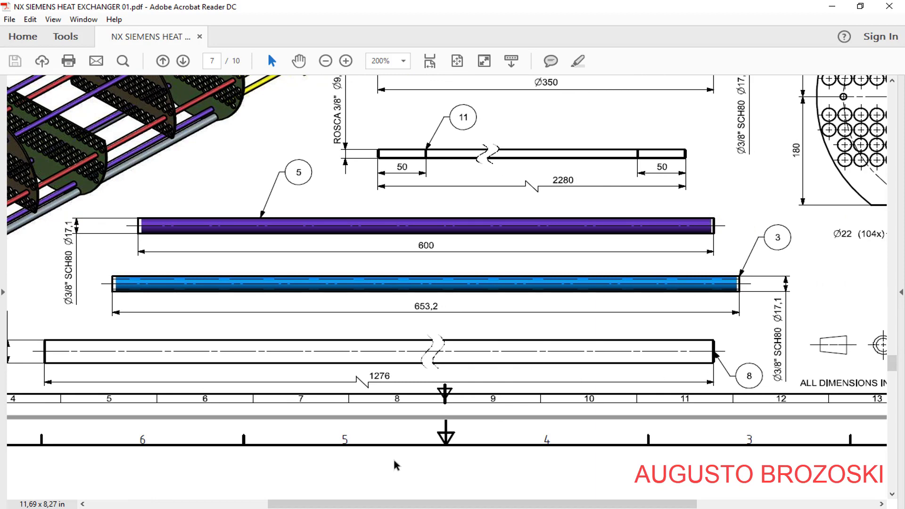
pyautogui.moveTo(333, 504); pyautogui.dragTo(194, 504)
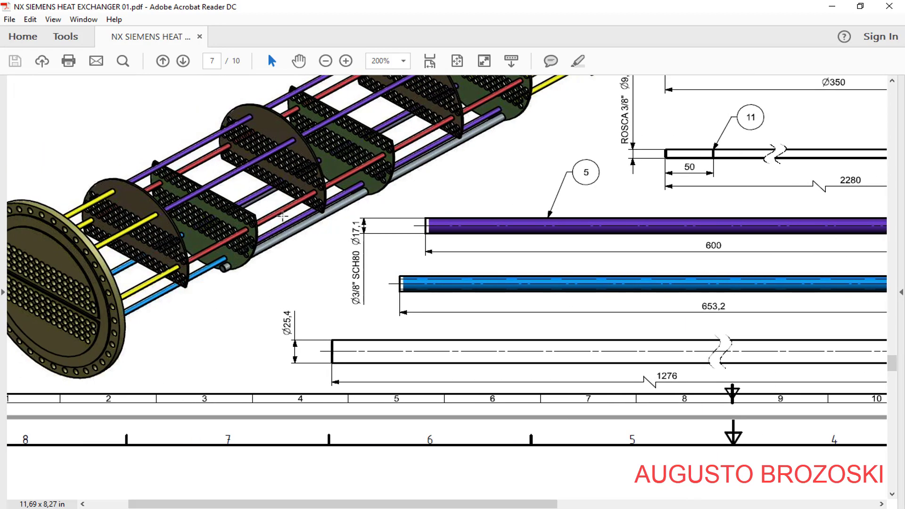
pyautogui.click(833, 7)
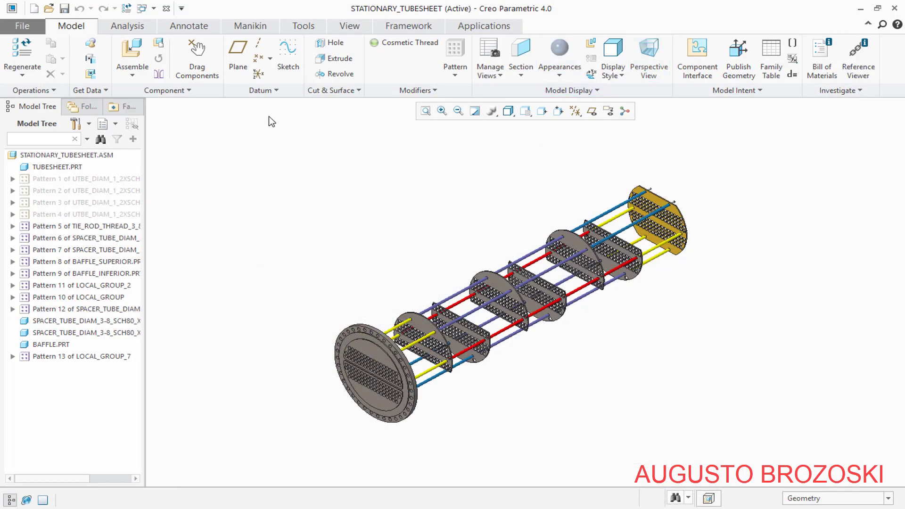
# - Insert the component tie_rod_diam_25_x_1276.prt into the assembly
pyautogui.click(132, 57)
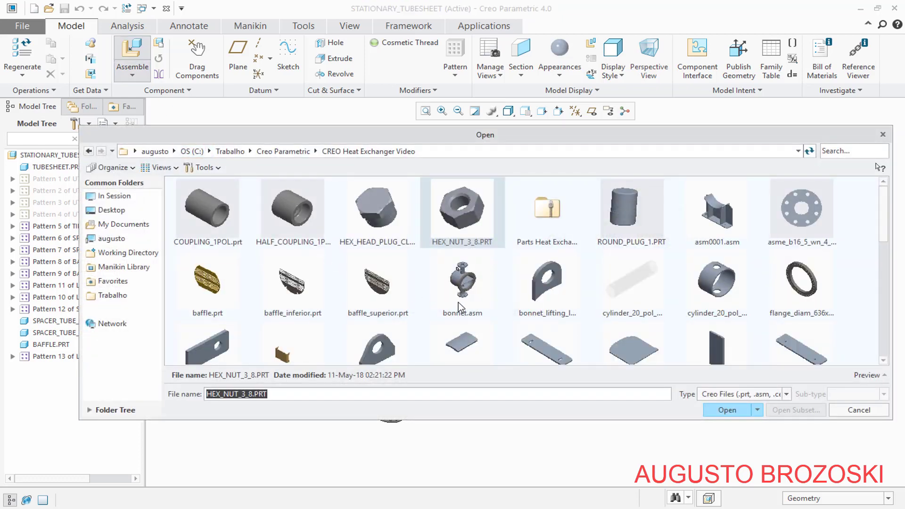
pyautogui.scroll(-5, 457, 304)
pyautogui.click(462, 288)
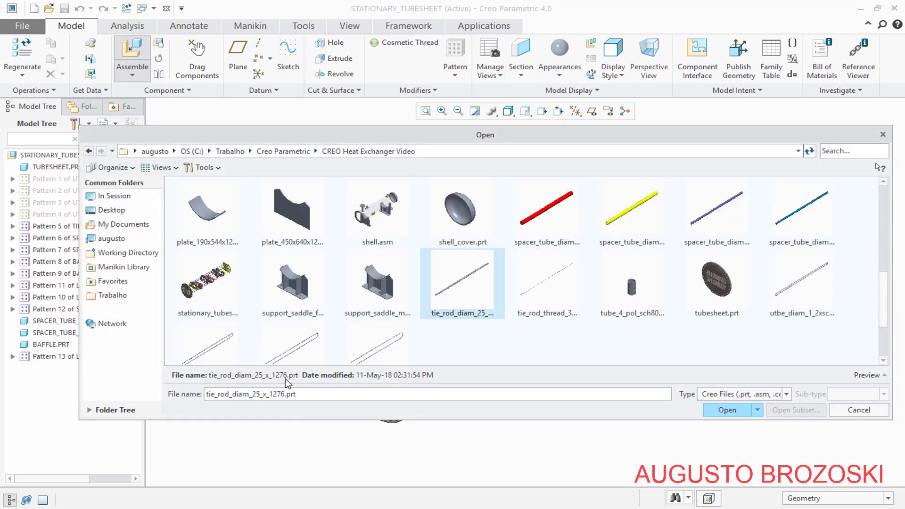
pyautogui.click(711, 410)
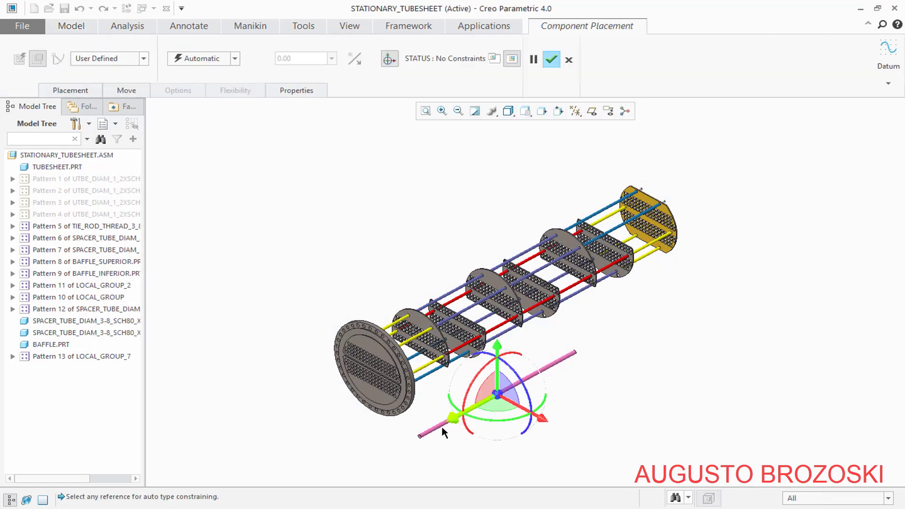
# - Move the rod beside the baffles and make its cylindrical surface coincident with the large hole near the first inferior baffle's lower edge
pyautogui.moveTo(451, 425); pyautogui.dragTo(583, 367)
pyautogui.scroll(8, 456, 347)
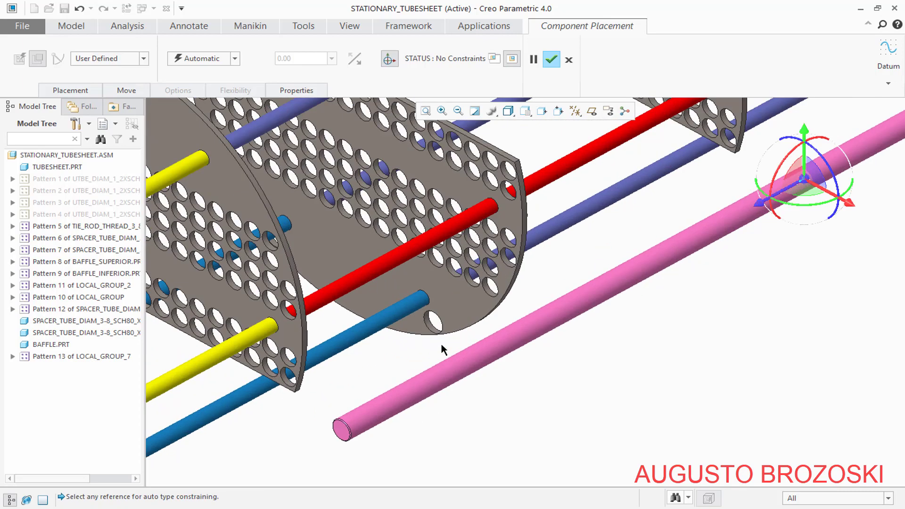
pyautogui.click(462, 370)
pyautogui.scroll(5, 420, 330)
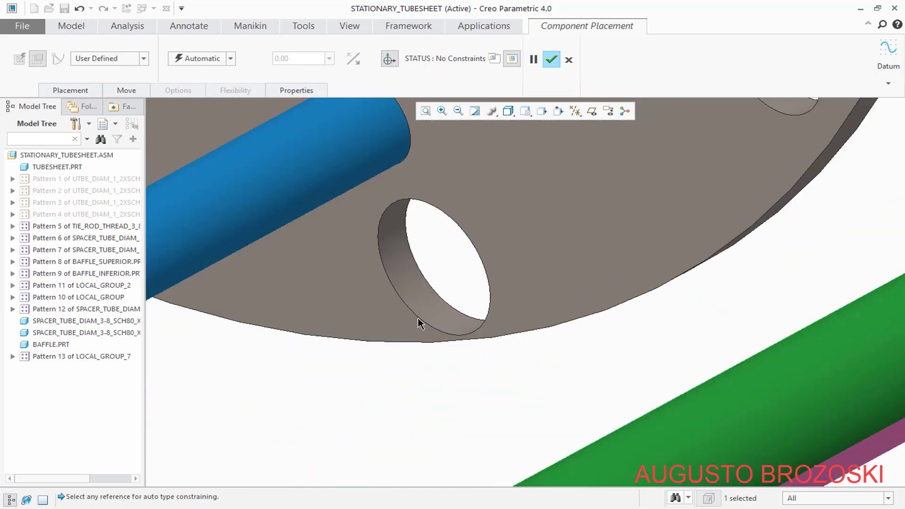
pyautogui.click(415, 286)
pyautogui.scroll(-6, 452, 344)
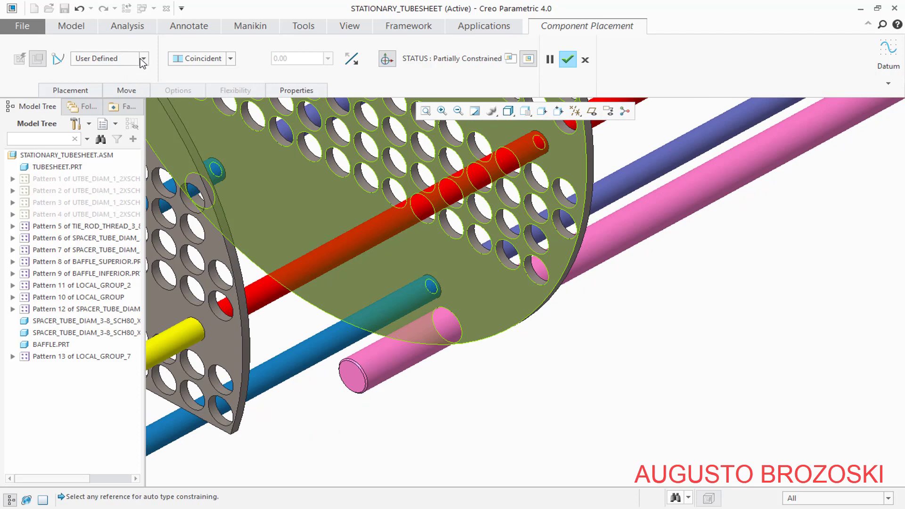
# - Add a Distance constraint between the rod's end face and the flat face of the inferior baffle
pyautogui.click(80, 83)
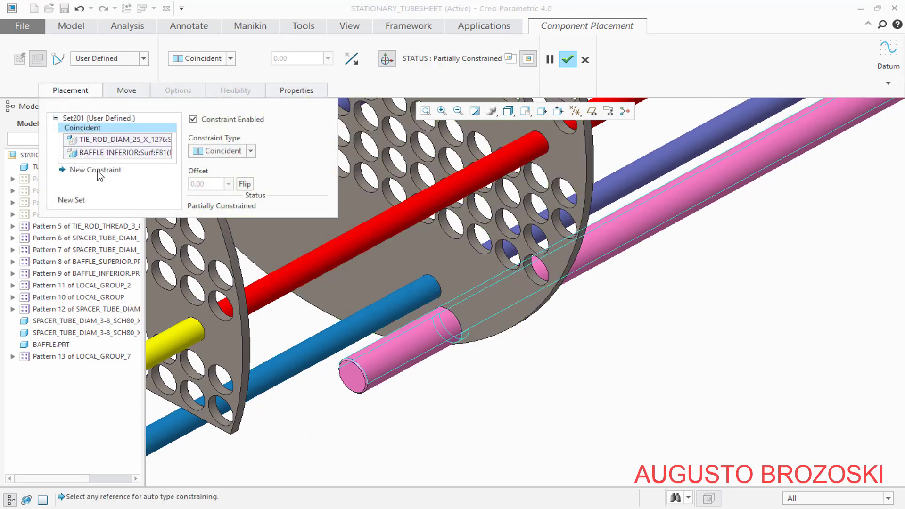
pyautogui.click(97, 170)
pyautogui.click(255, 151)
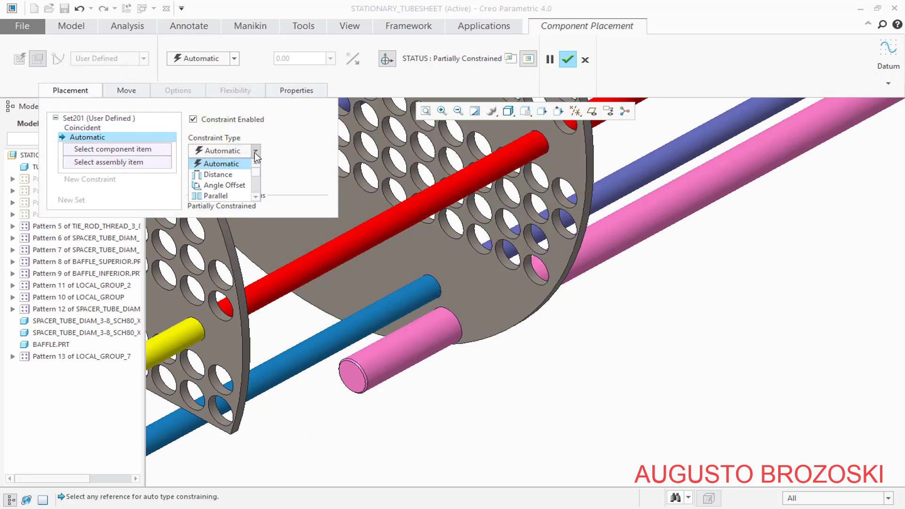
pyautogui.click(209, 176)
pyautogui.scroll(3, 358, 387)
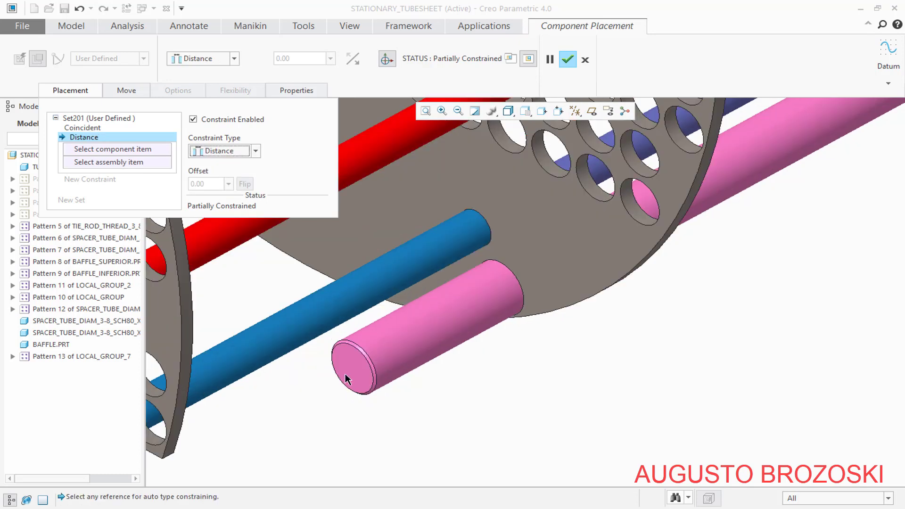
pyautogui.click(357, 372)
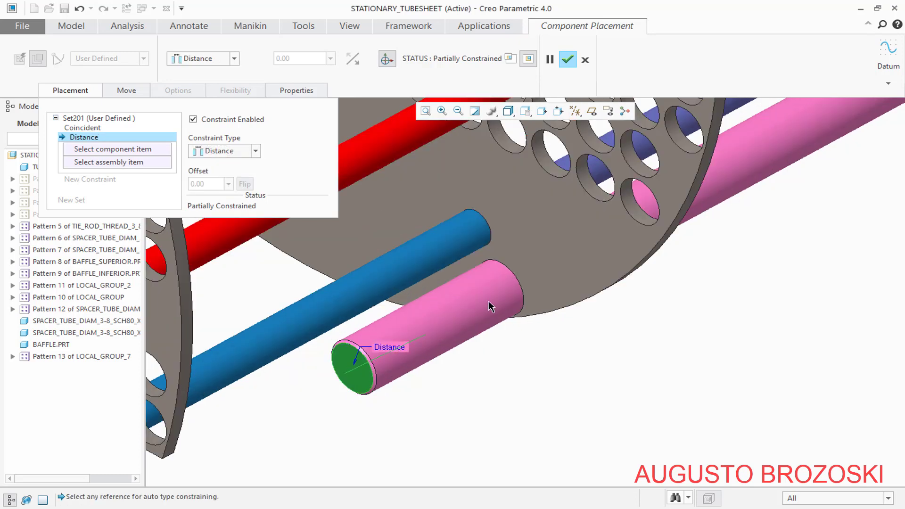
pyautogui.click(562, 262)
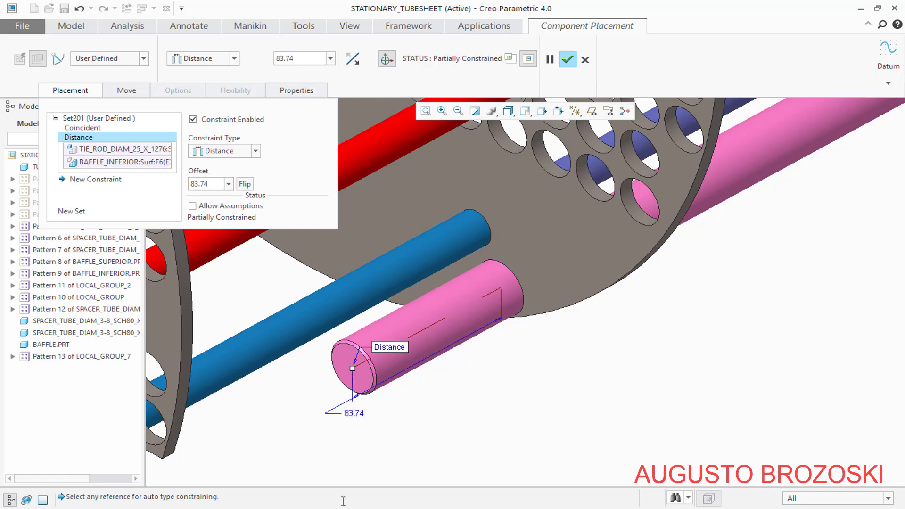
# - Look up the rod's overhang past the baffle in the PDF drawing and set the Distance offset to 25
pyautogui.hotkey('alt', 'Tab')
pyautogui.scroll(10, 391, 334)
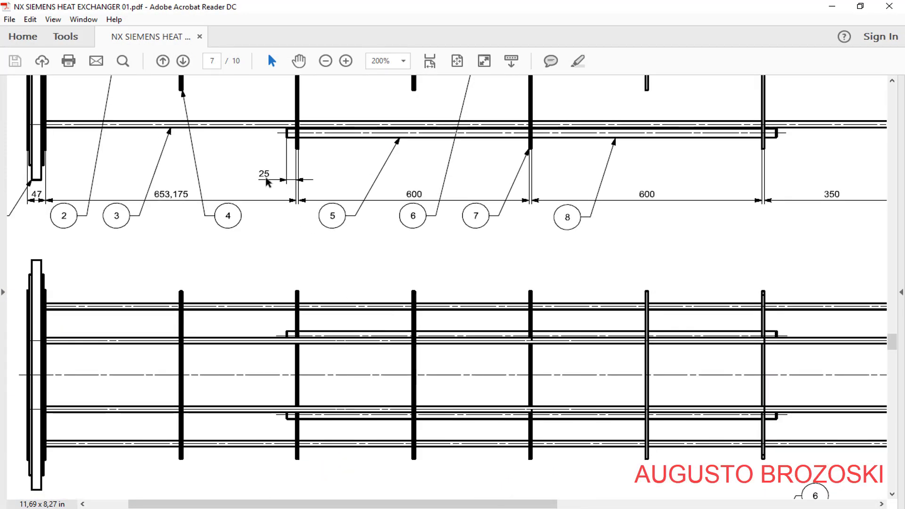
pyautogui.click(833, 7)
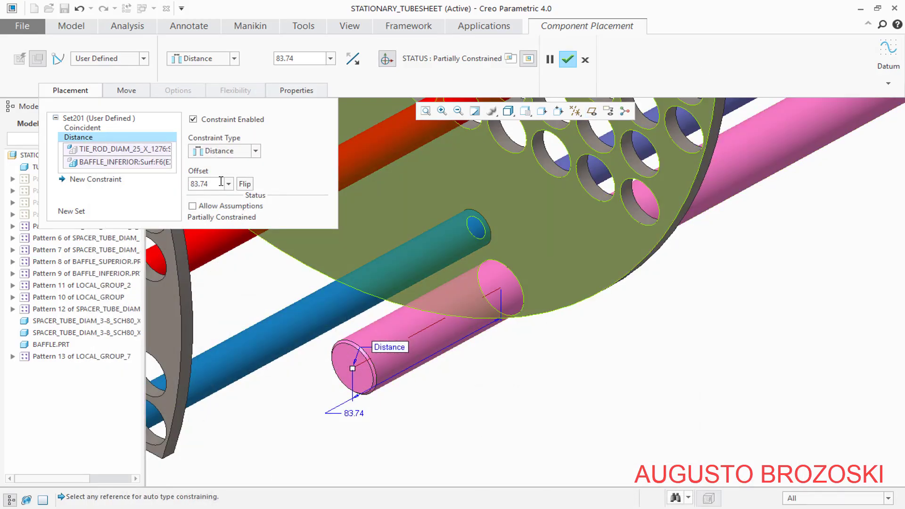
pyautogui.doubleClick(221, 181)
pyautogui.write('2')
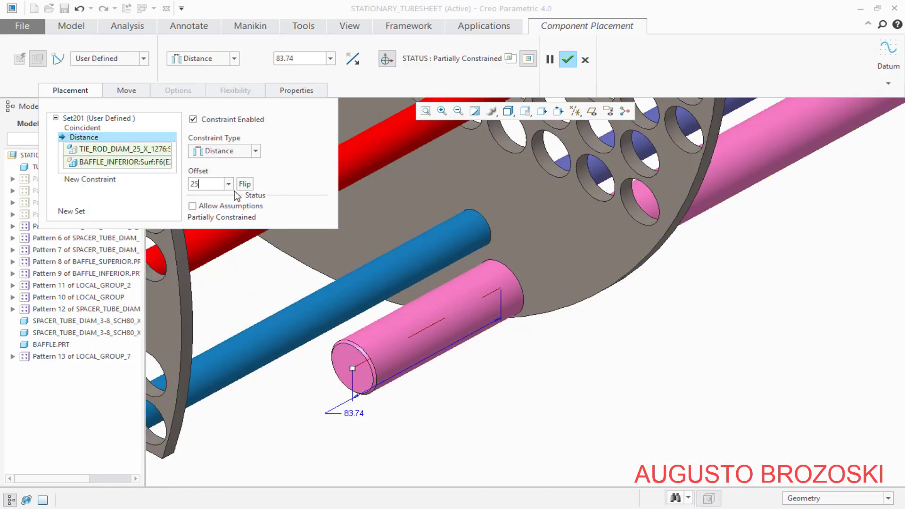
pyautogui.write('5')
pyautogui.press('Return')
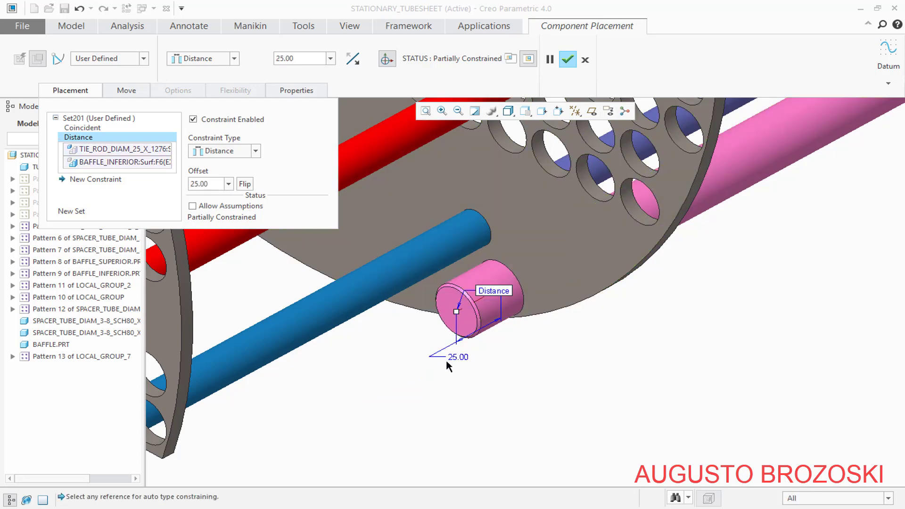
# - Accept the first tie rod's placement and insert a second tie_rod_diam_25_x_1276.prt into the assembly
pyautogui.click(568, 59)
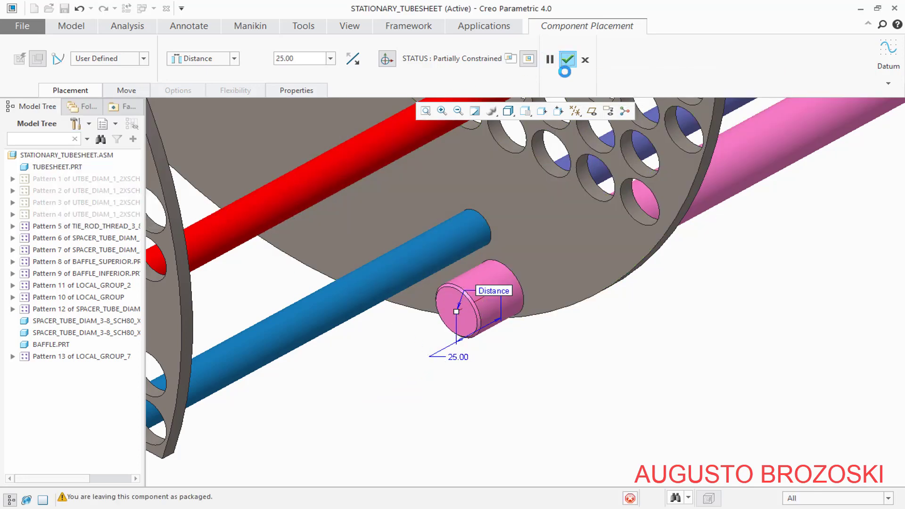
pyautogui.scroll(8, 510, 287)
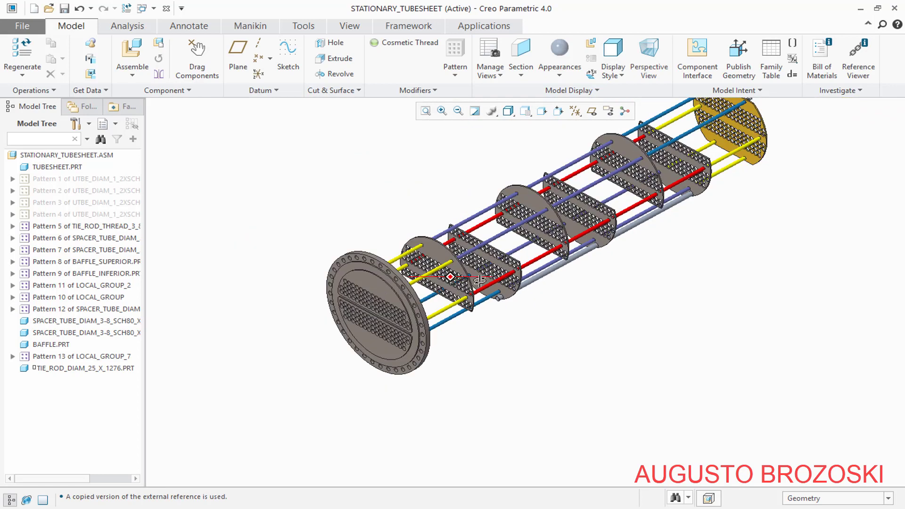
pyautogui.moveTo(450, 276)
pyautogui.mouseDown(button='middle')
pyautogui.moveTo(538, 294)
pyautogui.moveTo(343, 273)
pyautogui.mouseUp(button='middle')
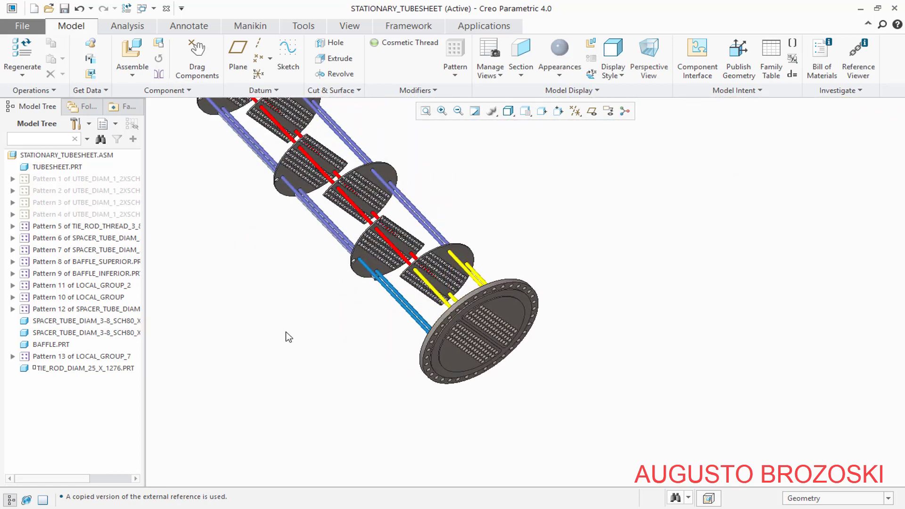
pyautogui.click(131, 74)
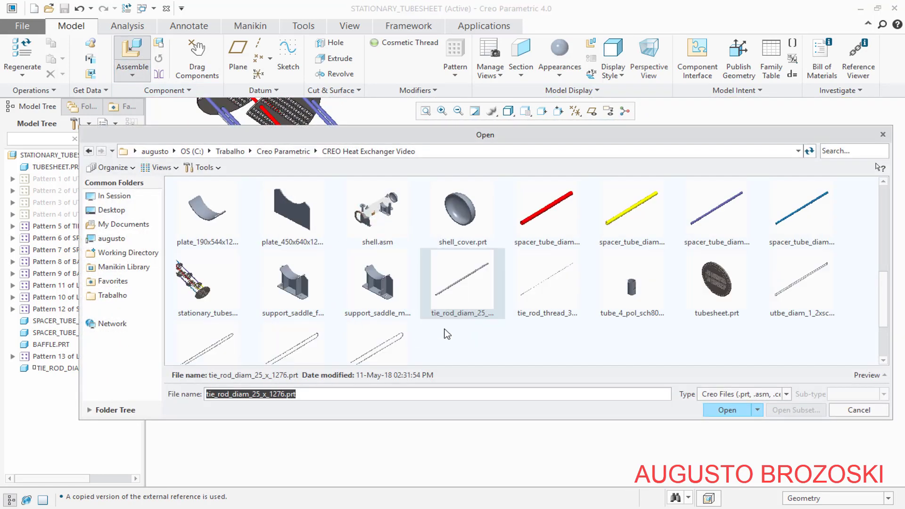
pyautogui.click(724, 410)
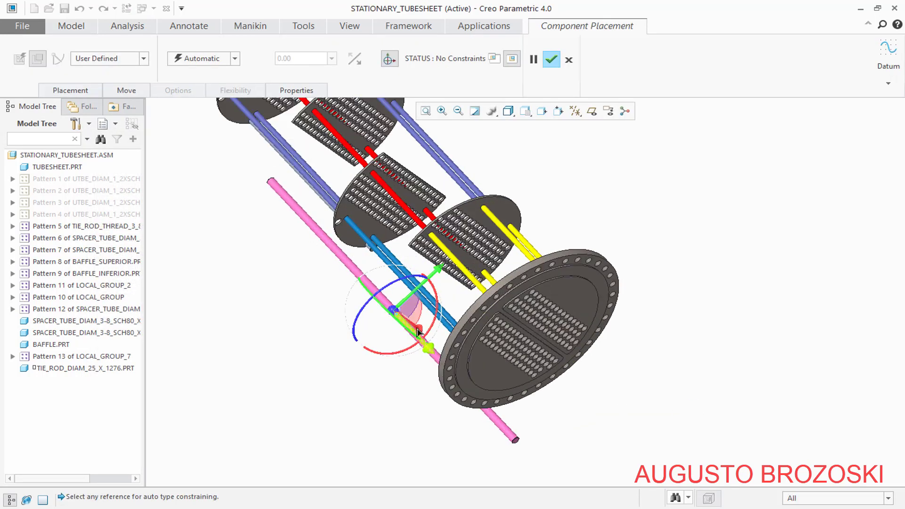
# - Move the second rod clear of the bundle and make its cylindrical surface coincident with the remaining large hole in the first inferior baffle
pyautogui.scroll(-3, 413, 331)
pyautogui.moveTo(412, 332); pyautogui.dragTo(396, 330, button='middle')
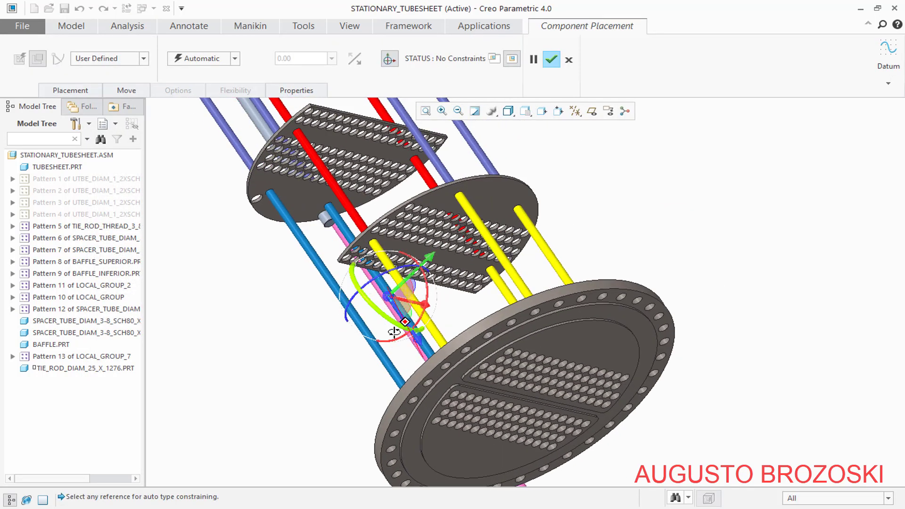
pyautogui.moveTo(439, 308); pyautogui.dragTo(474, 312, button='middle')
pyautogui.moveTo(487, 298); pyautogui.dragTo(258, 295)
pyautogui.scroll(3, 255, 302)
pyautogui.scroll(-3, 211, 296)
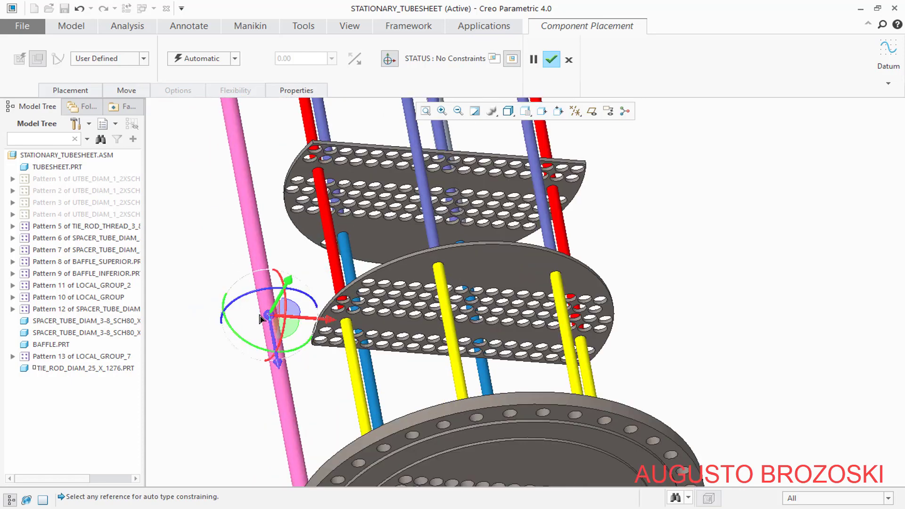
pyautogui.moveTo(210, 295); pyautogui.dragTo(390, 344, button='middle')
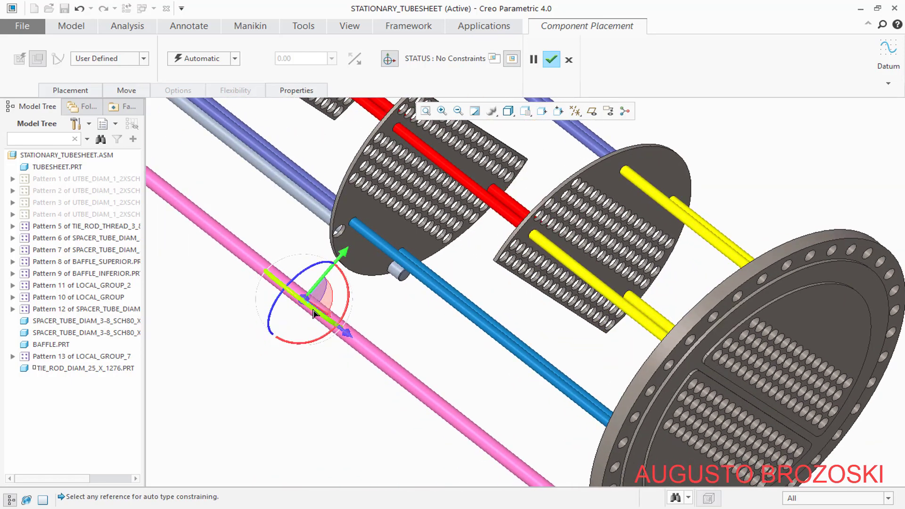
pyautogui.click(377, 356)
pyautogui.scroll(-4, 338, 217)
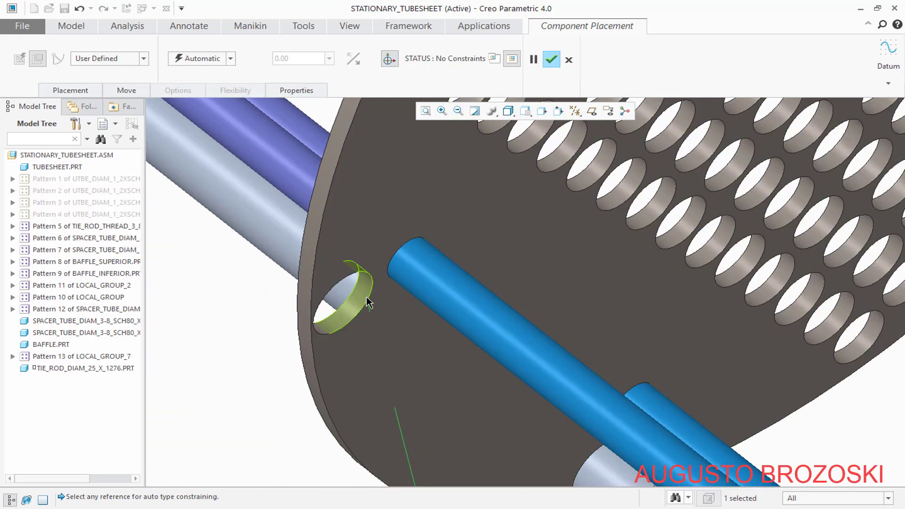
pyautogui.click(345, 286)
# - Slide the second rod along its axis until its end sits slightly past the tubesheet side of the first inferior baffle
pyautogui.scroll(5, 358, 330)
pyautogui.scroll(2, 363, 335)
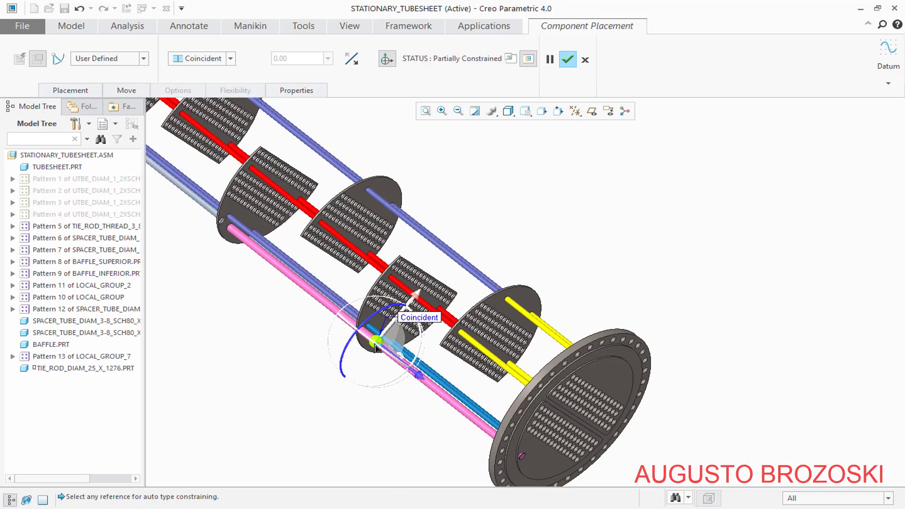
pyautogui.moveTo(417, 379); pyautogui.dragTo(278, 270)
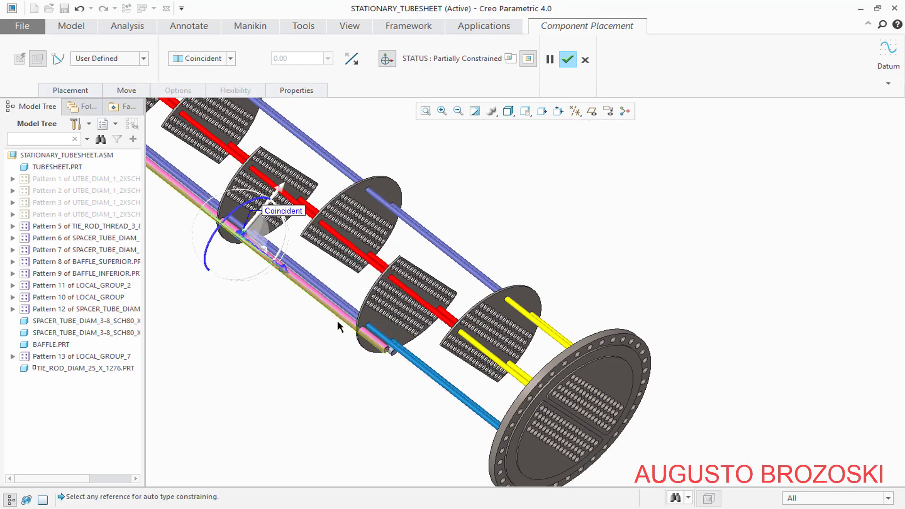
pyautogui.scroll(-6, 364, 347)
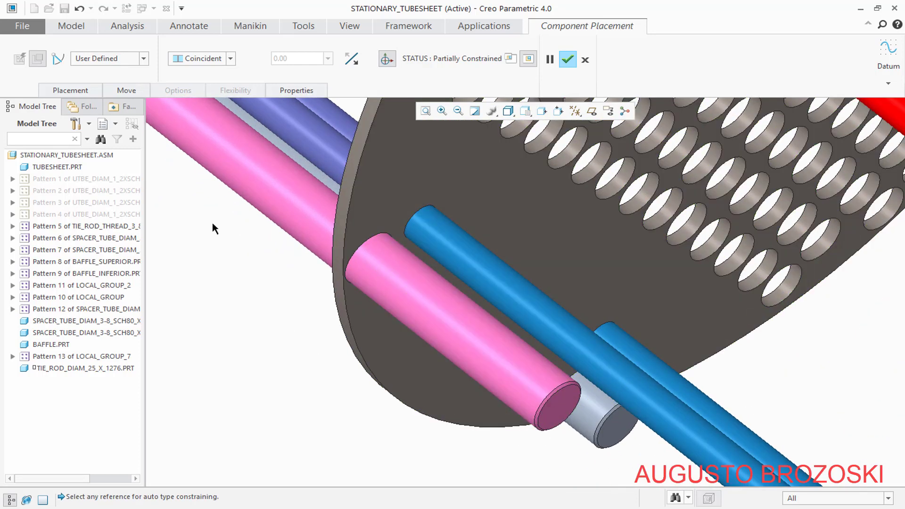
# - Add a Distance constraint between the second rod's end face and the flat face of the inferior baffle
pyautogui.click(92, 91)
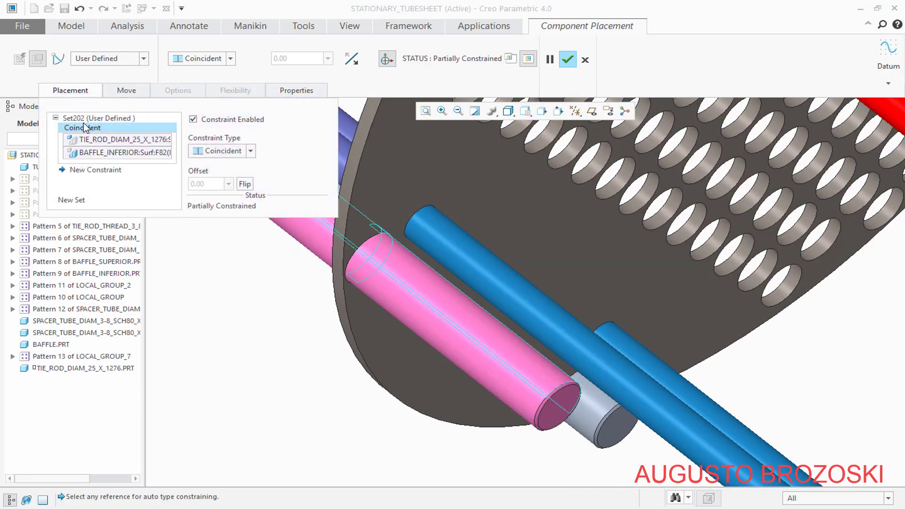
pyautogui.click(95, 170)
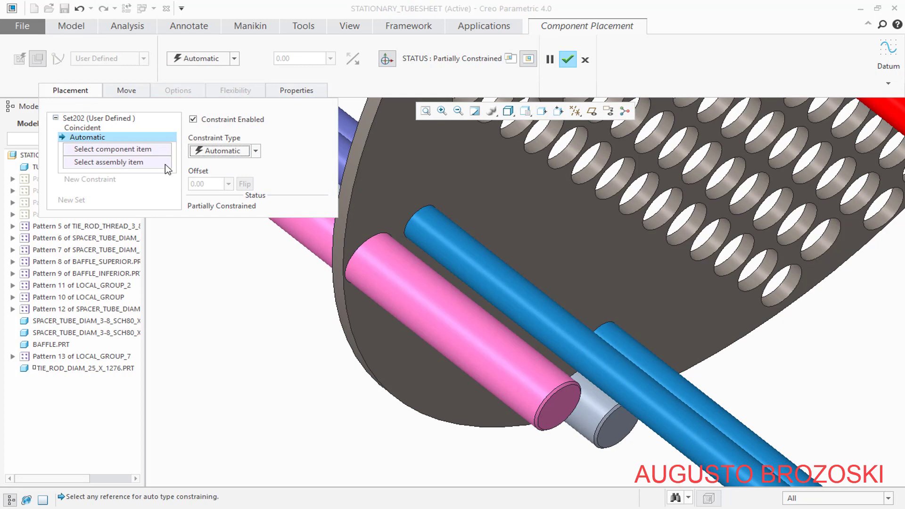
pyautogui.click(257, 151)
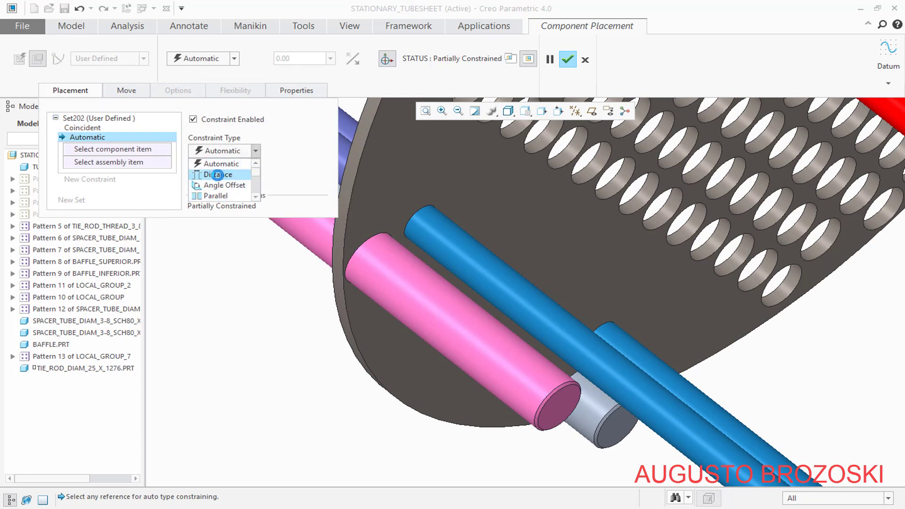
pyautogui.click(218, 174)
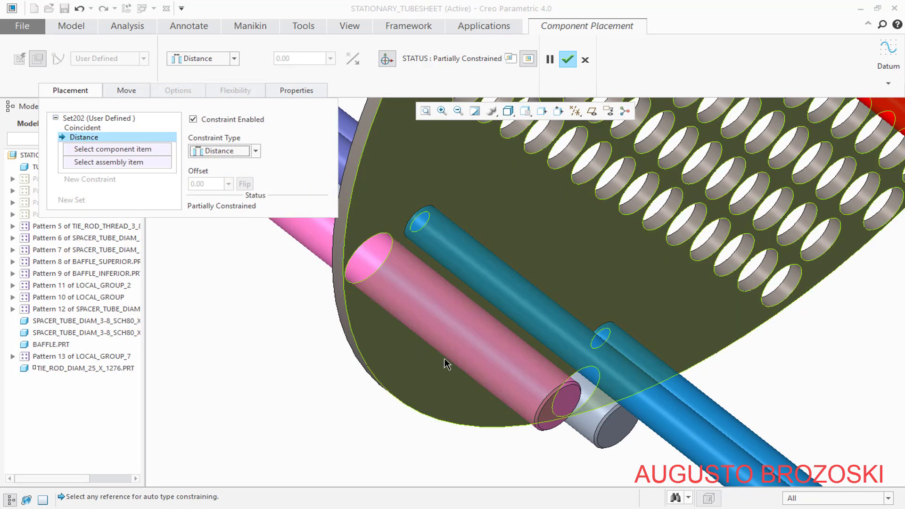
pyautogui.click(382, 238)
pyautogui.click(372, 209)
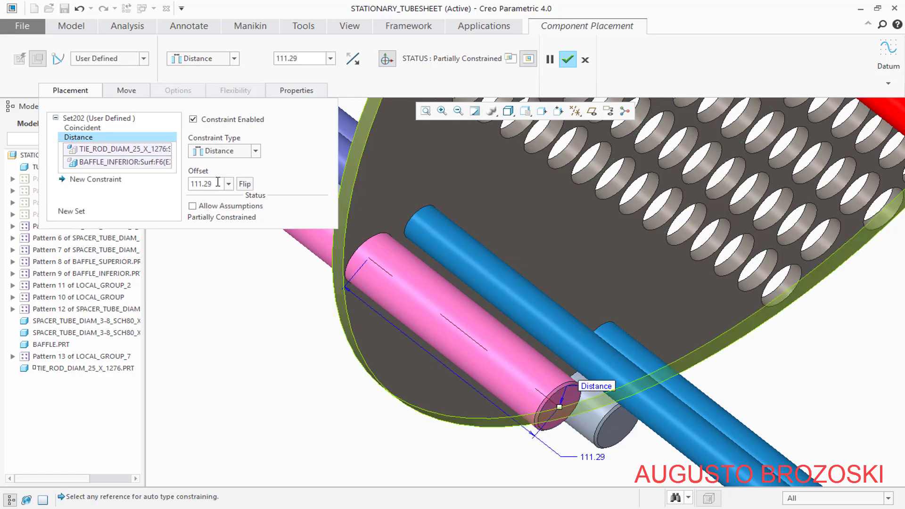
# - Set the second rod's Distance offset to 25 and accept its placement
pyautogui.doubleClick(217, 183)
pyautogui.write('2')
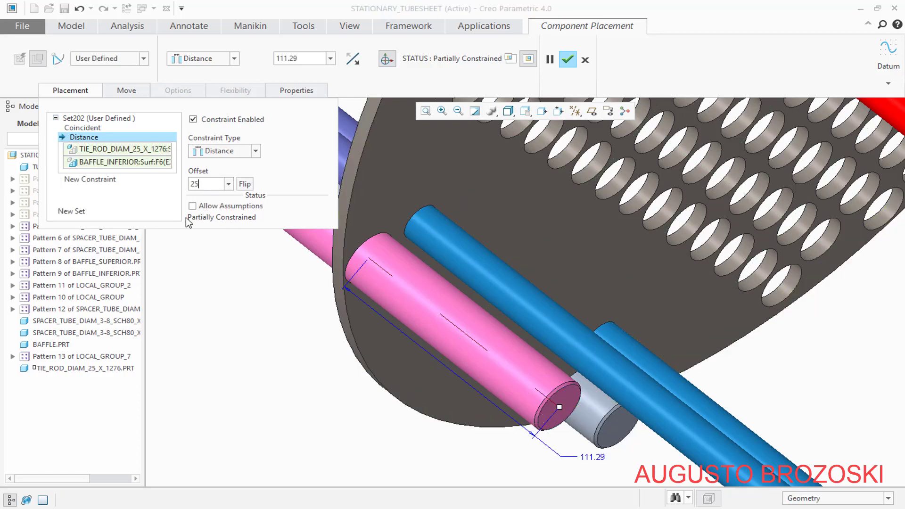
pyautogui.write('5')
pyautogui.press('Return')
pyautogui.scroll(-5, 350, 298)
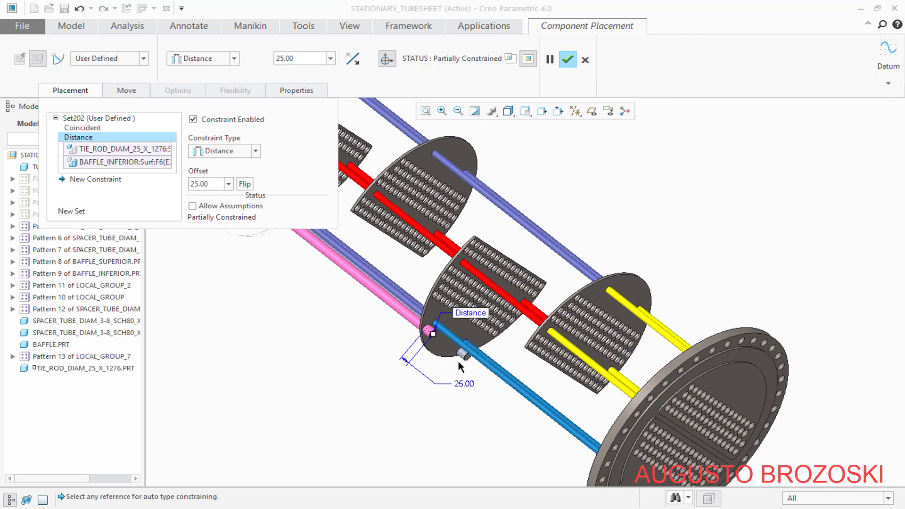
pyautogui.scroll(-2, 459, 361)
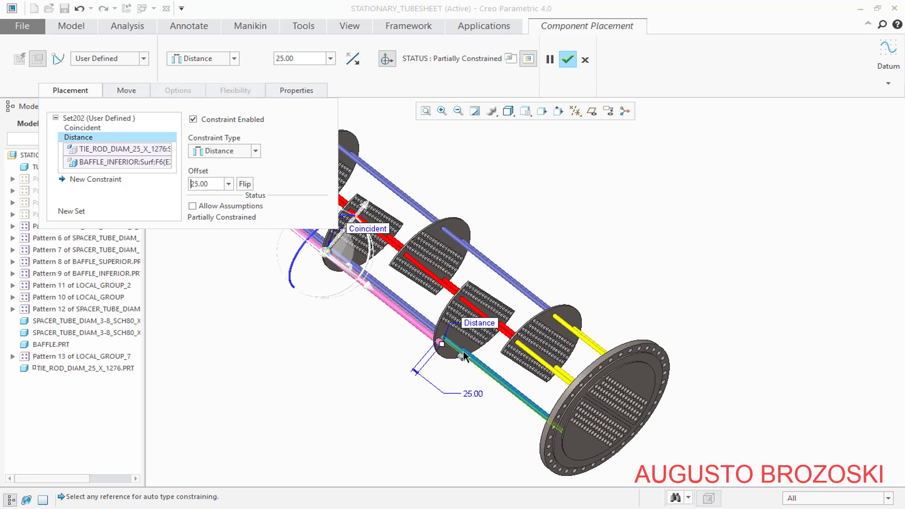
pyautogui.click(568, 60)
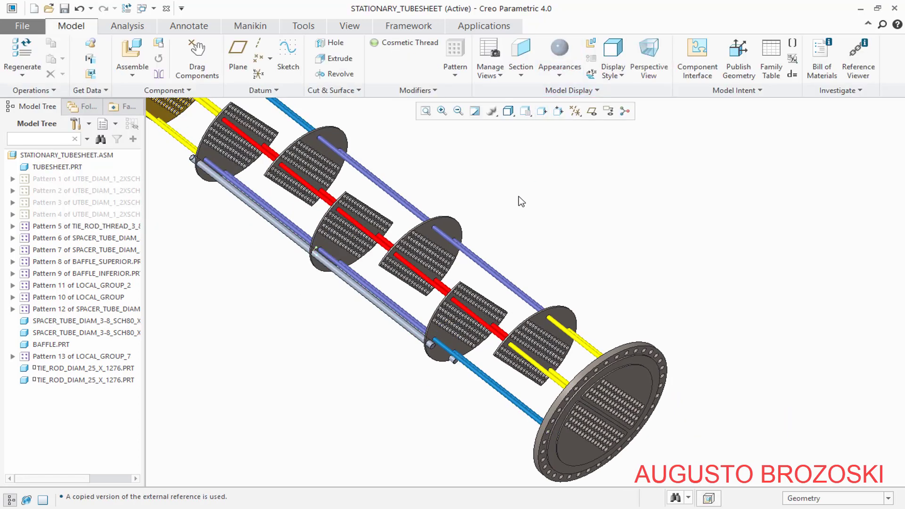
# - Restore the assembly's default view orientation and save STATIONARY_TUBESHEET
pyautogui.click(542, 111)
pyautogui.click(531, 134)
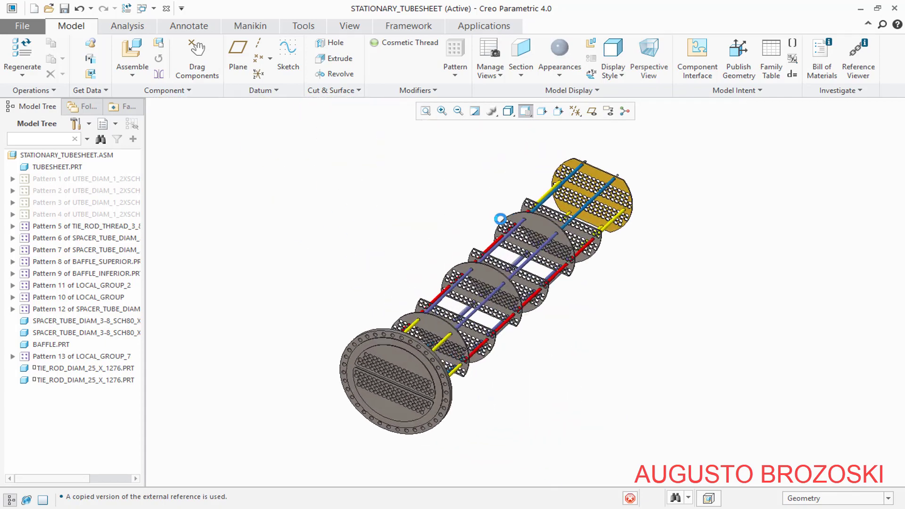
pyautogui.click(64, 8)
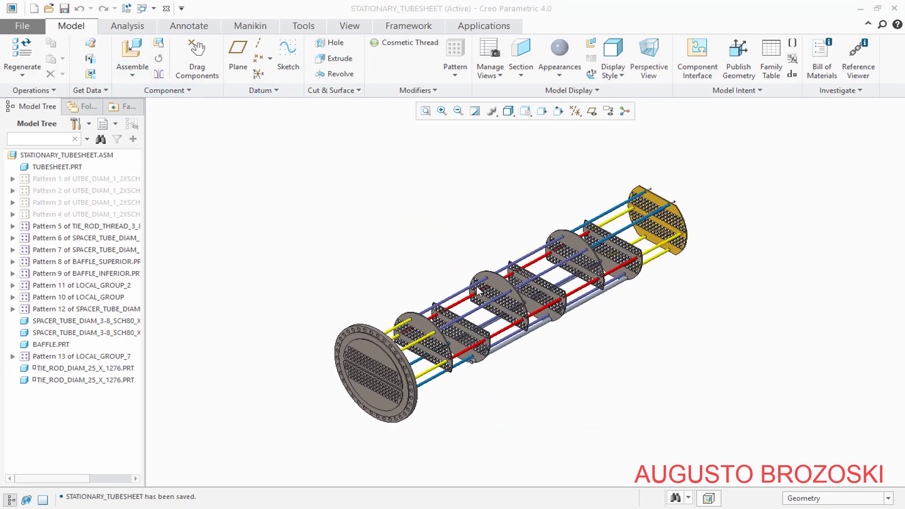
# - Show the four hidden U-tube patterns, Pattern 1 to Pattern 4, in the assembly
pyautogui.scroll(-2, 533, 306)
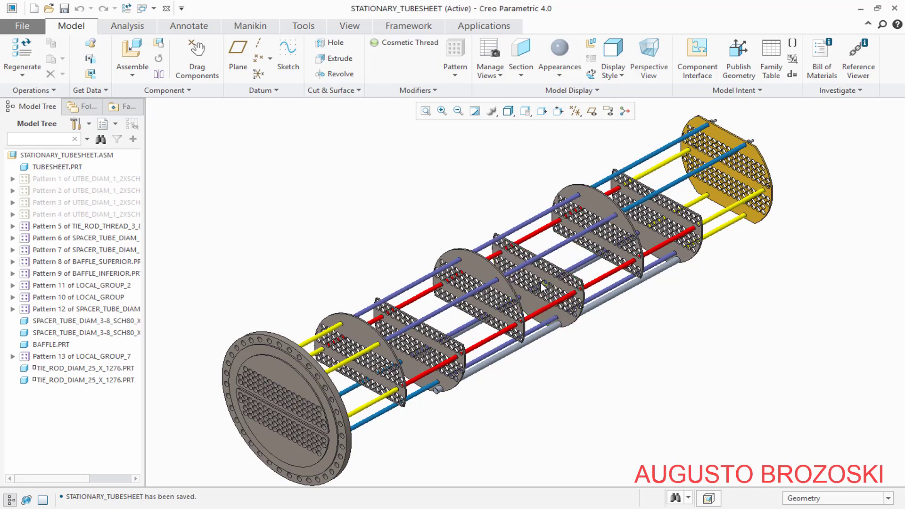
pyautogui.moveTo(544, 287)
pyautogui.mouseDown(button='middle')
pyautogui.moveTo(490, 228)
pyautogui.moveTo(384, 233)
pyautogui.moveTo(491, 264)
pyautogui.mouseUp(button='middle')
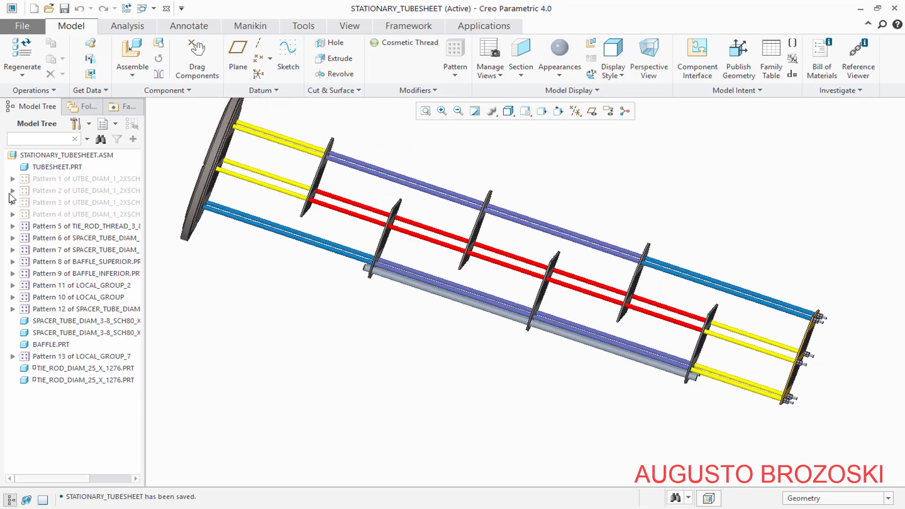
pyautogui.click(51, 180)
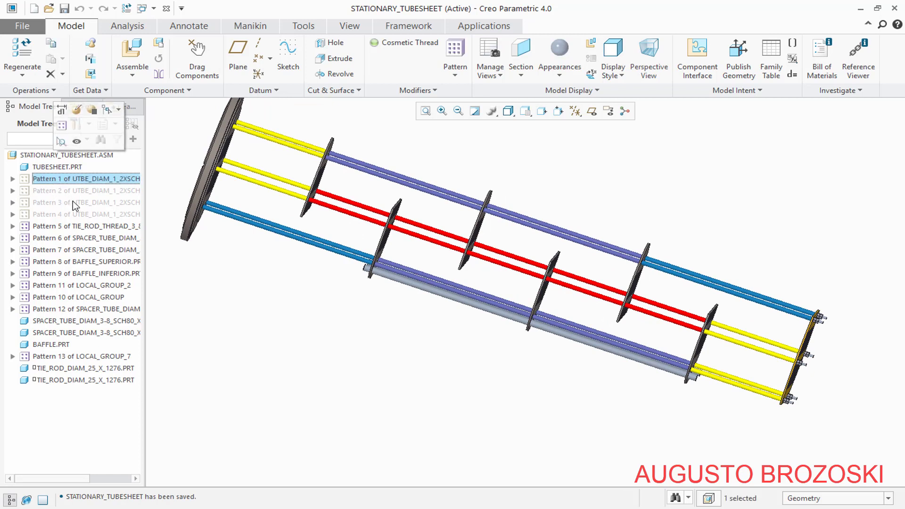
pyautogui.keyDown('shift'); pyautogui.click(70, 214); pyautogui.keyUp('shift')
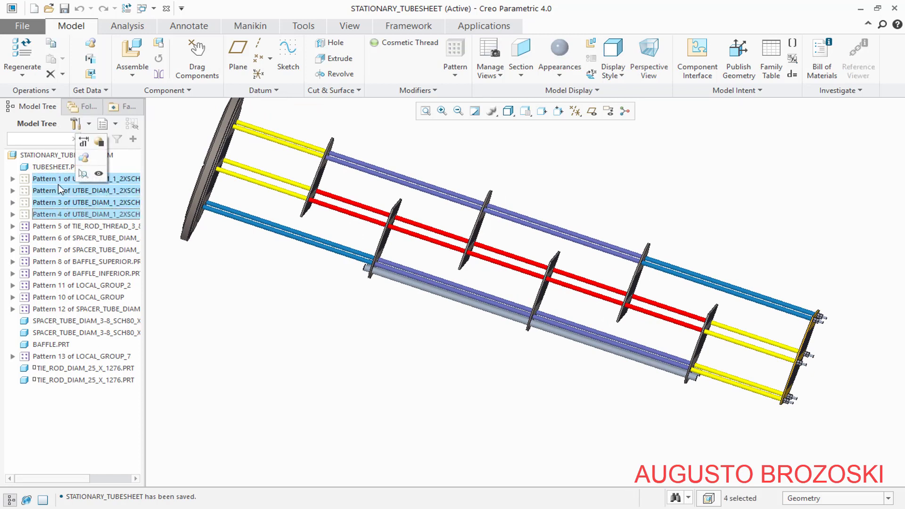
pyautogui.click(98, 175)
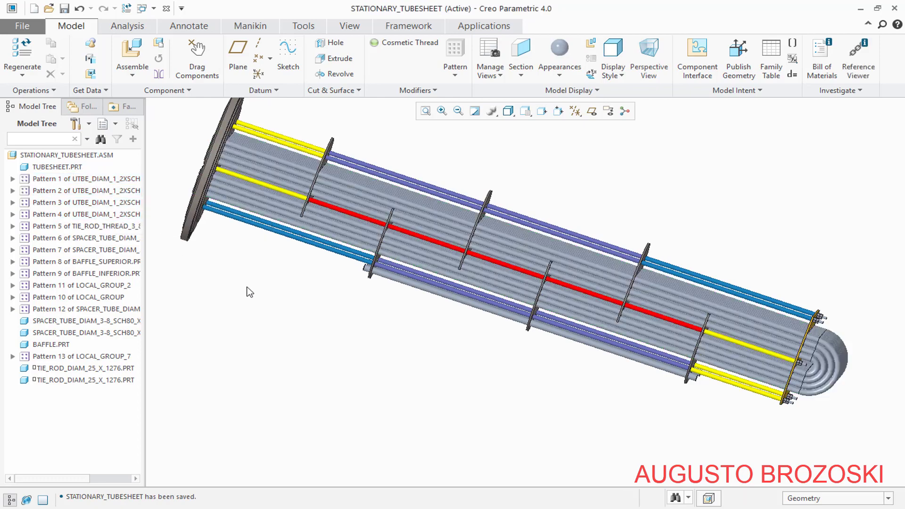
# - Inspect the complete tube bundle from several angles, including the U-bends at the end baffle and the tubesheet end
pyautogui.moveTo(407, 280); pyautogui.dragTo(432, 326, button='middle')
pyautogui.moveTo(440, 288); pyautogui.dragTo(340, 273, button='middle')
pyautogui.scroll(6, 548, 256)
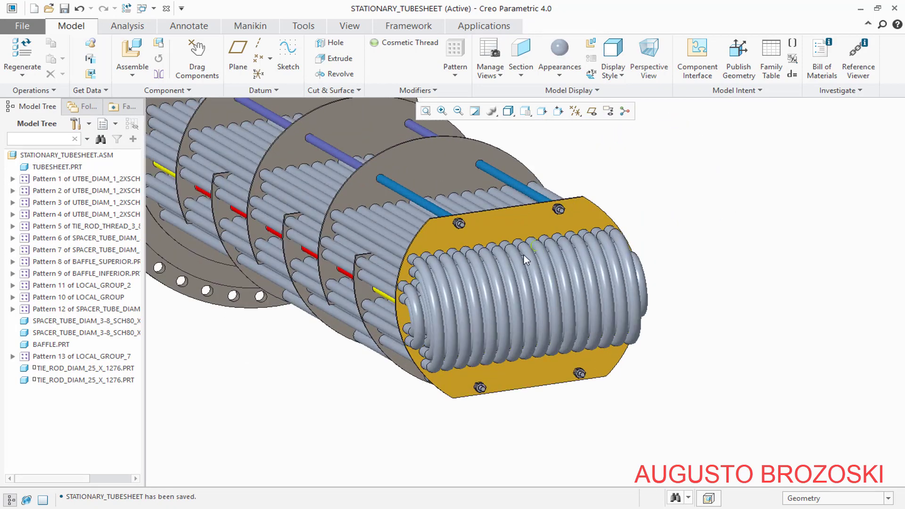
pyautogui.moveTo(471, 289); pyautogui.dragTo(550, 286, button='middle')
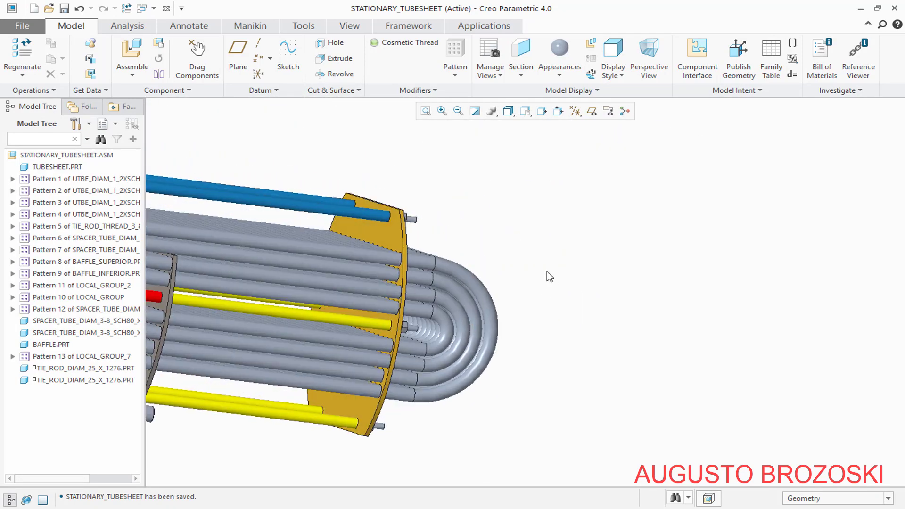
pyautogui.scroll(5, 548, 269)
pyautogui.scroll(-3, 554, 267)
pyautogui.scroll(6, 374, 269)
pyautogui.moveTo(374, 269); pyautogui.dragTo(405, 298, button='middle')
pyautogui.scroll(-3, 456, 307)
pyautogui.scroll(-2, 446, 188)
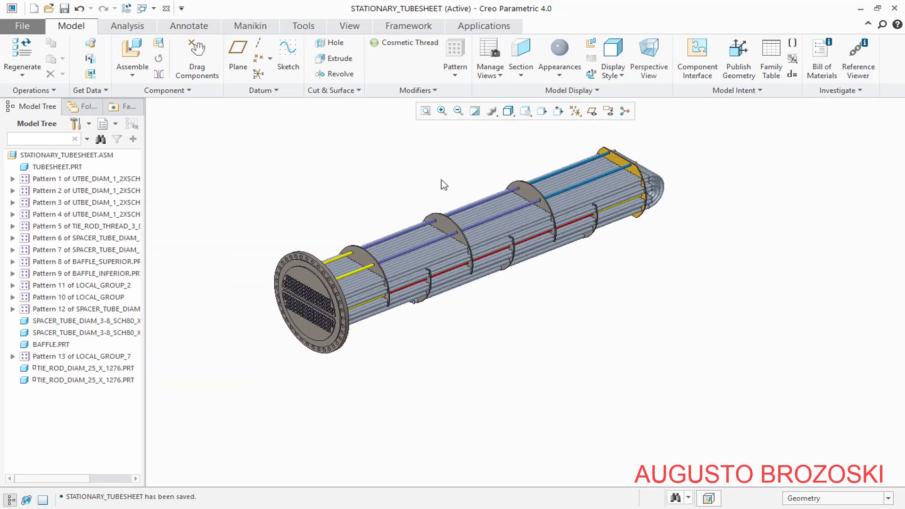
pyautogui.scroll(2, 406, 196)
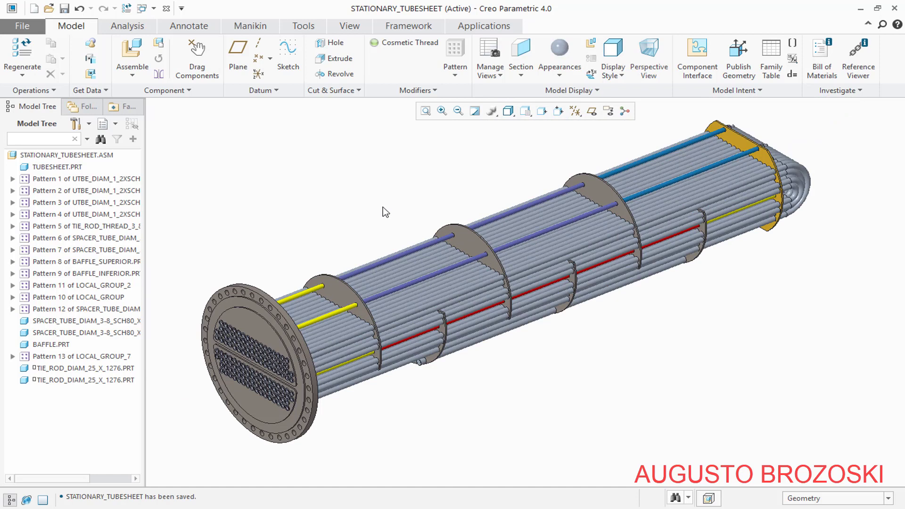